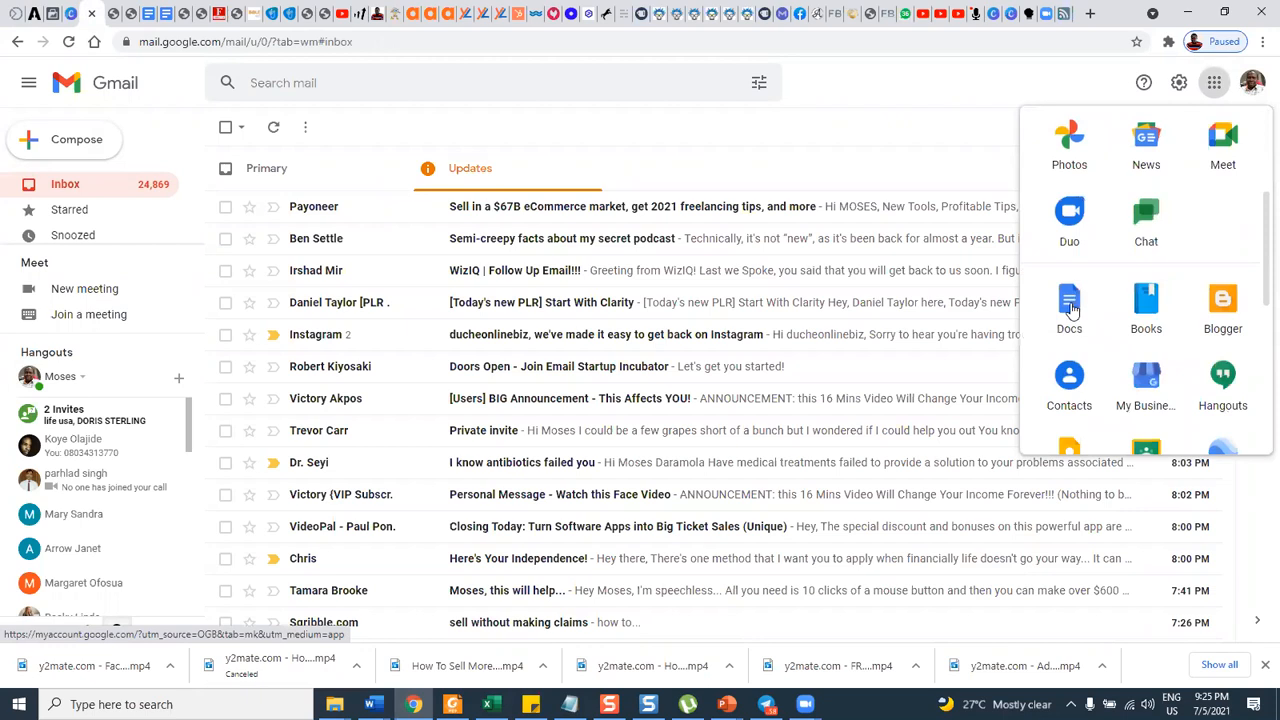
Open Google Docs from the Google apps and create a blank document.
click(1071, 311)
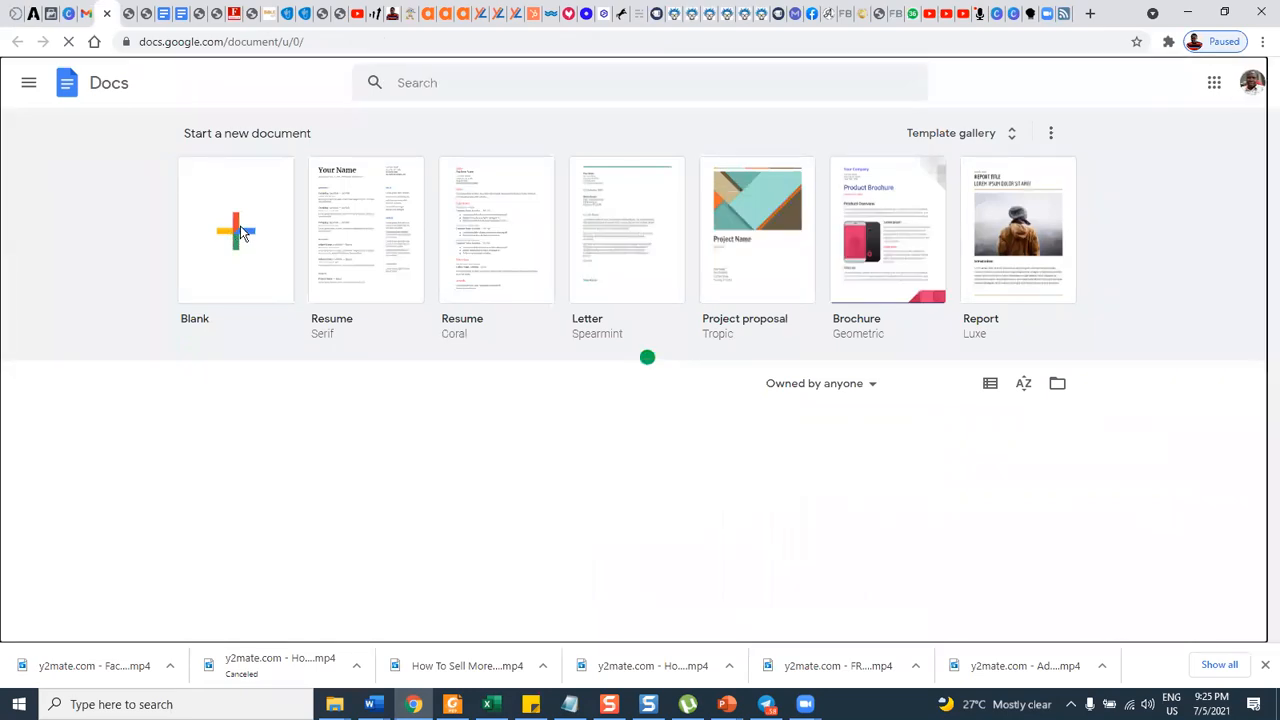
click(241, 232)
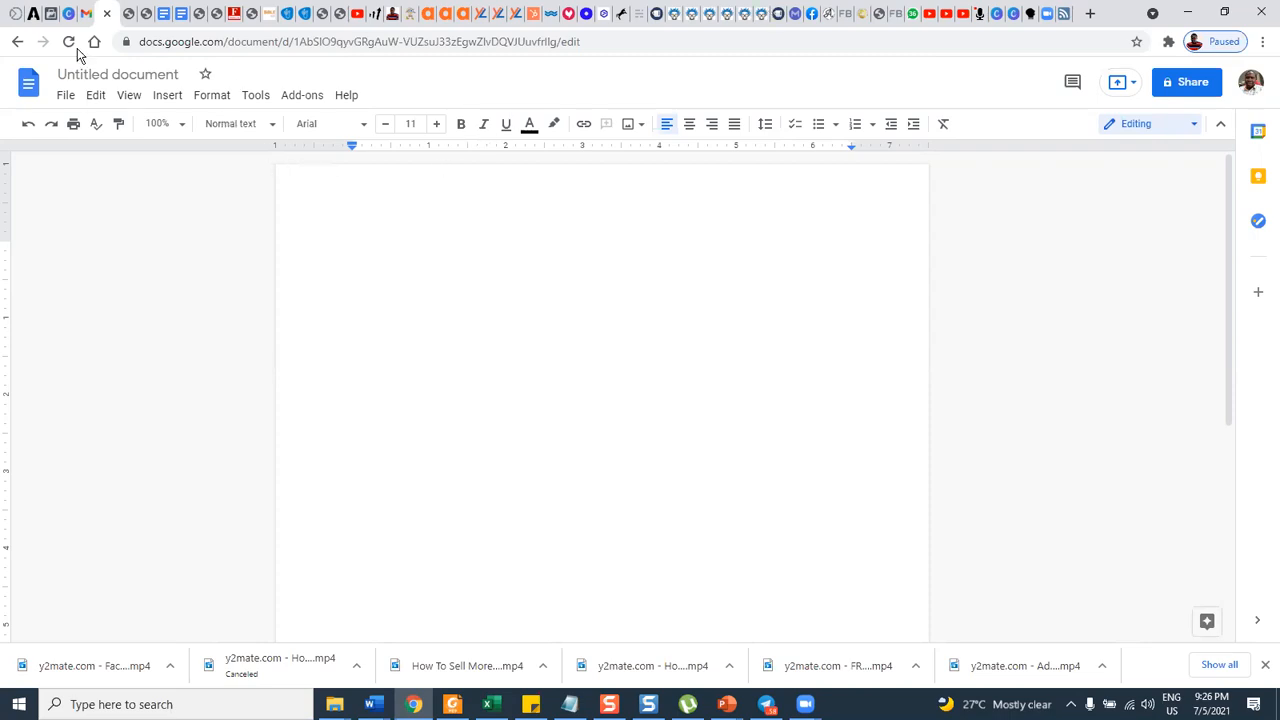
Switch to Facebook Ads Manager and open the account's campaigns overview.
click(52, 16)
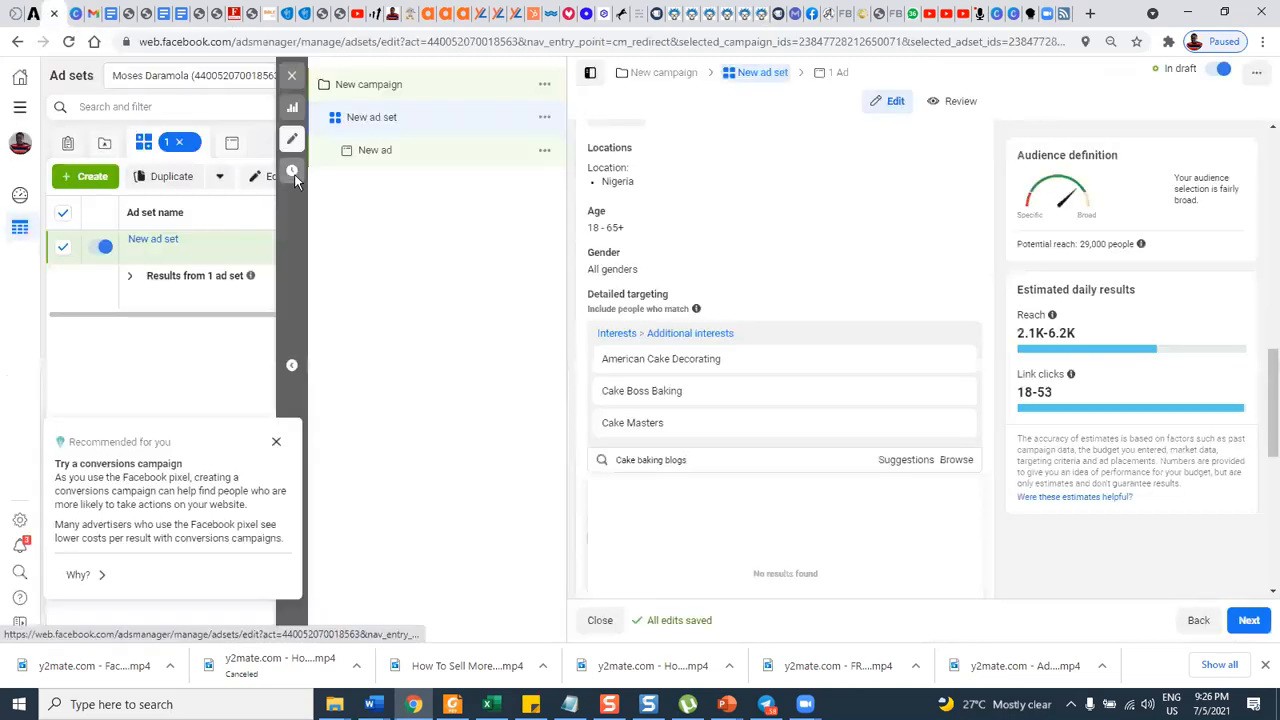
click(20, 110)
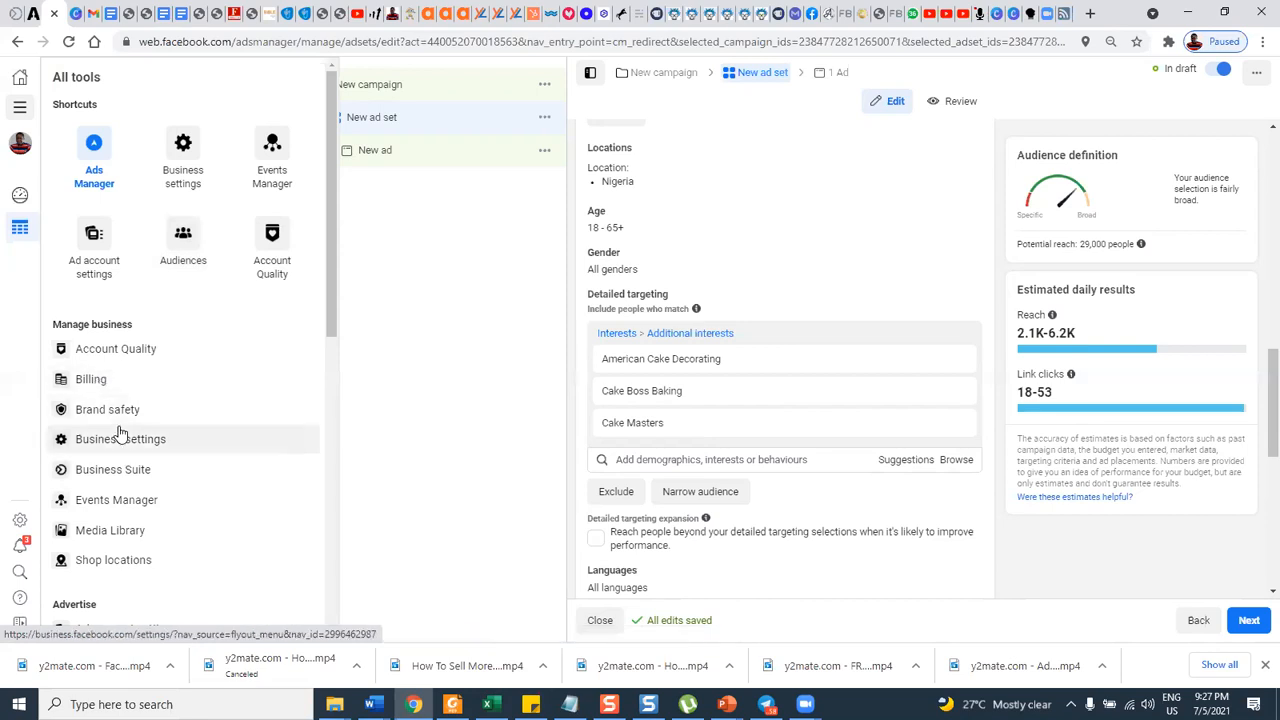
click(99, 162)
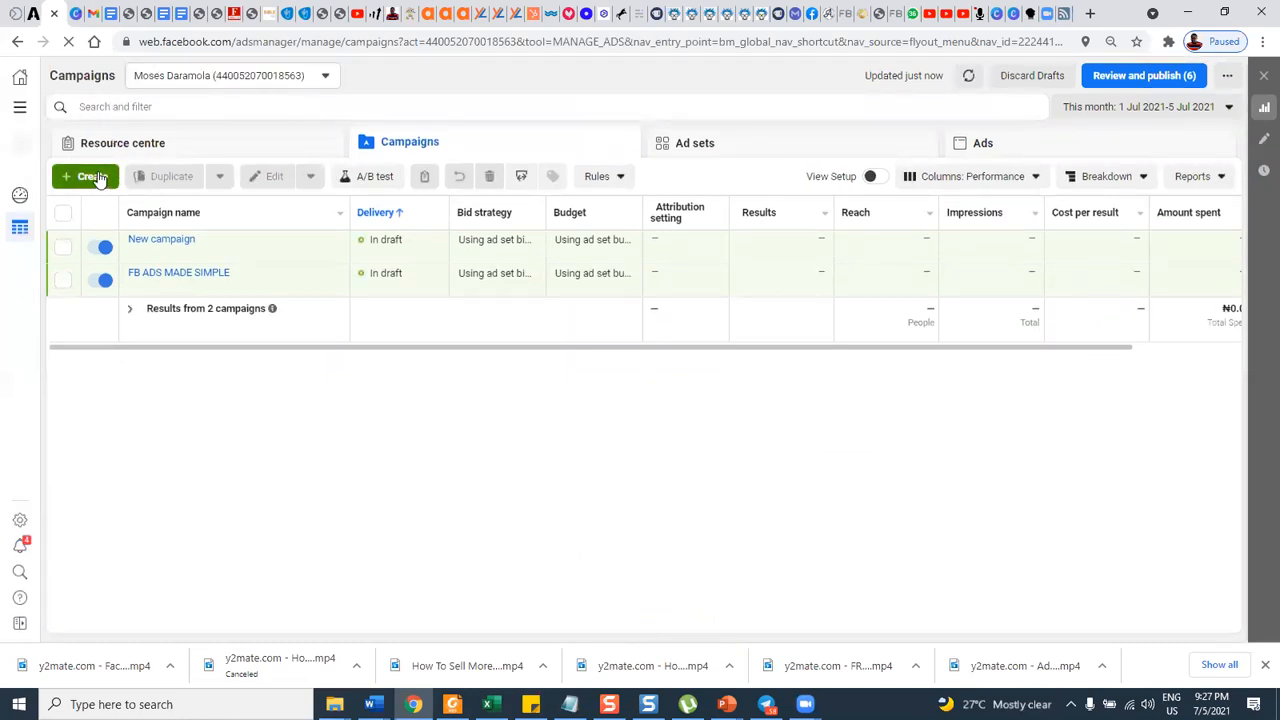
Turn the "New campaign" draft off and try the on/off switch of the "FB ADS MADE SIMPLE" campaign.
click(63, 248)
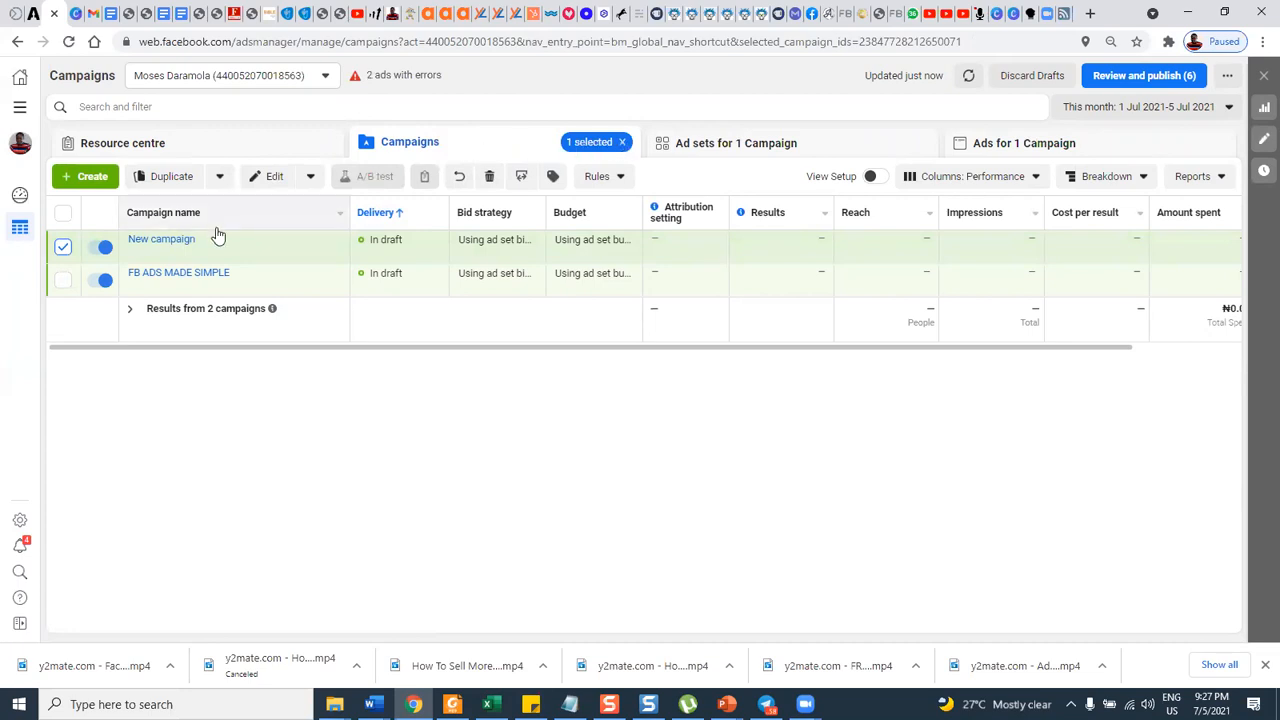
click(105, 248)
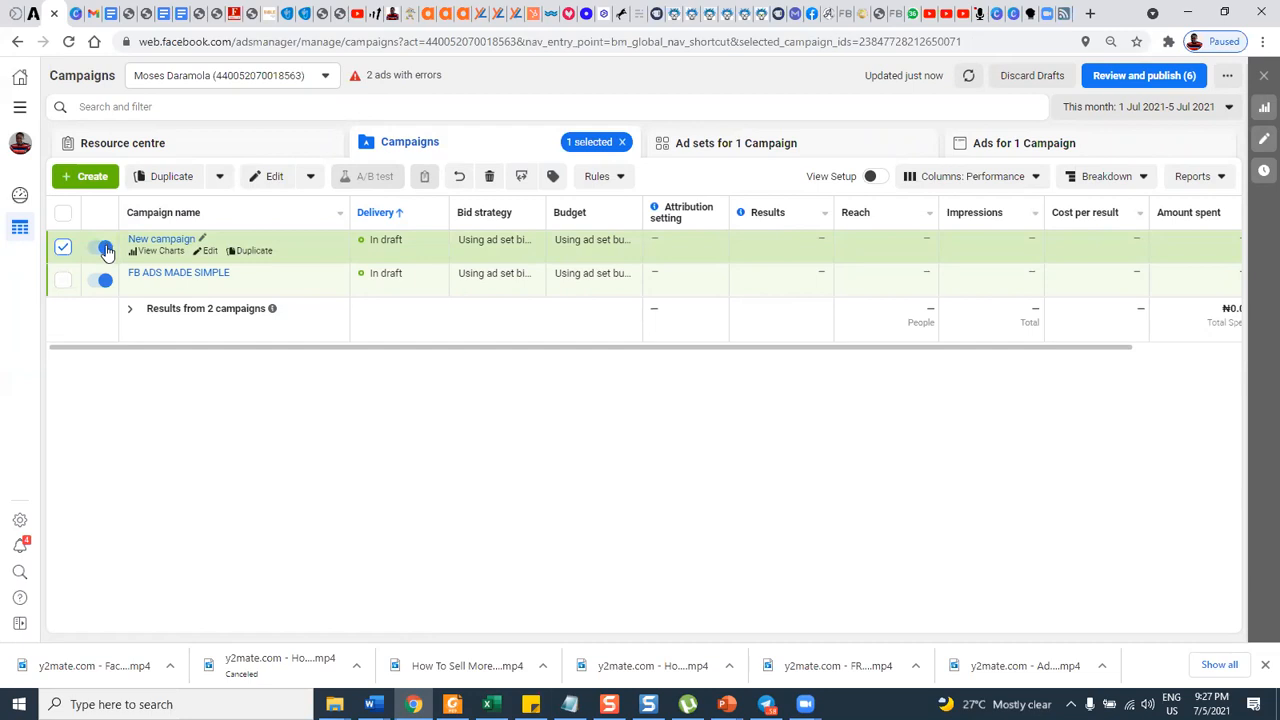
click(105, 248)
click(104, 281)
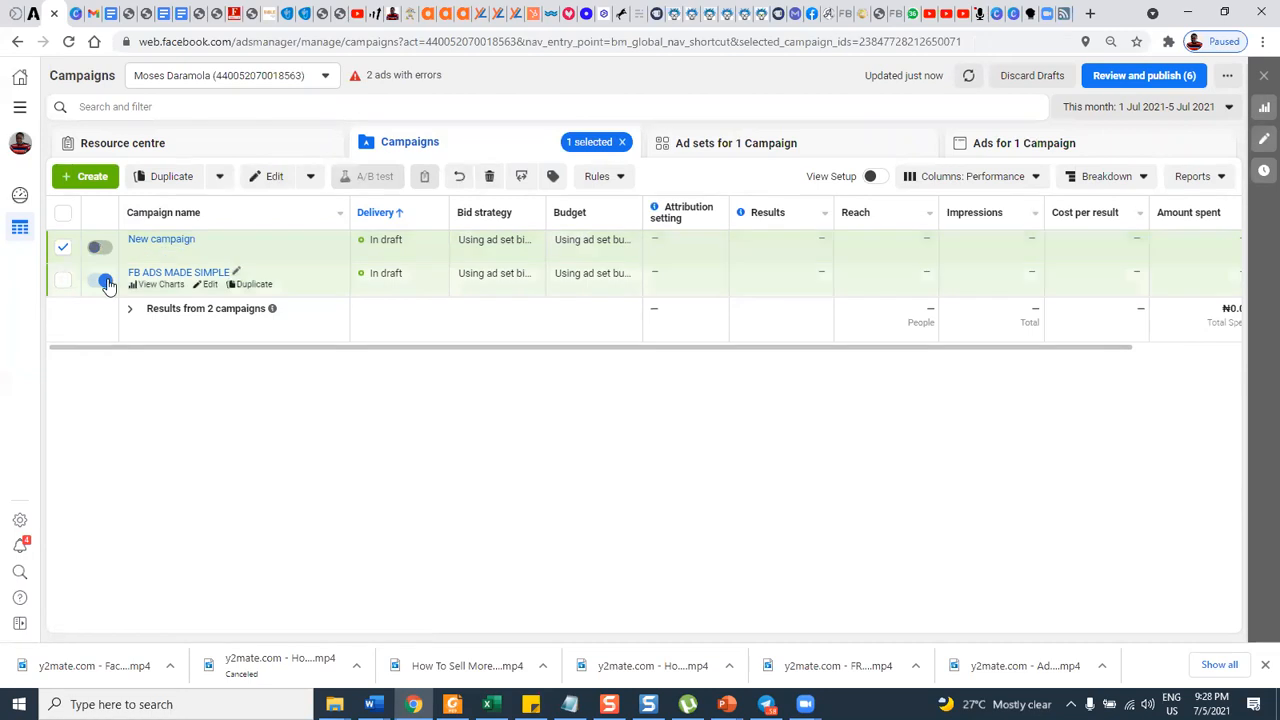
click(105, 281)
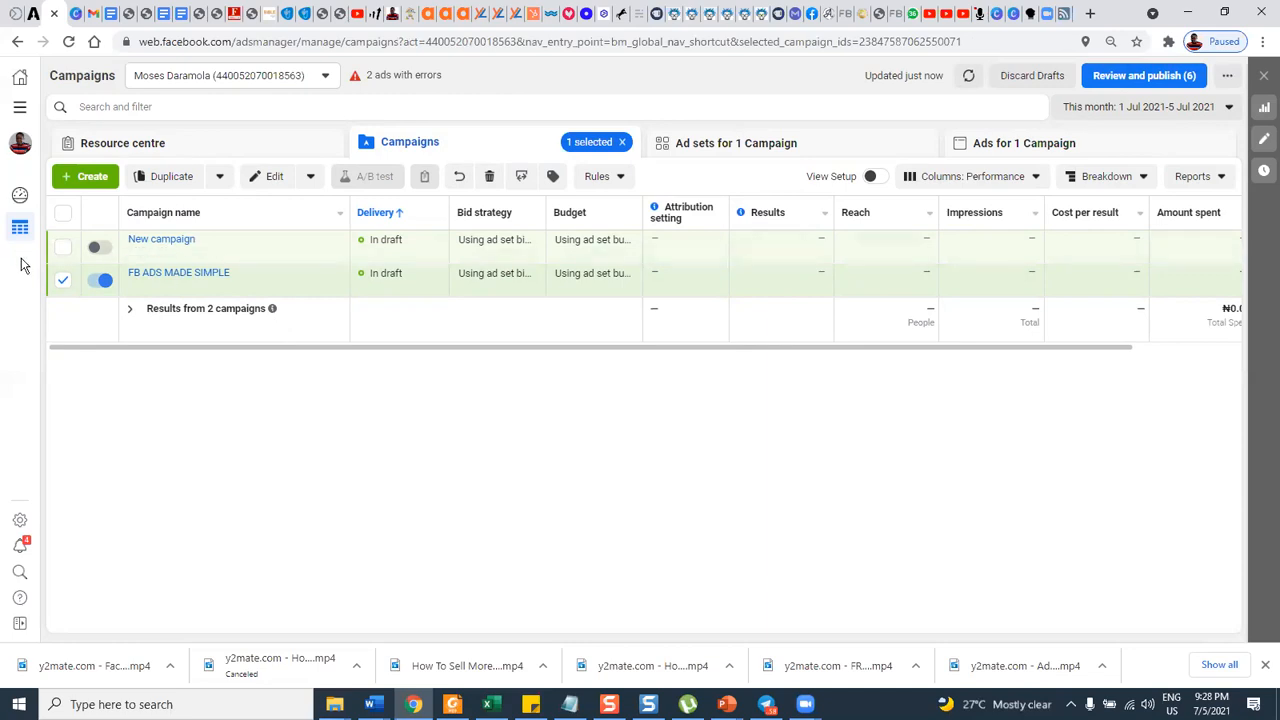
Delete the "New campaign" draft, leaving "FB ADS MADE SIMPLE" out of the selection.
click(63, 283)
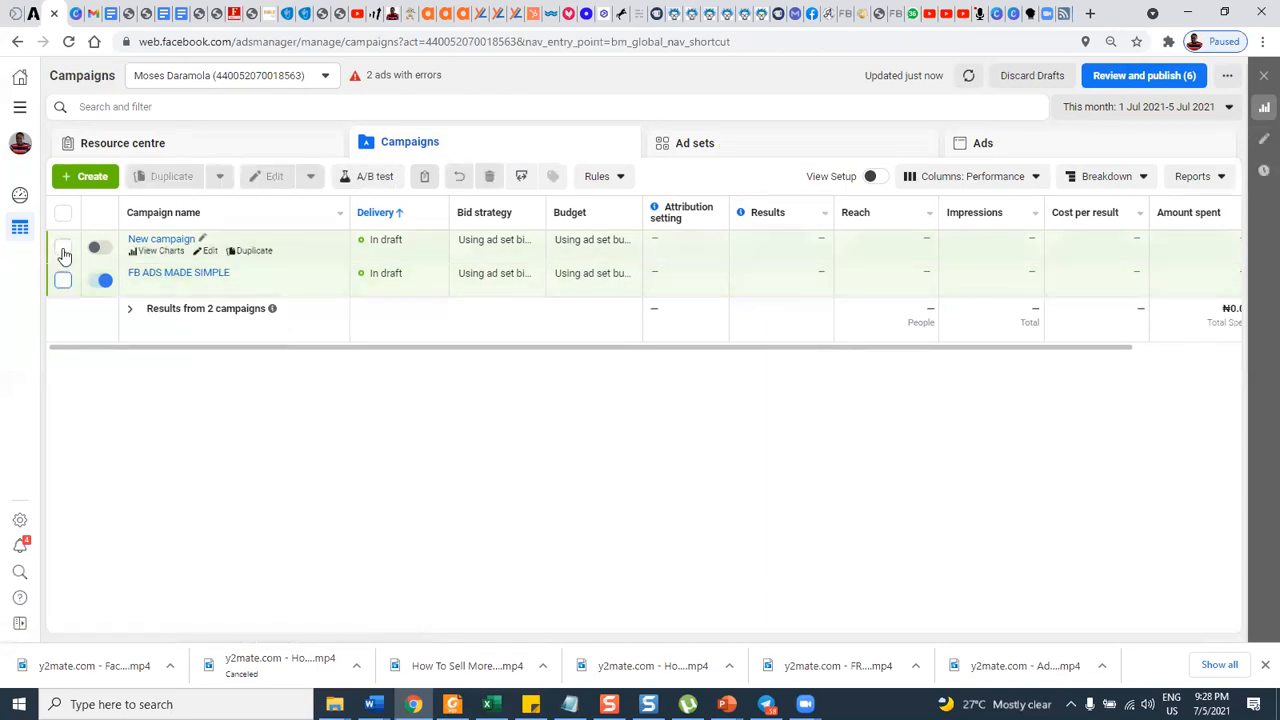
click(62, 248)
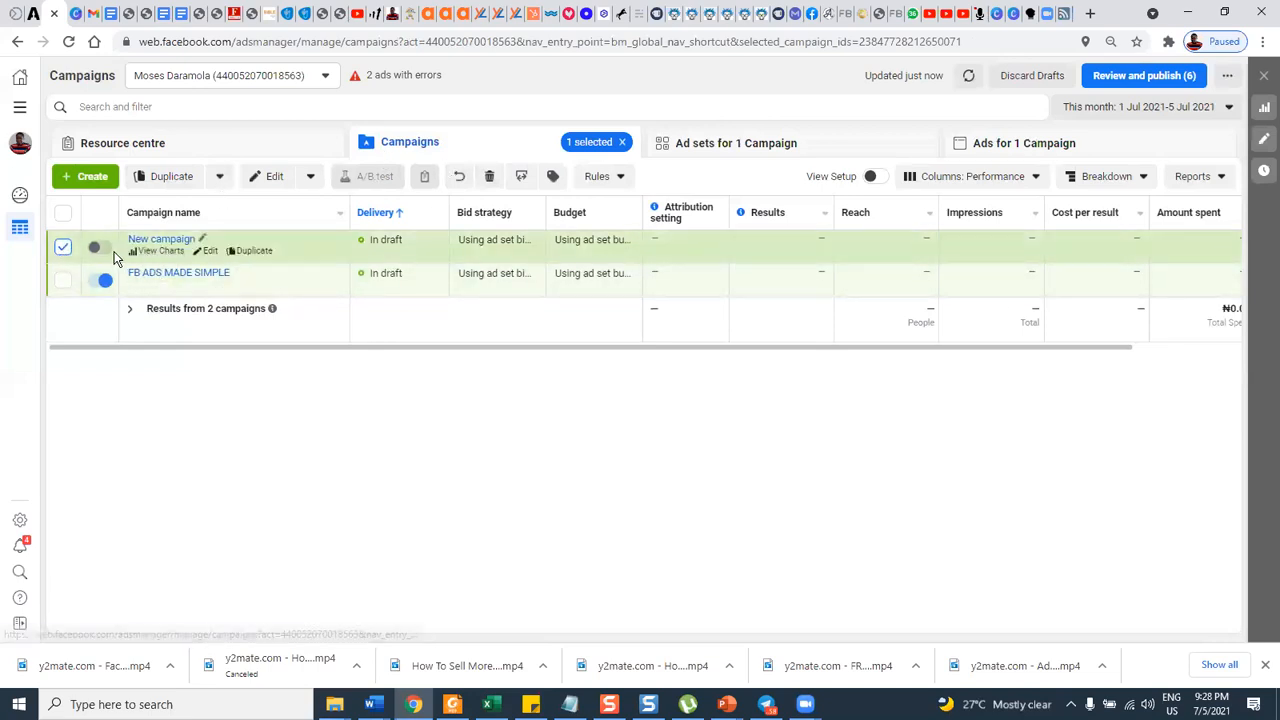
click(492, 177)
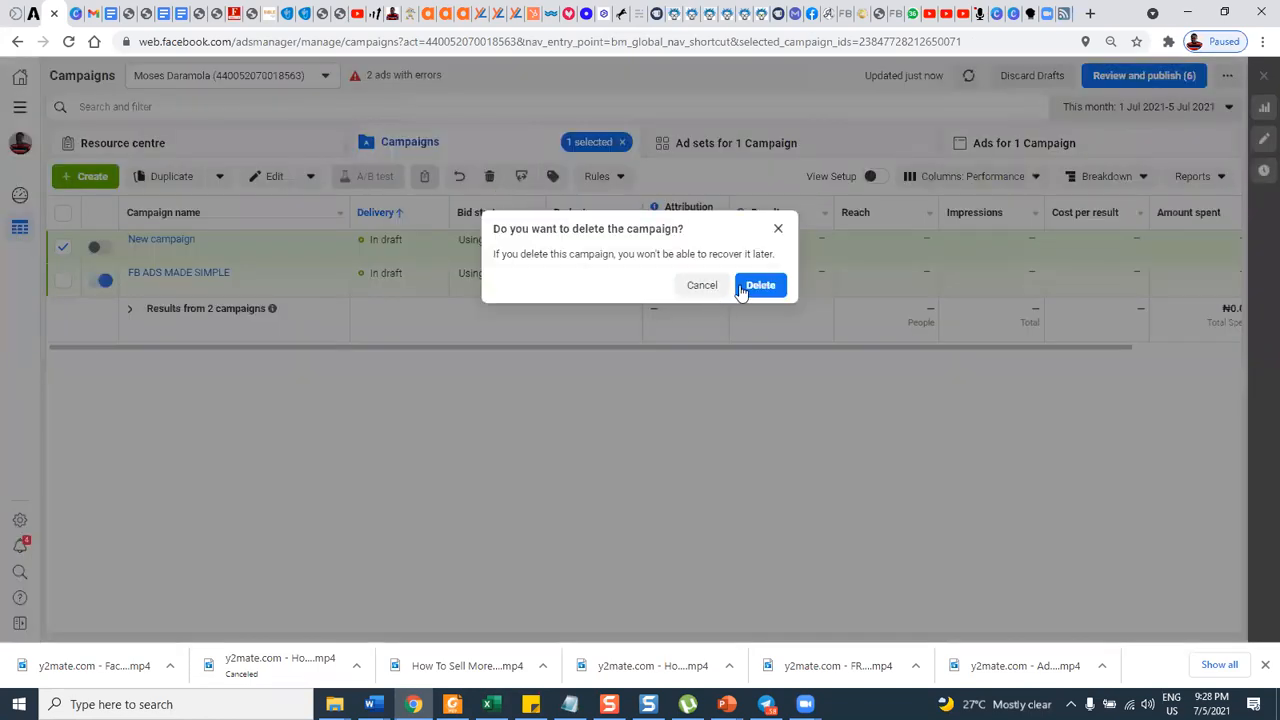
click(758, 283)
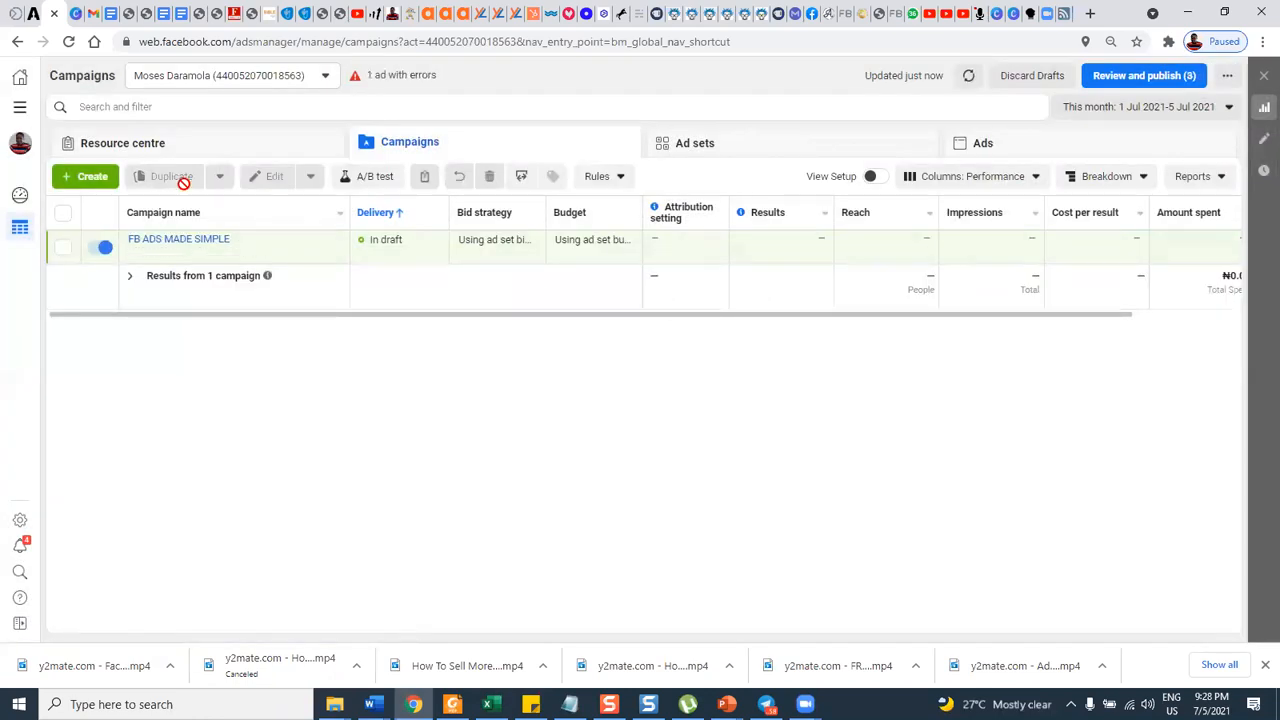
Create a new Auction campaign with the Traffic objective, leaving the optional campaign name as it is.
click(95, 177)
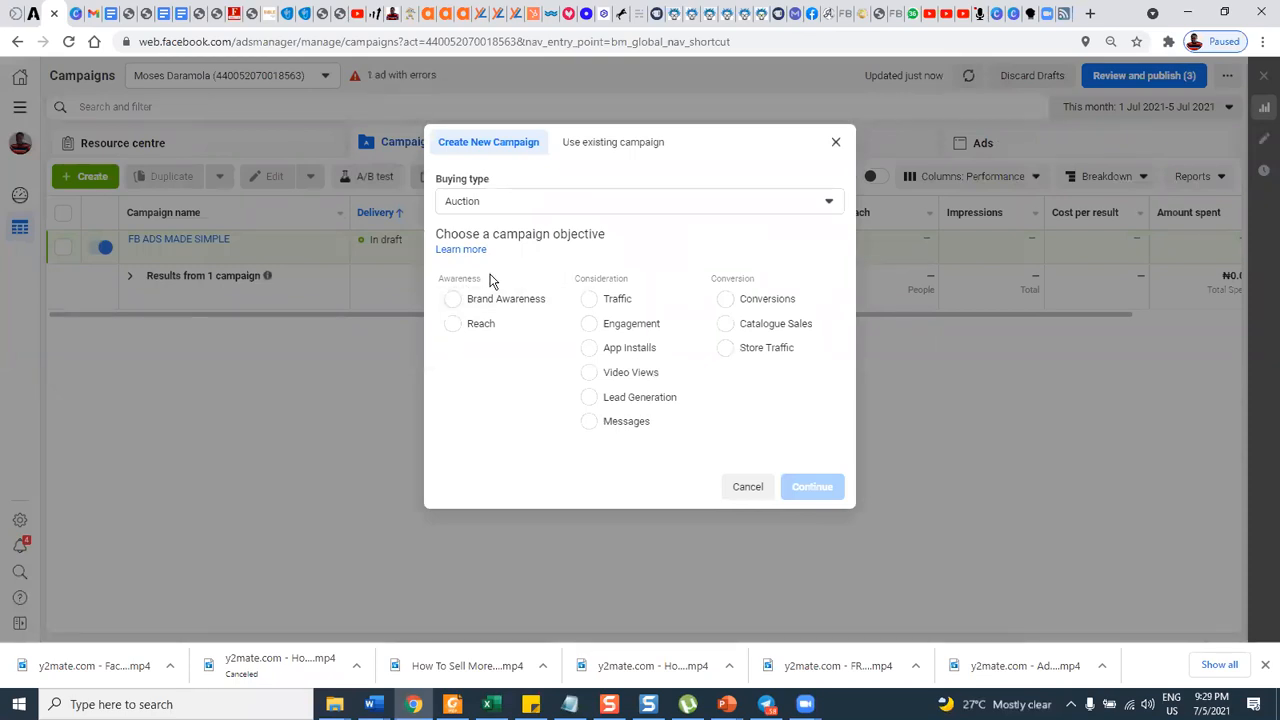
key(ctrl+plus)
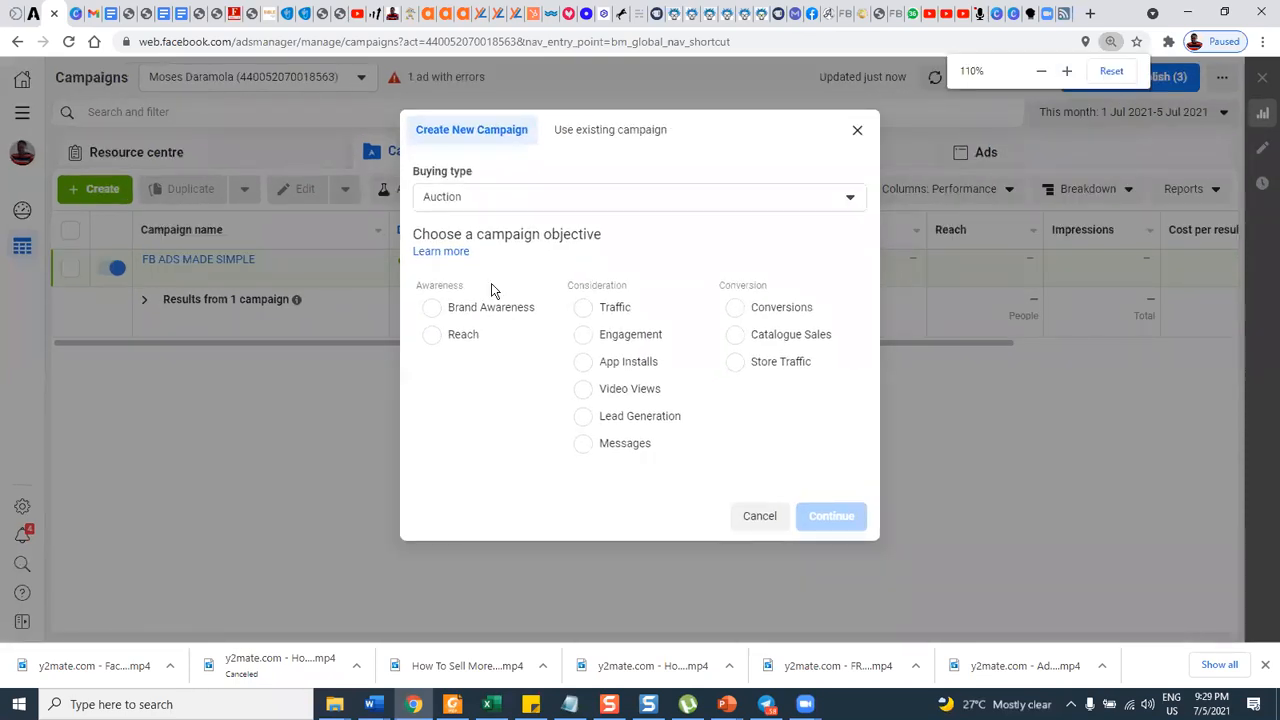
key(ctrl+plus)
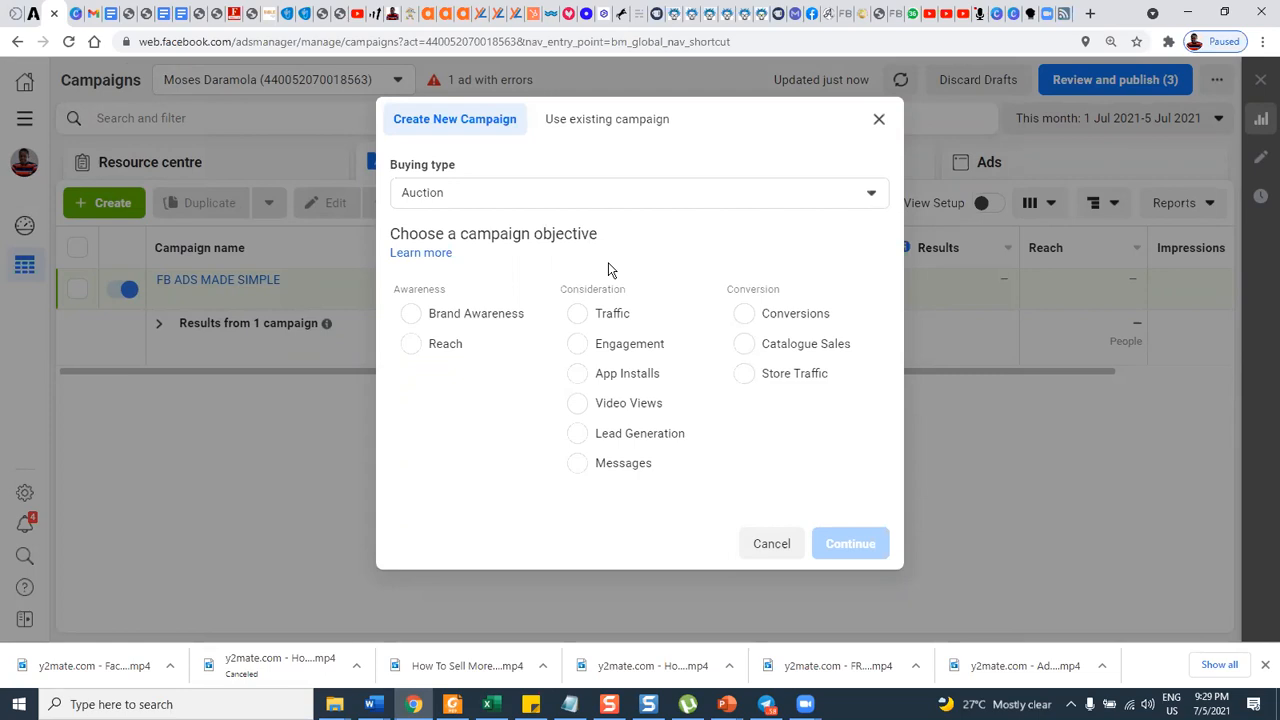
click(577, 318)
mouse_move(693, 309)
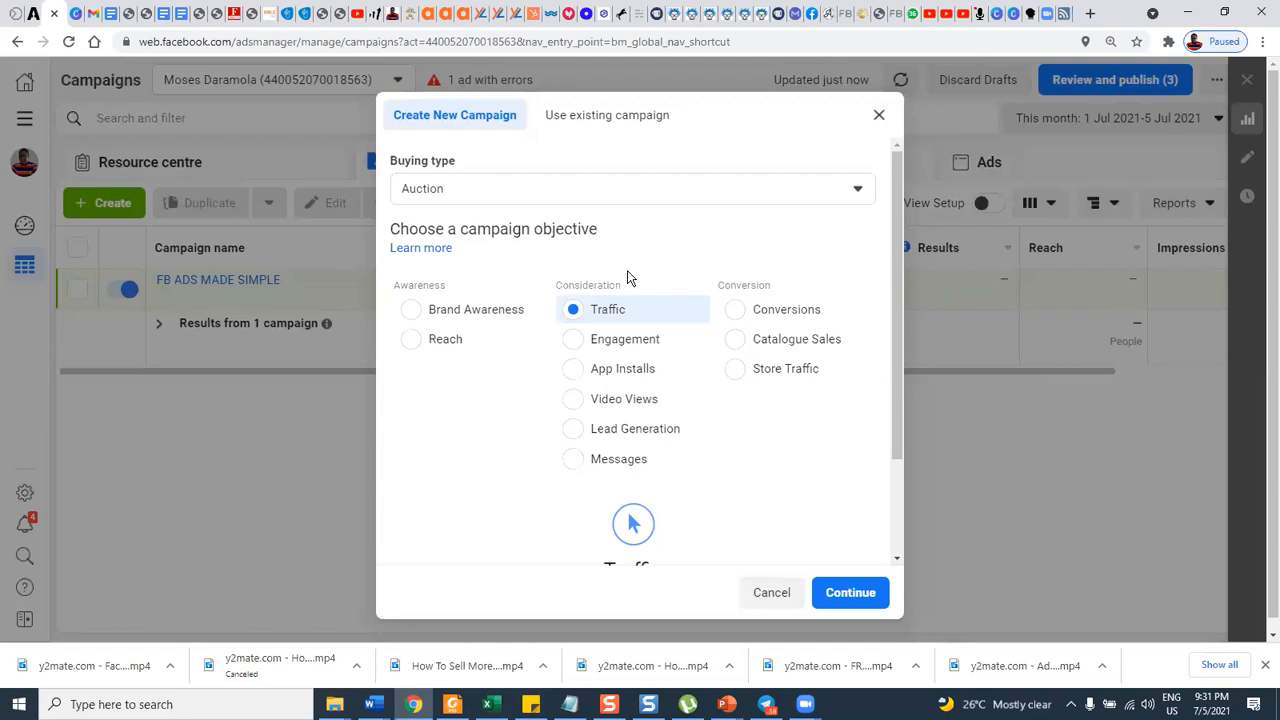
scroll(780, 420, down, 1)
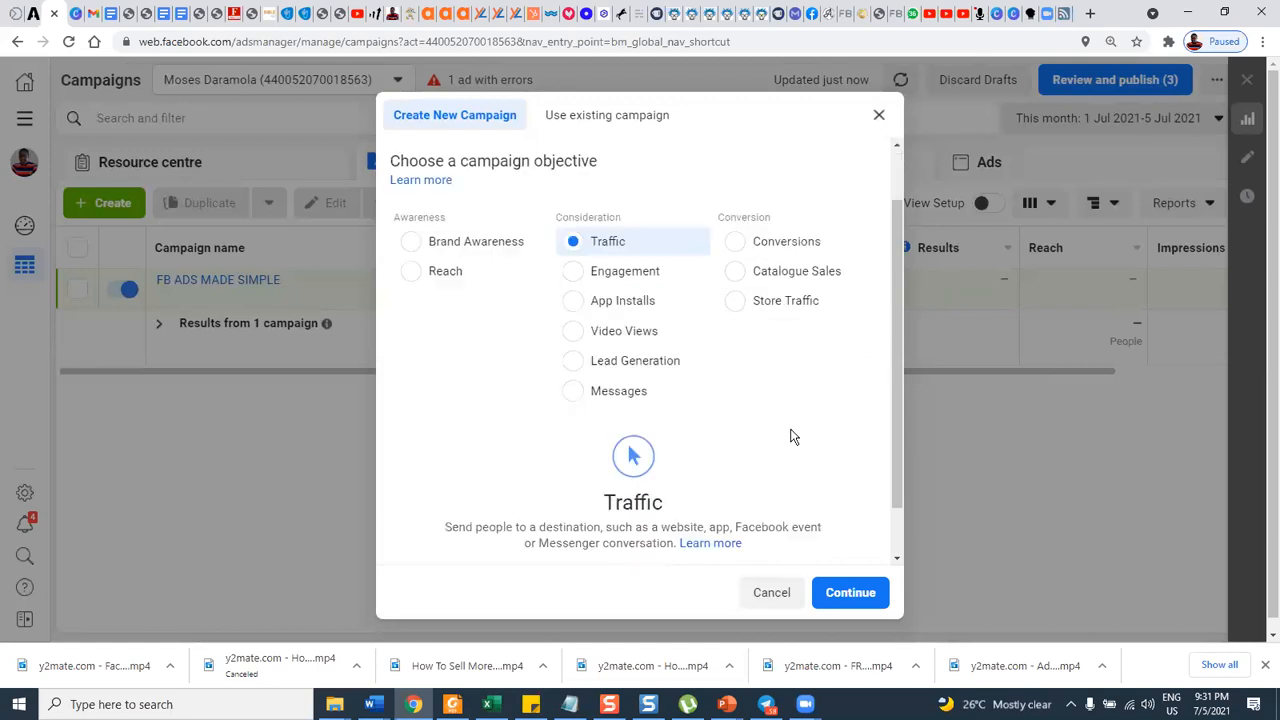
scroll(808, 532, down, 1)
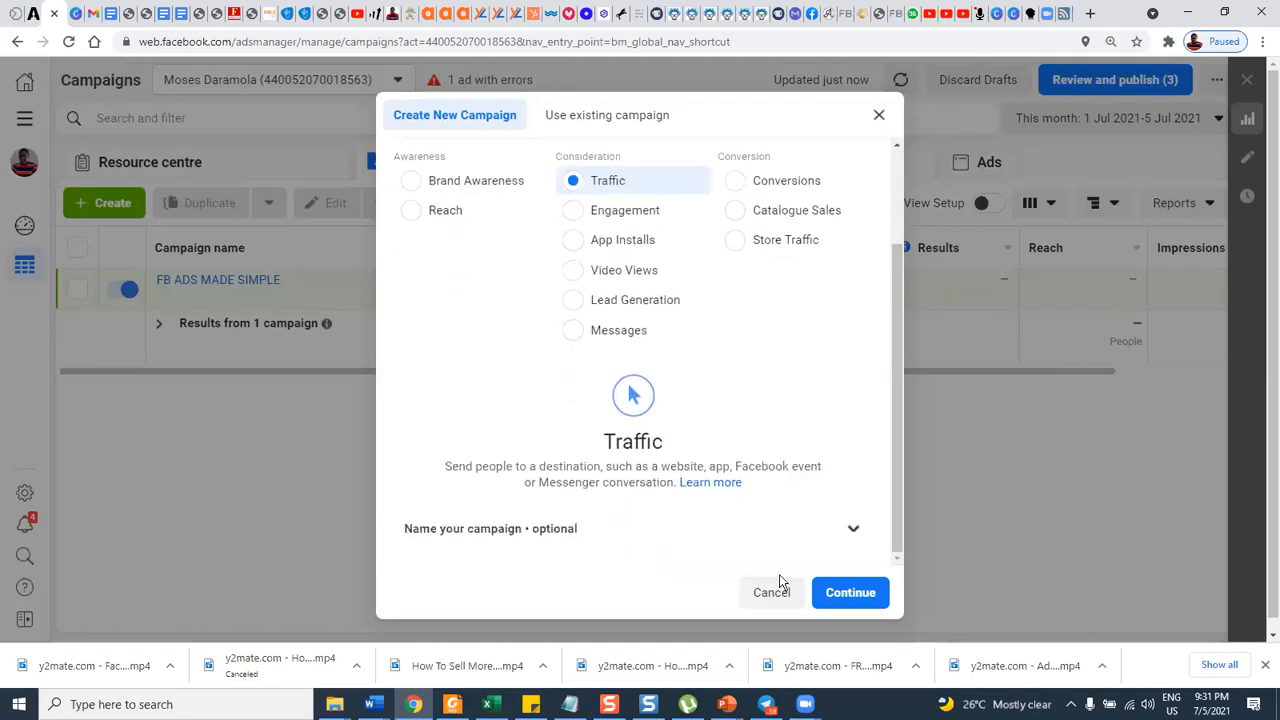
click(843, 595)
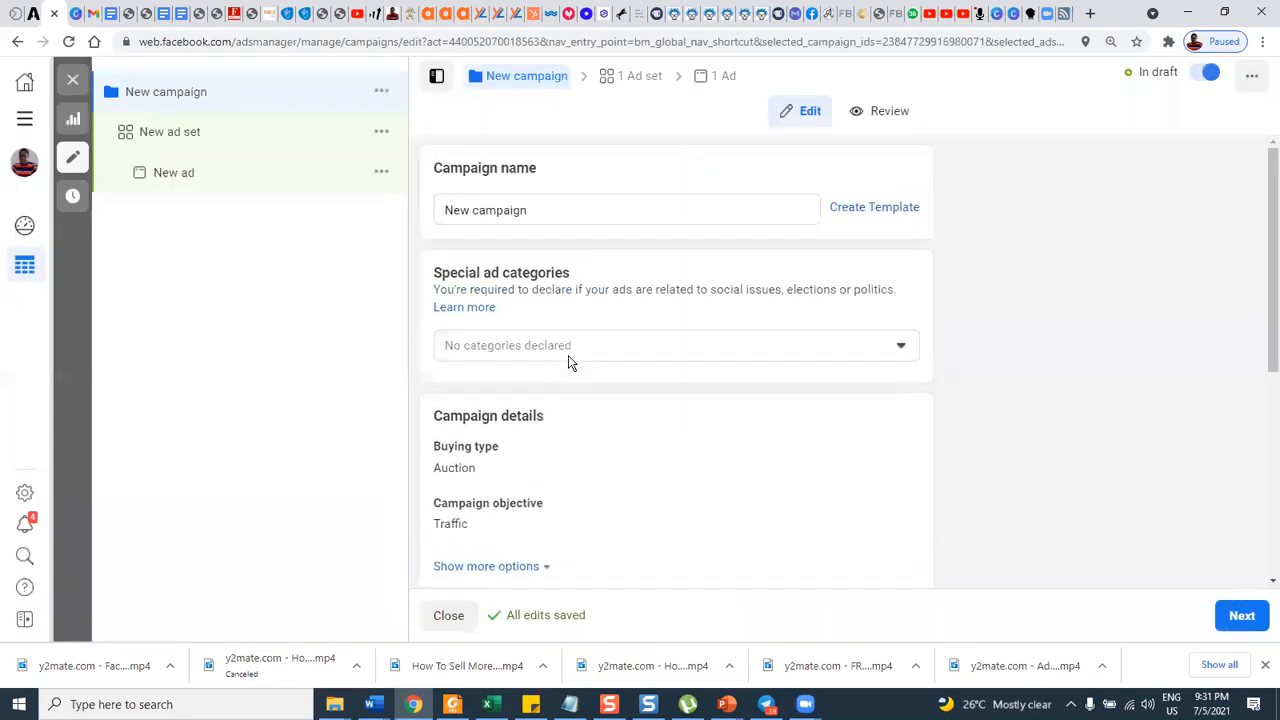
Review the new campaign's name, details, A/B test and campaign budget optimisation settings.
click(172, 134)
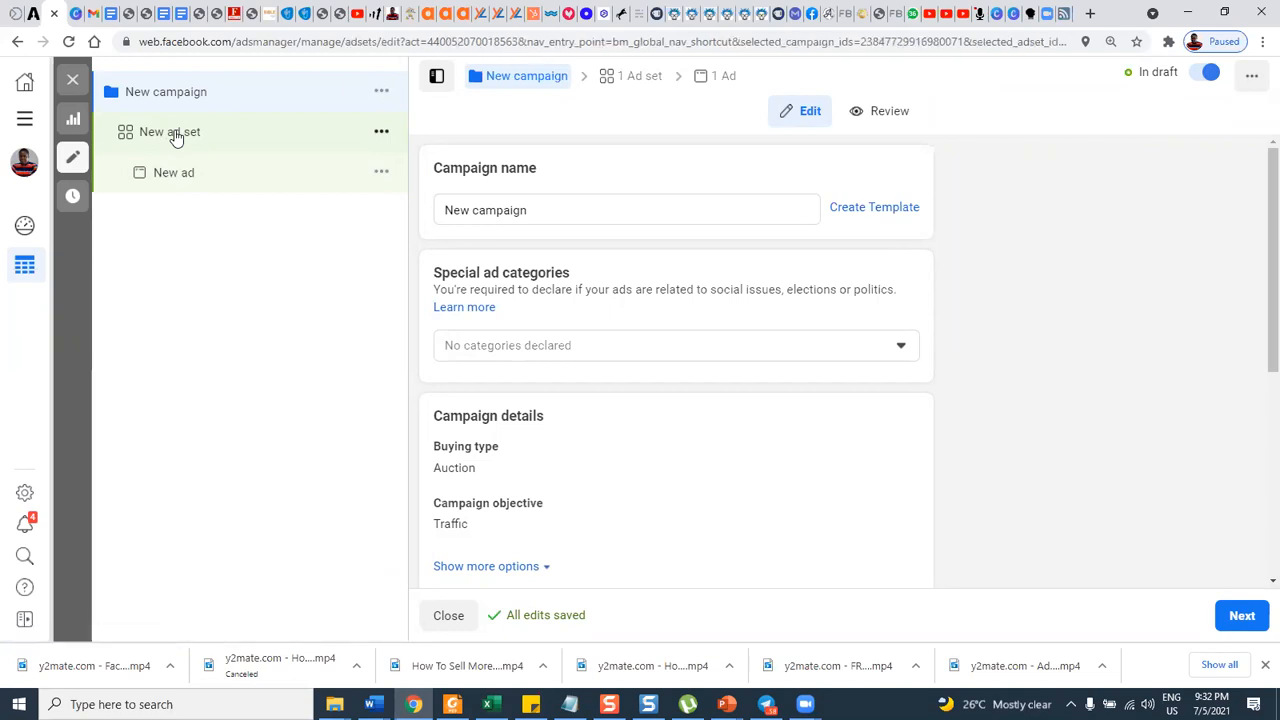
click(146, 93)
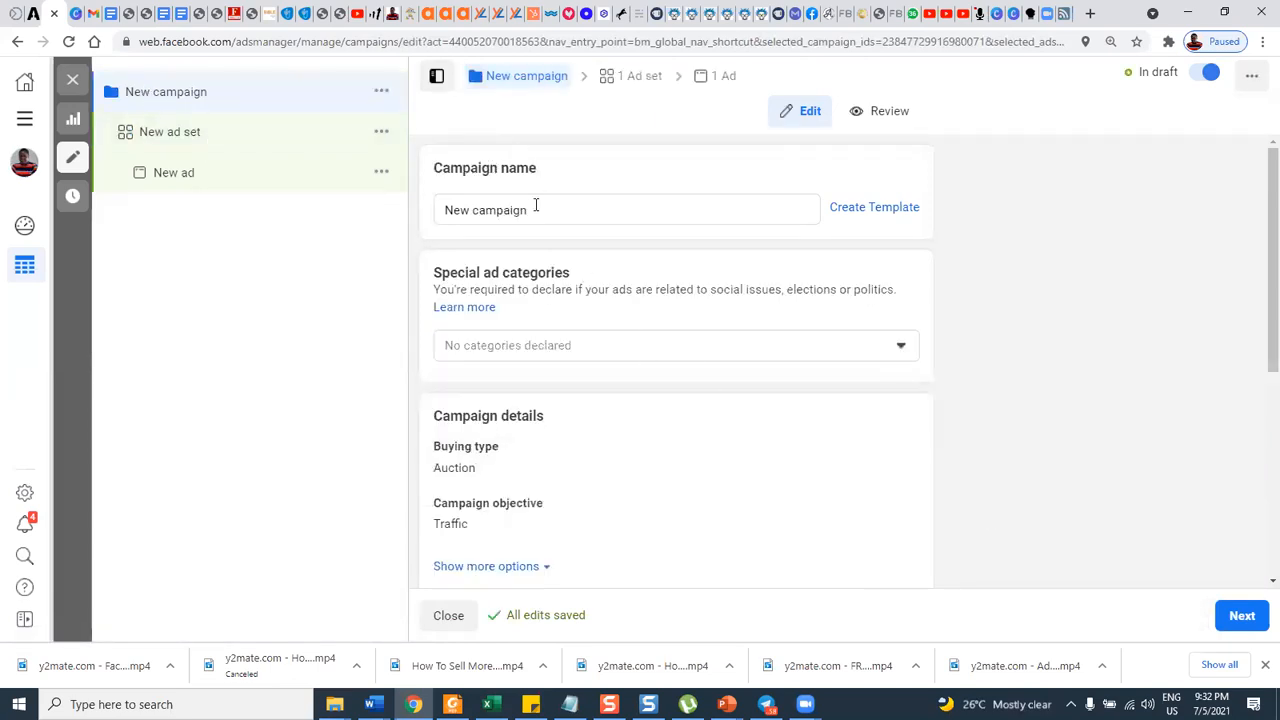
scroll(585, 325, down, 4)
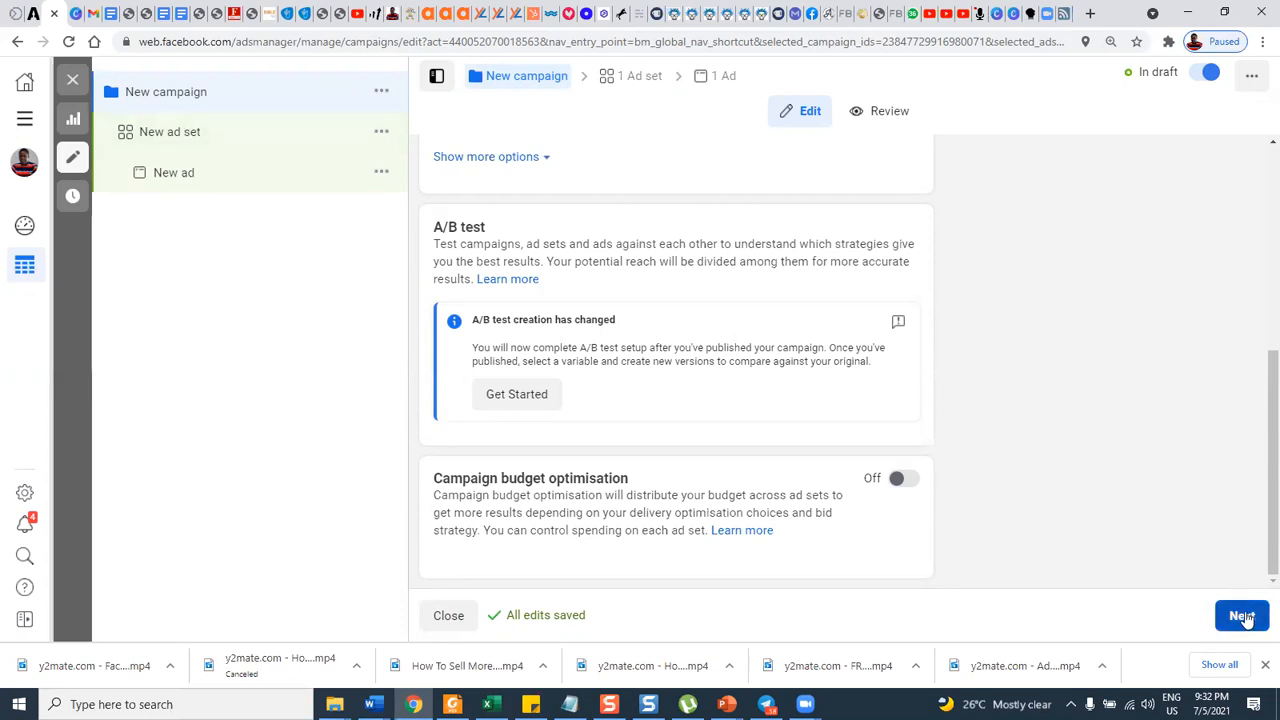
Examine the new ad set's traffic, budget and schedule settings and its options for saved, custom and lookalike audiences.
click(193, 137)
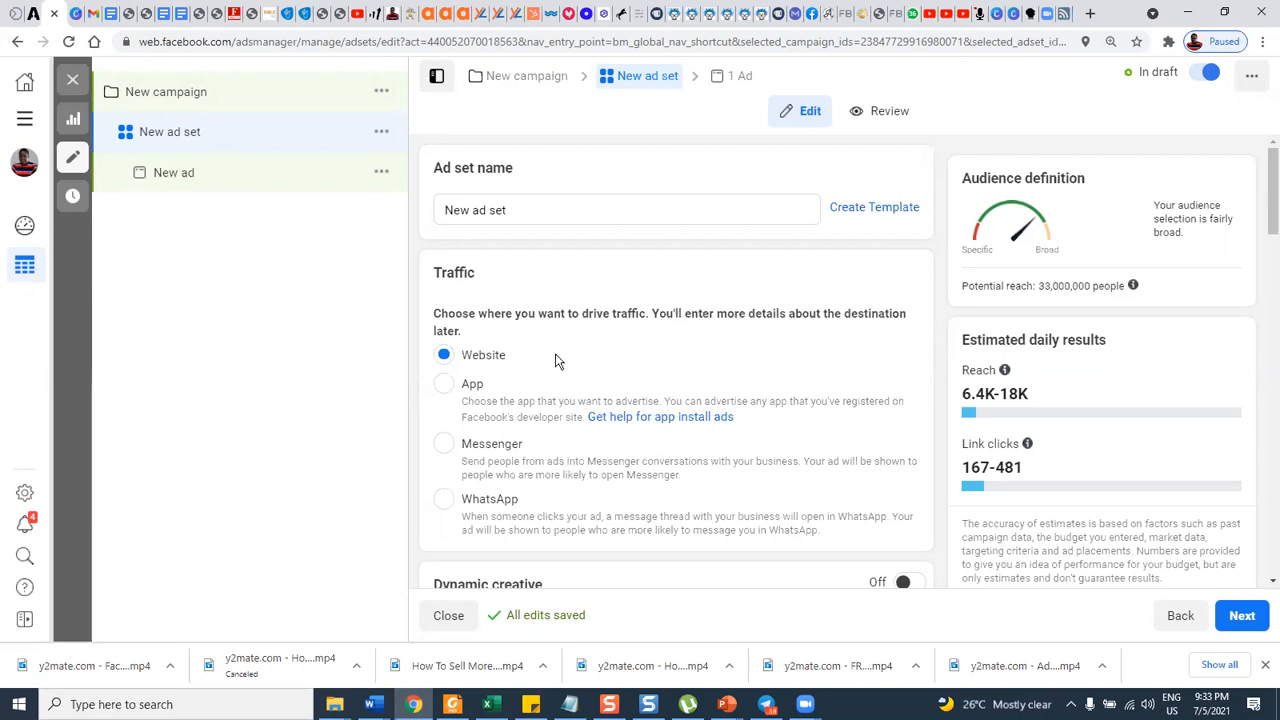
scroll(543, 385, down, 5)
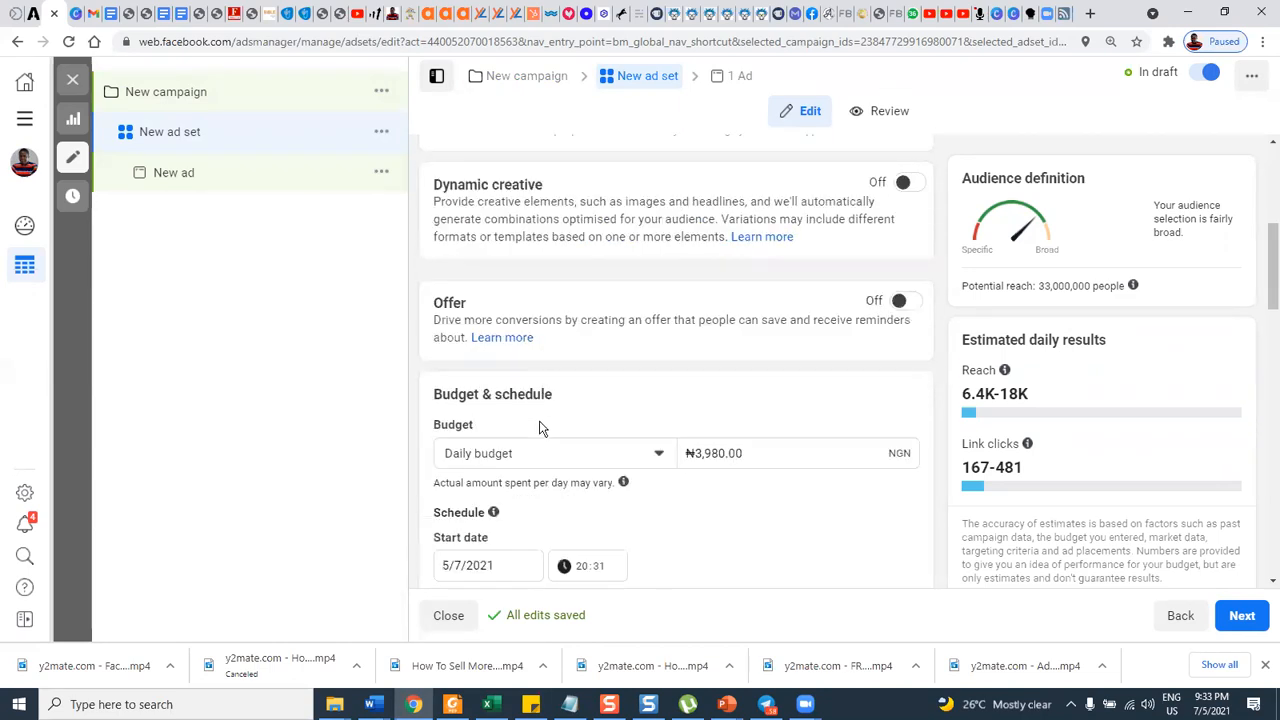
scroll(543, 366, down, 3)
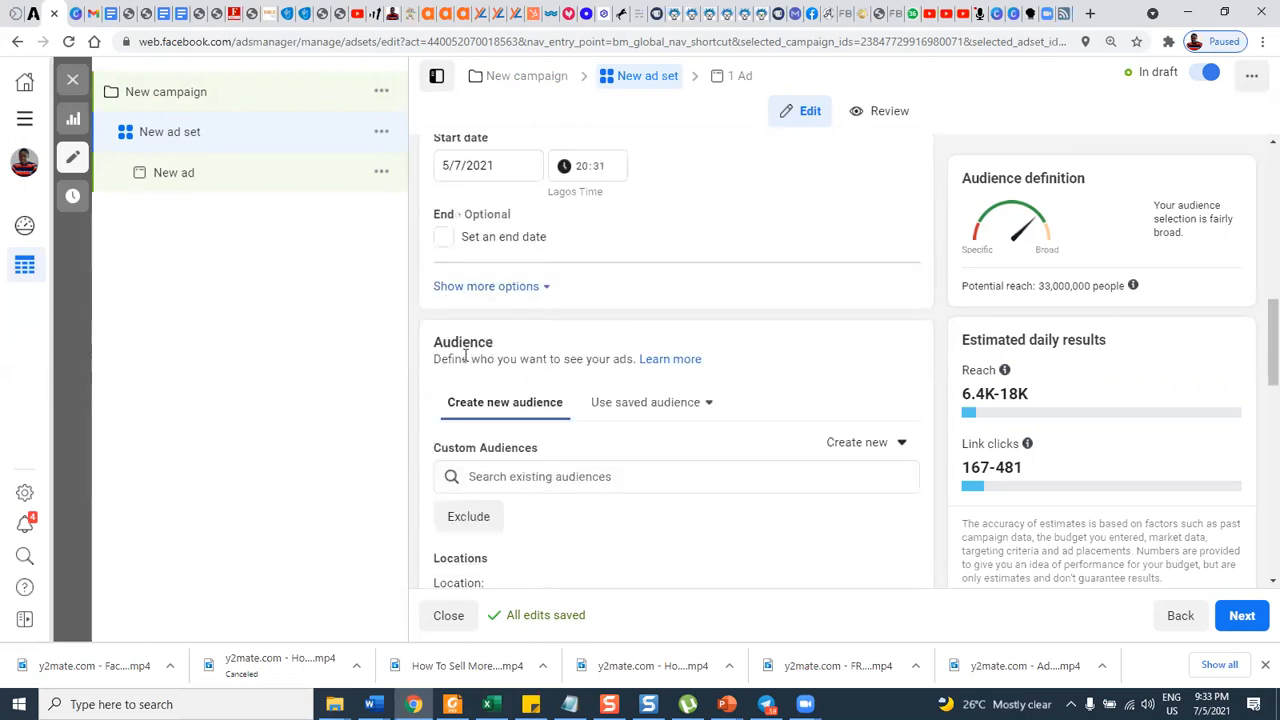
scroll(465, 356, down, 1)
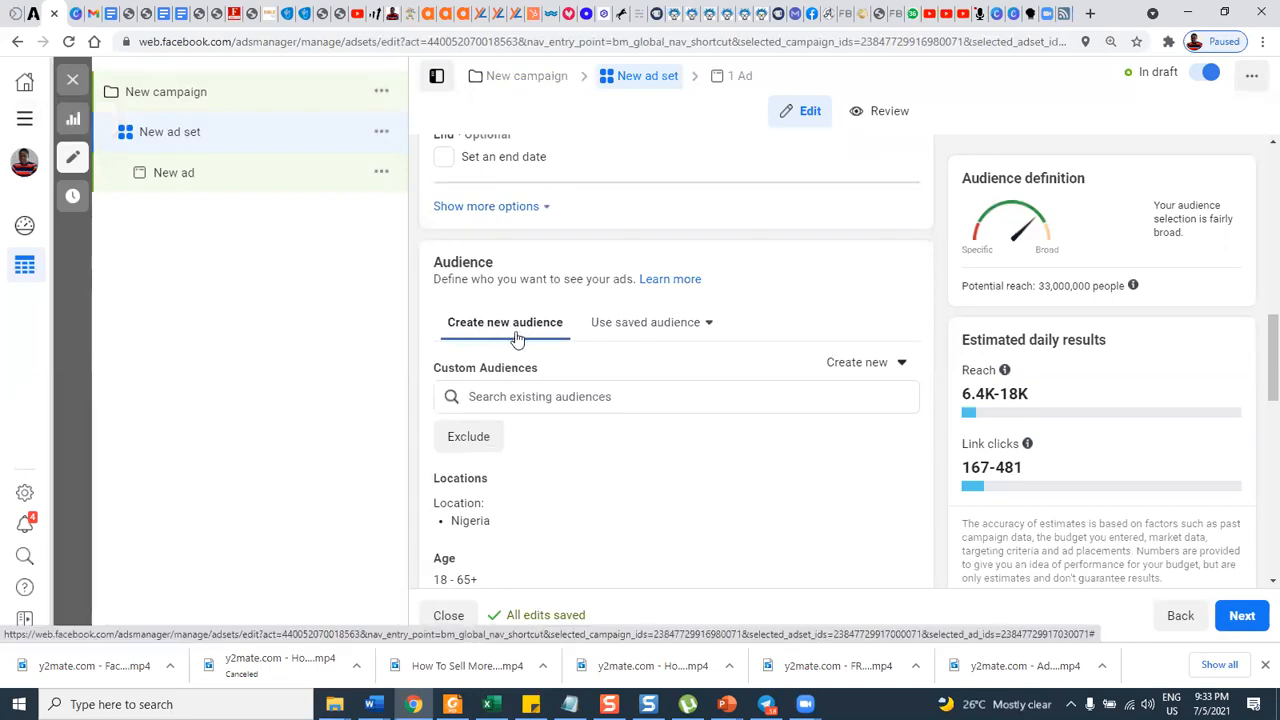
click(657, 326)
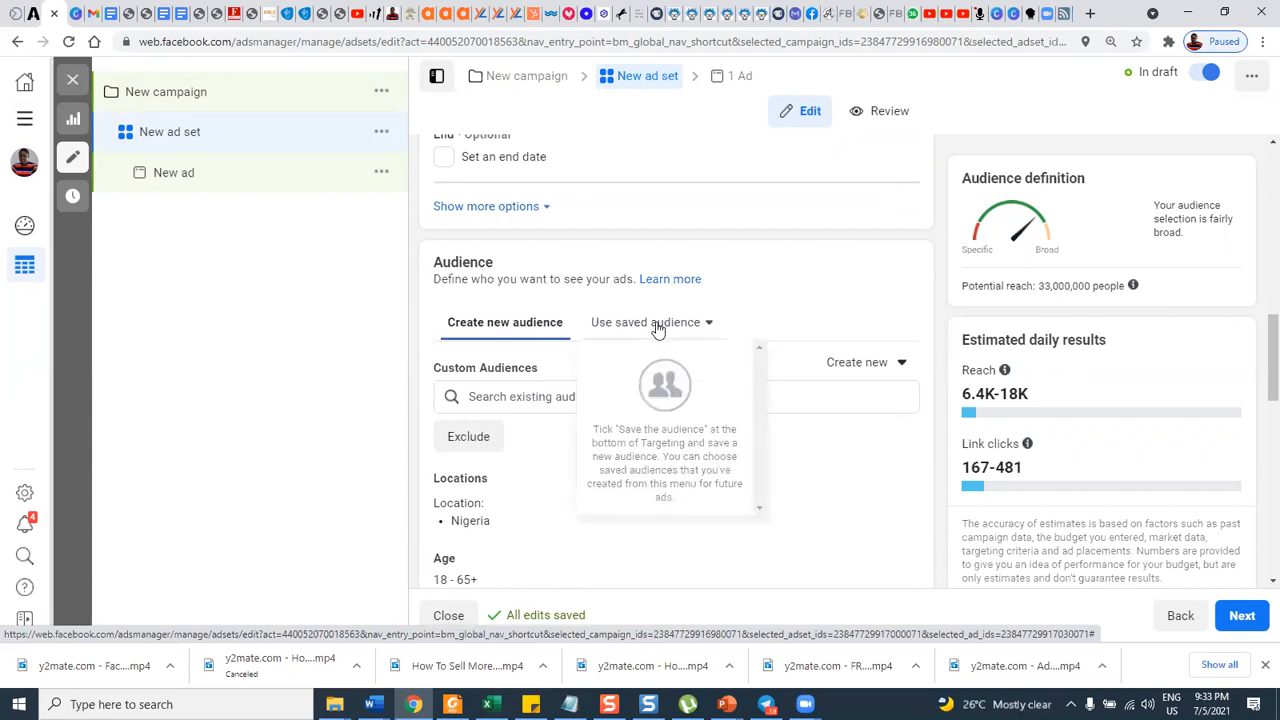
click(845, 370)
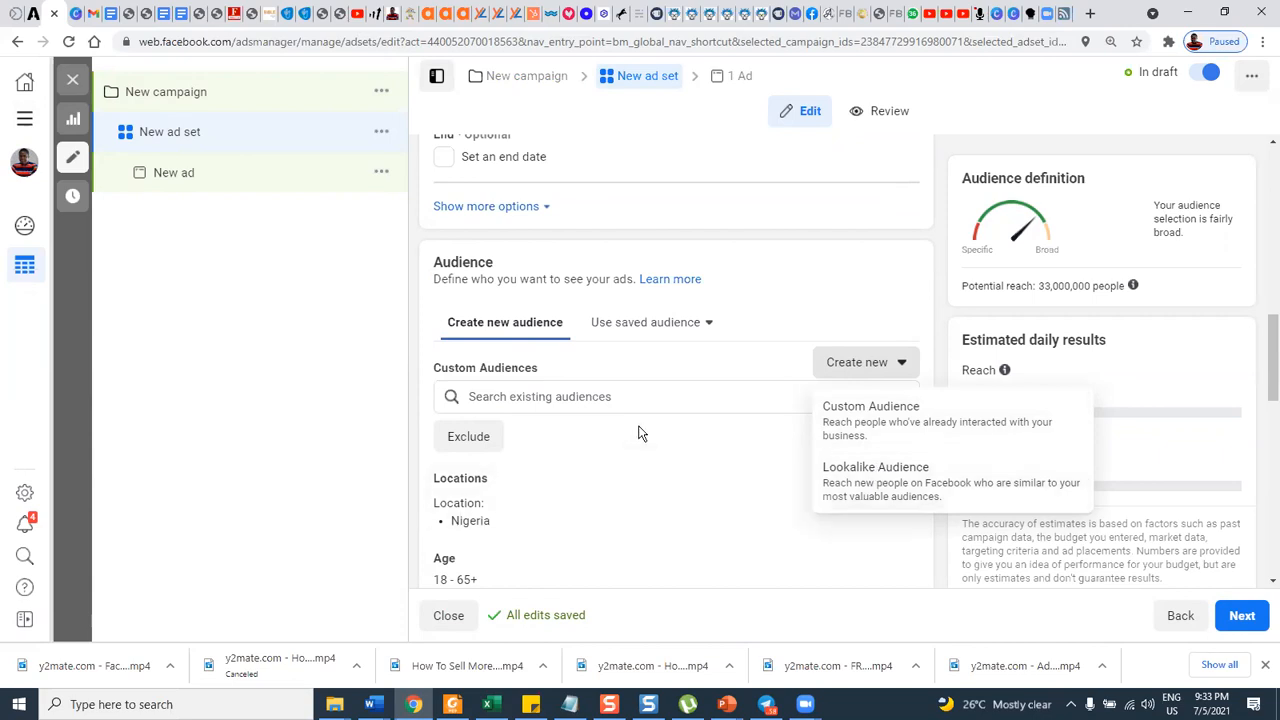
scroll(640, 433, down, 2)
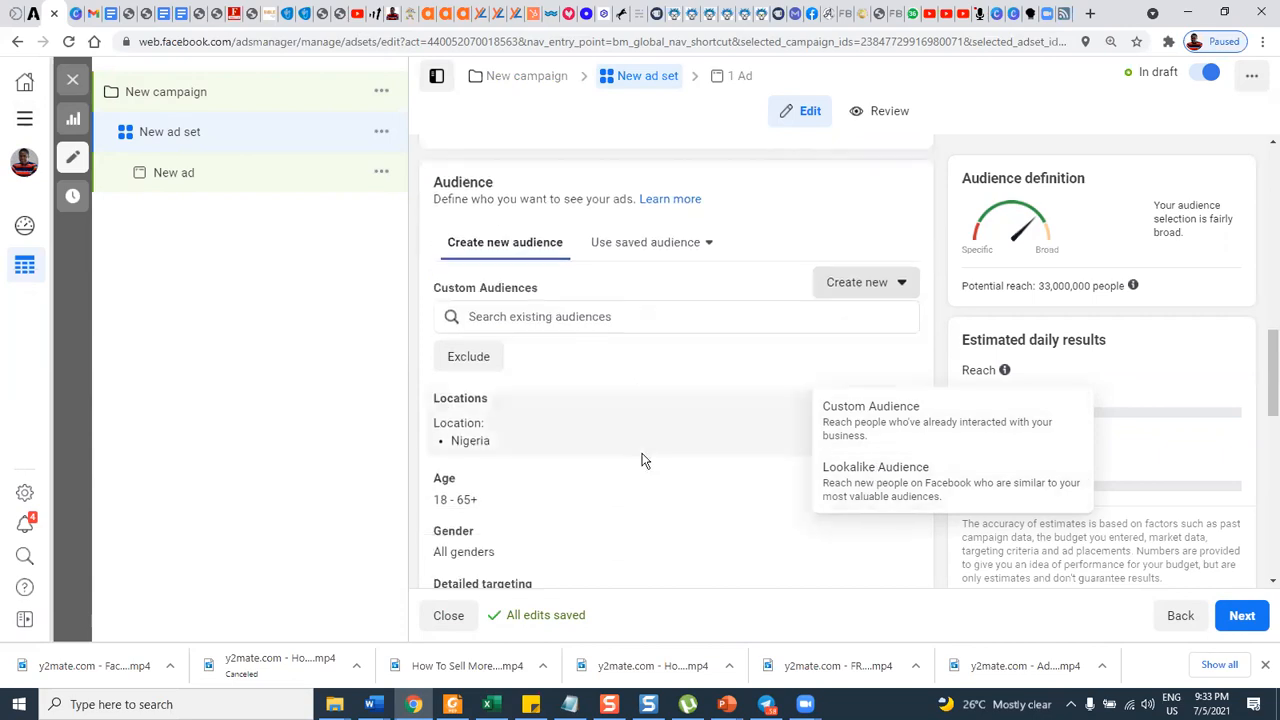
click(307, 351)
Open the ad set's detailed targeting for editing.
scroll(557, 380, down, 1)
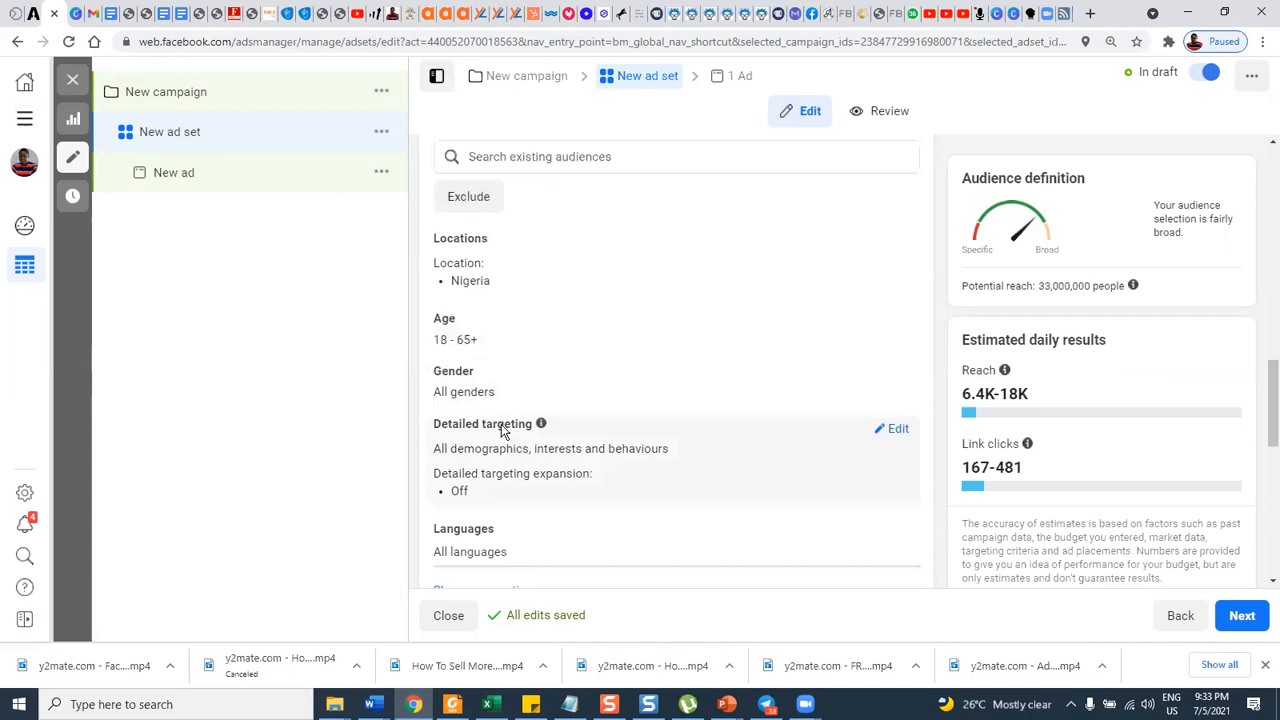
mouse_move(538, 427)
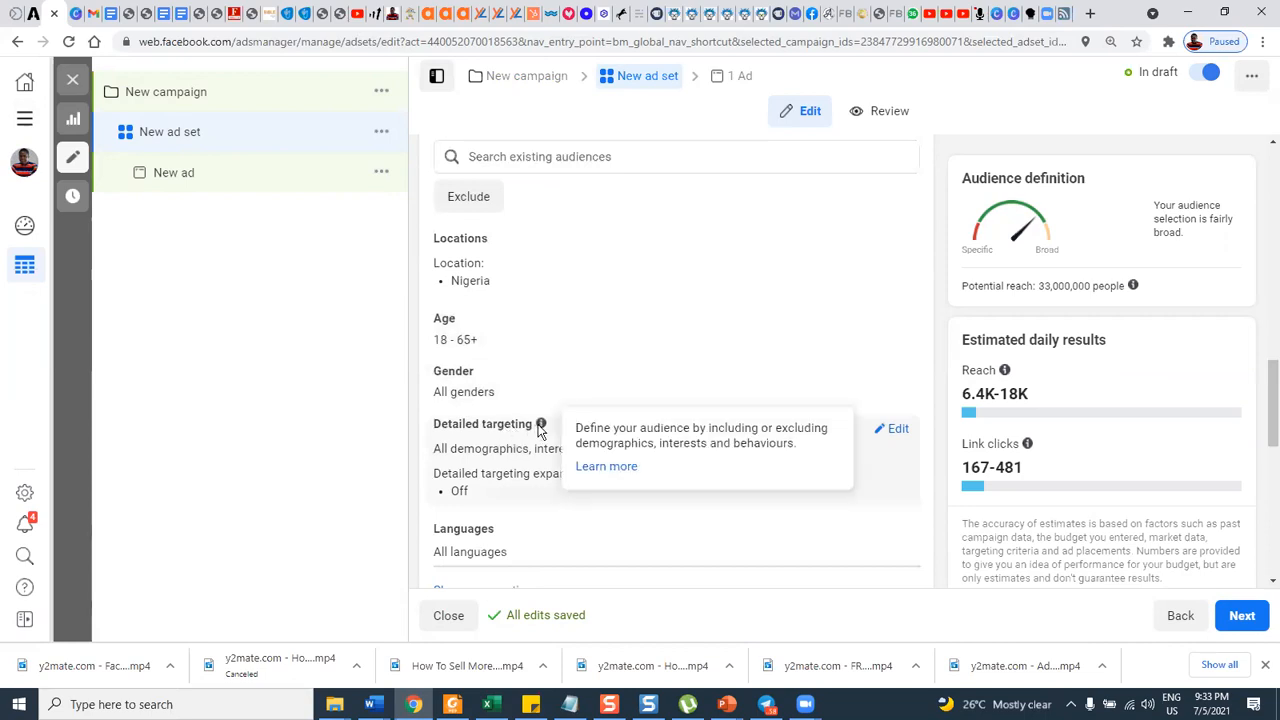
click(895, 438)
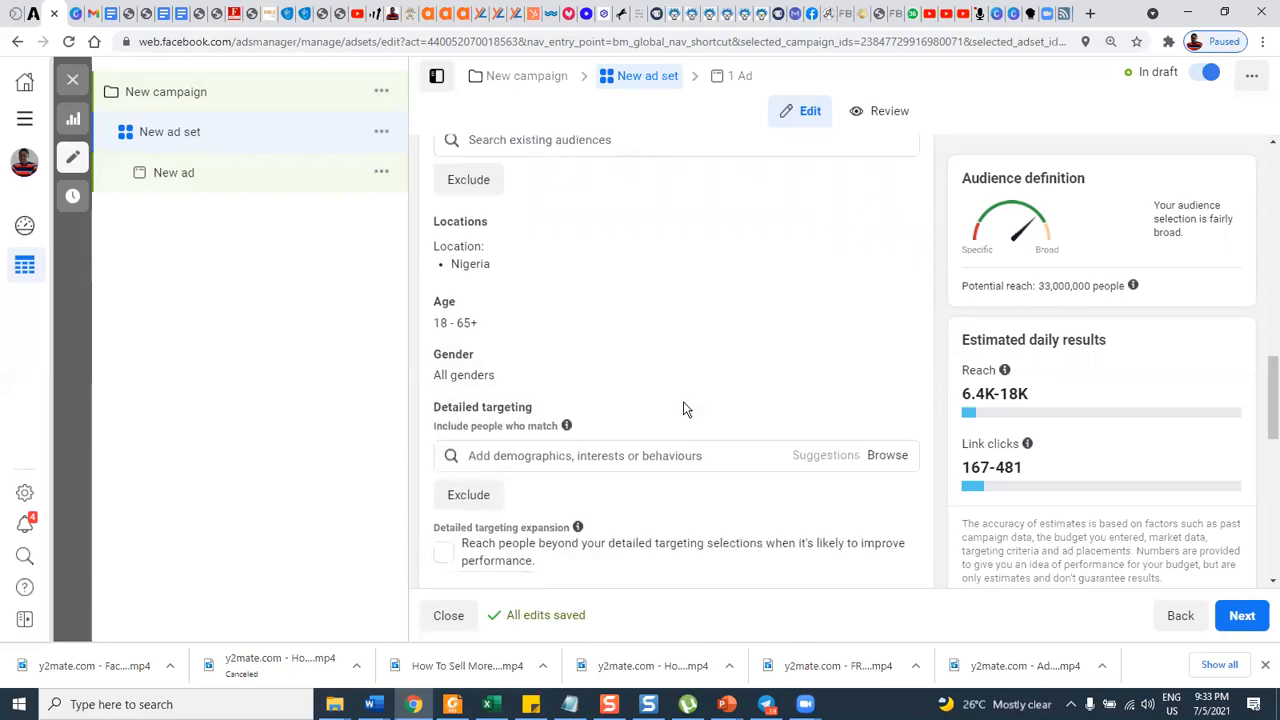
scroll(683, 405, down, 1)
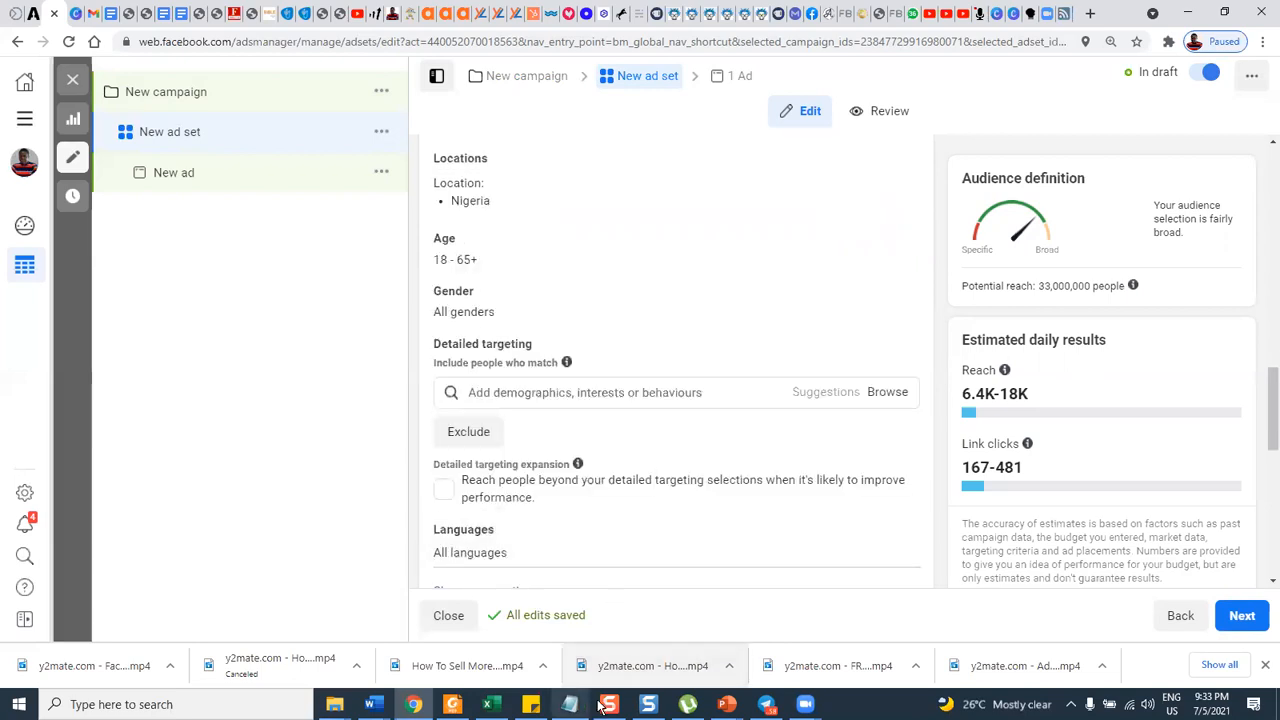
Switch to the PowerPoint slide show "FB AD TARGETING DAY 7 CUSTOMER AVATAR".
mouse_move(727, 704)
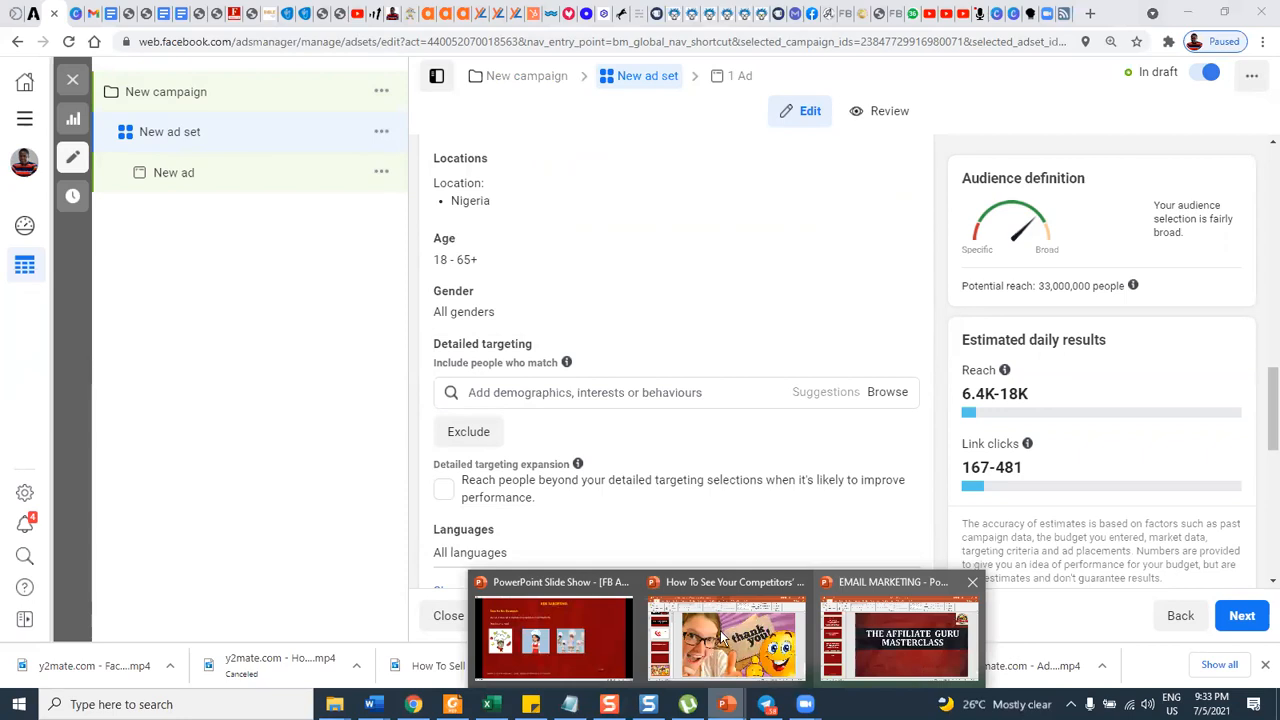
click(575, 637)
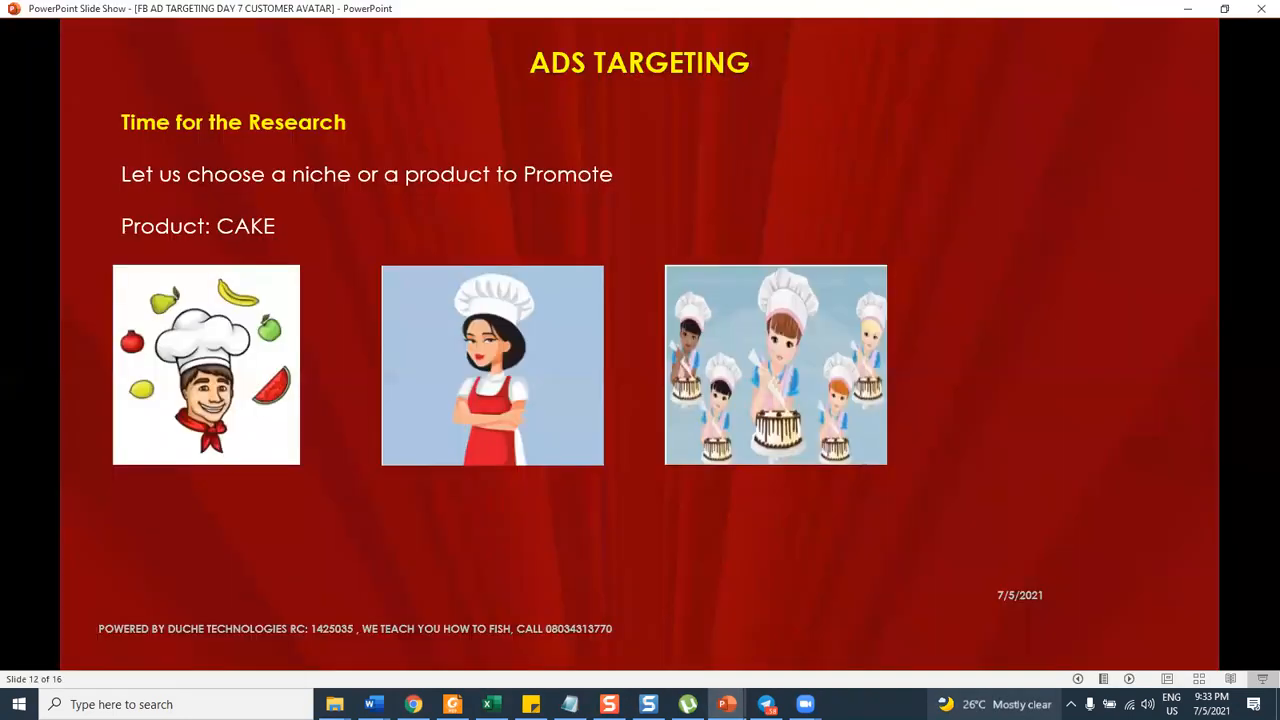
Advance the slide show through the cake research topics to slide 15 on Facebook interest and intent based targeting.
click(355, 392)
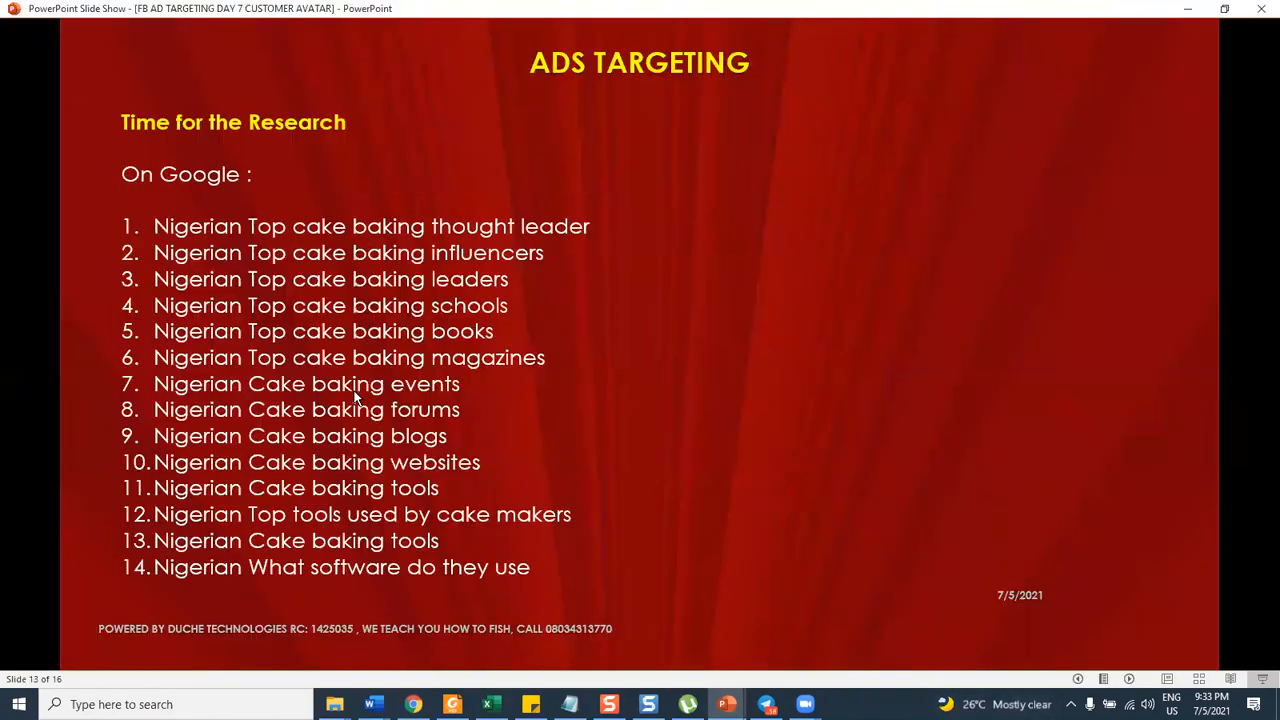
click(240, 249)
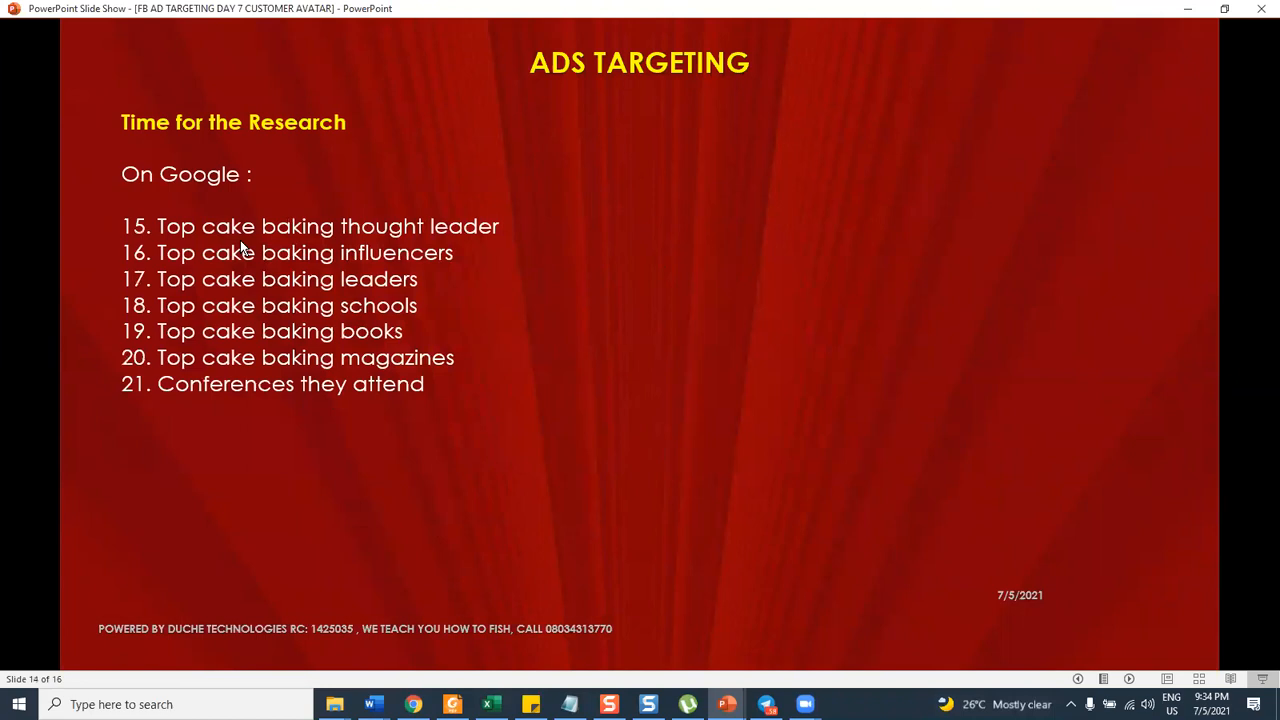
click(240, 249)
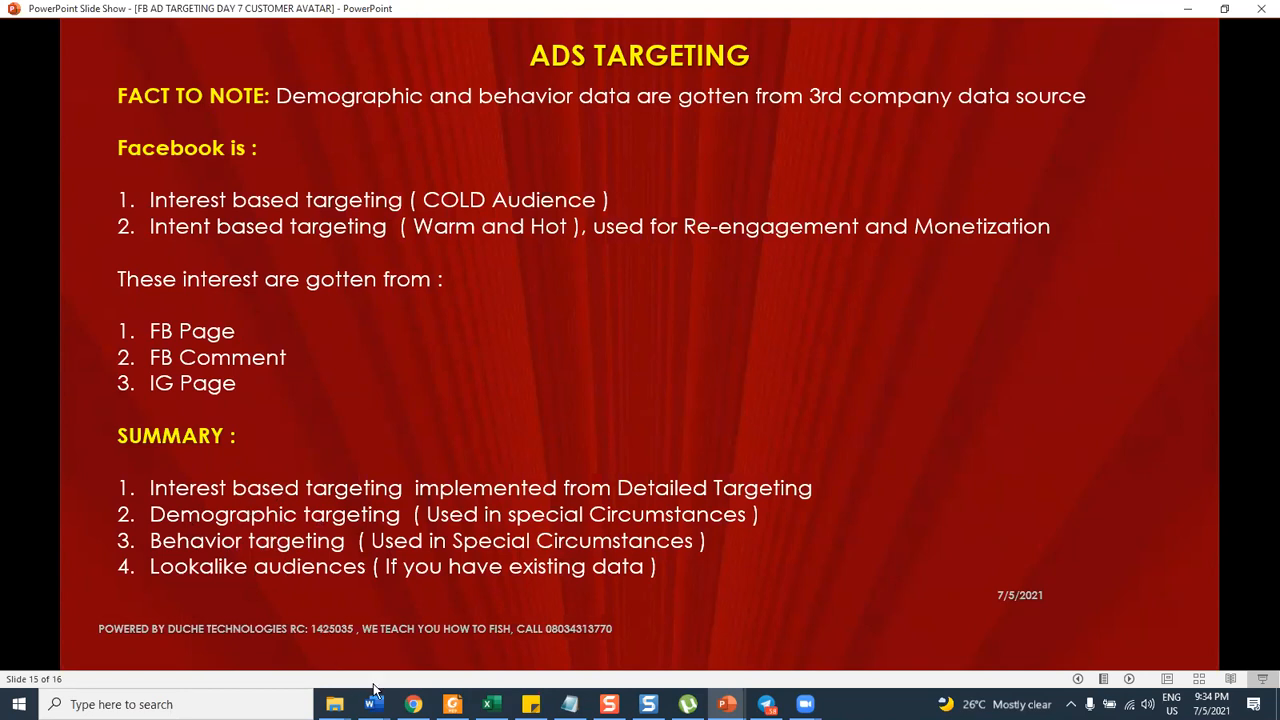
Switch to Ads Manager in Chrome and examine the browsable detailed targeting categories of demographics, interests and behaviours.
click(415, 703)
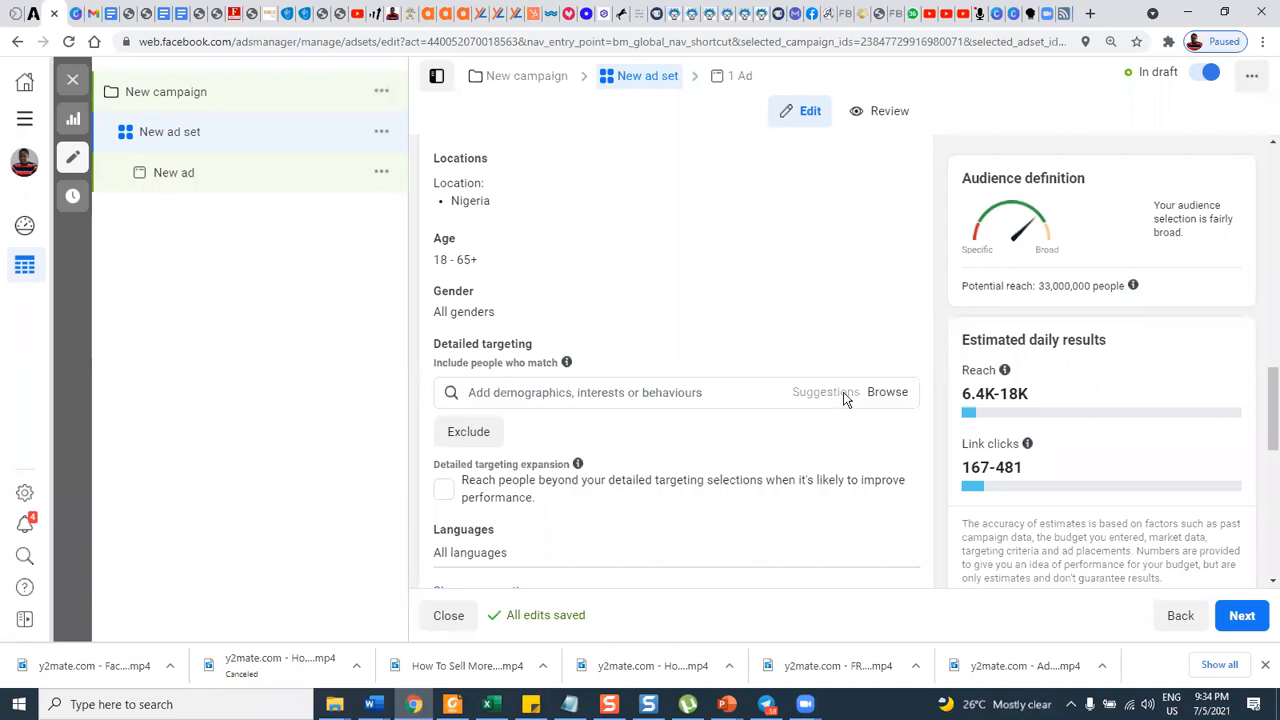
click(880, 397)
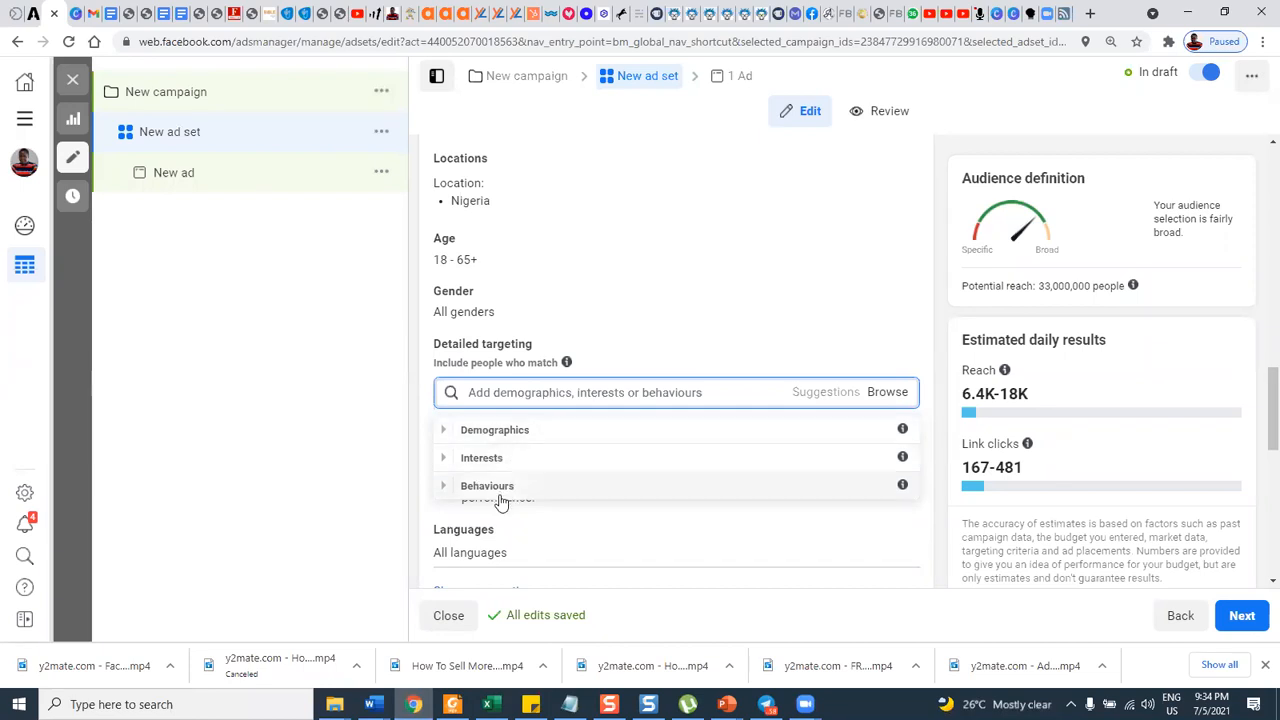
mouse_move(581, 339)
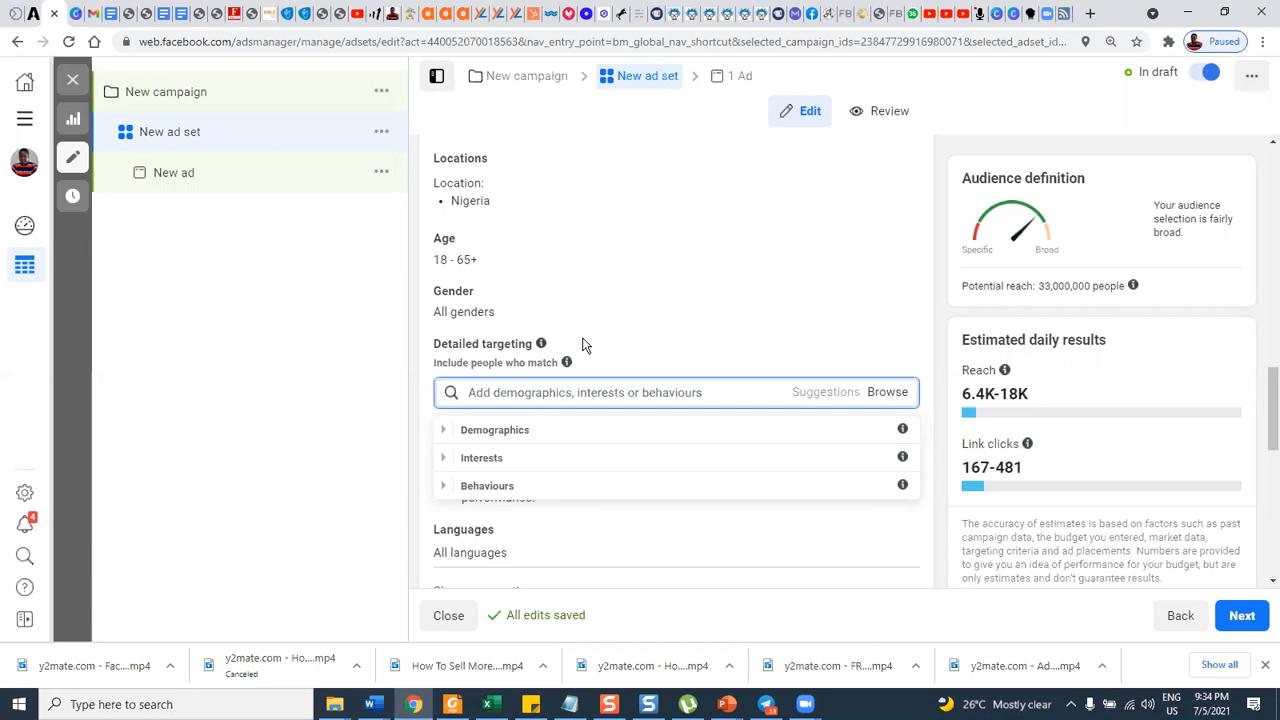
scroll(594, 318, up, 2)
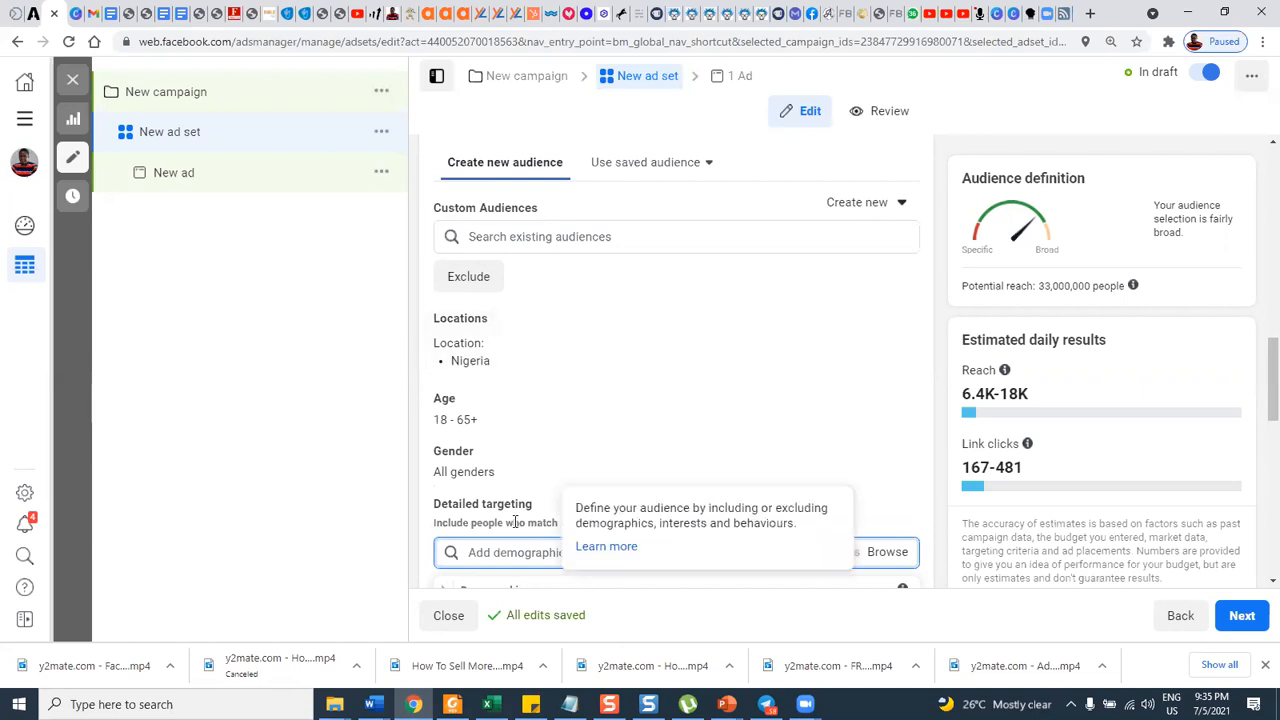
mouse_move(541, 507)
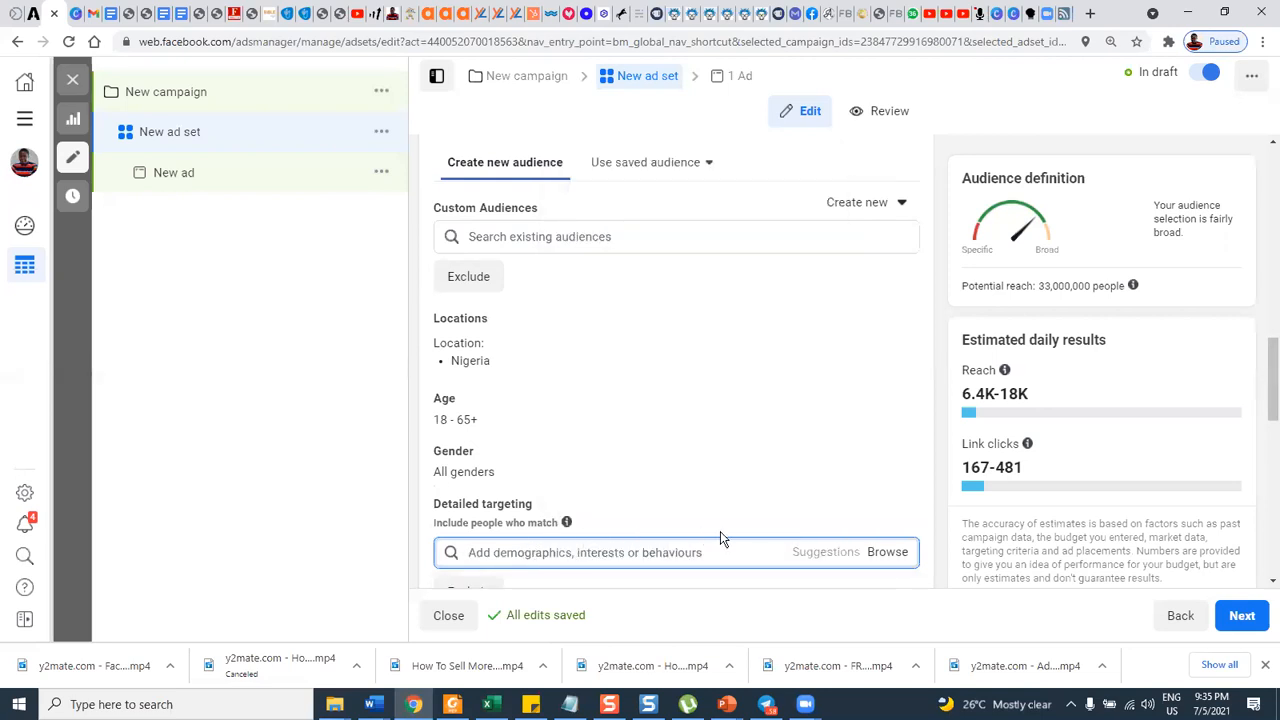
scroll(720, 531, down, 1)
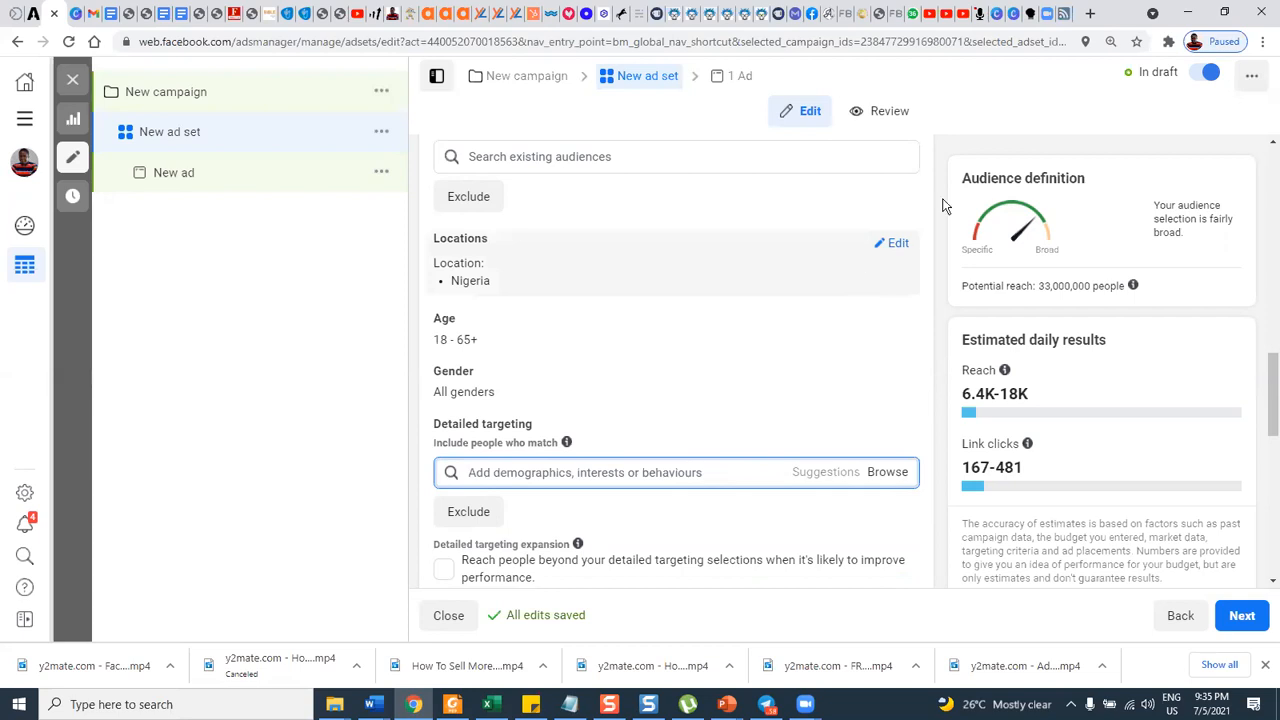
Switch to the Speechnotes page and dictate "cake baking or cake making" into the note's second line after "Top".
click(978, 14)
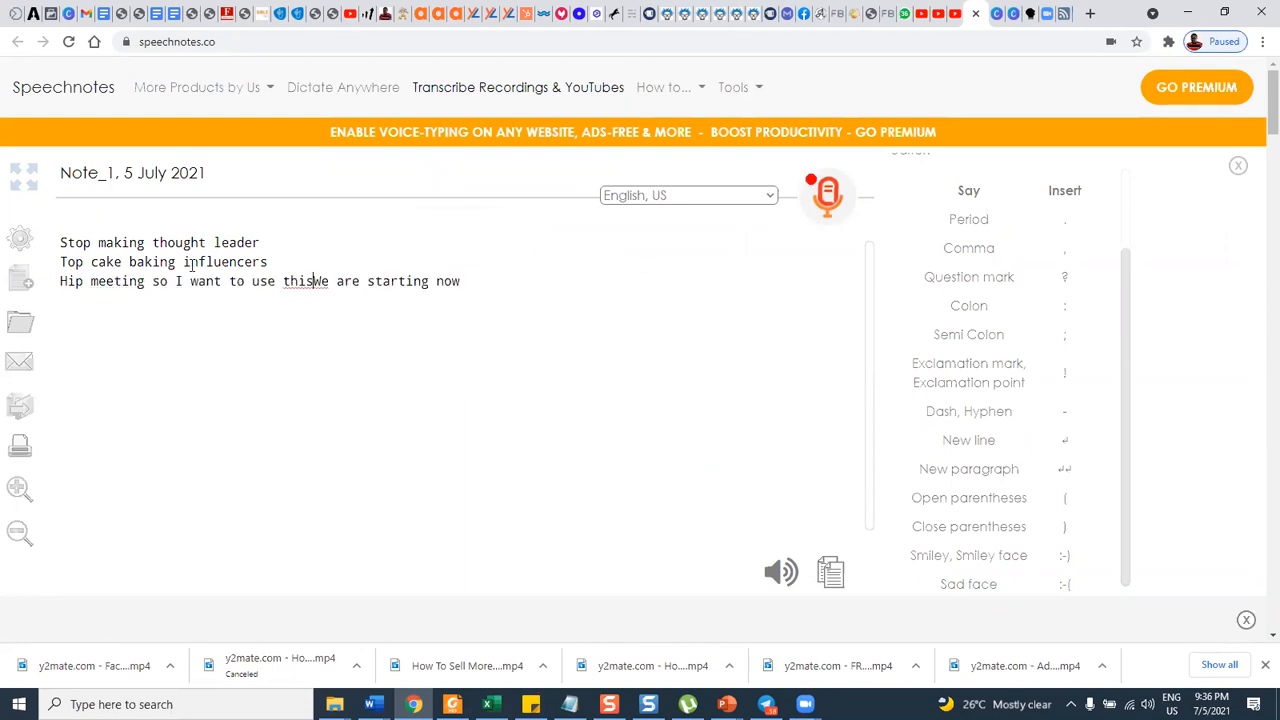
drag(92, 261, 183, 261)
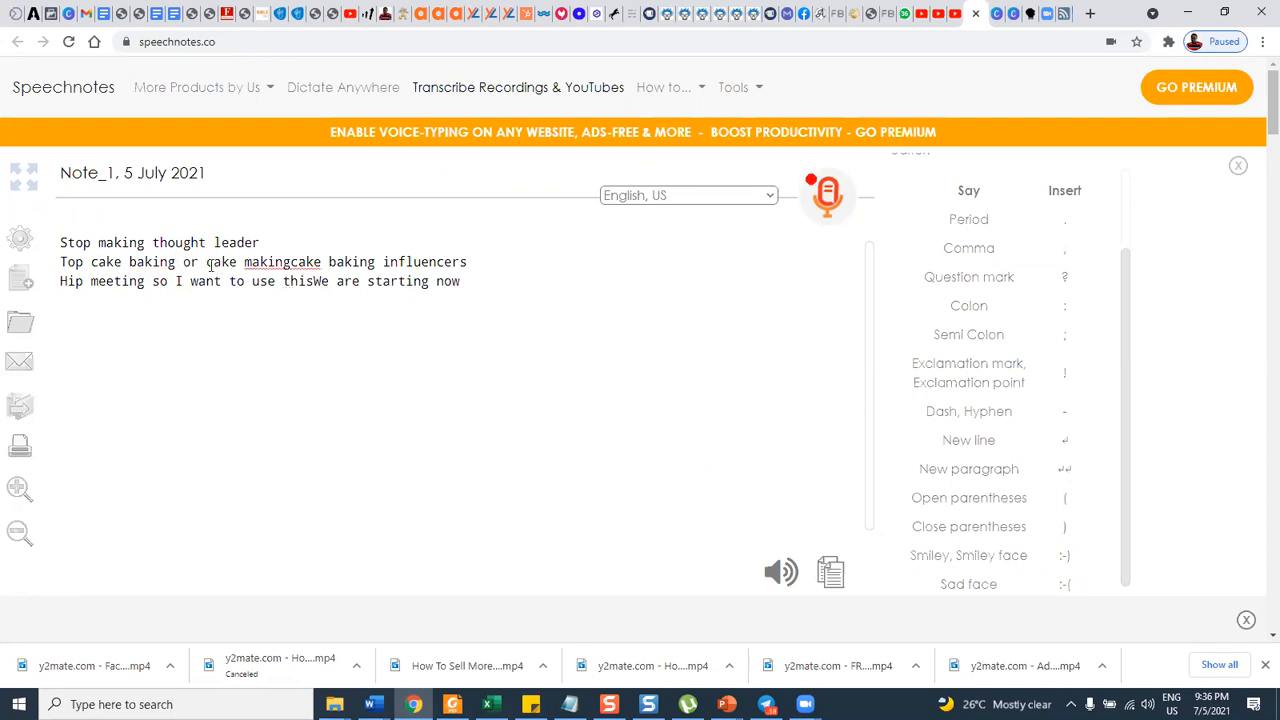
drag(206, 262, 290, 262)
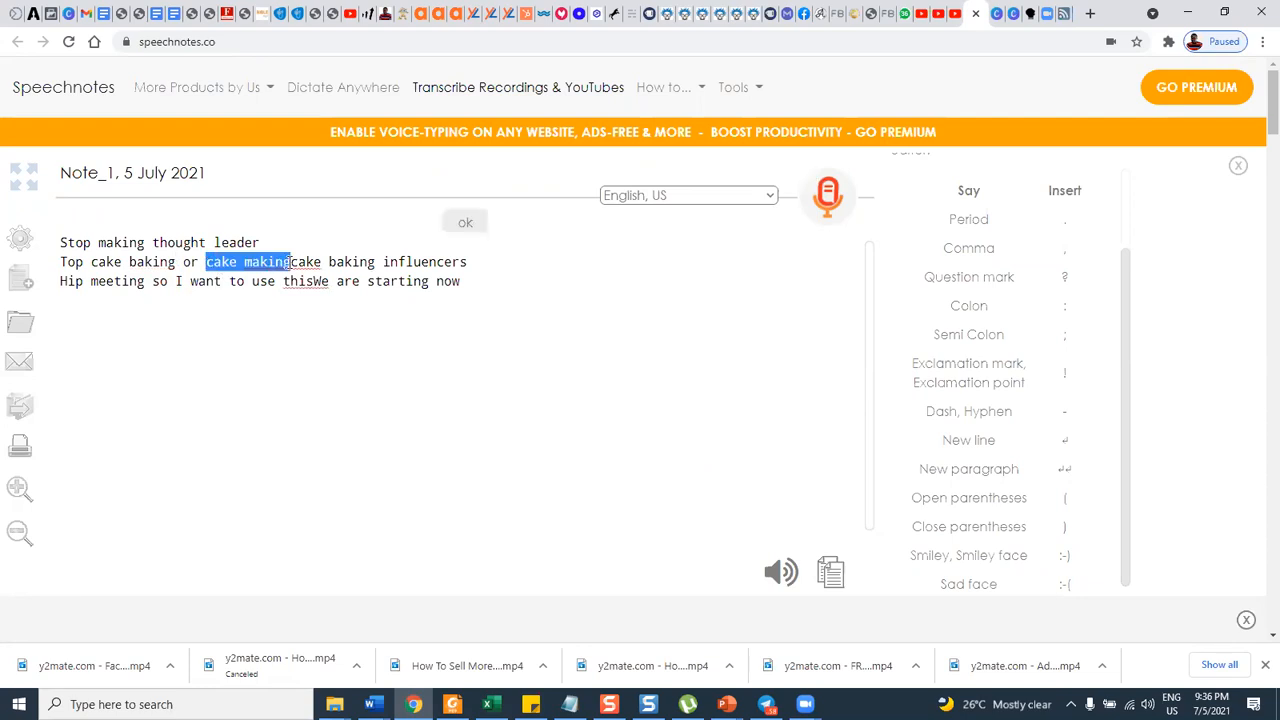
click(818, 193)
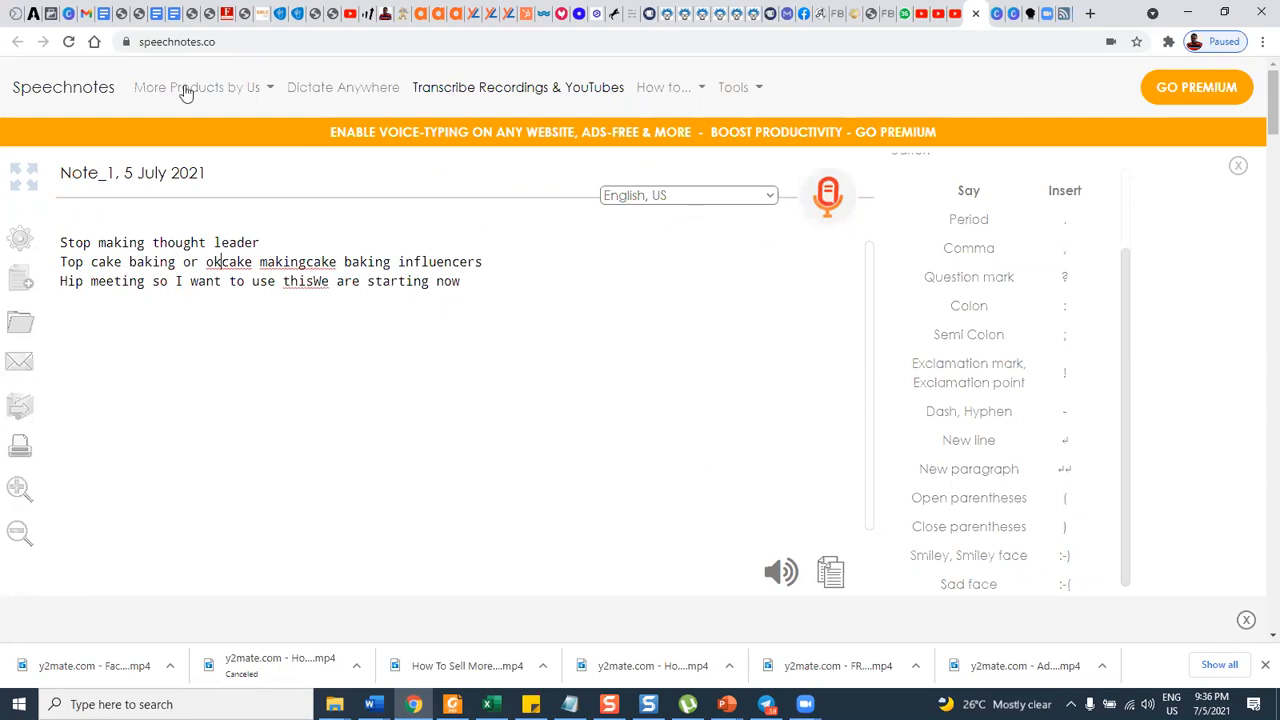
click(47, 13)
click(590, 472)
text(https://youtu.be/nebWvpj0-0)
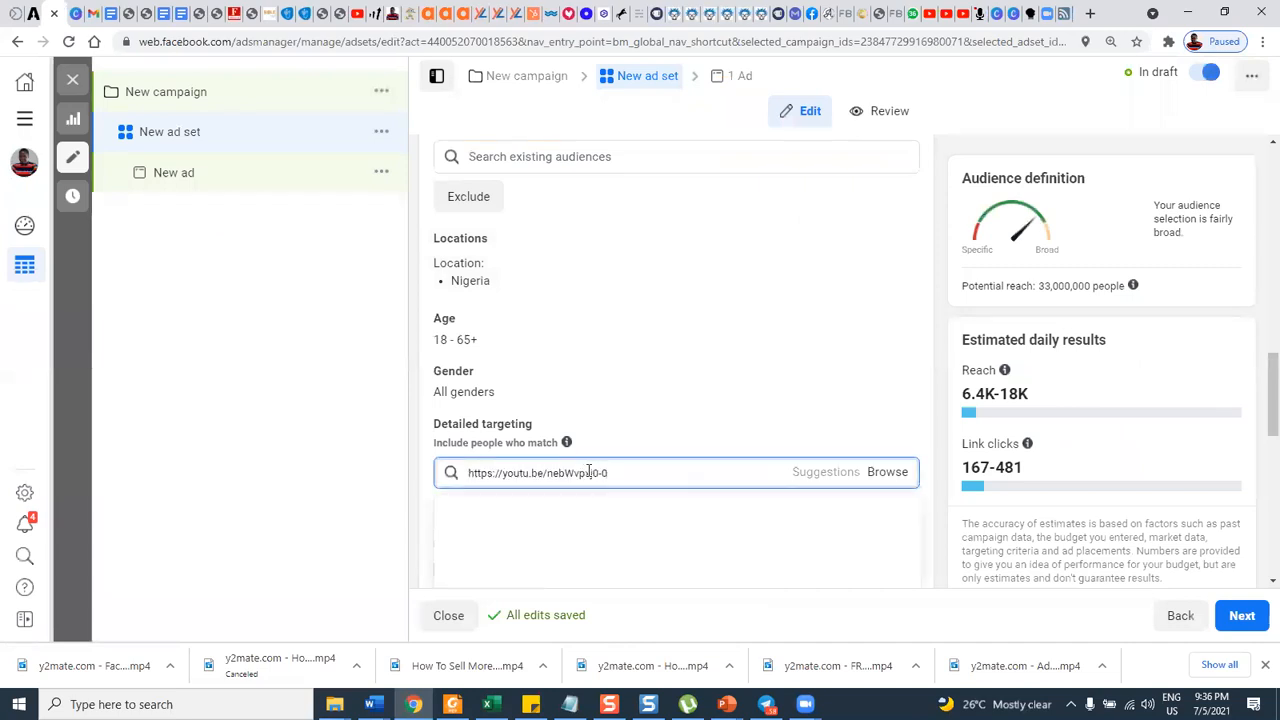
drag(626, 469, 475, 483)
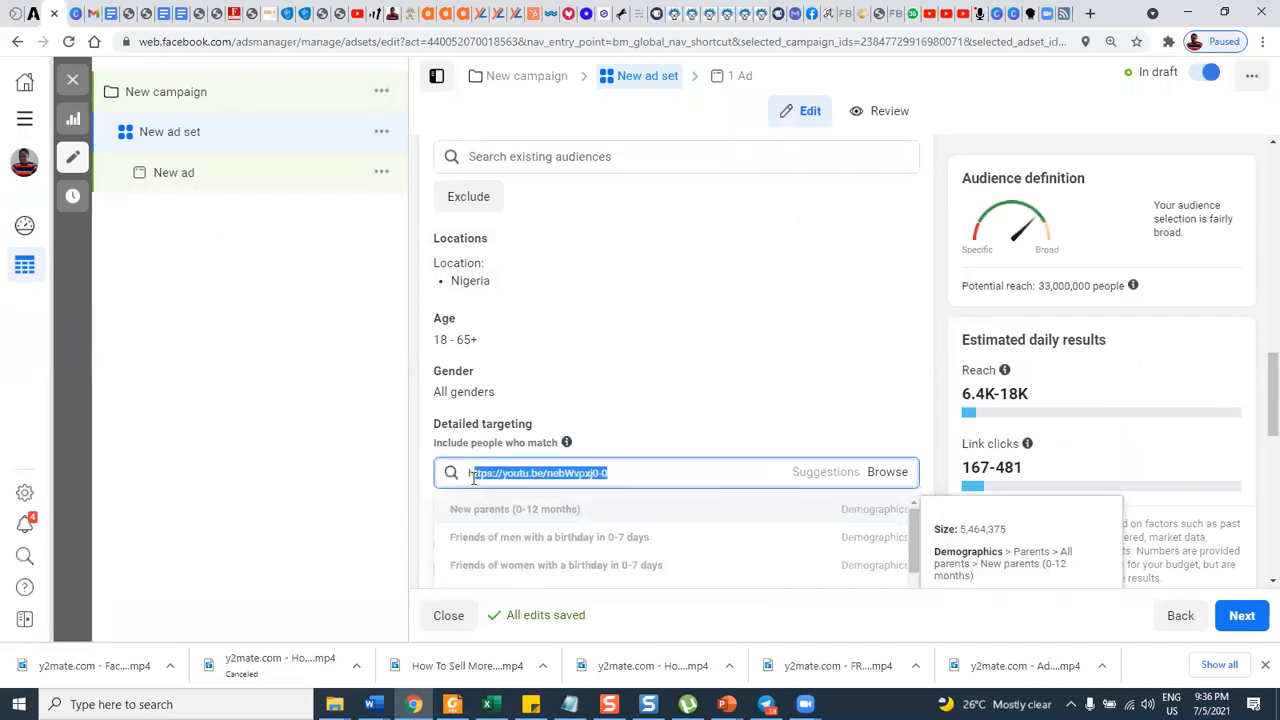
key(BackSpace)
key(BackSpace)
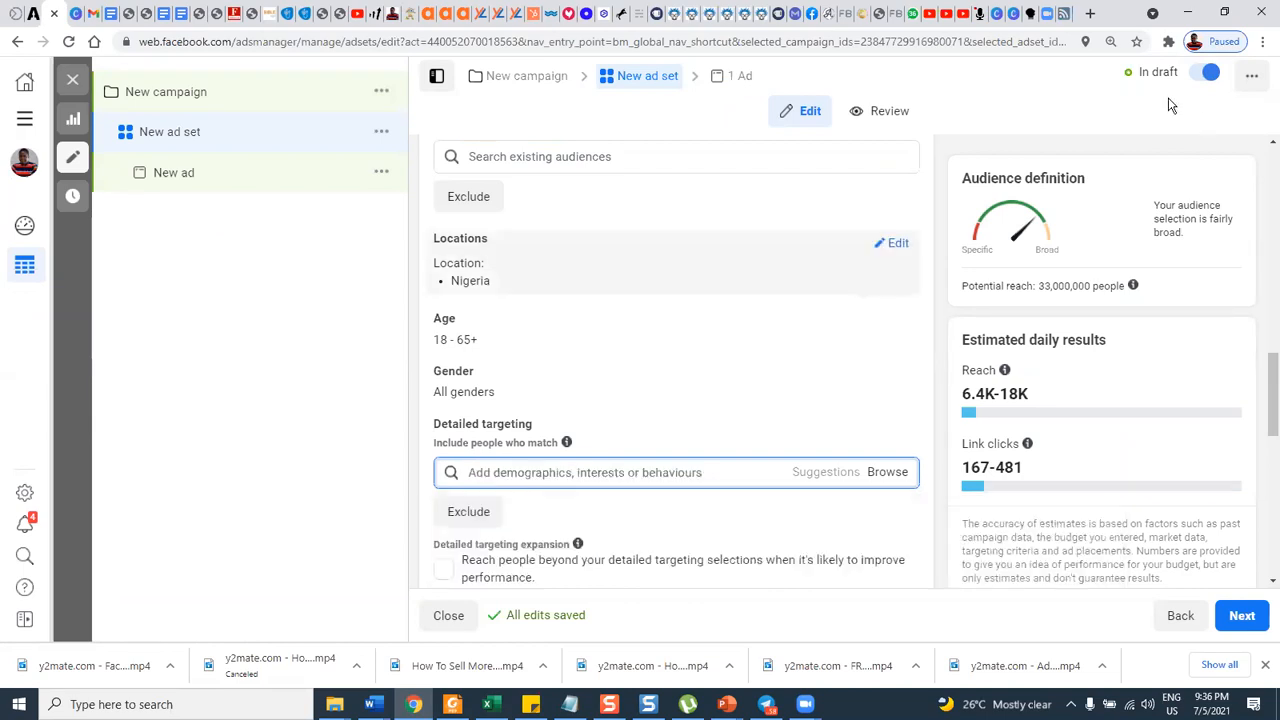
Copy "cake making" from the Speechnotes note into the untitled Notepad file and copy it again from there.
click(972, 13)
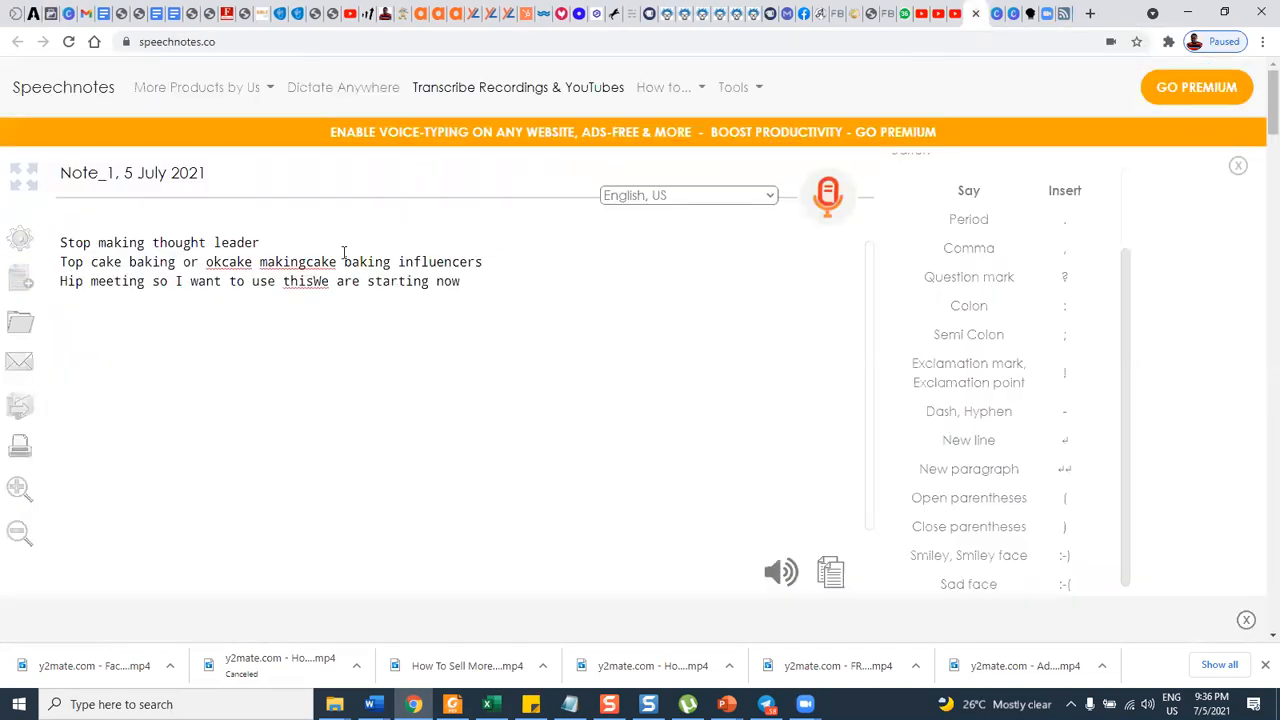
drag(224, 261, 307, 261)
key(ctrl+c)
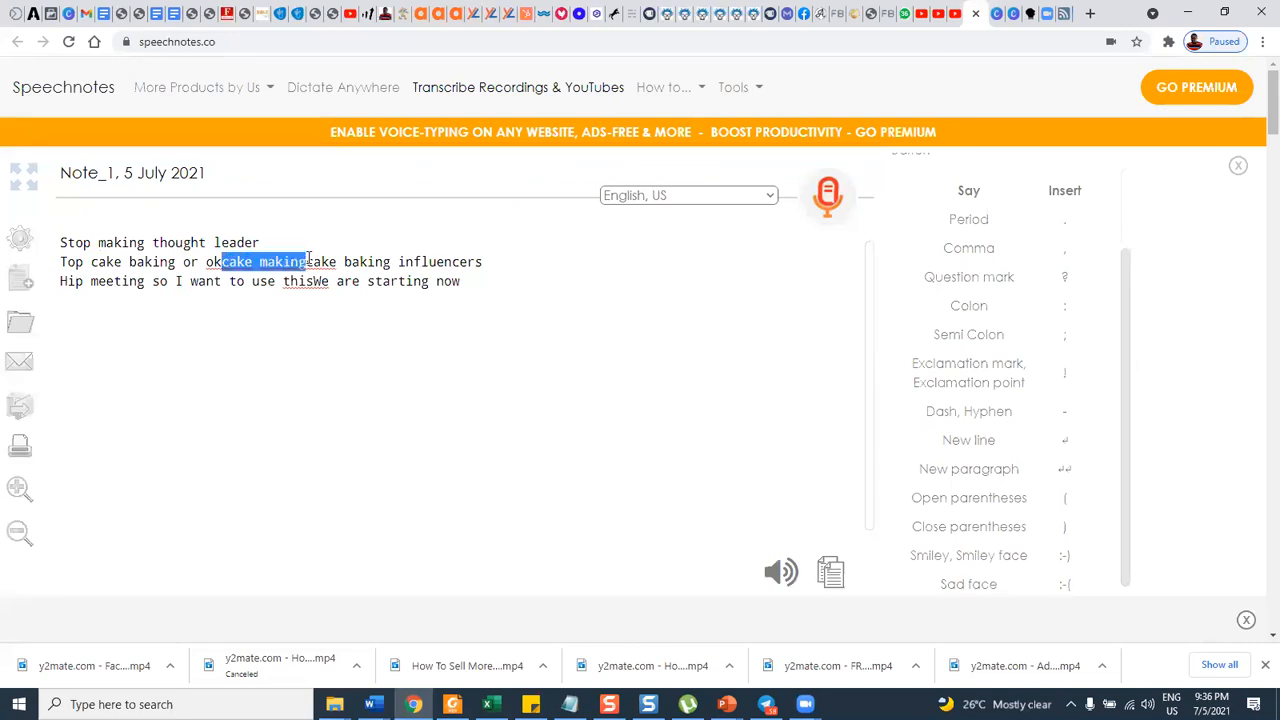
click(569, 704)
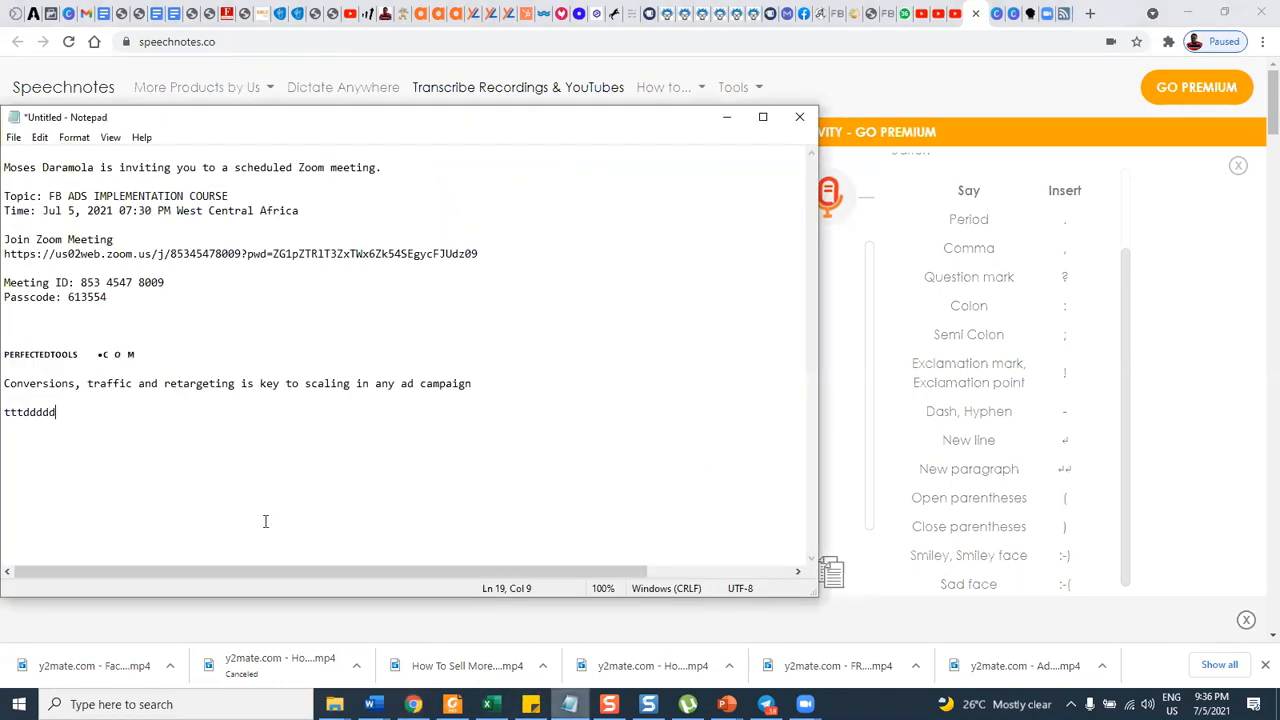
key(ctrl+v)
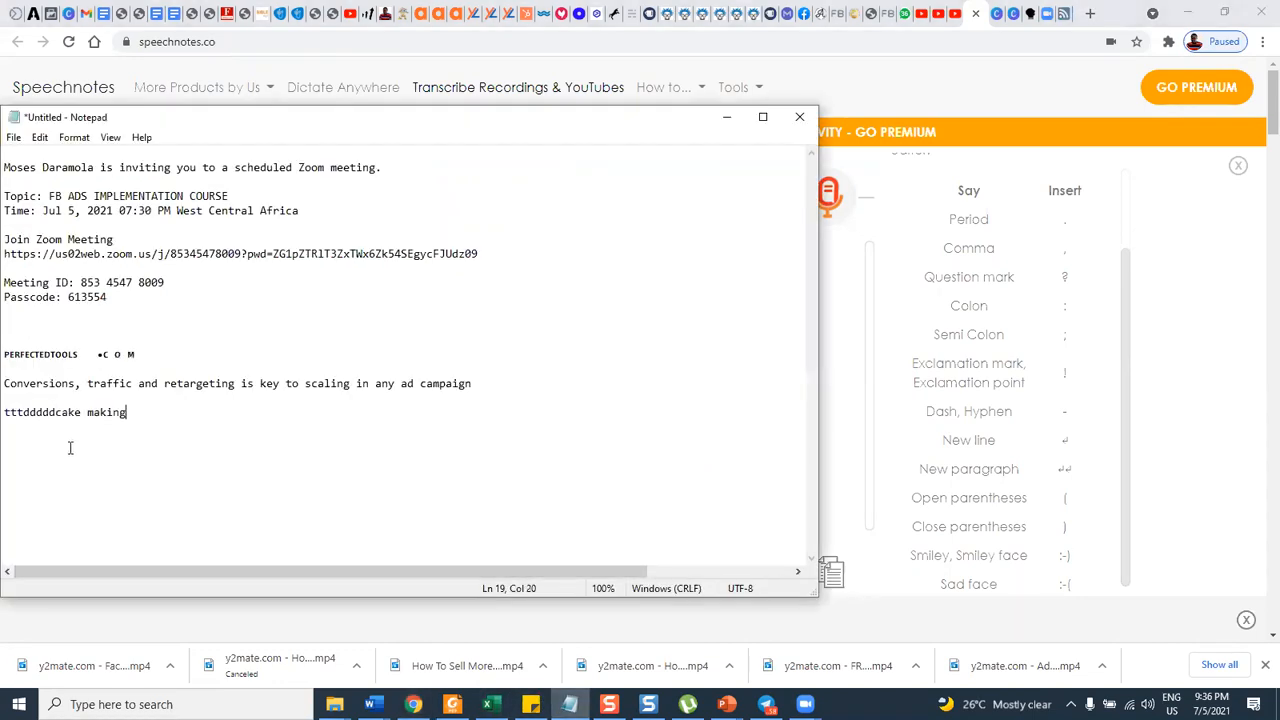
drag(60, 412, 163, 412)
key(ctrl+c)
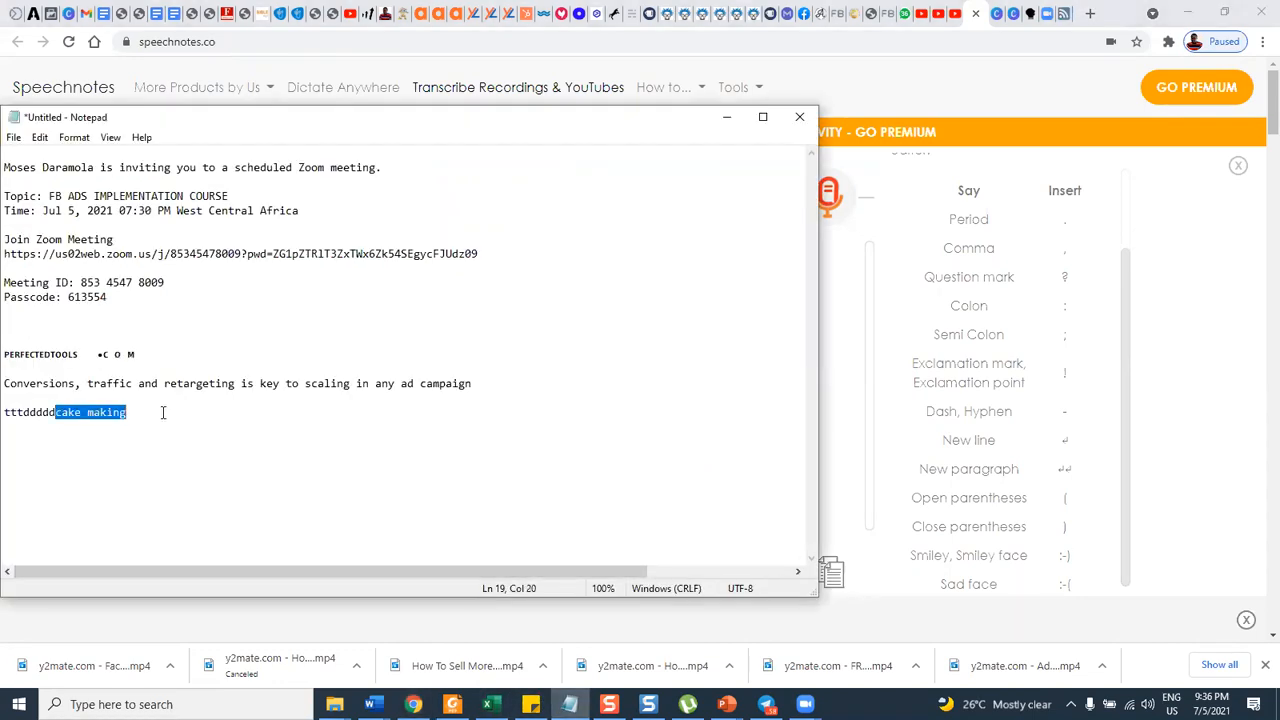
click(727, 118)
Return to the ad set in Ads Manager and search its detailed targeting for the copied phrase "cake making".
click(51, 13)
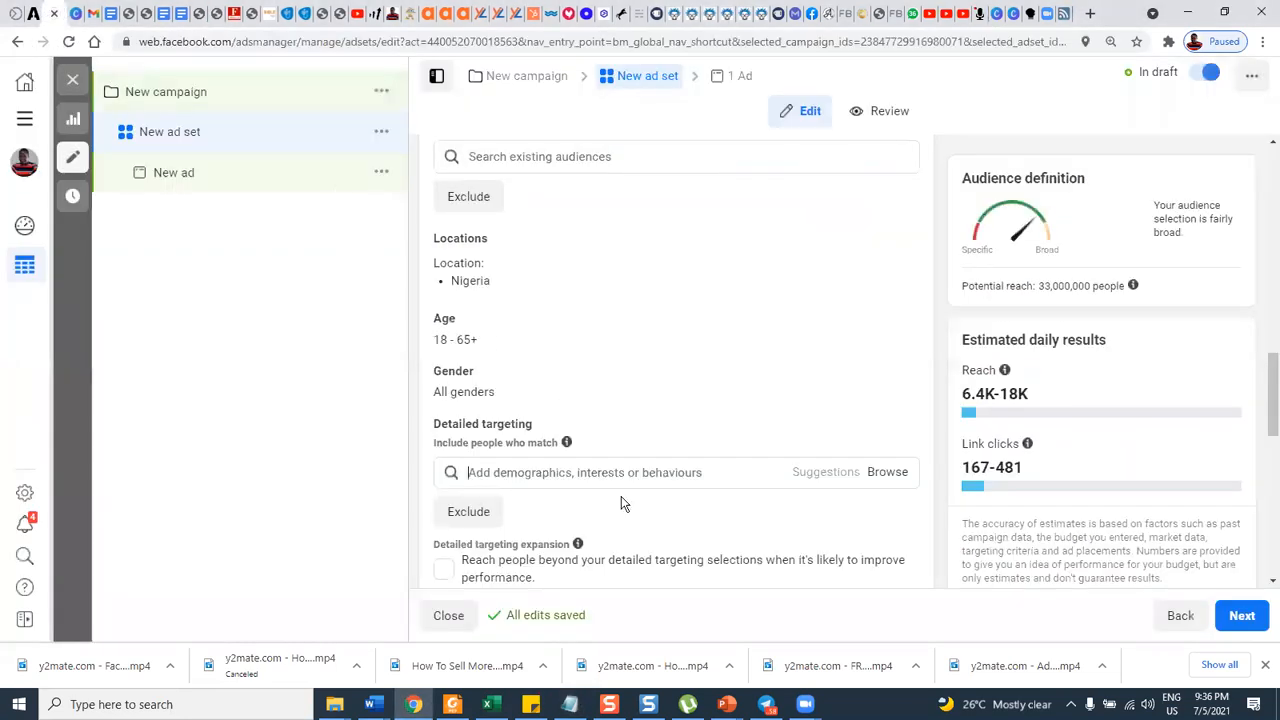
click(558, 476)
key(ctrl+v)
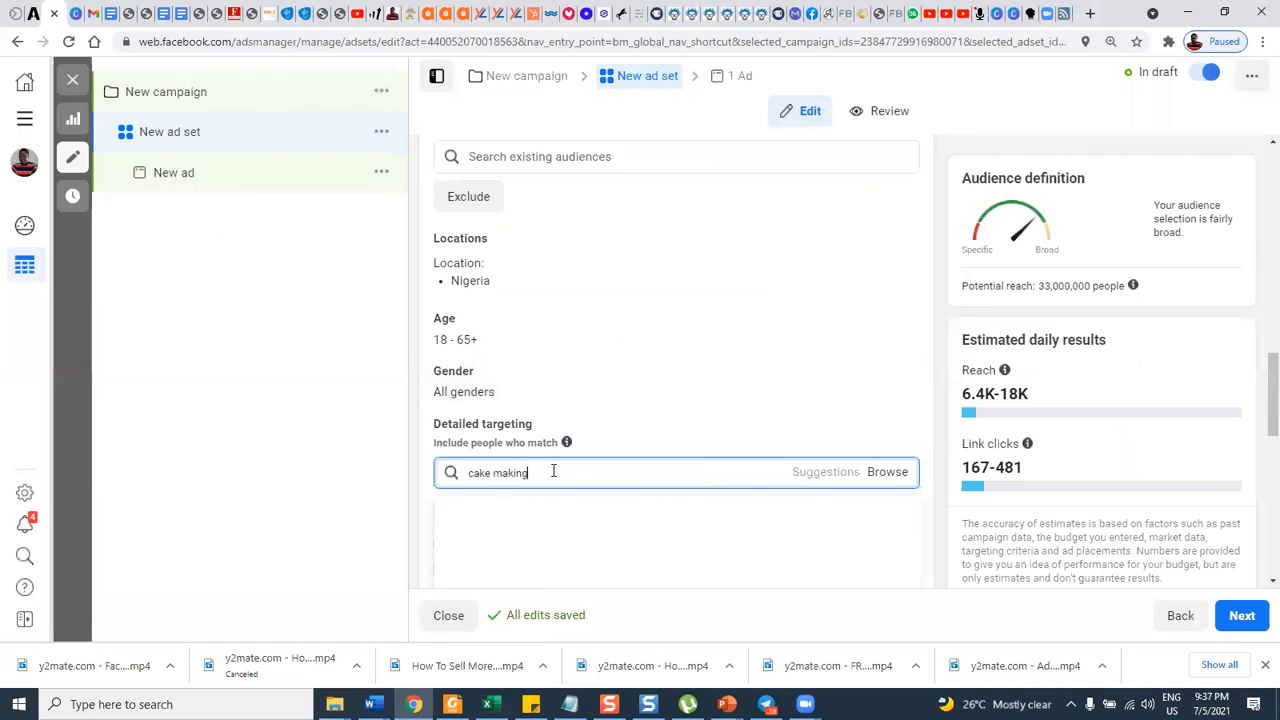
scroll(688, 405, down, 1)
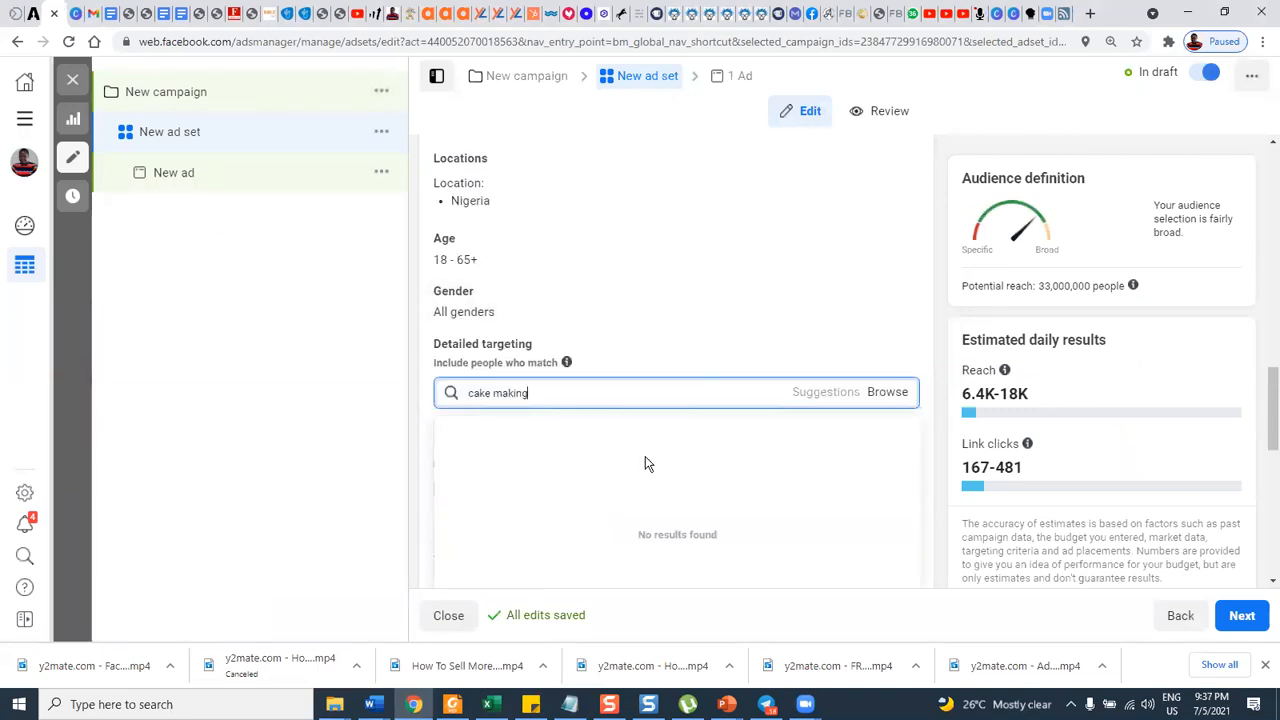
Change the detailed targeting search phrase to "cake baking".
triple_click(470, 393)
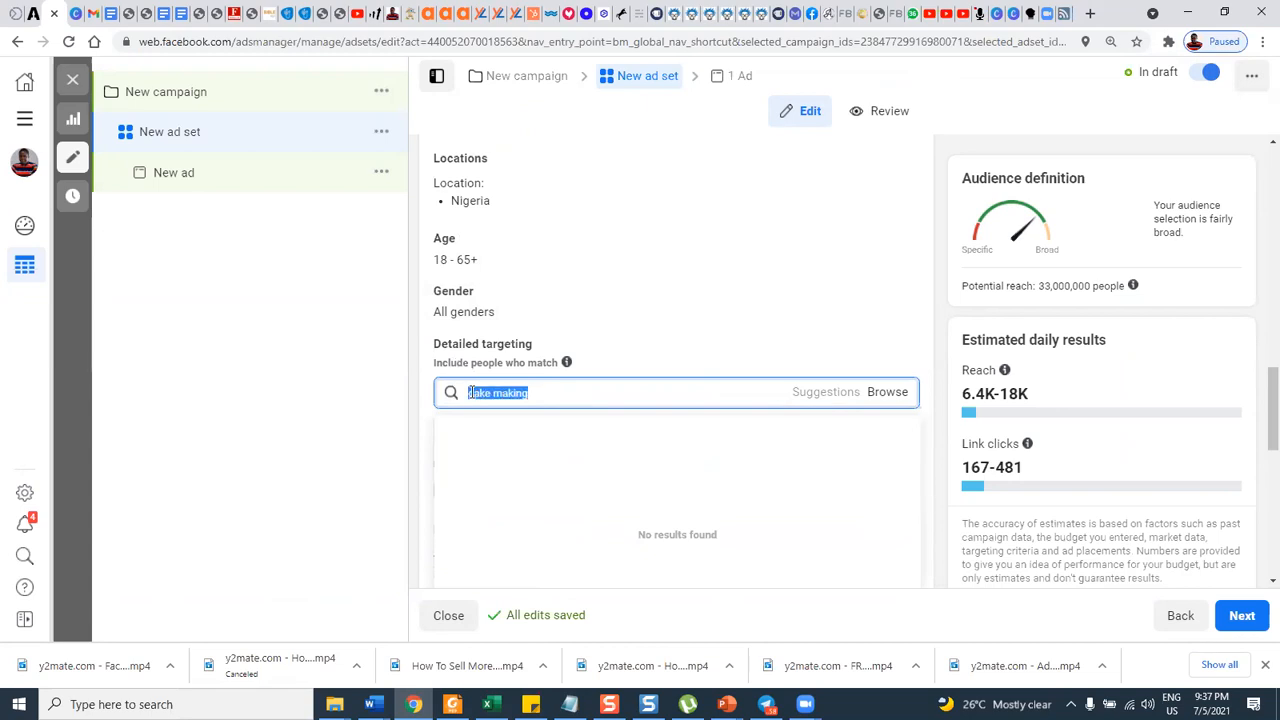
click(470, 393)
triple_click(536, 394)
click(537, 395)
key(BackSpace)
key(BackSpace)
key(BackSpace)
key(BackSpace)
key(BackSpace)
key(BackSpace)
key(BackSpace)
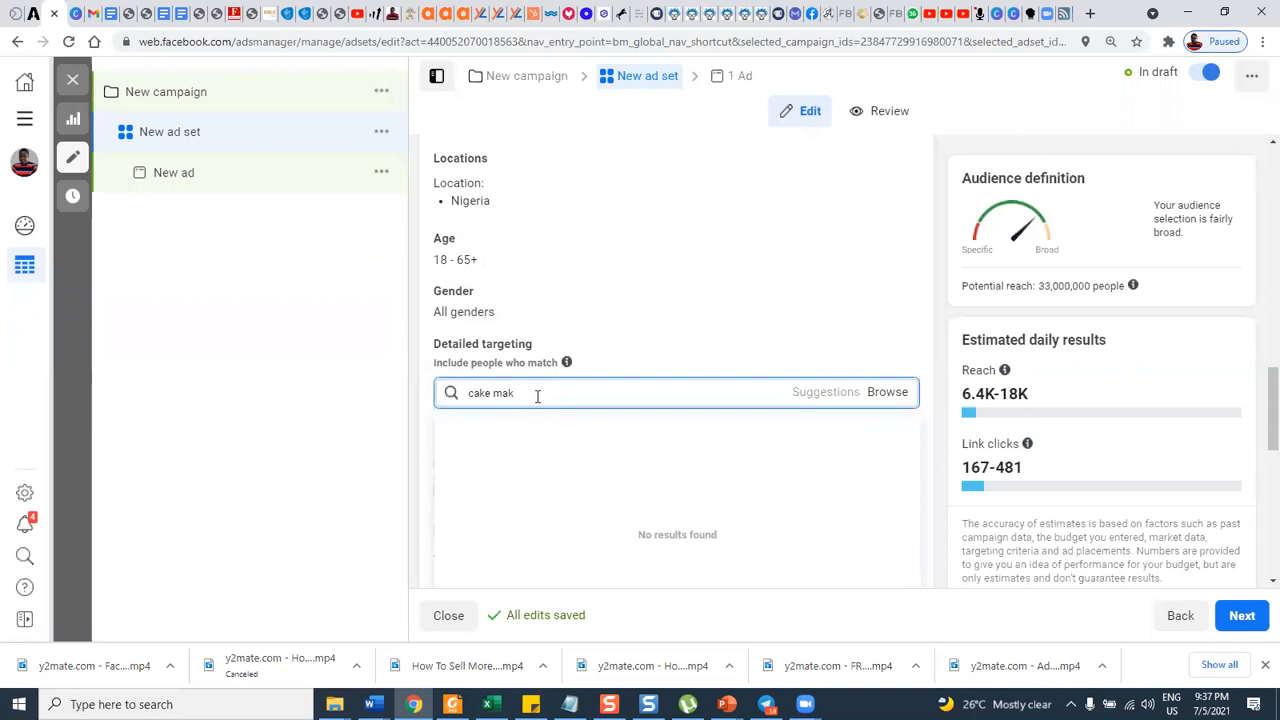
text(b)
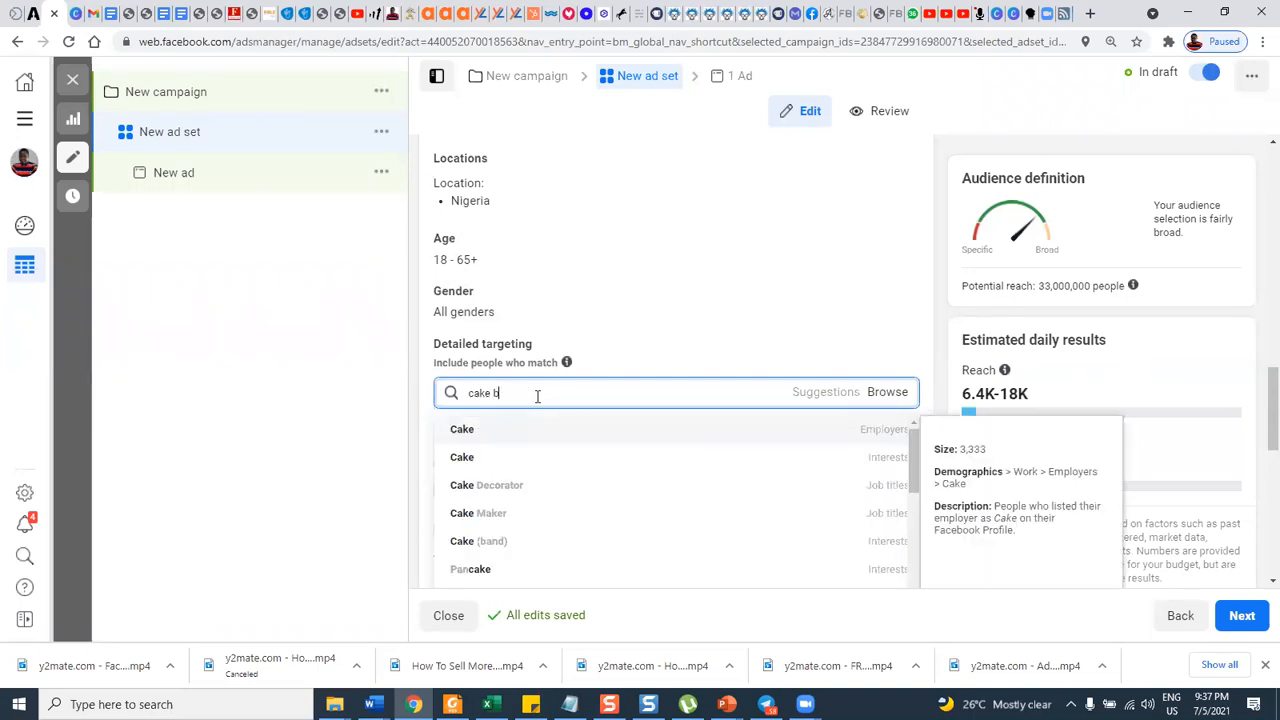
text(aking)
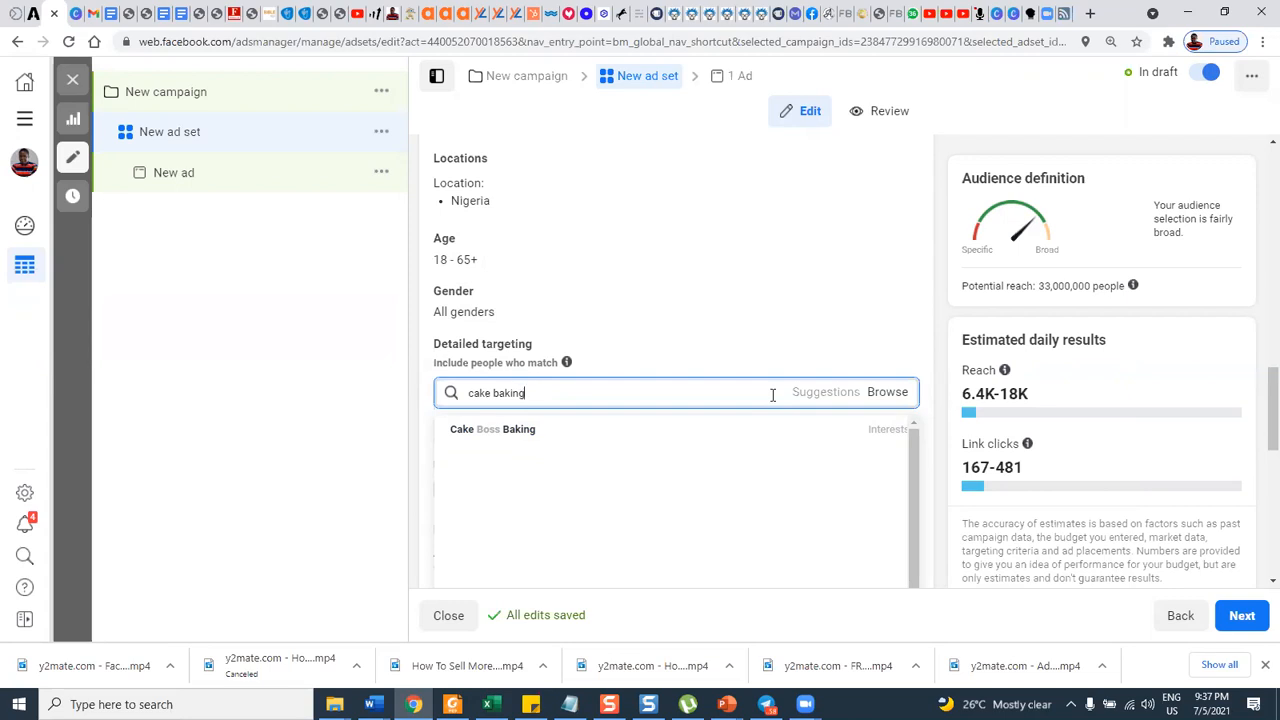
Switch back to the PowerPoint slide show "FB AD TARGETING DAY 7 CUSTOMER AVATAR".
click(714, 705)
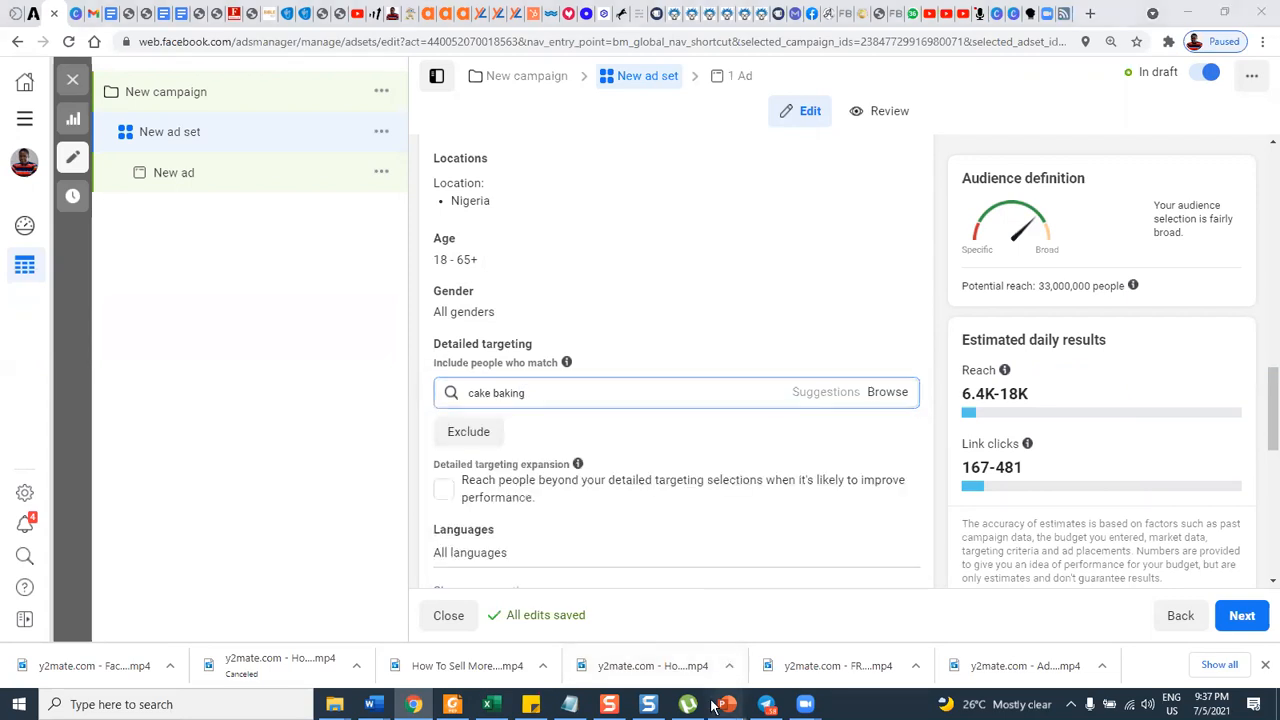
click(560, 670)
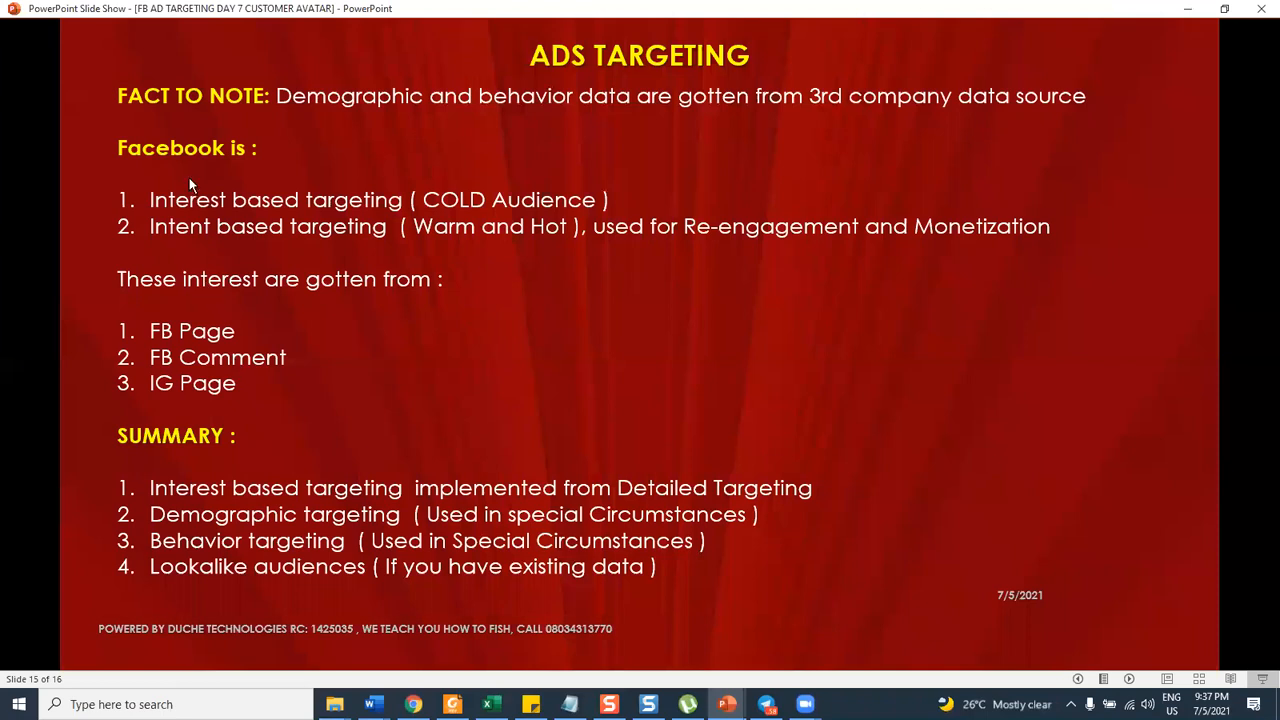
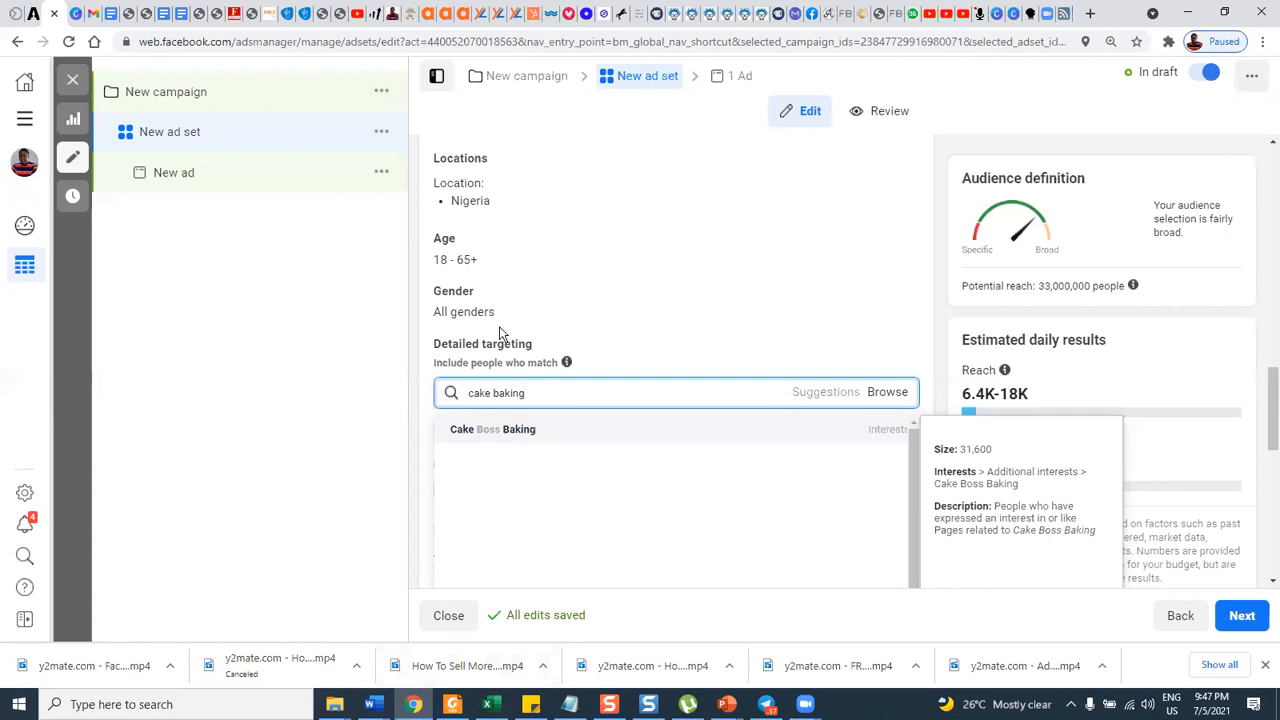
Close the ad set editor without publishing the draft items, and reopen the new ad set for editing.
click(72, 80)
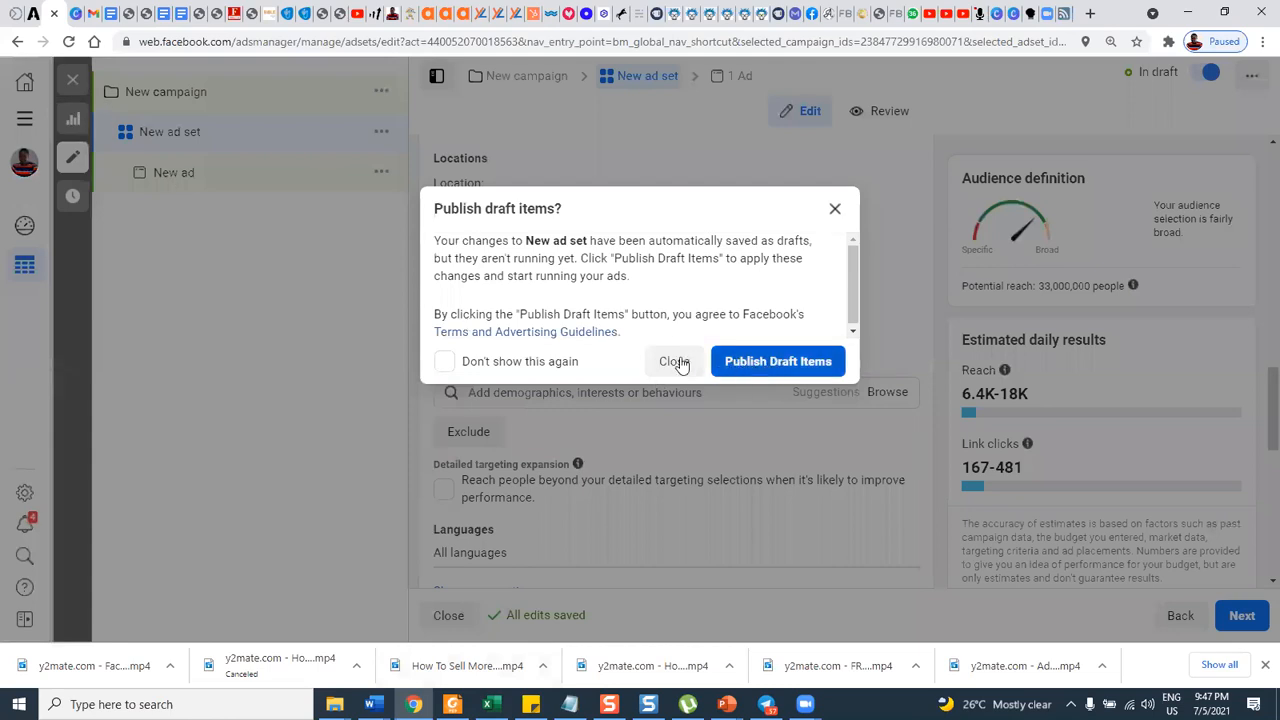
click(674, 361)
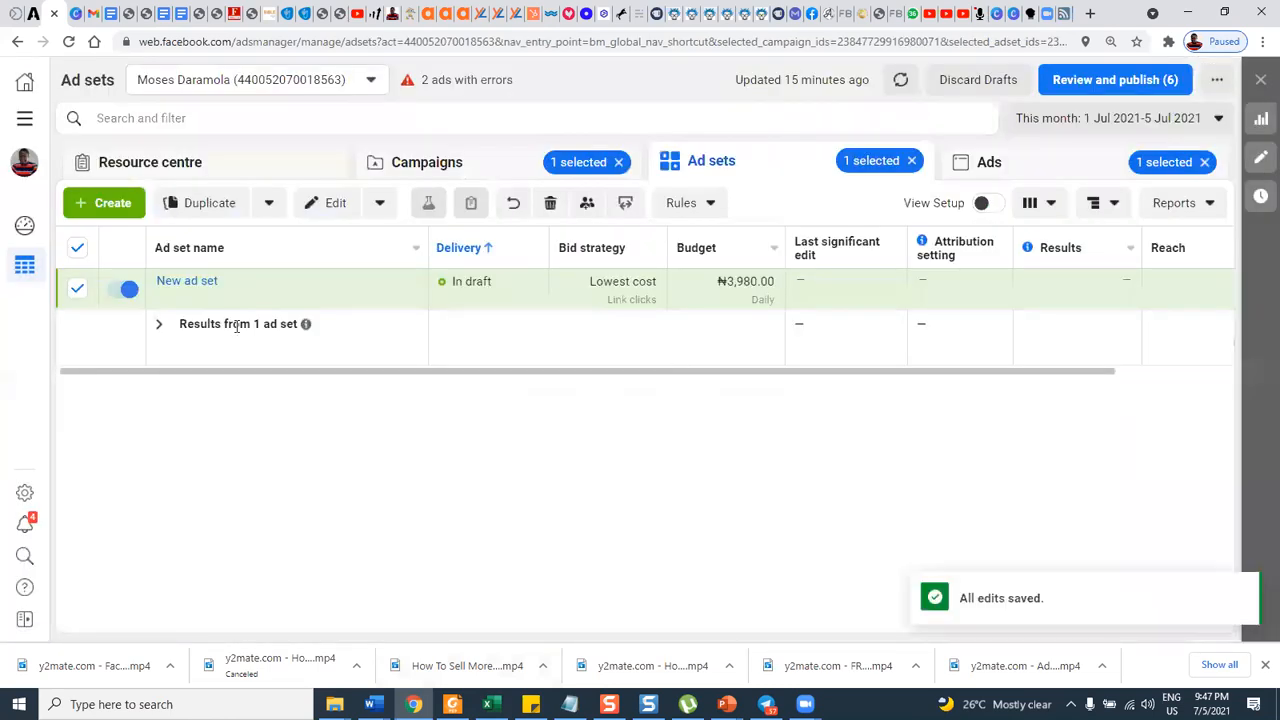
click(130, 291)
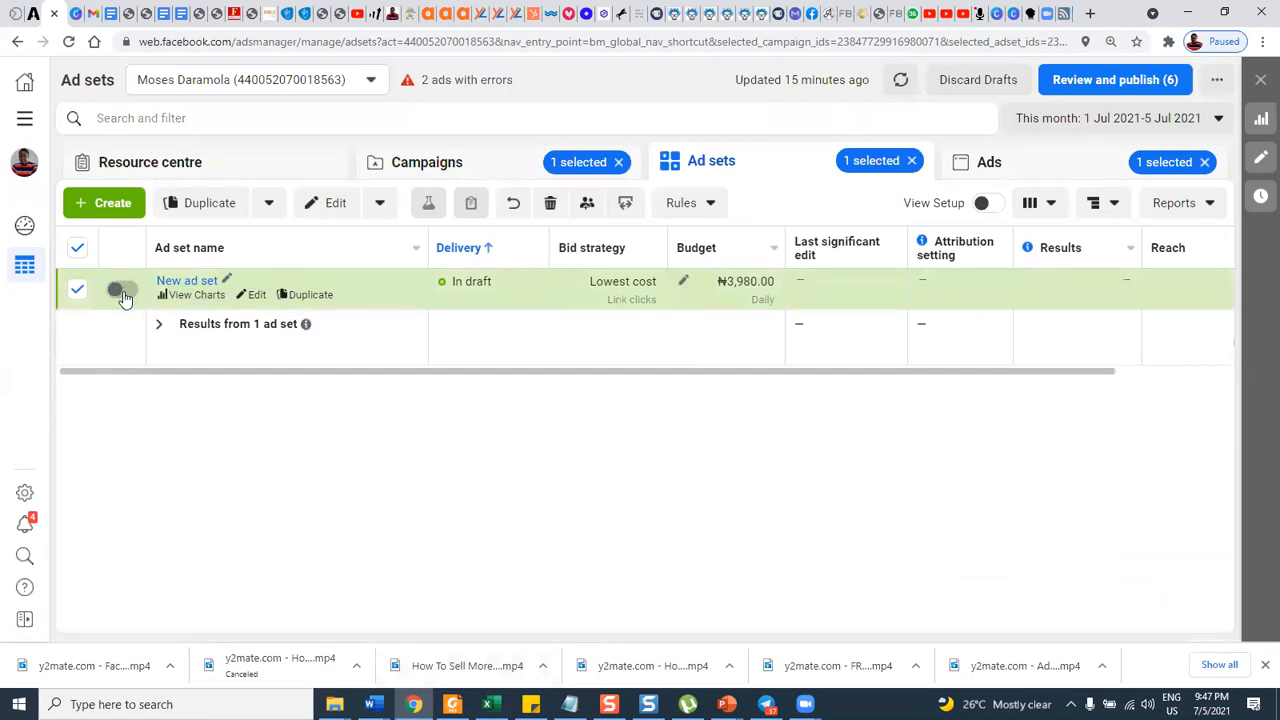
click(127, 293)
click(255, 295)
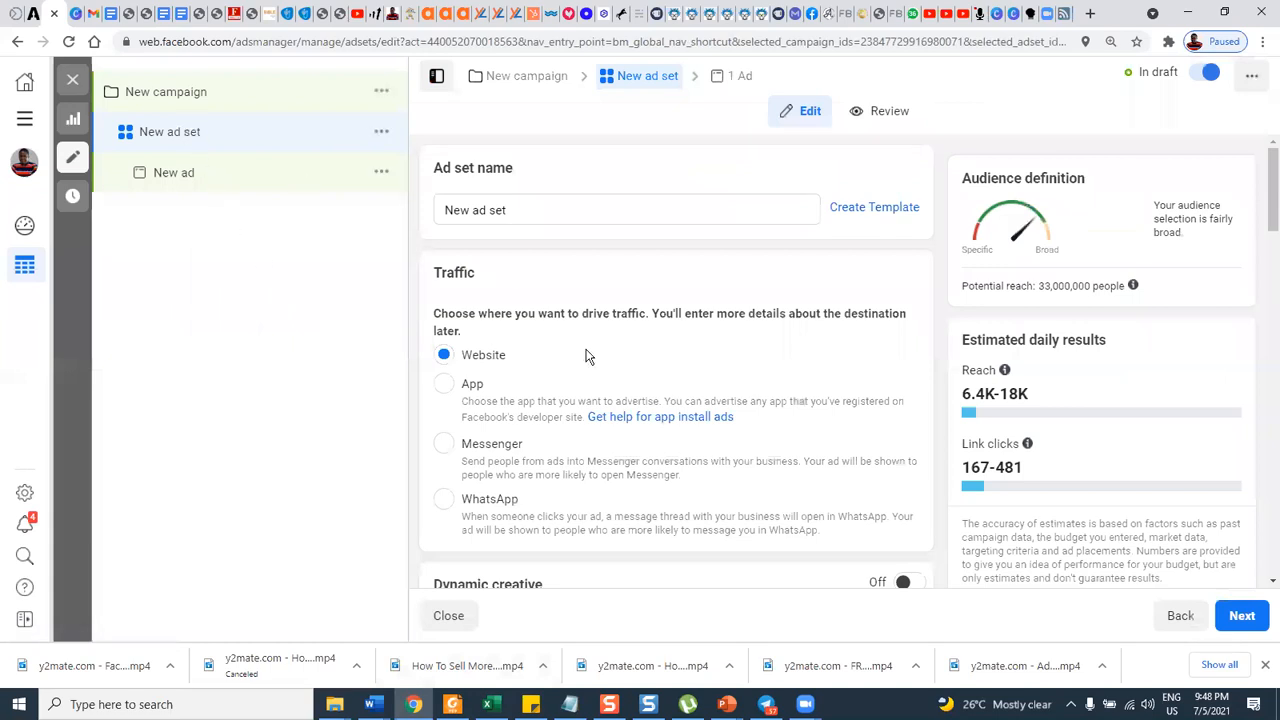
Search the ad set's detailed targeting for "cake making".
scroll(594, 371, down, 6)
scroll(598, 381, down, 4)
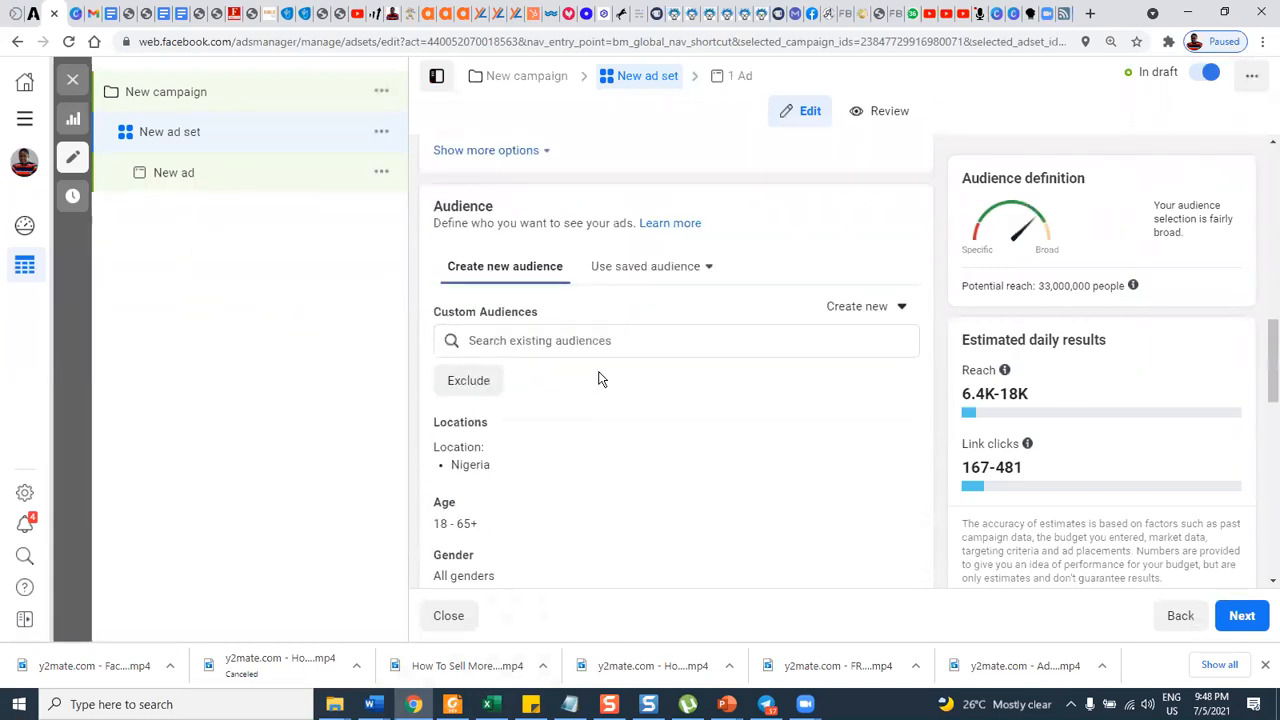
scroll(600, 368, up, 1)
scroll(595, 361, down, 2)
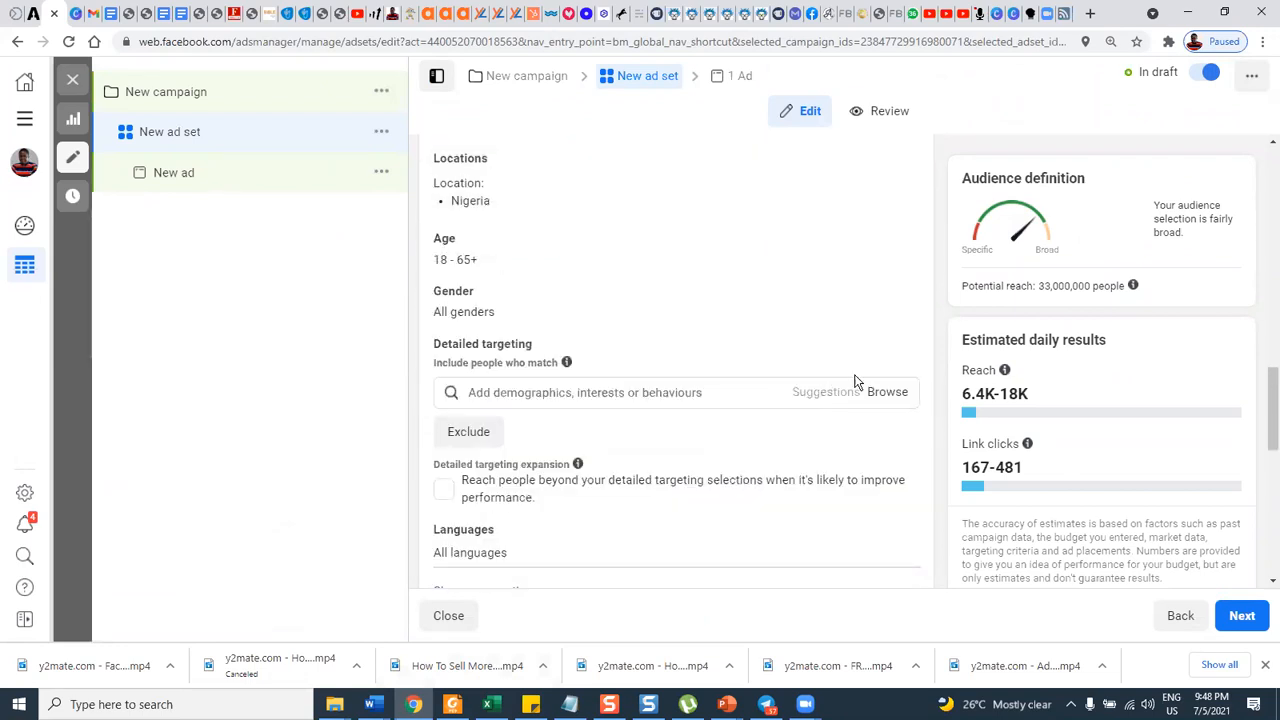
mouse_move(525, 345)
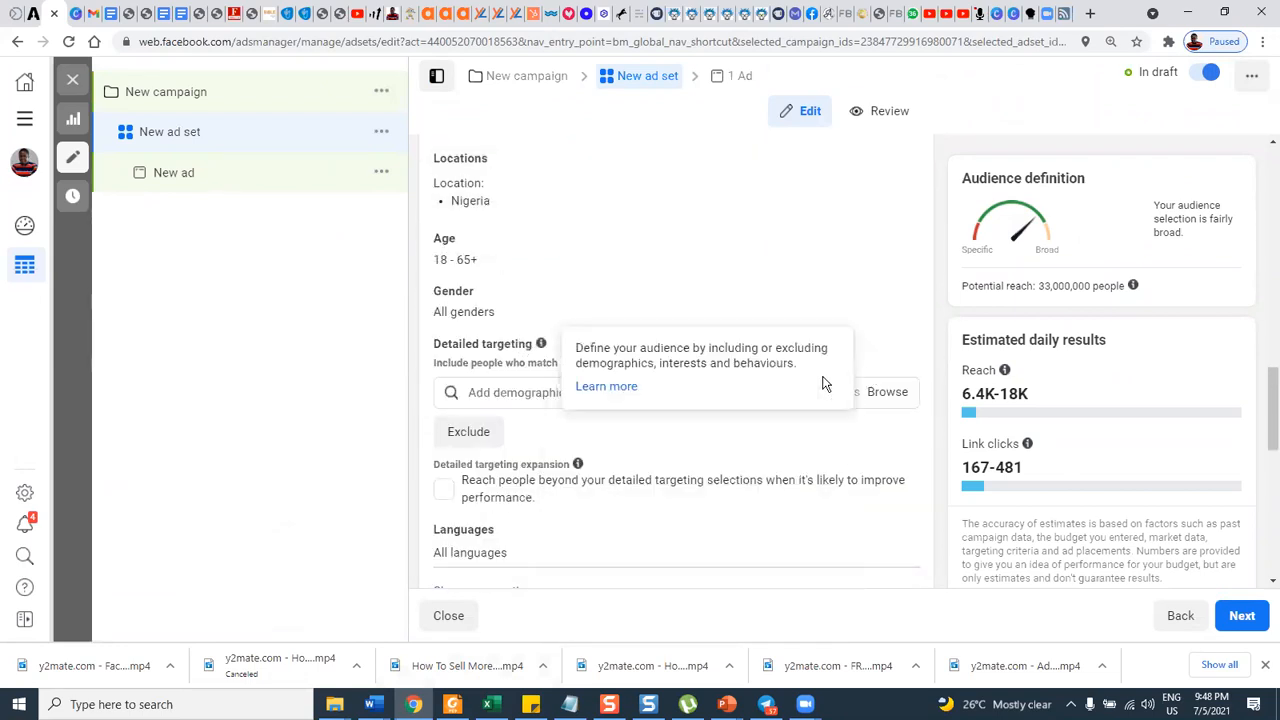
click(551, 392)
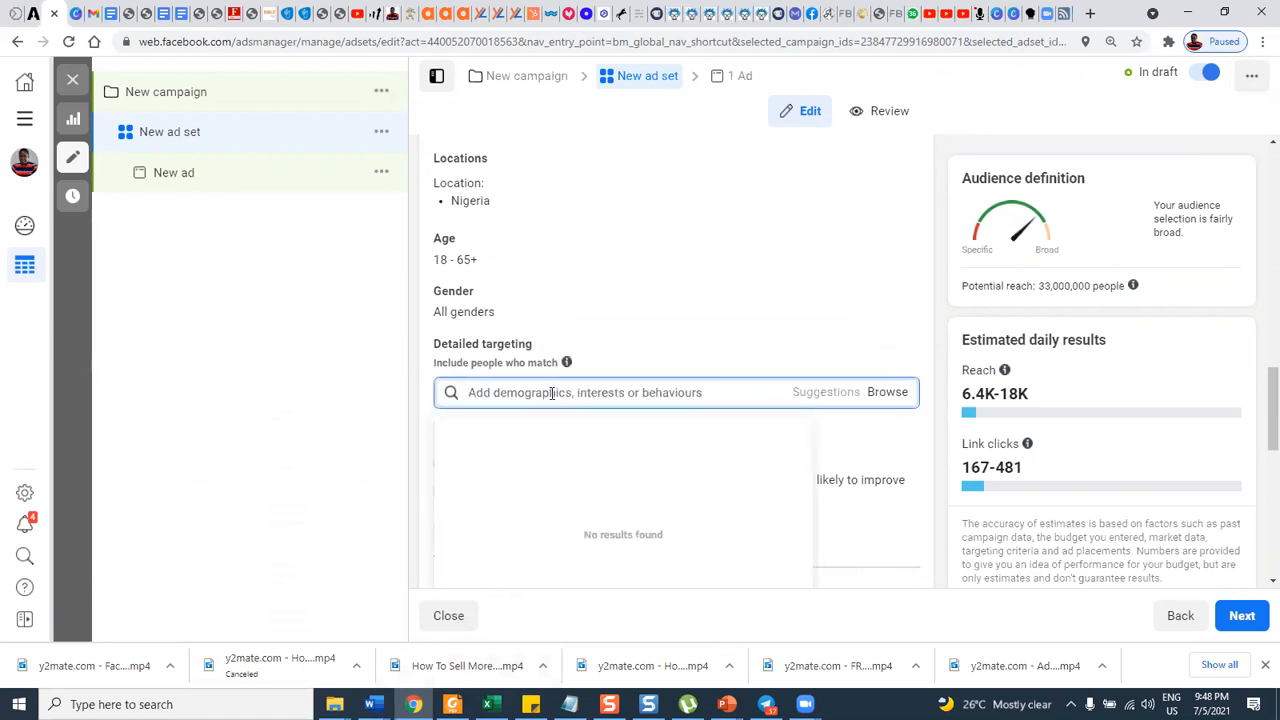
text(cake making)
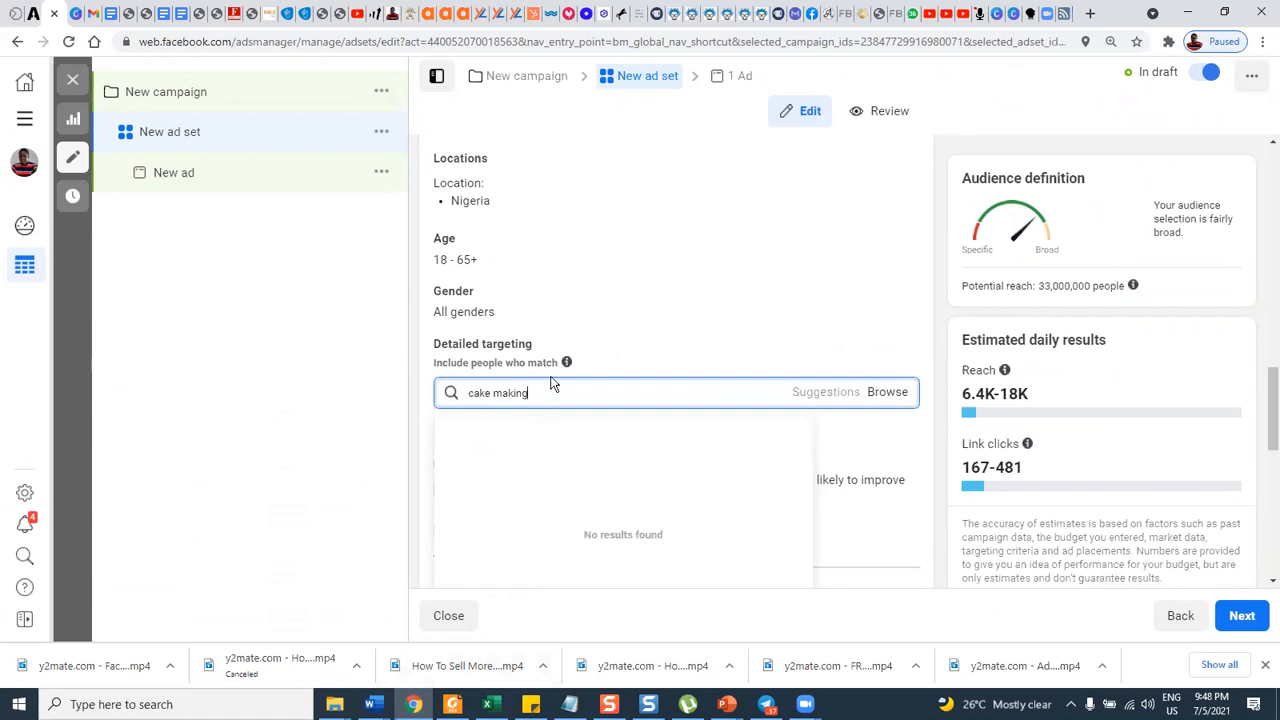
Shorten the detailed targeting search phrase to "cake" and look through the suggested job titles and interests.
key(BackSpace)
key(BackSpace)
key(BackSpace)
key(BackSpace)
key(BackSpace)
key(BackSpace)
key(BackSpace)
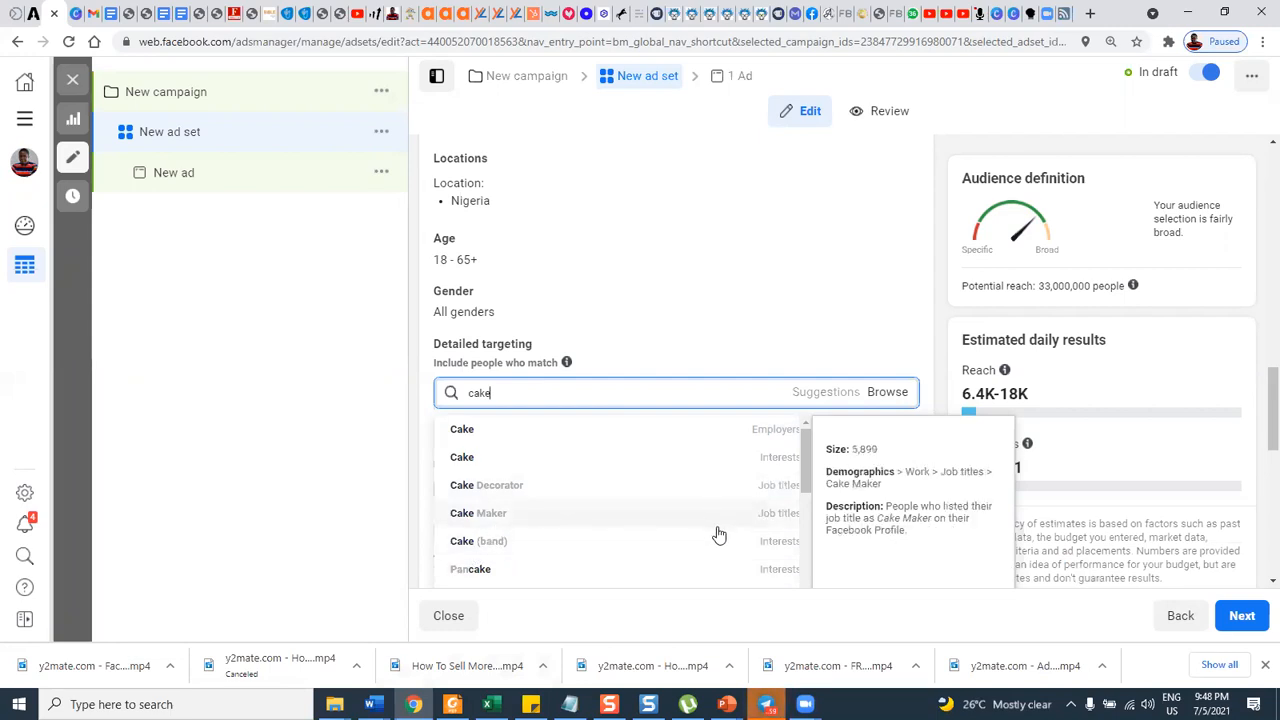
scroll(718, 537, down, 1)
scroll(630, 535, down, 1)
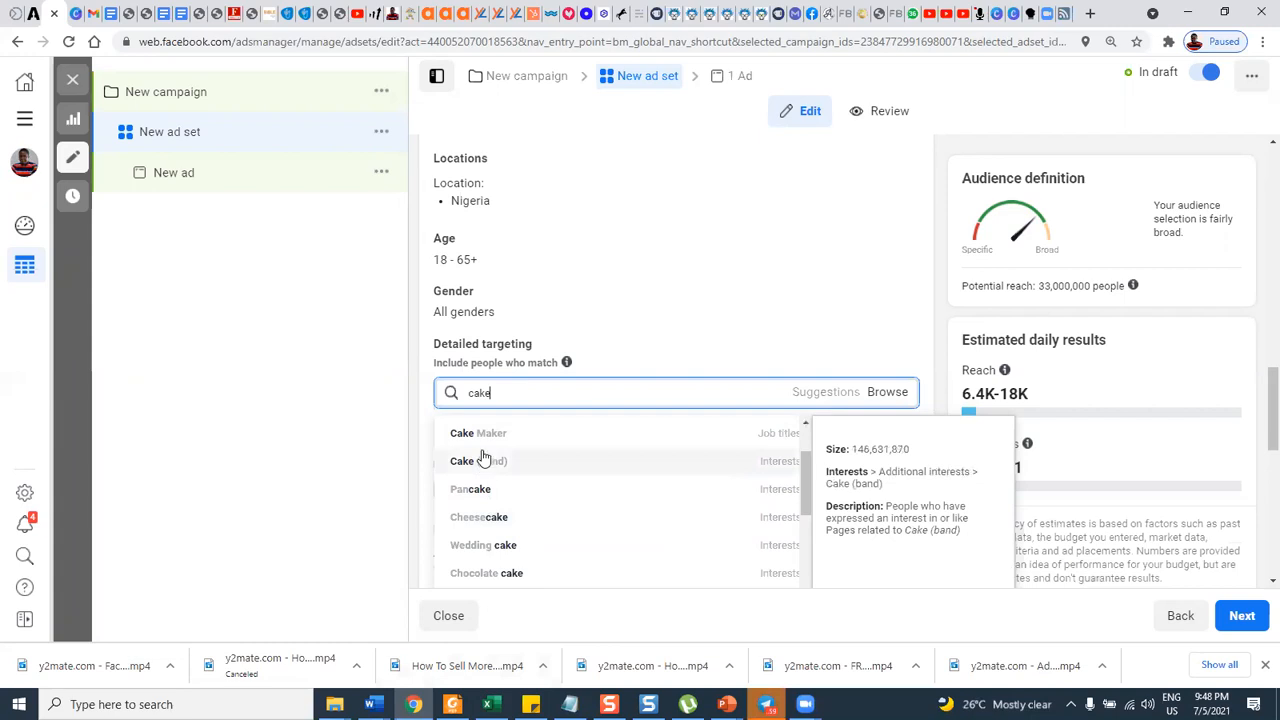
click(497, 397)
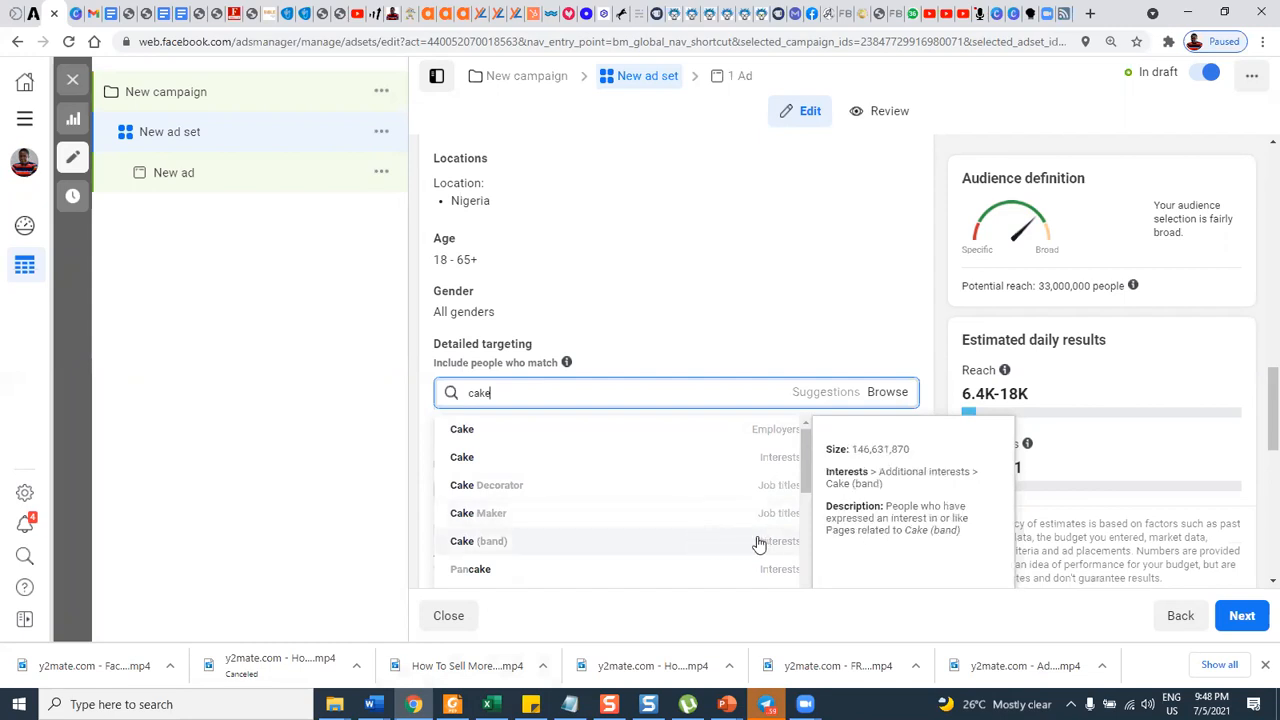
scroll(760, 545, down, 1)
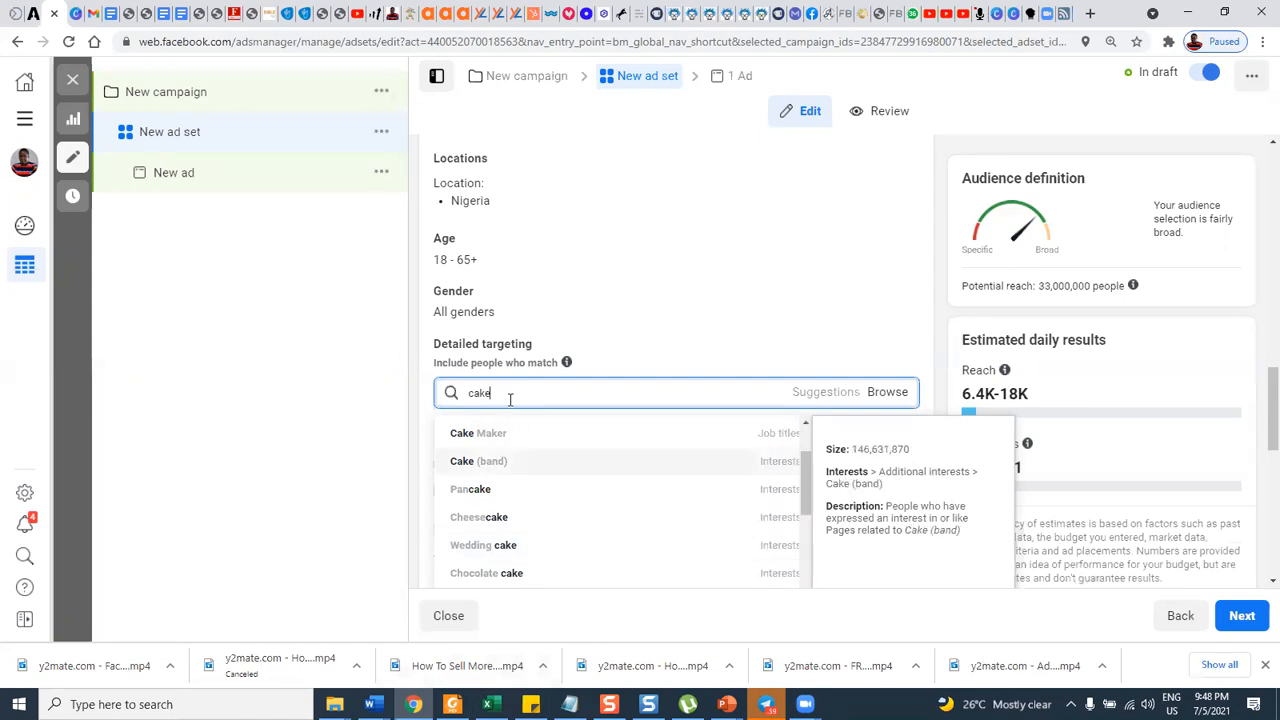
Replace the detailed targeting search phrase with "handbag" and look through the suggested interests.
drag(551, 392, 440, 397)
text(hand)
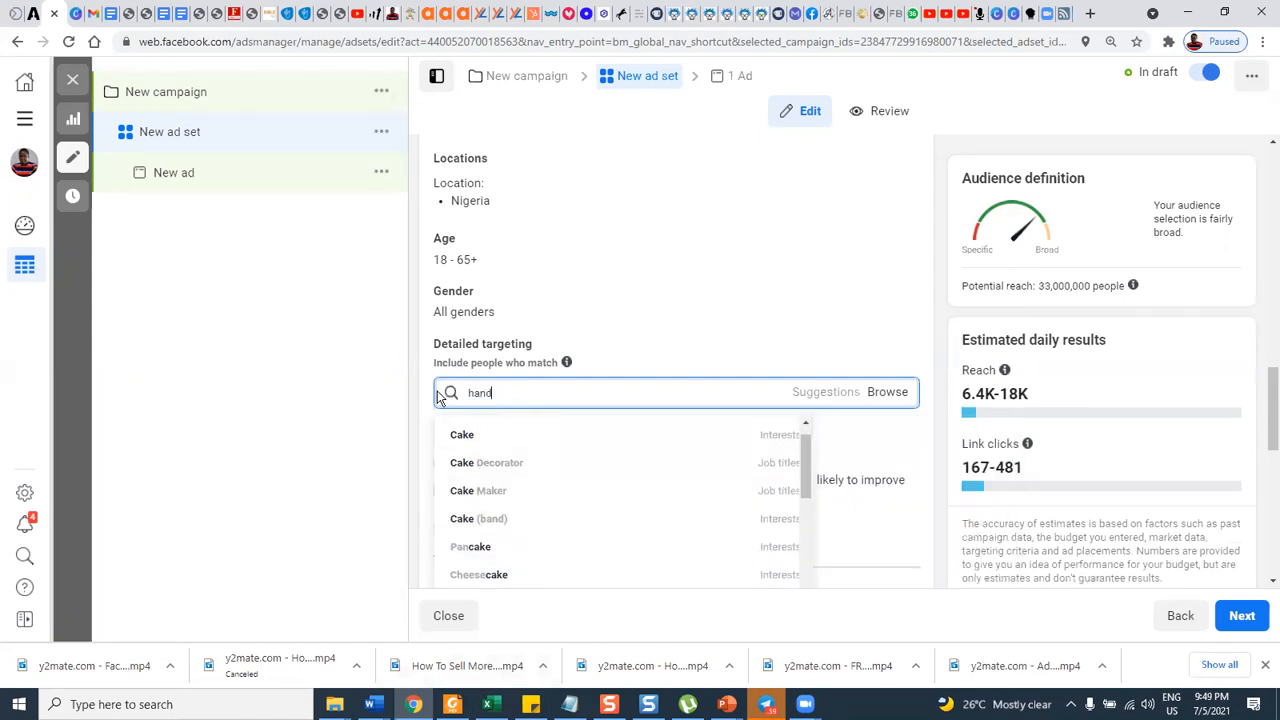
text(bag)
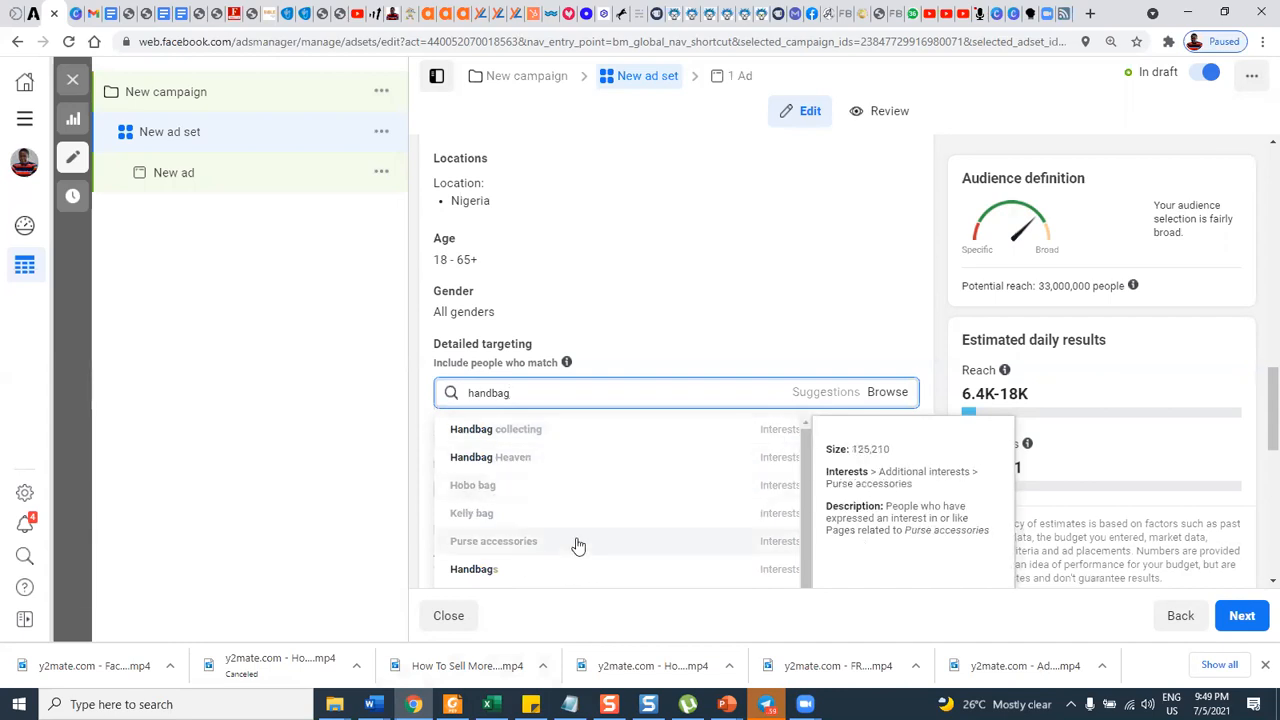
scroll(548, 543, down, 1)
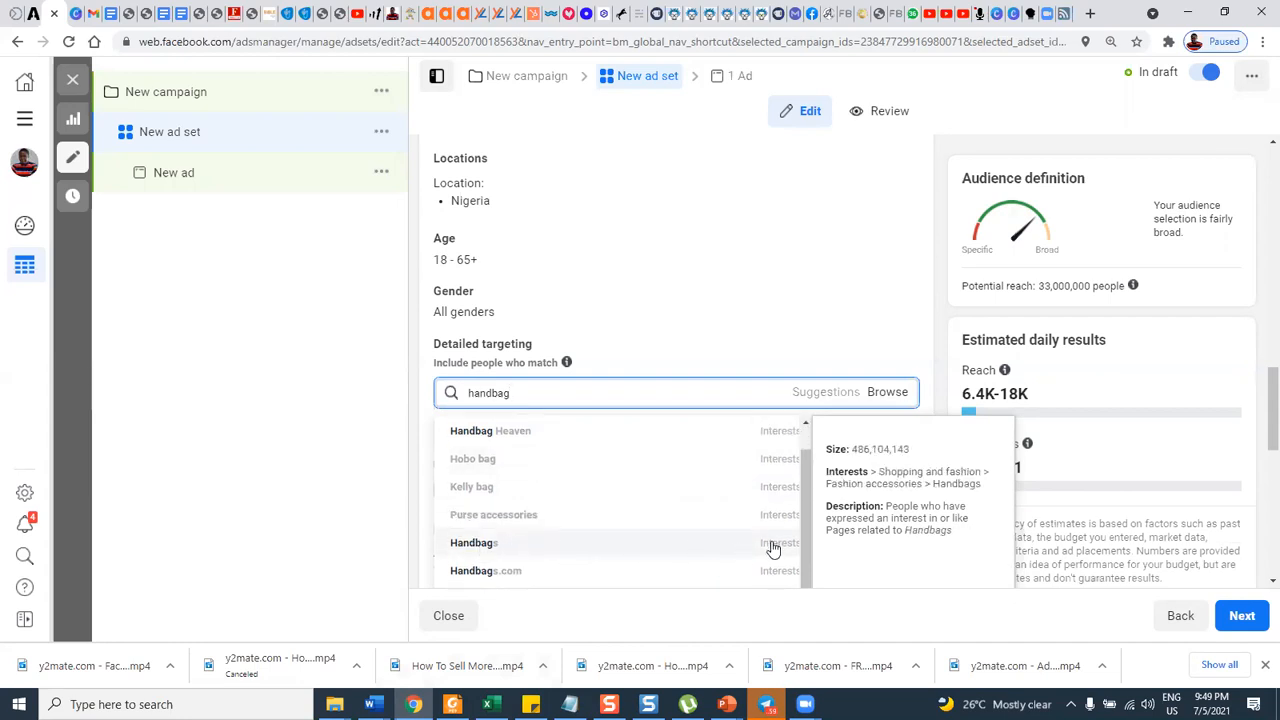
scroll(772, 548, down, 1)
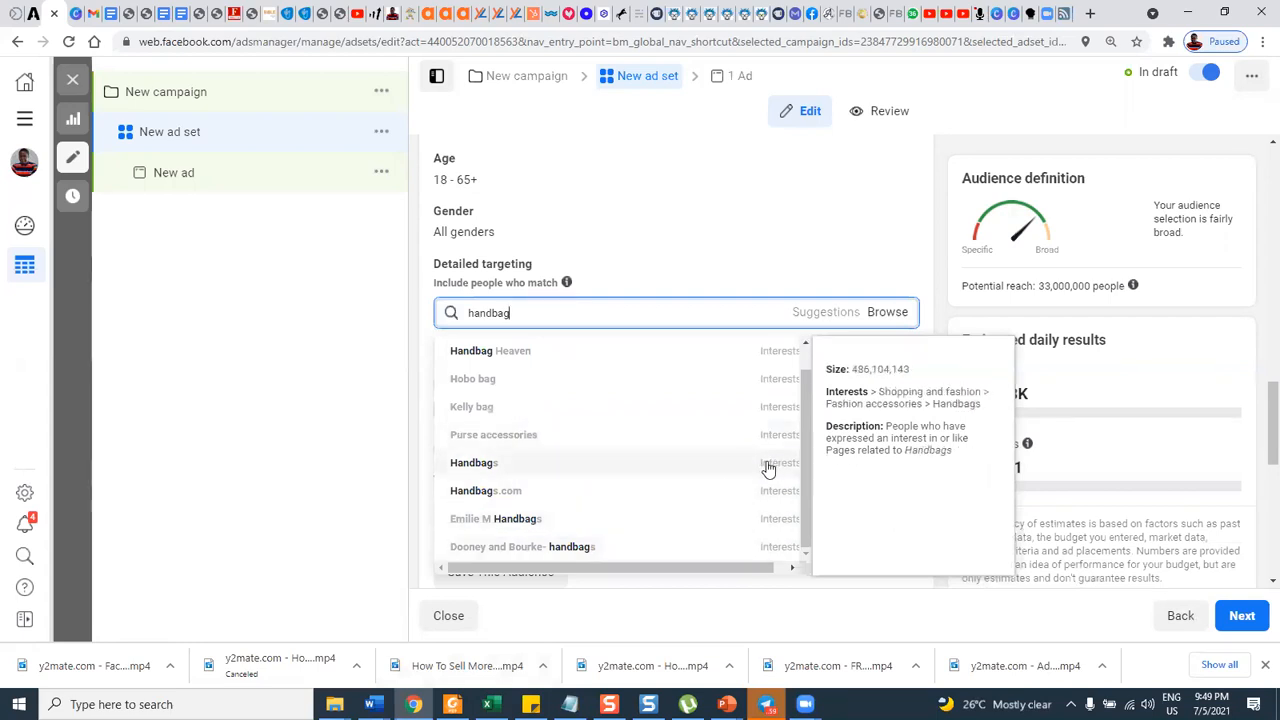
scroll(767, 470, up, 4)
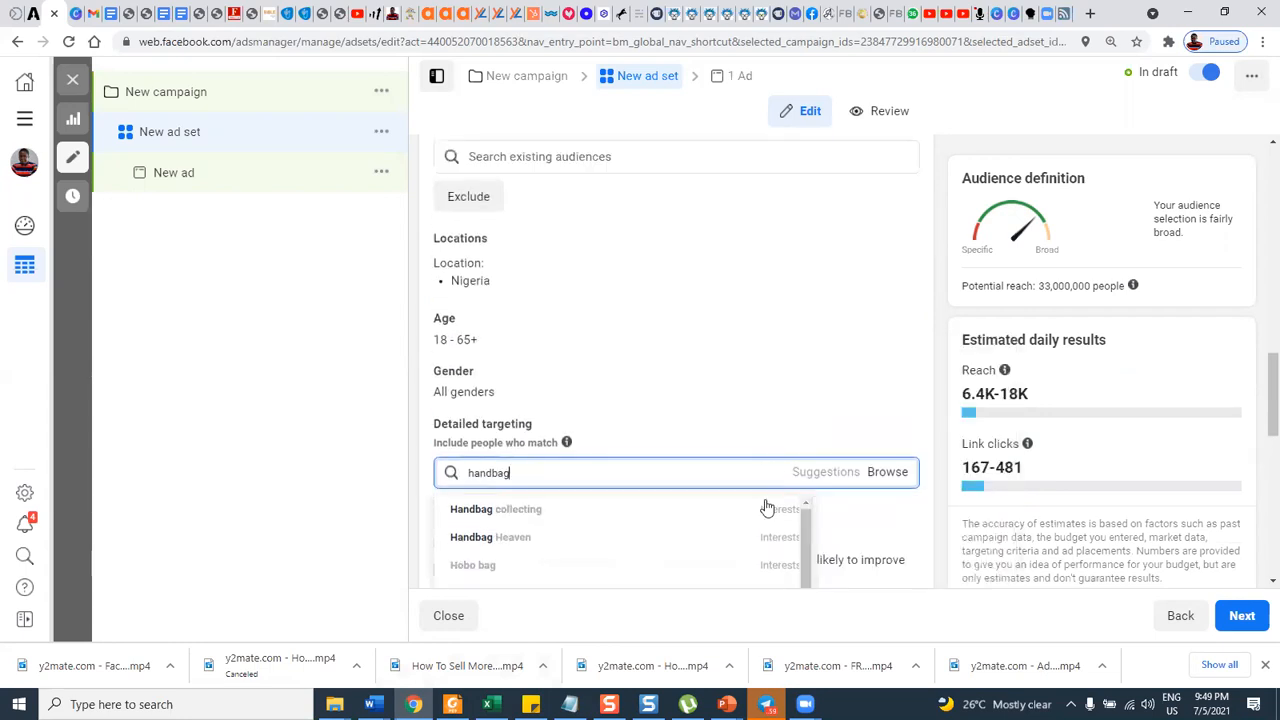
Bring up the "handbag" suggestions again and examine the size and description of the listed interests.
click(555, 474)
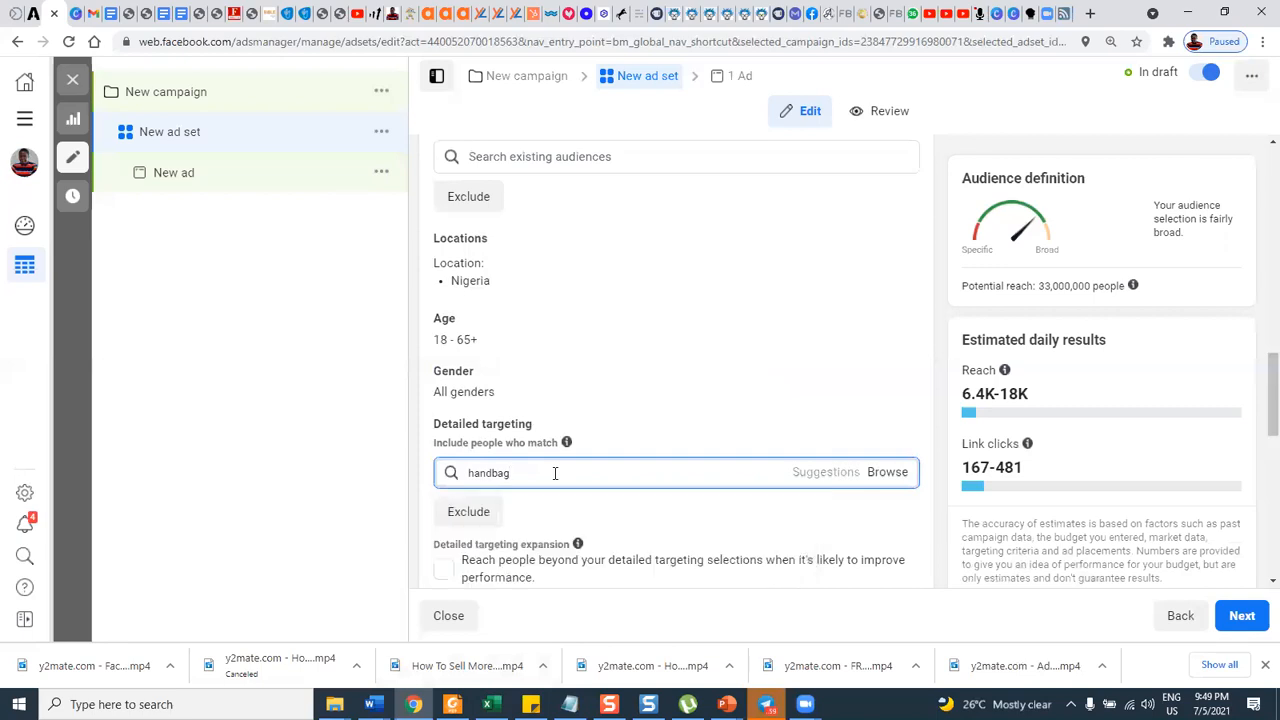
double_click(555, 473)
click(571, 472)
double_click(540, 469)
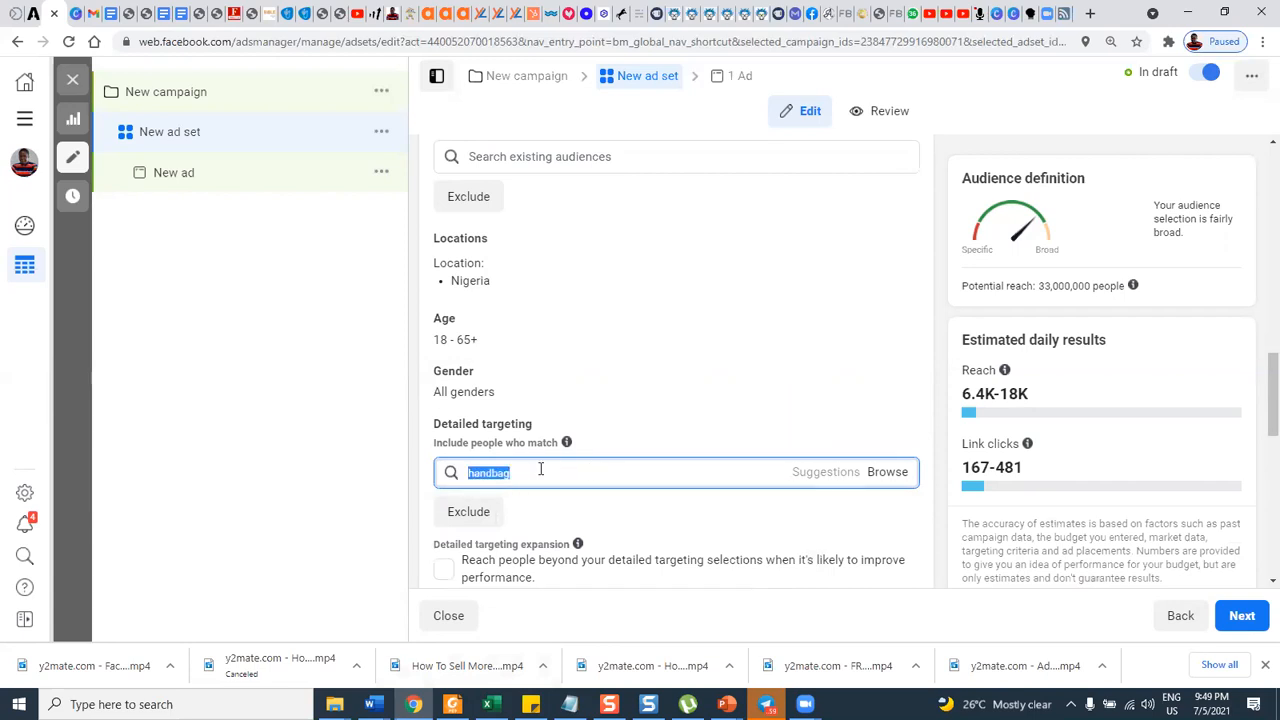
click(565, 472)
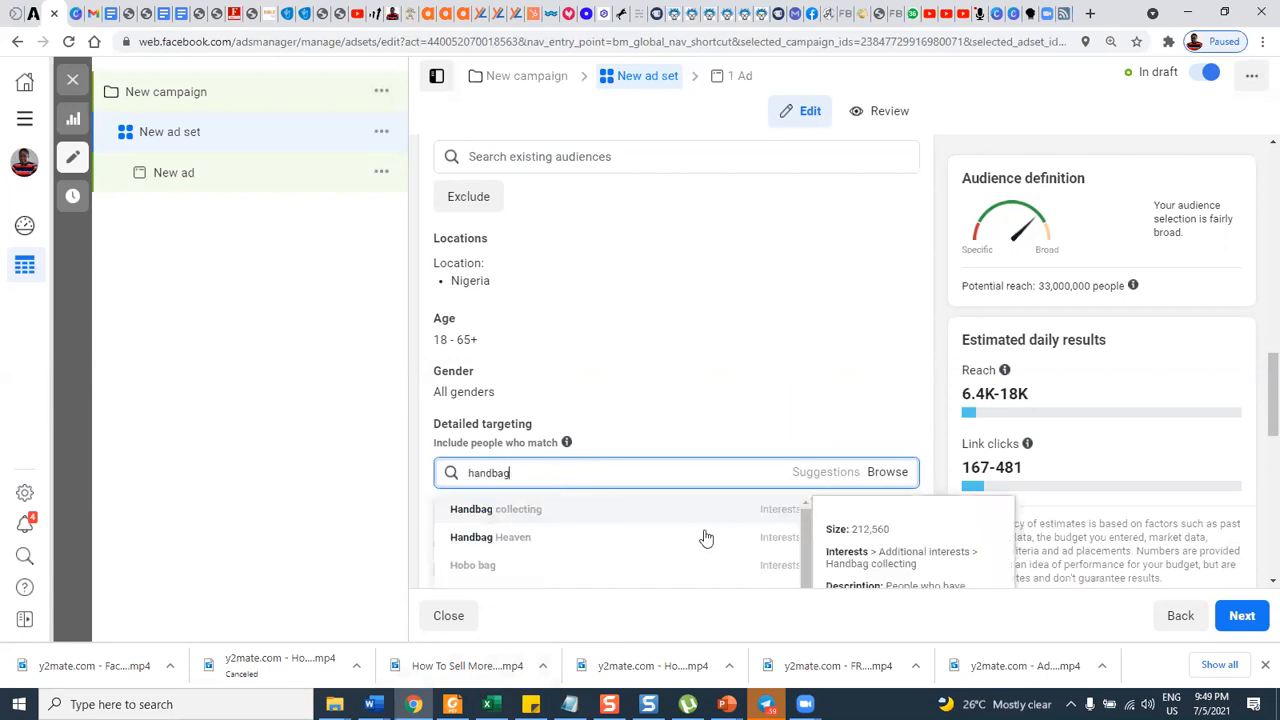
scroll(560, 522, down, 1)
scroll(551, 520, up, 2)
scroll(594, 514, down, 2)
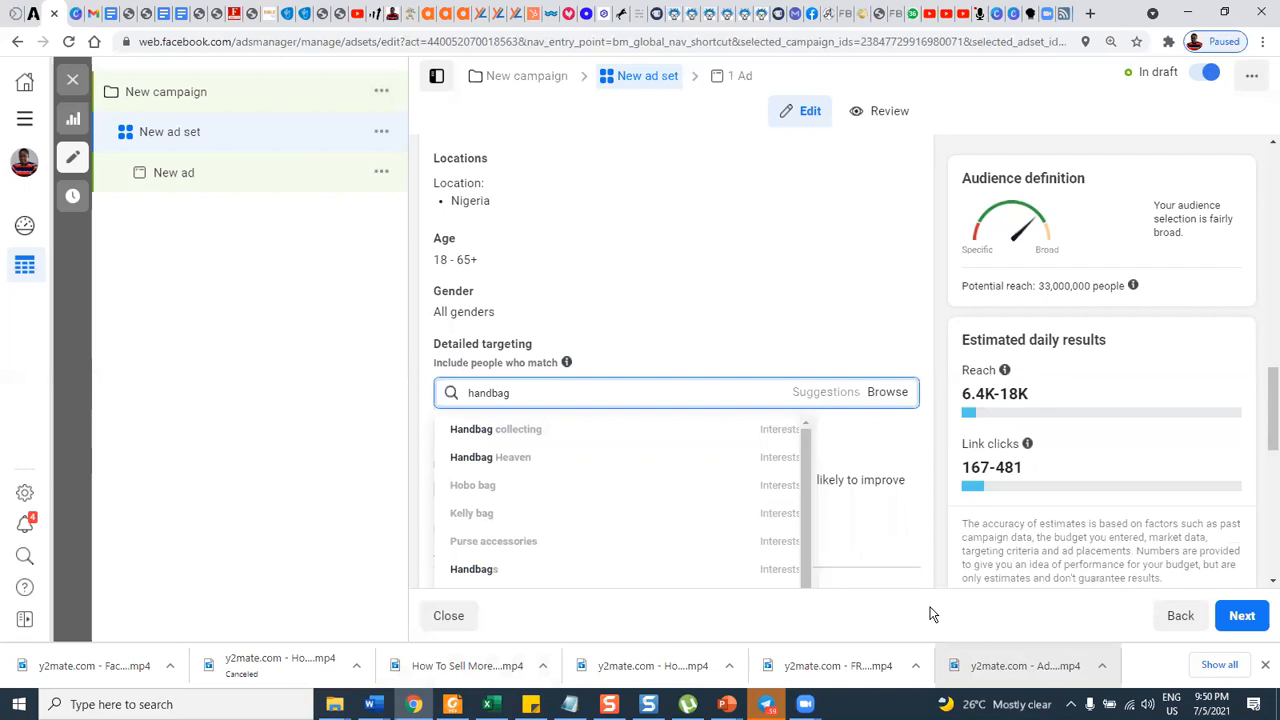
click(812, 522)
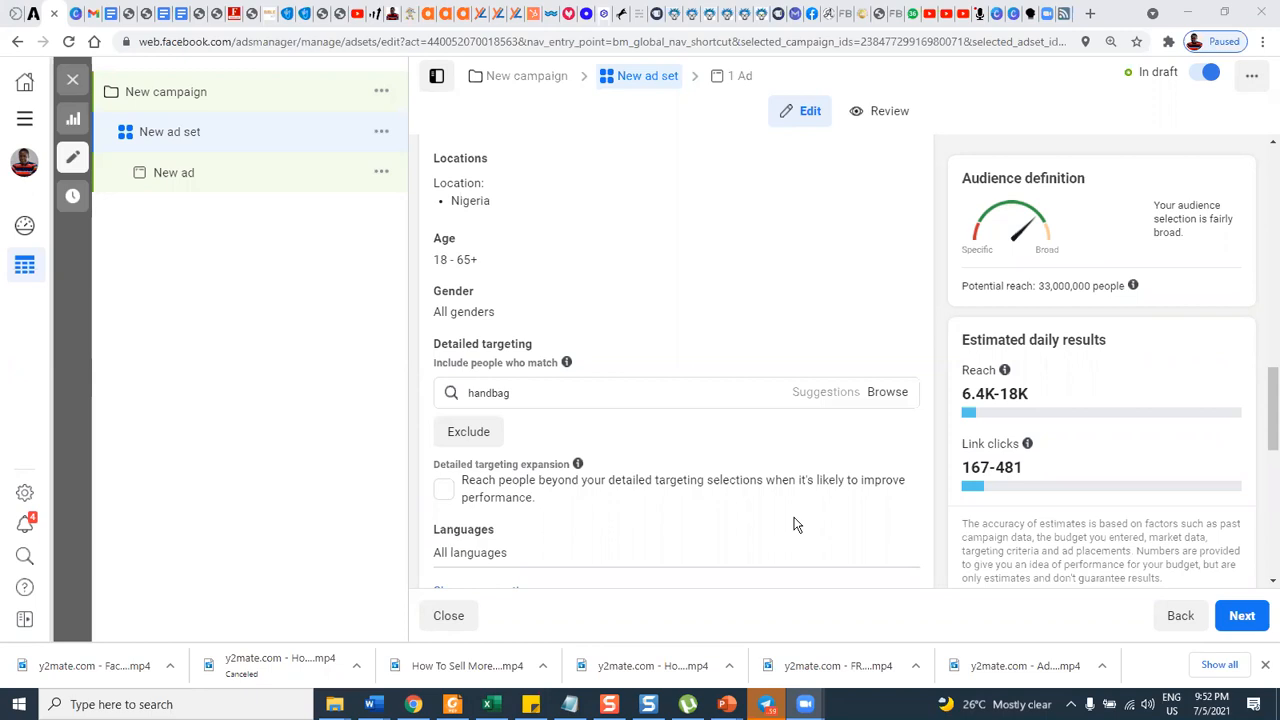
double_click(513, 393)
click(513, 393)
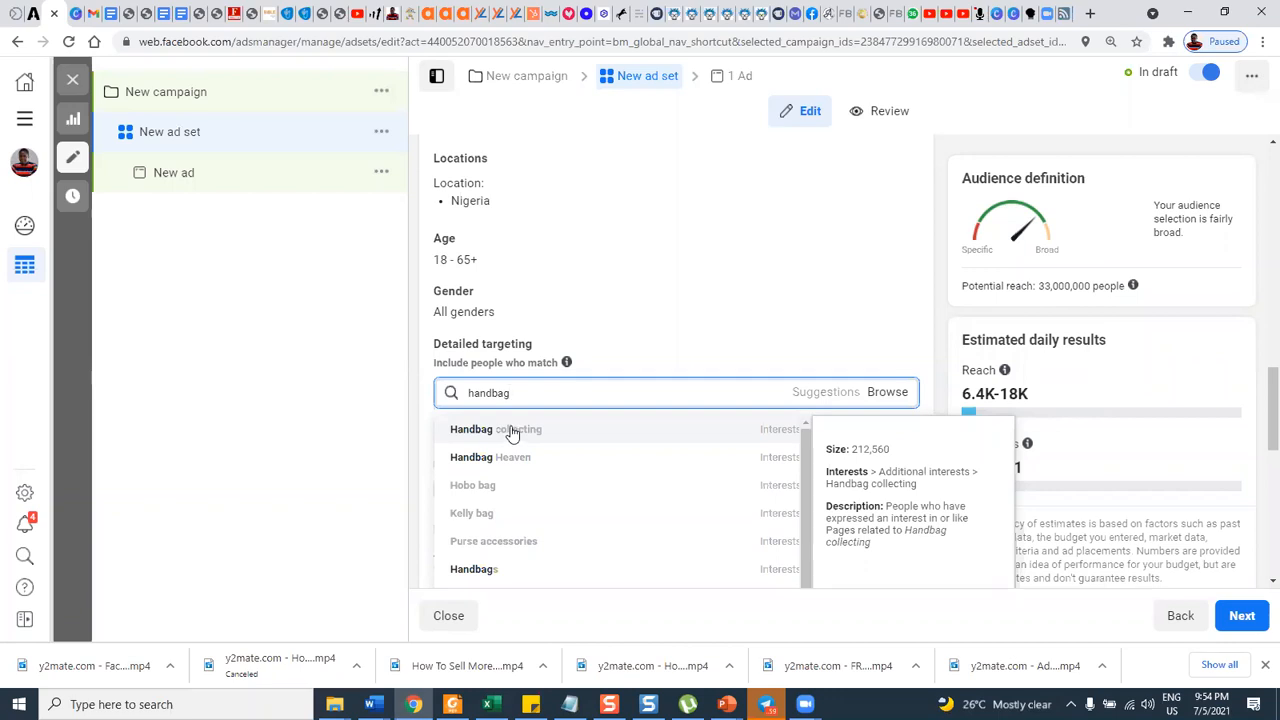
double_click(521, 391)
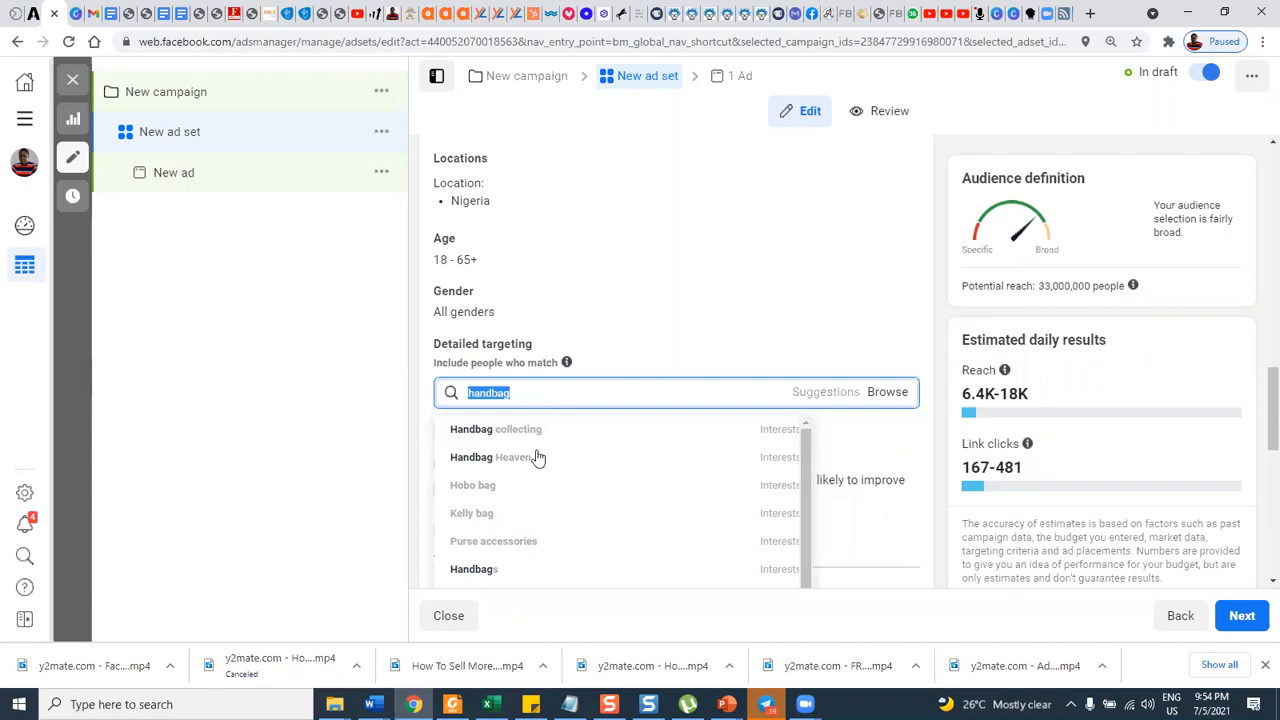
Switch to the PowerPoint slide show "FB AD TARGETING DAY 7 CUSTOMER AVATAR" and review the ADS TARGETING slide.
click(733, 704)
click(520, 630)
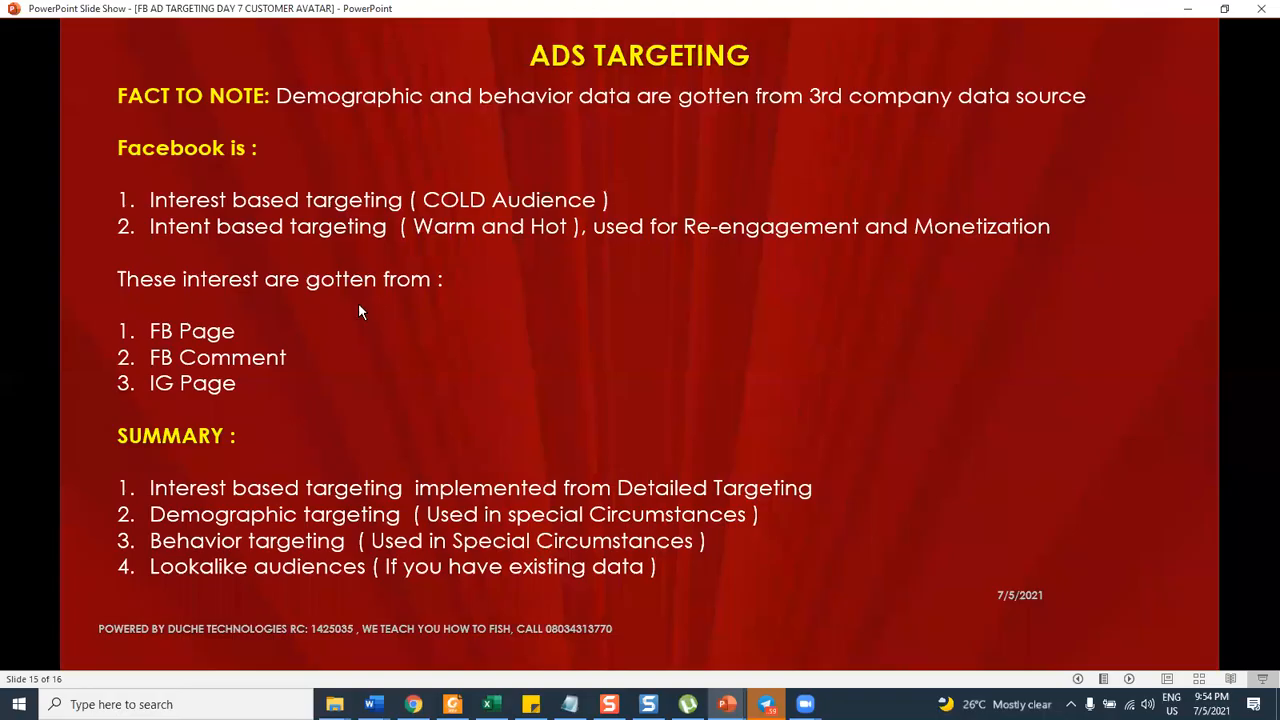
key(Right)
key(Left)
Open the untitled Google Docs keyword list in Chrome and insert the avatar's name and a colon before "CAKE DECORATION".
click(413, 704)
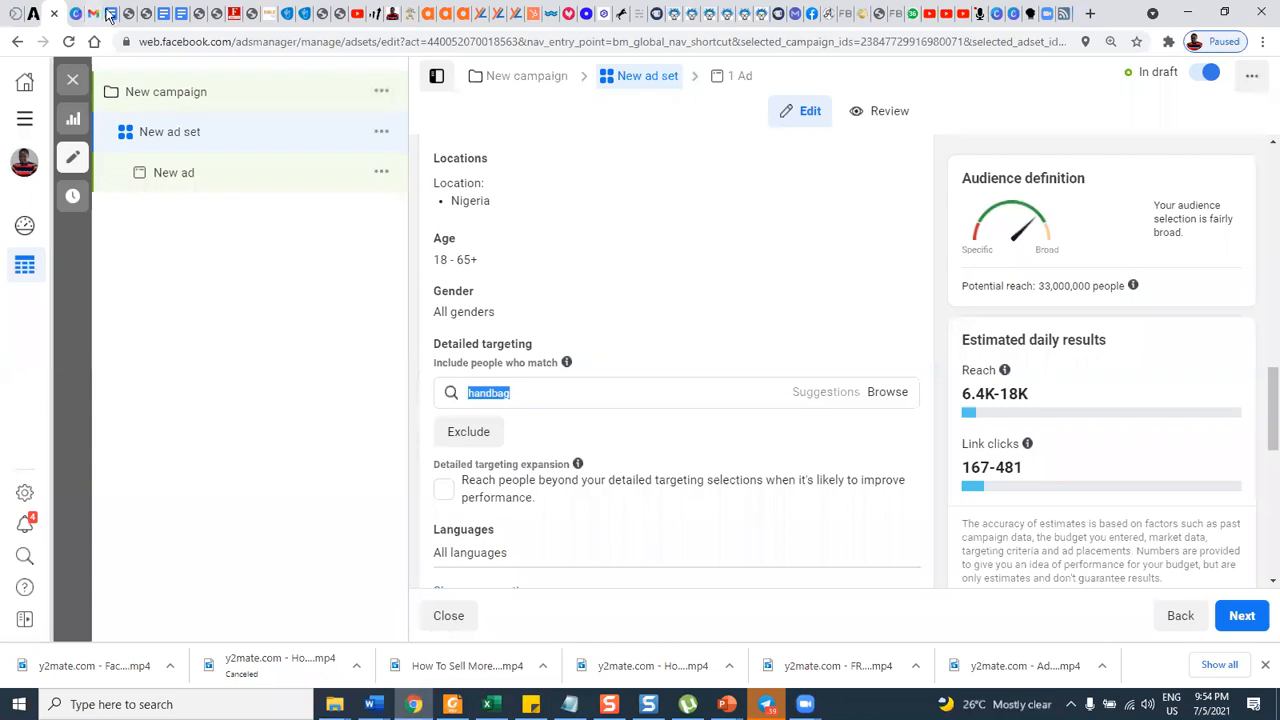
click(165, 18)
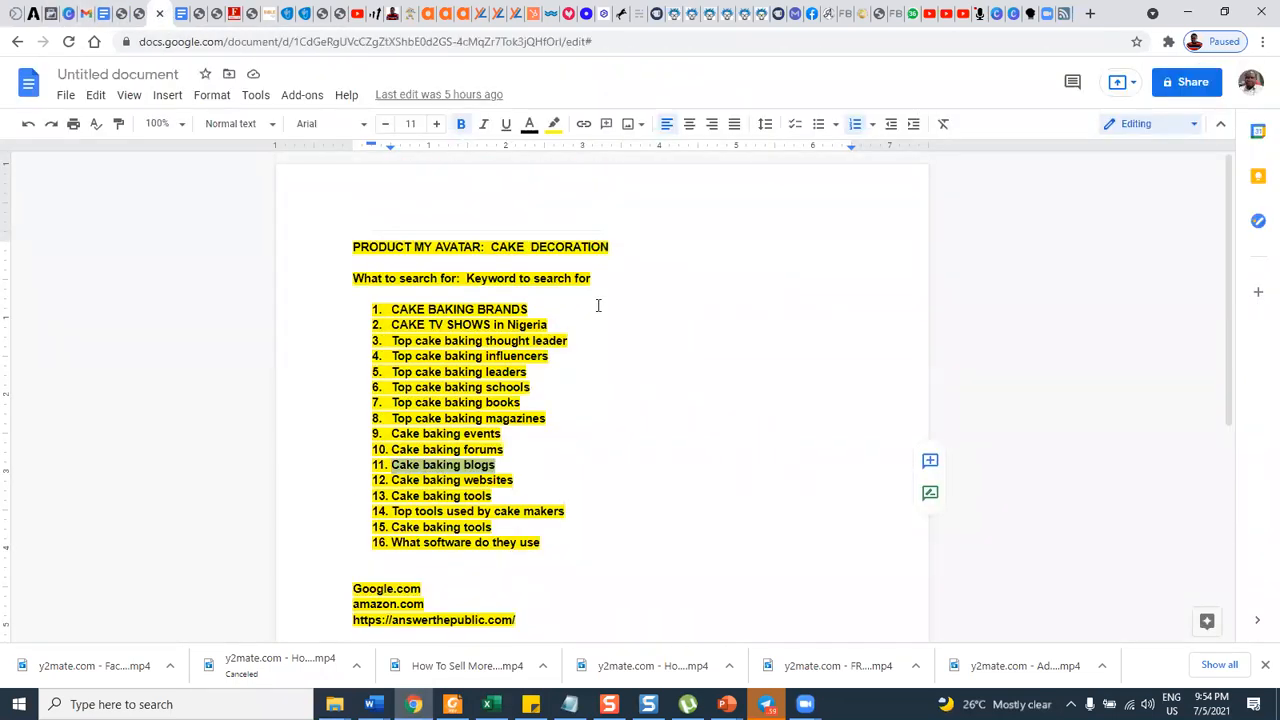
click(491, 248)
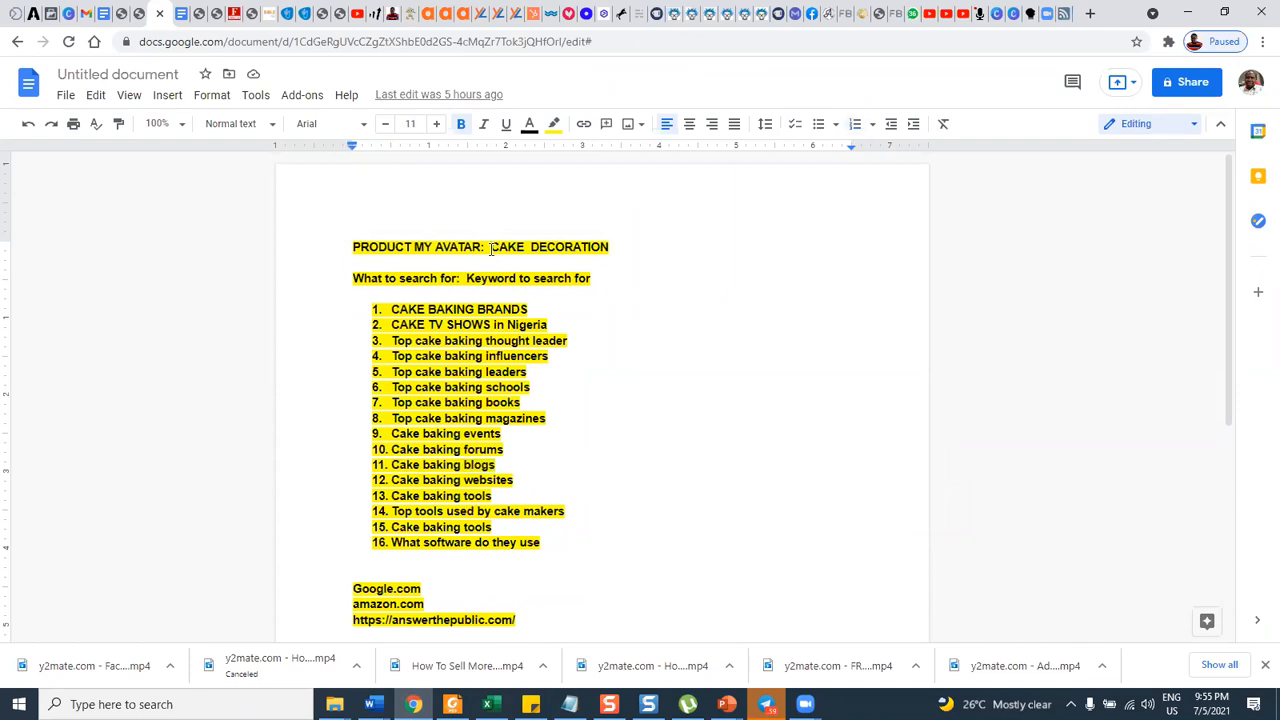
text(PAT )
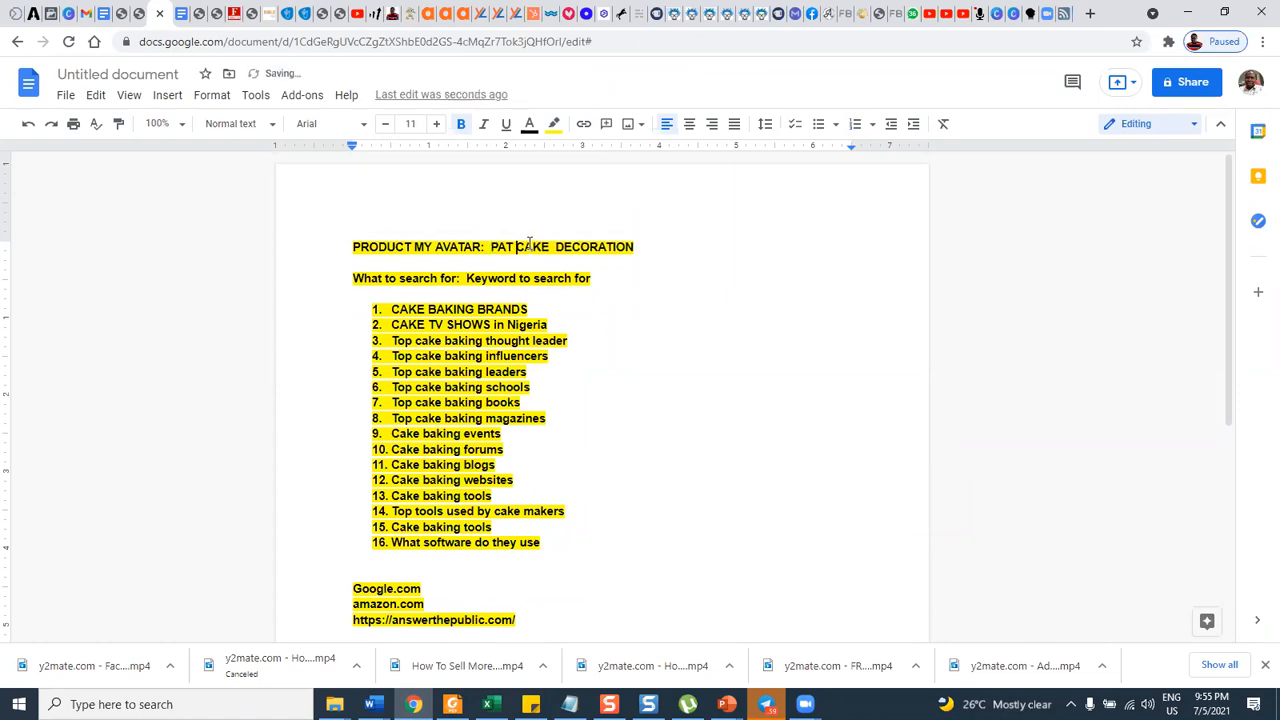
text(:)
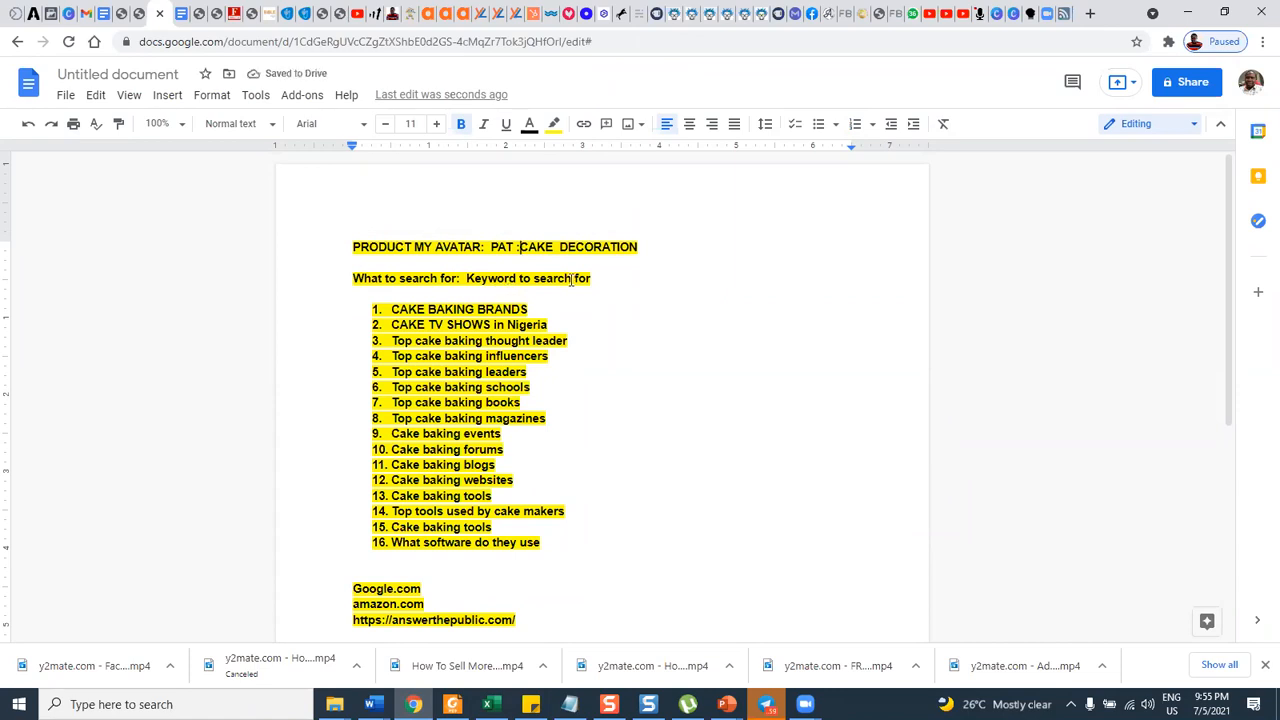
Copy the keyword "CAKE BAKING BRANDS" from the document's list and search Google for it in a new browser tab.
scroll(466, 309, down, 4)
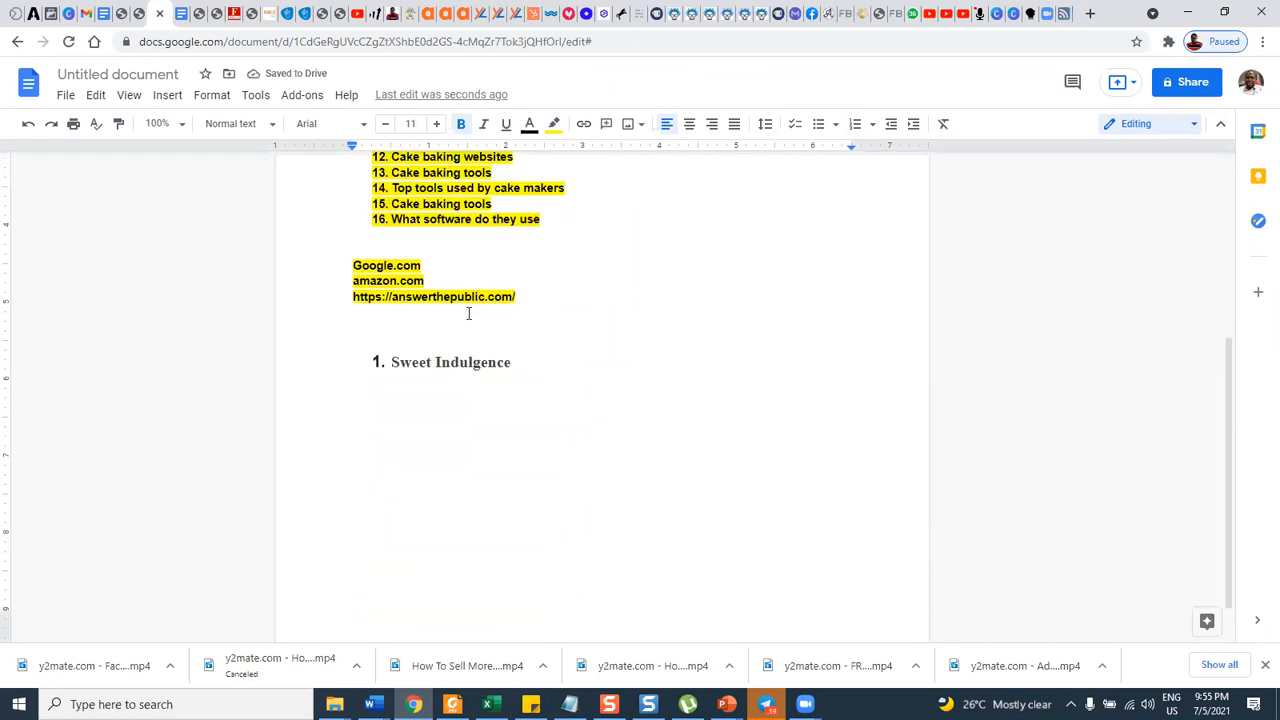
scroll(468, 309, up, 4)
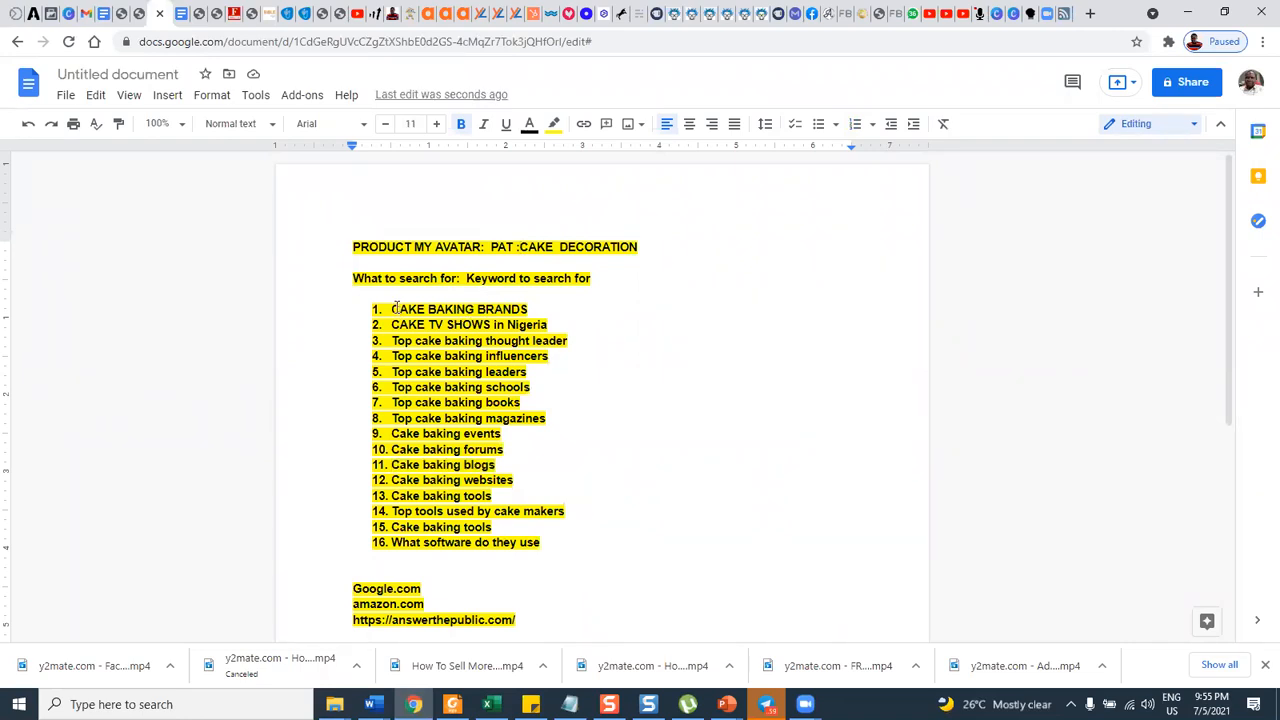
drag(391, 309, 528, 309)
key(ctrl+c)
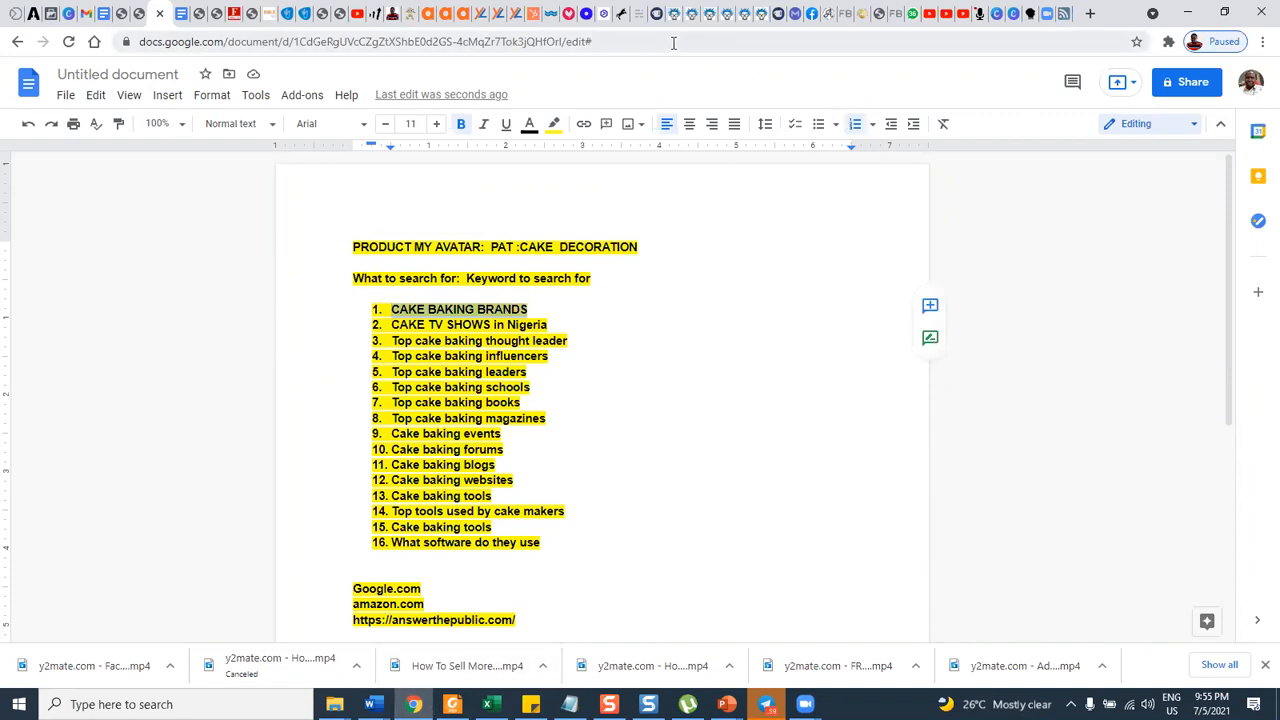
click(1090, 14)
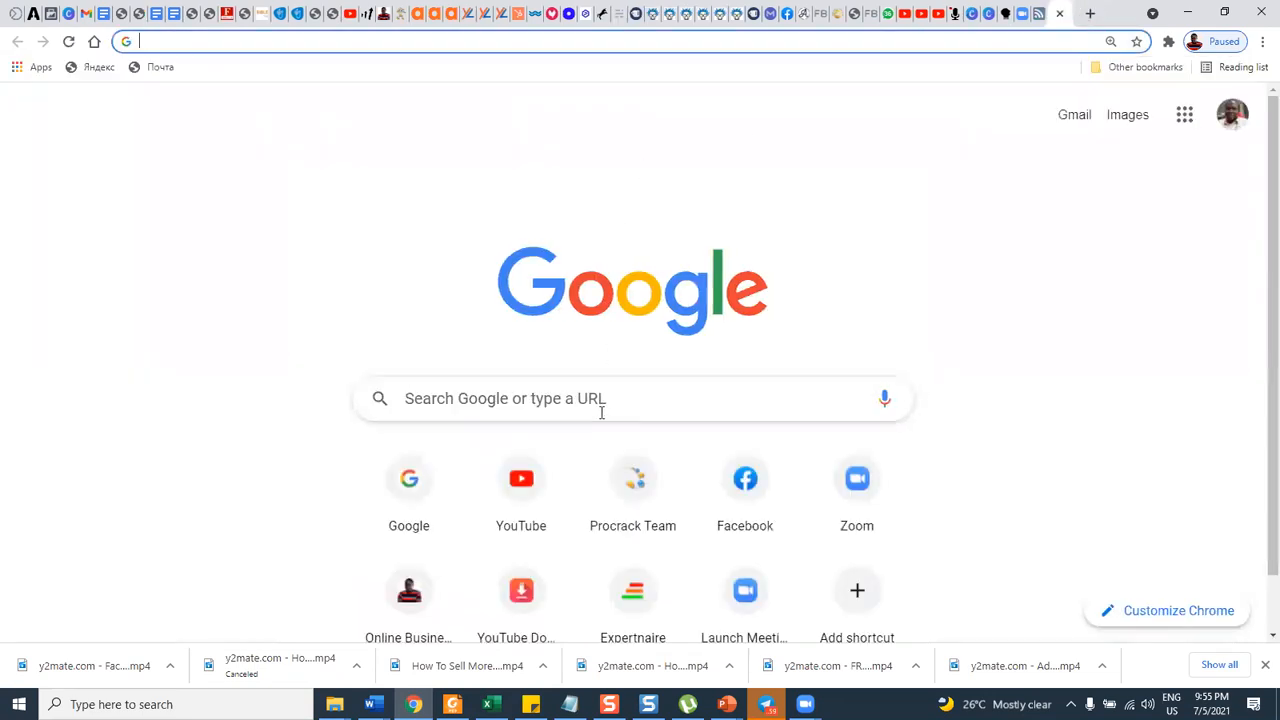
click(593, 401)
key(ctrl+v)
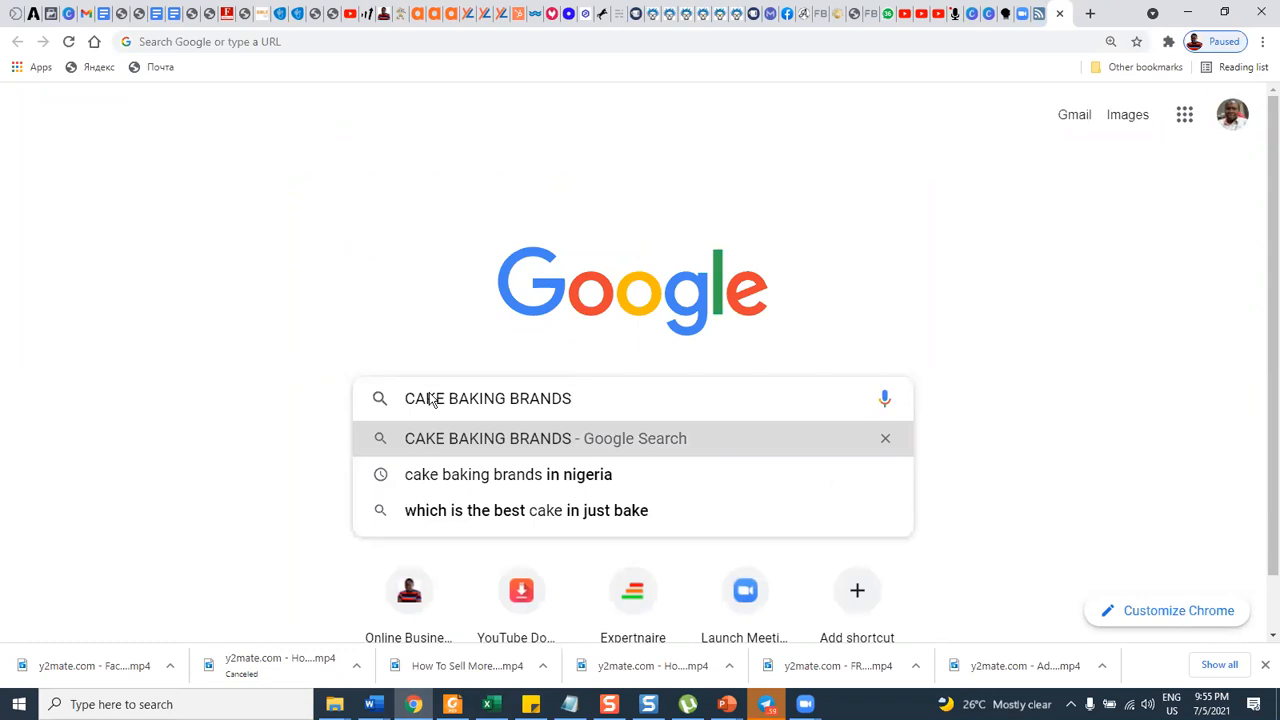
click(505, 438)
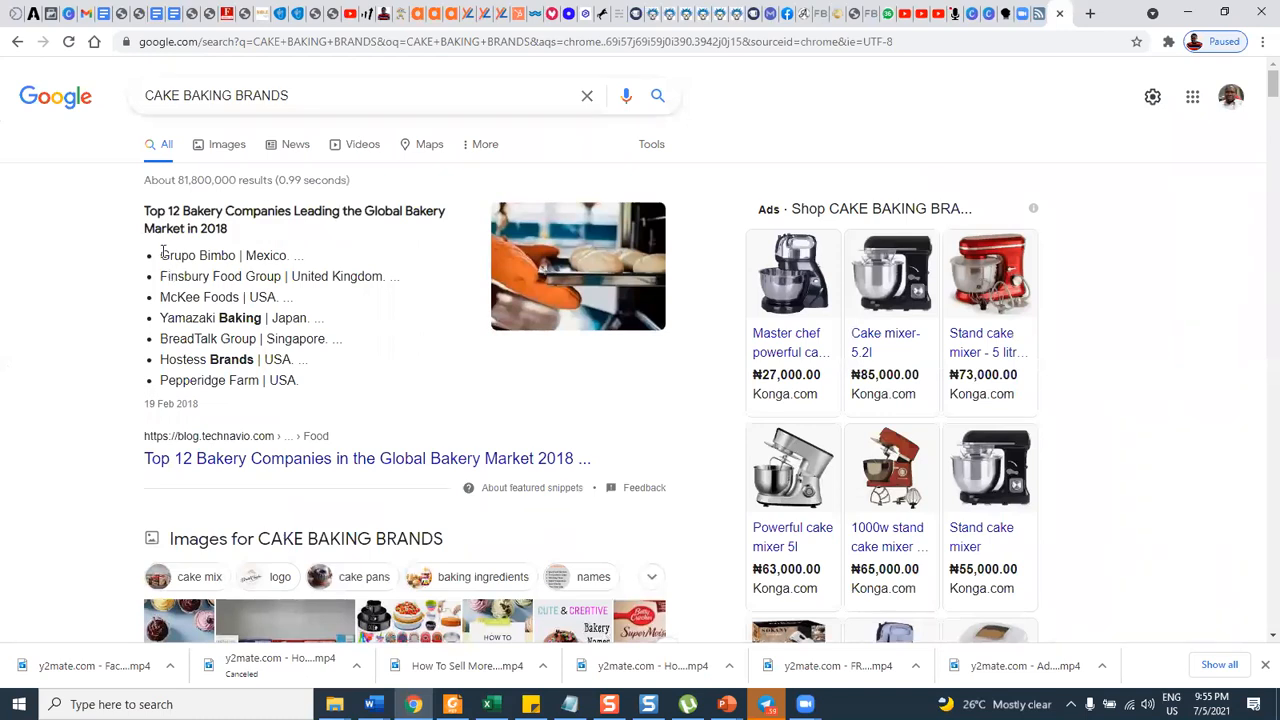
Copy "Grupo Bimbo" from the Google results into the keyword document as a new list item below "Sweet Indulgence".
drag(162, 251, 239, 258)
key(ctrl+c)
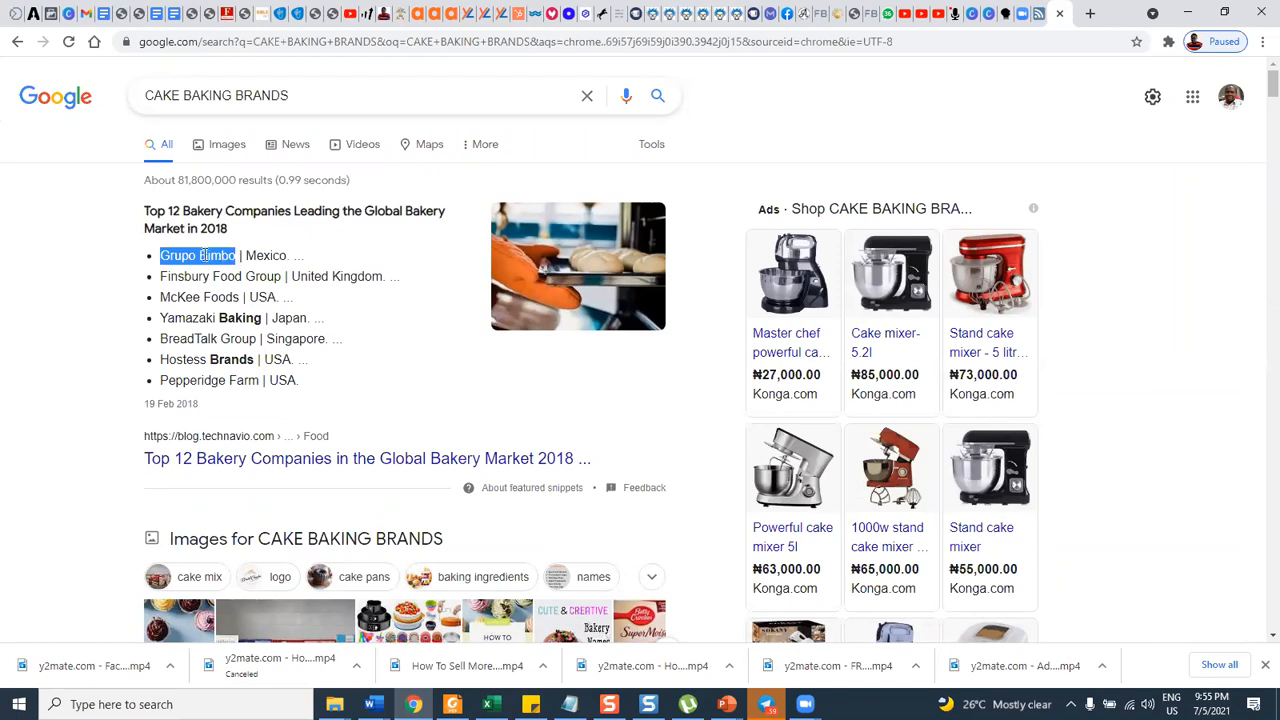
click(174, 14)
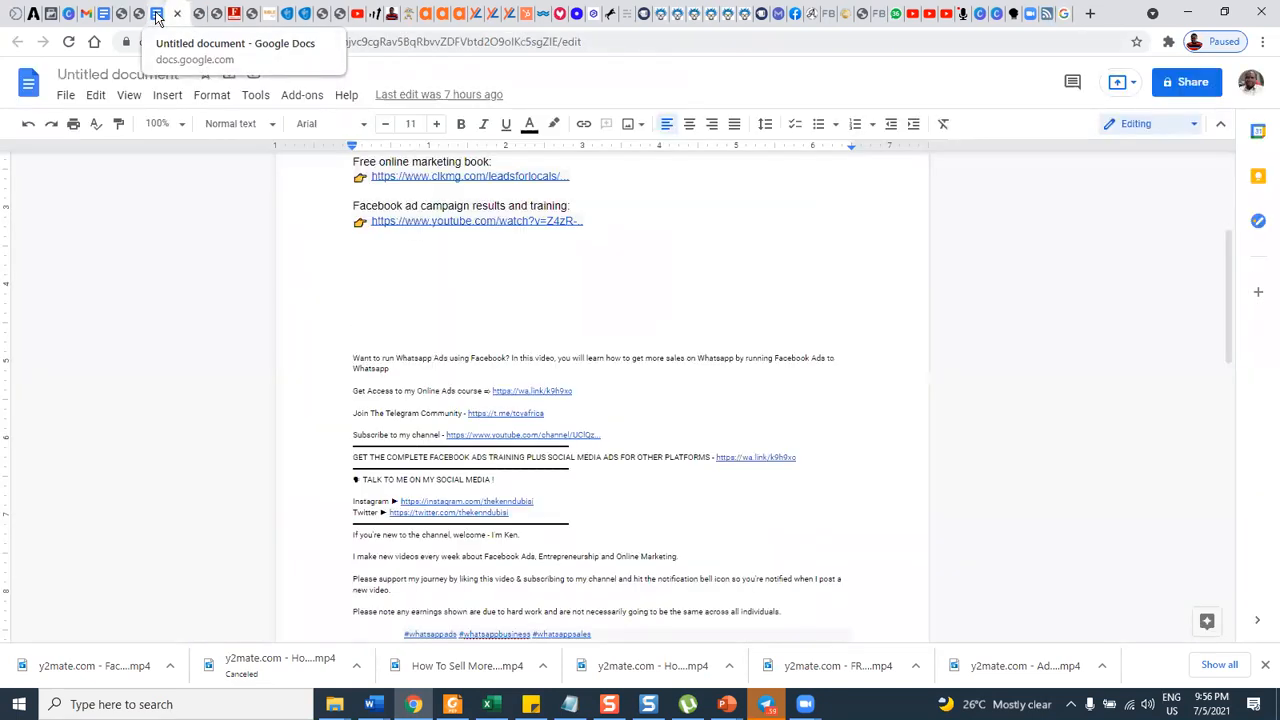
click(157, 15)
scroll(491, 387, down, 4)
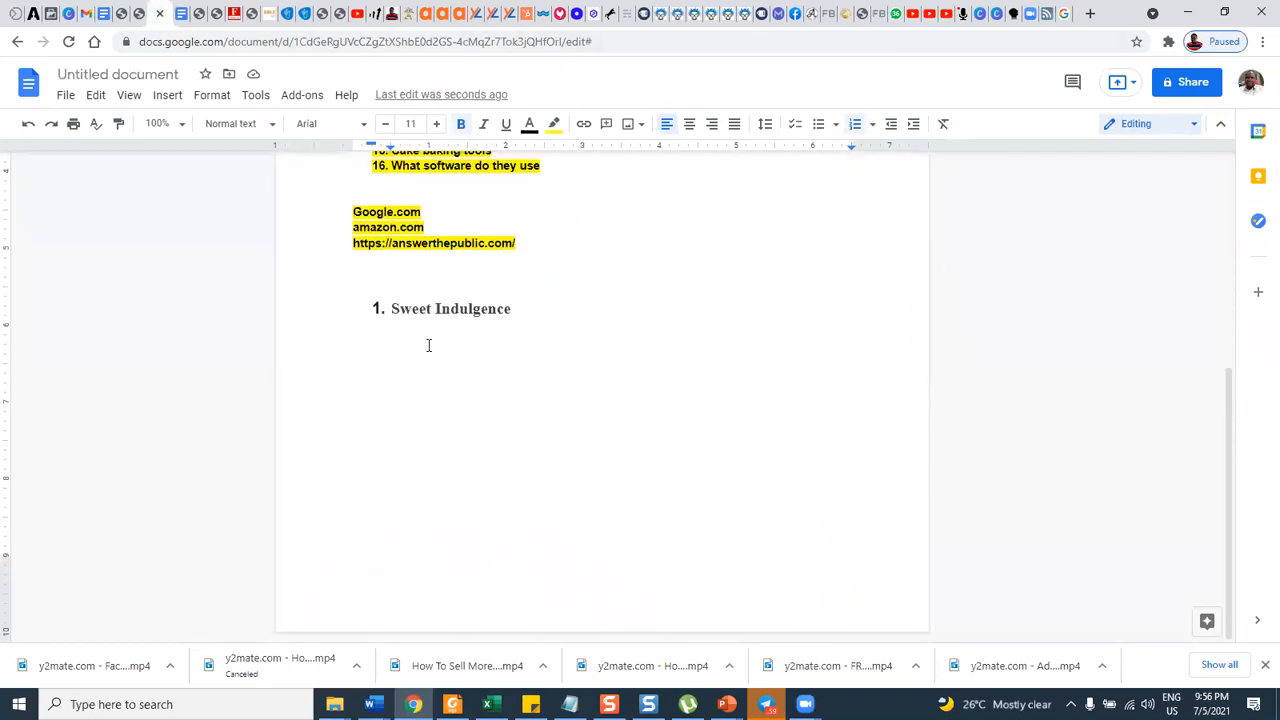
click(526, 307)
key(Return)
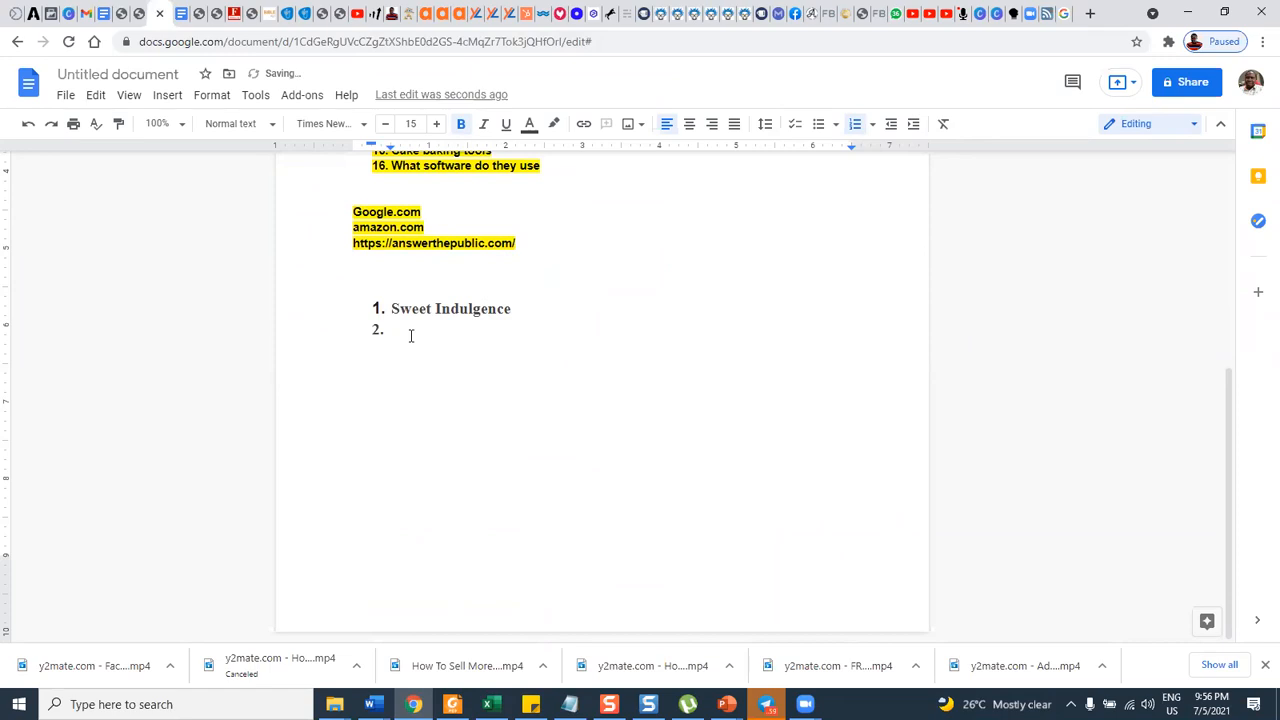
key(ctrl+v)
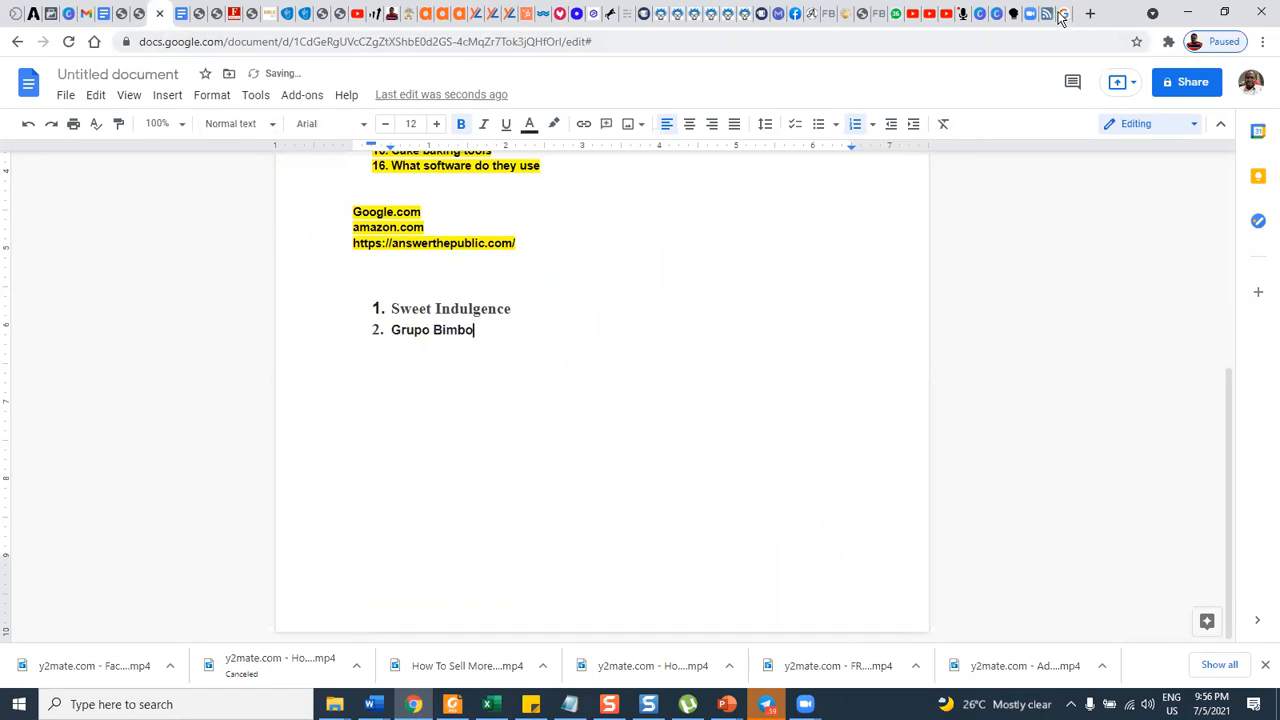
Copy "Finsbury Food Group" from the Google results into the document as the third item of the brand list.
click(1062, 14)
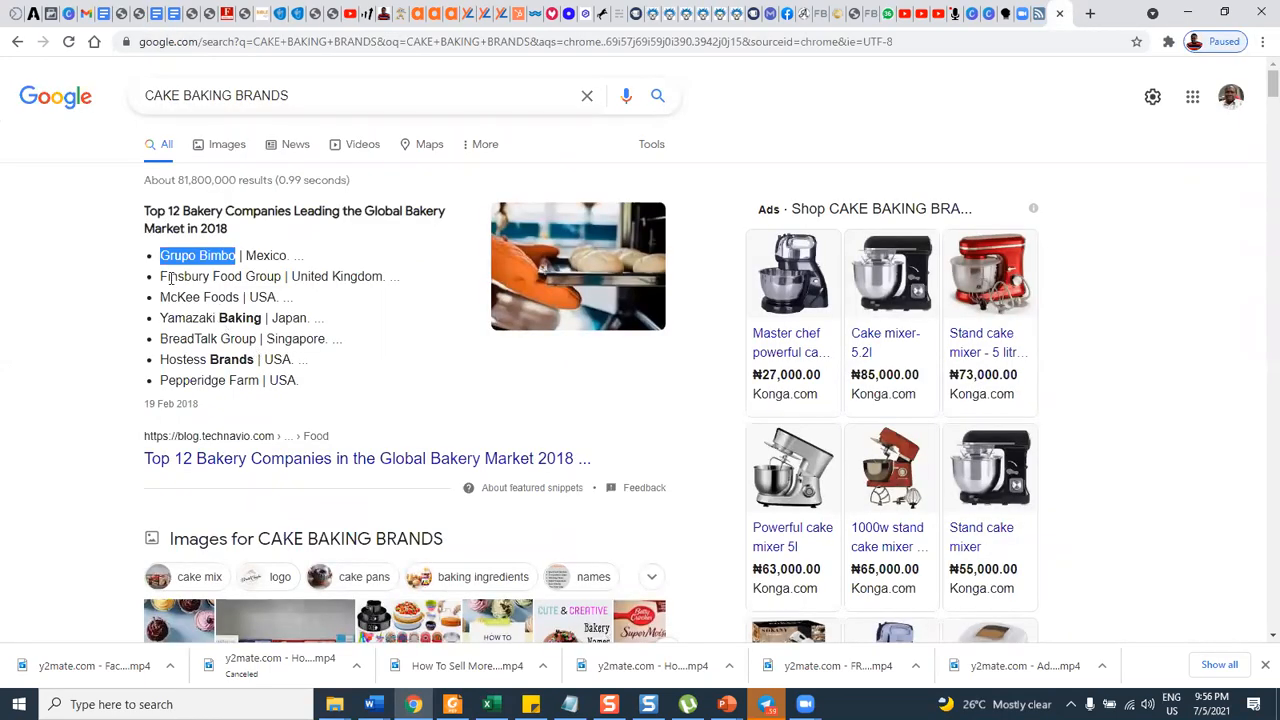
drag(161, 276, 281, 280)
key(ctrl+c)
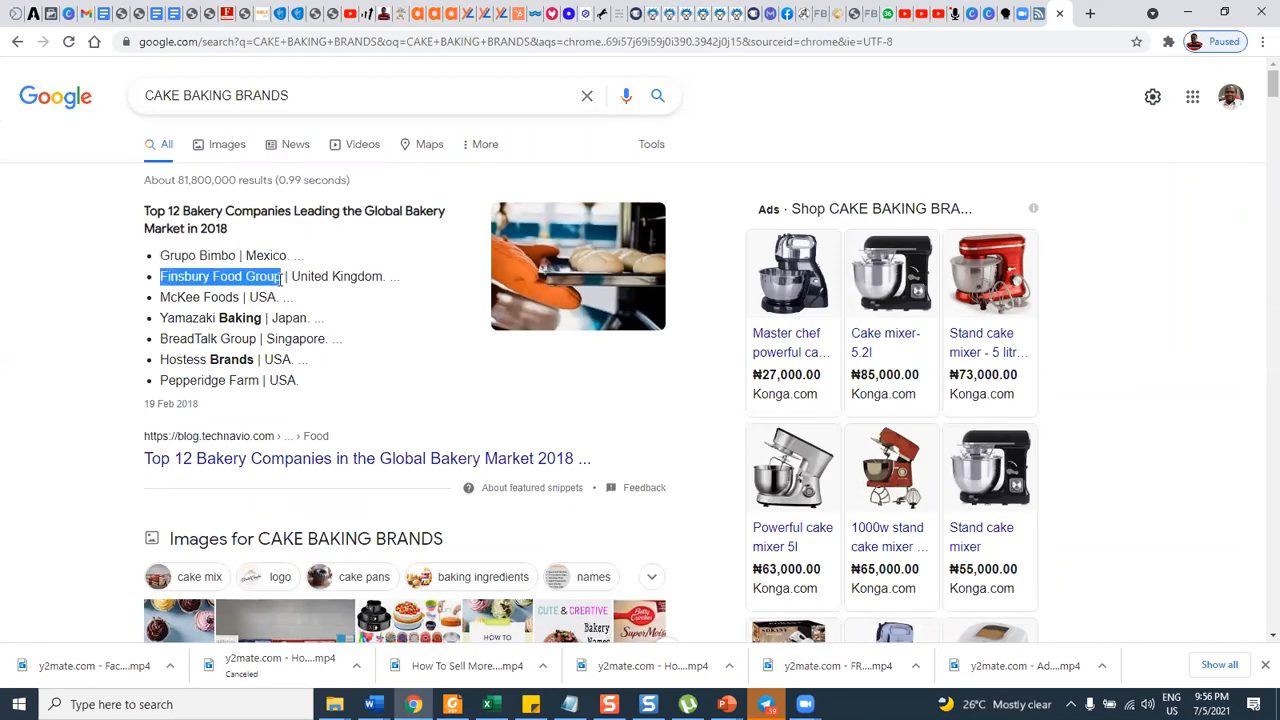
click(157, 16)
click(139, 14)
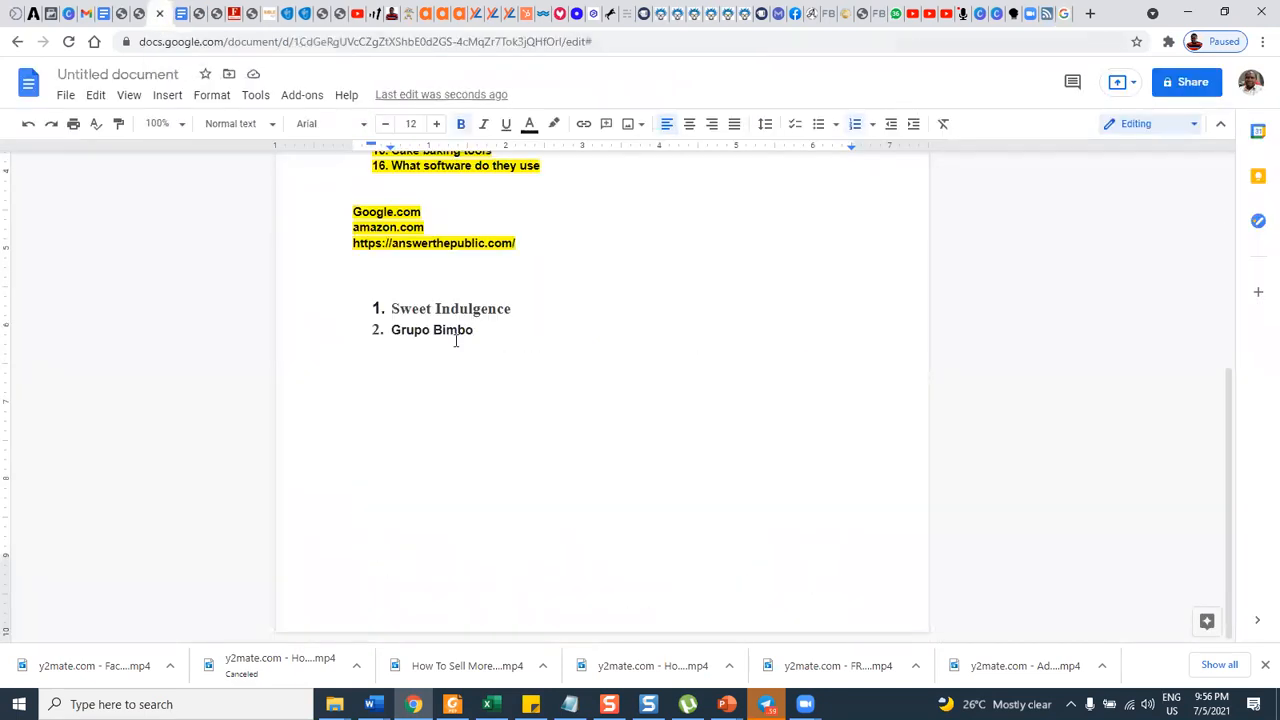
key(Return)
key(ctrl+v)
Copy "McKee Foods" from the Google results into the document as the fourth item of the brand list.
click(1065, 14)
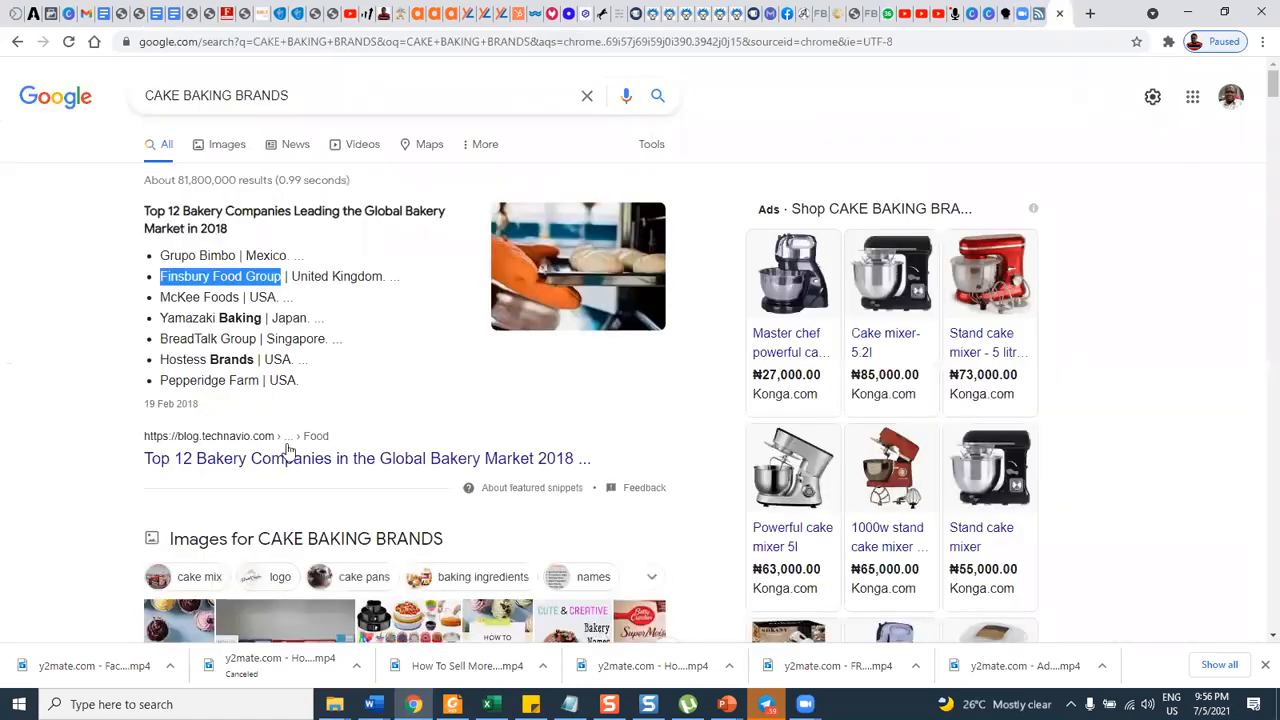
drag(161, 297, 242, 297)
key(ctrl+c)
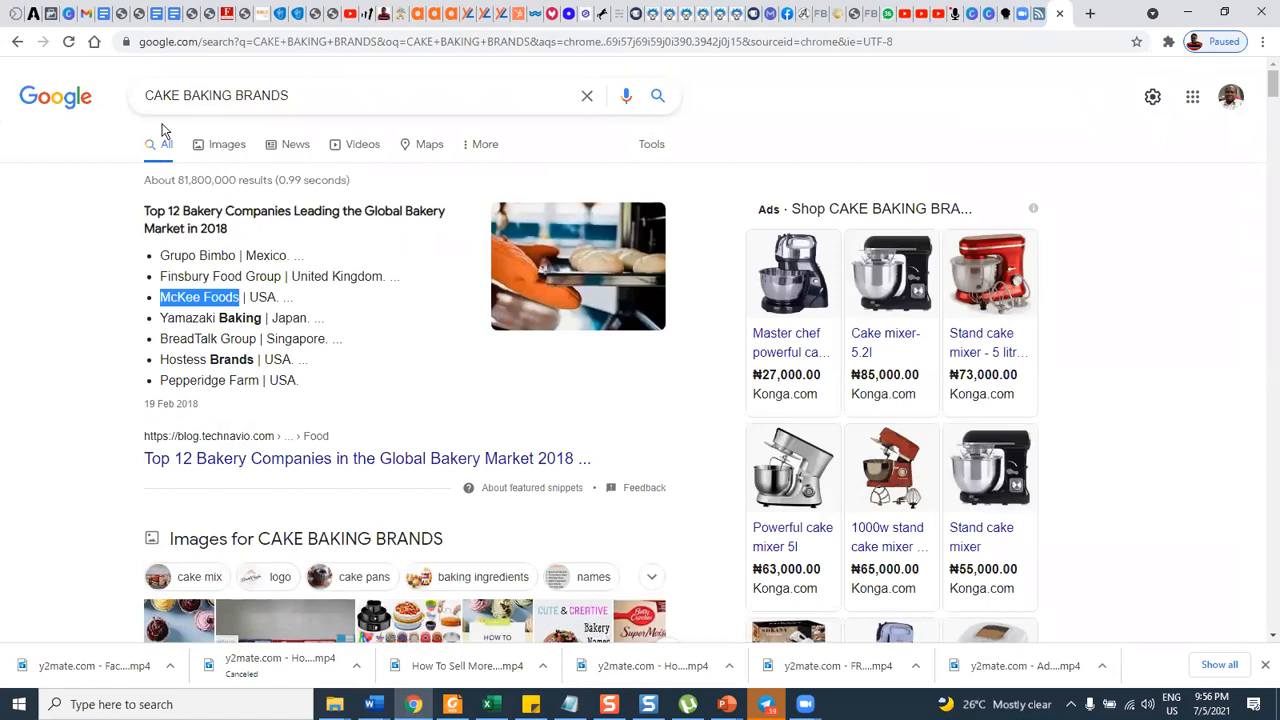
click(157, 14)
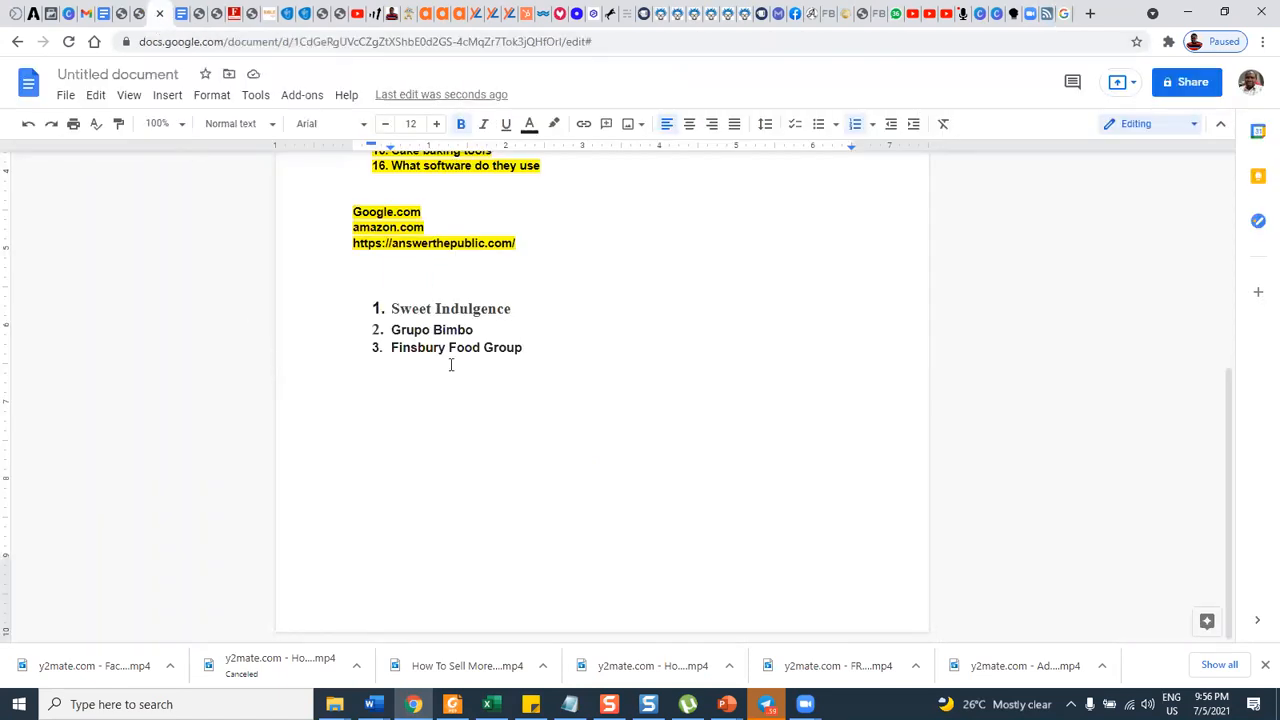
key(Return)
key(ctrl+v)
Copy "Yamazaki Baking" from the Google results into the document as the fifth item of the brand list.
click(1062, 14)
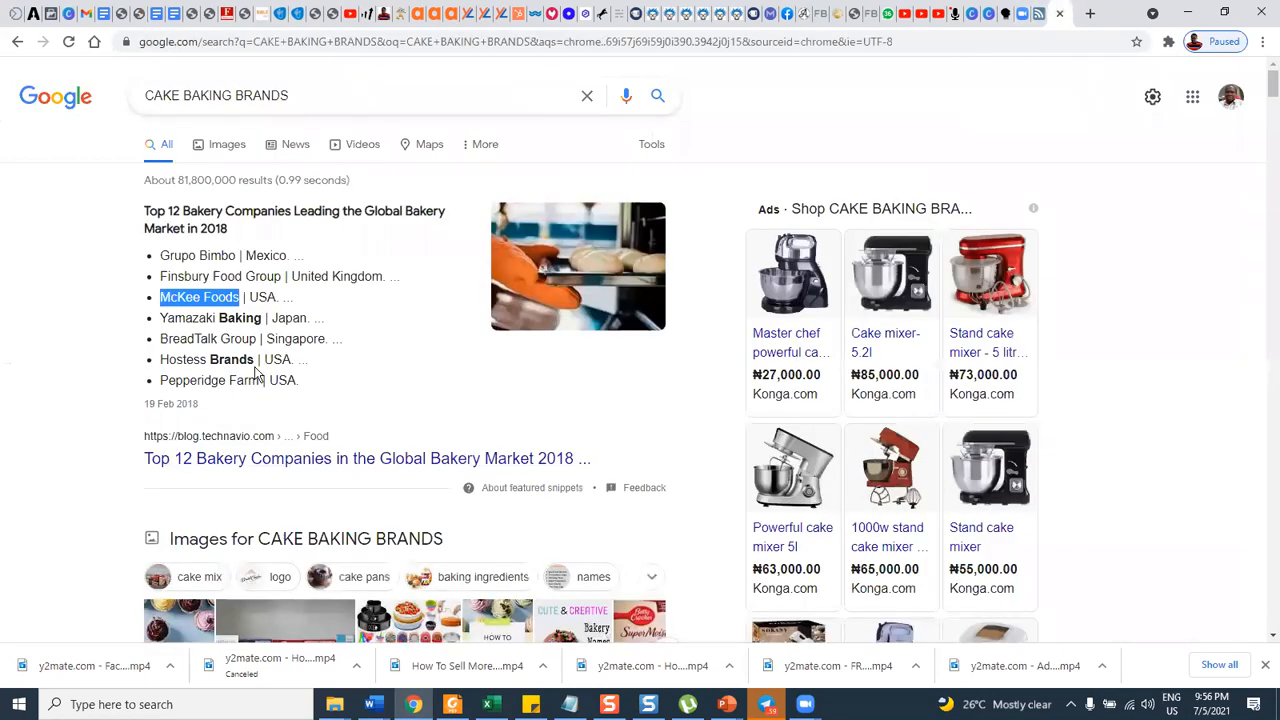
drag(160, 318, 262, 318)
key(ctrl+c)
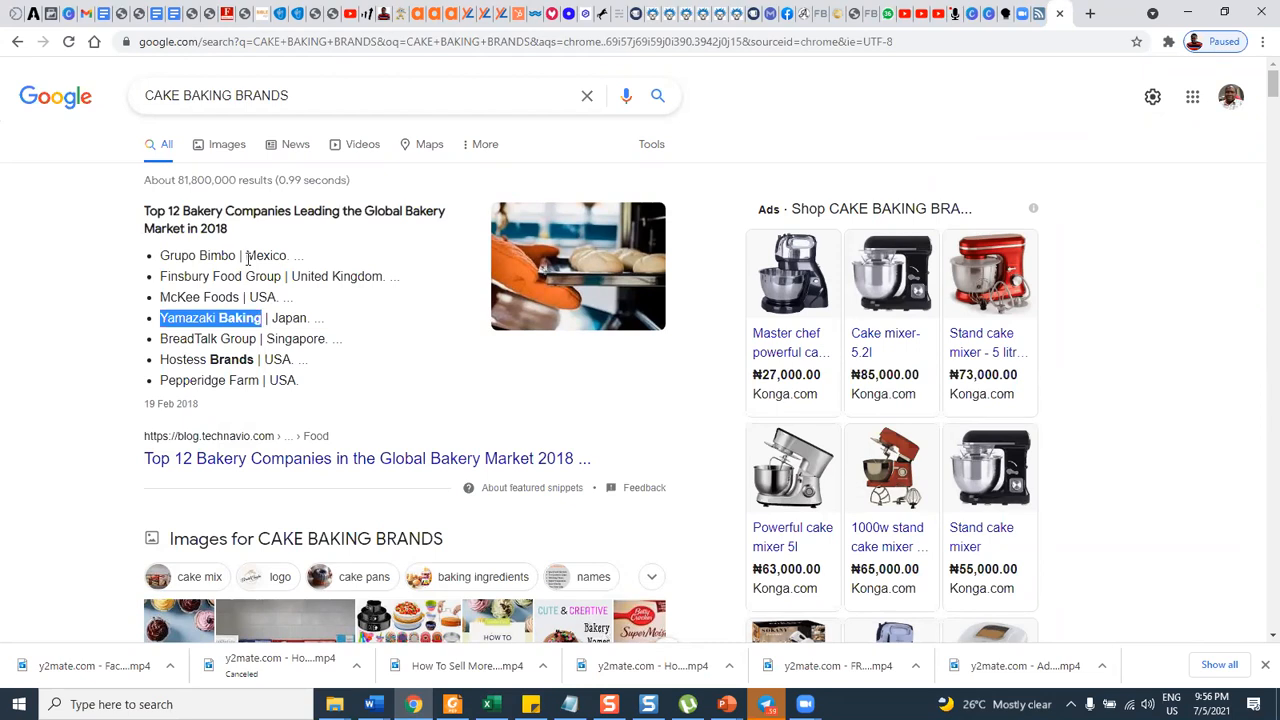
click(157, 14)
key(Return)
key(ctrl+v)
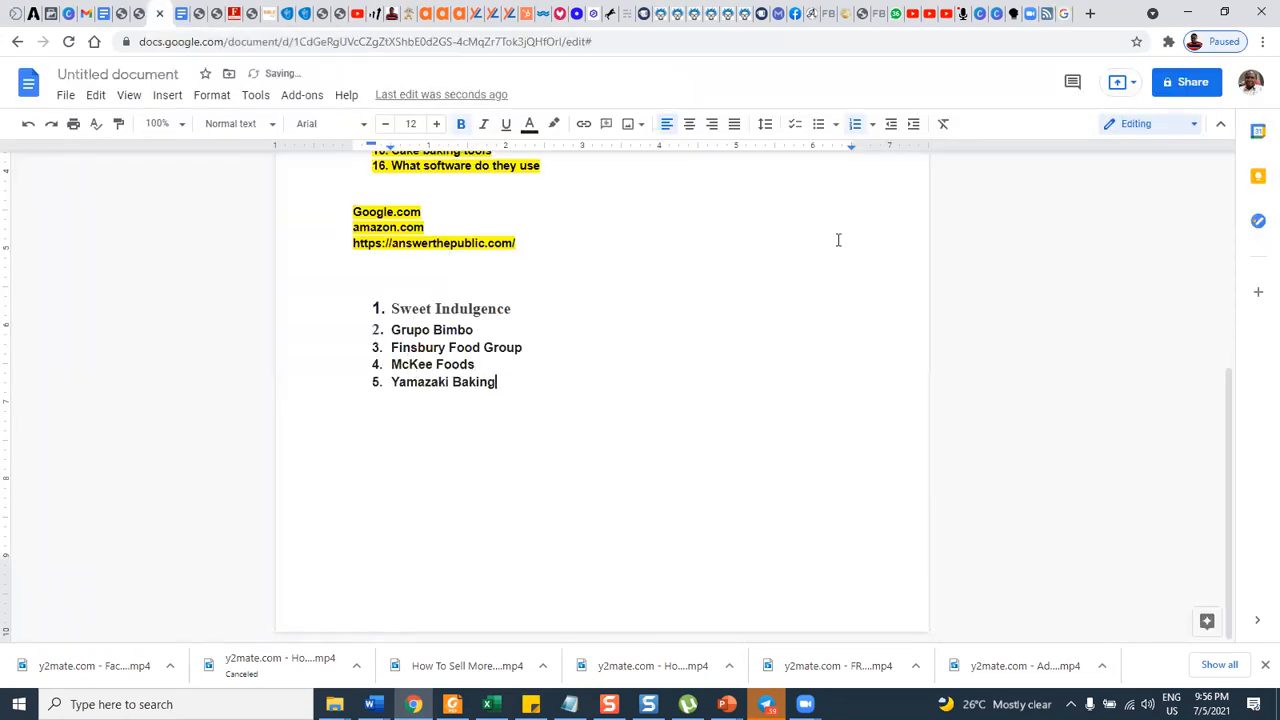
Copy "BreadTalk Group" from the Google results into the document as the sixth item of the brand list.
click(1033, 14)
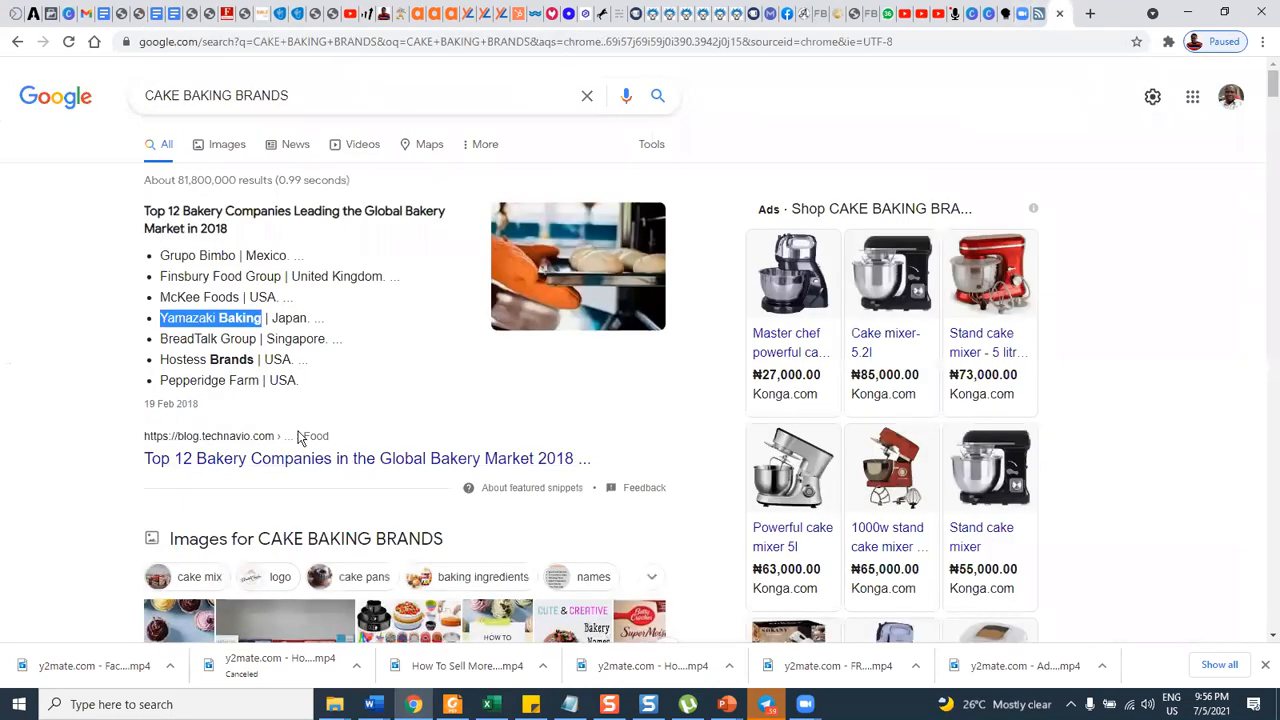
drag(162, 339, 257, 341)
key(ctrl+c)
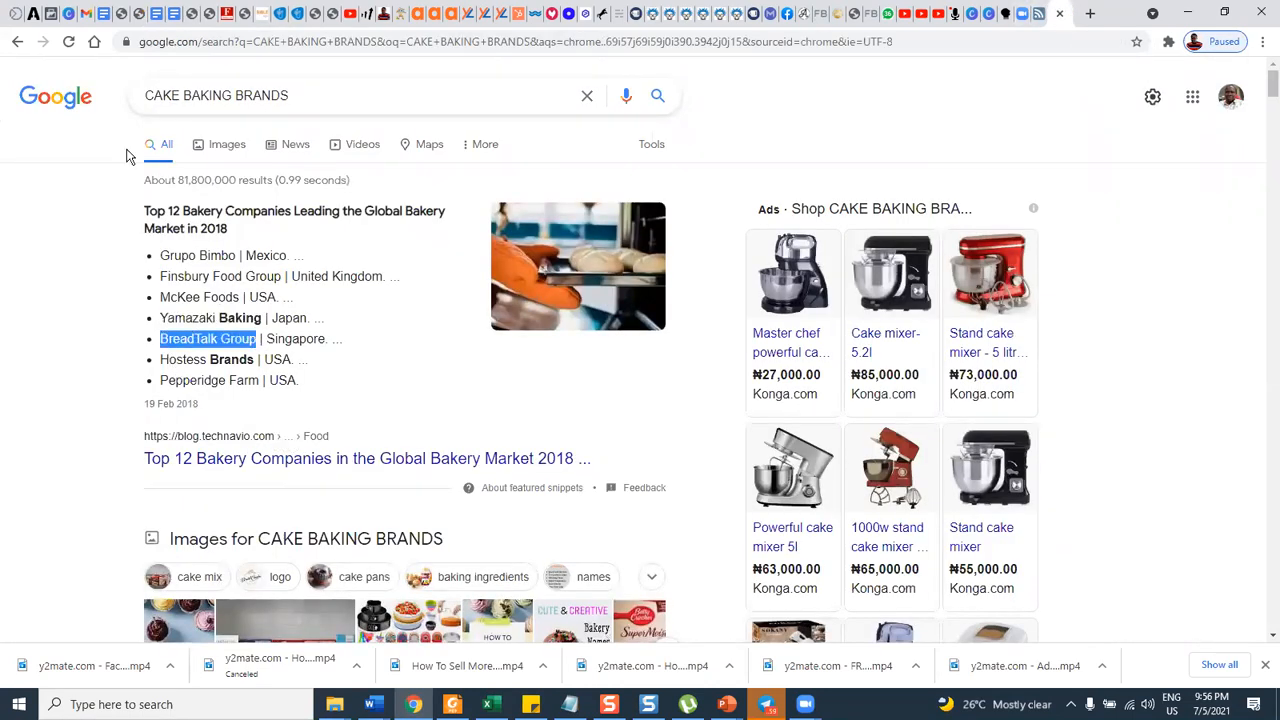
click(104, 14)
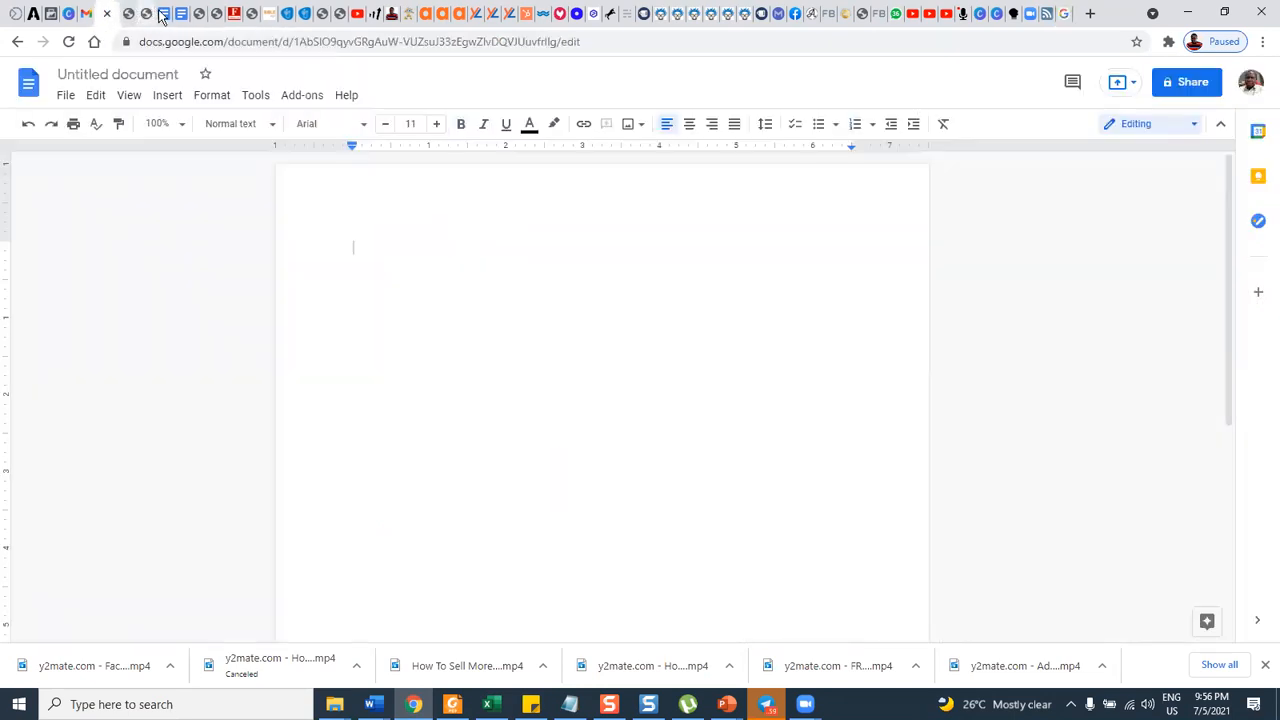
click(163, 14)
click(515, 388)
key(Return)
key(ctrl+v)
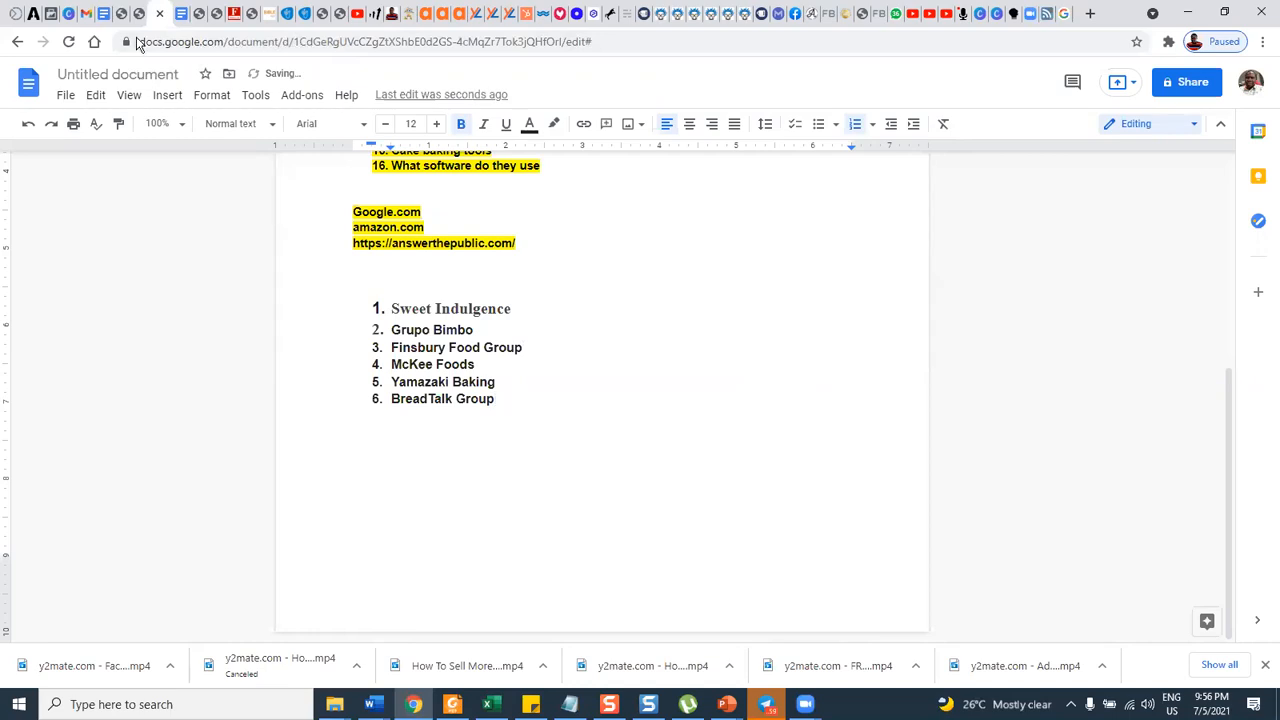
Copy "Hostess Brands" from the Google results into the document as the seventh item of the brand list.
click(1064, 13)
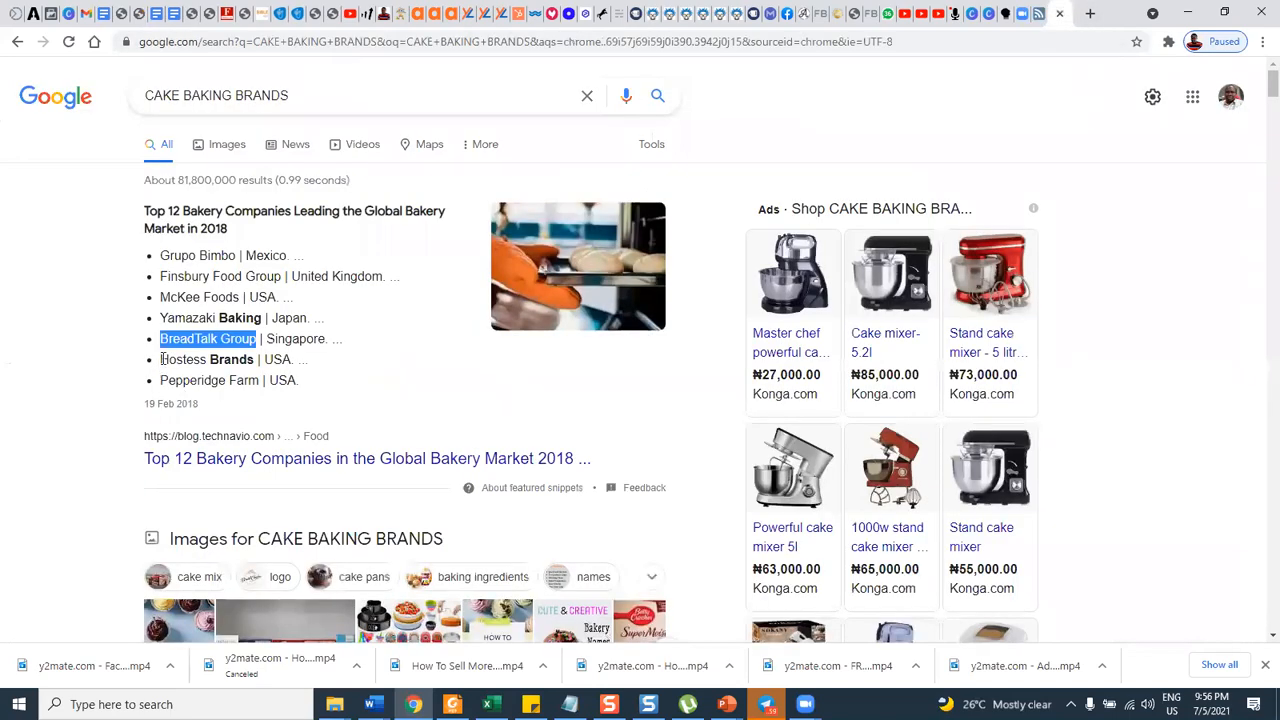
drag(161, 359, 251, 358)
key(ctrl+c)
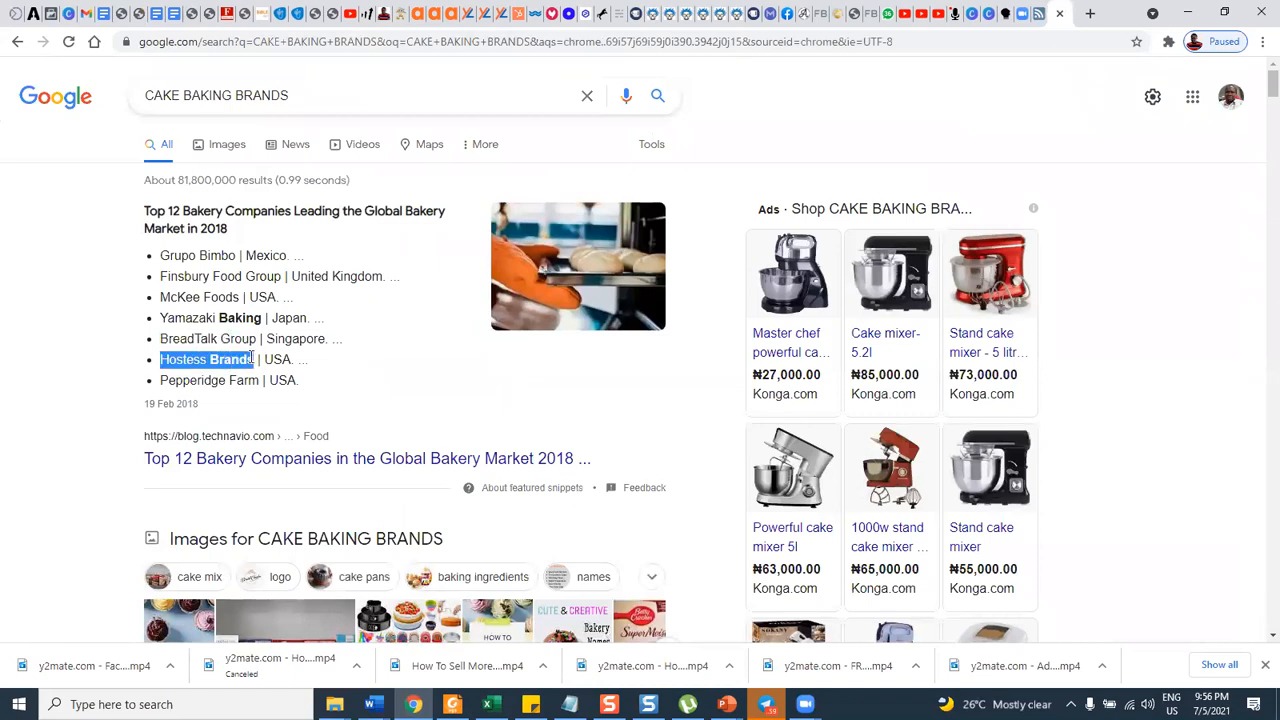
click(156, 13)
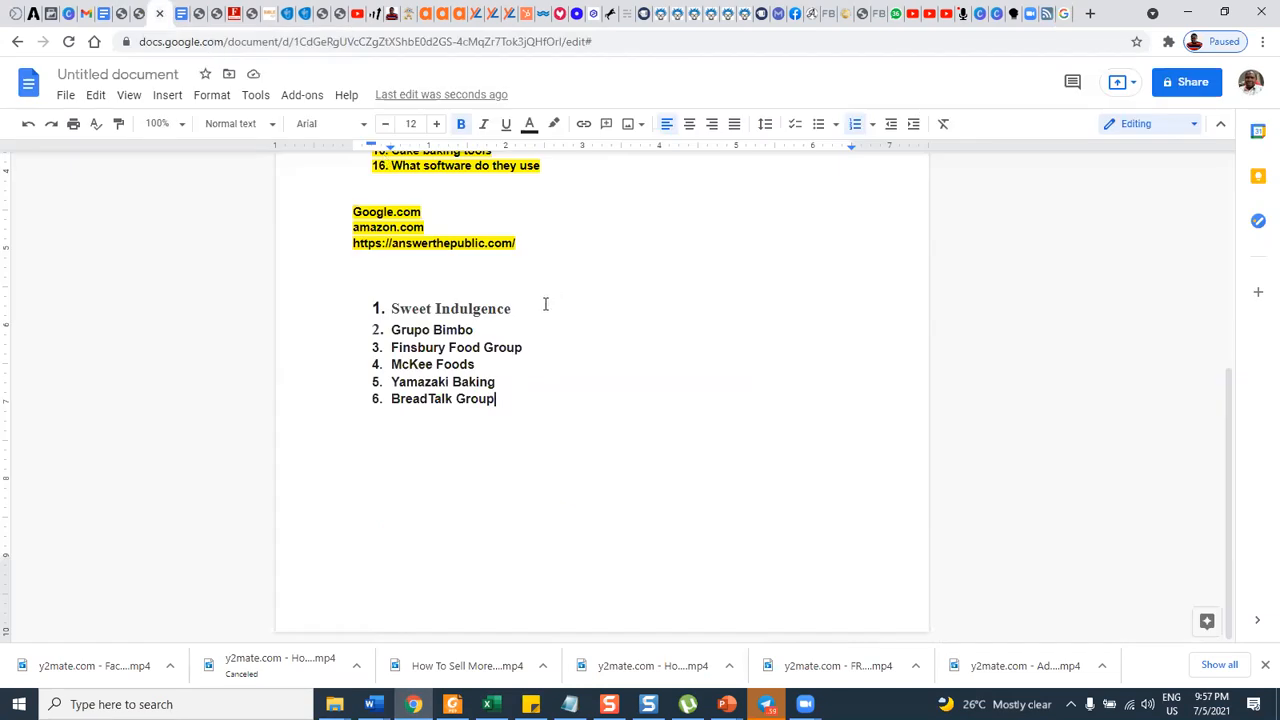
key(Return)
key(ctrl+v)
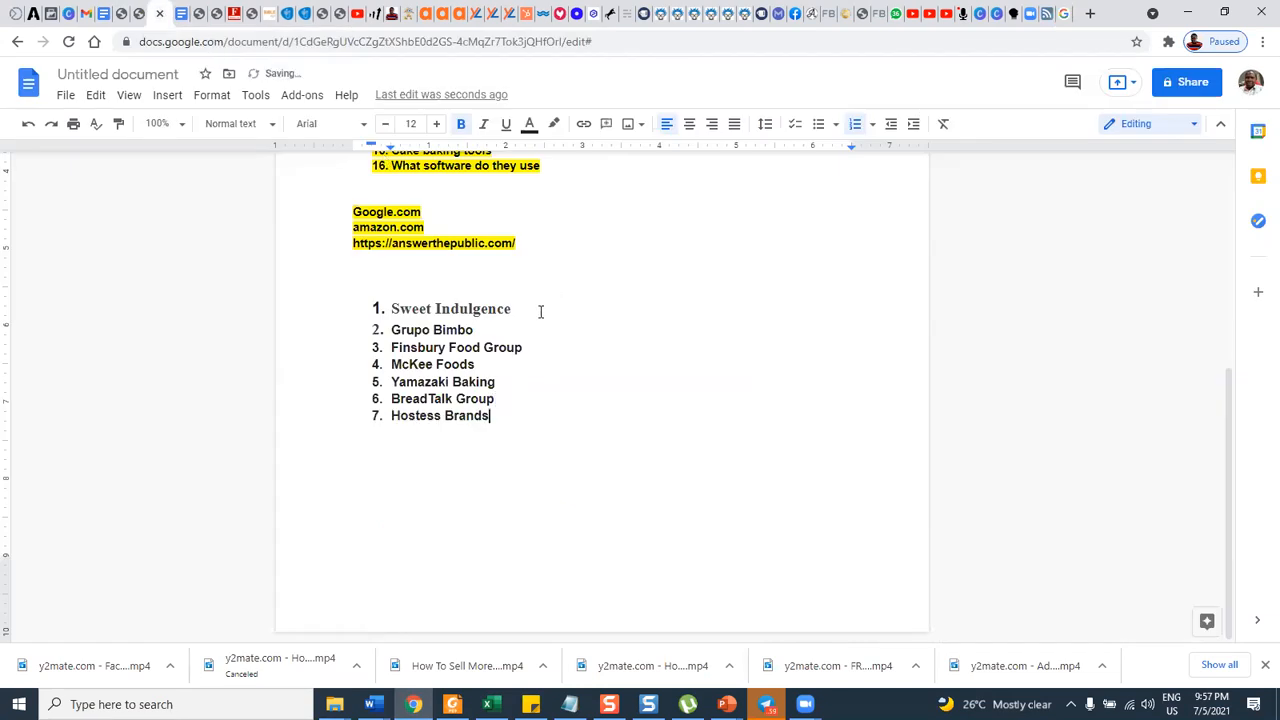
Switch to Facebook Ads Manager and add "Handbag collecting" from the "handbag" search results to the ad set's detailed targeting.
click(54, 15)
mouse_move(510, 434)
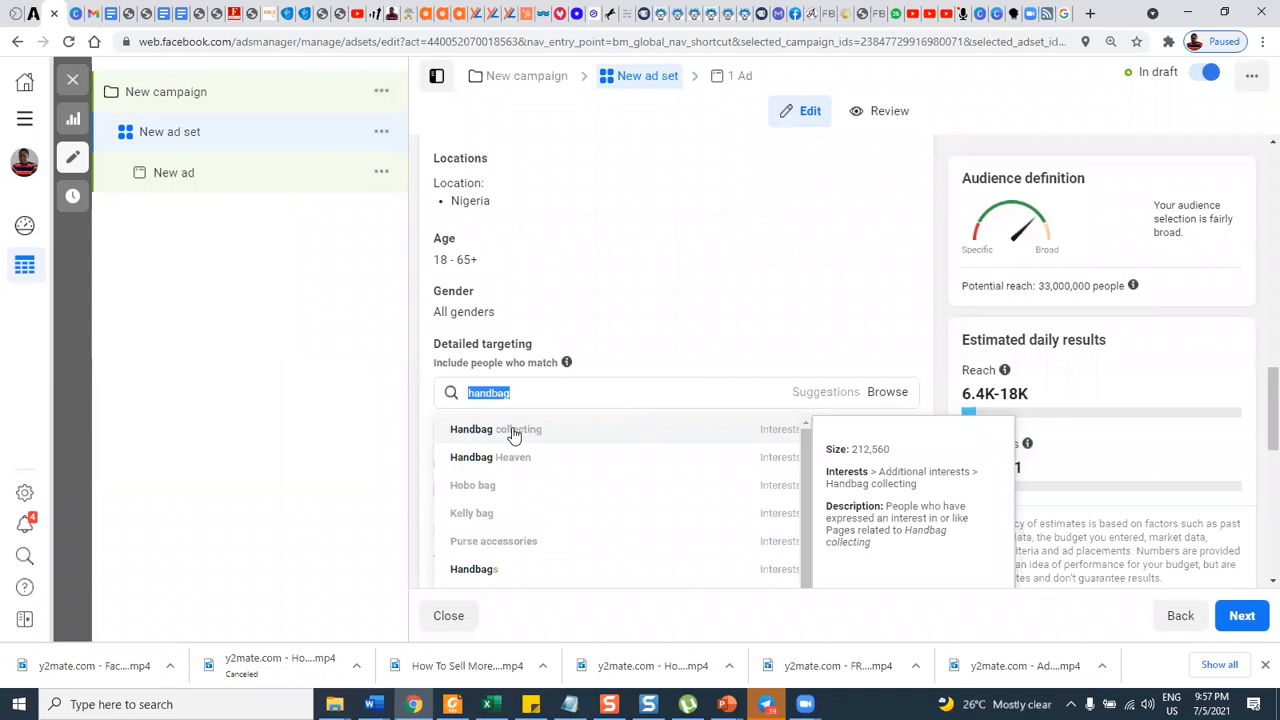
scroll(565, 464, down, 1)
scroll(566, 464, down, 3)
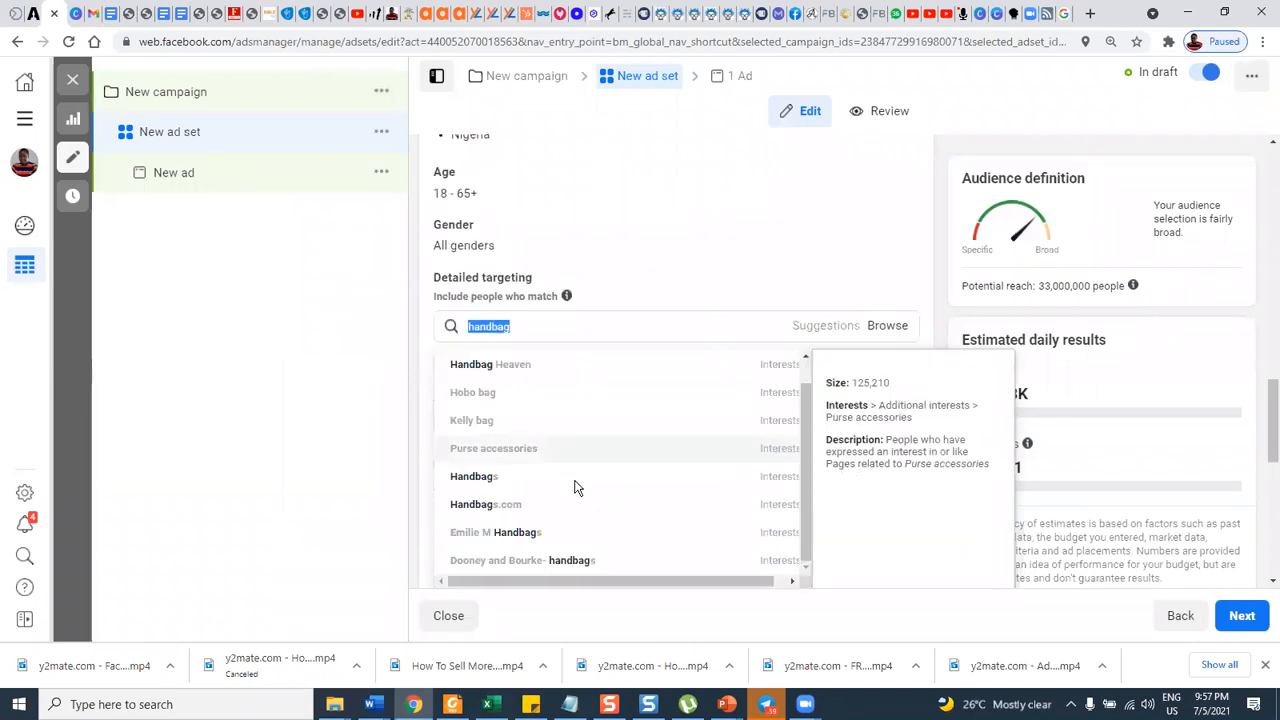
scroll(549, 423, up, 2)
scroll(545, 412, up, 1)
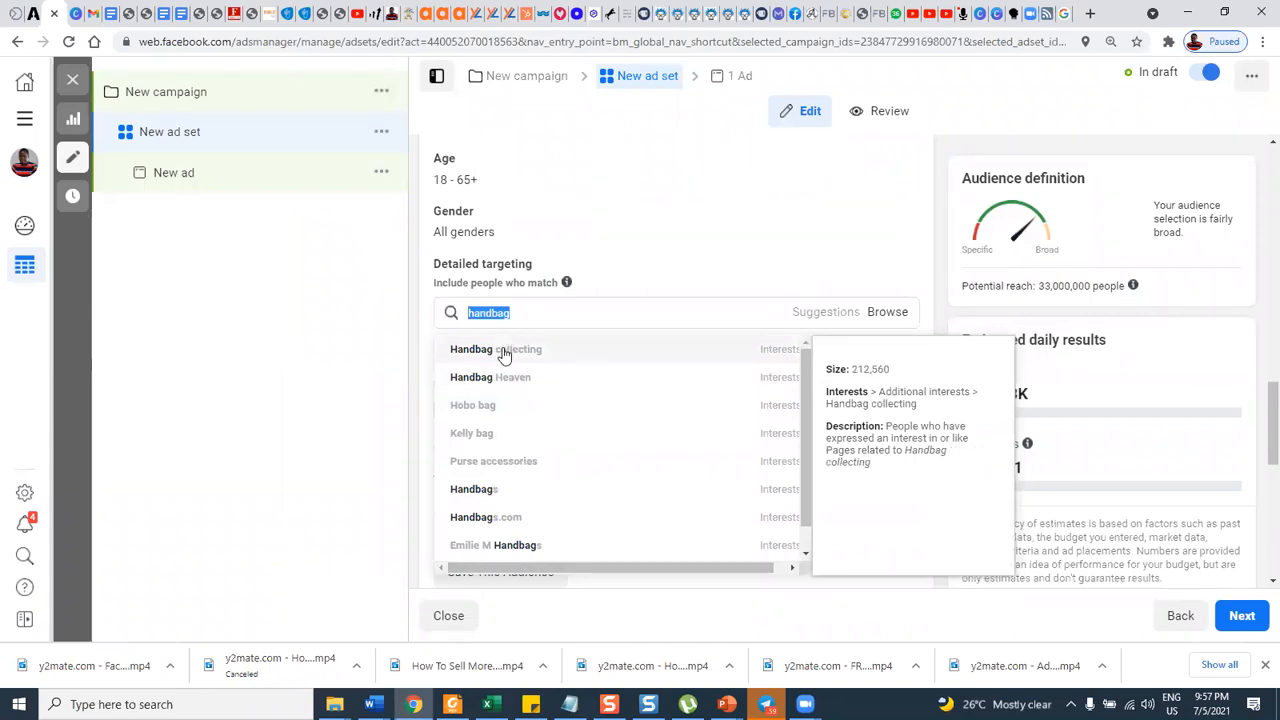
click(504, 357)
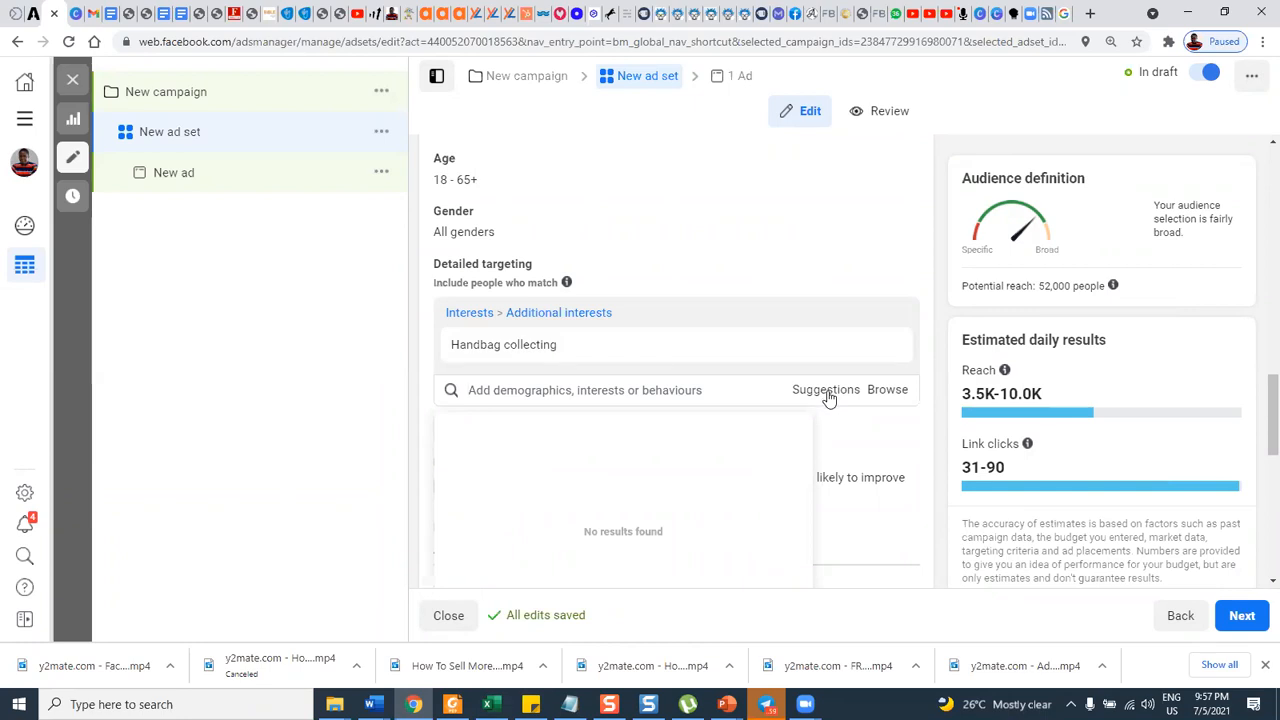
Show the suggested interests related to "Handbag collecting" and examine the size and description of the listed entries.
mouse_move(506, 357)
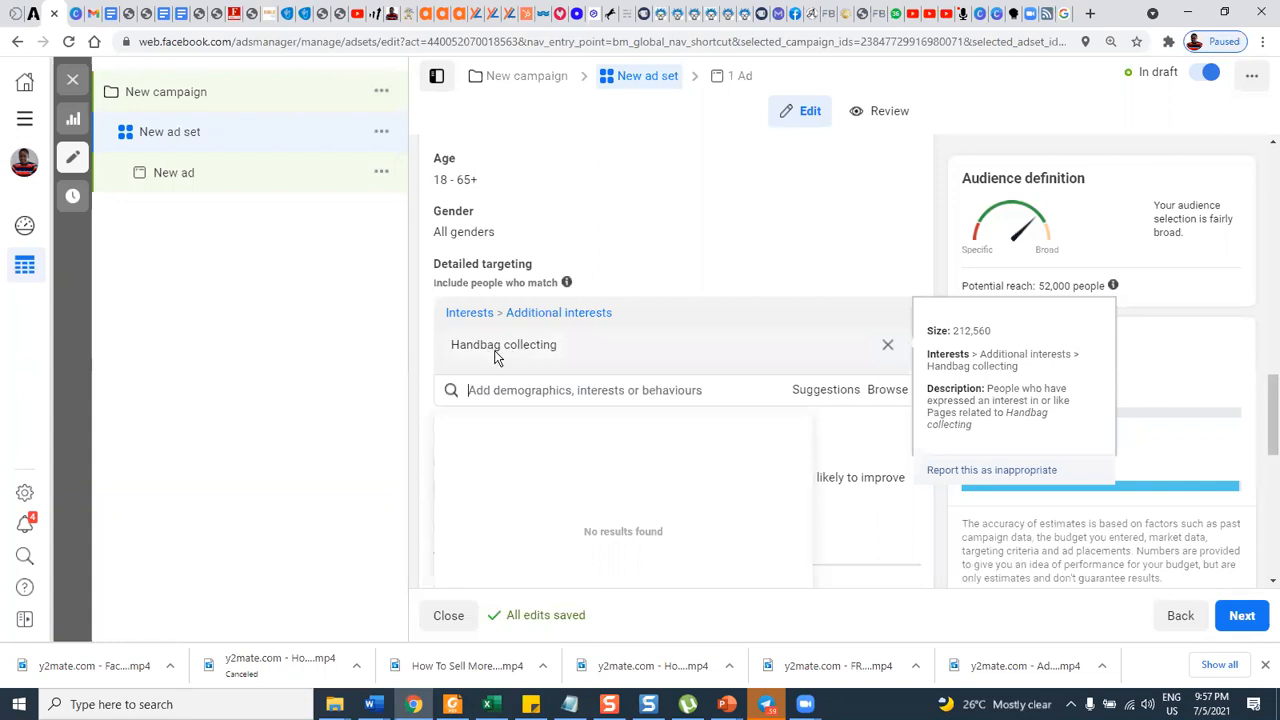
click(824, 398)
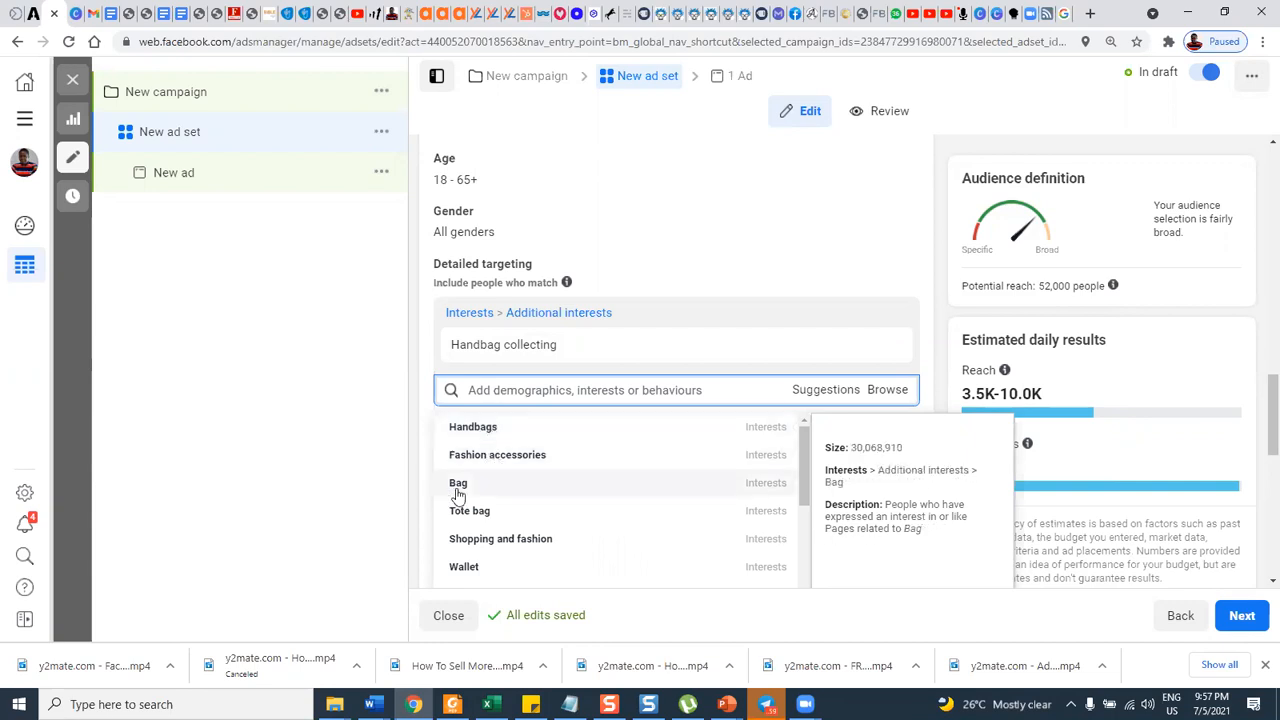
scroll(478, 492, down, 1)
scroll(480, 490, down, 1)
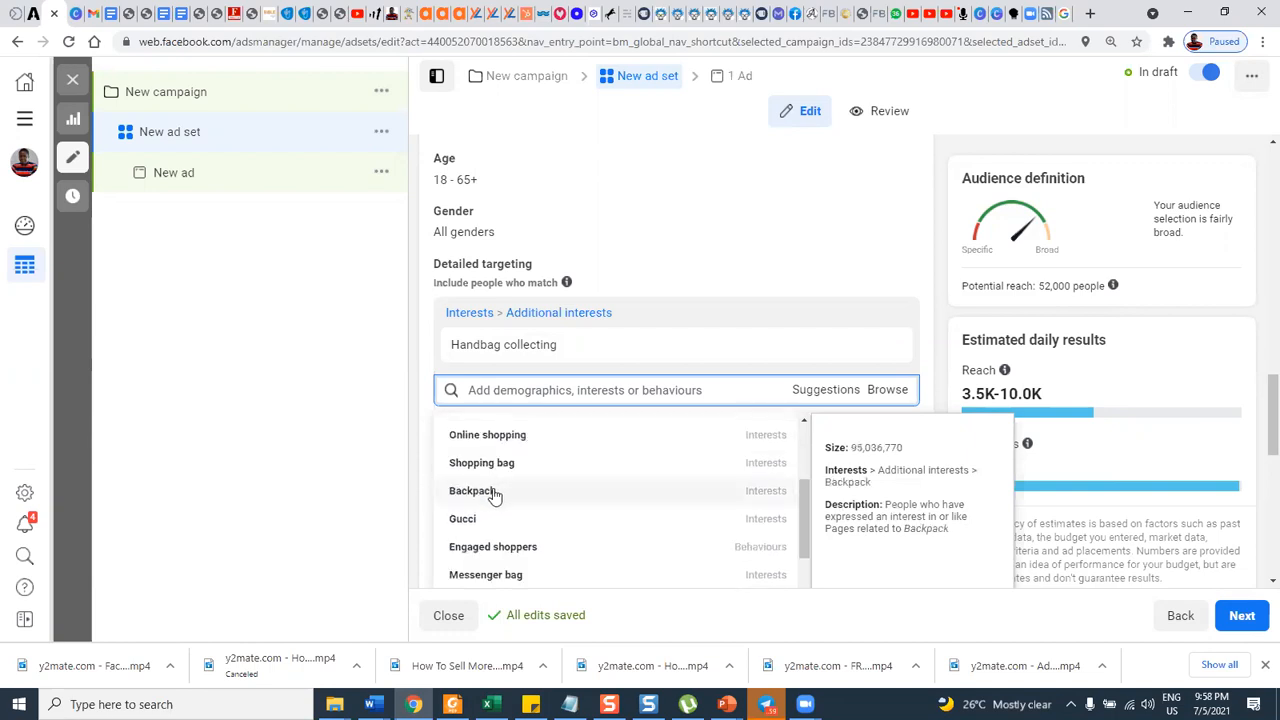
Examine the rest of the suggested interests, including bag types, shopping behaviours and brands such as Gucci and Louis Vuitton, alongside "Handbag collecting".
scroll(493, 492, down, 1)
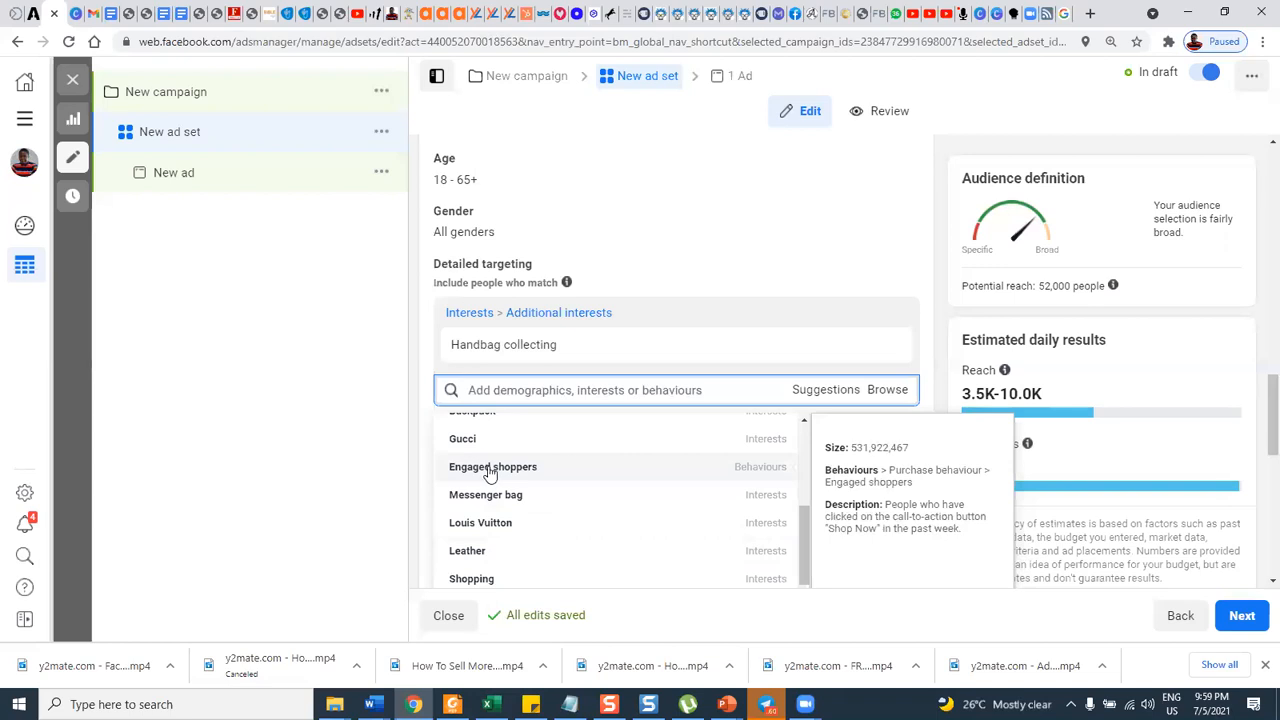
scroll(488, 472, down, 3)
scroll(491, 470, up, 5)
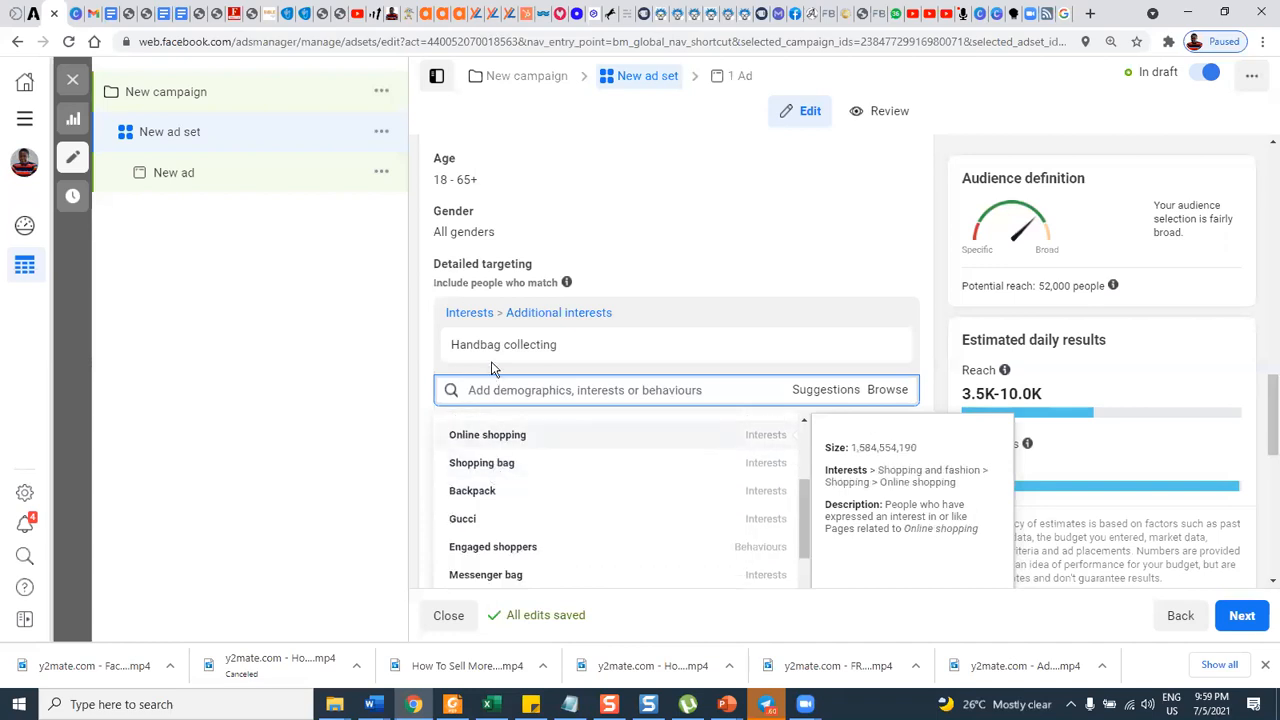
mouse_move(491, 360)
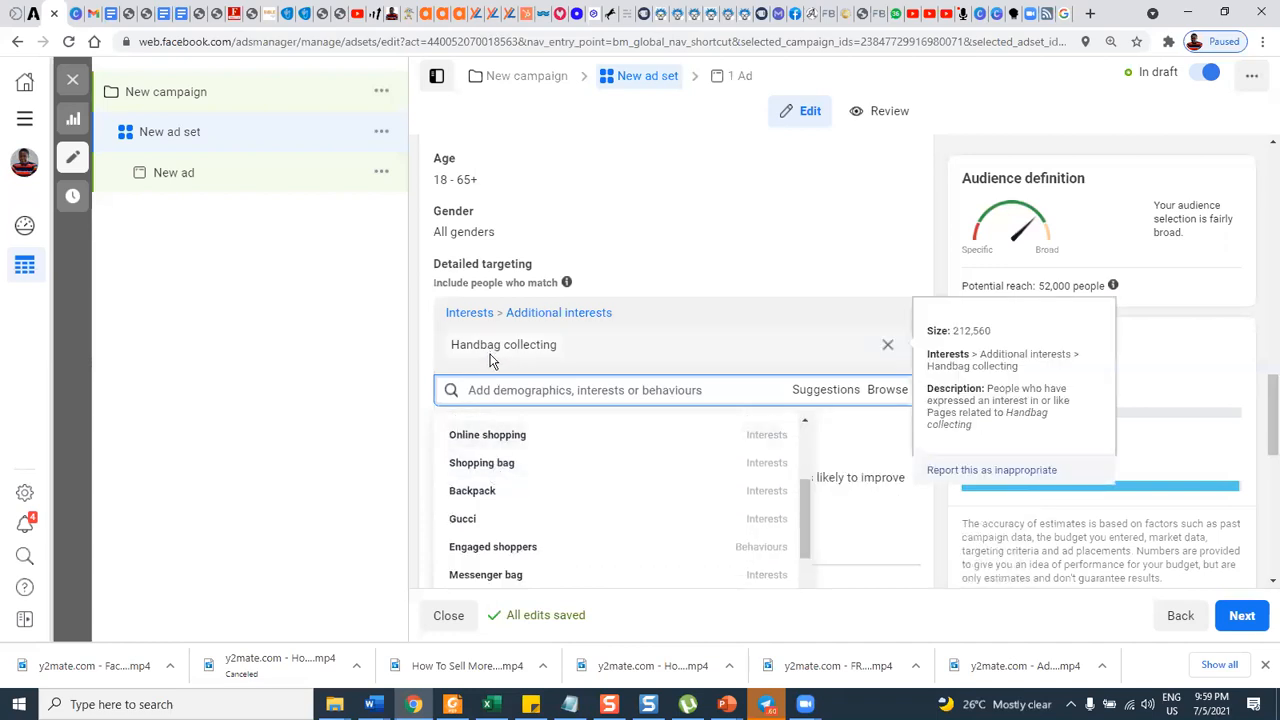
mouse_move(524, 478)
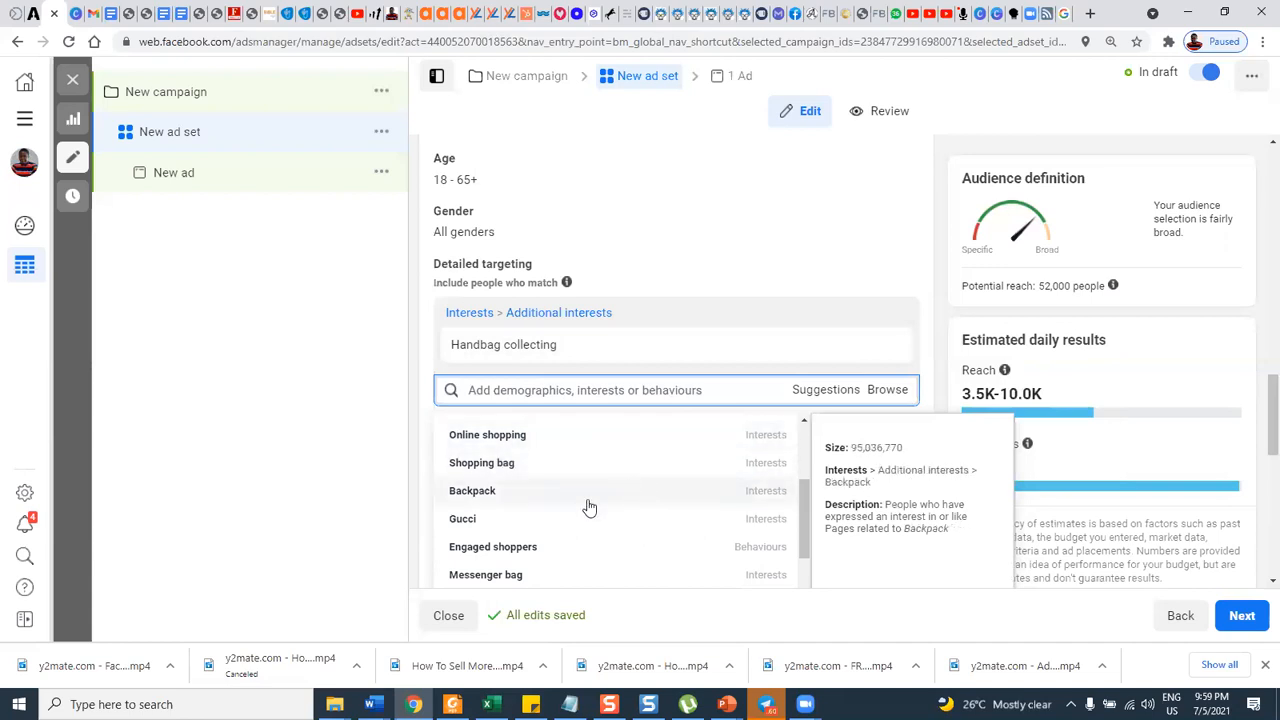
scroll(590, 508, down, 2)
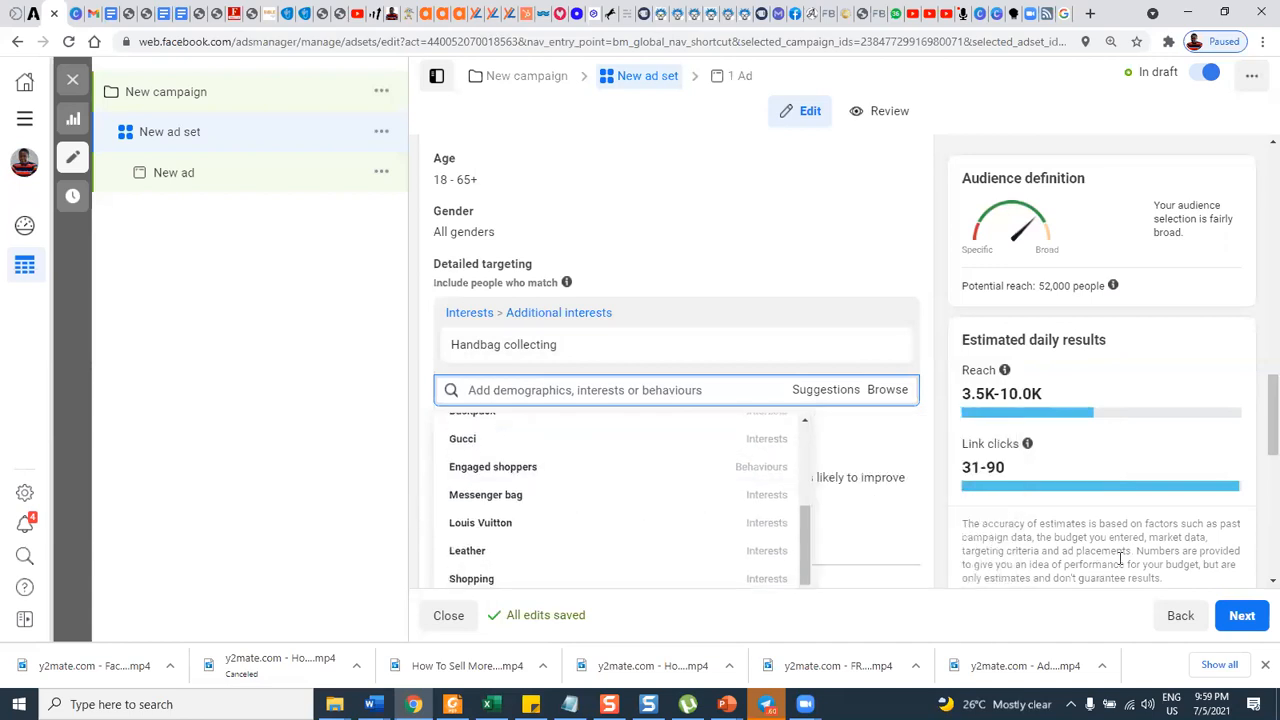
scroll(829, 240, down, 1)
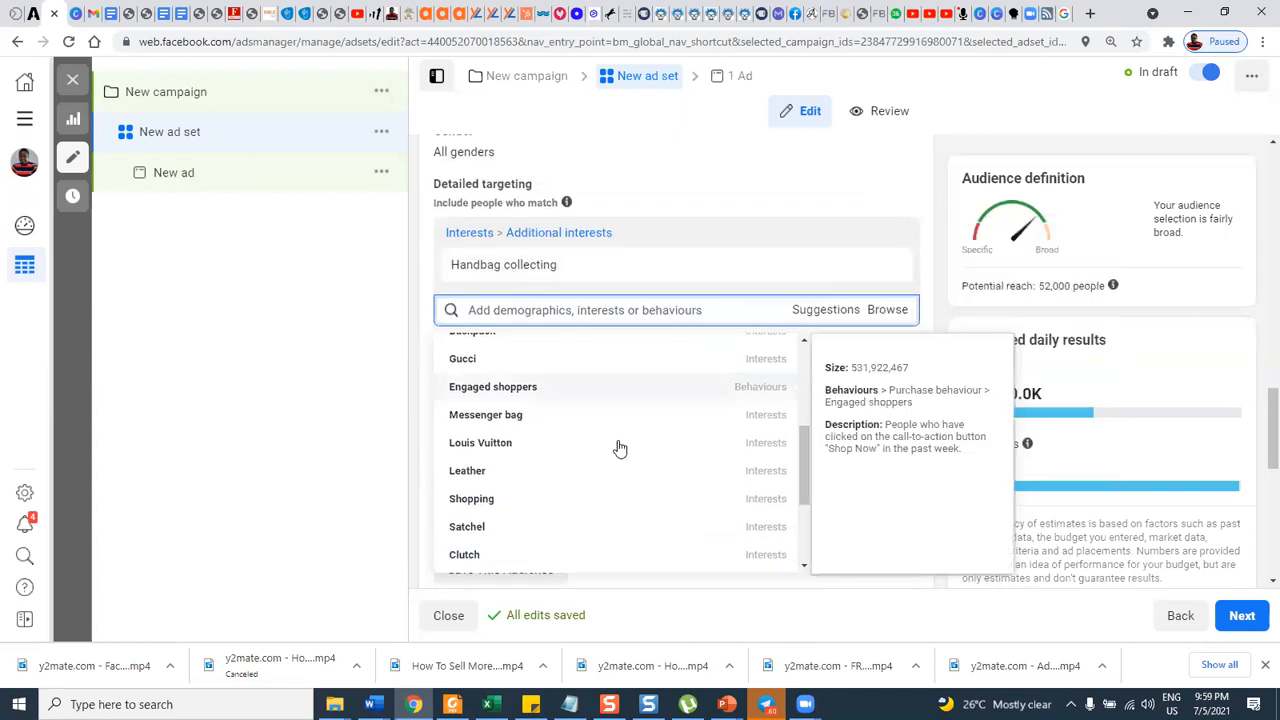
scroll(622, 449, down, 2)
scroll(640, 446, up, 2)
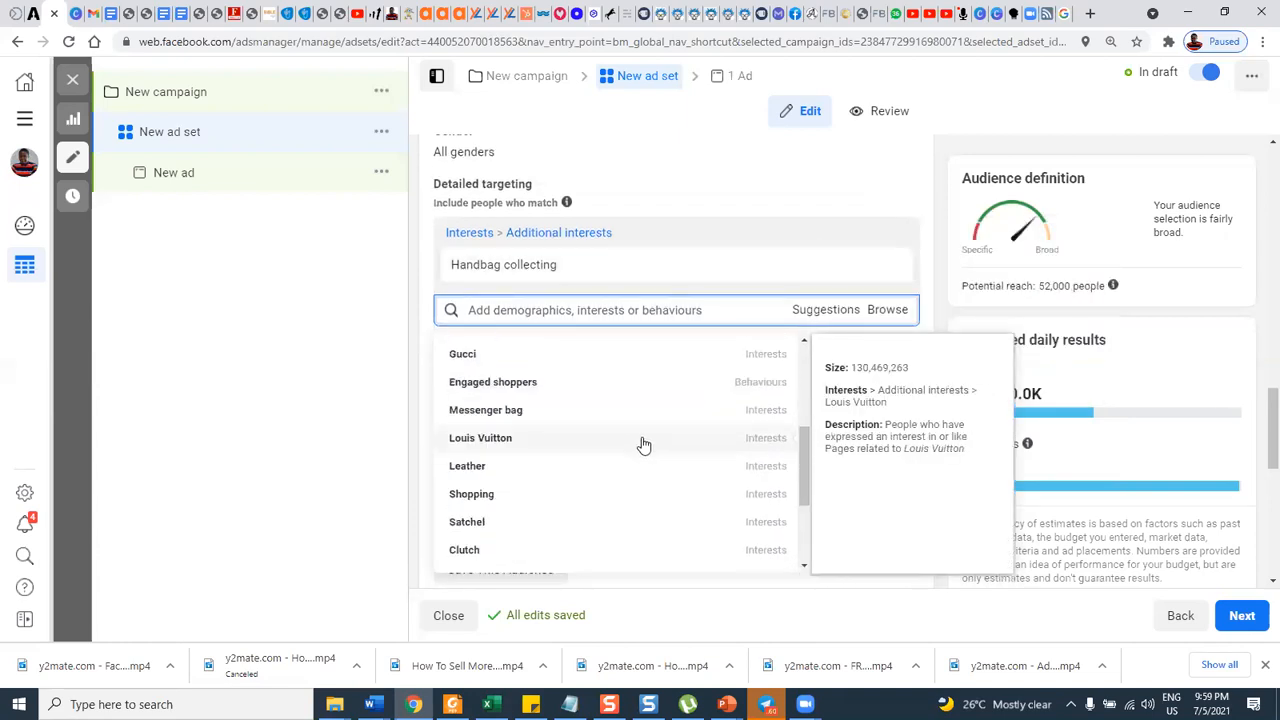
scroll(643, 445, up, 3)
scroll(634, 434, up, 3)
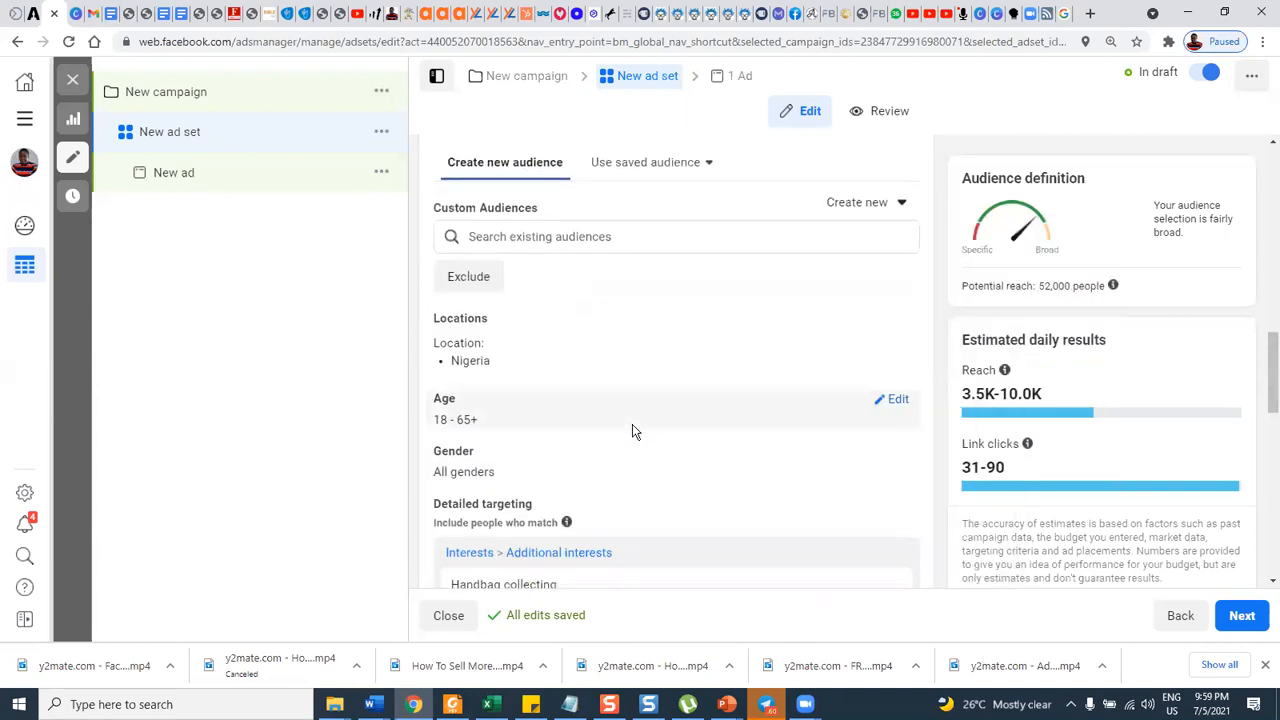
scroll(632, 431, down, 2)
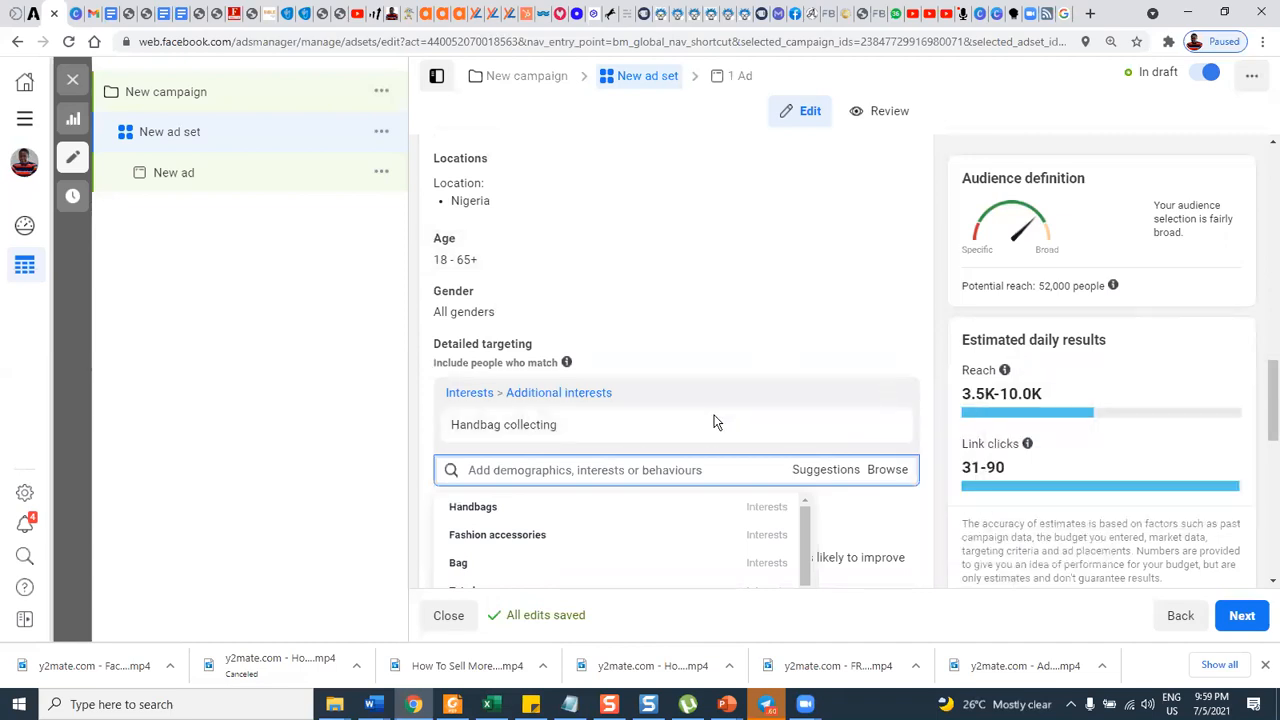
mouse_move(706, 422)
scroll(665, 470, down, 1)
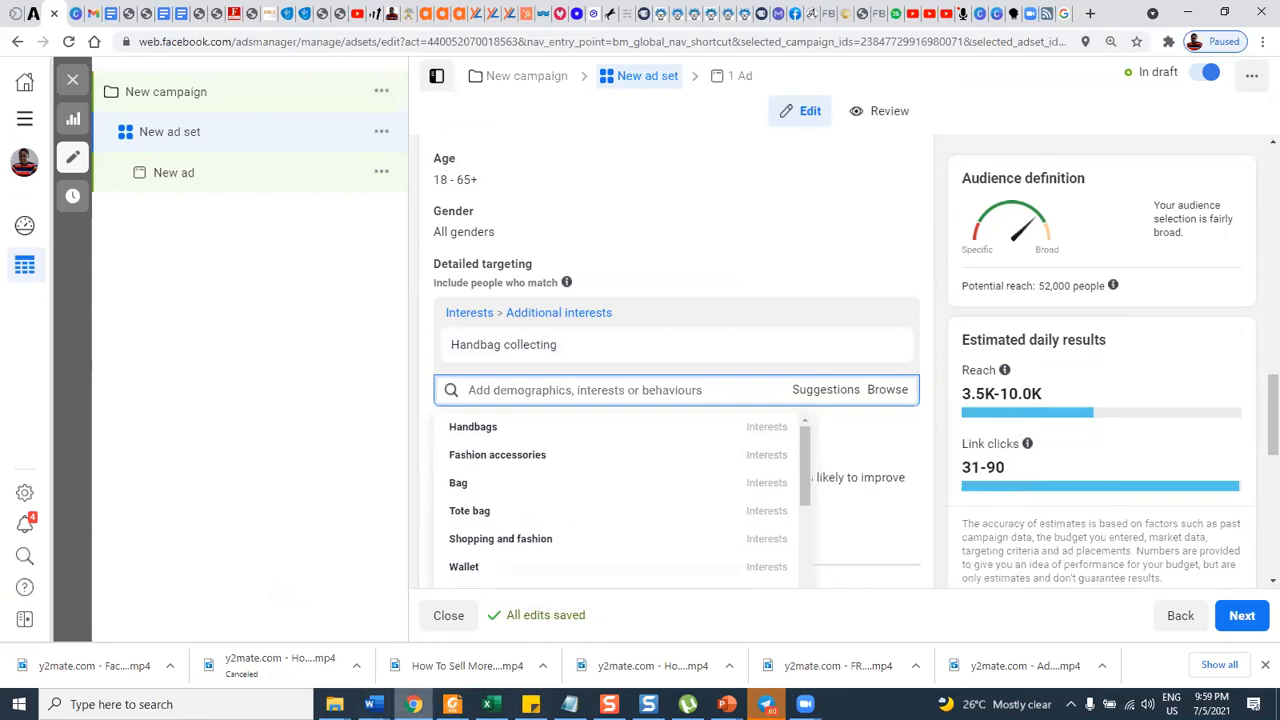
Switch to the cake decoration keyword document and select the second search keyword, "CAKE TV SHOWS in Nigeria".
click(415, 704)
click(413, 704)
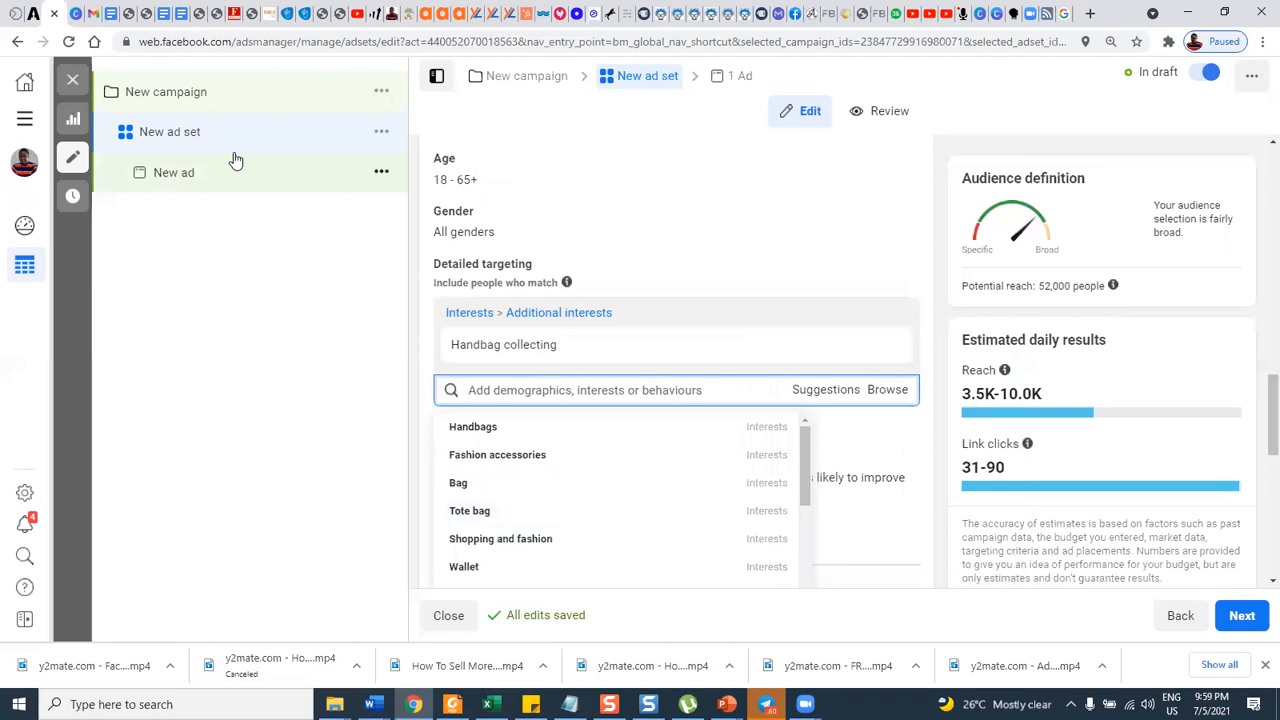
click(163, 14)
scroll(440, 230, up, 5)
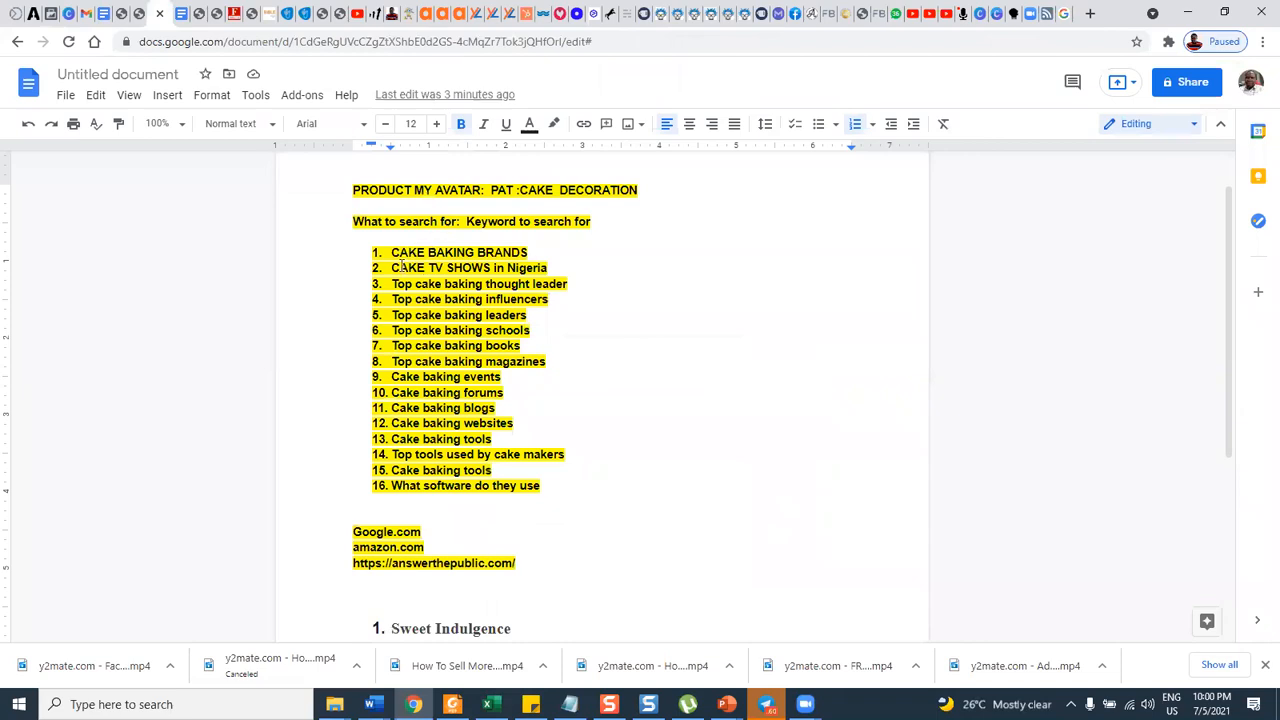
drag(446, 270, 559, 267)
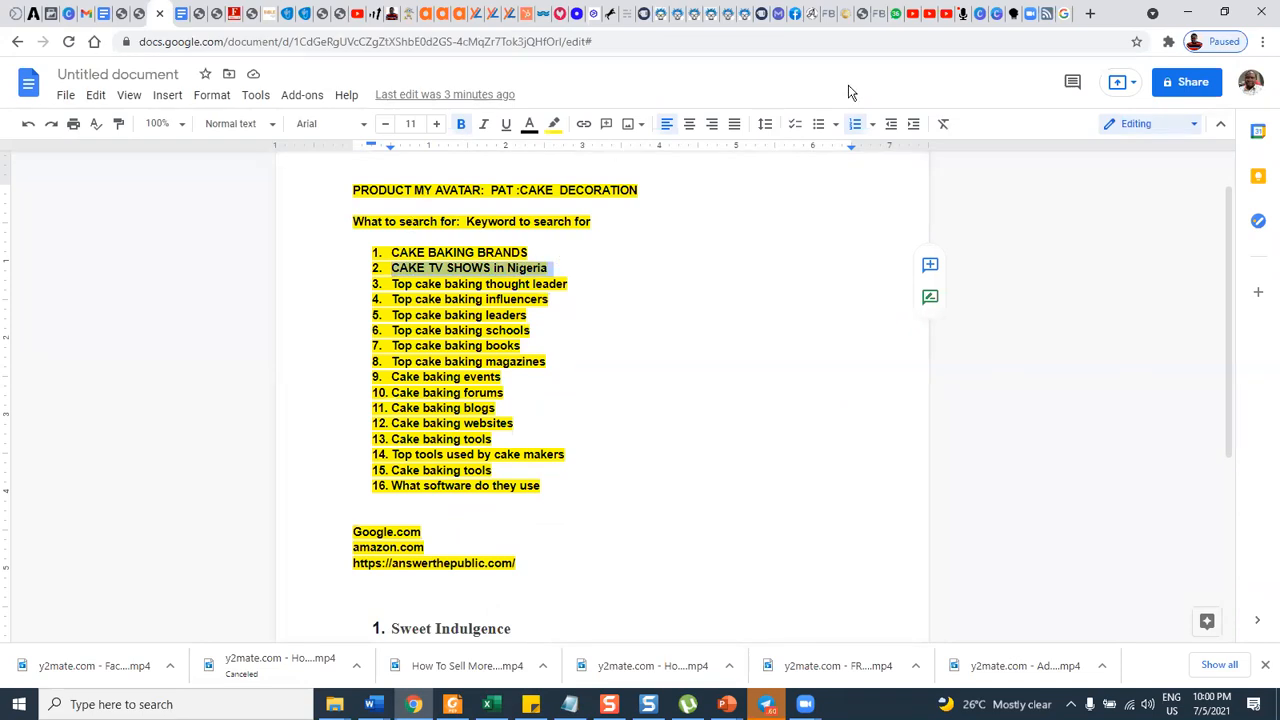
Return to the Google results for "CAKE BAKING BRANDS" and select "Pepperidge Farm" in the bakery companies list.
click(1063, 13)
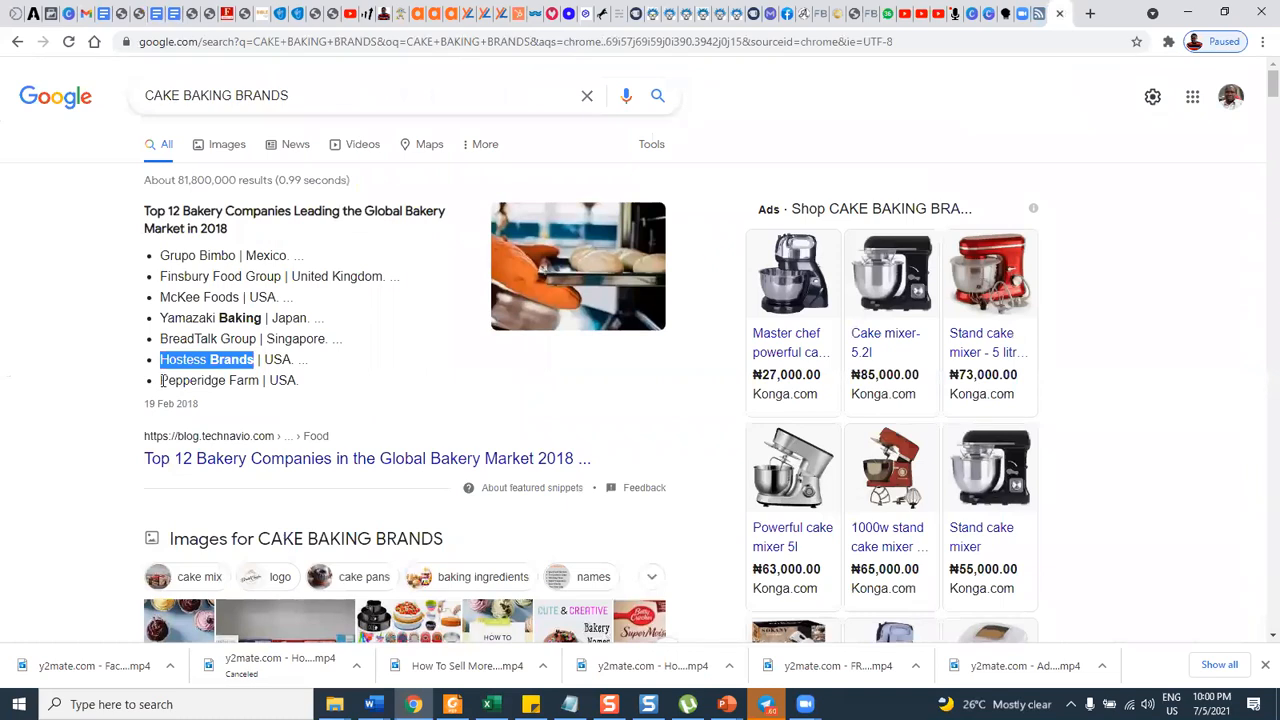
drag(161, 380, 262, 380)
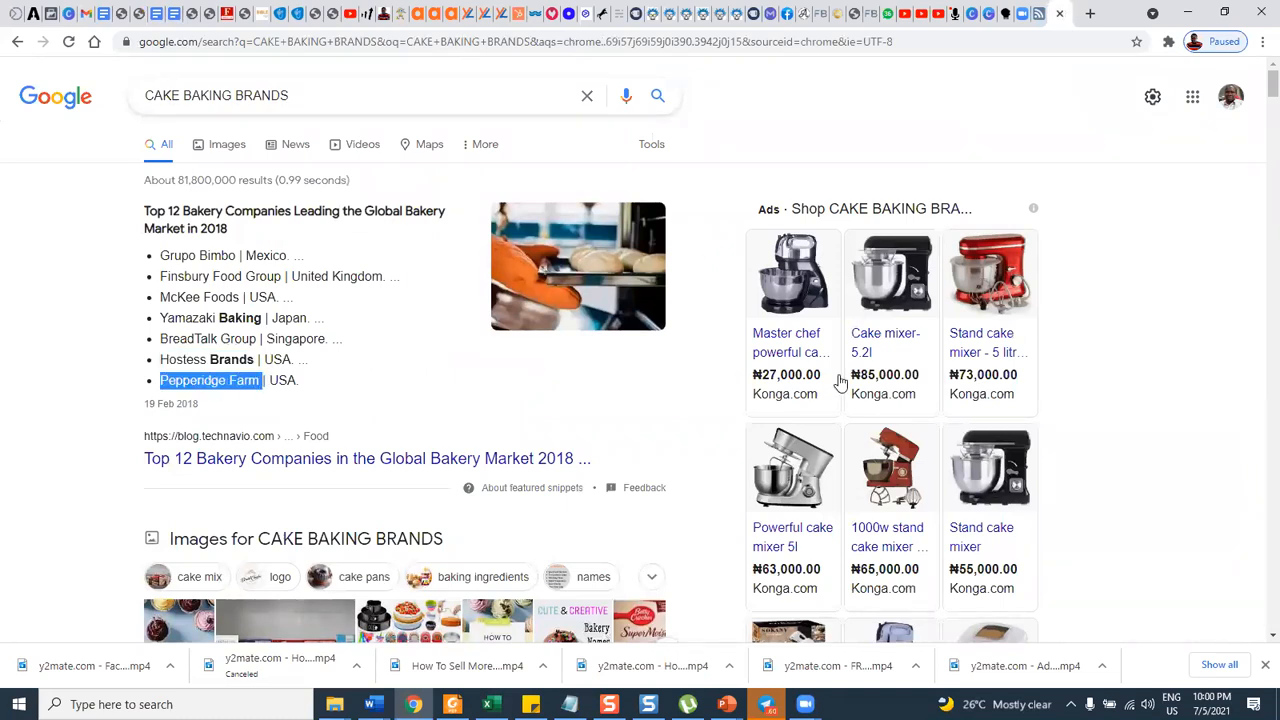
mouse_move(809, 318)
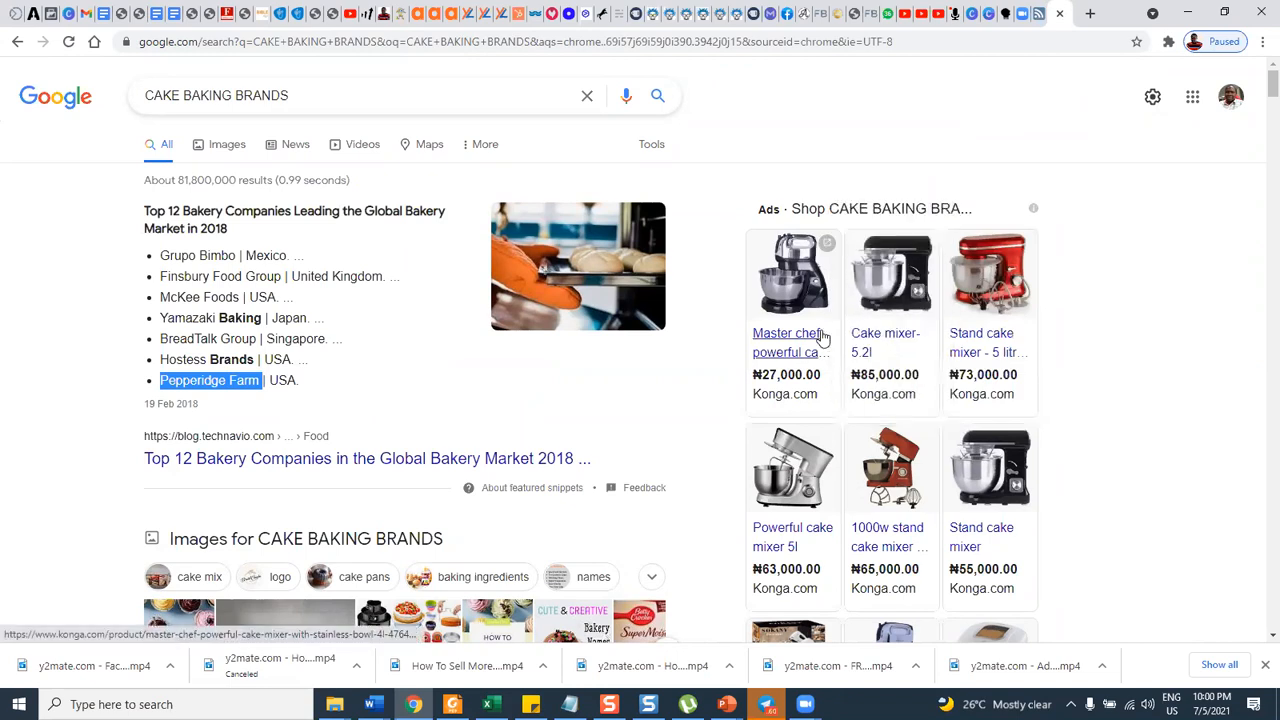
Copy the result title "Wilton Cake Decorating & Recipes" from Google into the document as the eighth item of the brand list.
scroll(659, 391, down, 2)
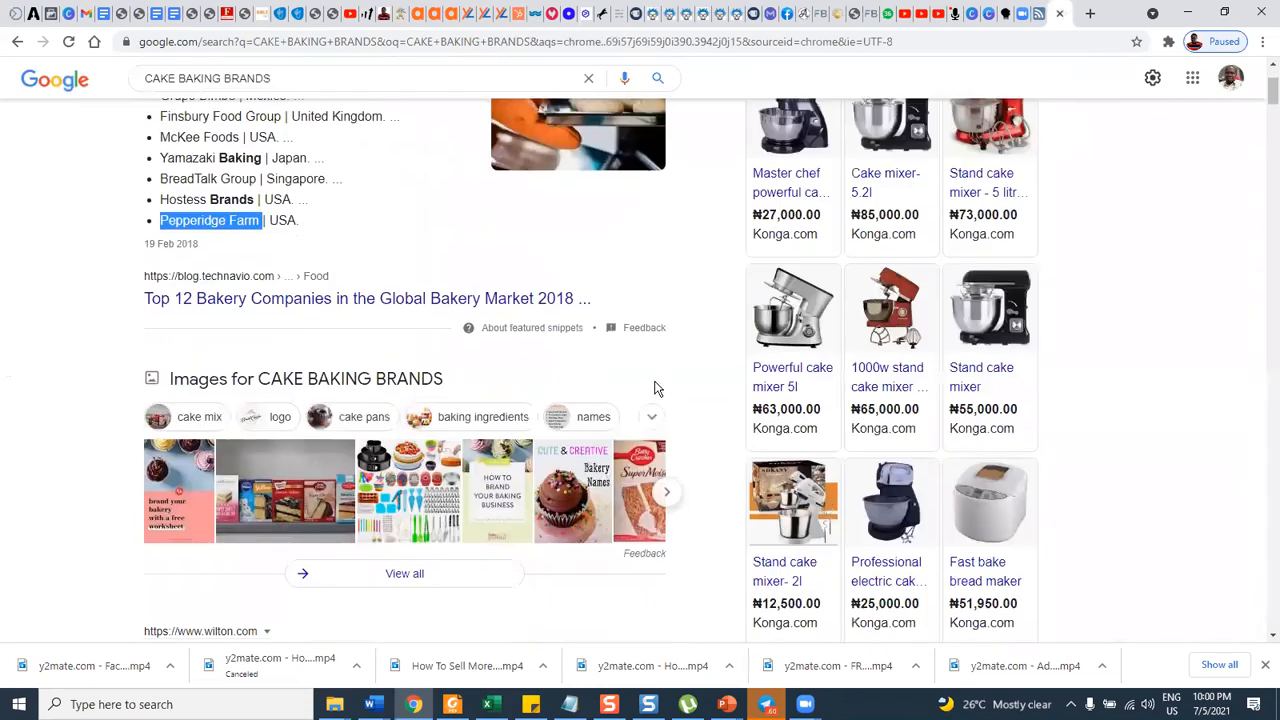
scroll(659, 378, down, 1)
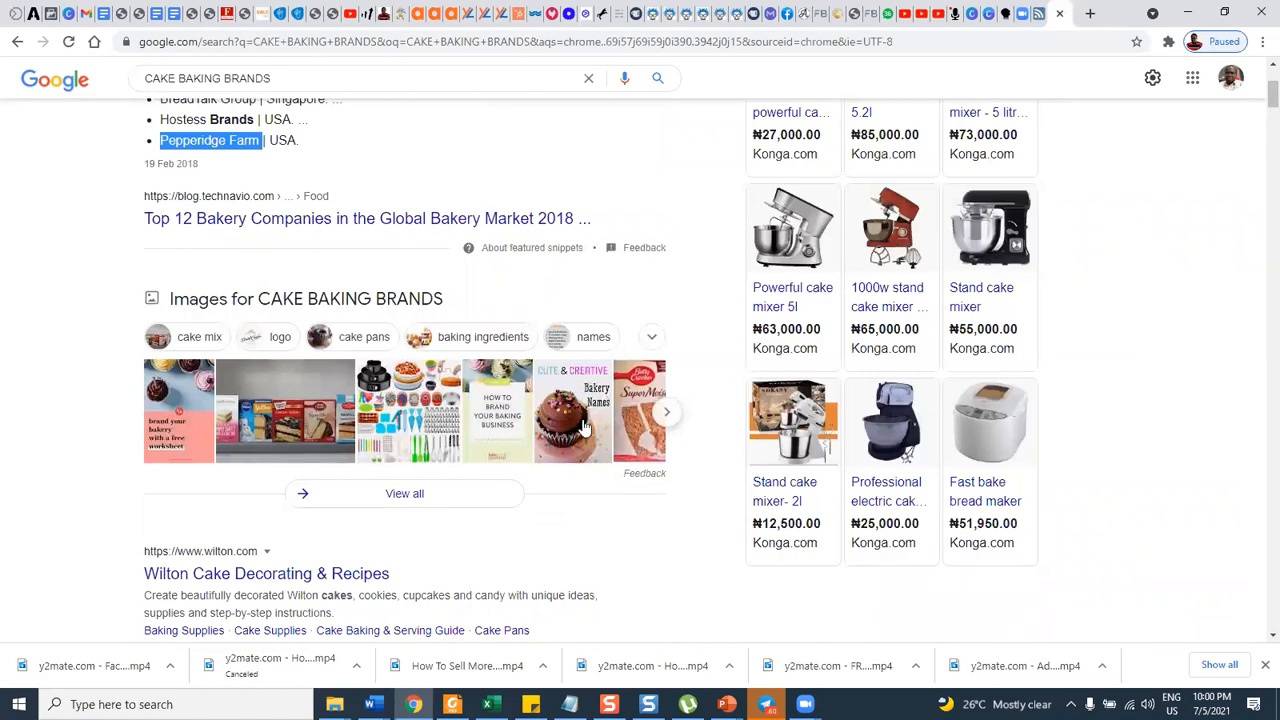
scroll(585, 436, down, 2)
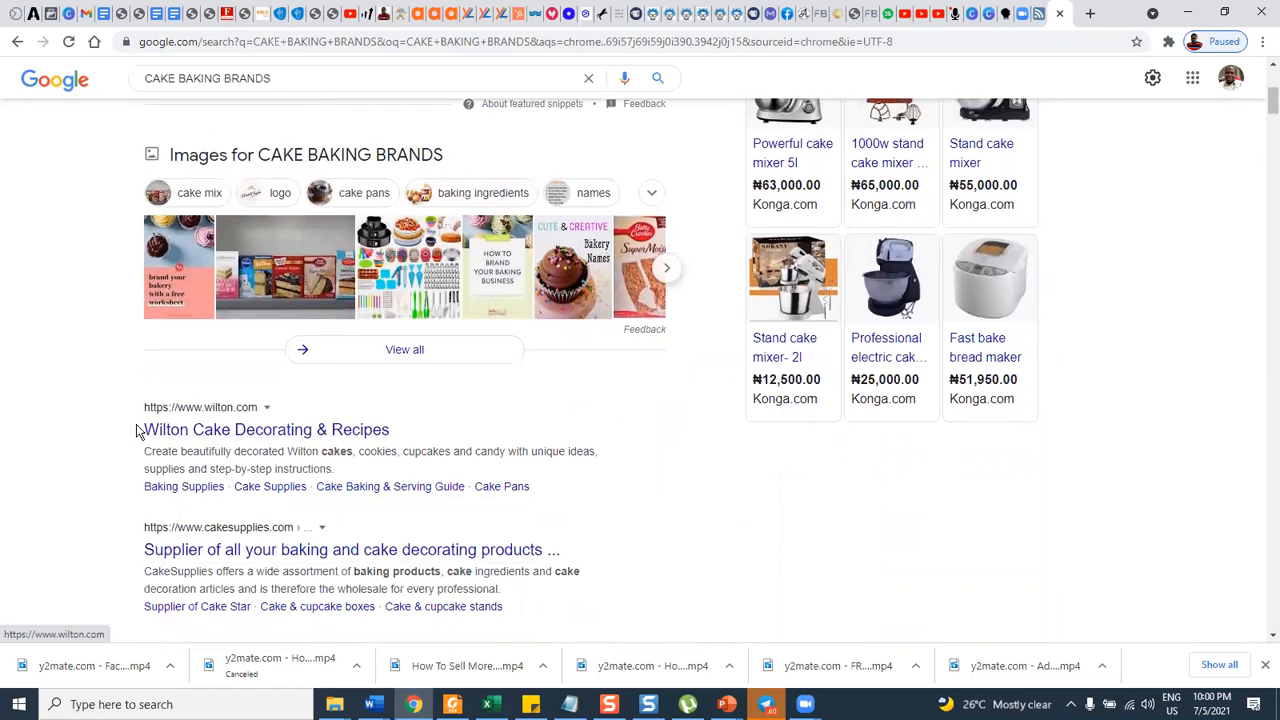
drag(142, 430, 440, 433)
key(ctrl+c)
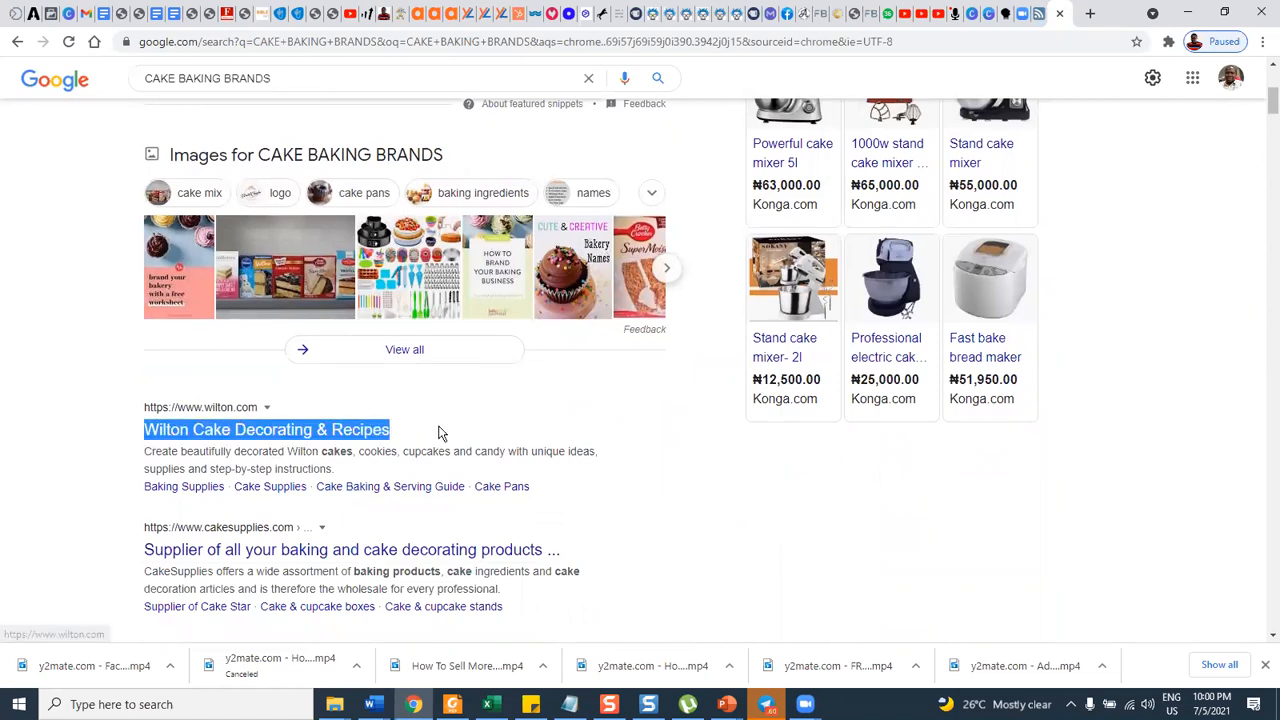
click(156, 14)
scroll(496, 311, down, 3)
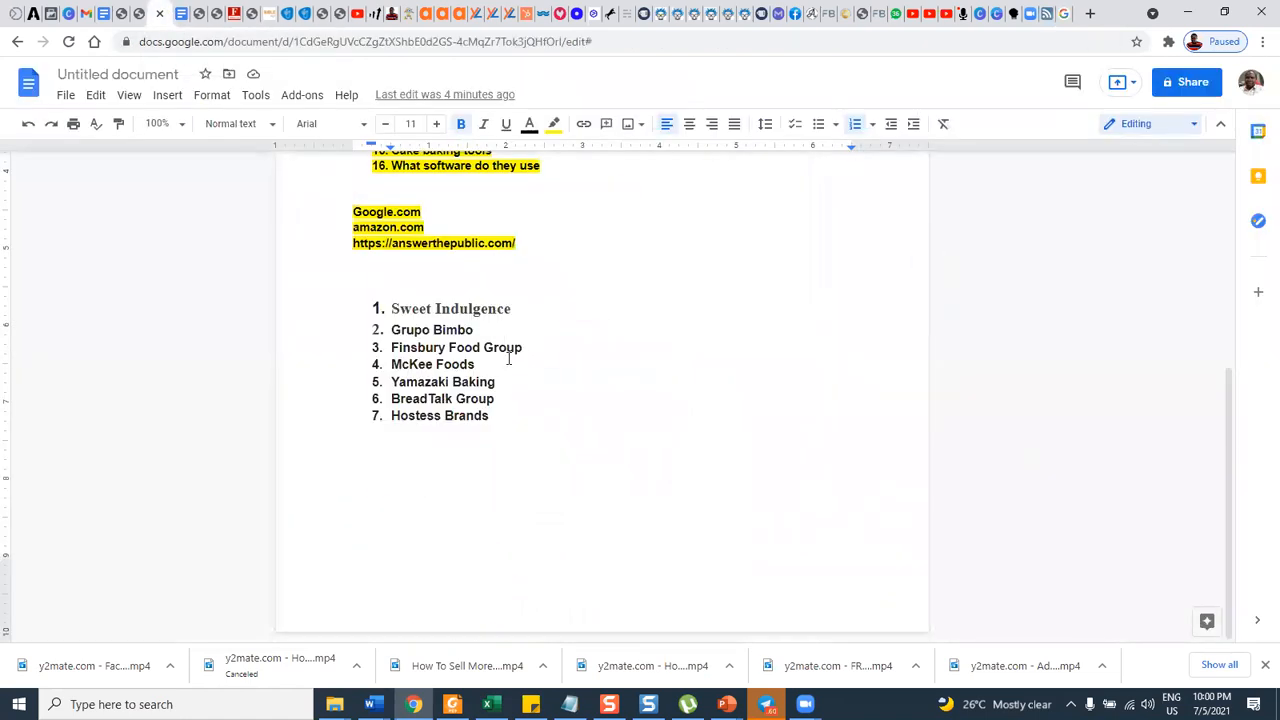
click(508, 419)
key(Return)
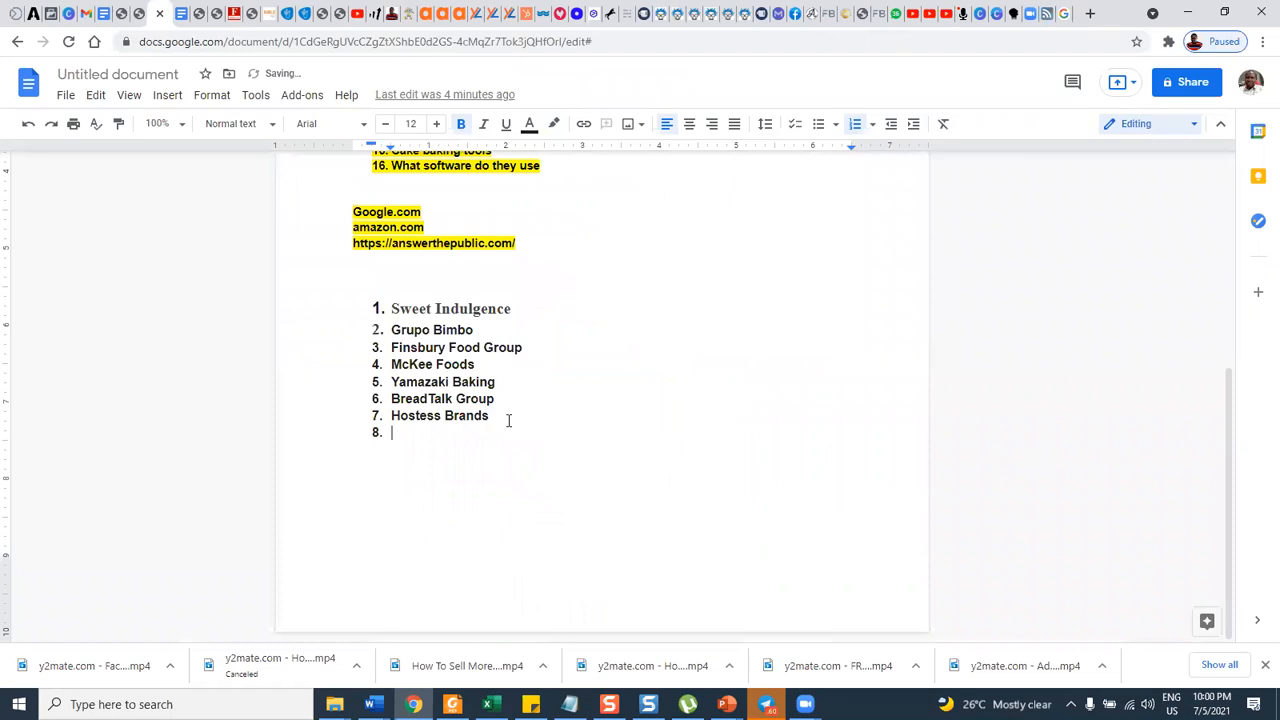
key(ctrl+v)
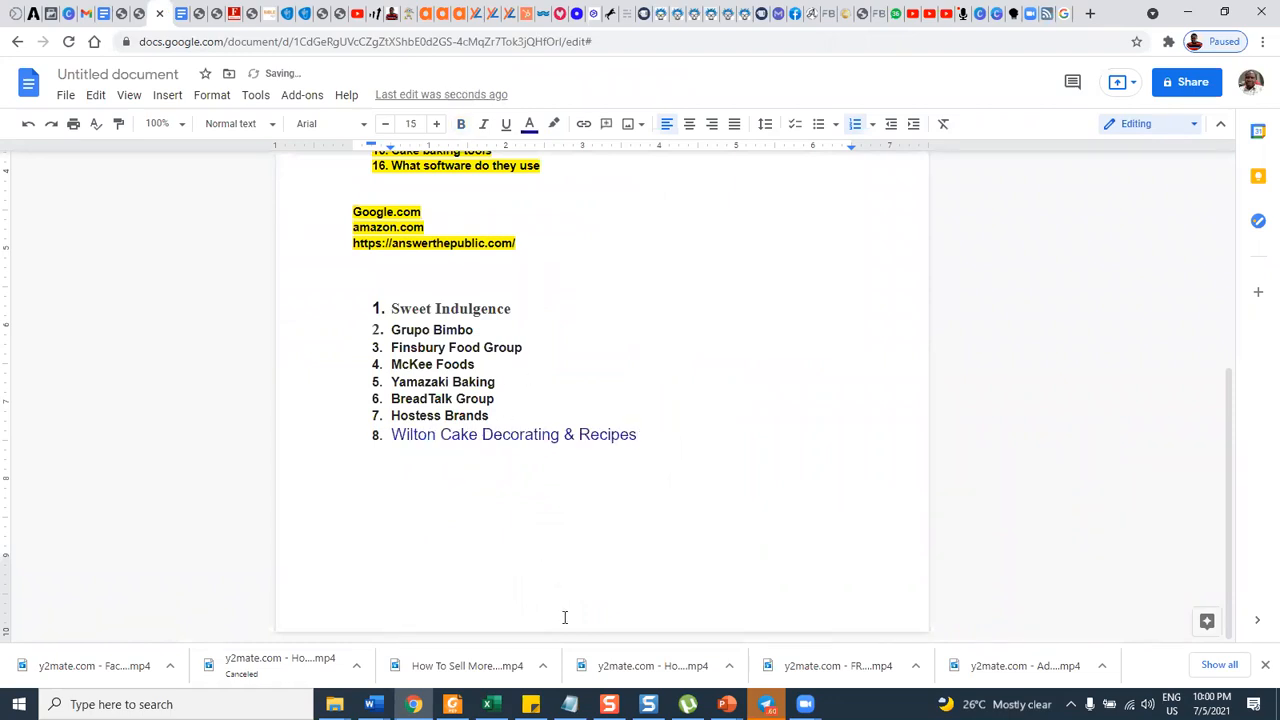
Copy the "Zino_bakehouse" cake shop name from the Google results into the document's brand list below the Wilton entry.
click(1058, 14)
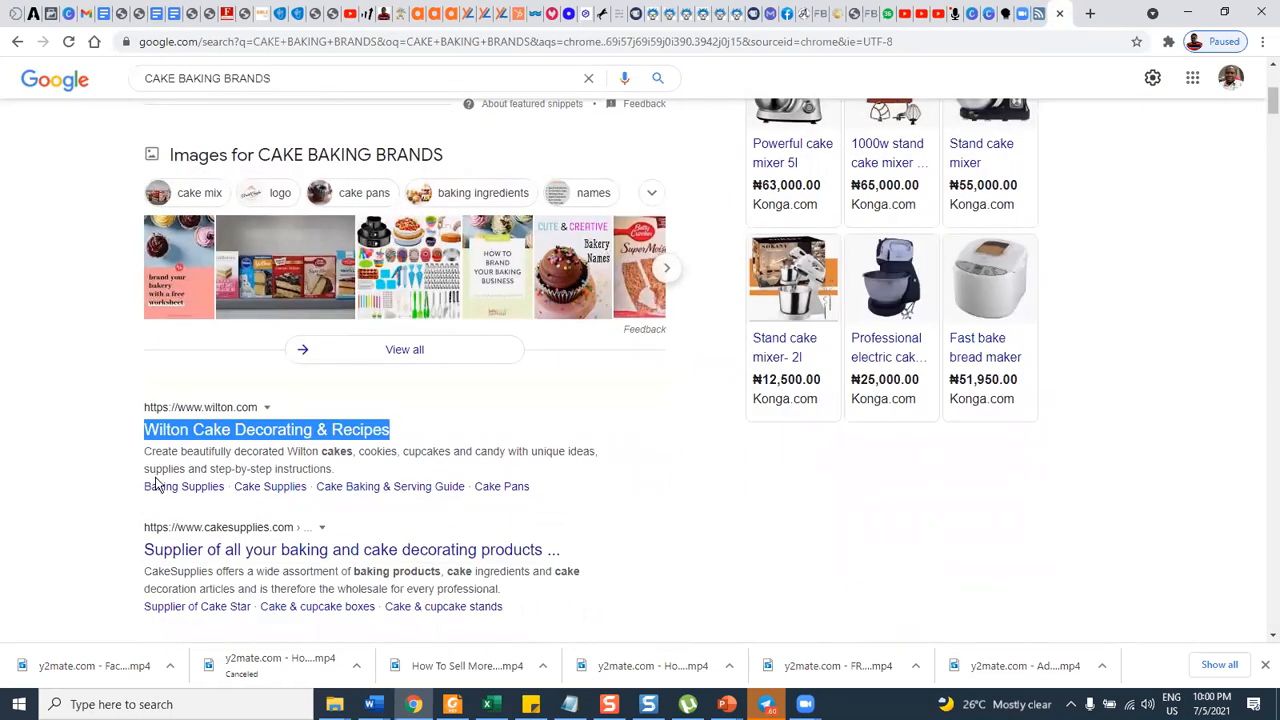
scroll(155, 484, down, 3)
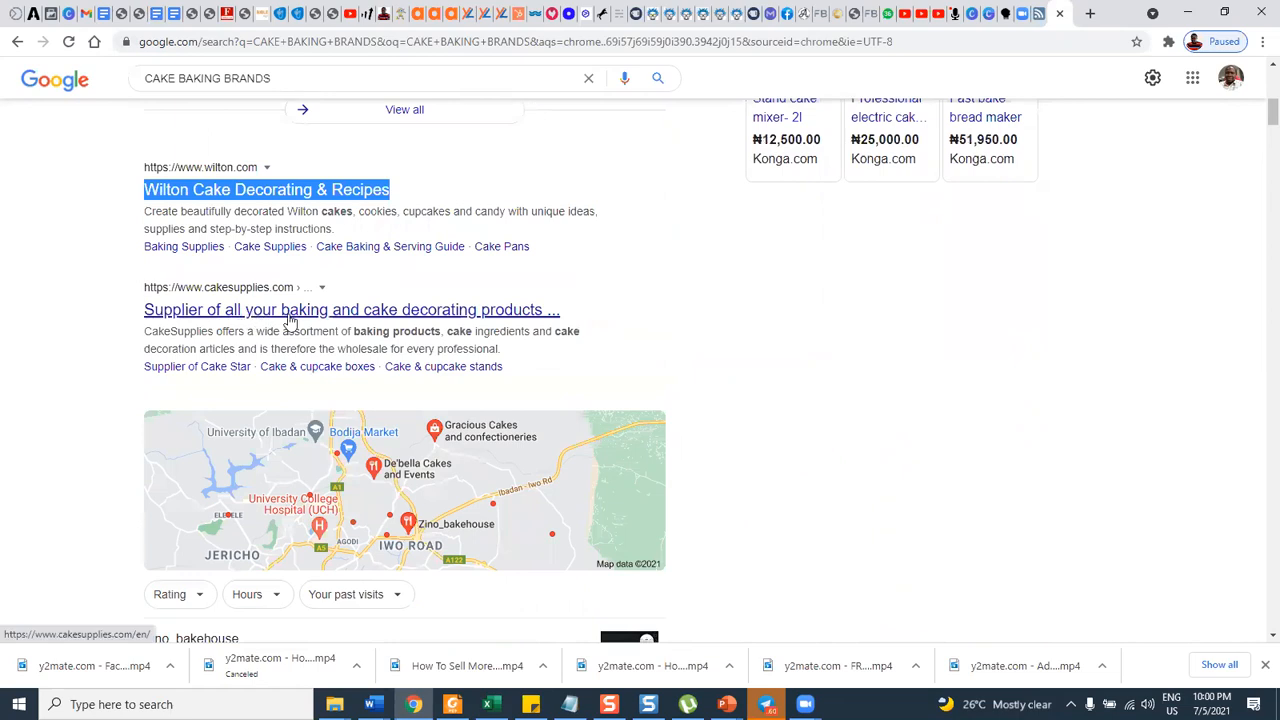
scroll(430, 335, down, 4)
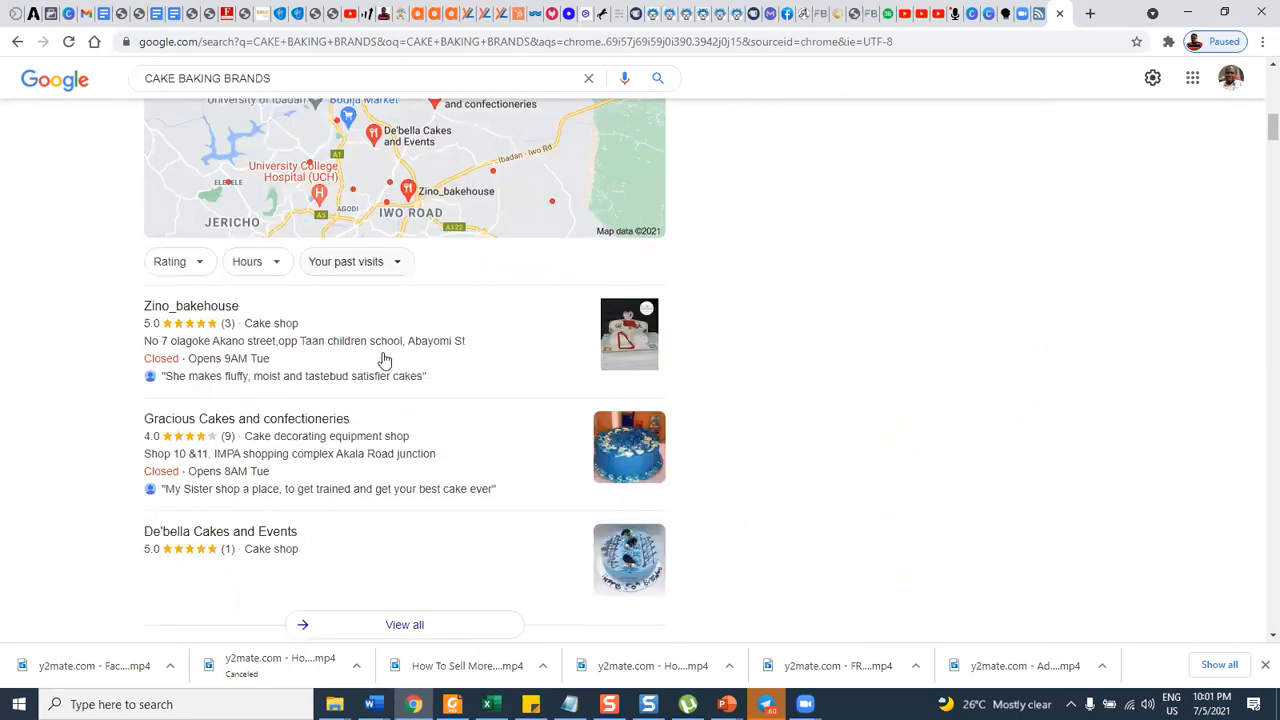
scroll(384, 360, down, 1)
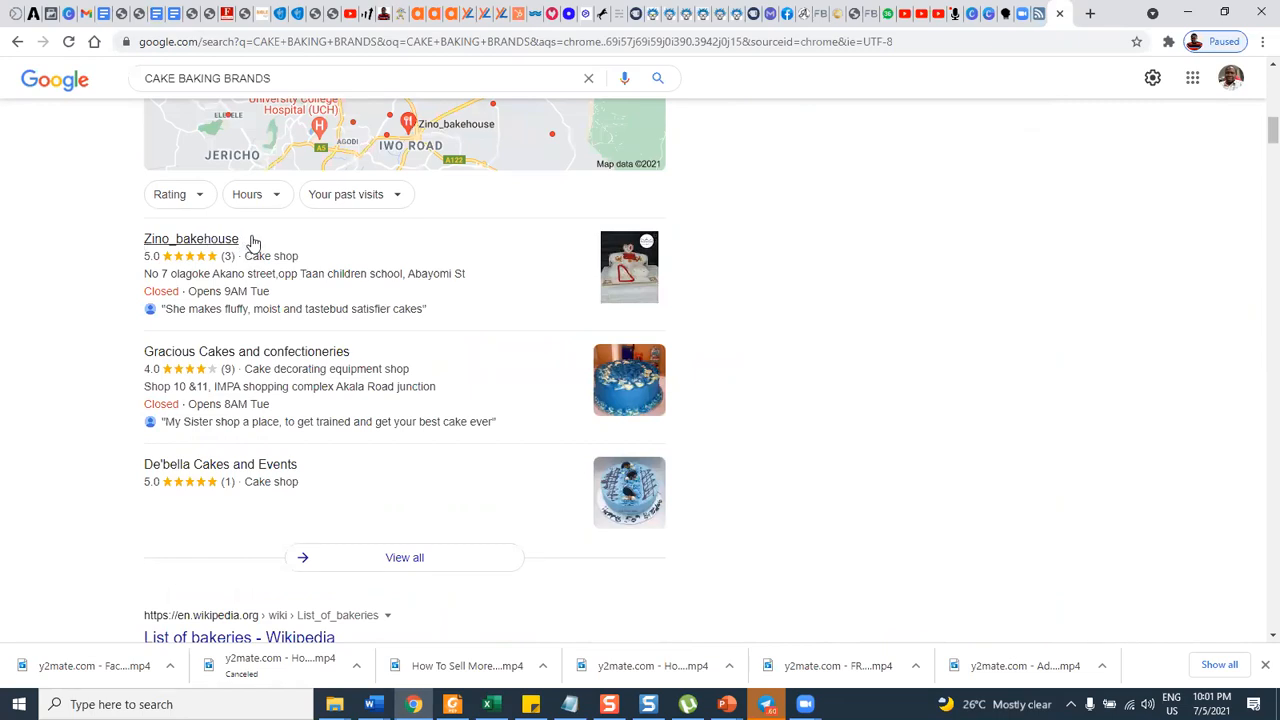
drag(257, 243, 138, 234)
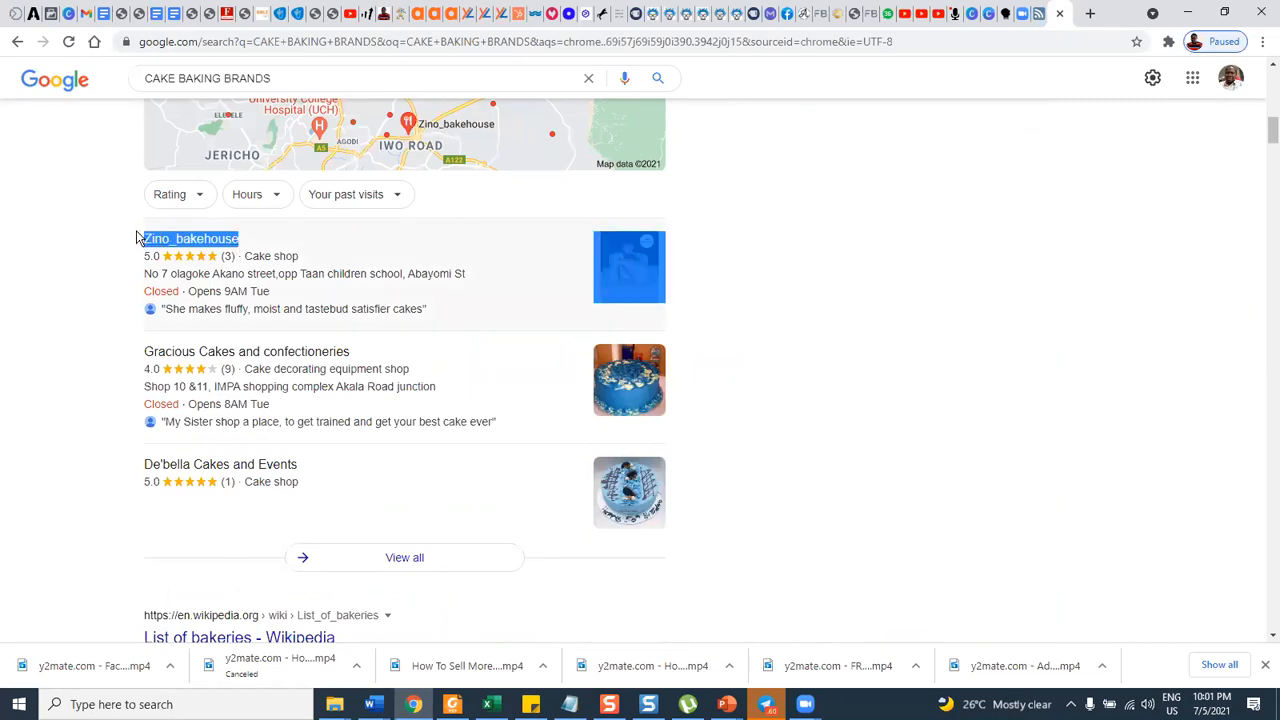
click(165, 16)
click(145, 14)
key(Return)
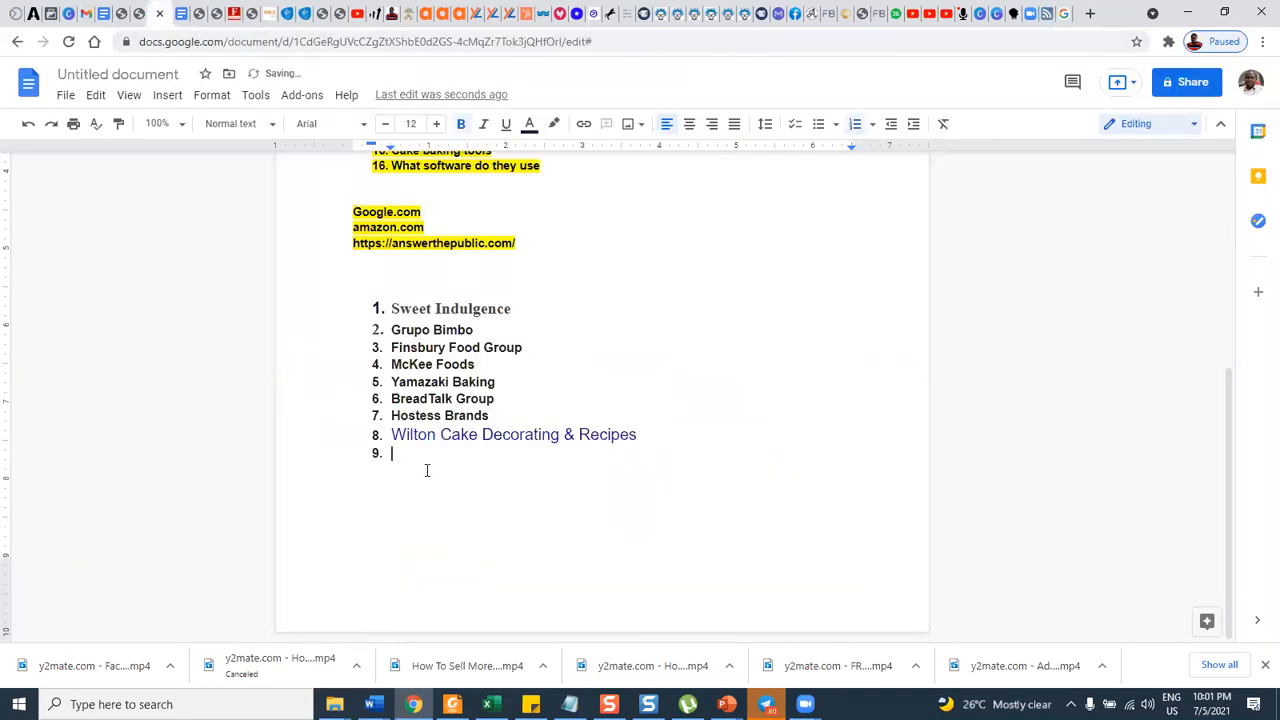
key(ctrl+v)
key(ctrl+z)
right_click(398, 457)
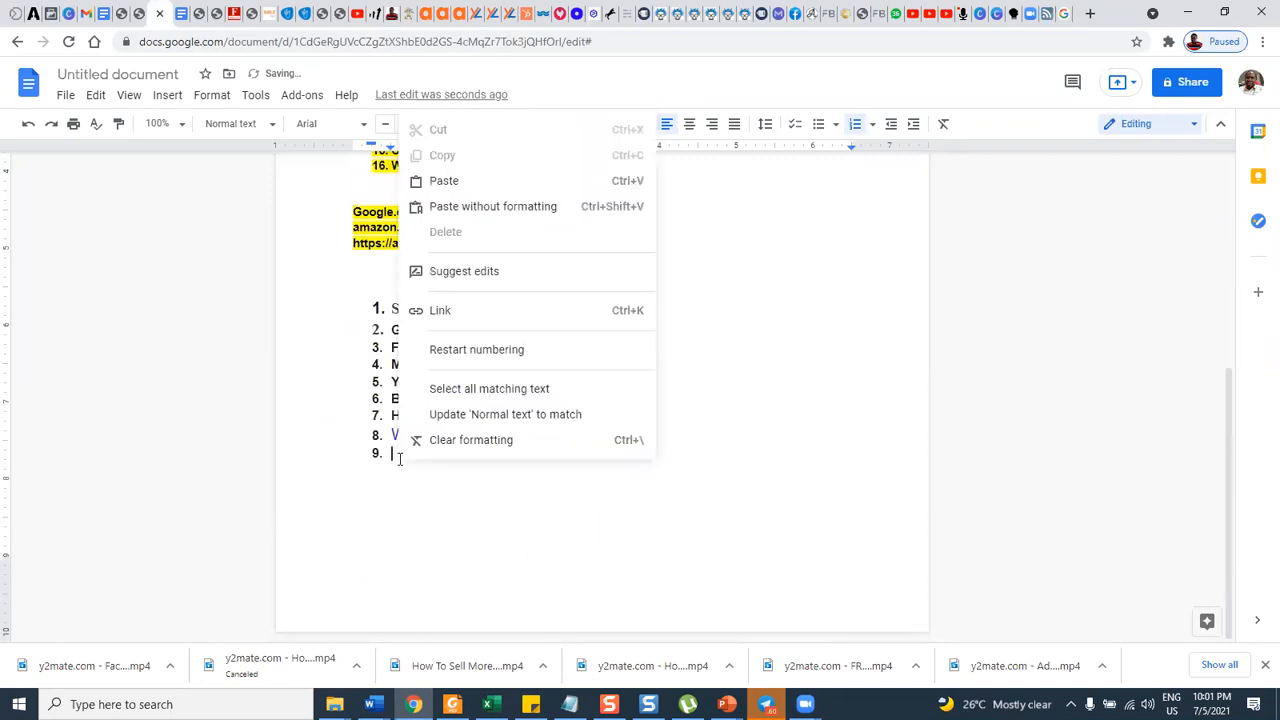
click(432, 181)
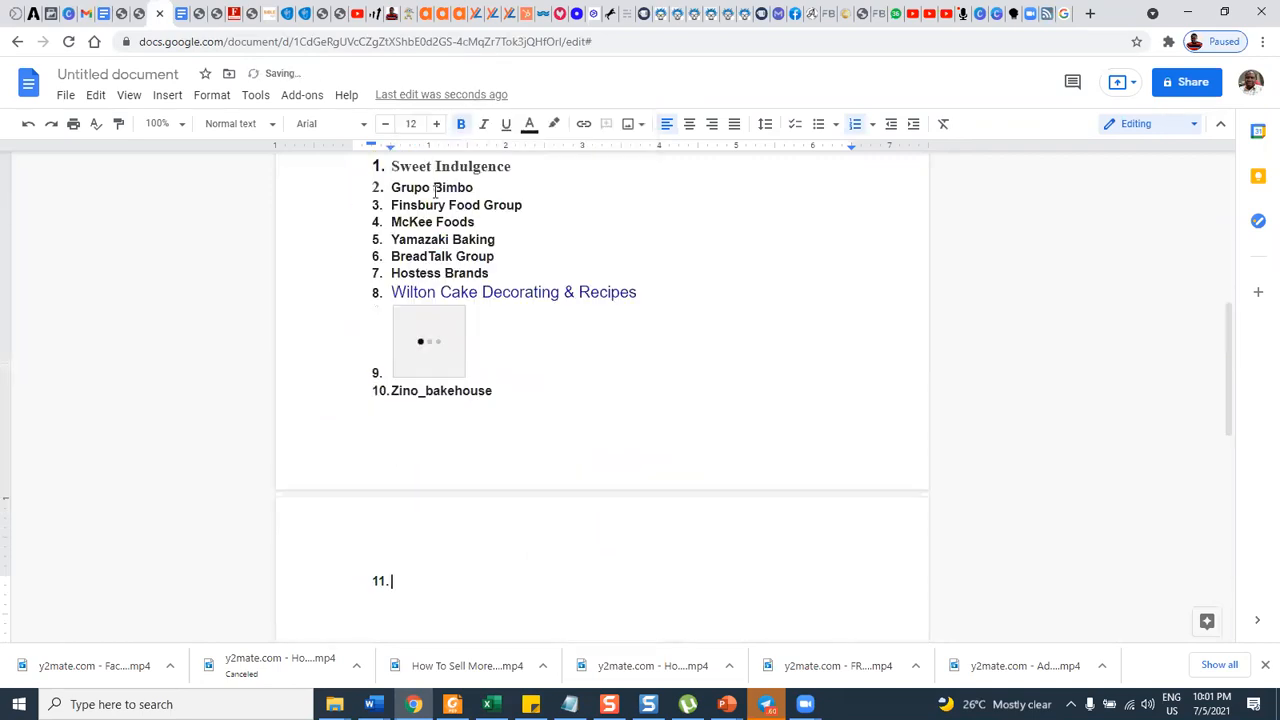
Delete the blank gap and empty list item above "Zino_bakehouse" so it follows the Wilton entry as the ninth item.
click(473, 345)
key(BackSpace)
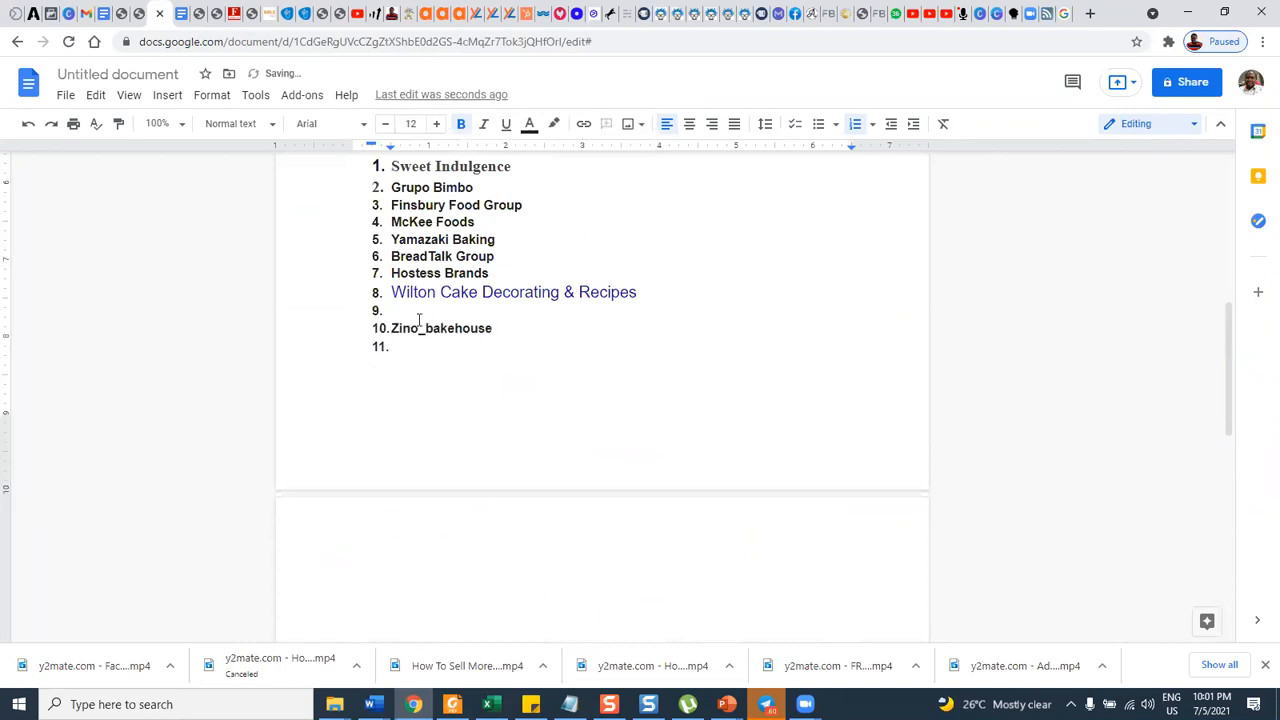
key(BackSpace)
key(BackSpace)
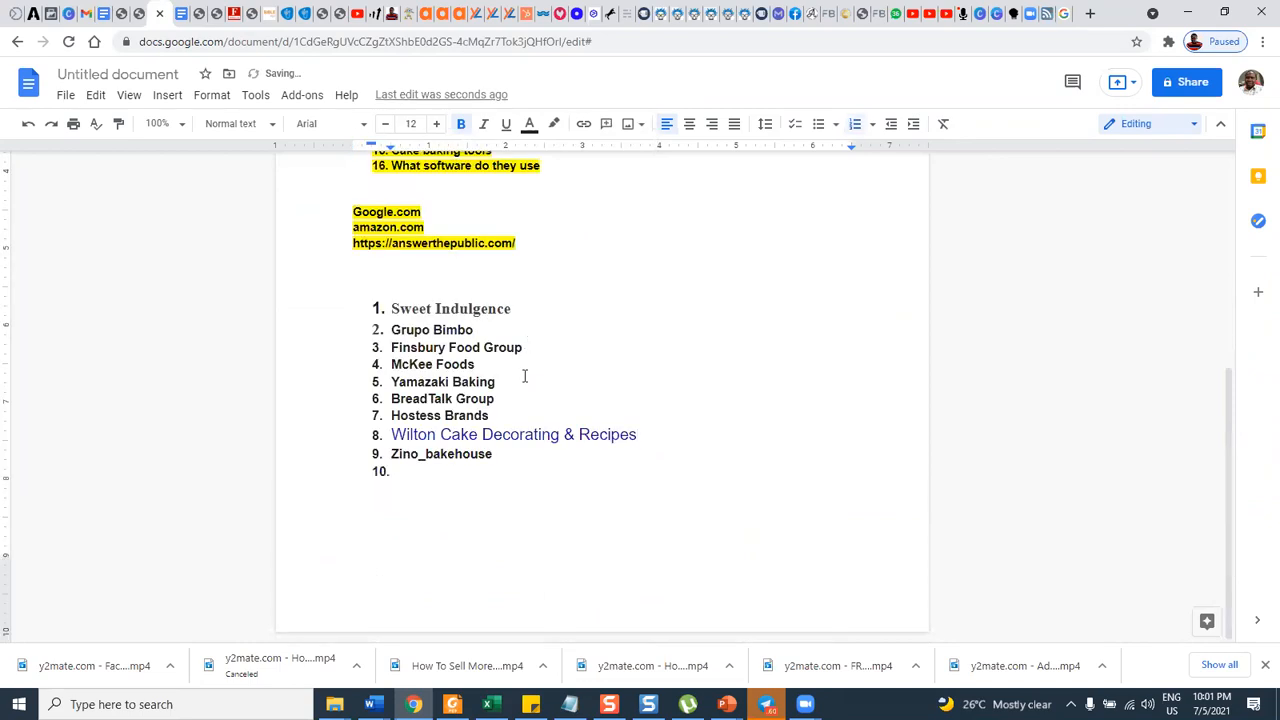
Look through the Google results for "CAKE BAKING BRANDS" for pages that list more cake brands.
click(1060, 13)
scroll(258, 405, down, 3)
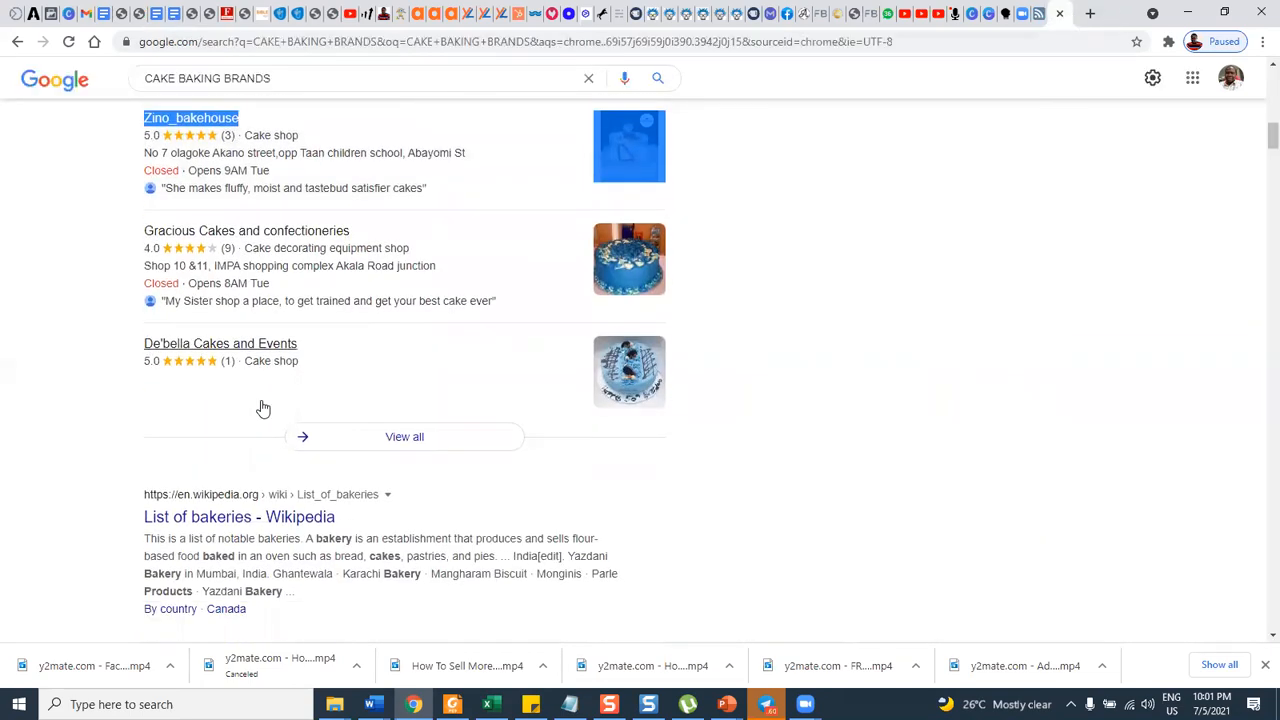
scroll(248, 425, down, 2)
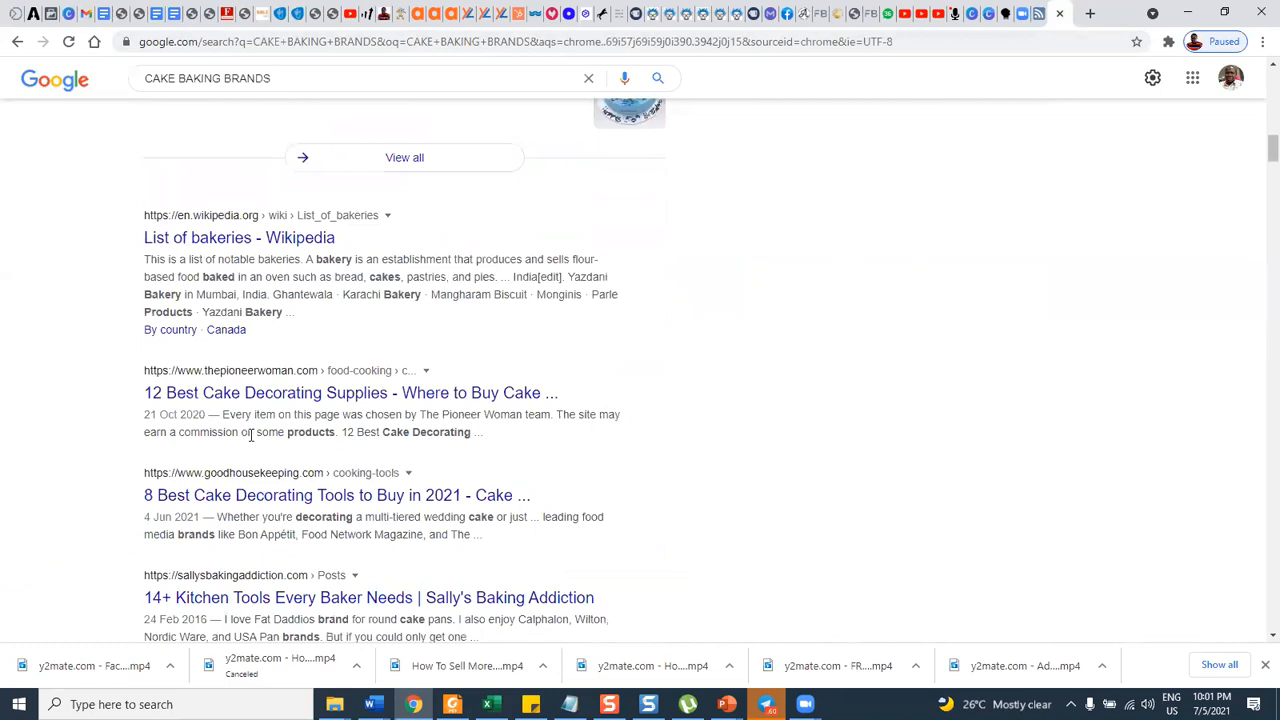
scroll(240, 414, down, 3)
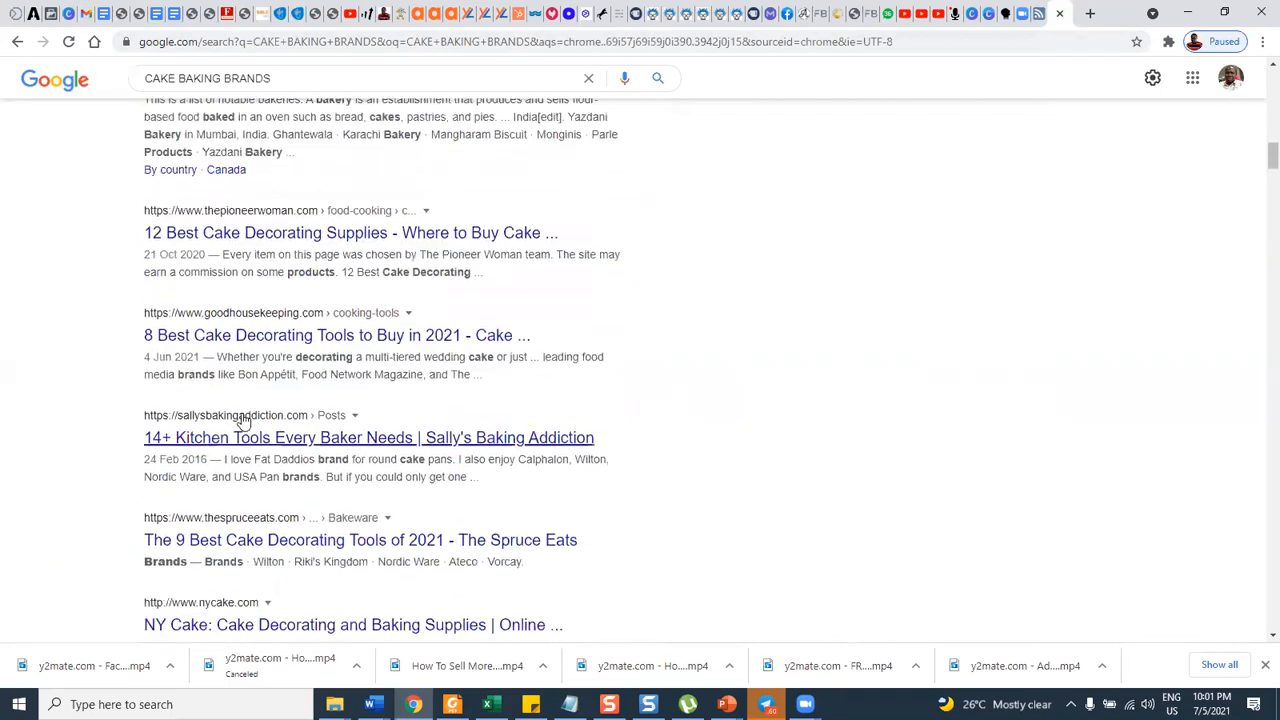
scroll(234, 418, down, 1)
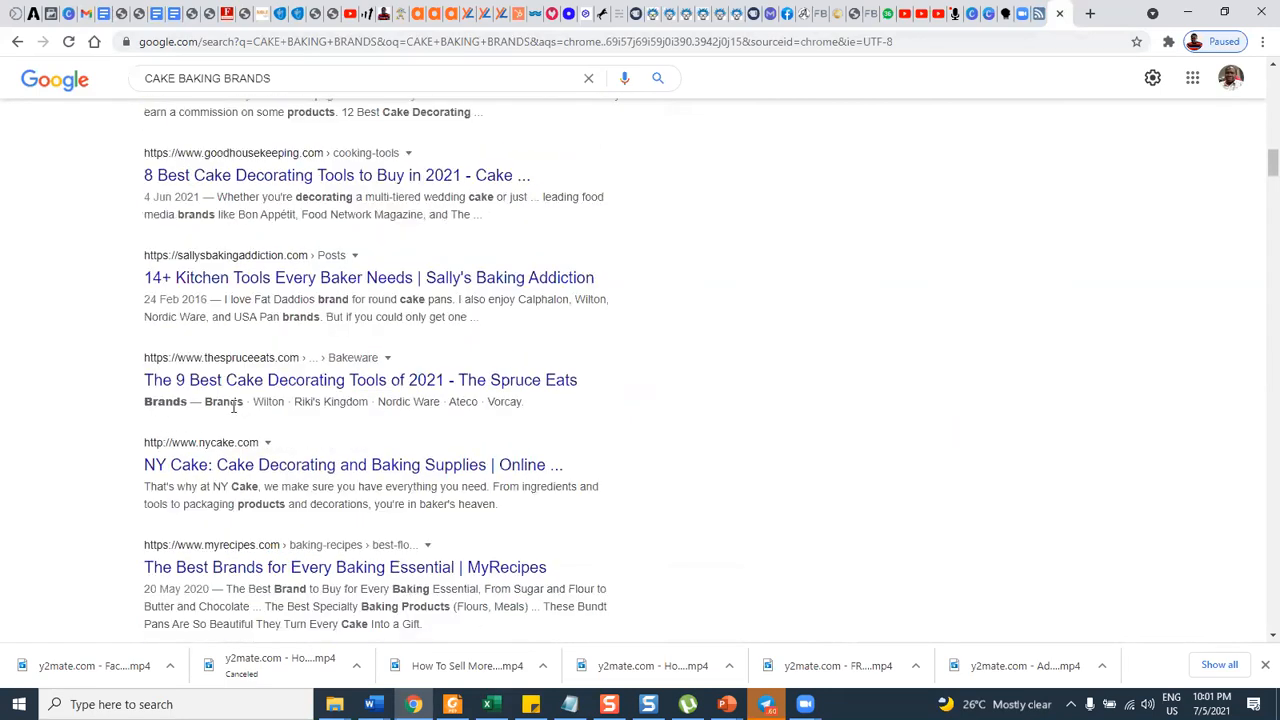
scroll(266, 418, down, 2)
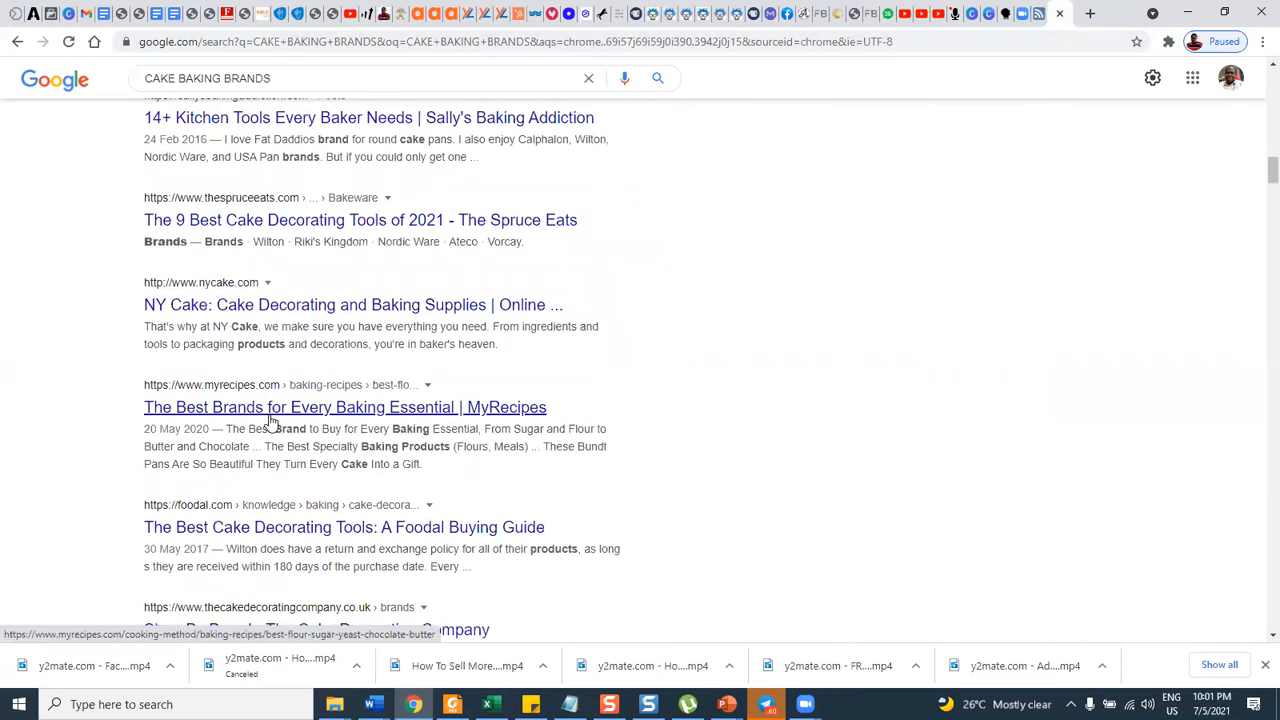
scroll(268, 418, down, 3)
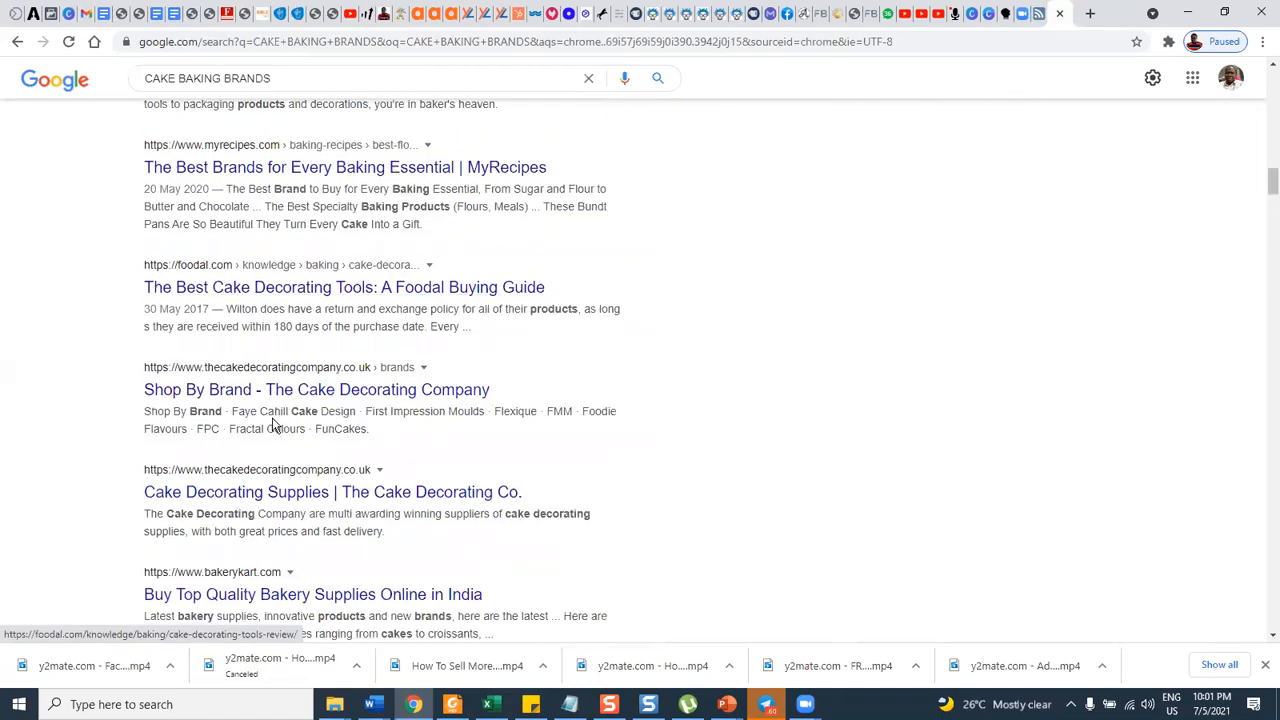
scroll(272, 425, down, 1)
scroll(272, 425, down, 1)
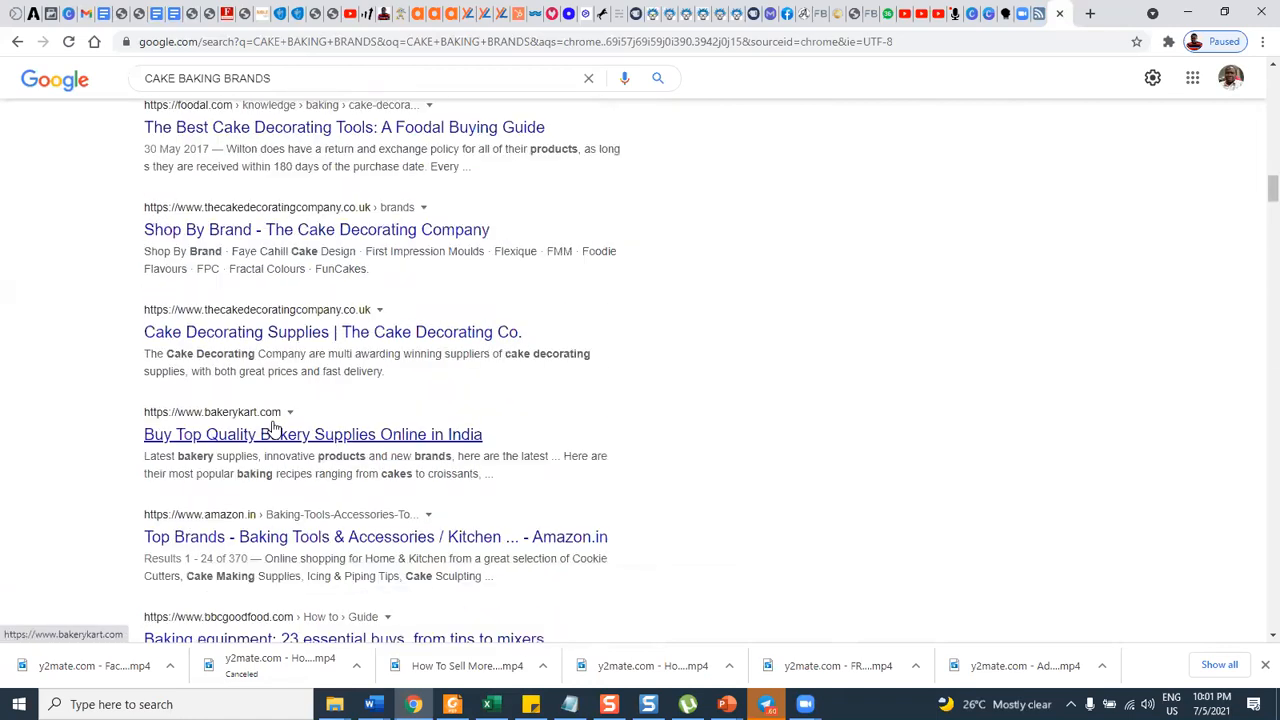
scroll(487, 397, down, 1)
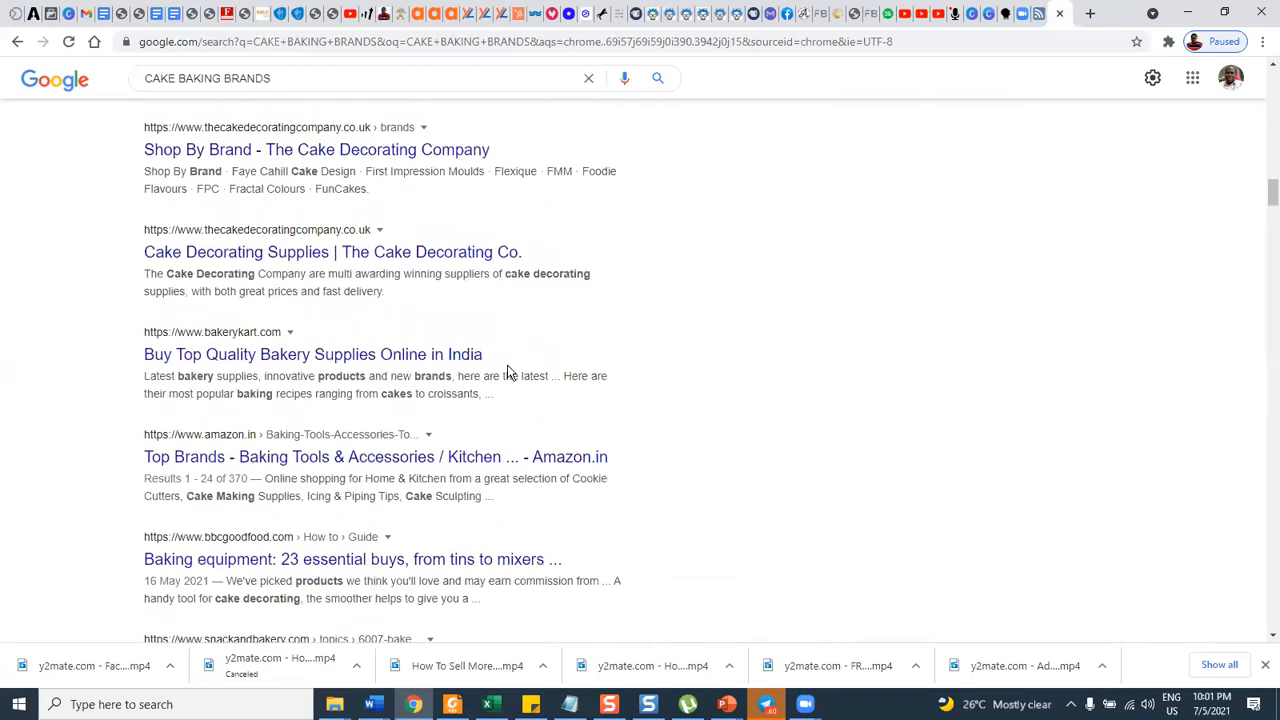
scroll(507, 370, down, 1)
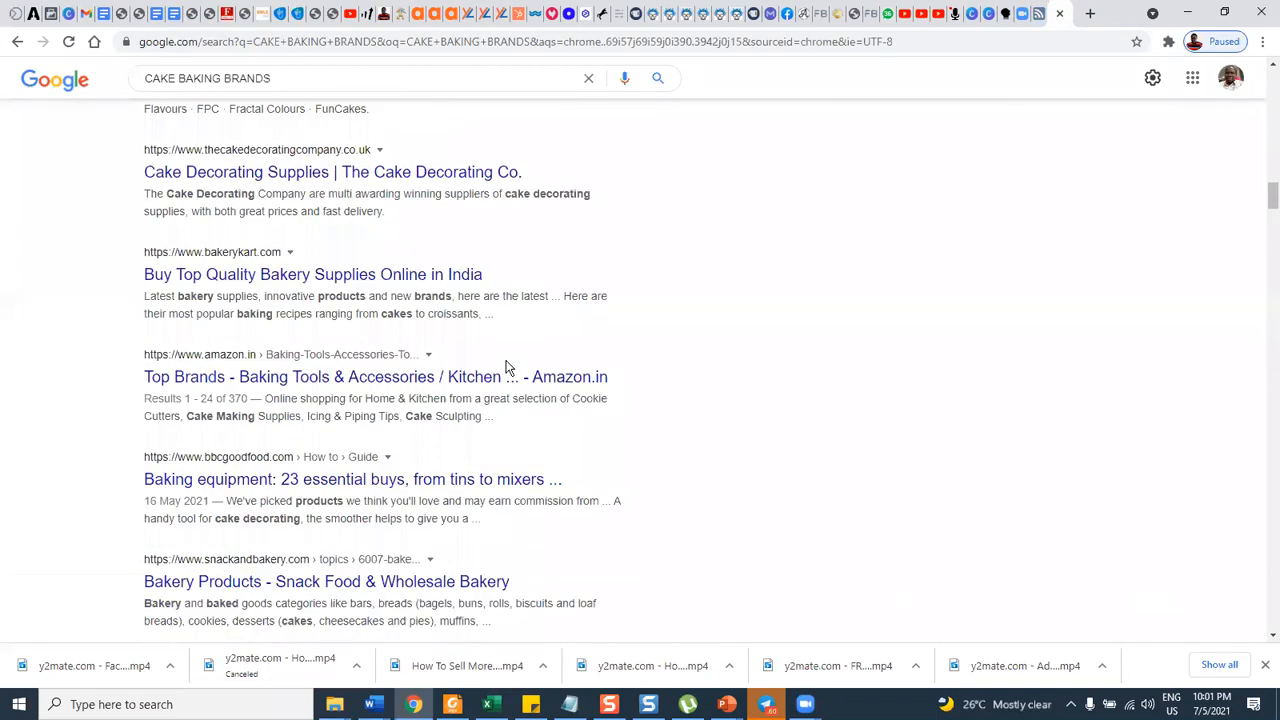
scroll(507, 370, down, 1)
scroll(507, 368, down, 4)
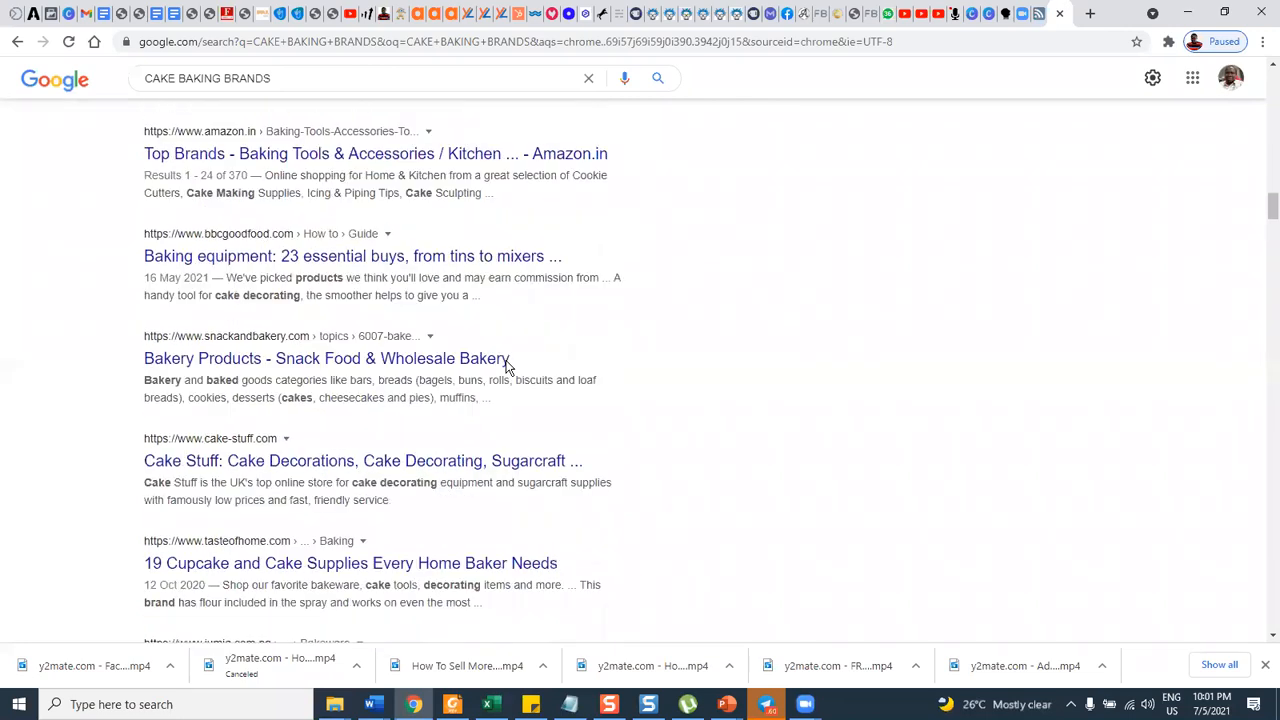
scroll(507, 369, down, 2)
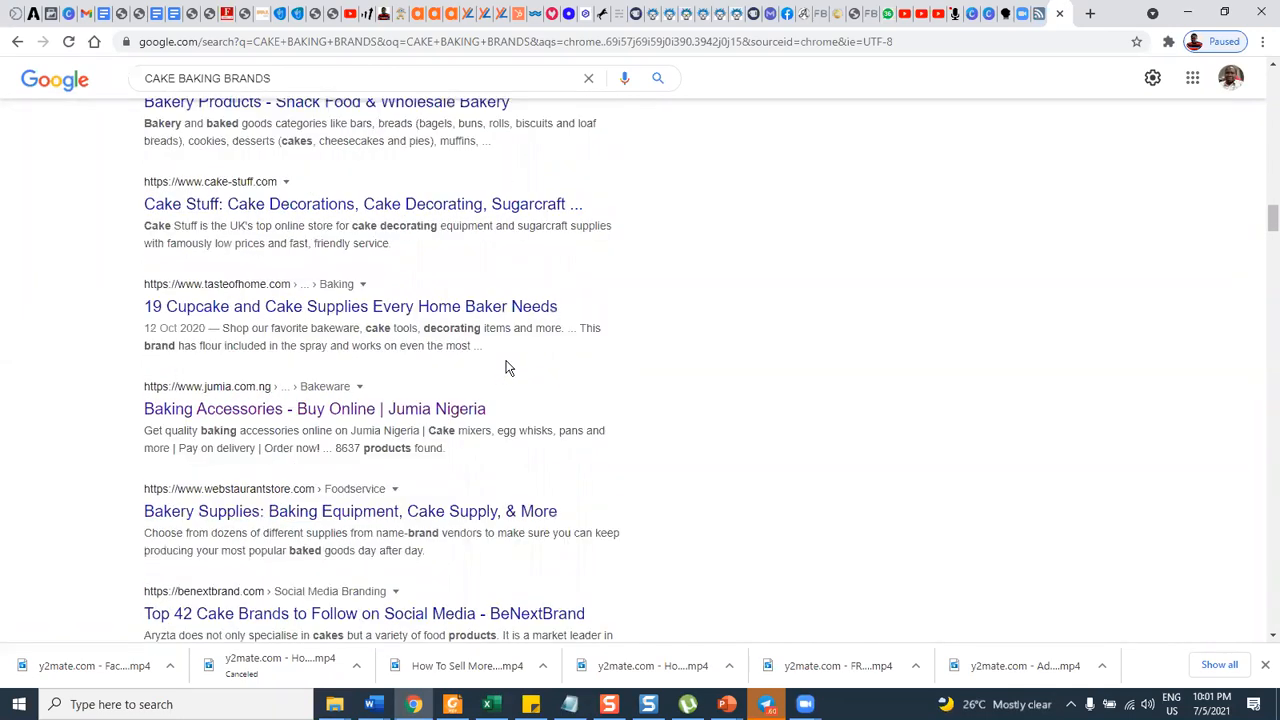
scroll(390, 420, down, 1)
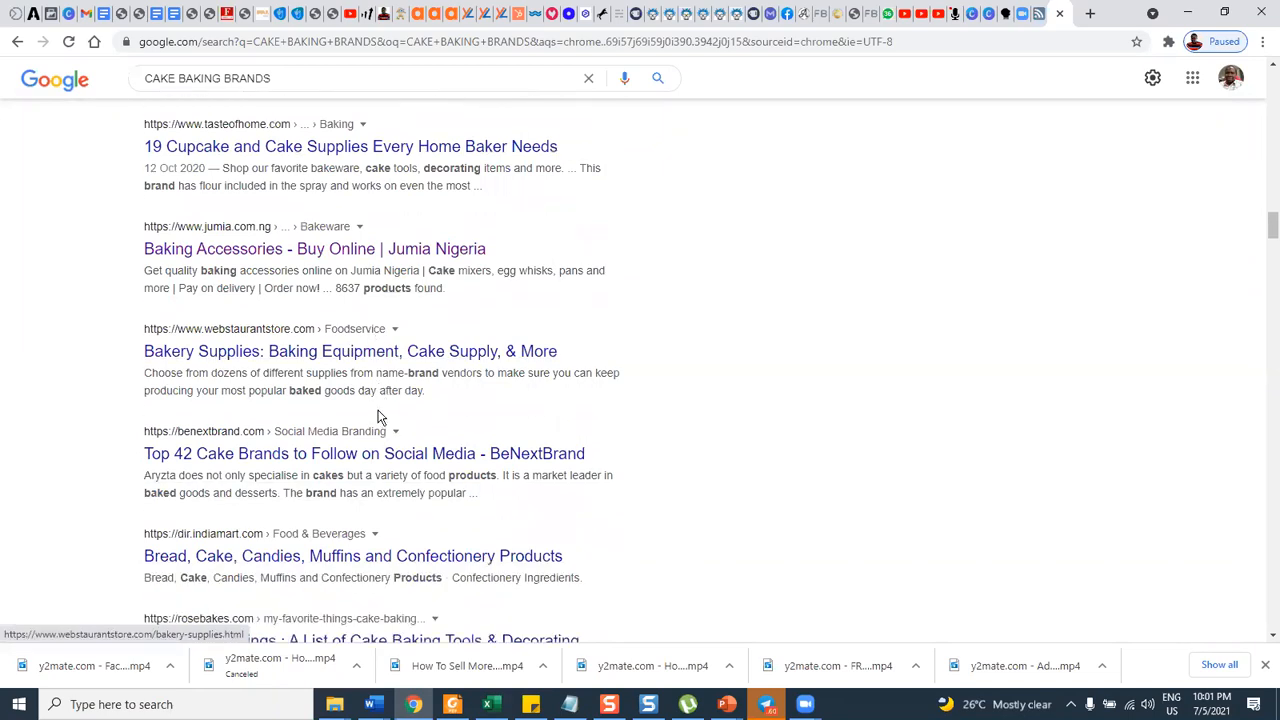
scroll(401, 411, up, 5)
scroll(401, 411, down, 3)
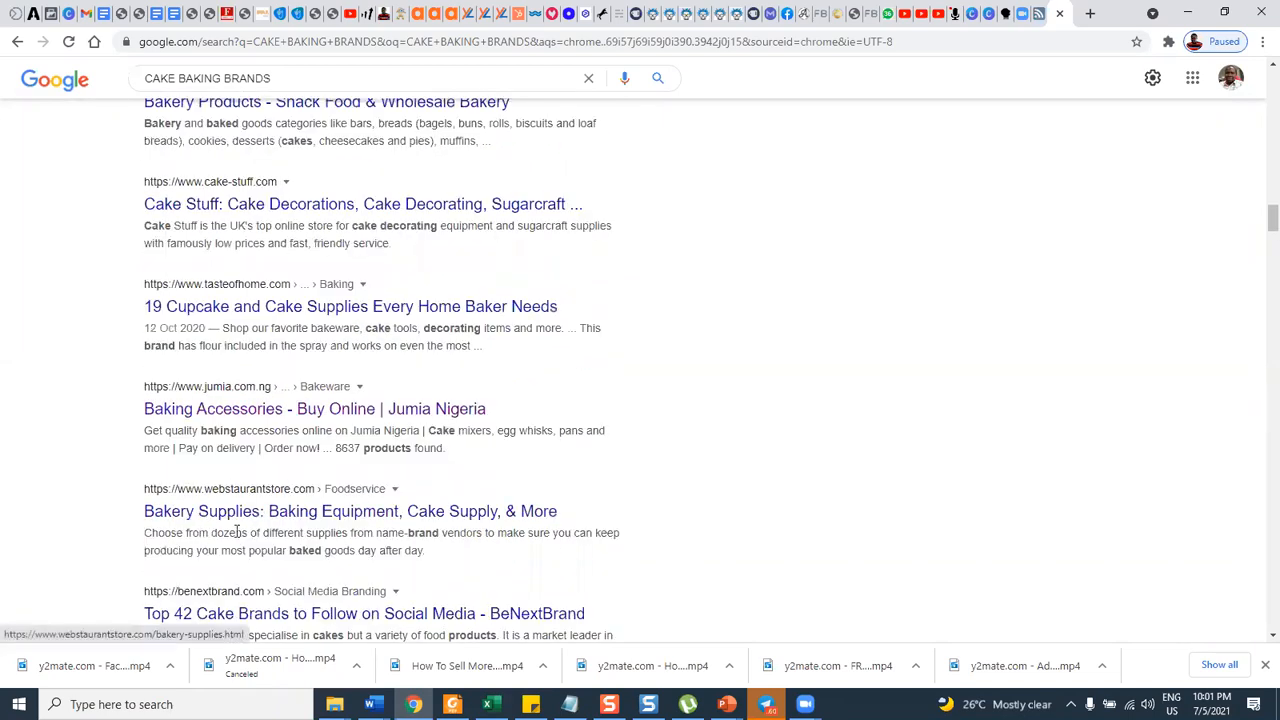
scroll(237, 480, down, 2)
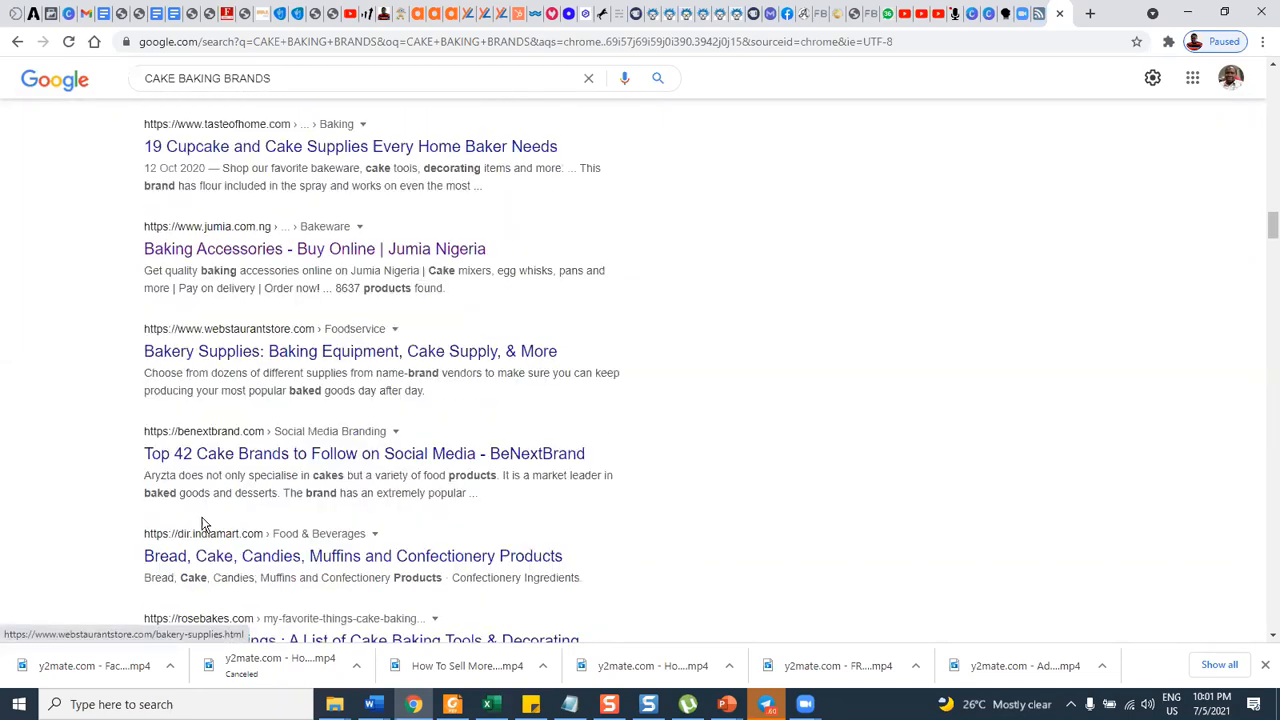
Open the BeNextBrand result "Top 42 Cake Brands to Follow on Social Media" in a new tab and switch to it.
right_click(296, 458)
click(340, 469)
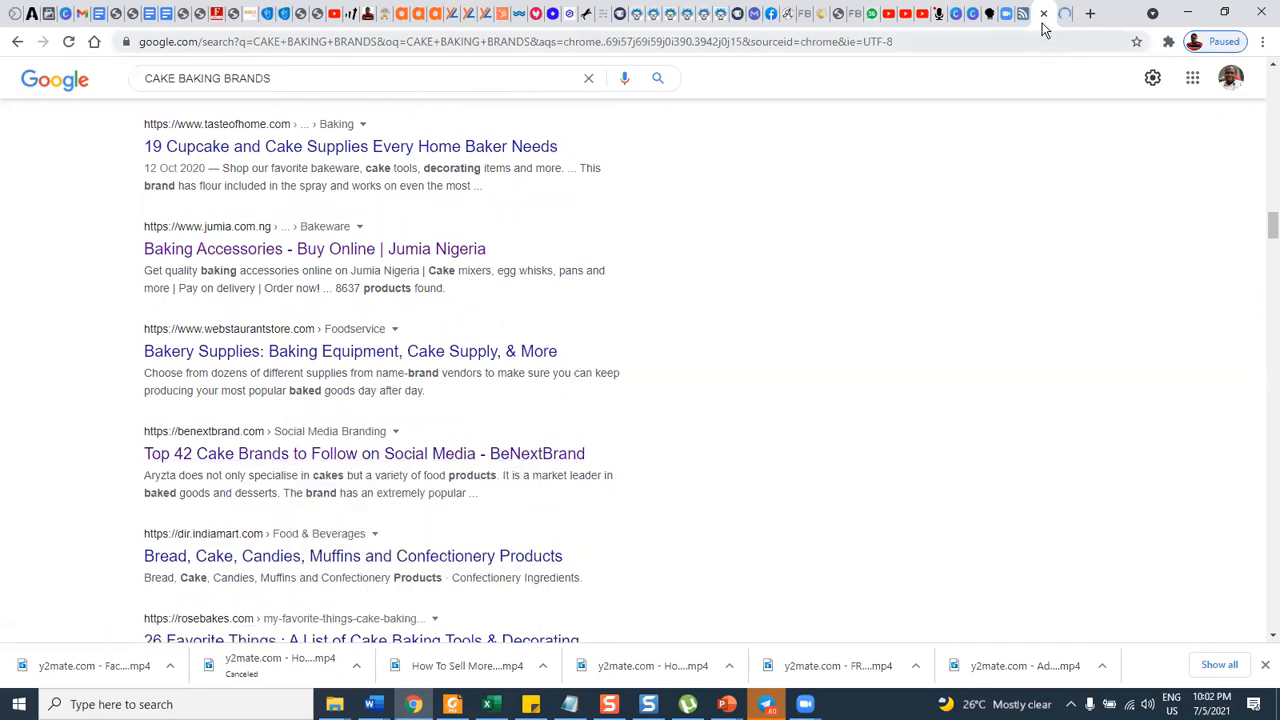
click(1063, 13)
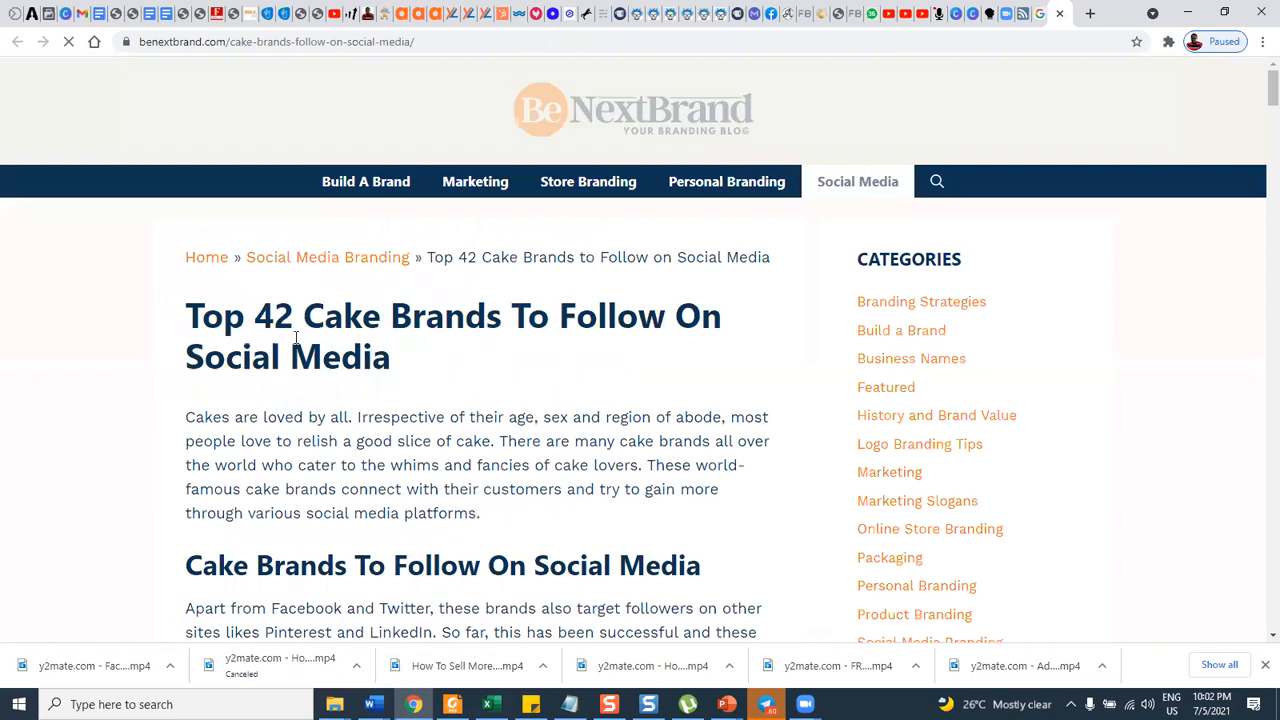
Copy the heading "Aryzta Food Solutions" from the BeNextBrand article into the document as the tenth brand, and start an eleventh list item.
scroll(298, 168, down, 2)
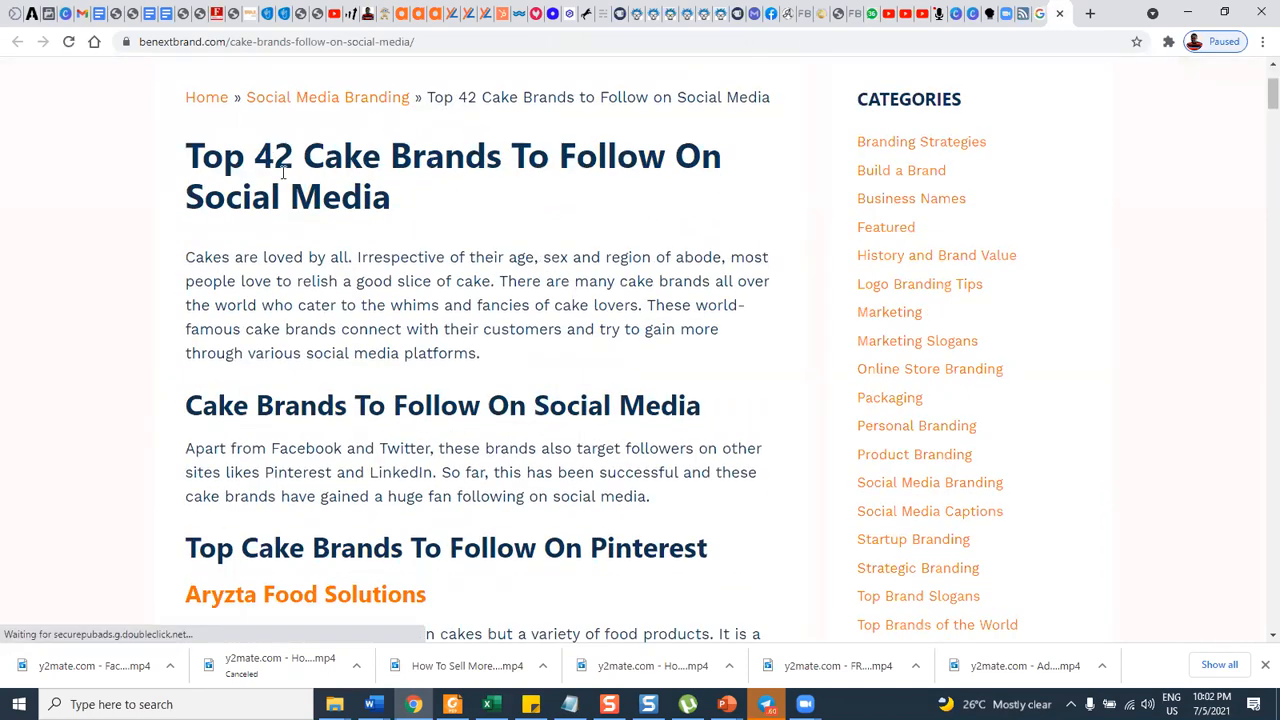
scroll(266, 269, down, 2)
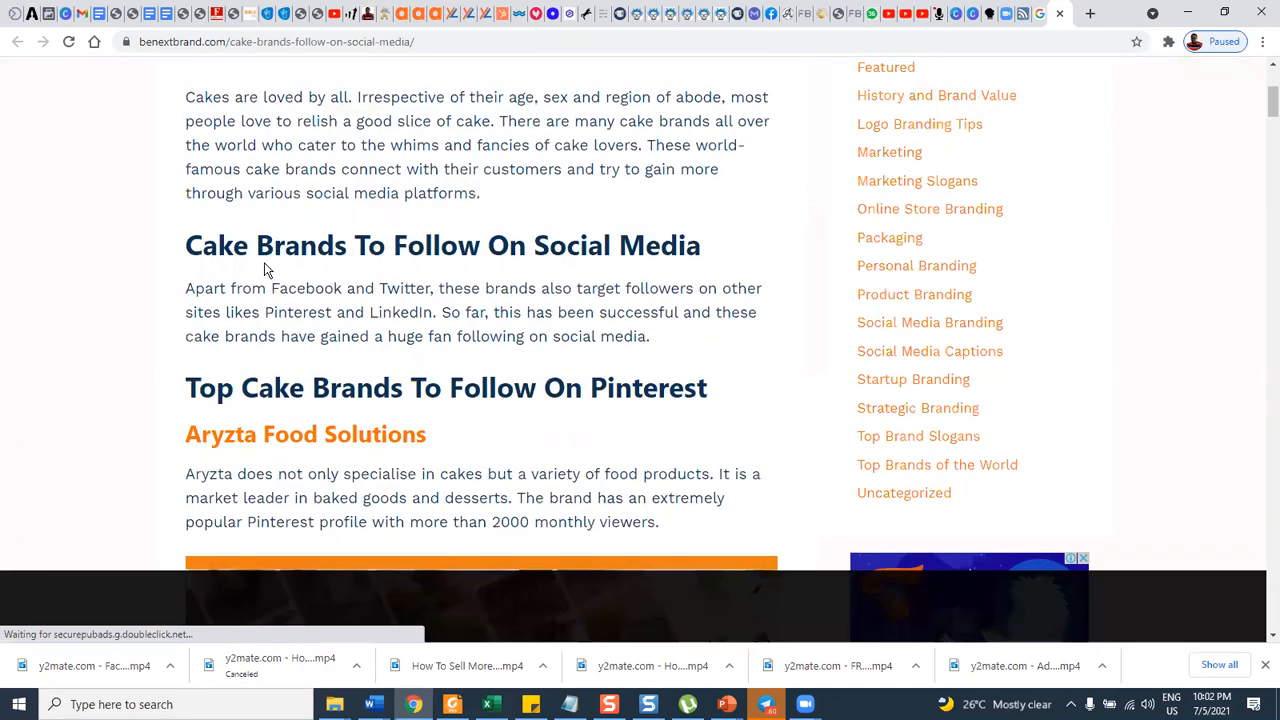
scroll(328, 314, down, 2)
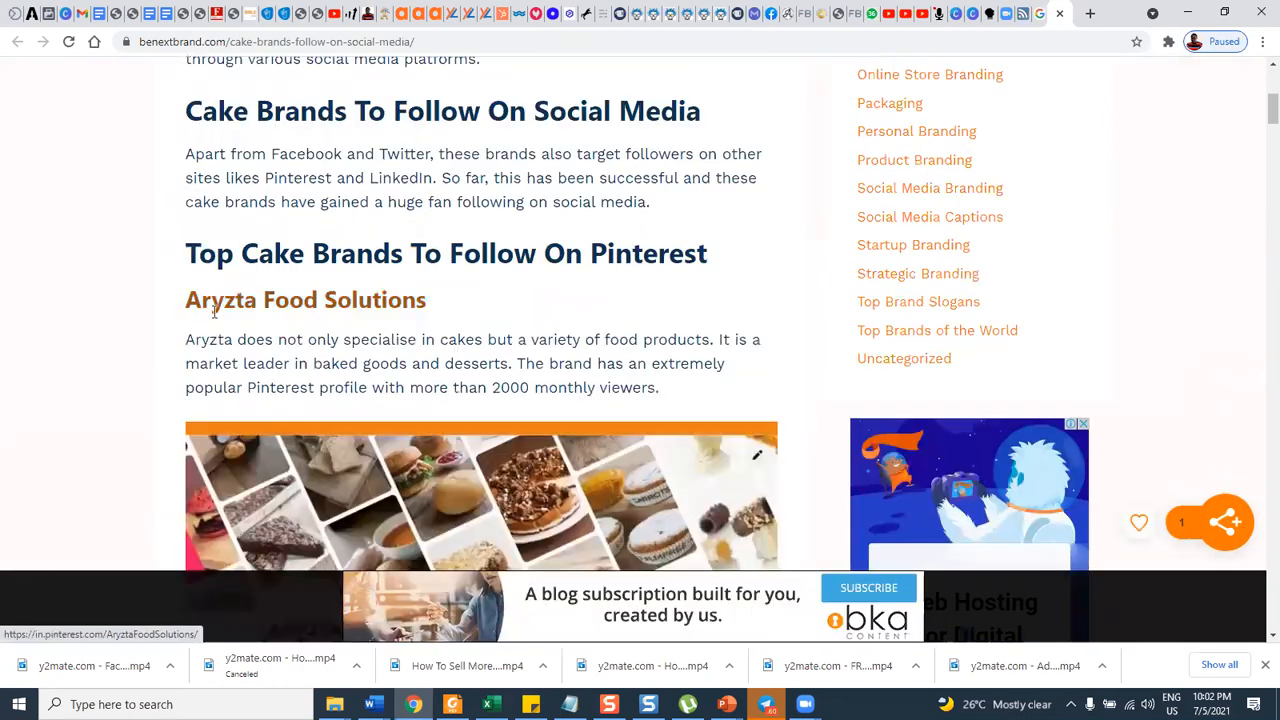
scroll(189, 280, down, 1)
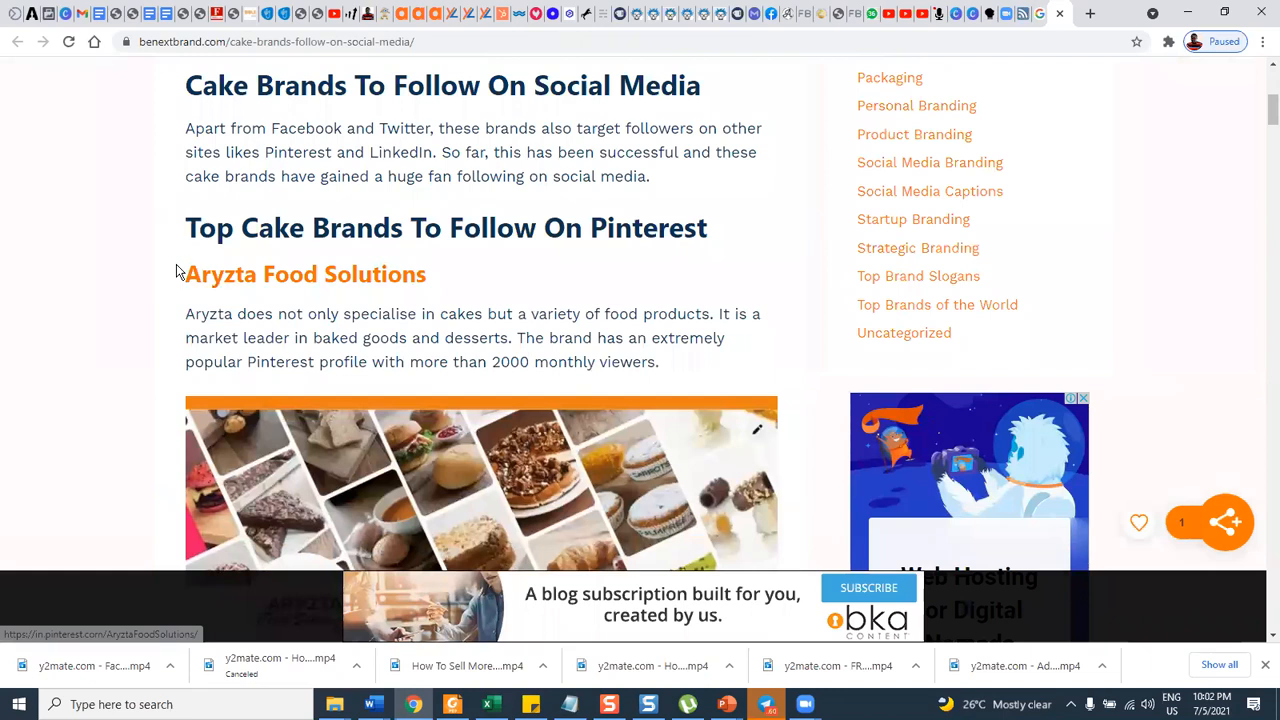
drag(176, 268, 445, 277)
drag(452, 278, 442, 277)
key(ctrl+c)
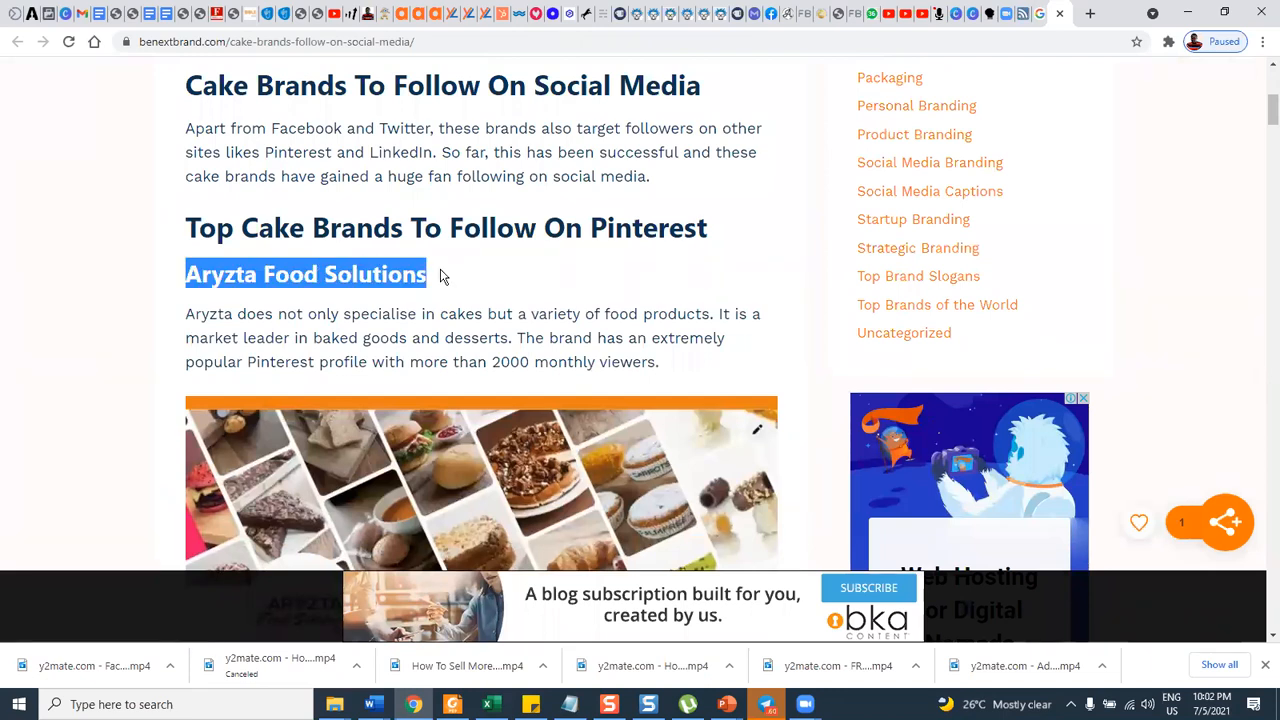
key(alt+Tab)
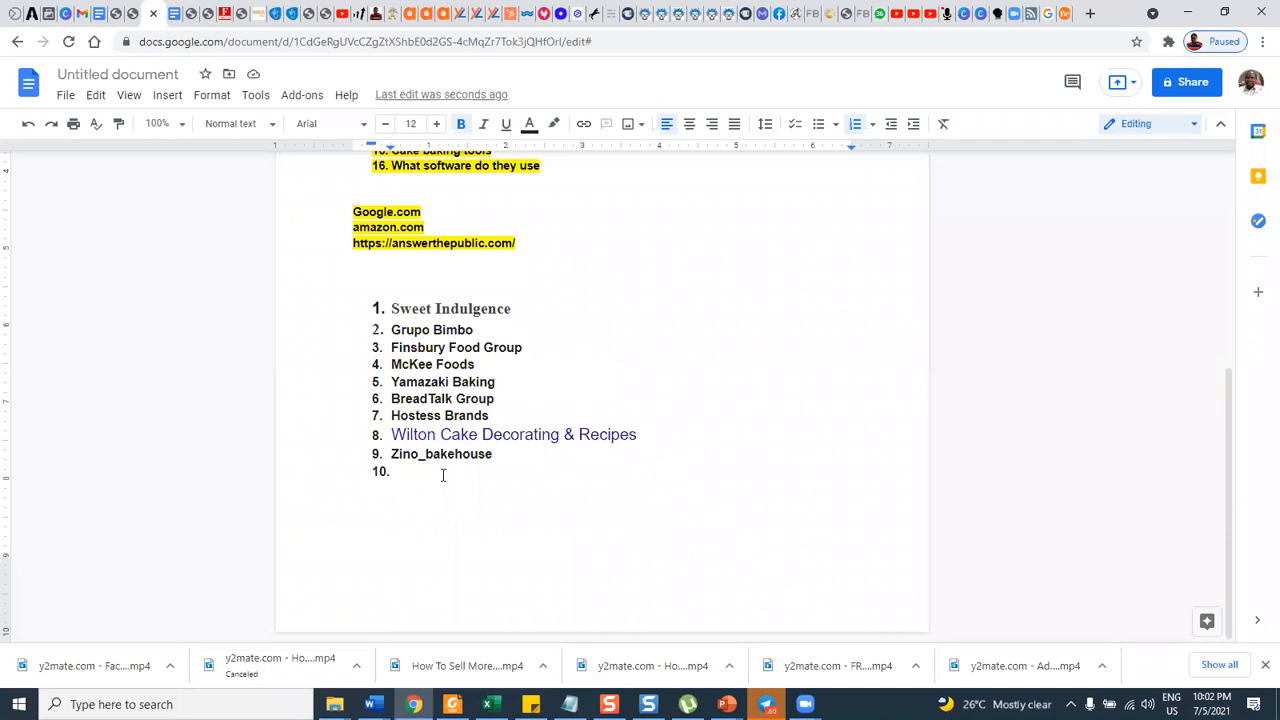
key(ctrl+v)
key(Return)
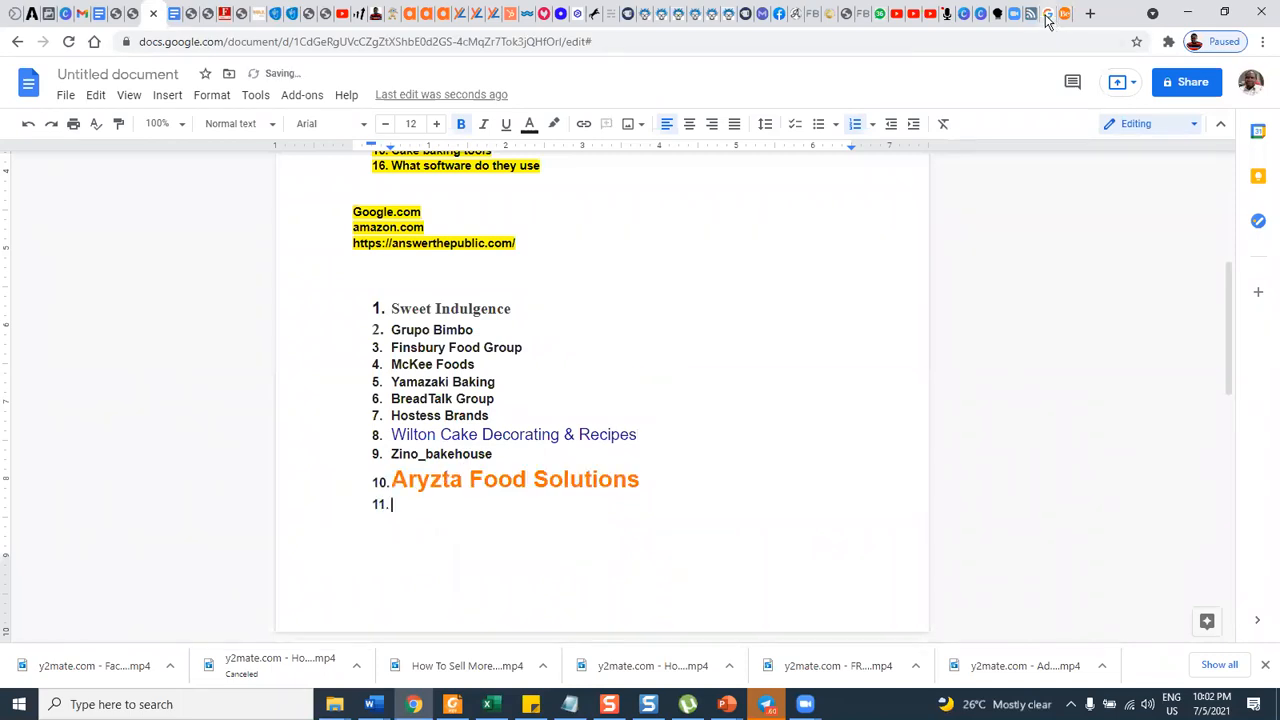
Copy the brand heading "Monginis" from the BeNextBrand article into the document as the eleventh list item.
click(1062, 14)
click(1062, 16)
scroll(525, 416, down, 6)
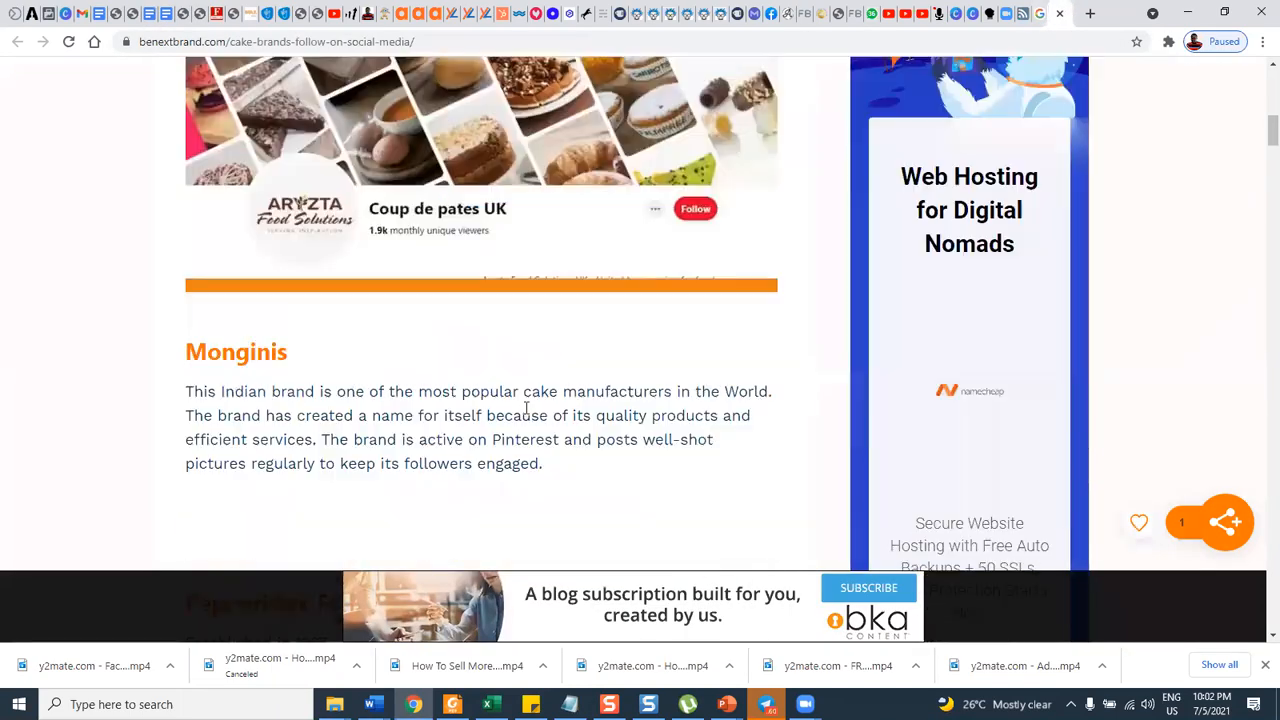
drag(182, 189, 288, 183)
key(ctrl+c)
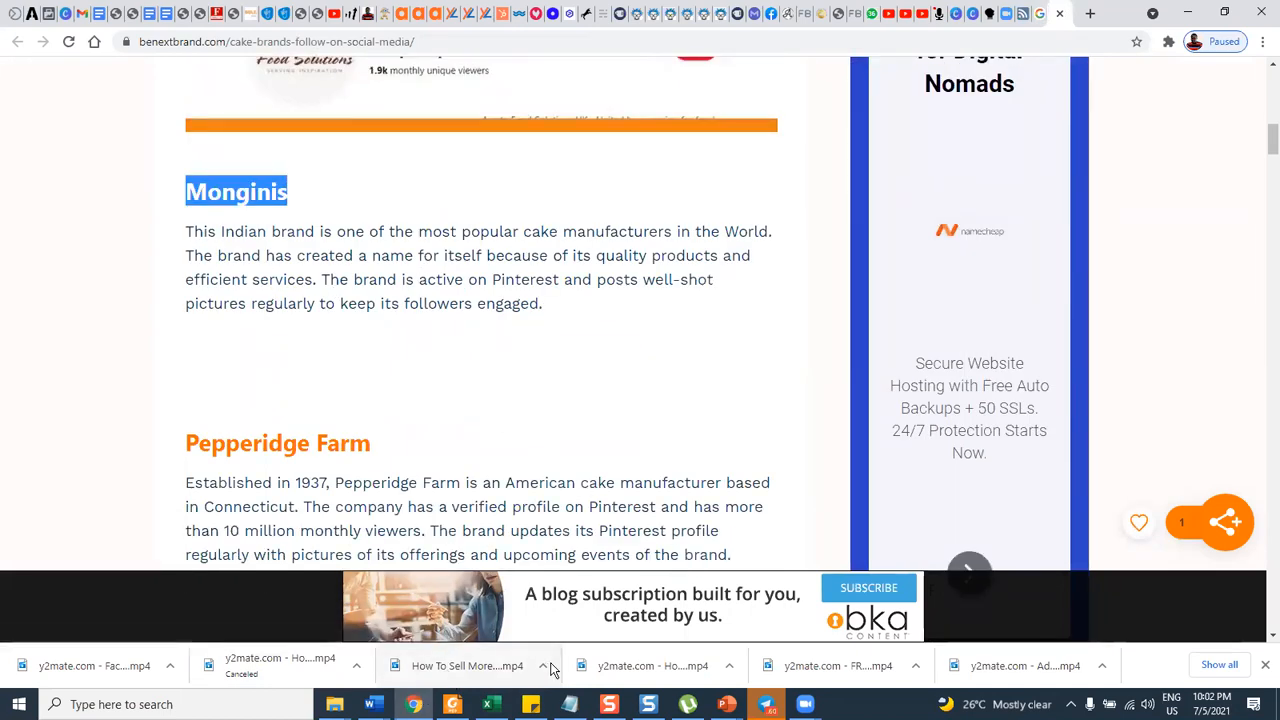
click(168, 22)
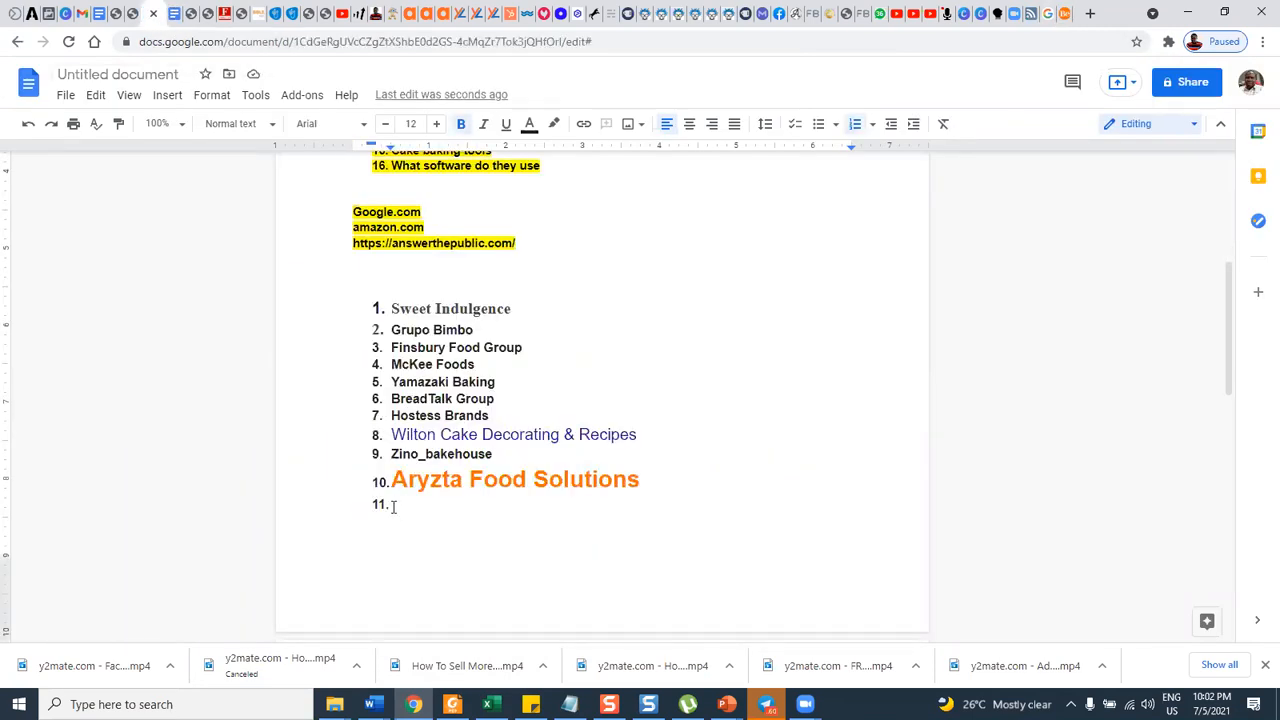
key(ctrl+v)
Copy the brand heading "Levain Bakery" from the BeNextBrand article into the document as the twelfth list item.
click(1015, 18)
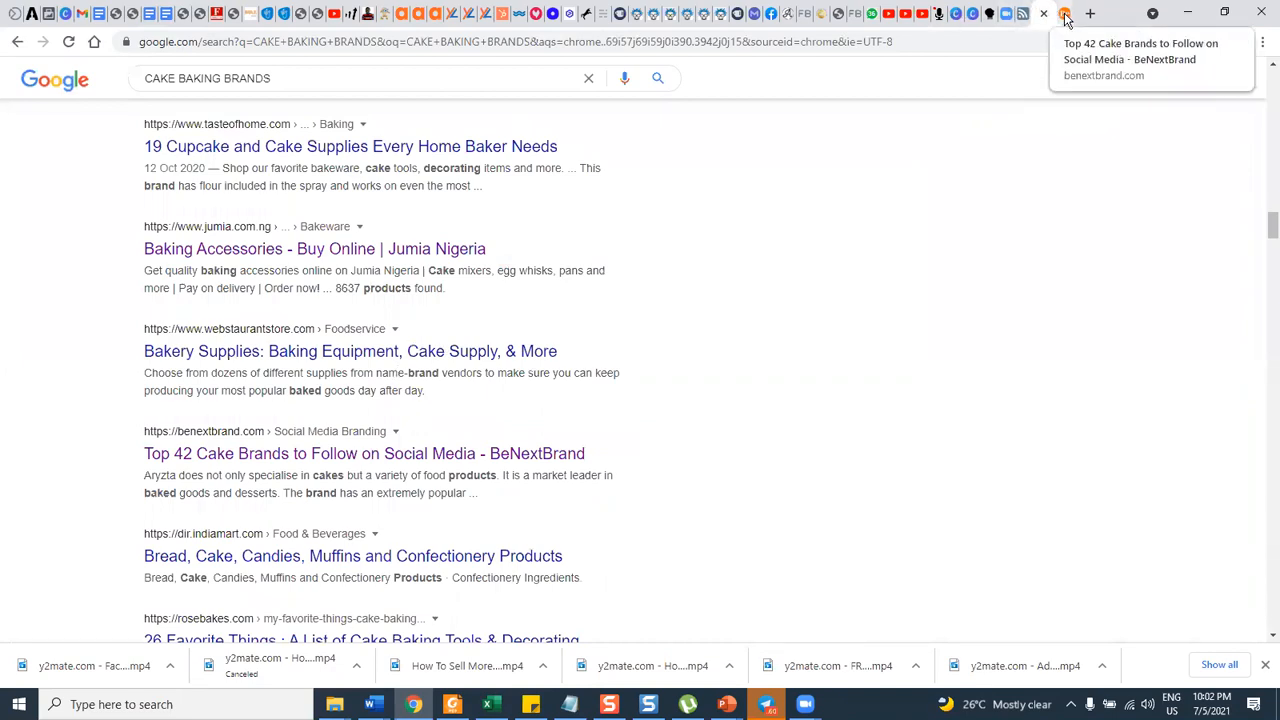
click(1040, 14)
scroll(405, 352, down, 3)
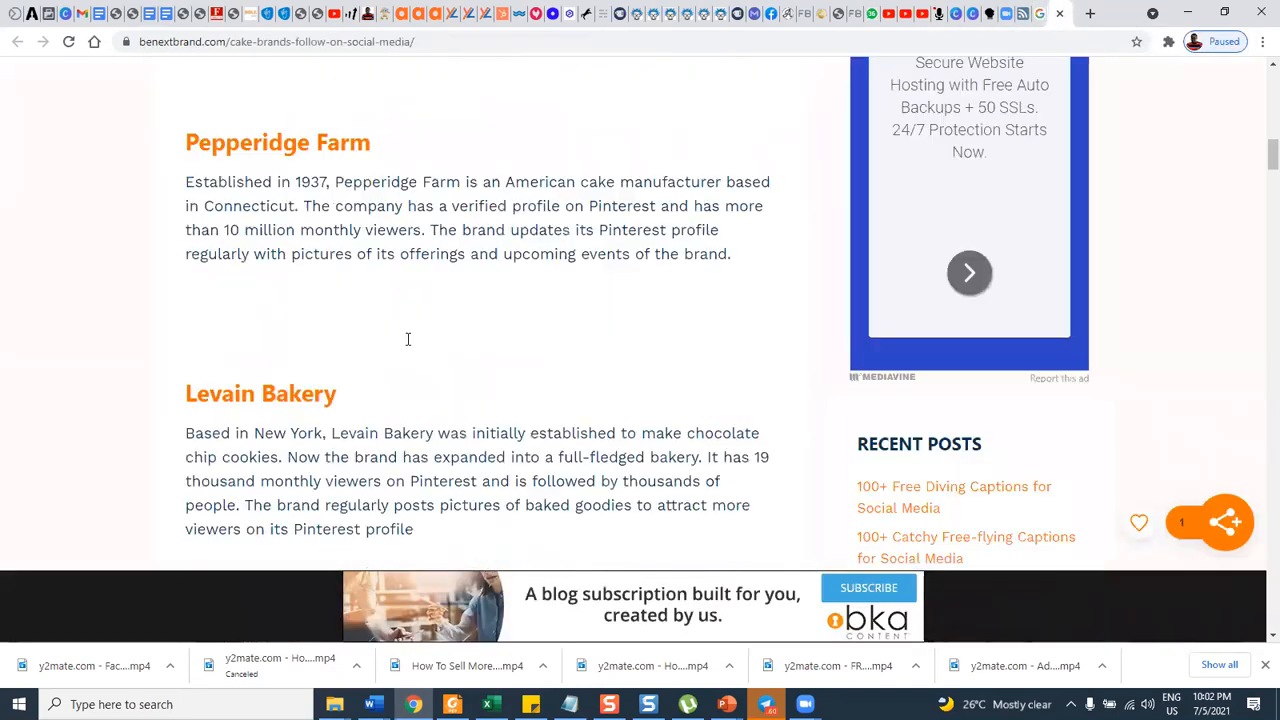
drag(186, 373, 344, 370)
key(ctrl+c)
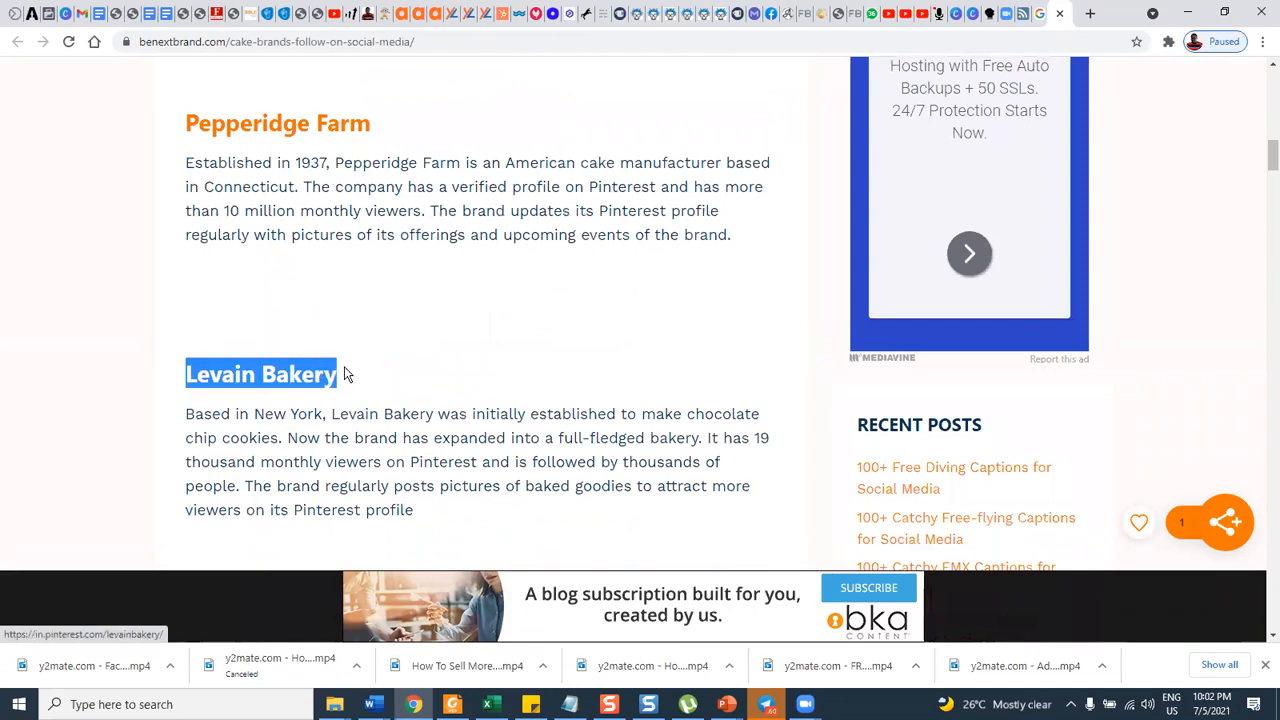
click(162, 16)
key(ctrl+v)
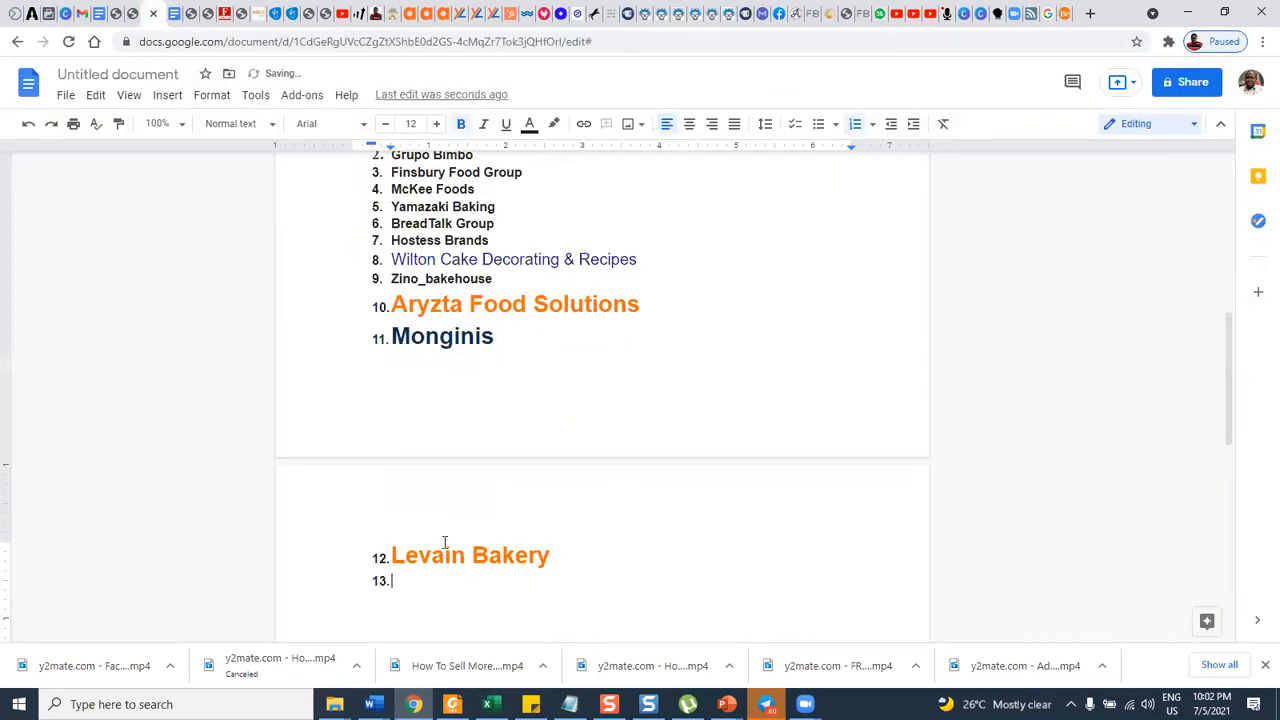
Copy "Grupo Bimbo" from the article's LinkedIn brands section into the document as the thirteenth list item.
click(1047, 14)
scroll(493, 387, down, 6)
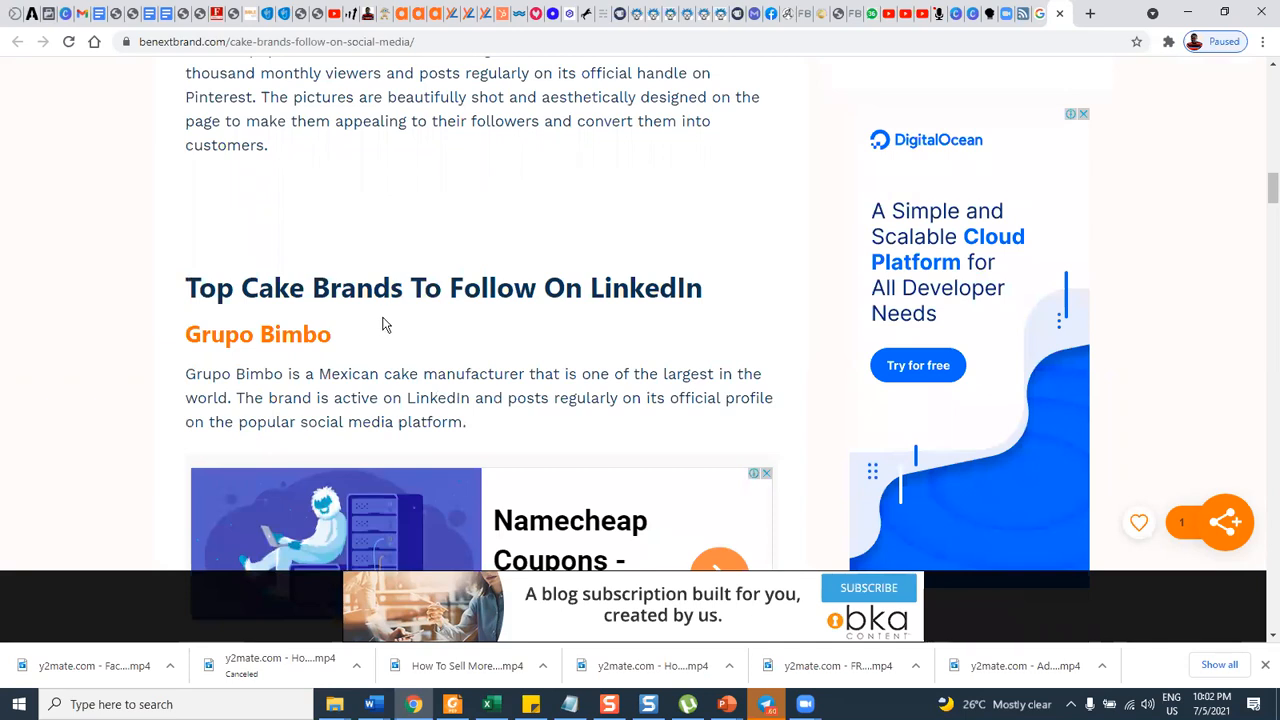
scroll(388, 318, down, 2)
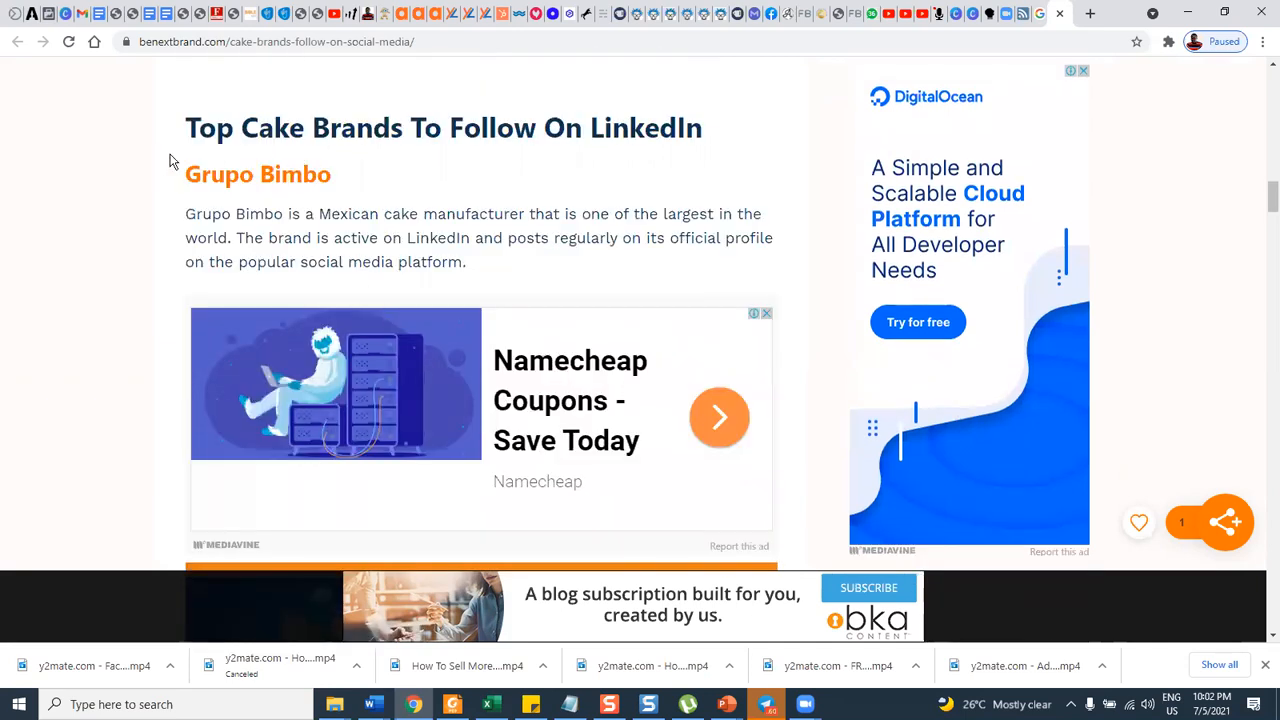
drag(180, 172, 346, 177)
key(ctrl+c)
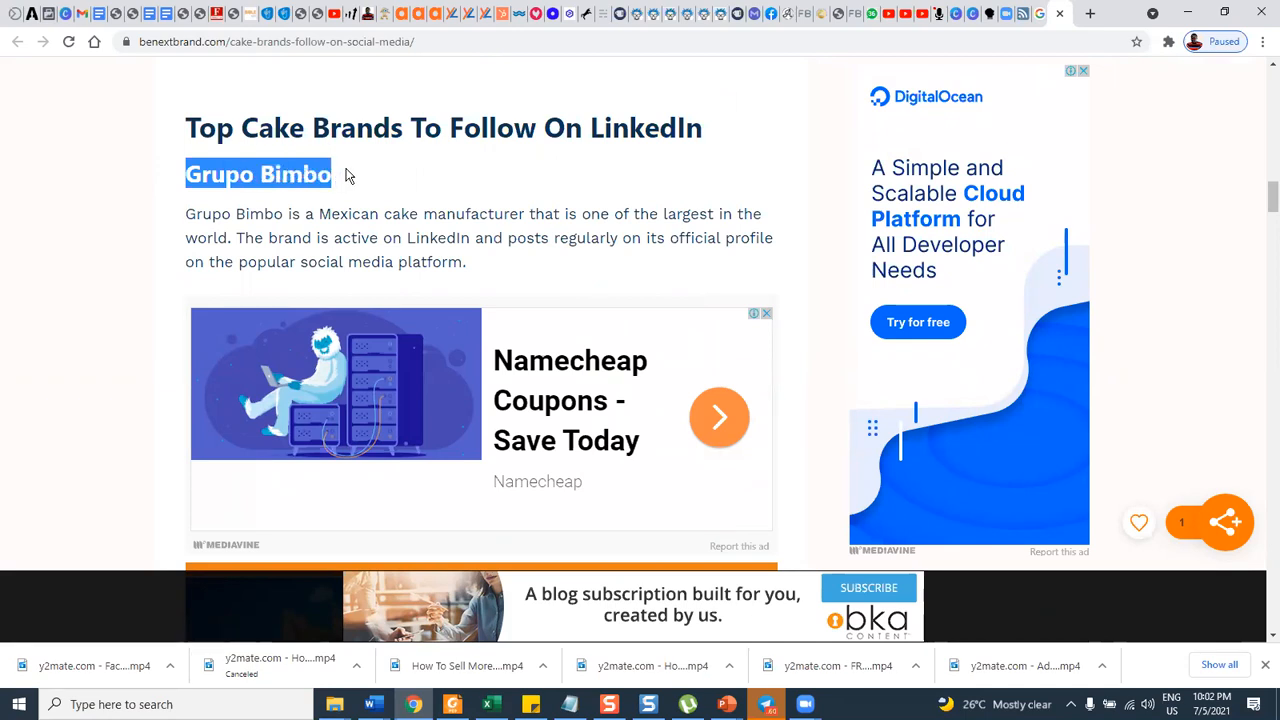
click(148, 16)
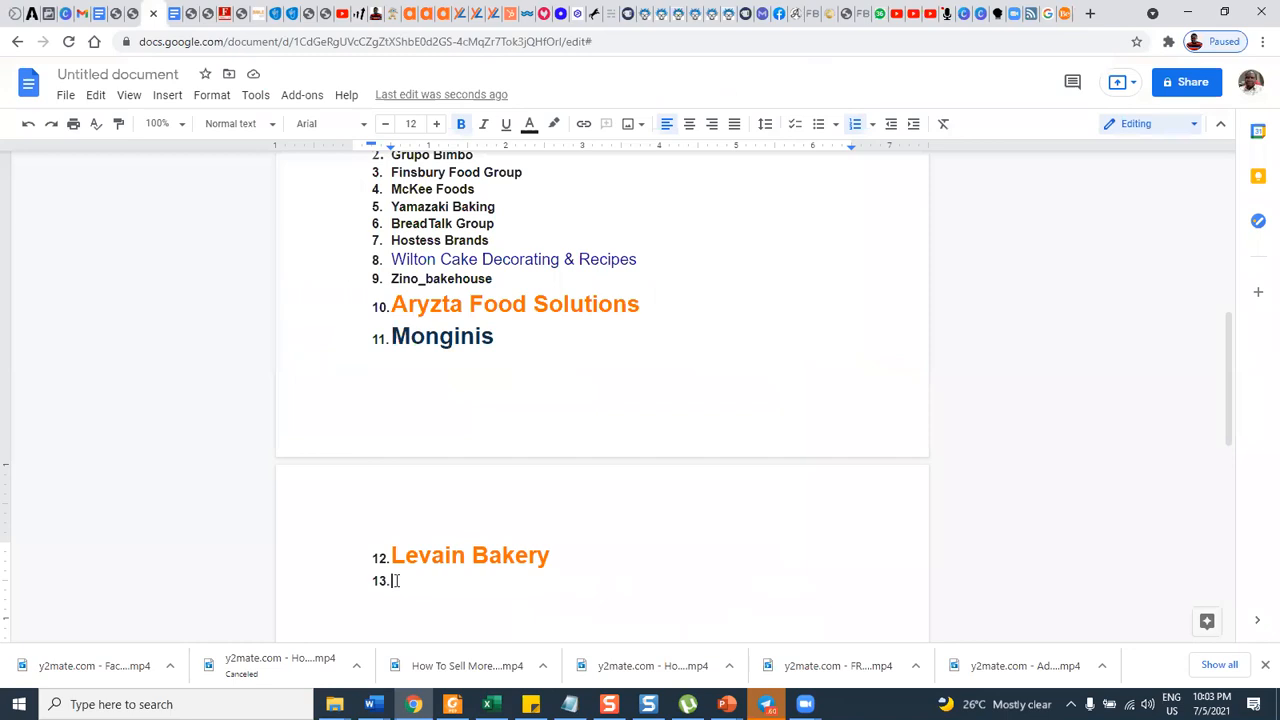
key(ctrl+v)
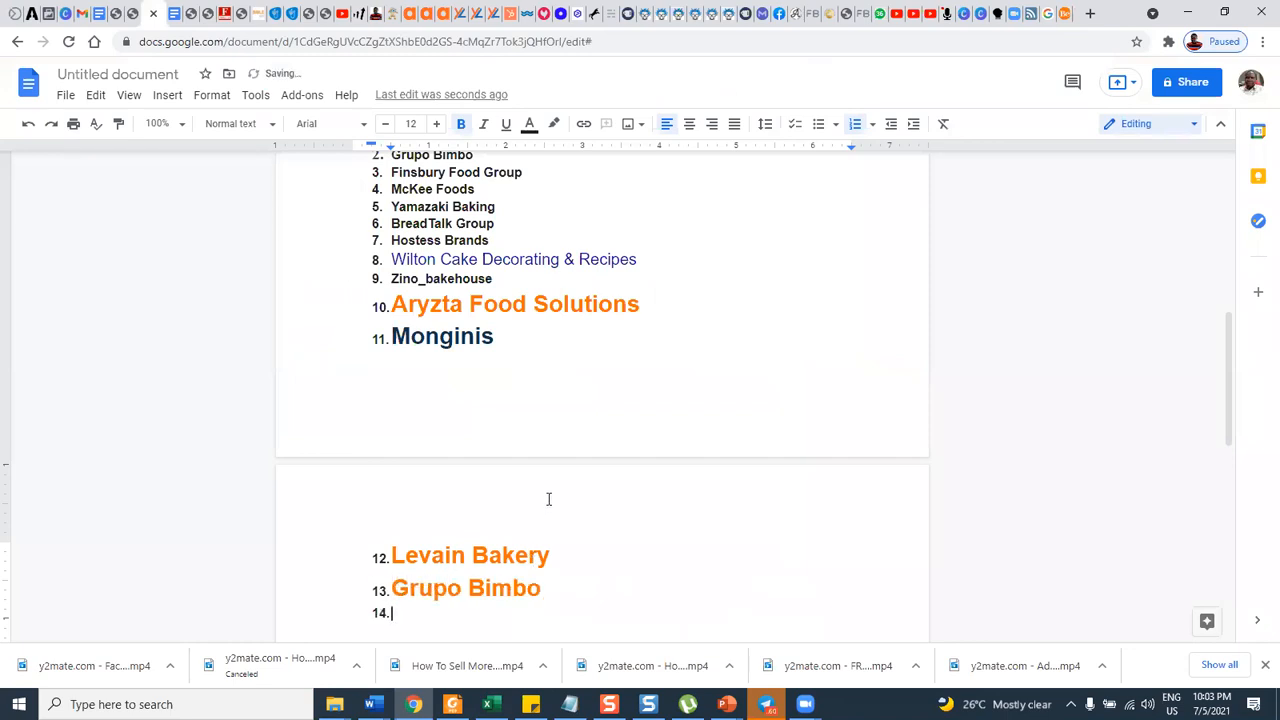
Check the brand list for repeats and undo the paste of the duplicate "Grupo Bimbo" in the thirteenth list item.
scroll(578, 463, up, 1)
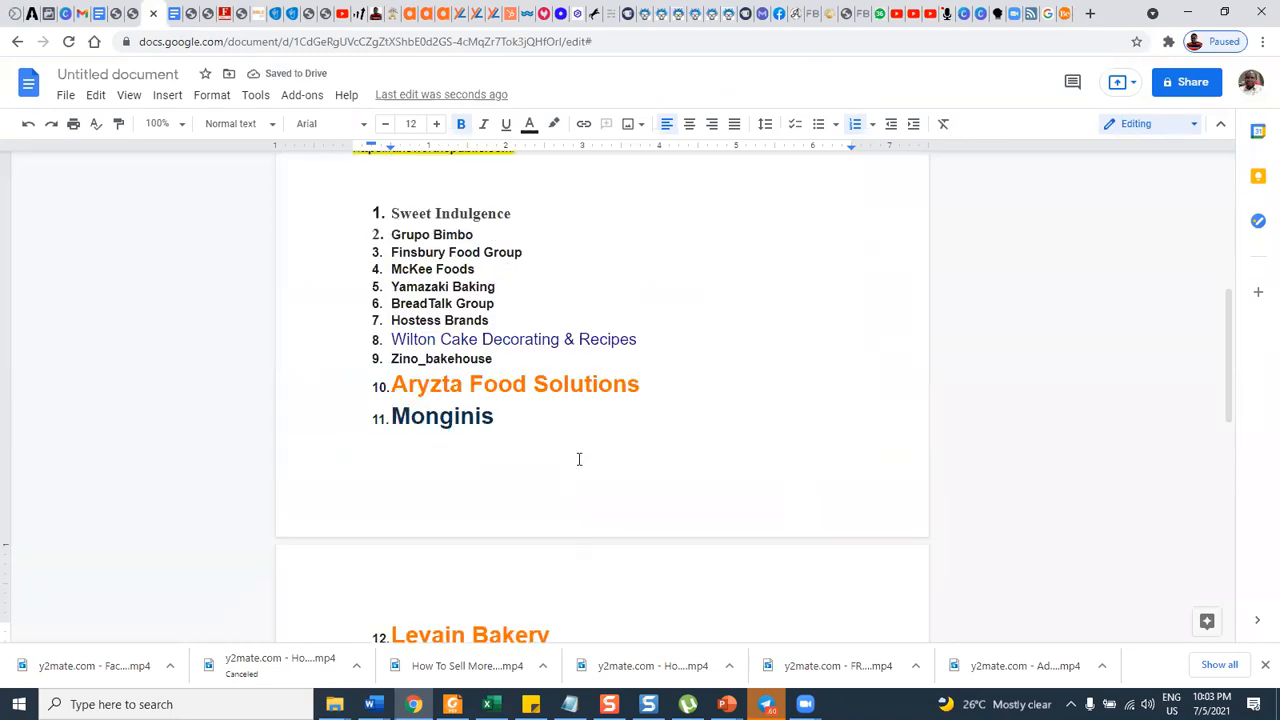
scroll(578, 459, down, 1)
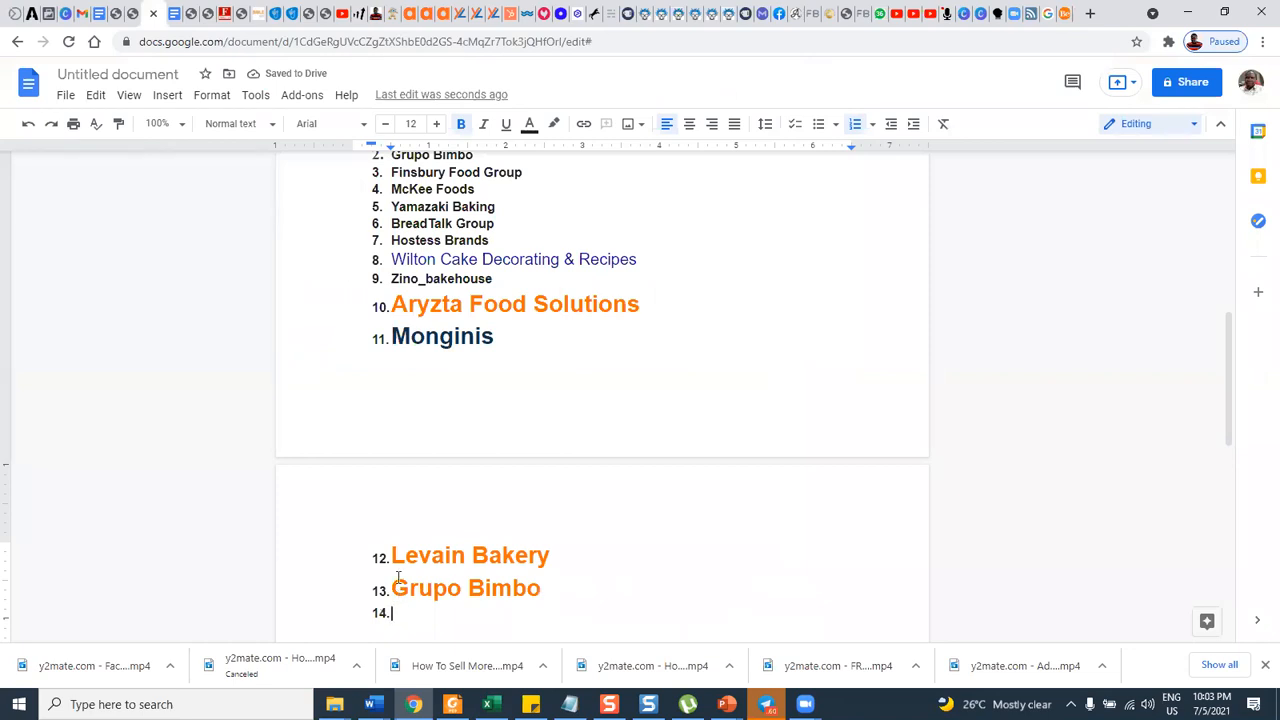
key(ctrl+z)
Copy the brand heading "Finsbury Food Group" from the BeNextBrand article into the document as the thirteenth list item.
click(1066, 13)
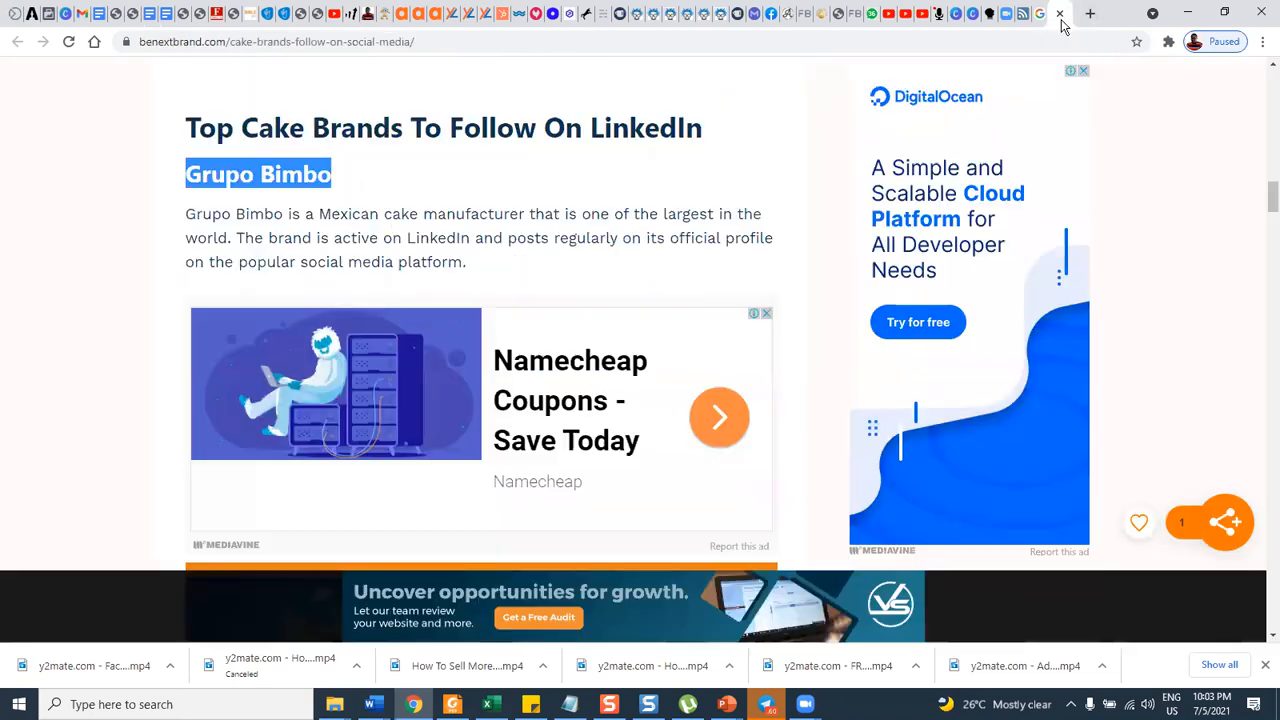
scroll(452, 360, down, 3)
scroll(454, 350, down, 4)
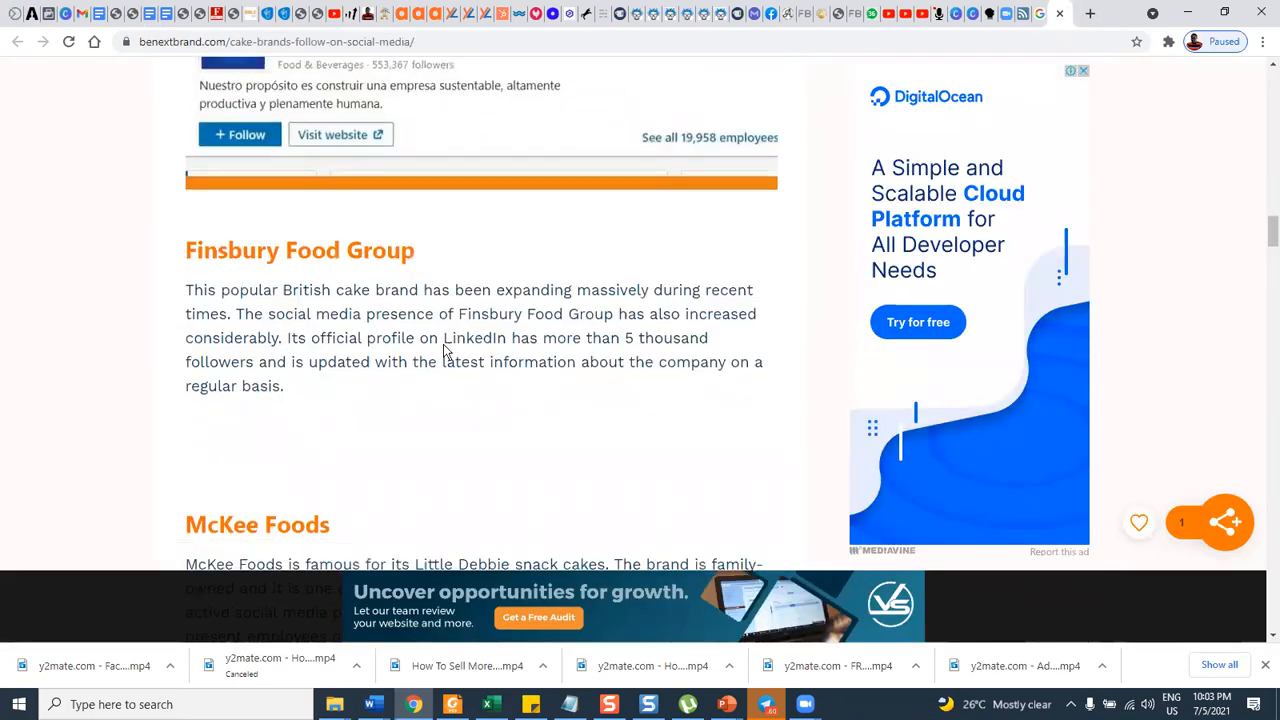
mouse_move(187, 195)
mouse_down()
mouse_move(358, 196)
mouse_move(448, 216)
mouse_move(427, 201)
mouse_move(186, 223)
mouse_move(180, 197)
mouse_up()
key(ctrl+c)
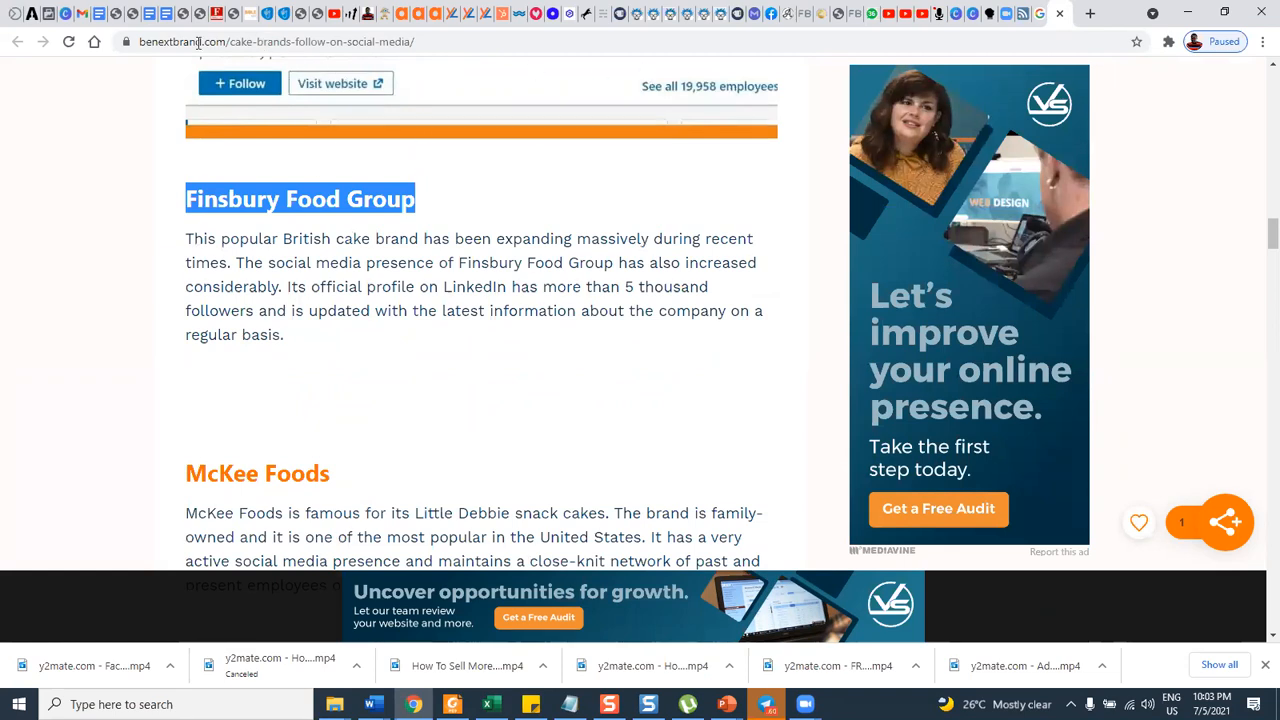
click(151, 14)
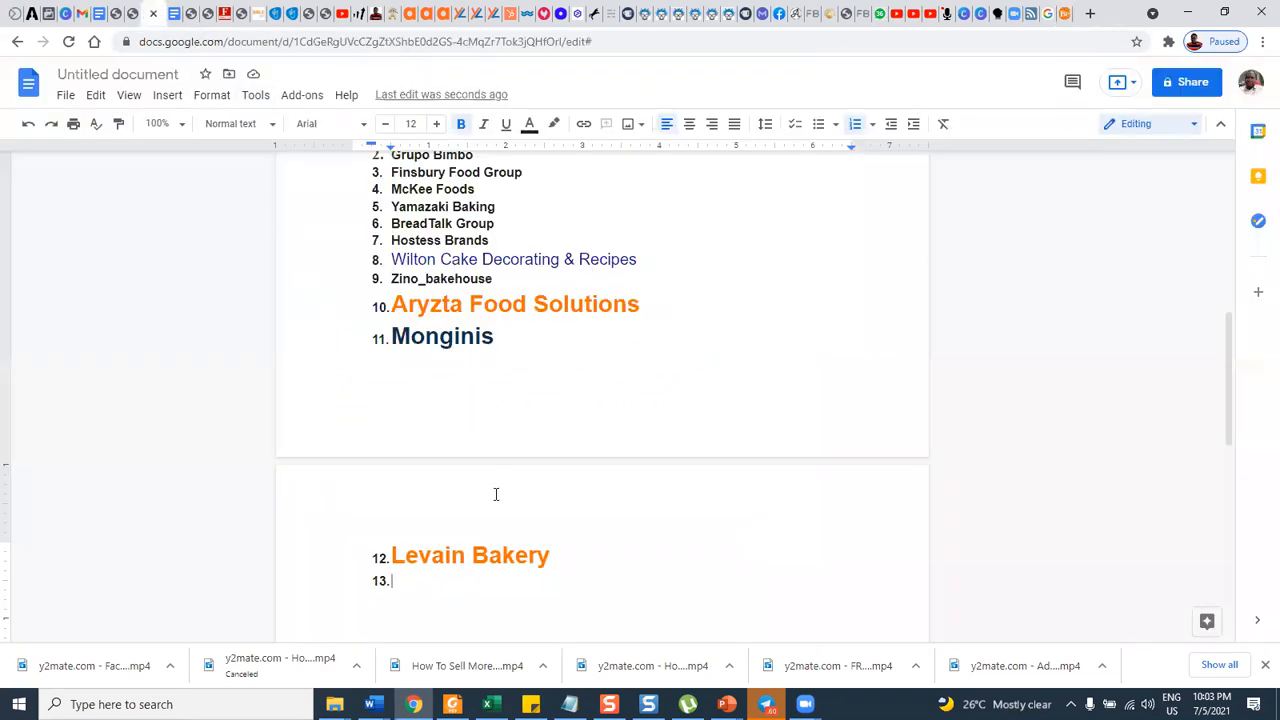
key(ctrl+v)
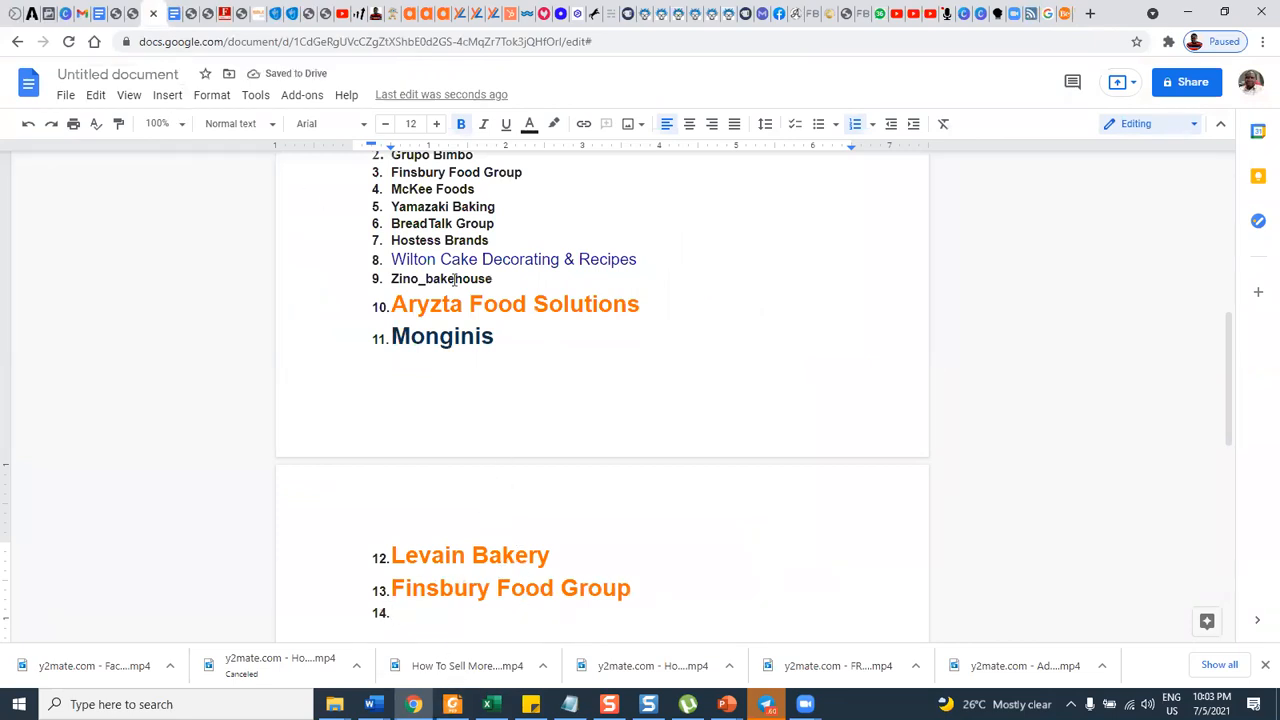
Copy the third keyword, "Top cake baking thought leader", from the document's keyword list and search Google for it.
scroll(455, 279, up, 4)
scroll(460, 268, up, 1)
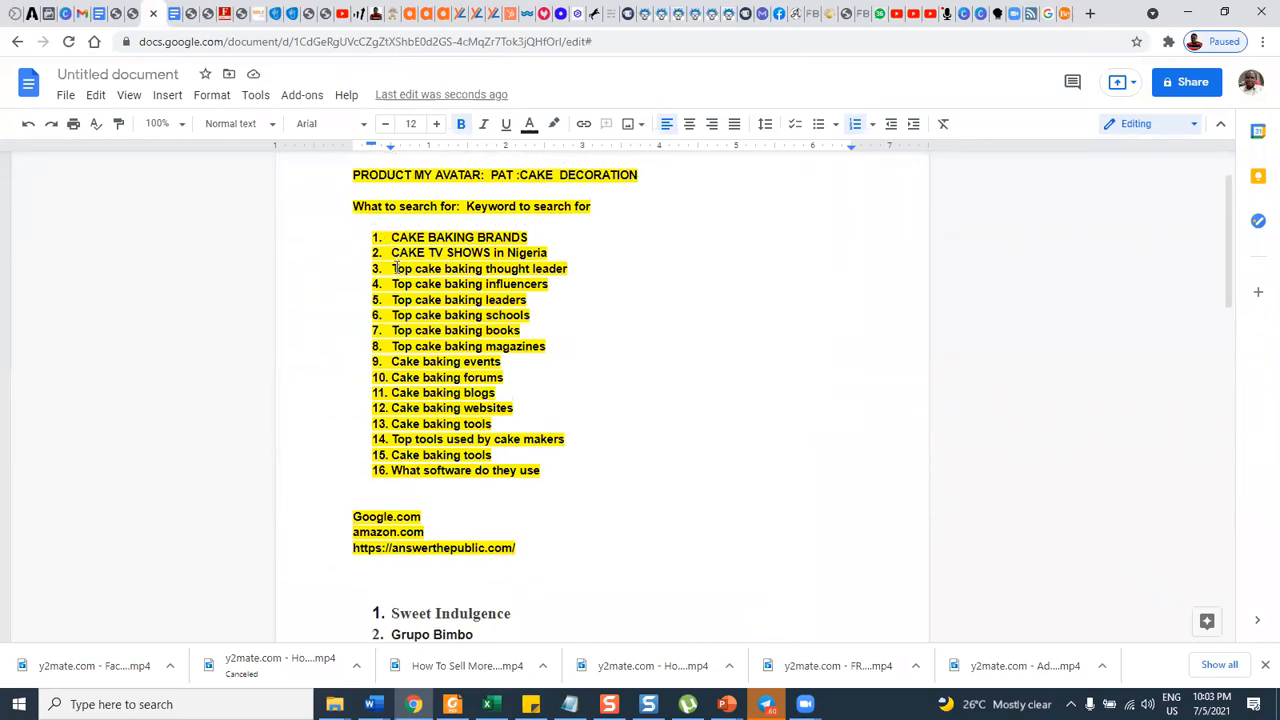
drag(394, 268, 573, 269)
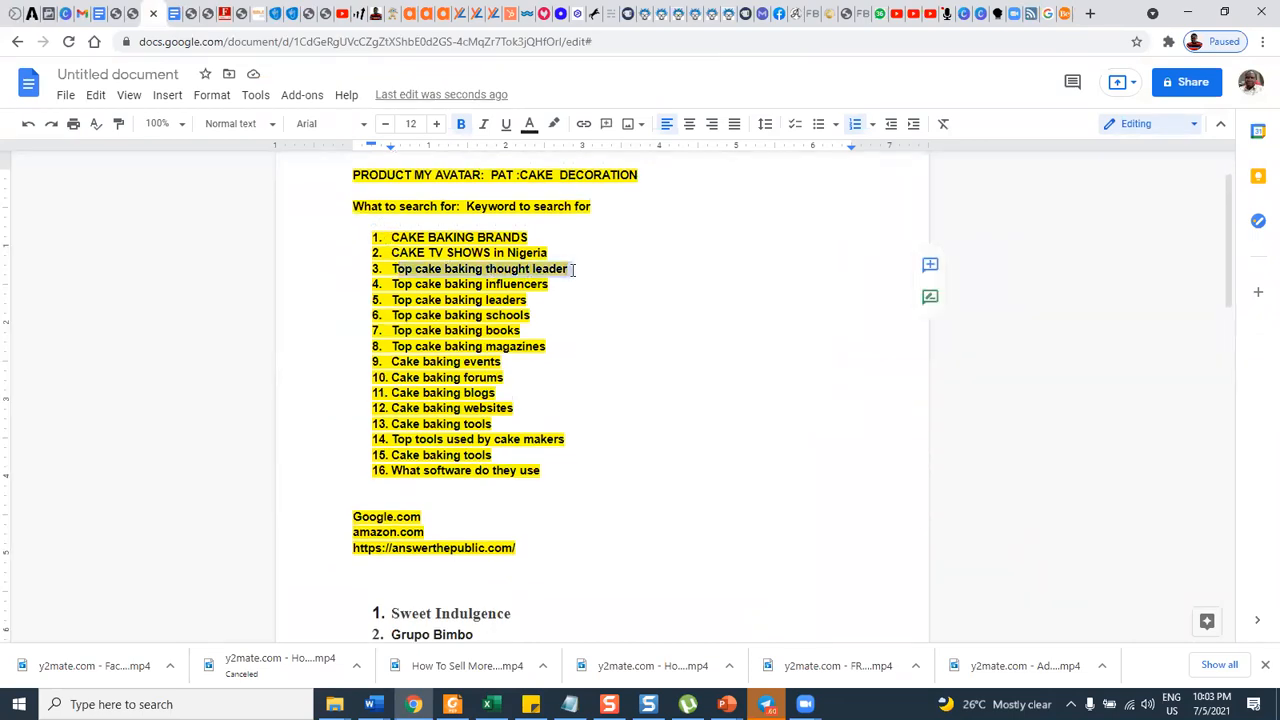
click(386, 270)
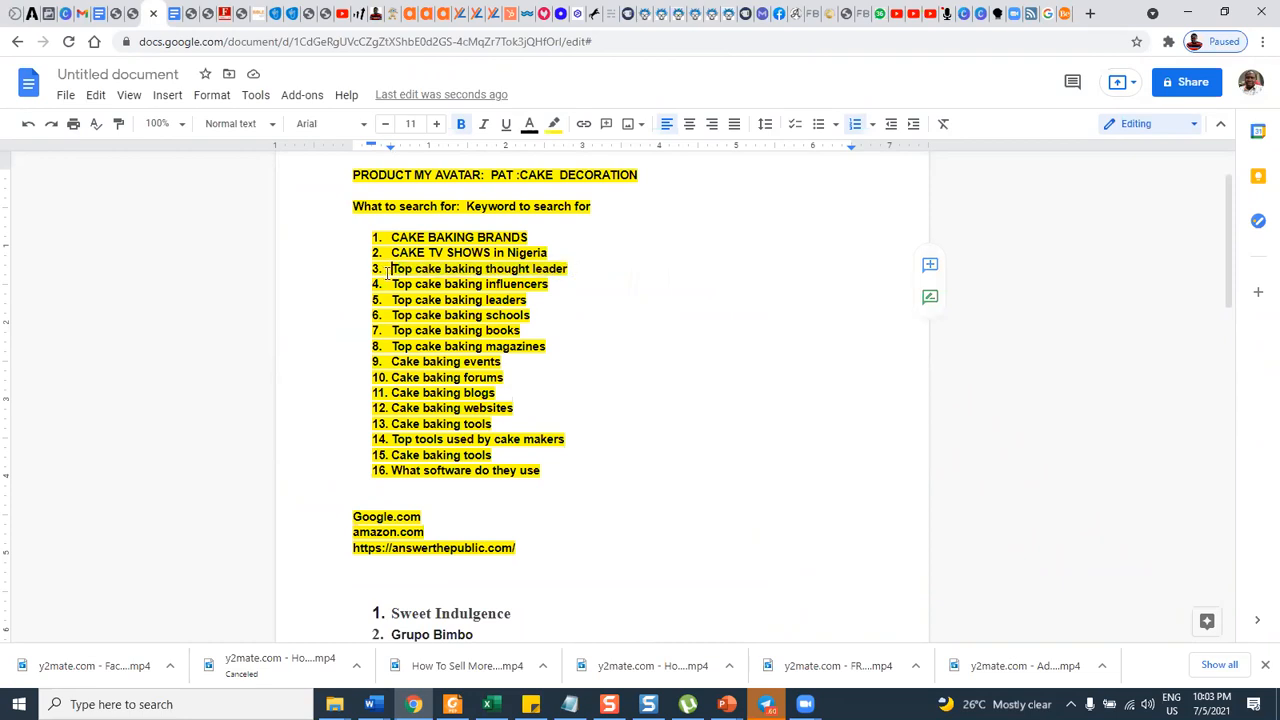
drag(390, 269, 585, 270)
key(ctrl+c)
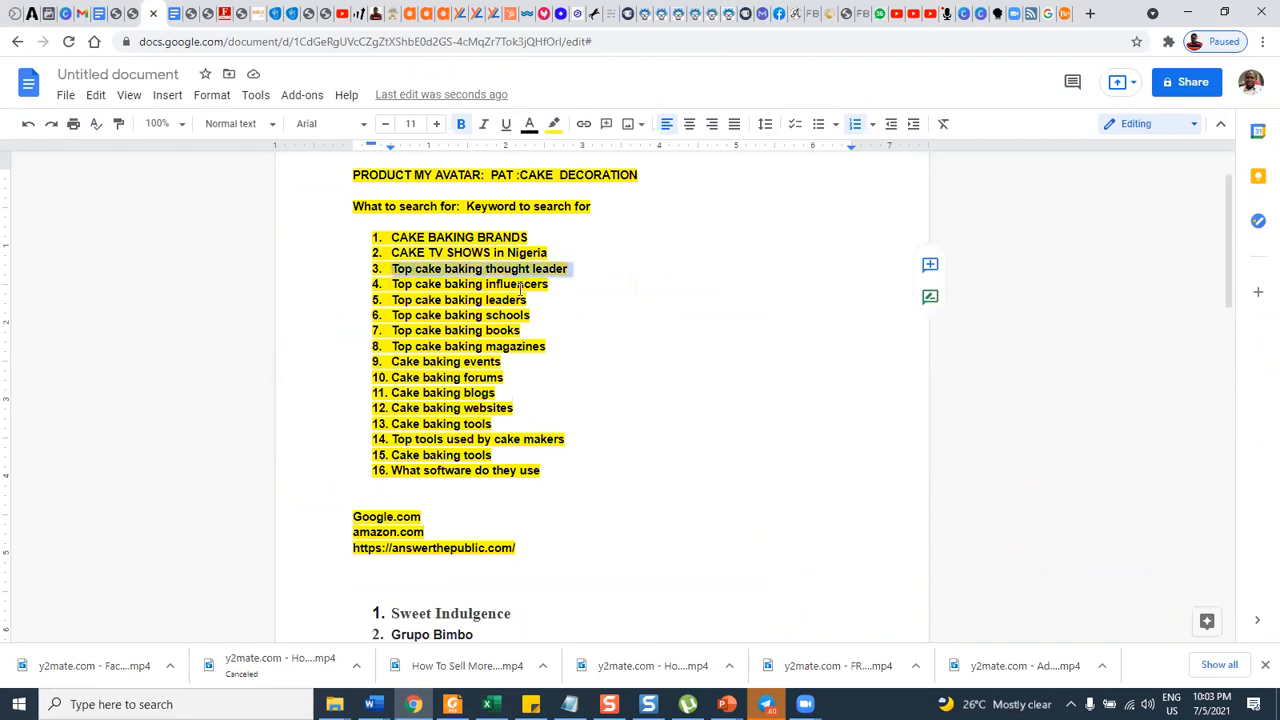
click(1054, 14)
key(slash)
key(ctrl+v)
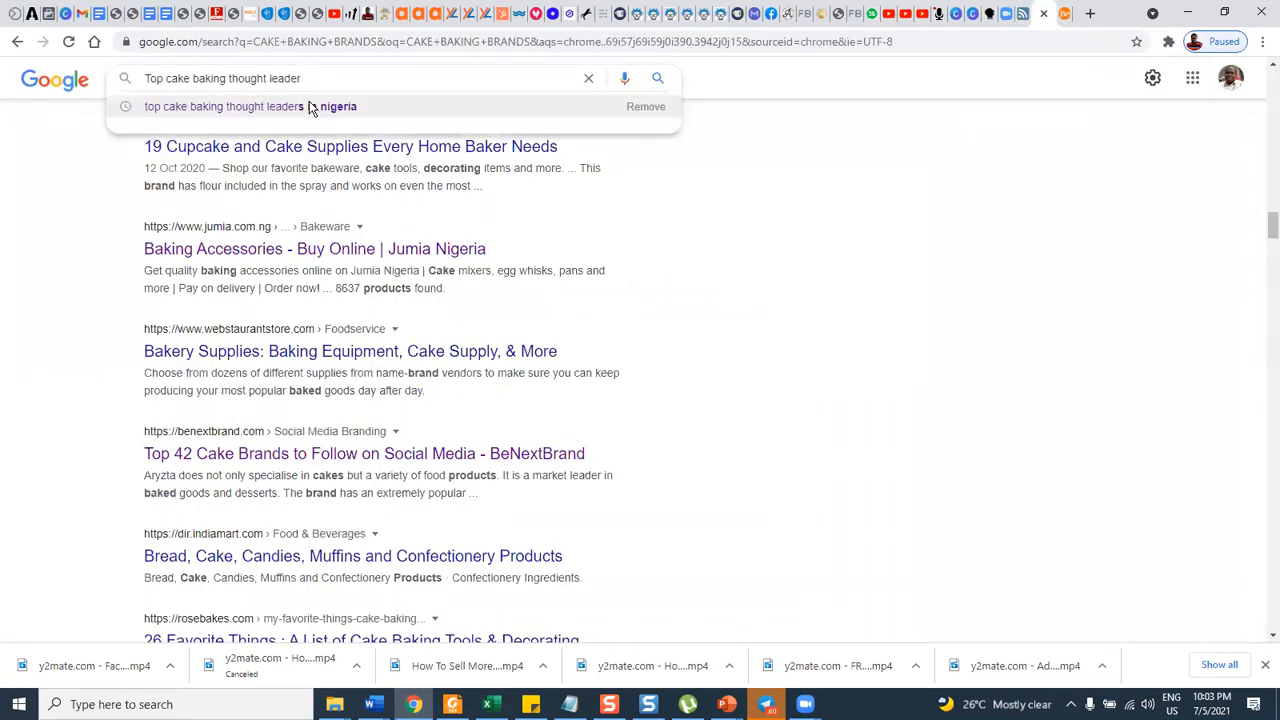
key(Return)
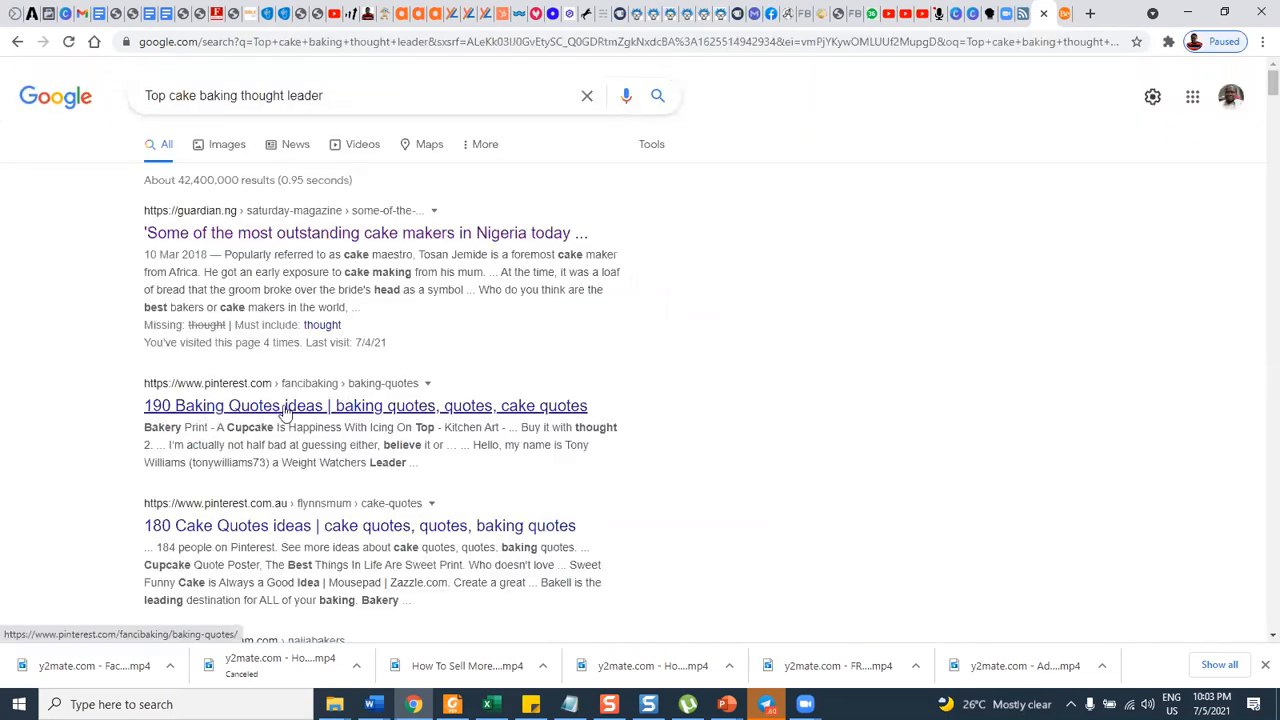
Open the naijabakers Instagram profile from the Google results in a new tab and switch to it.
scroll(314, 411, down, 1)
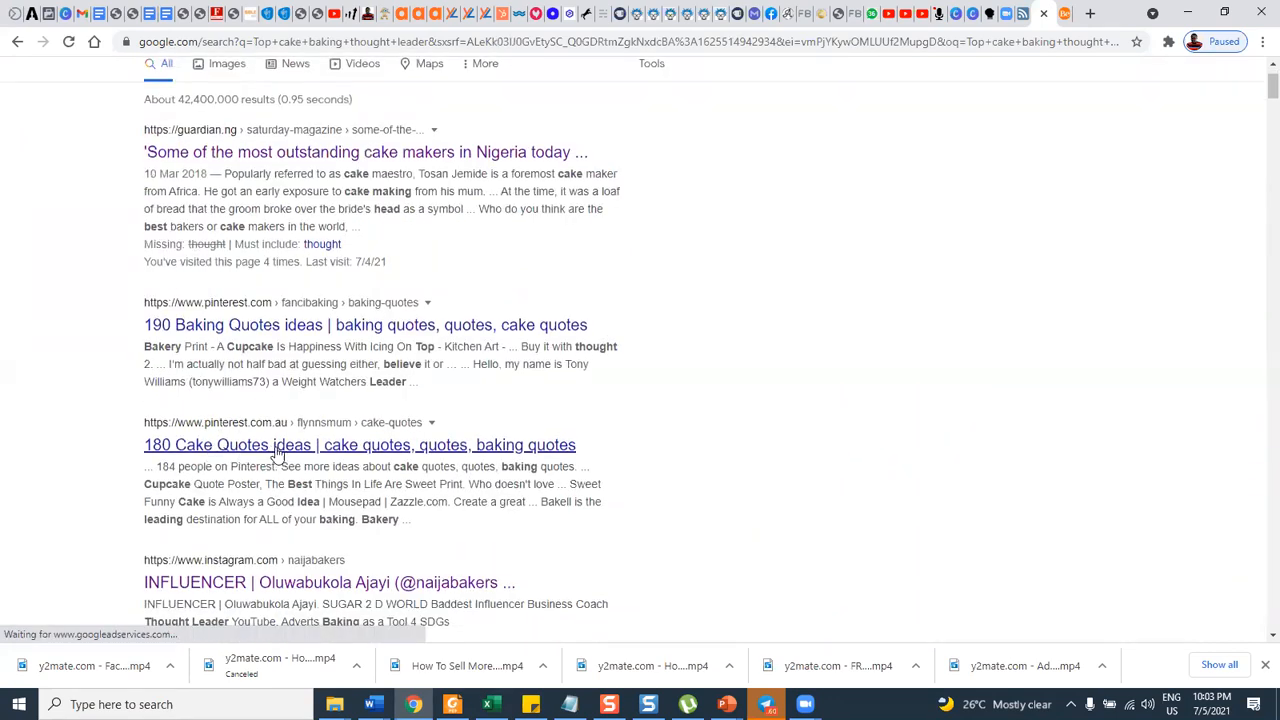
scroll(278, 455, down, 2)
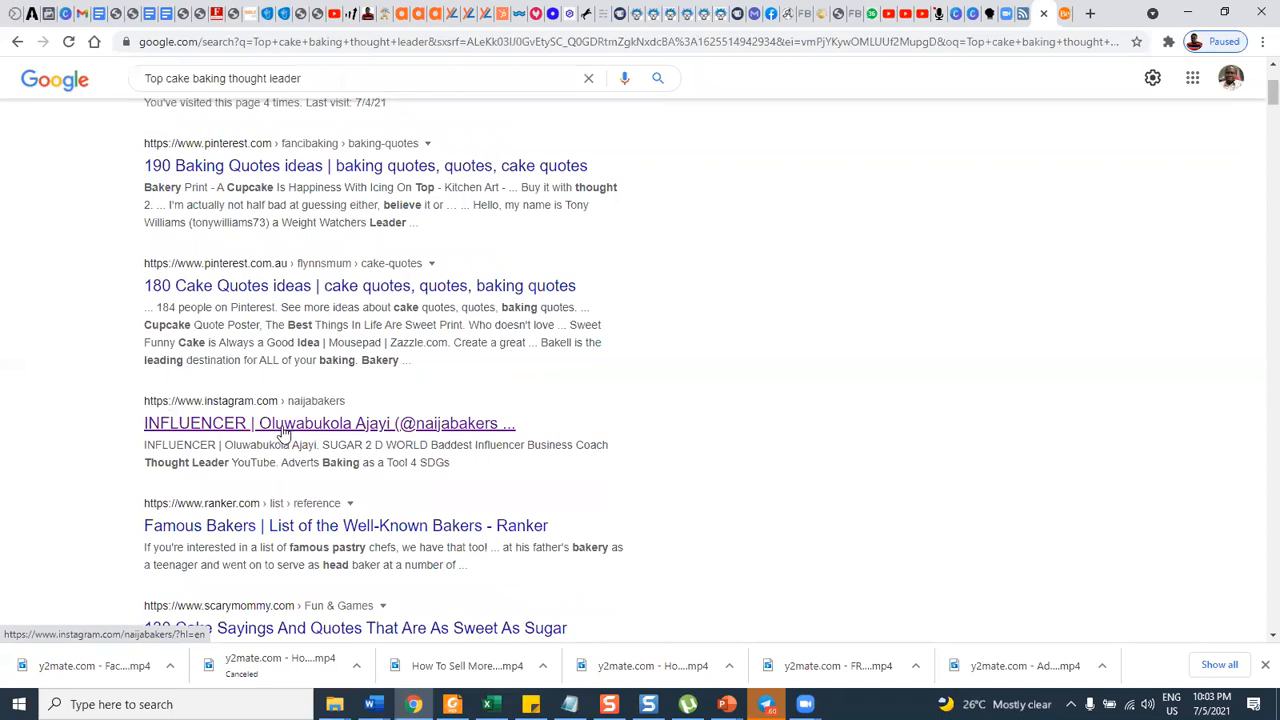
right_click(374, 428)
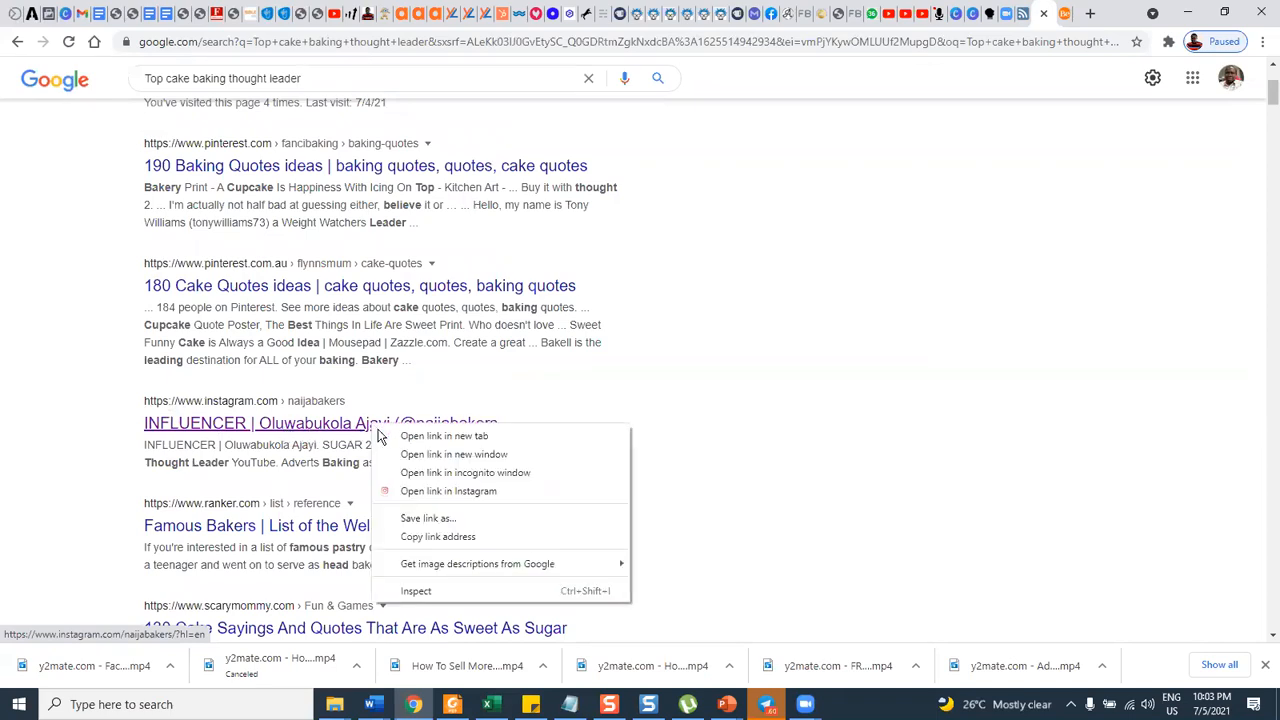
click(400, 439)
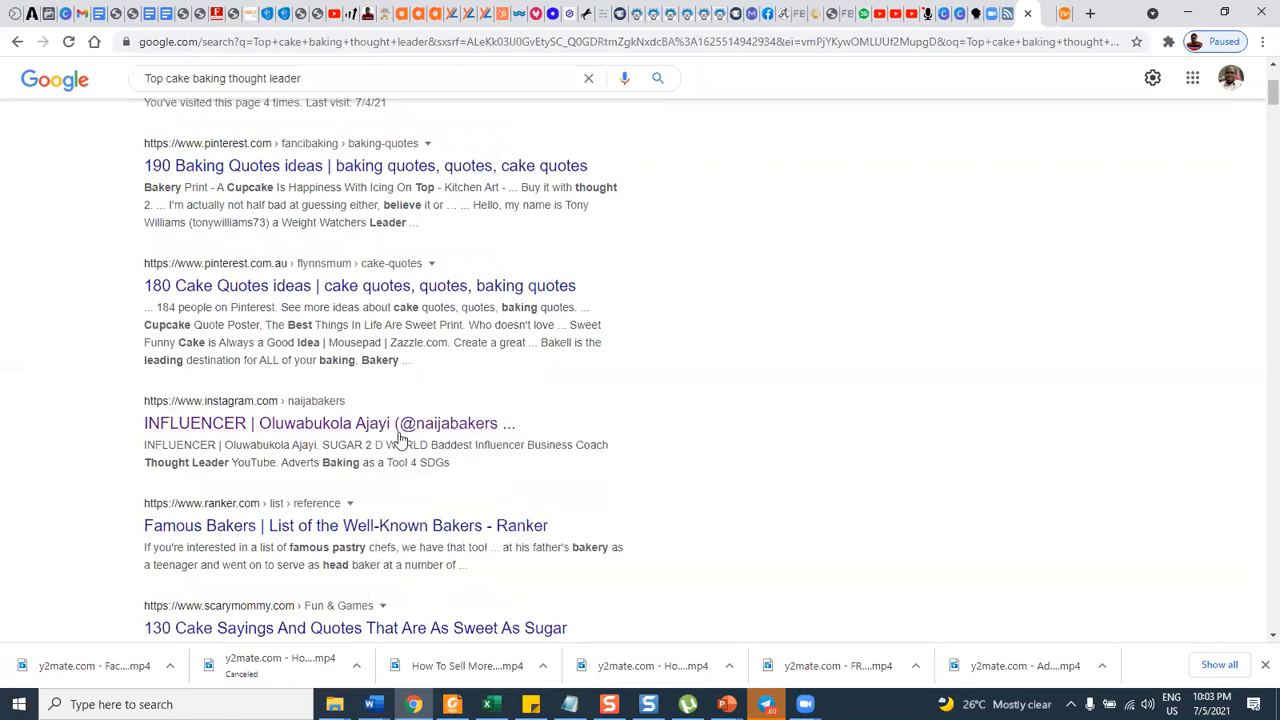
click(1062, 13)
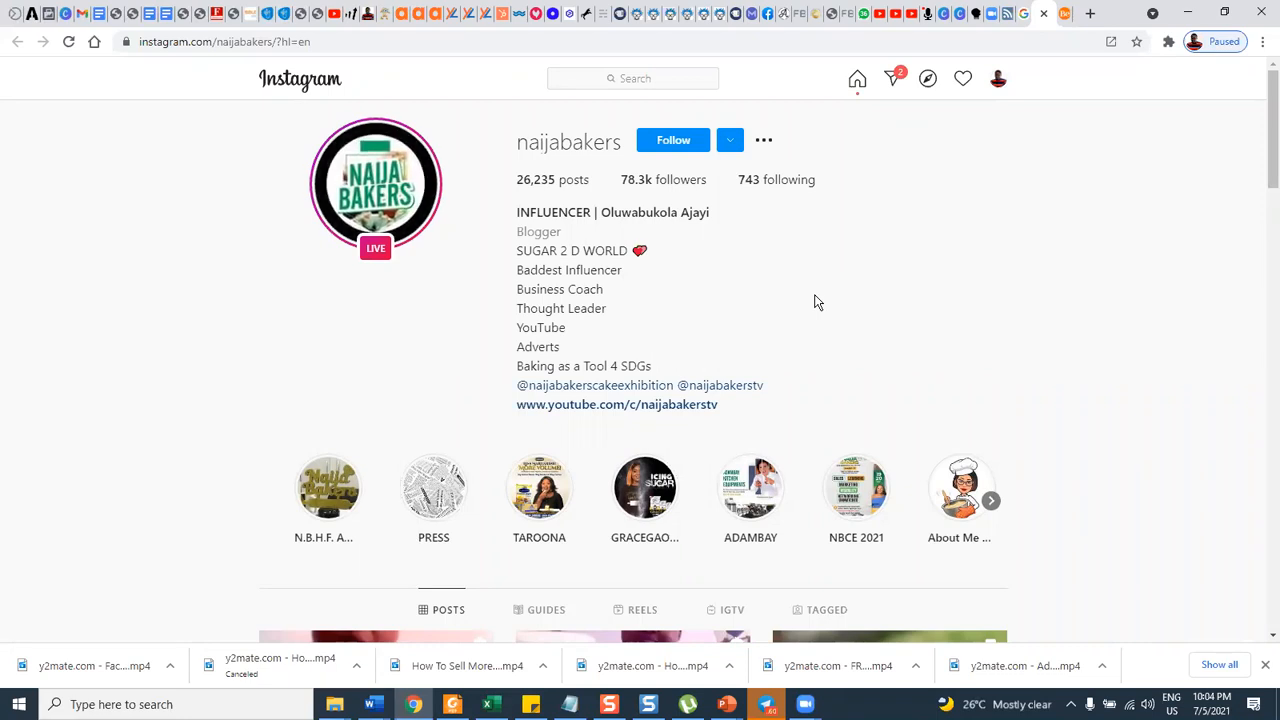
Look over the naijabakers profile and copy the influencer's full name from its bio into the document as the fourteenth list item.
scroll(820, 275, down, 5)
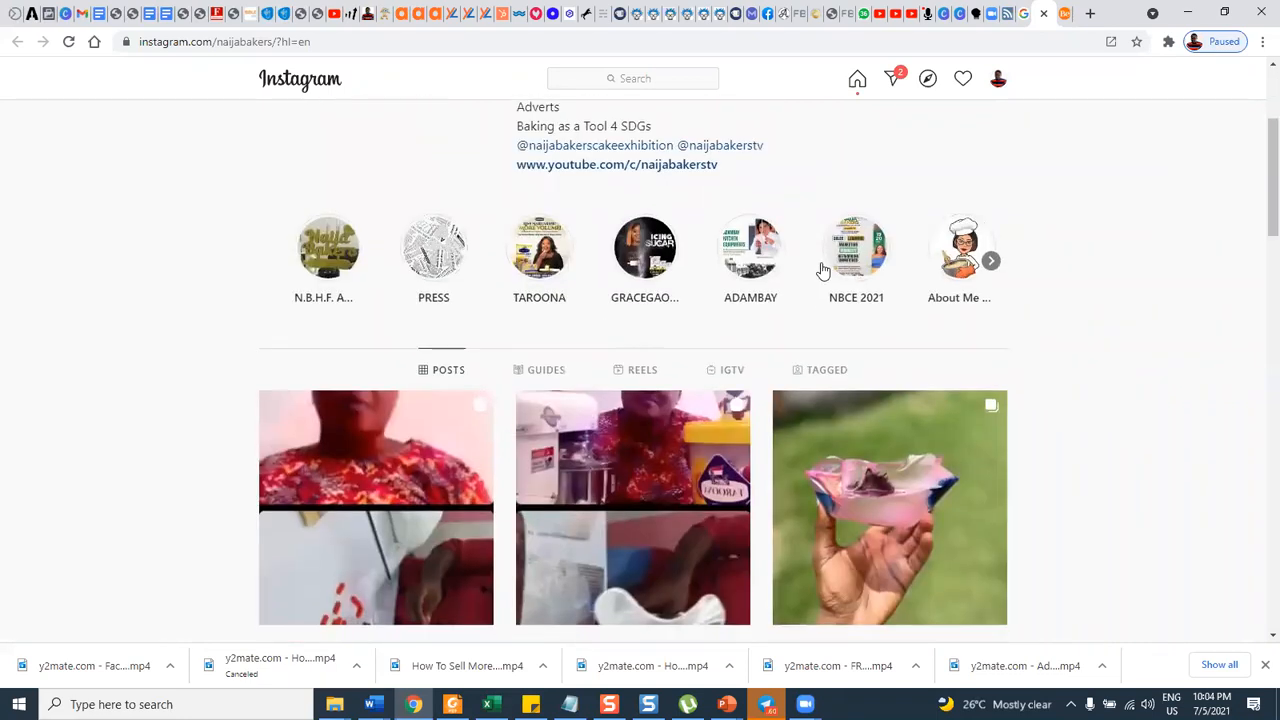
scroll(820, 270, down, 2)
scroll(768, 230, up, 6)
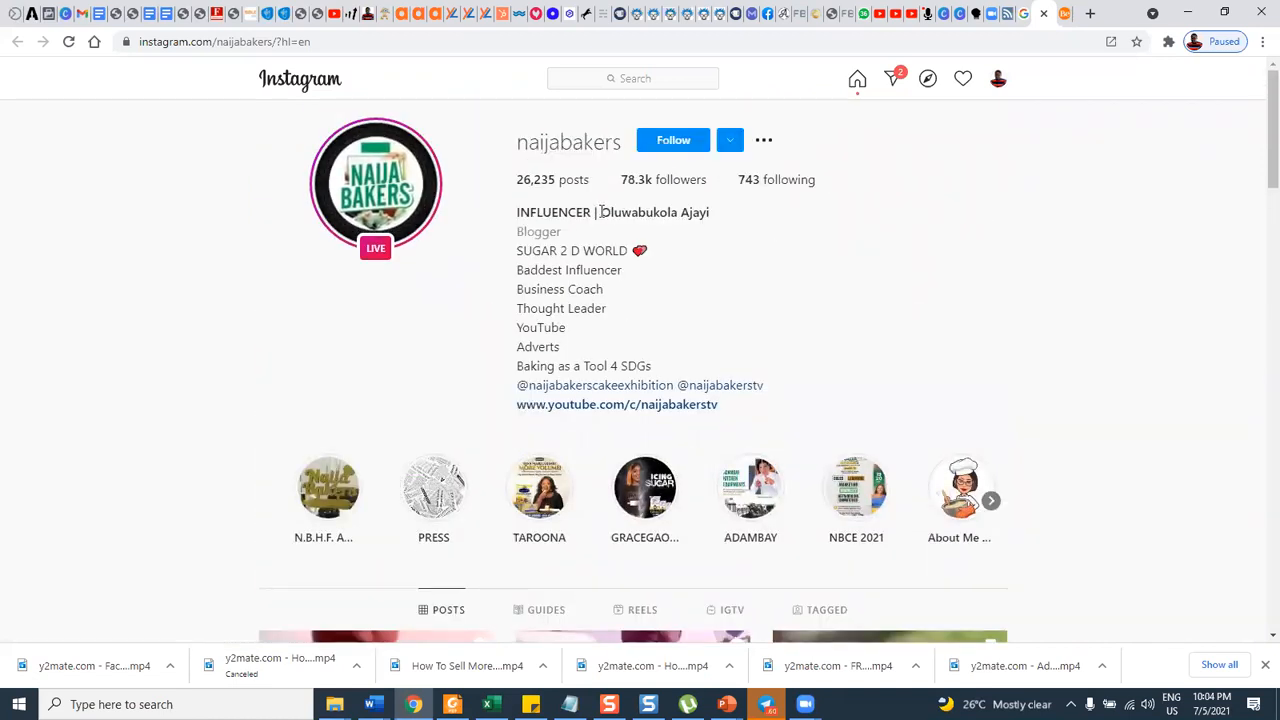
drag(601, 212, 720, 222)
key(ctrl+c)
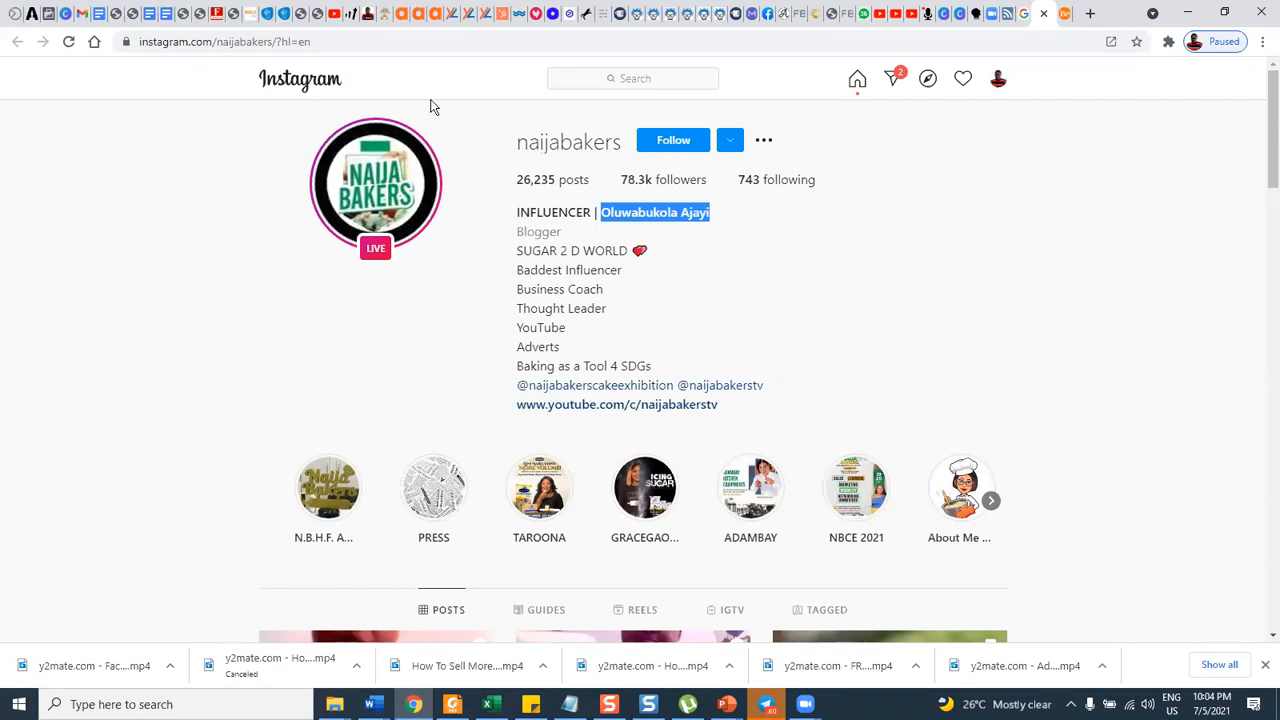
click(138, 13)
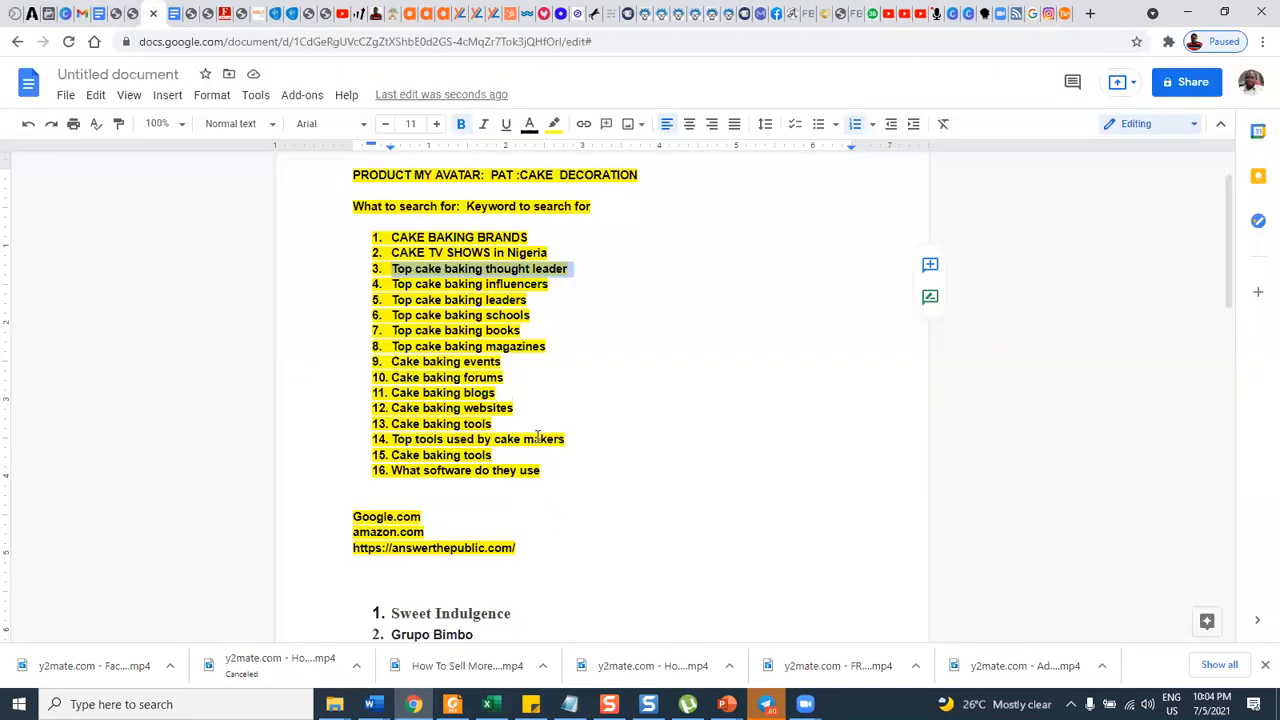
scroll(536, 425, down, 4)
scroll(535, 452, down, 3)
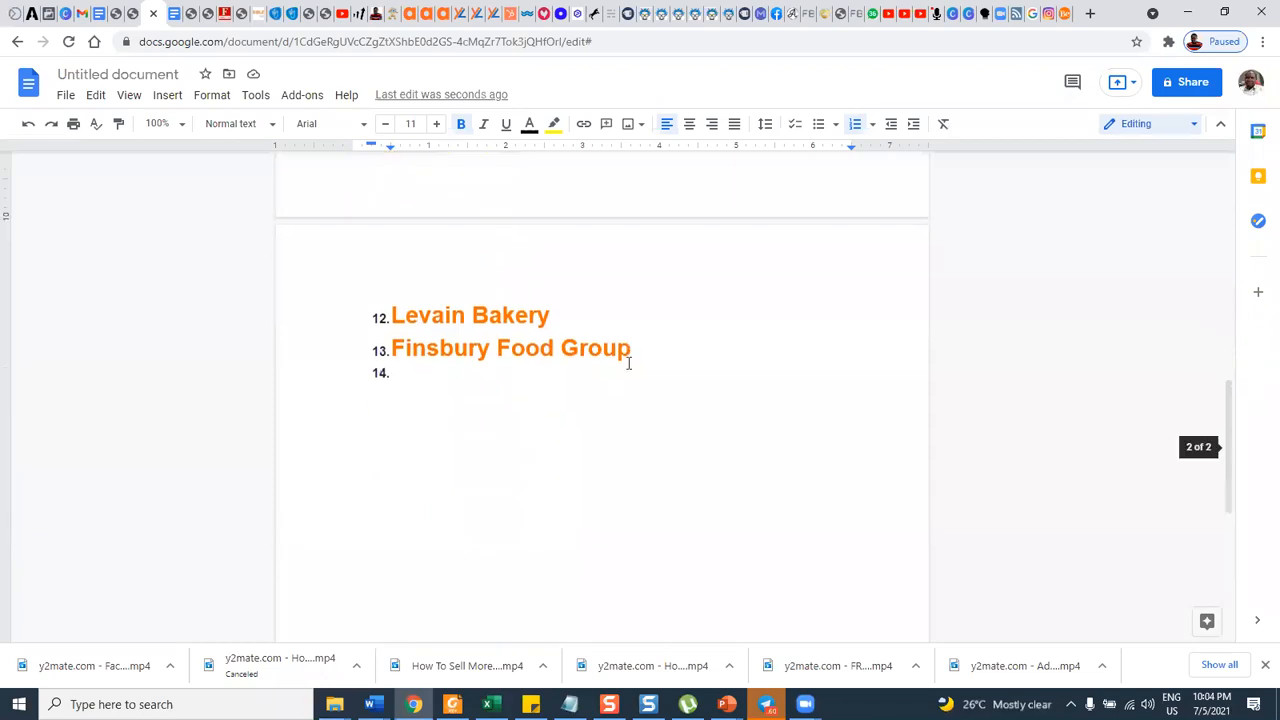
click(478, 384)
key(ctrl+v)
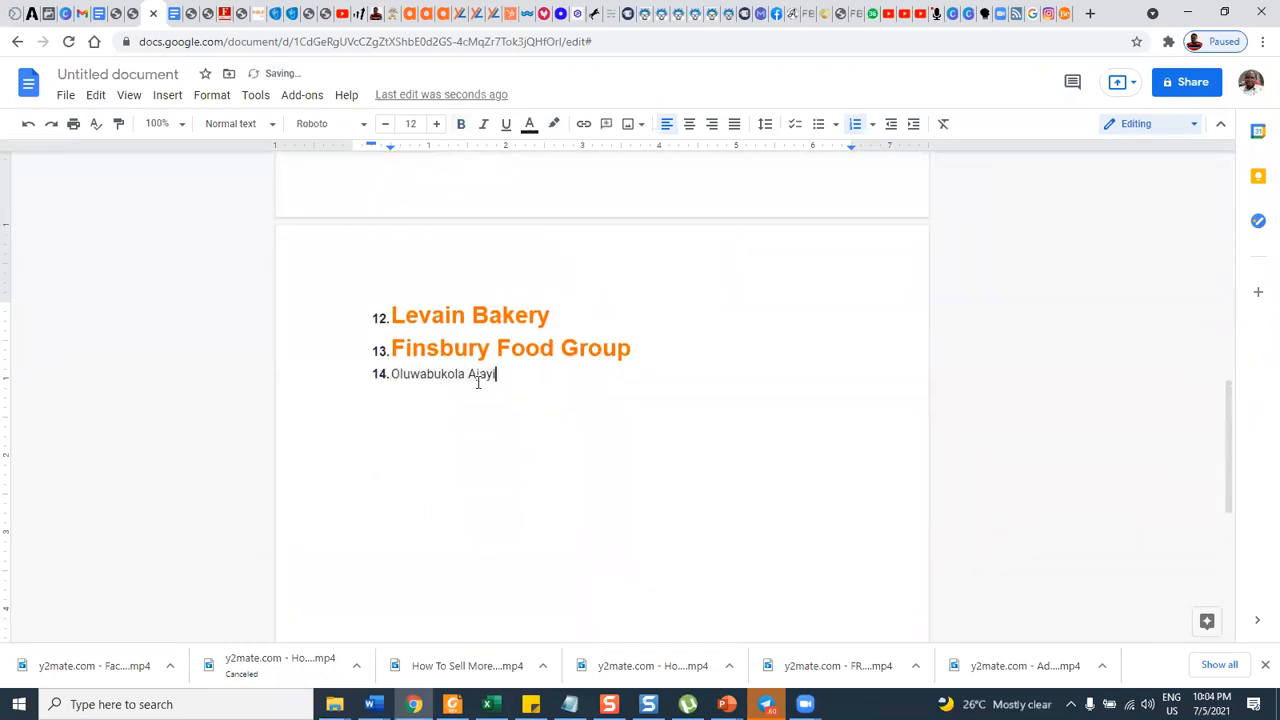
Copy the profile name "naijabakers" from Instagram into the document as the fifteenth list item, and start a sixteenth item.
click(1047, 14)
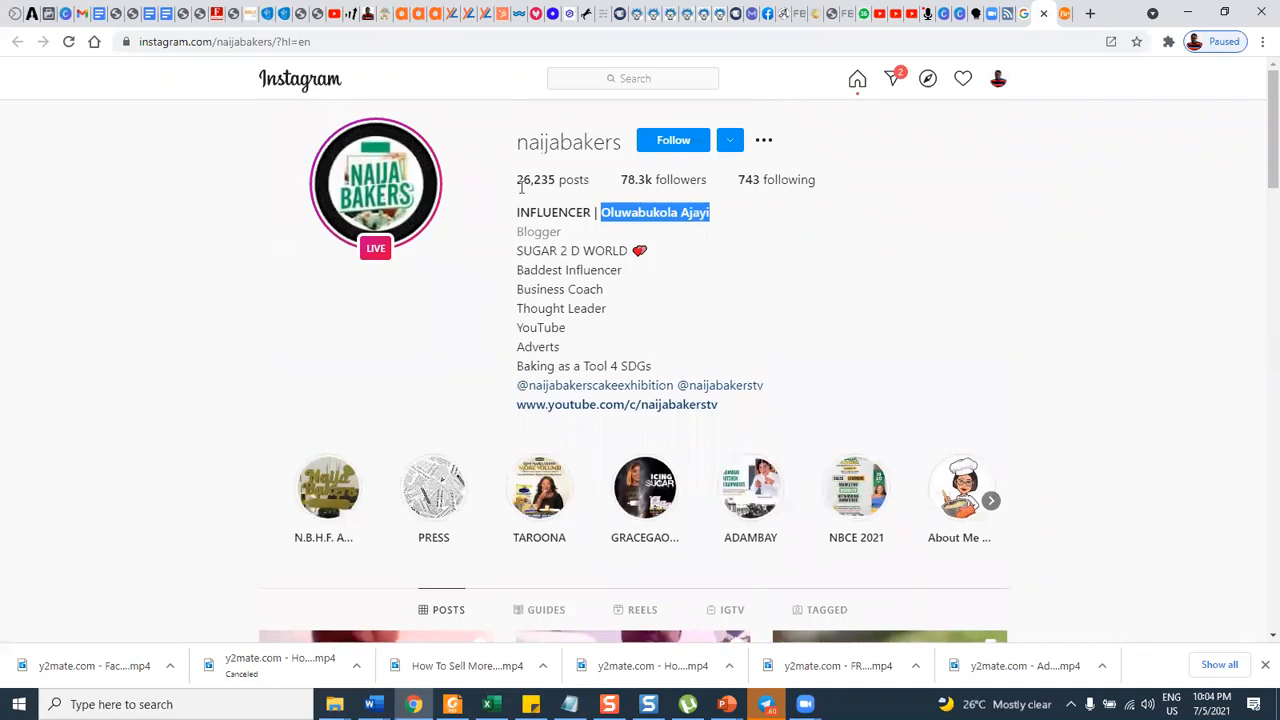
drag(517, 148, 620, 146)
key(ctrl+c)
click(149, 14)
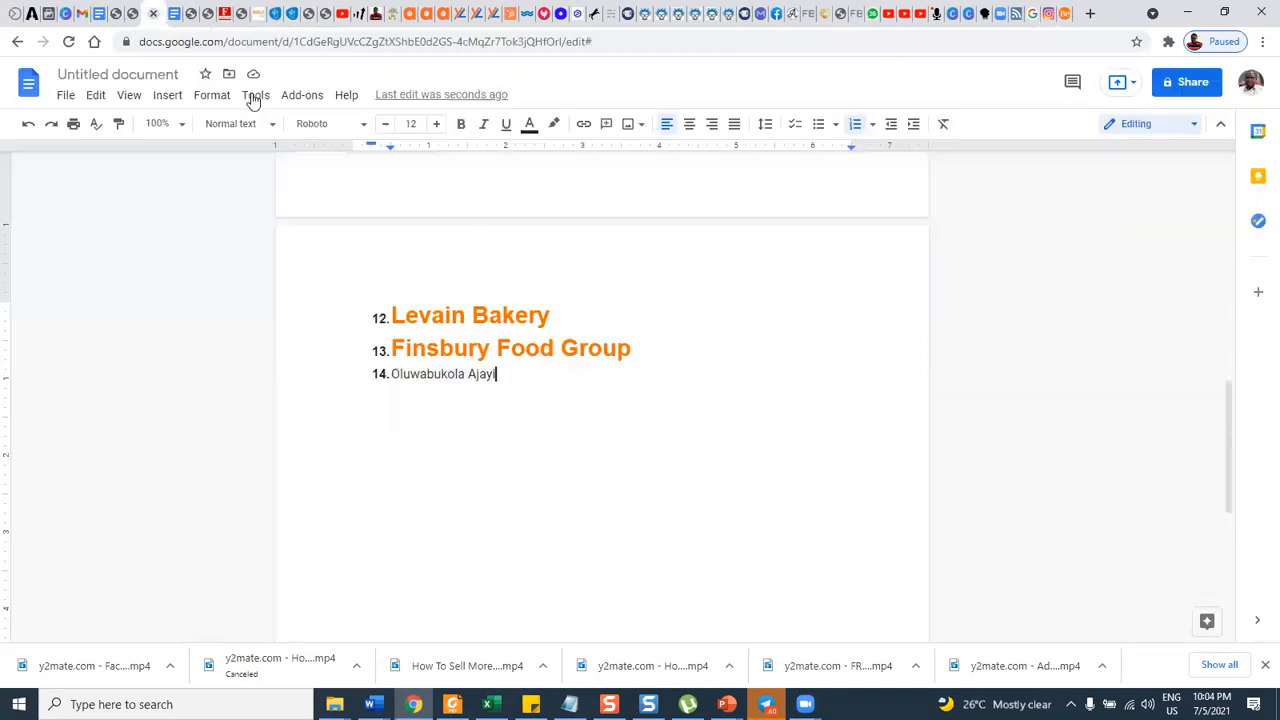
key(Return)
key(ctrl+v)
key(Return)
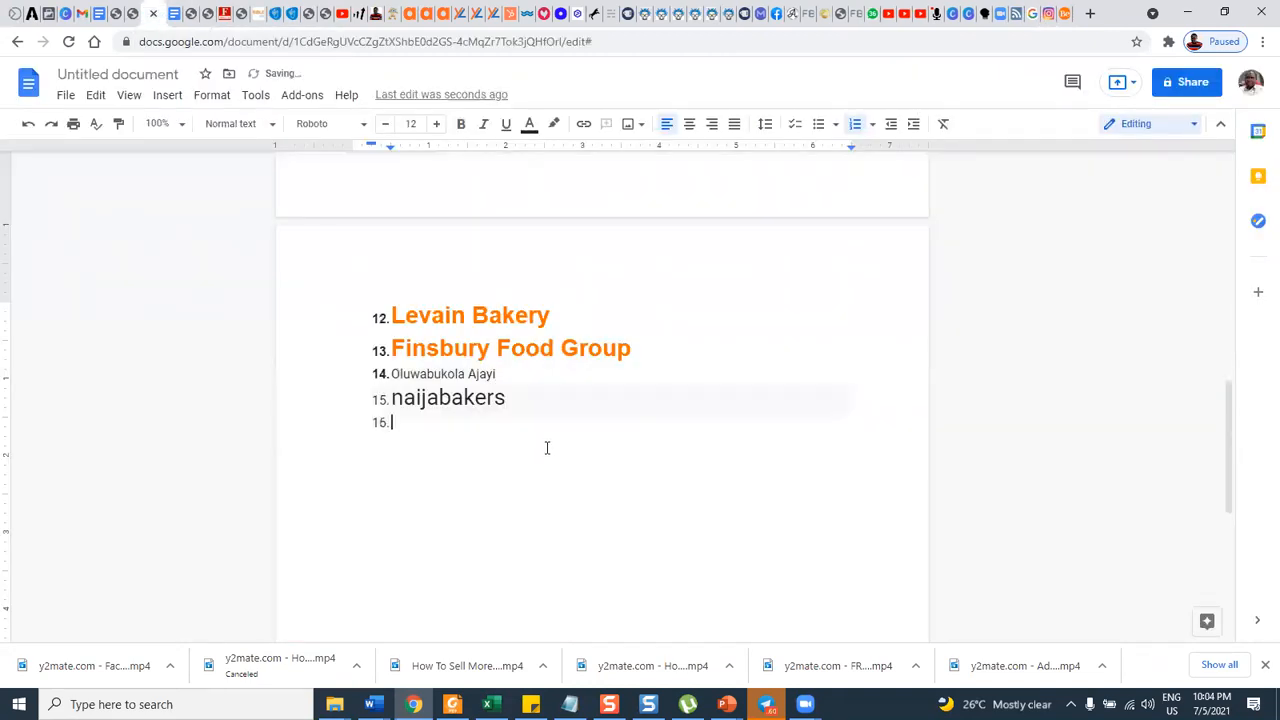
Close the Instagram profile, look through the BeNextBrand article's LinkedIn and Twitter sections for further cake brands, and return to the document.
click(1048, 14)
click(1044, 14)
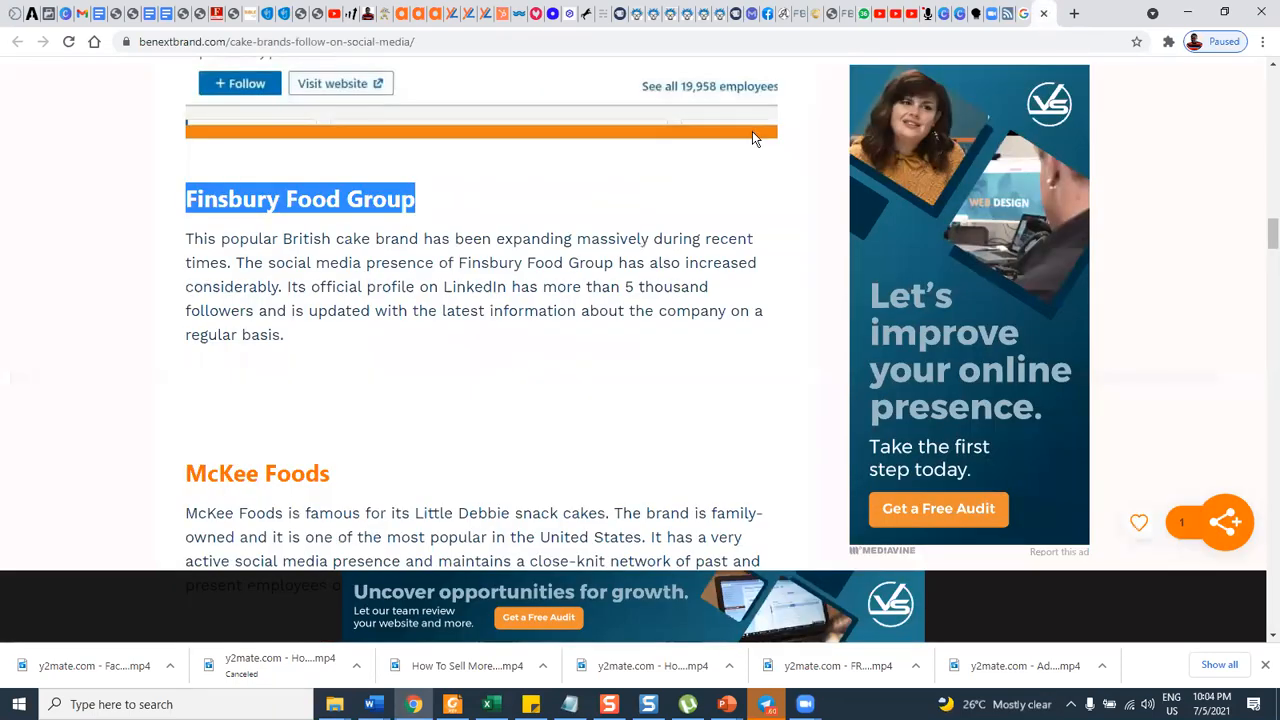
scroll(371, 352, down, 6)
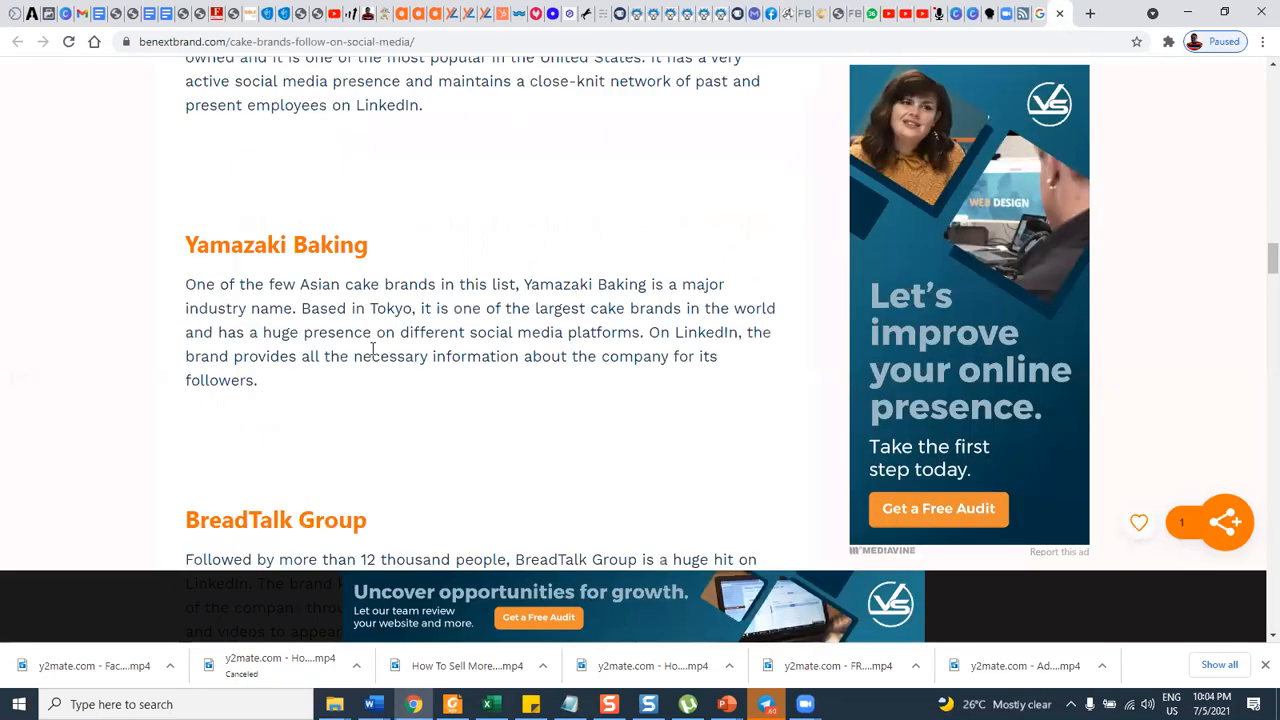
scroll(290, 358, down, 1)
click(186, 88)
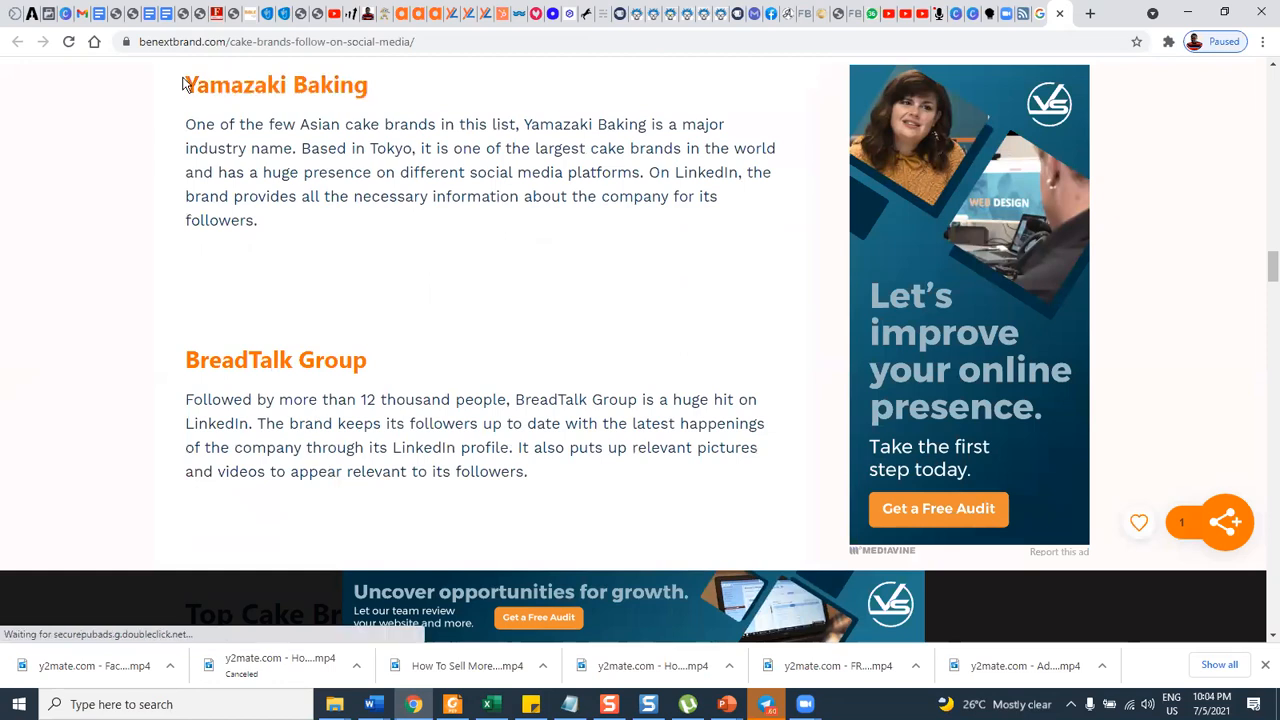
drag(347, 88, 371, 91)
key(ctrl+c)
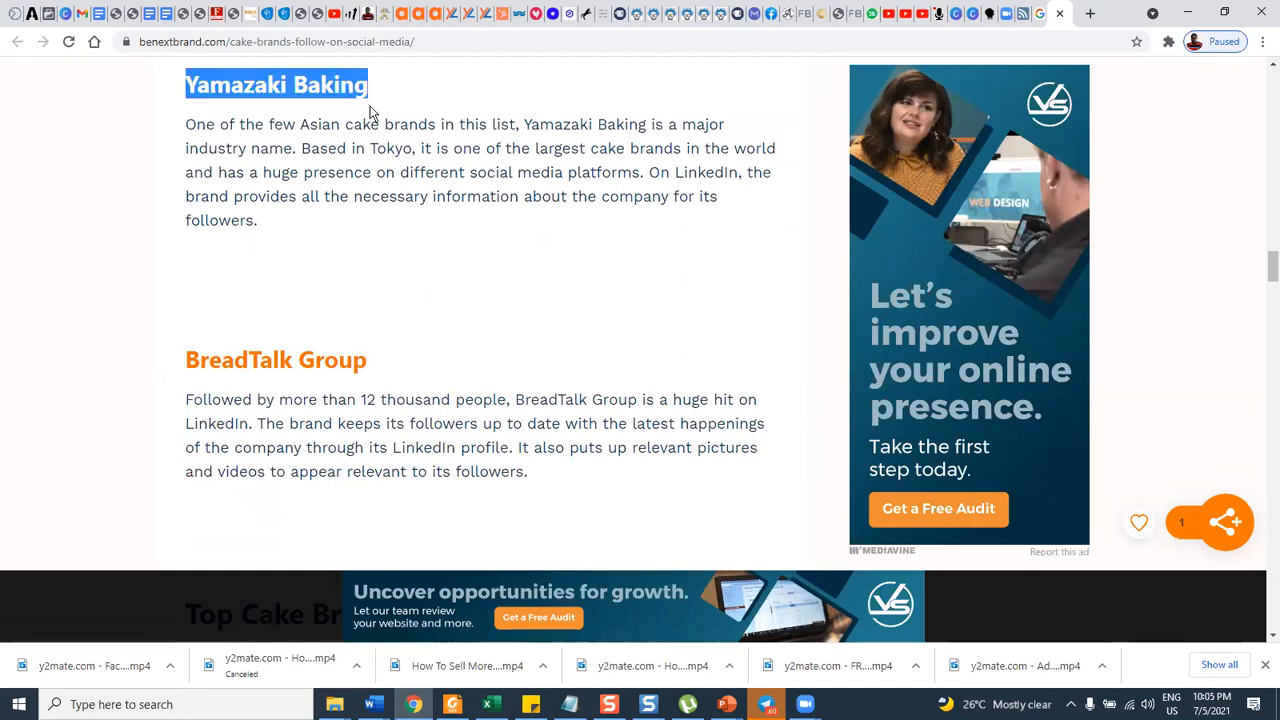
scroll(407, 236, down, 3)
scroll(407, 236, down, 3)
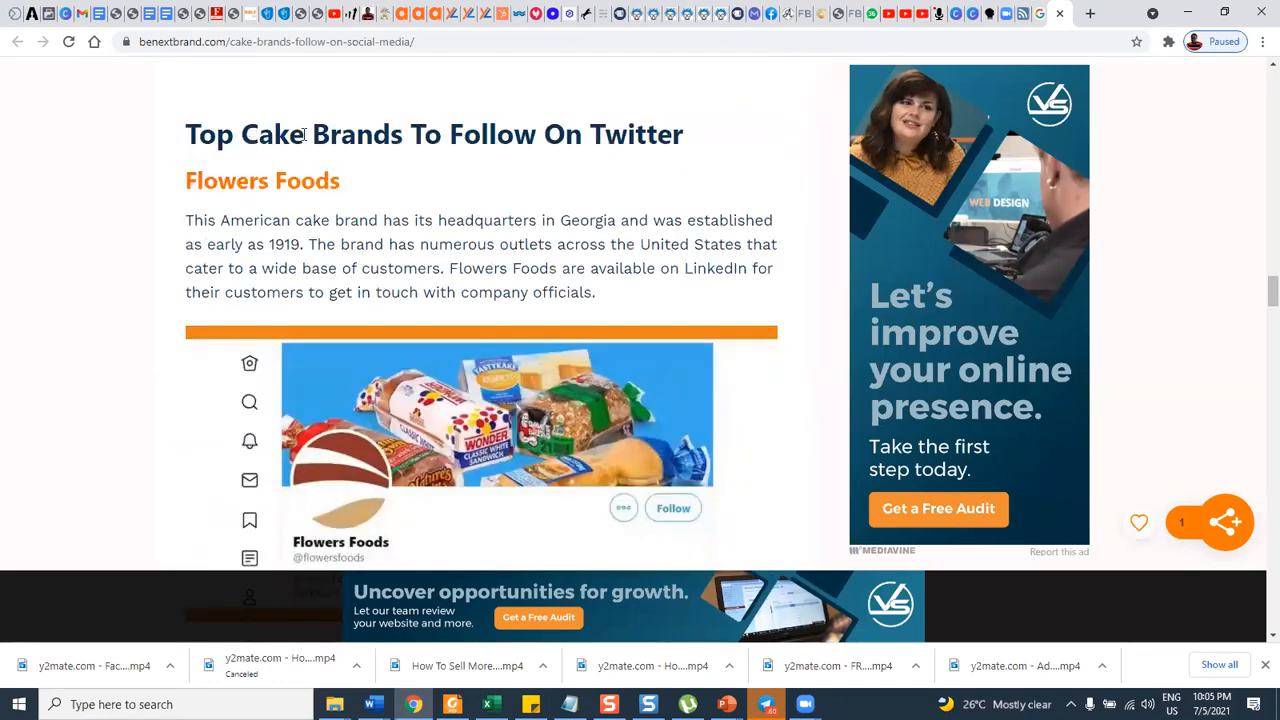
scroll(566, 226, down, 10)
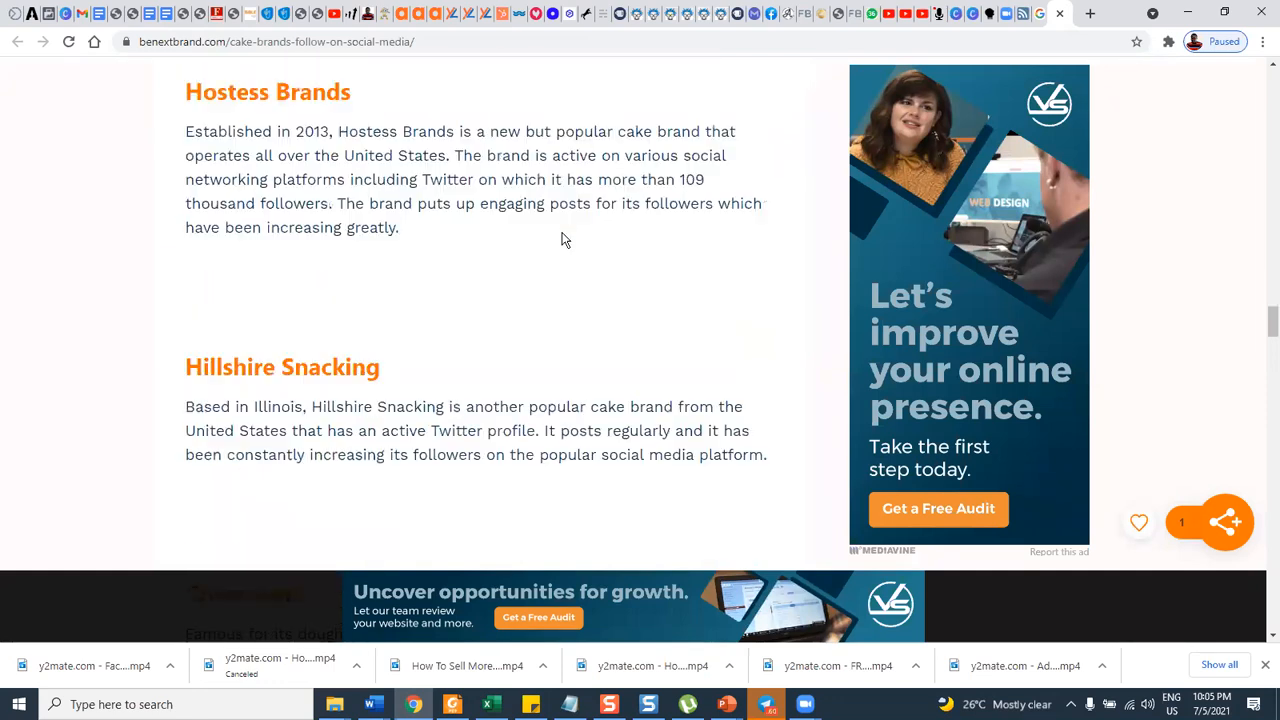
scroll(569, 540, down, 2)
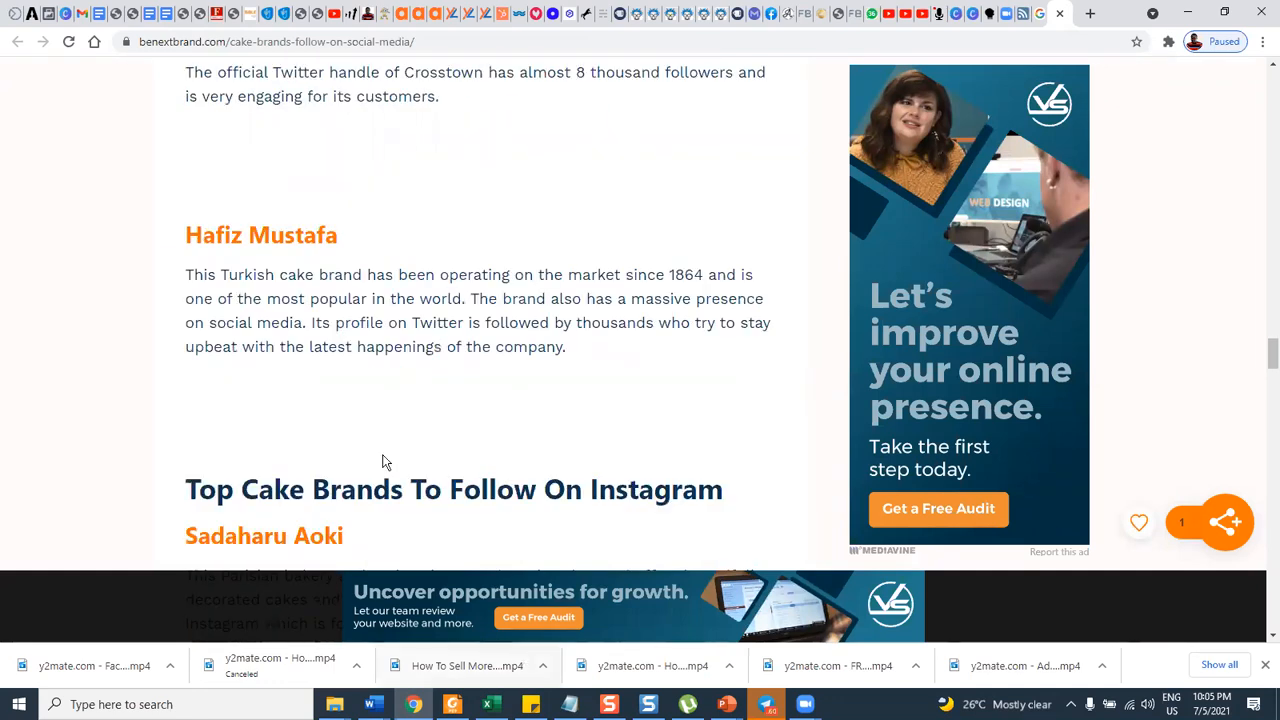
click(148, 14)
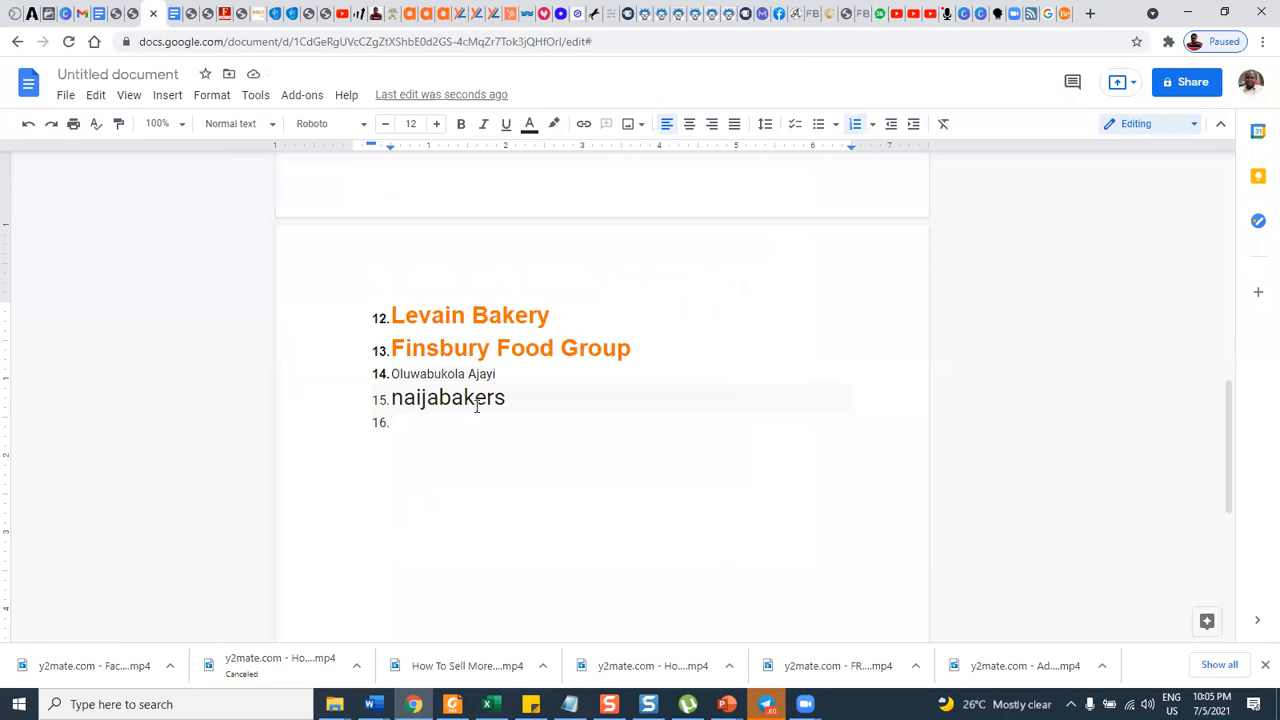
Add "Yamazaki Baking" as the sixteenth list item and copy the keyword "Top cake baking schools" from the document's search keywords.
key(ctrl+v)
scroll(434, 300, up, 3)
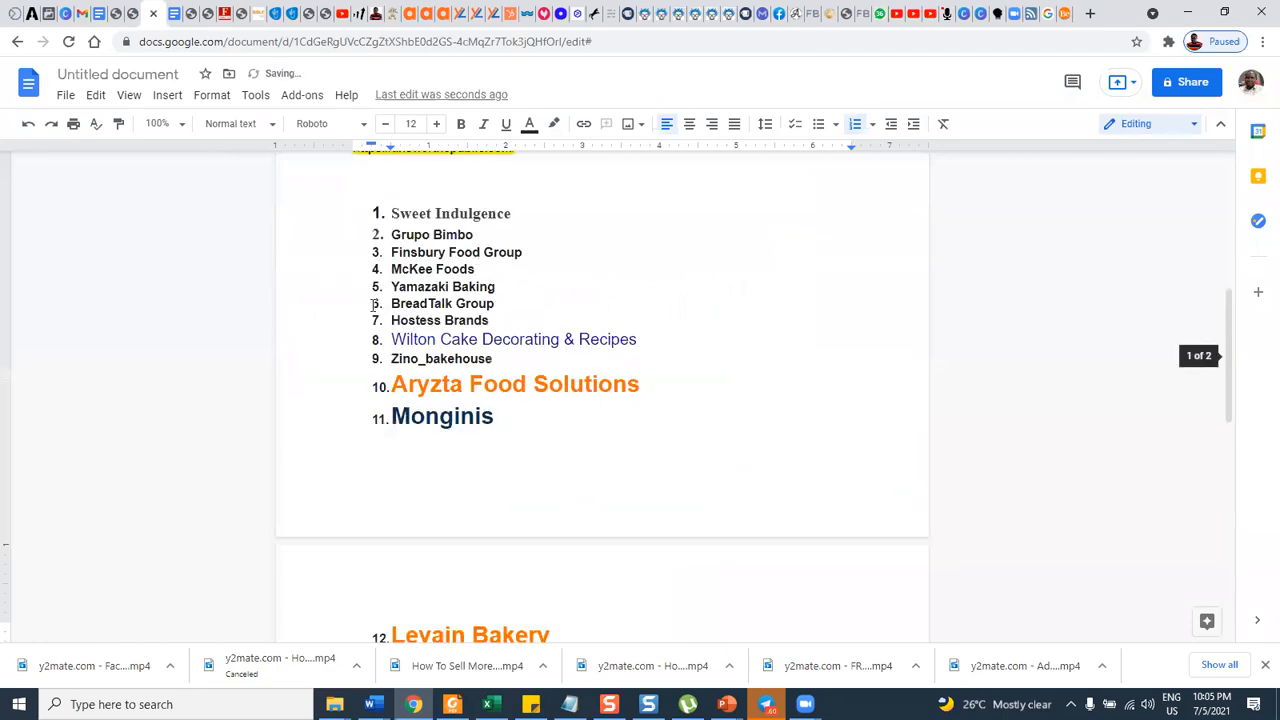
scroll(384, 305, up, 5)
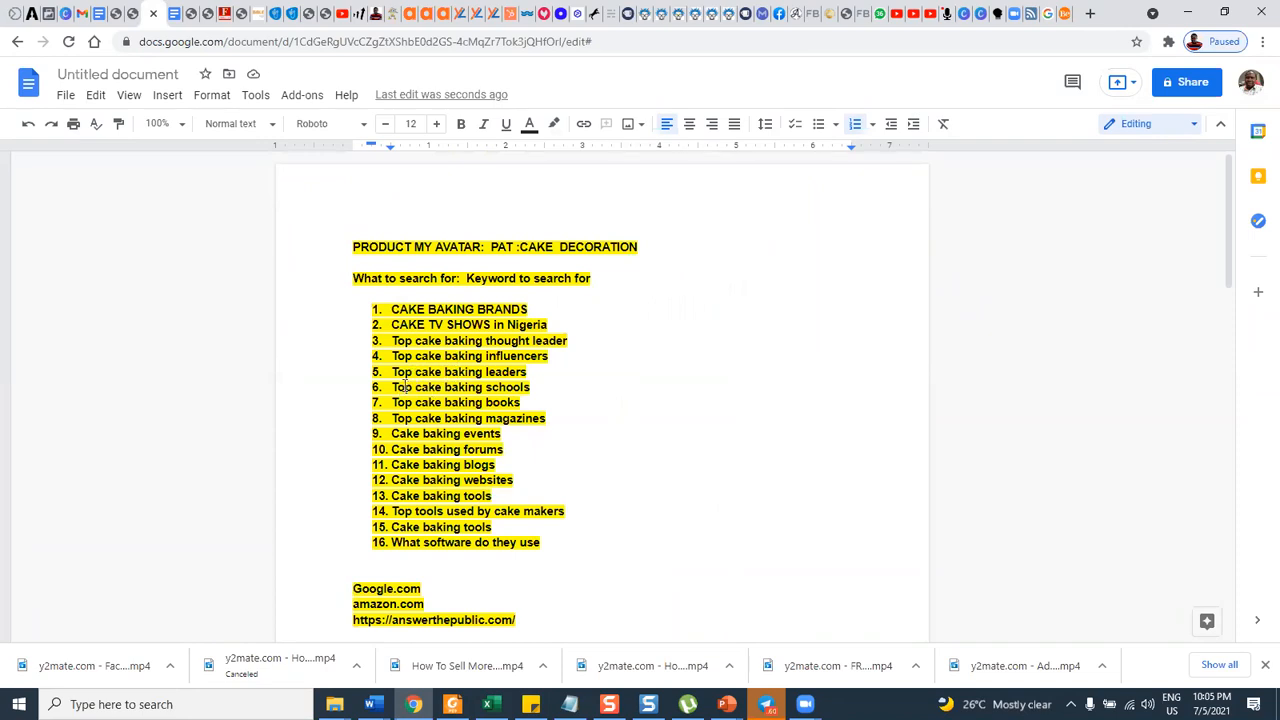
drag(392, 387, 538, 387)
key(ctrl+c)
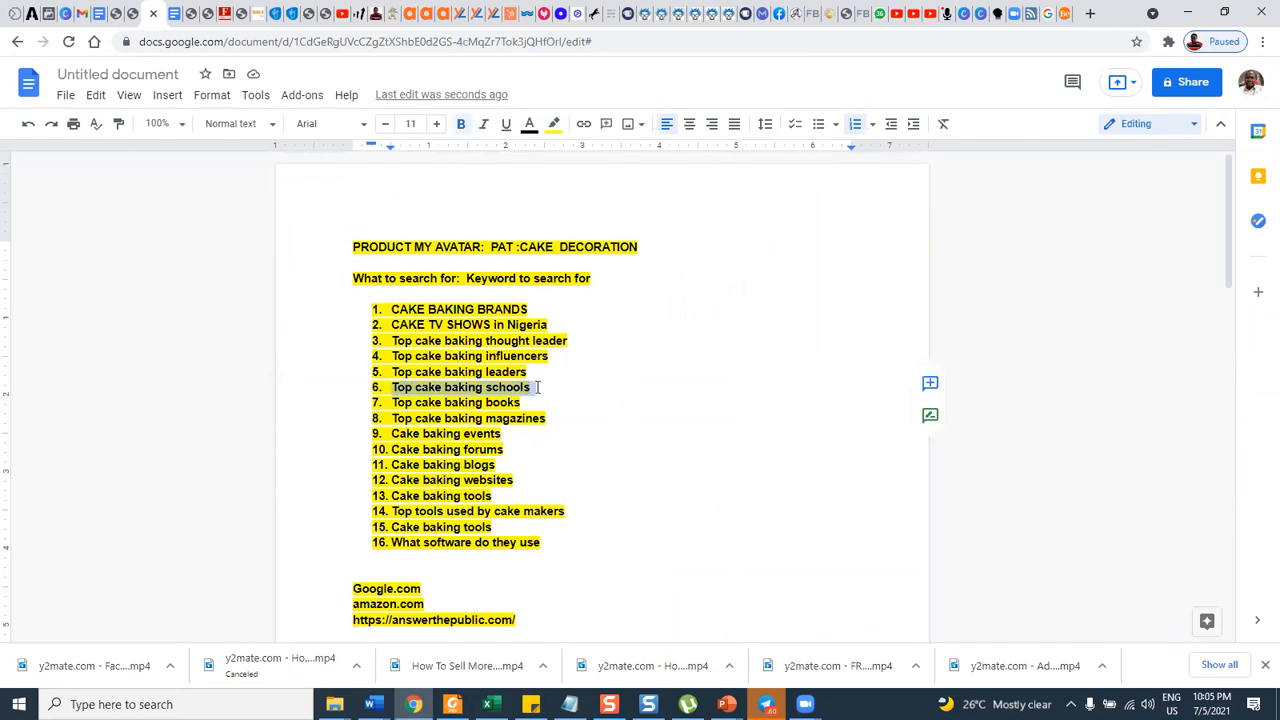
Replace the Google query with "Top cake baking schools", run the search and dismiss the location request.
click(1055, 20)
drag(328, 78, 140, 78)
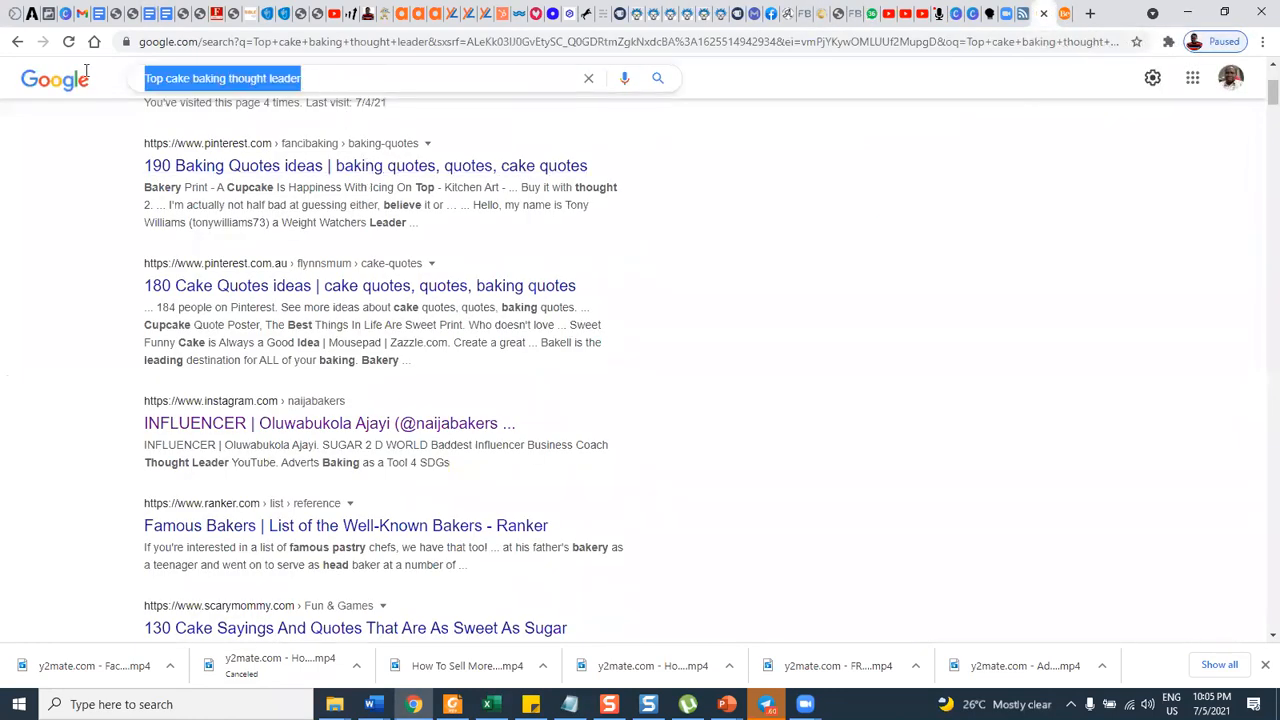
key(ctrl+v)
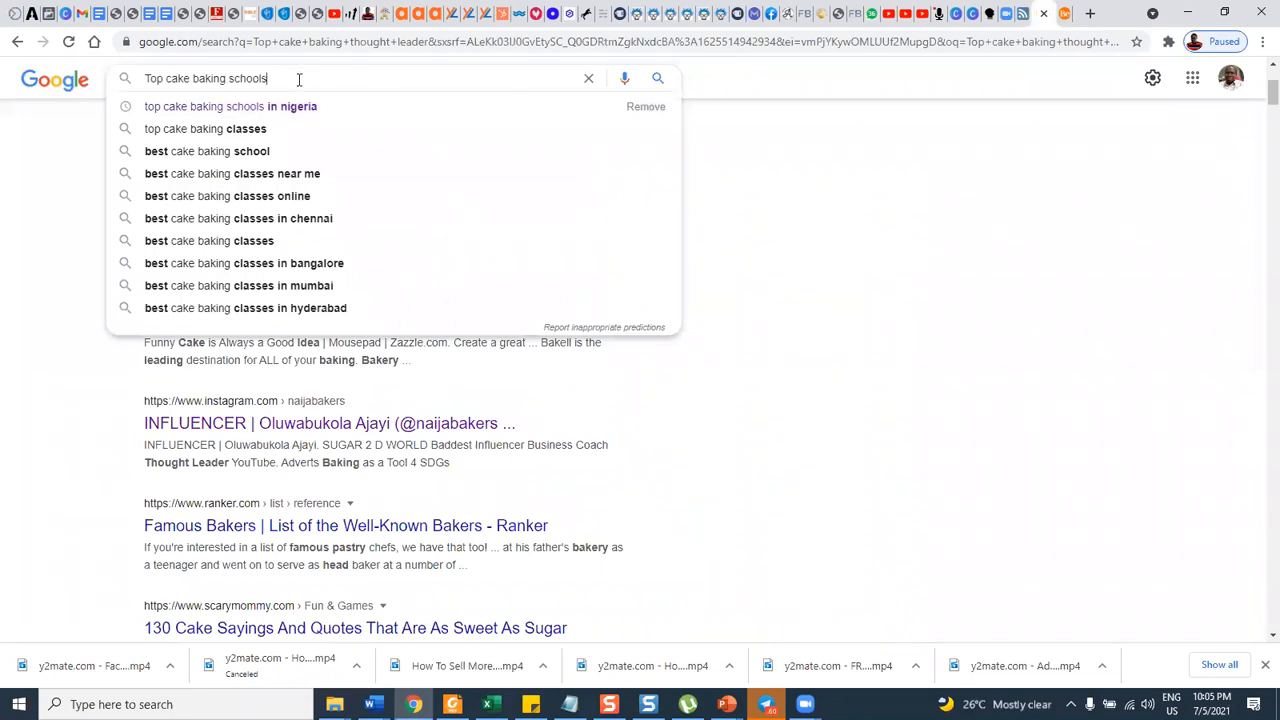
key(Return)
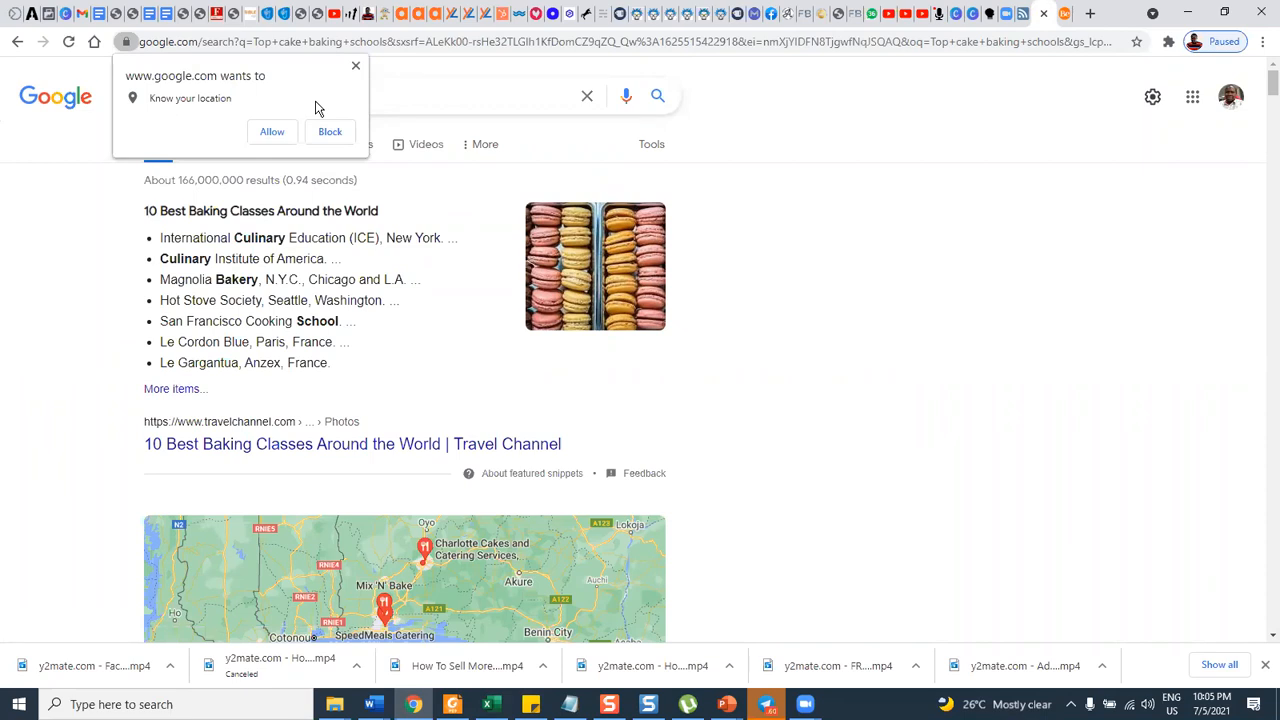
click(355, 65)
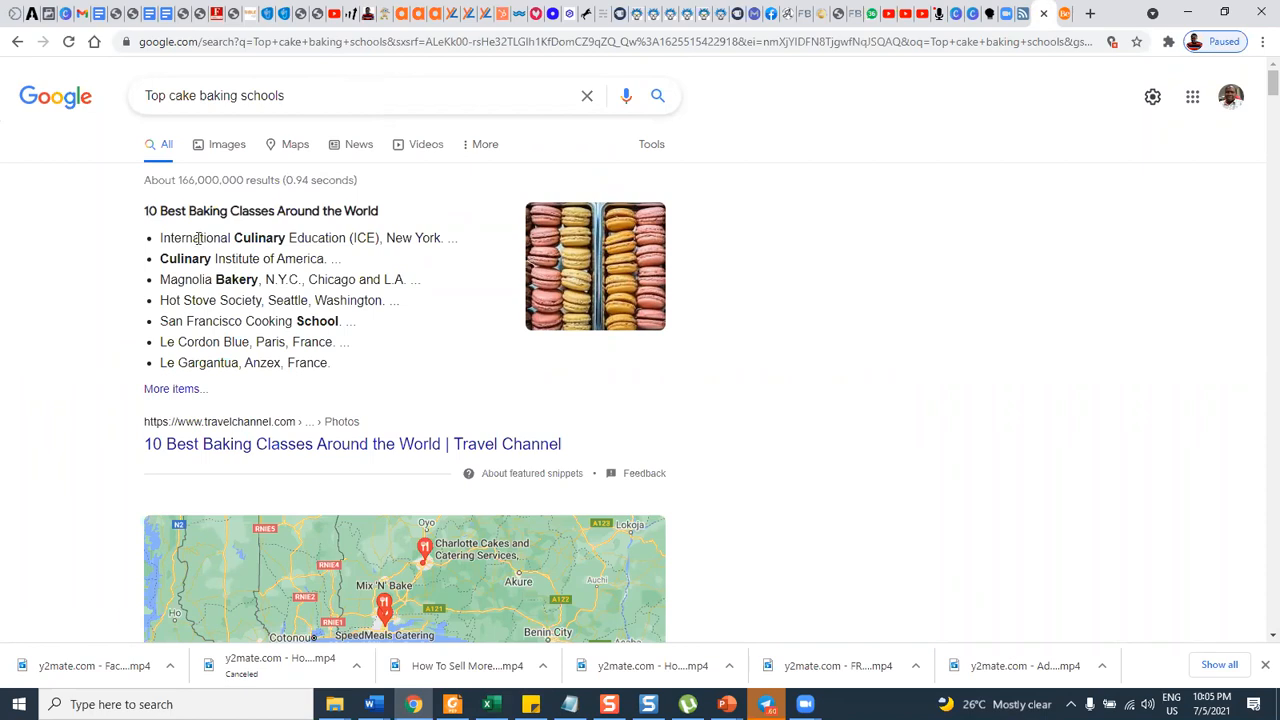
Copy "International Culinary Education" from the Google featured list into the document as the seventeenth list item.
drag(161, 236, 345, 236)
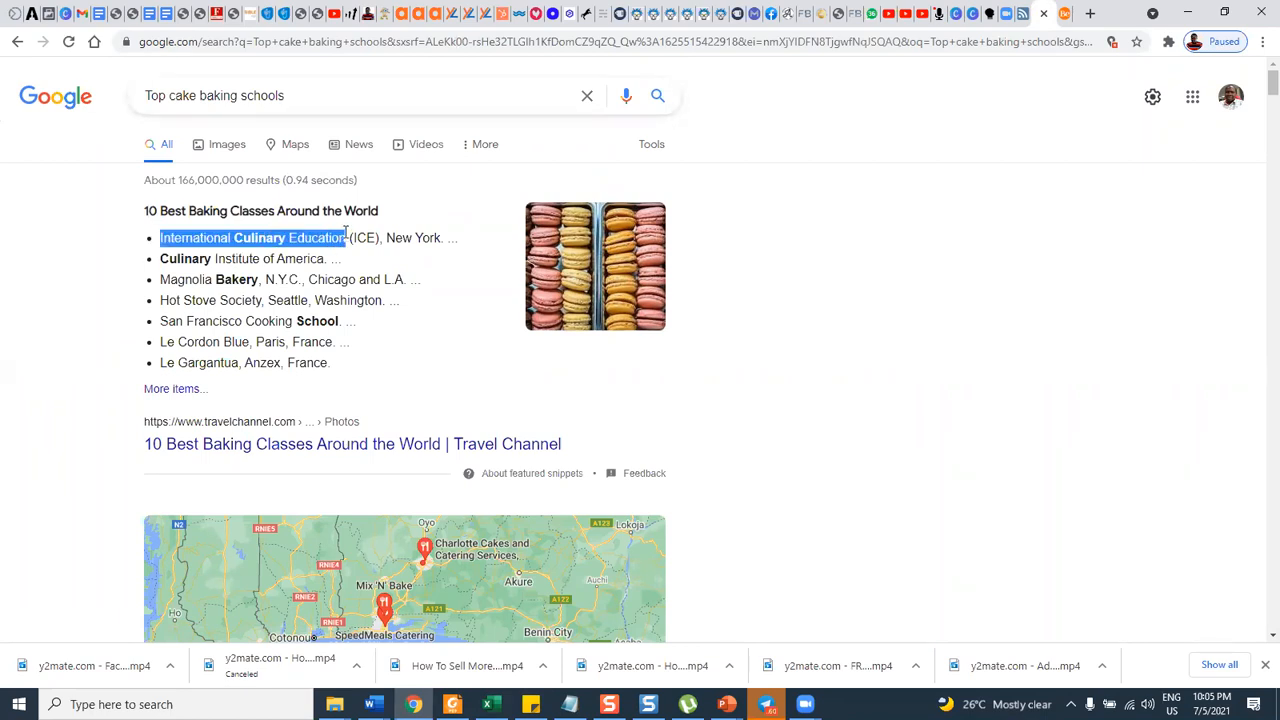
click(140, 13)
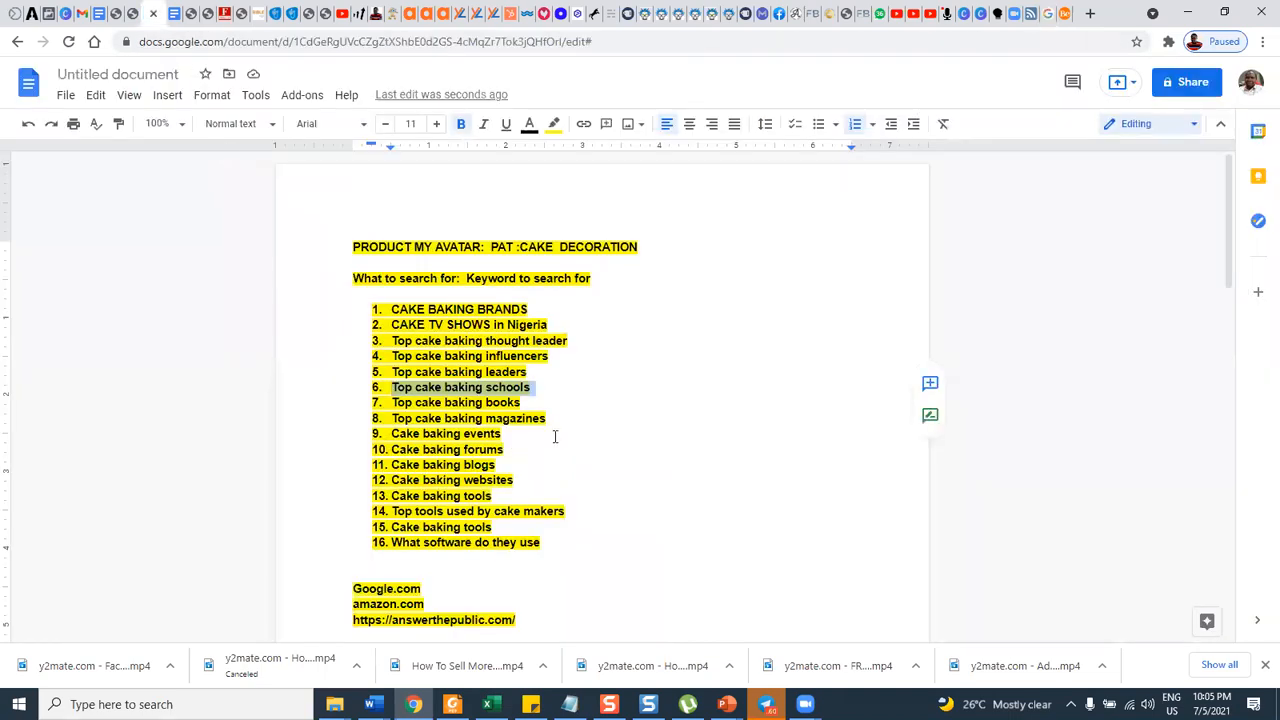
scroll(571, 453, down, 10)
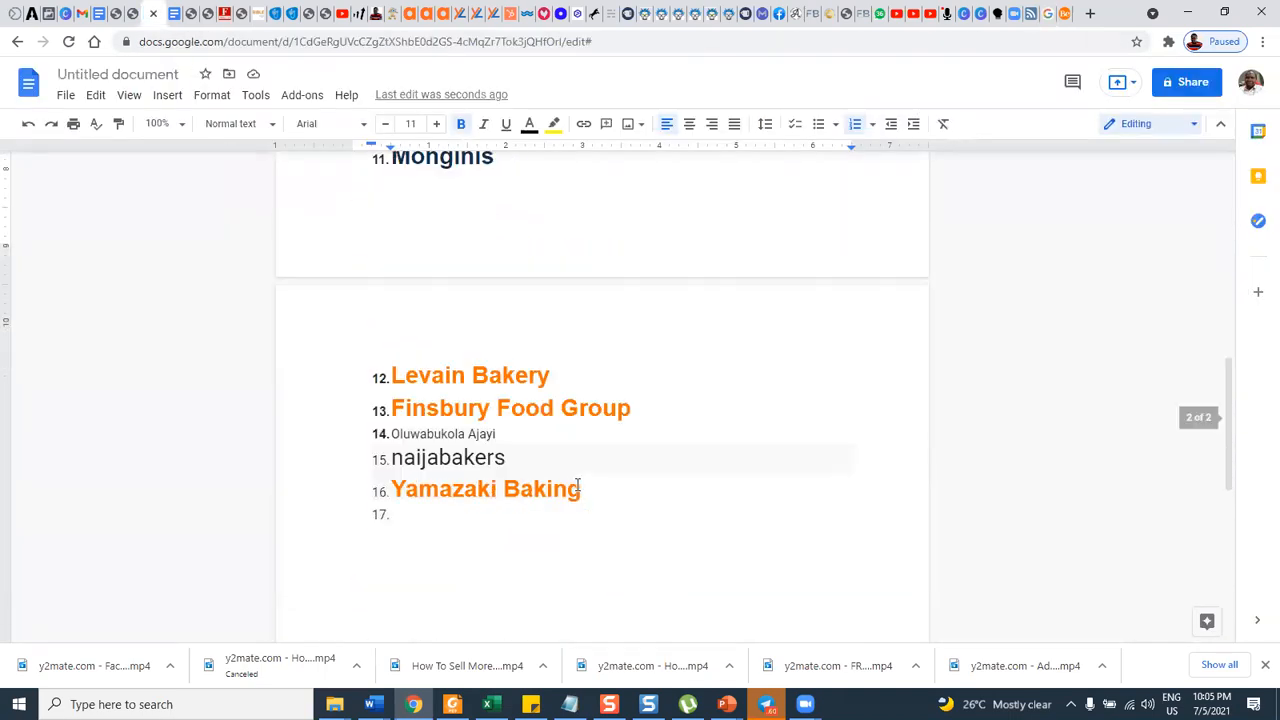
click(443, 447)
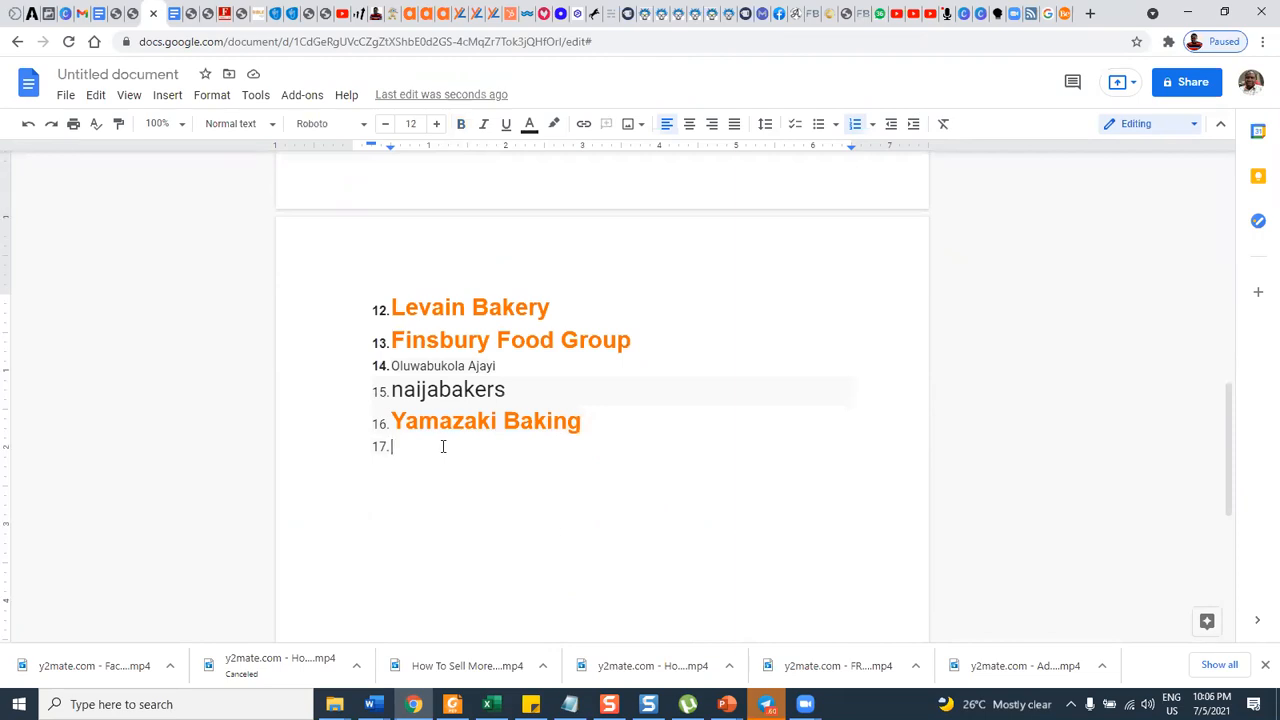
text(International Culinary Education)
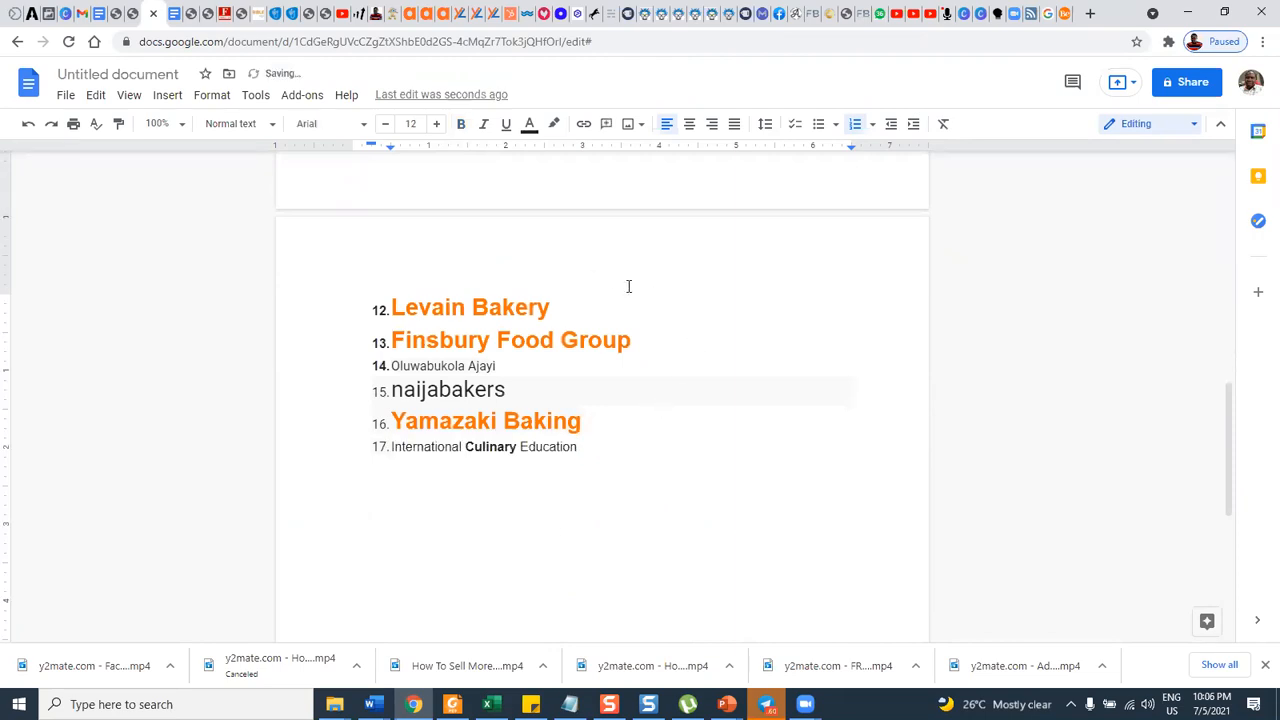
Copy "Culinary Institute of America" from the Google featured list into the document as the eighteenth list item.
click(1062, 16)
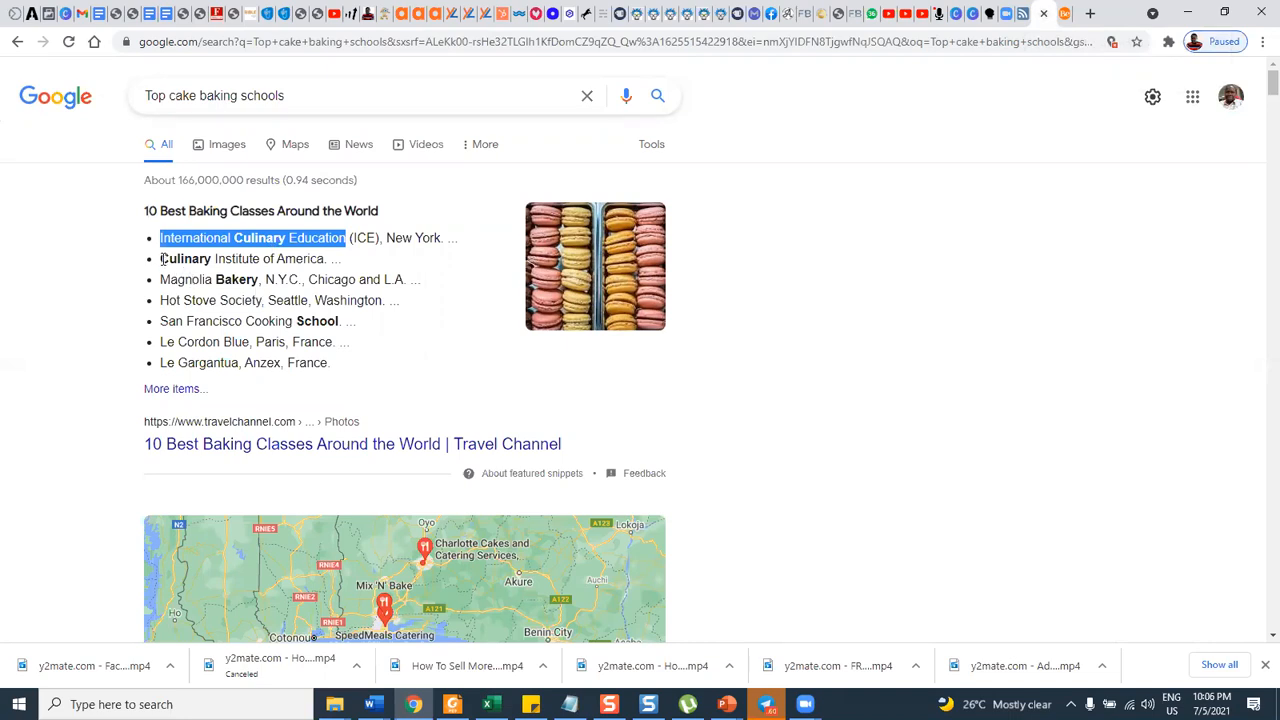
drag(160, 258, 326, 258)
key(ctrl+c)
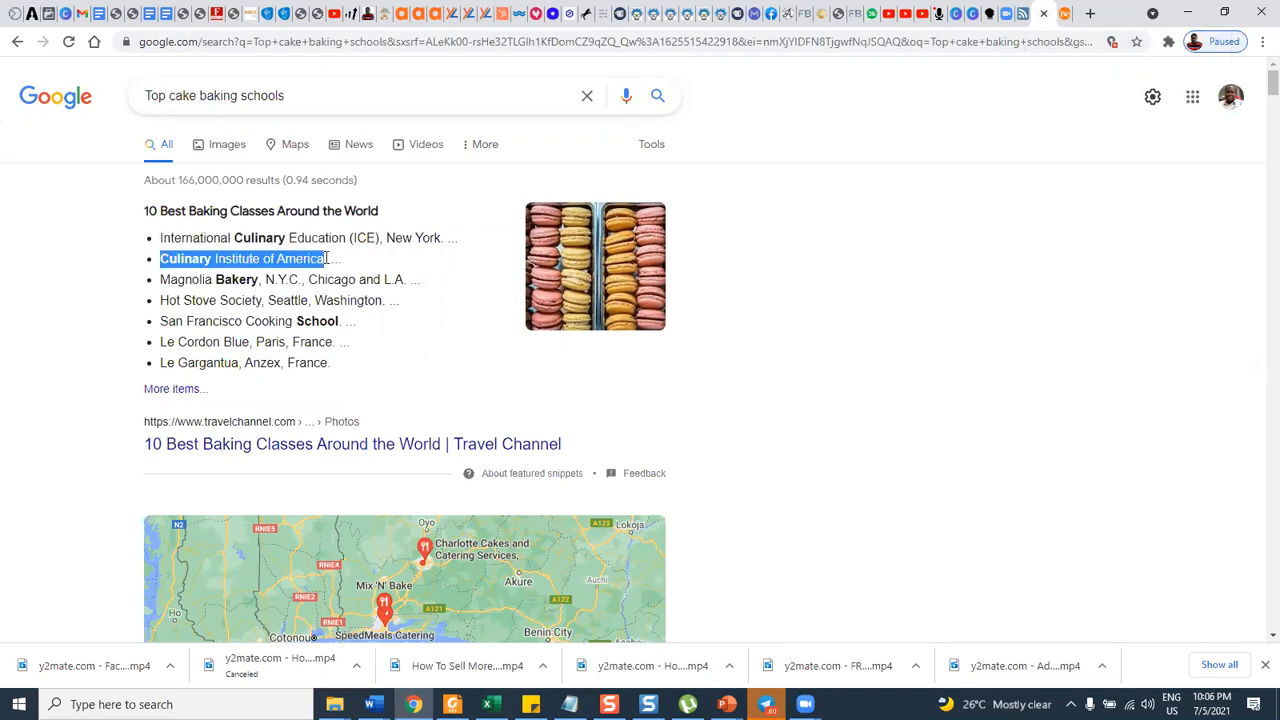
click(140, 14)
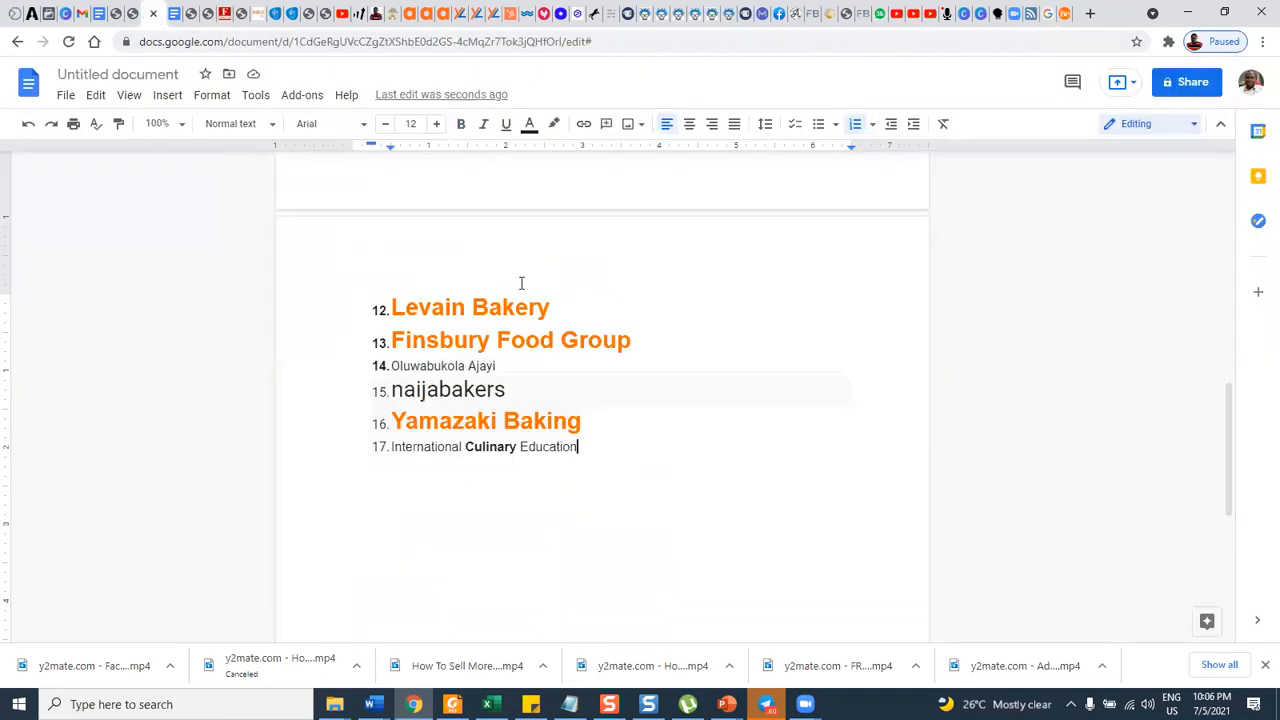
key(Return)
key(ctrl+v)
Copy "Magnolia Bakery" from the Google featured list into the document as the nineteenth list item.
click(1040, 13)
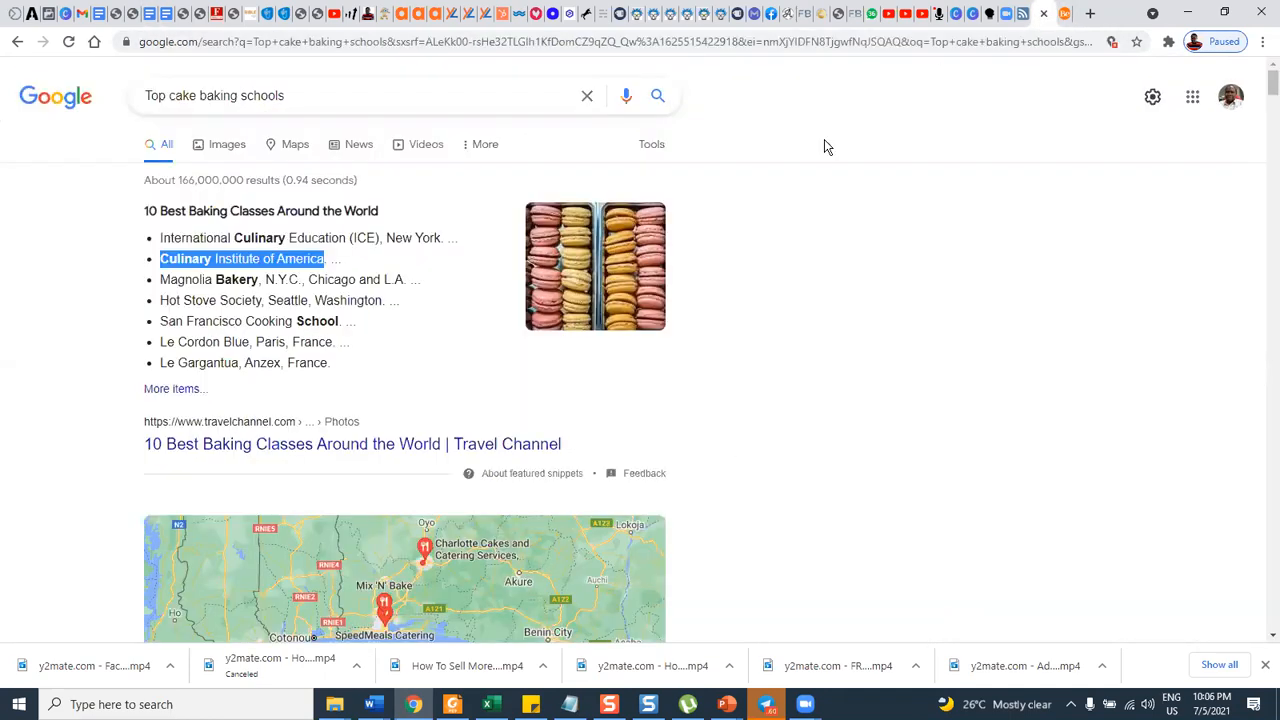
drag(161, 281, 260, 282)
key(ctrl+c)
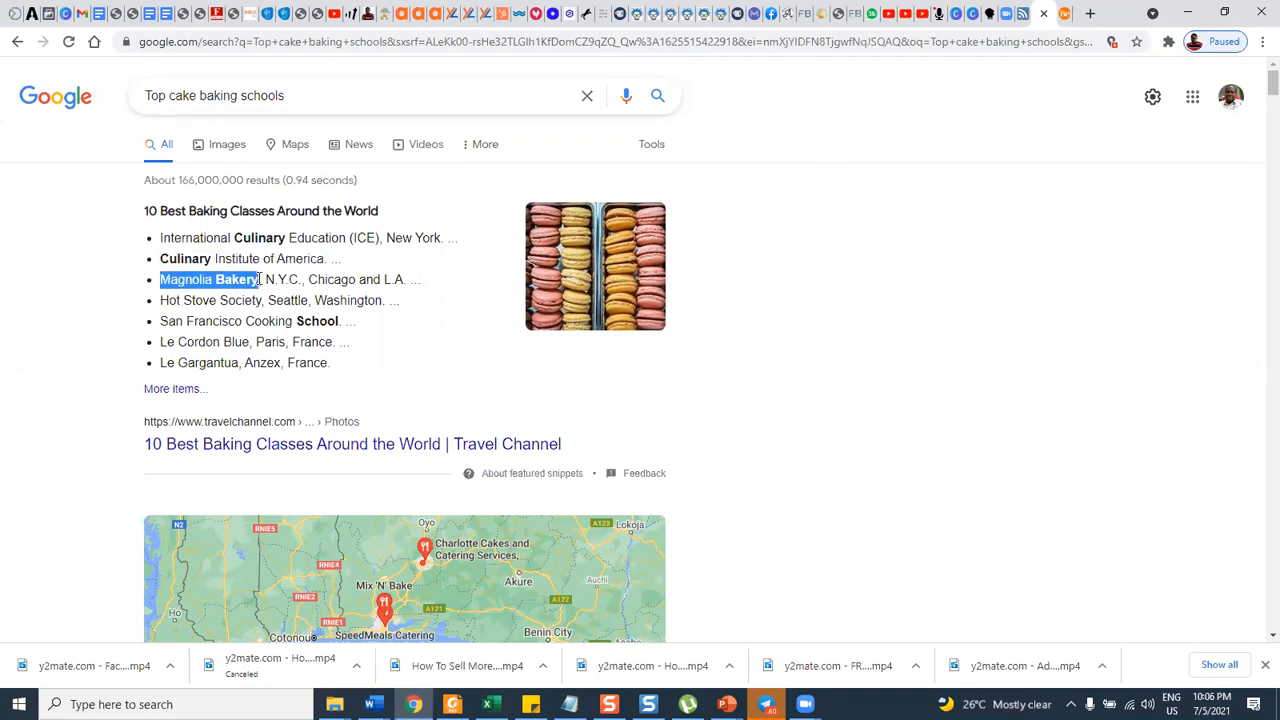
click(150, 13)
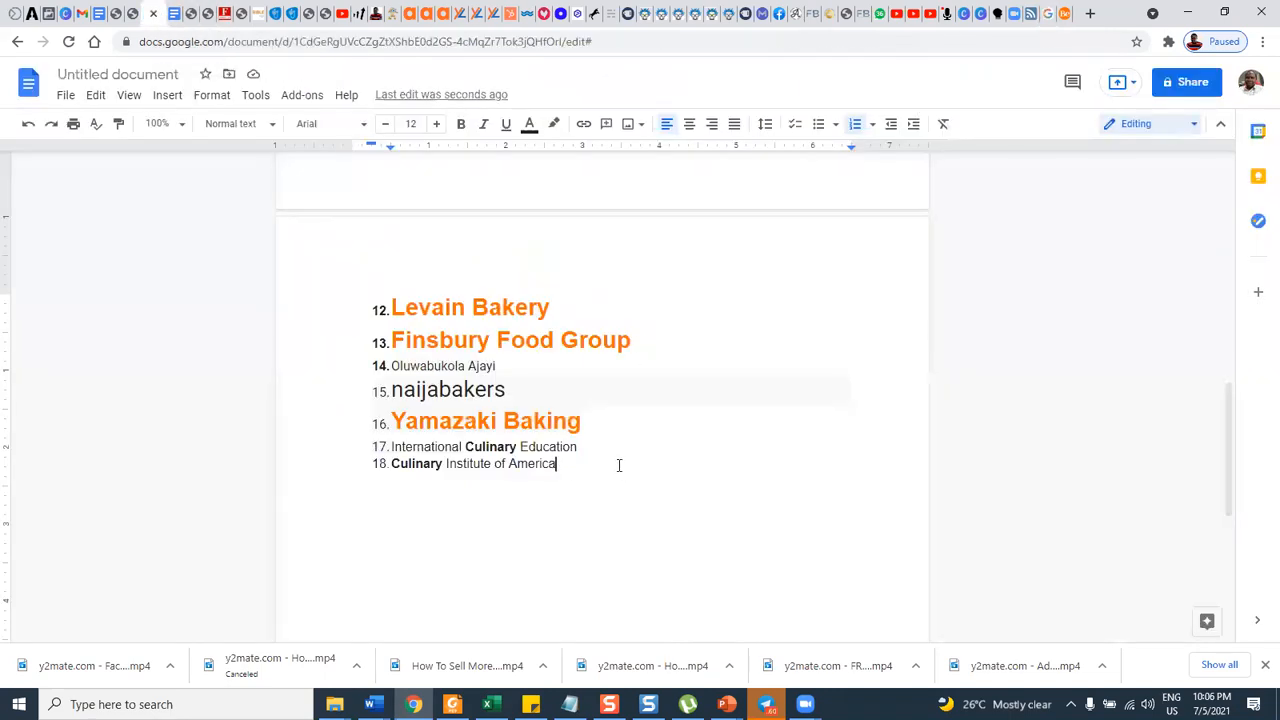
key(Return)
key(ctrl+v)
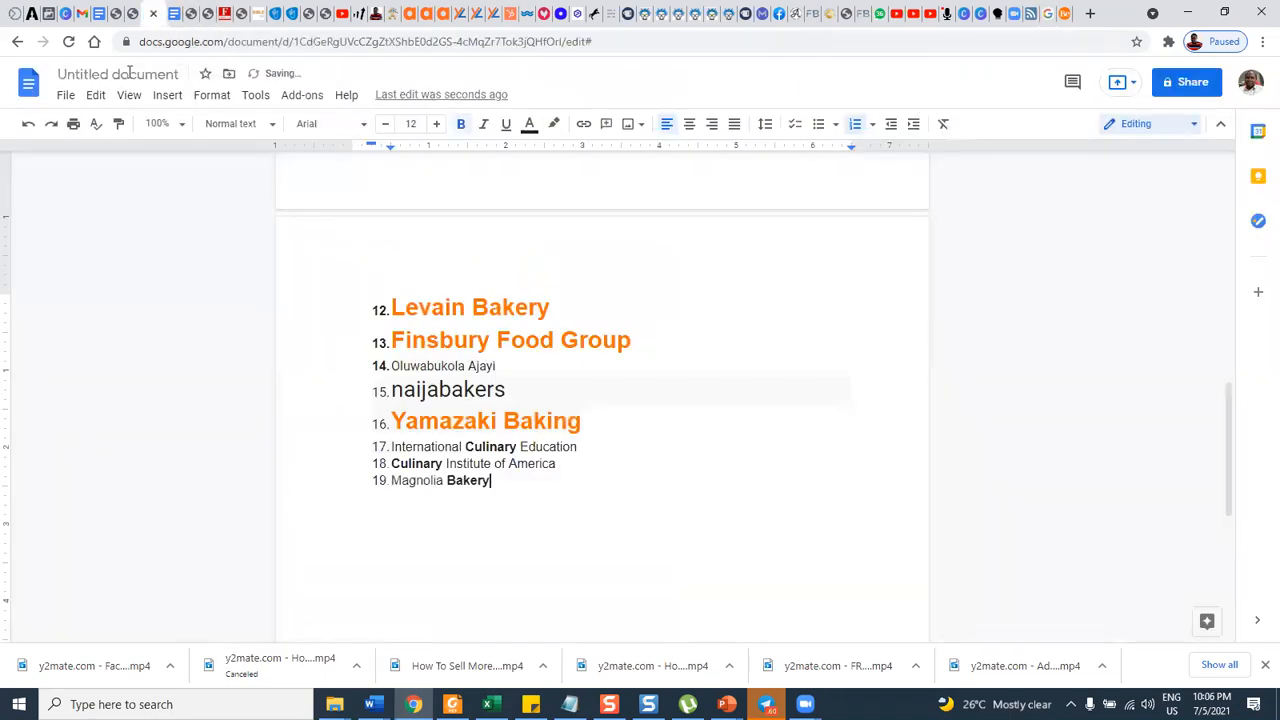
Return to the Google results and open "Best Courses in Baking 2021 - Academic Courses" in a new tab.
click(1032, 13)
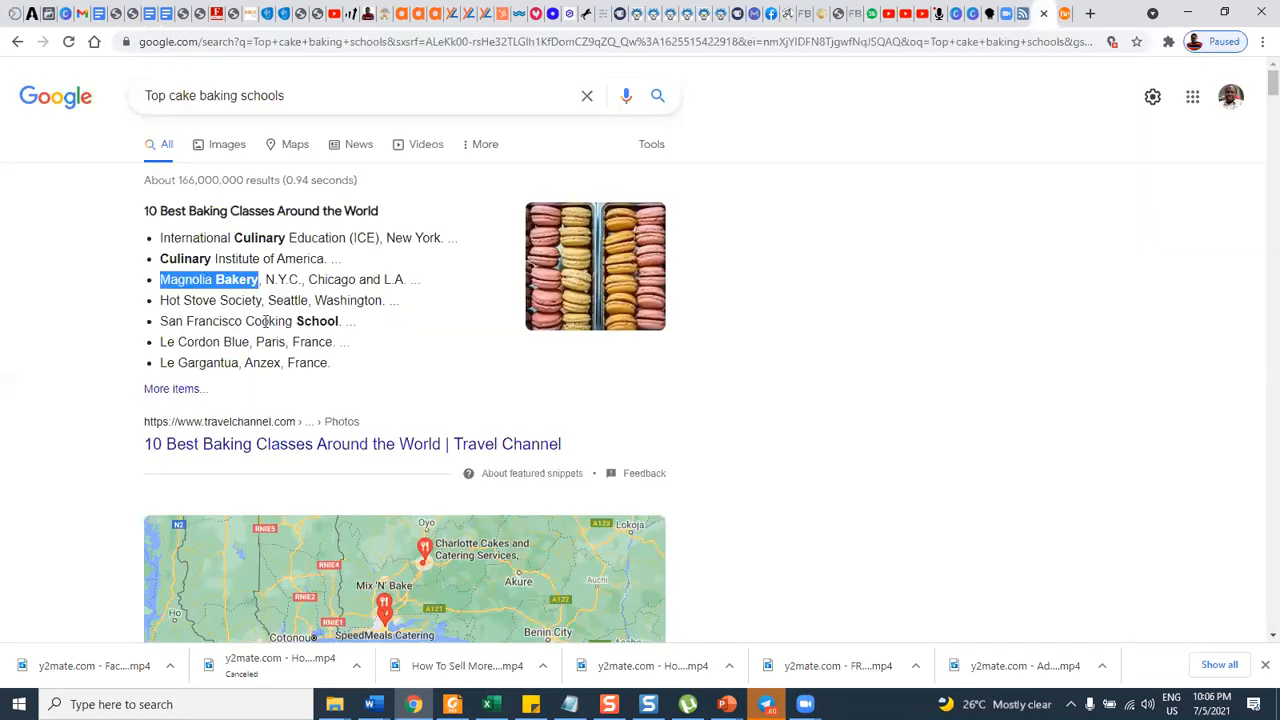
scroll(207, 344, down, 5)
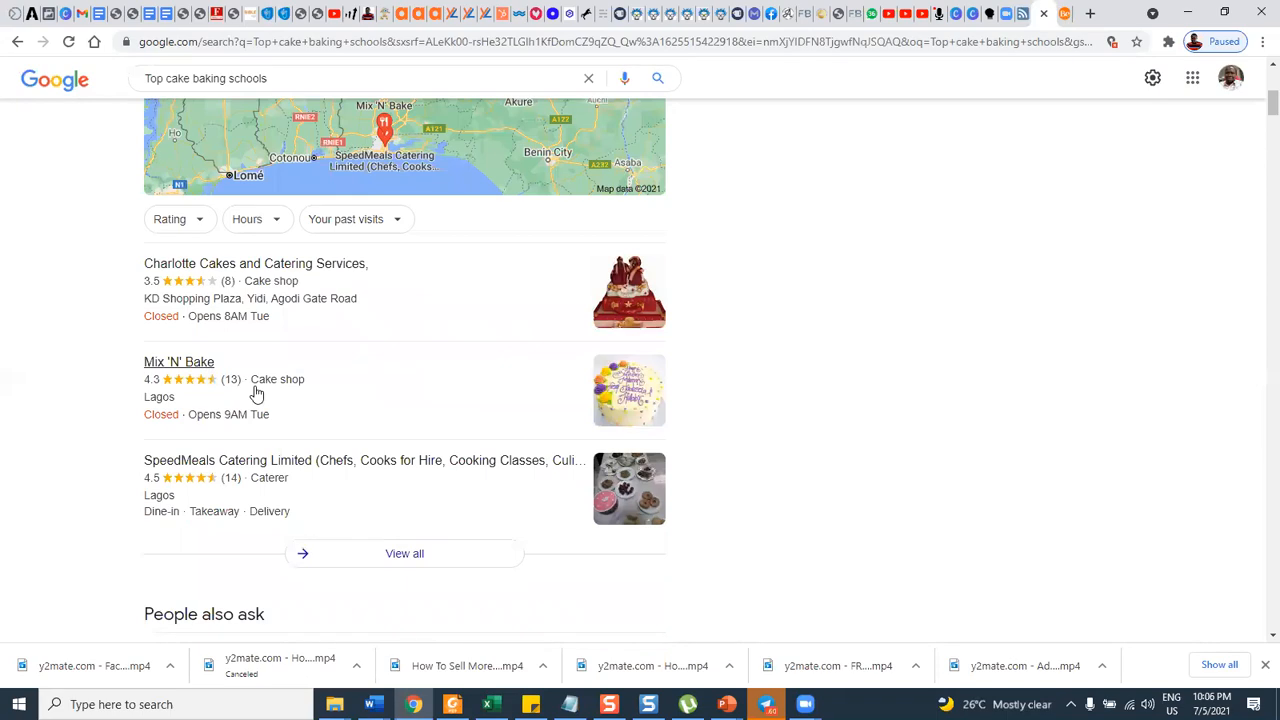
scroll(257, 394, down, 2)
scroll(252, 400, down, 2)
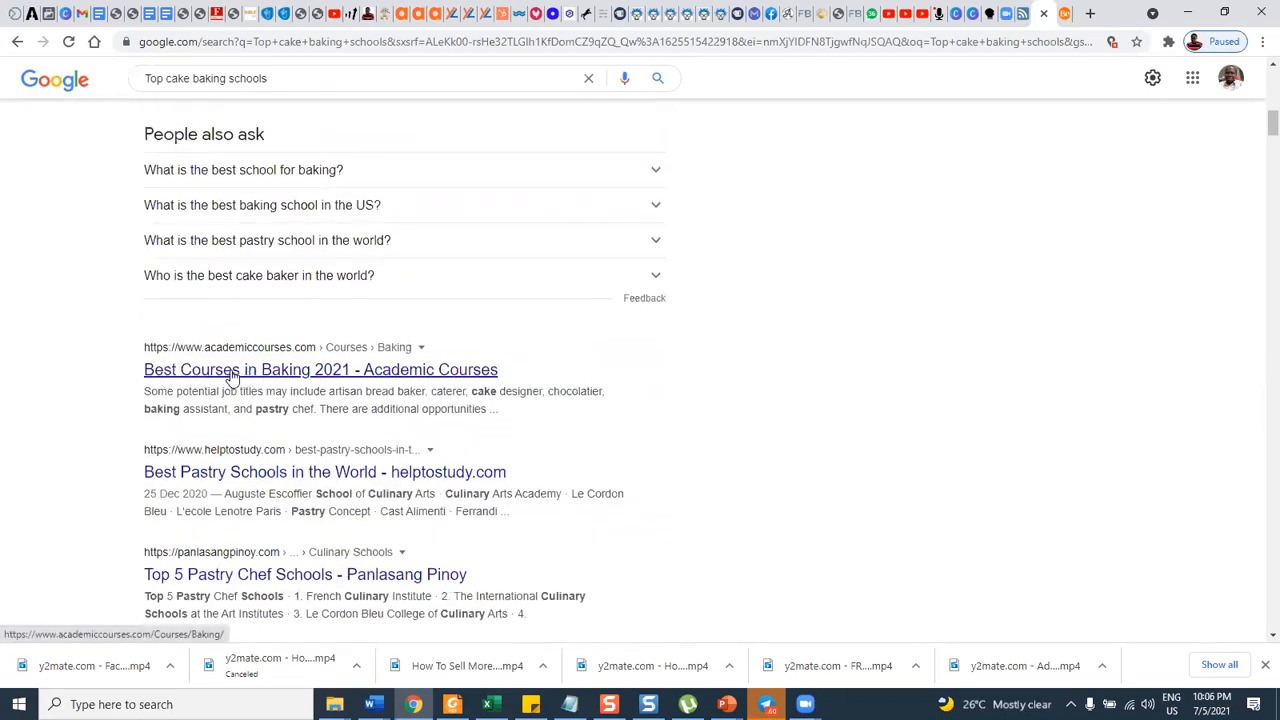
right_click(306, 375)
click(331, 383)
Open the "Top 5 Pastry Chef Schools - Panlasang Pinoy" search result in a new tab.
scroll(258, 452, down, 1)
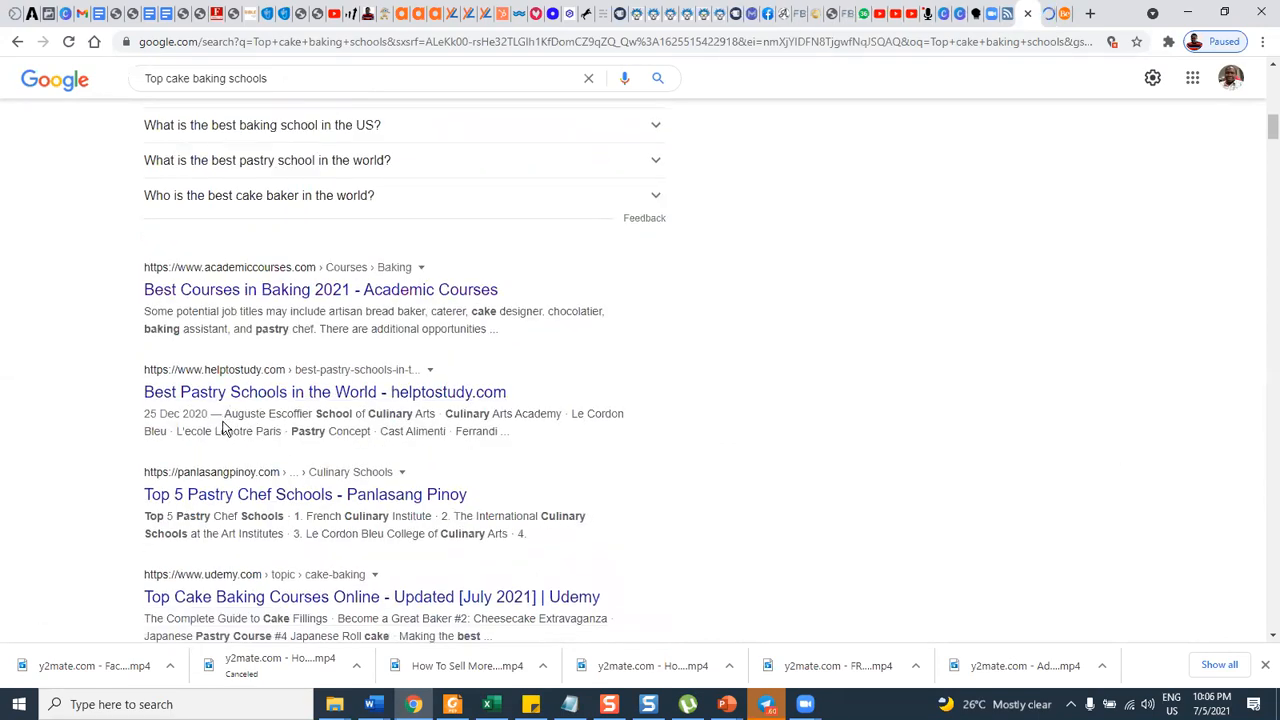
scroll(222, 428, down, 1)
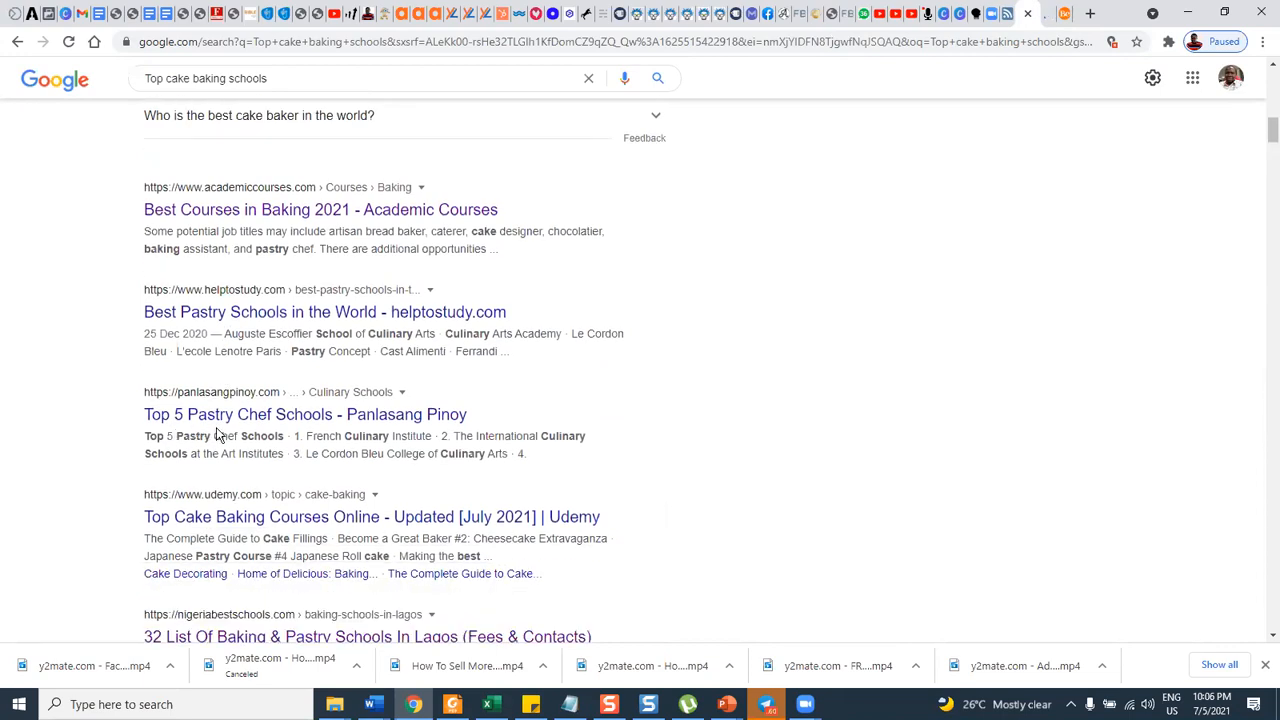
right_click(300, 421)
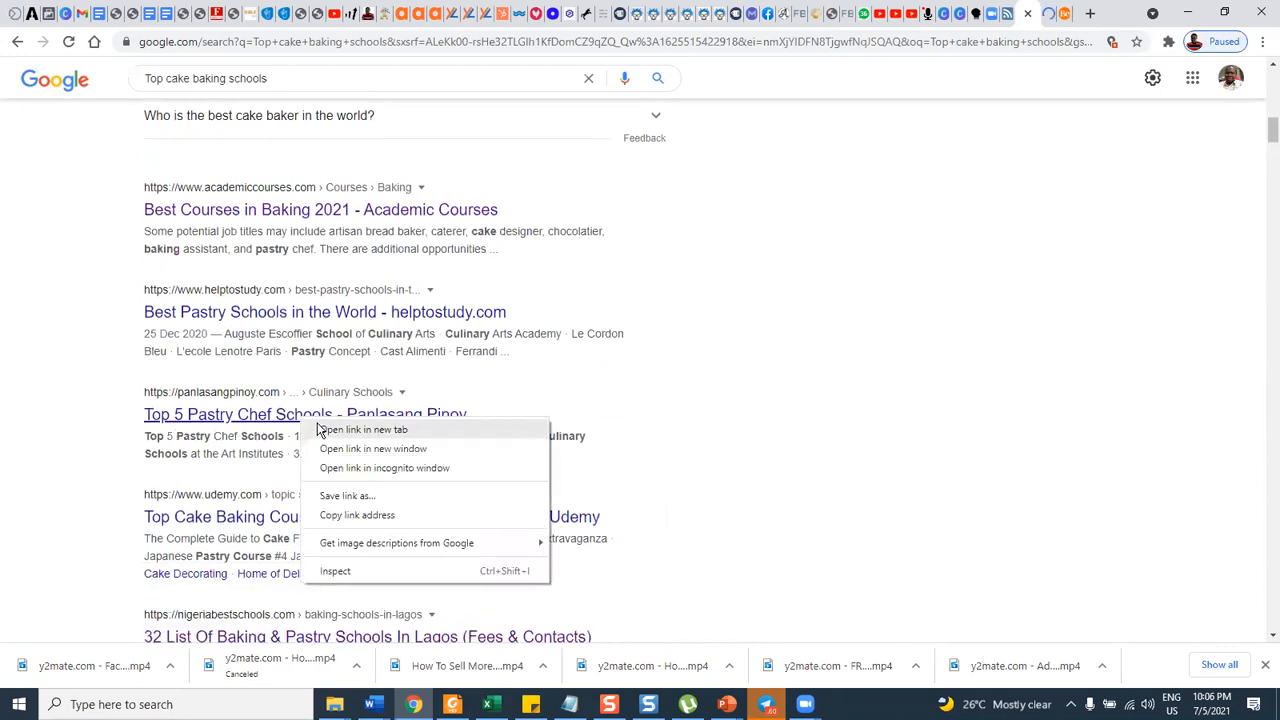
click(321, 434)
Open the "32 List Of Baking & Pastry Schools In Lagos (Fees & Contacts)" search result in a new tab.
scroll(243, 414, down, 2)
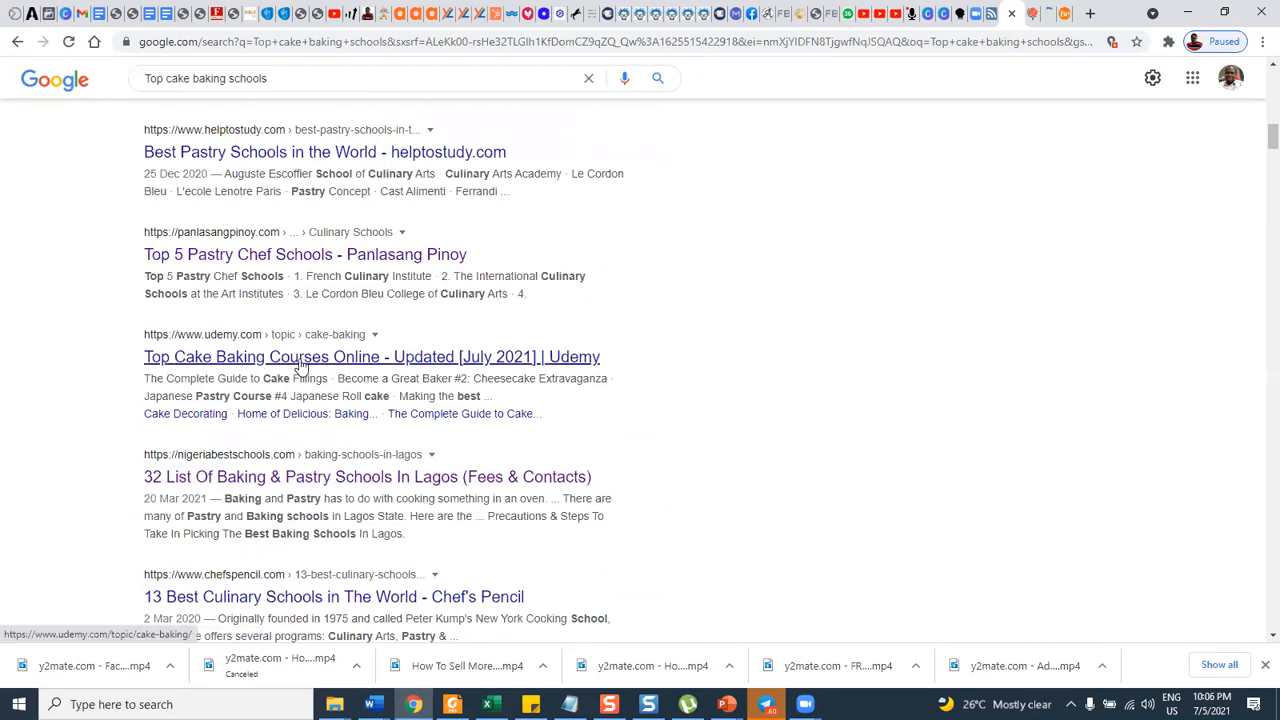
scroll(298, 366, down, 1)
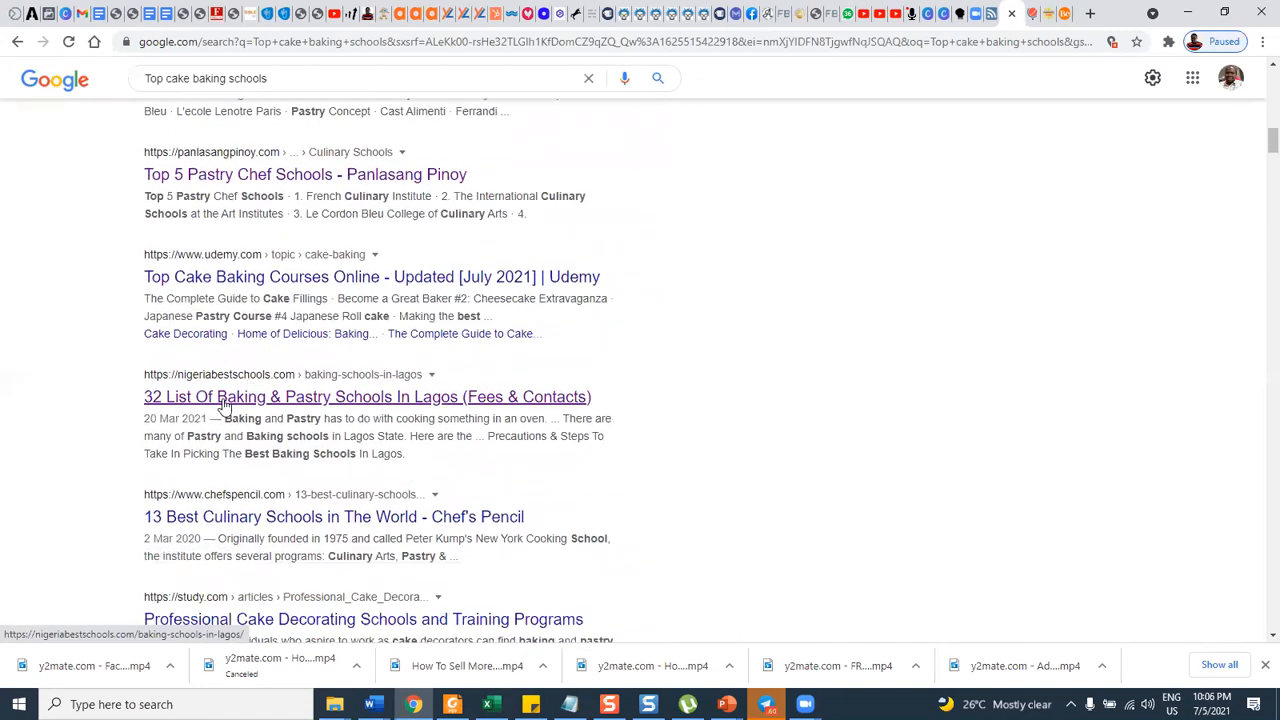
right_click(352, 400)
click(373, 410)
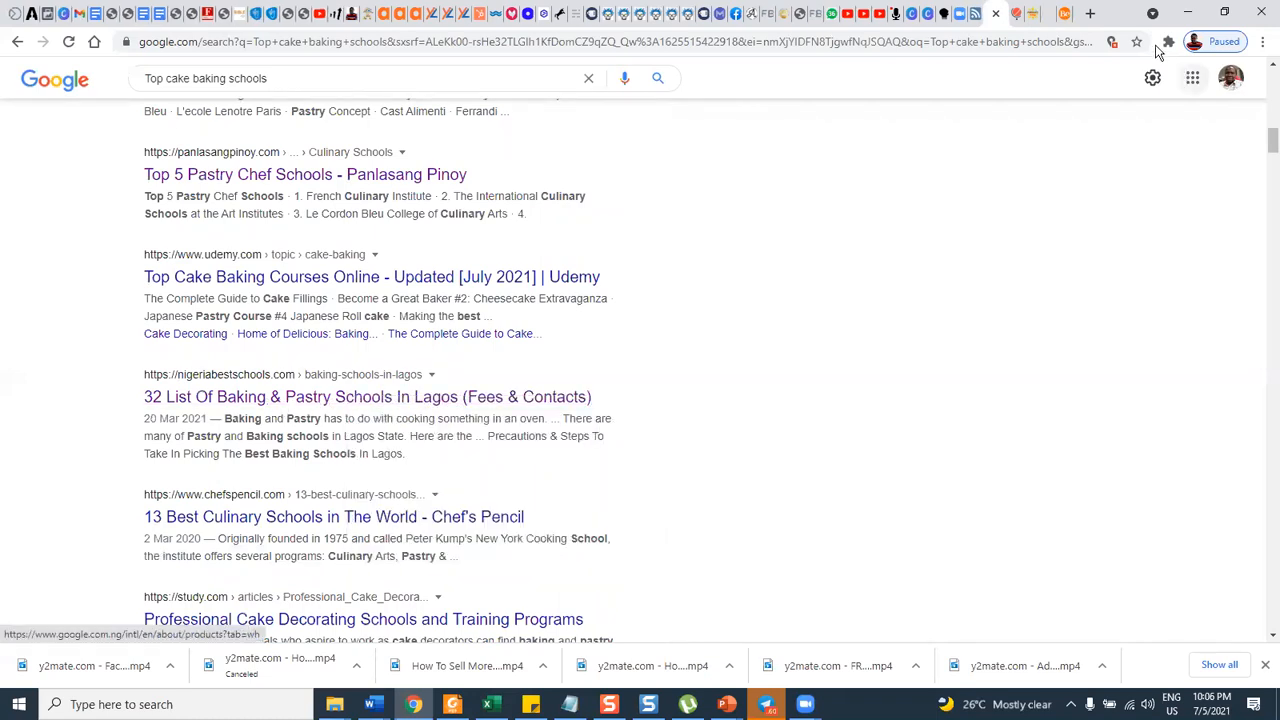
Copy "Culinary Institute Kul IN" from the Academic Courses baking page into the document's list below Magnolia Bakery.
click(1000, 14)
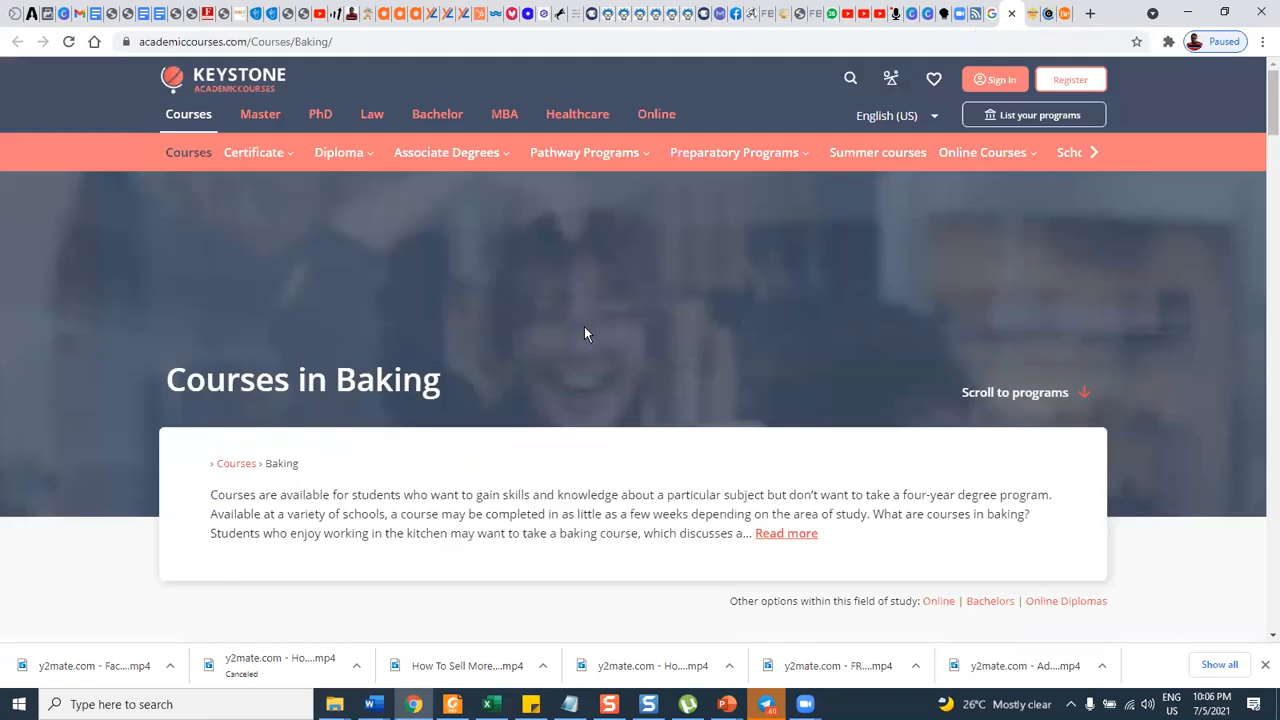
scroll(585, 323, down, 5)
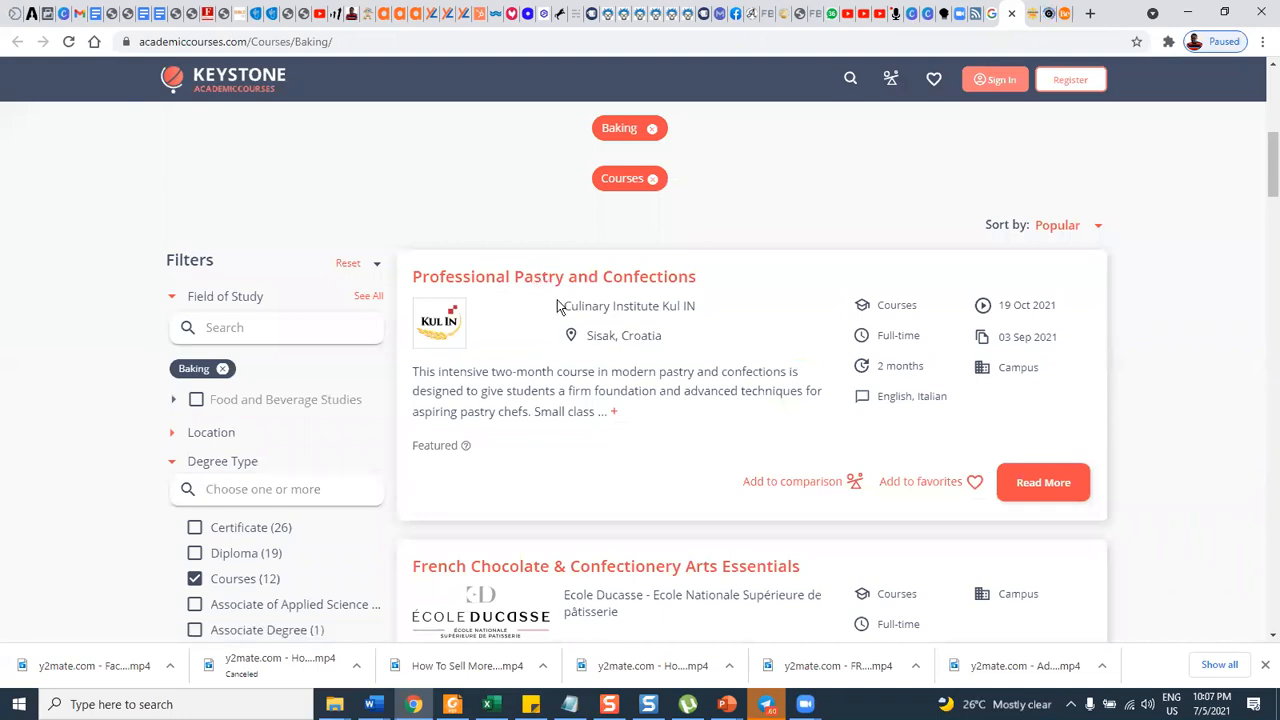
triple_click(700, 305)
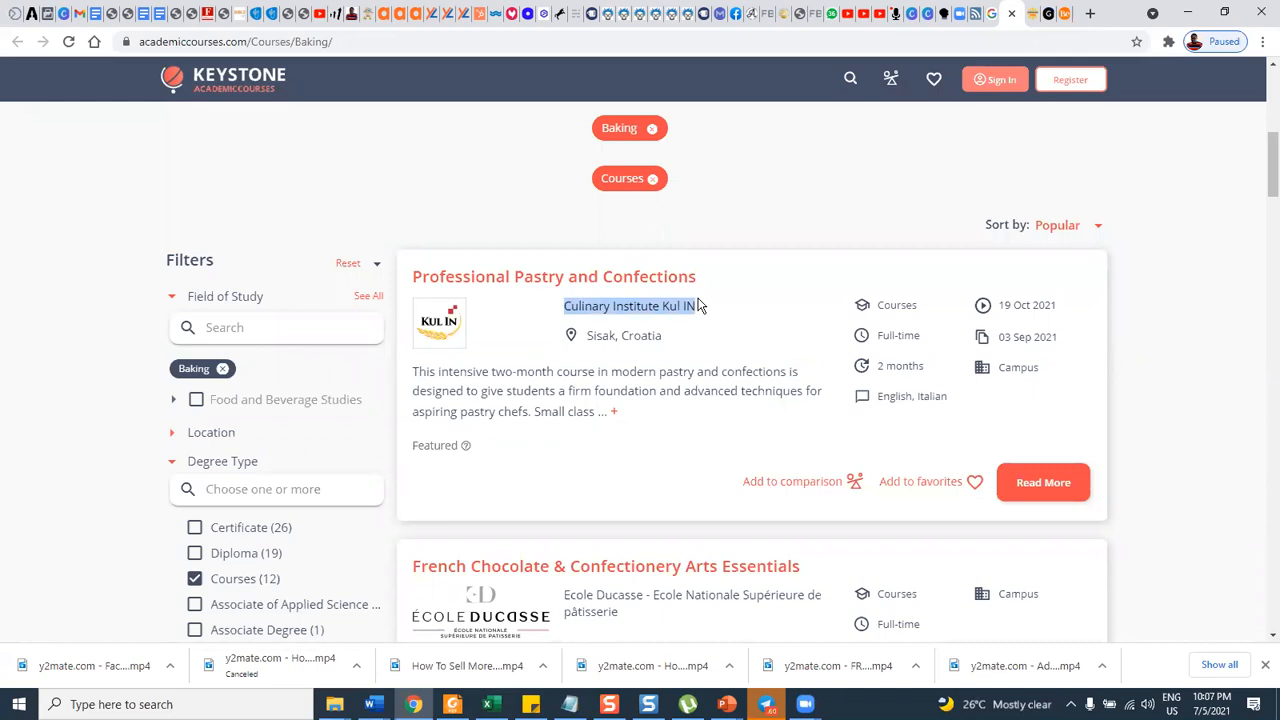
scroll(686, 303, down, 2)
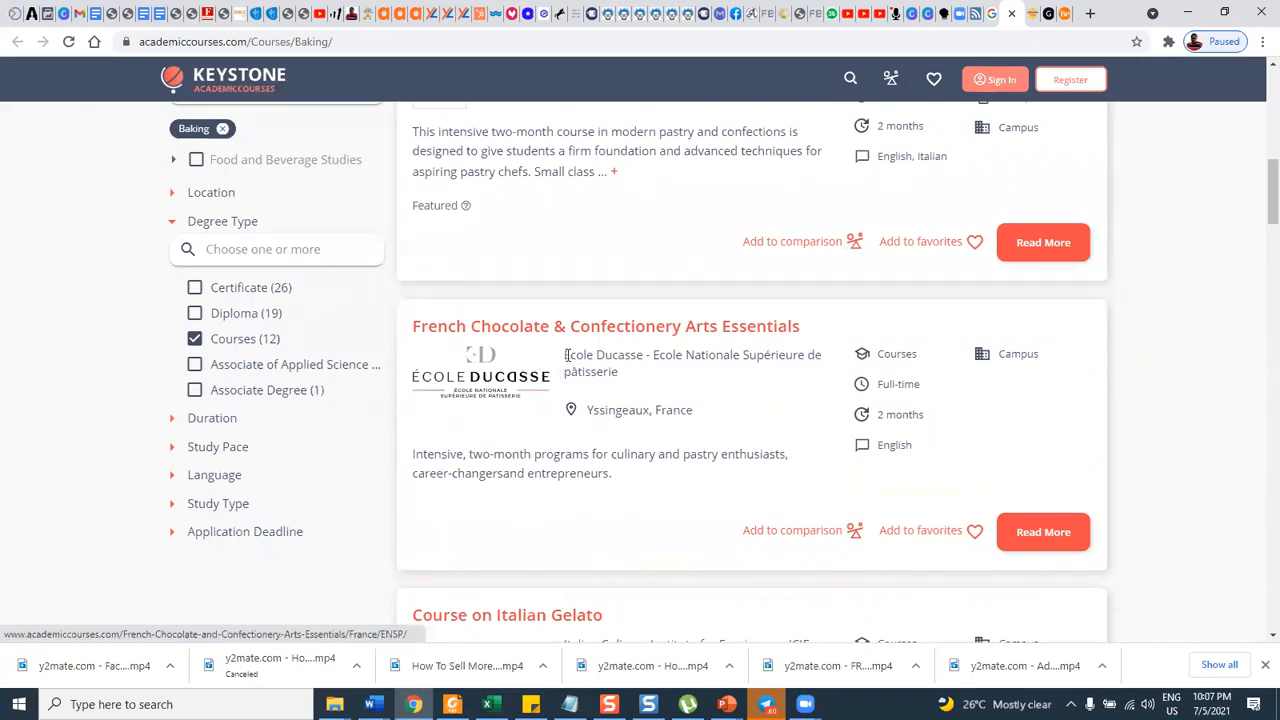
scroll(580, 318, up, 2)
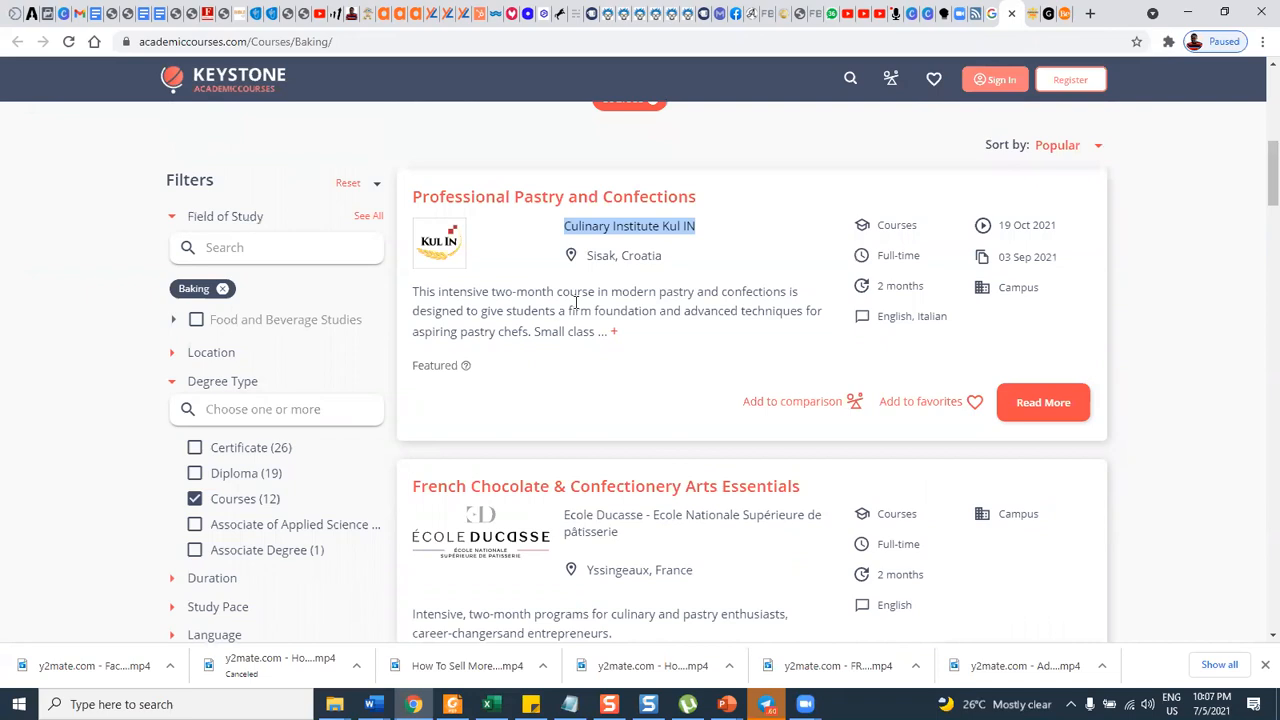
right_click(604, 236)
click(620, 240)
click(140, 14)
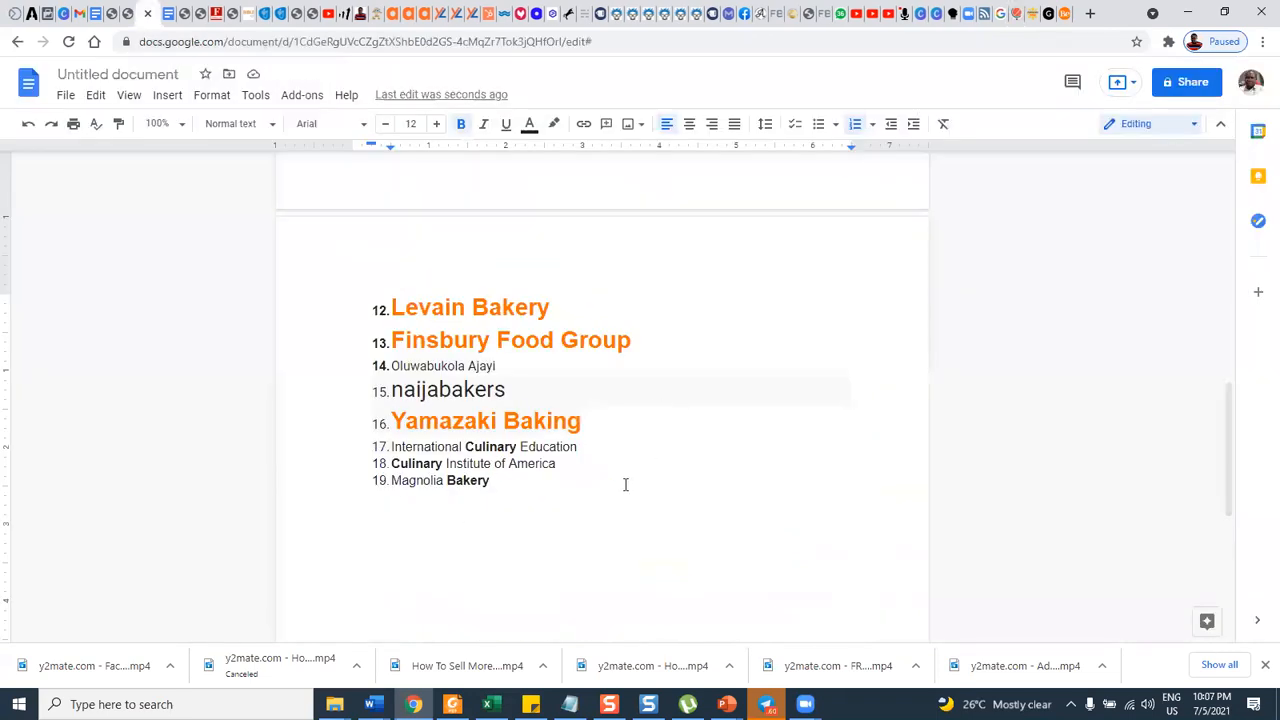
key(Return)
key(ctrl+v)
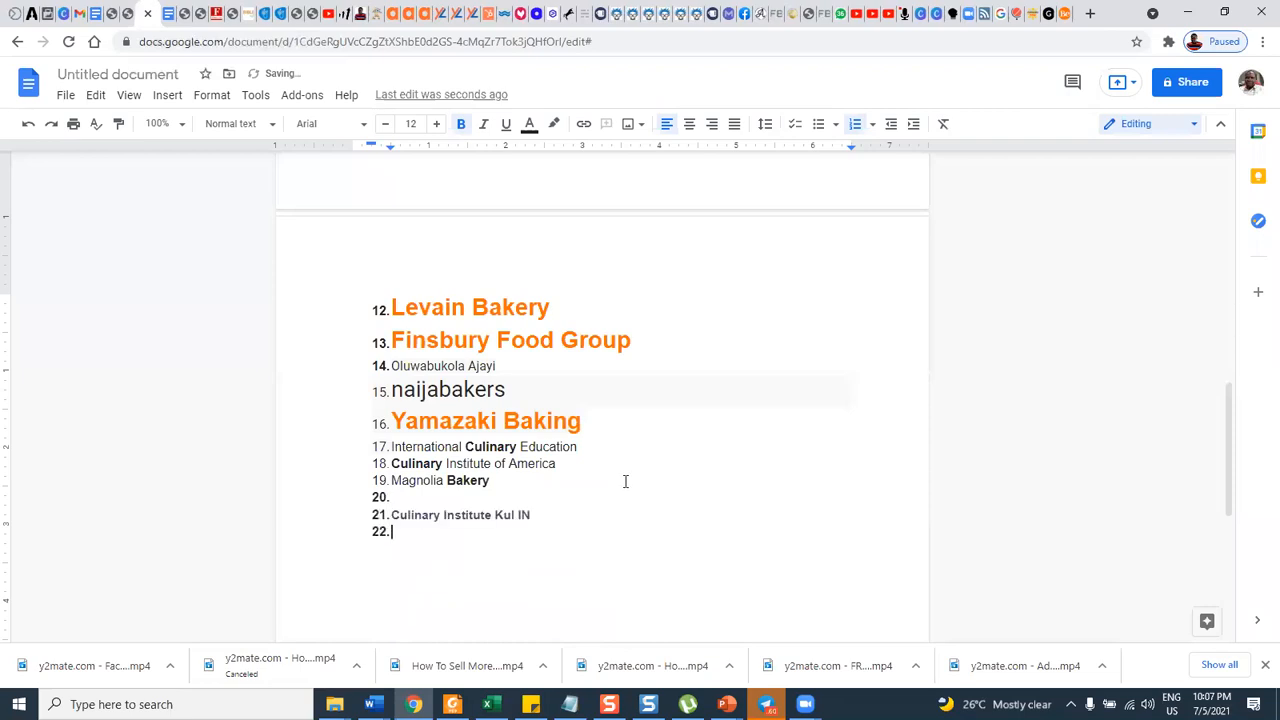
Copy "French Culinary Institute" from the Panlasang Pinoy pastry schools page into the document's list below Culinary Institute Kul IN.
click(1041, 16)
scroll(472, 320, down, 10)
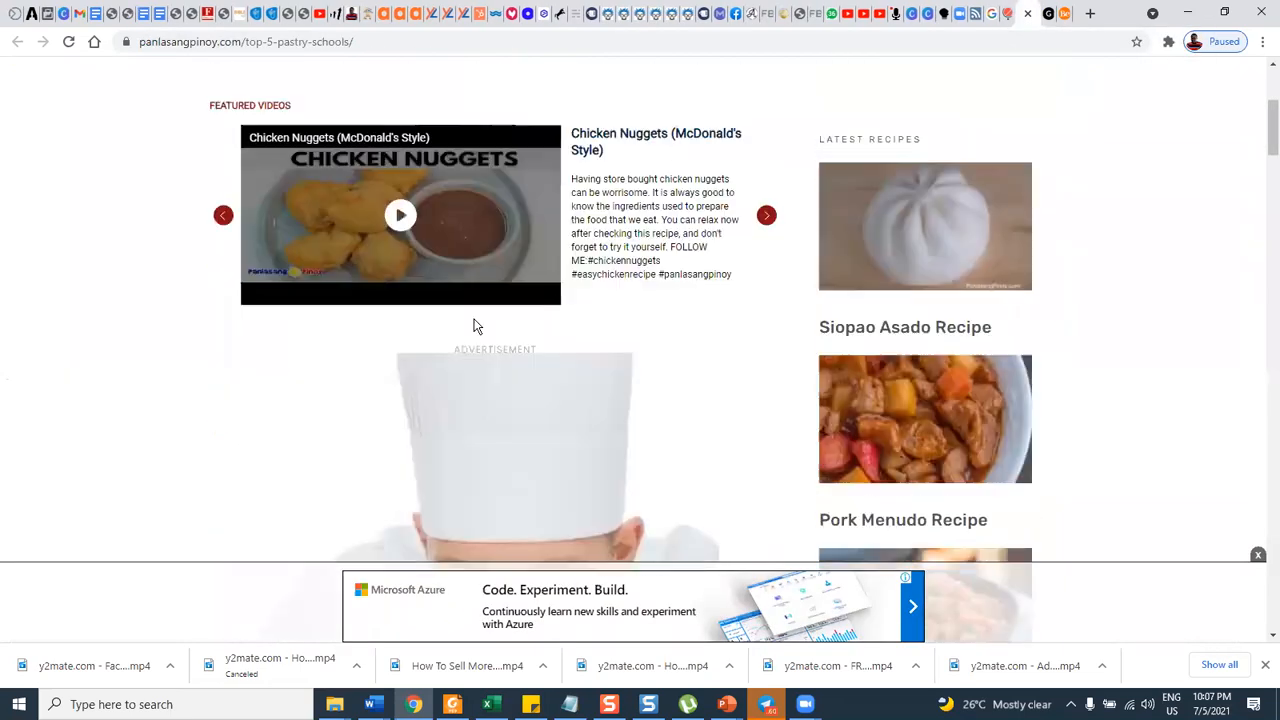
scroll(474, 325, down, 3)
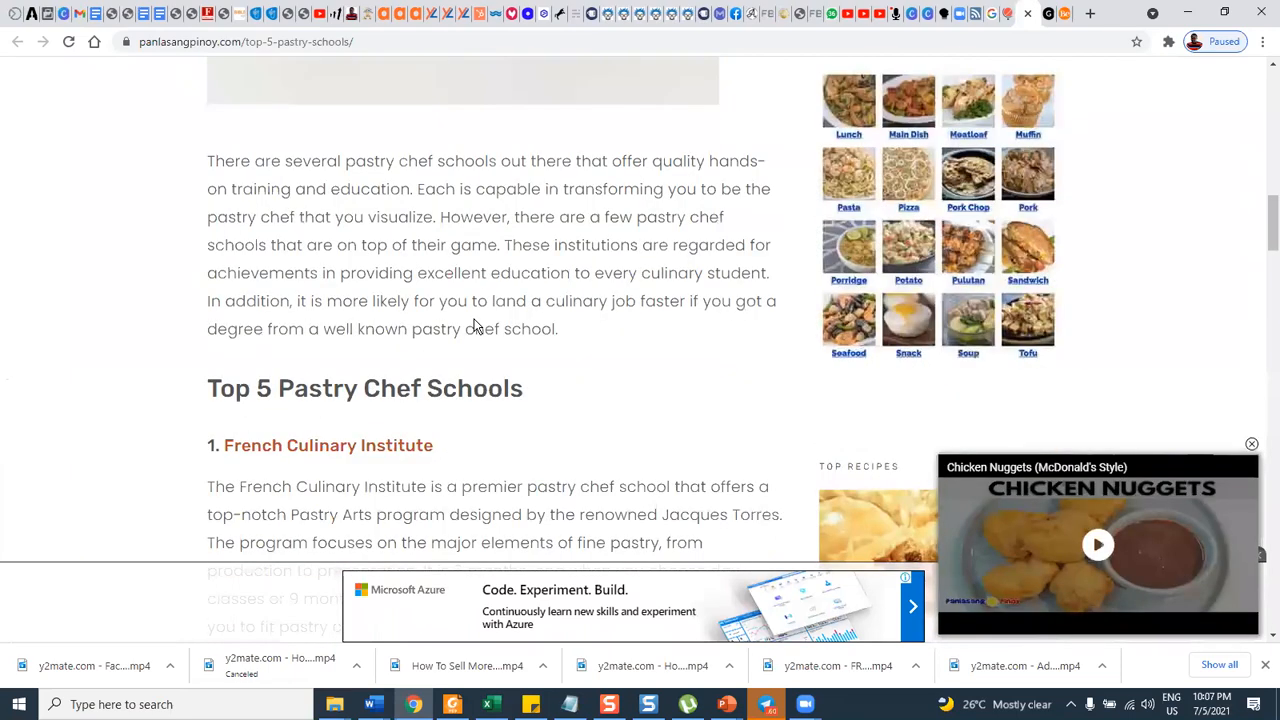
drag(435, 347, 222, 342)
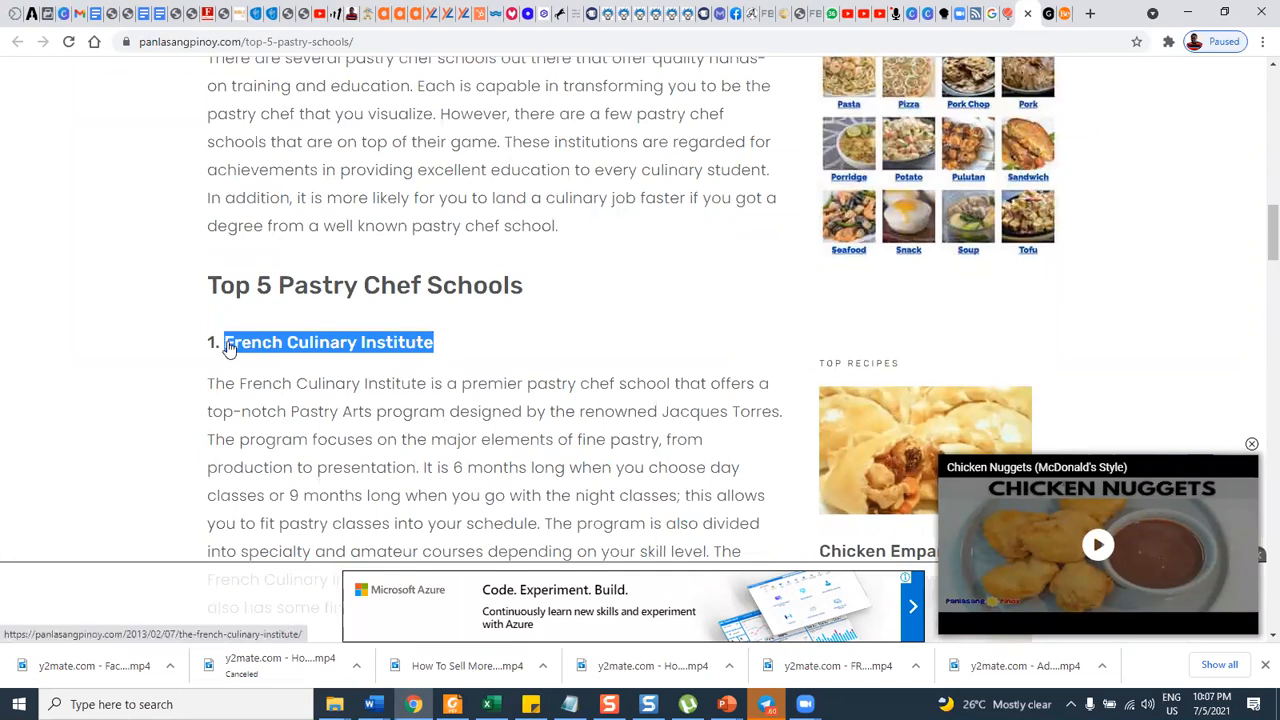
click(143, 13)
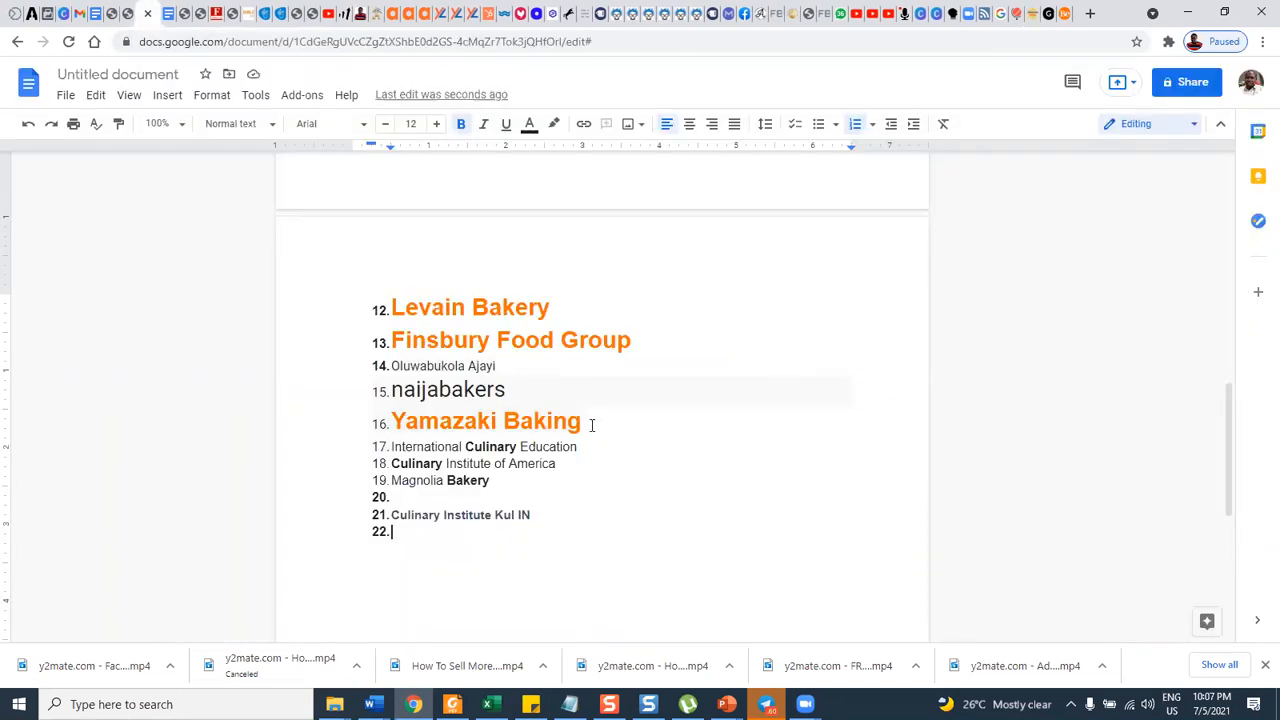
key(ctrl+v)
key(Return)
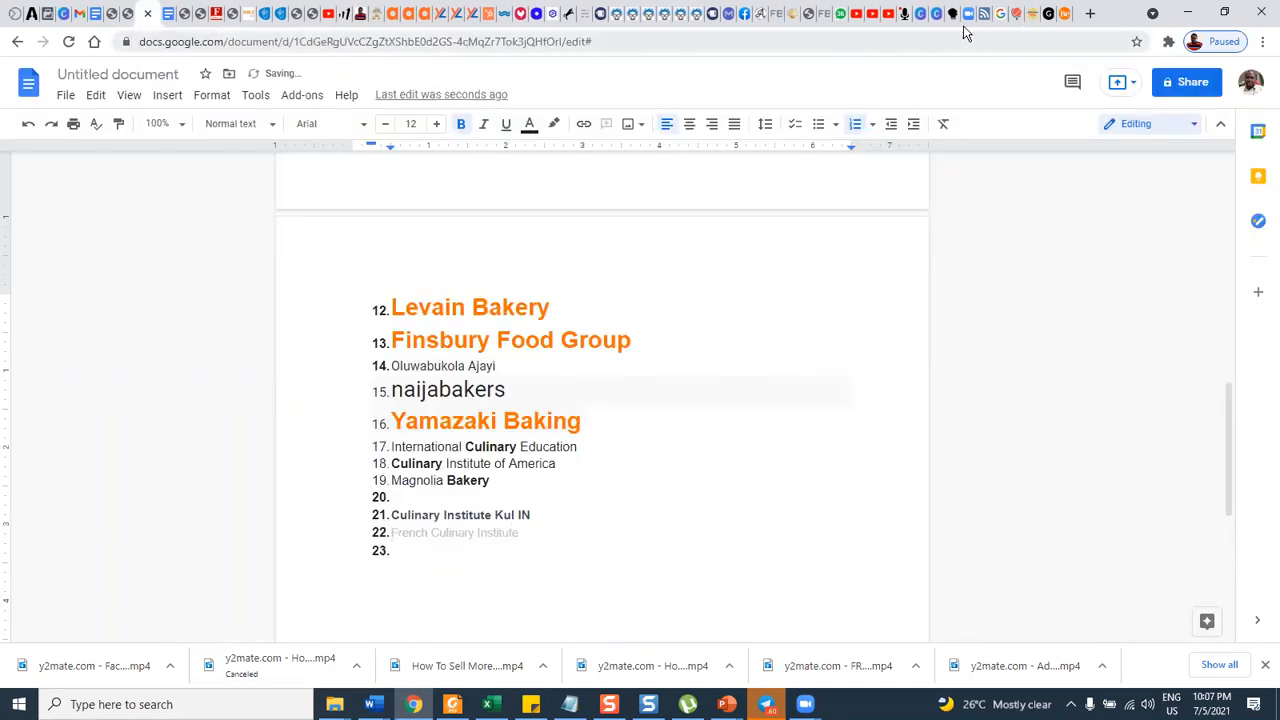
Copy "Le Cordon Bleu College of Culinary Arts" from the Panlasang Pinoy page into the document's list below French Culinary Institute.
click(1027, 15)
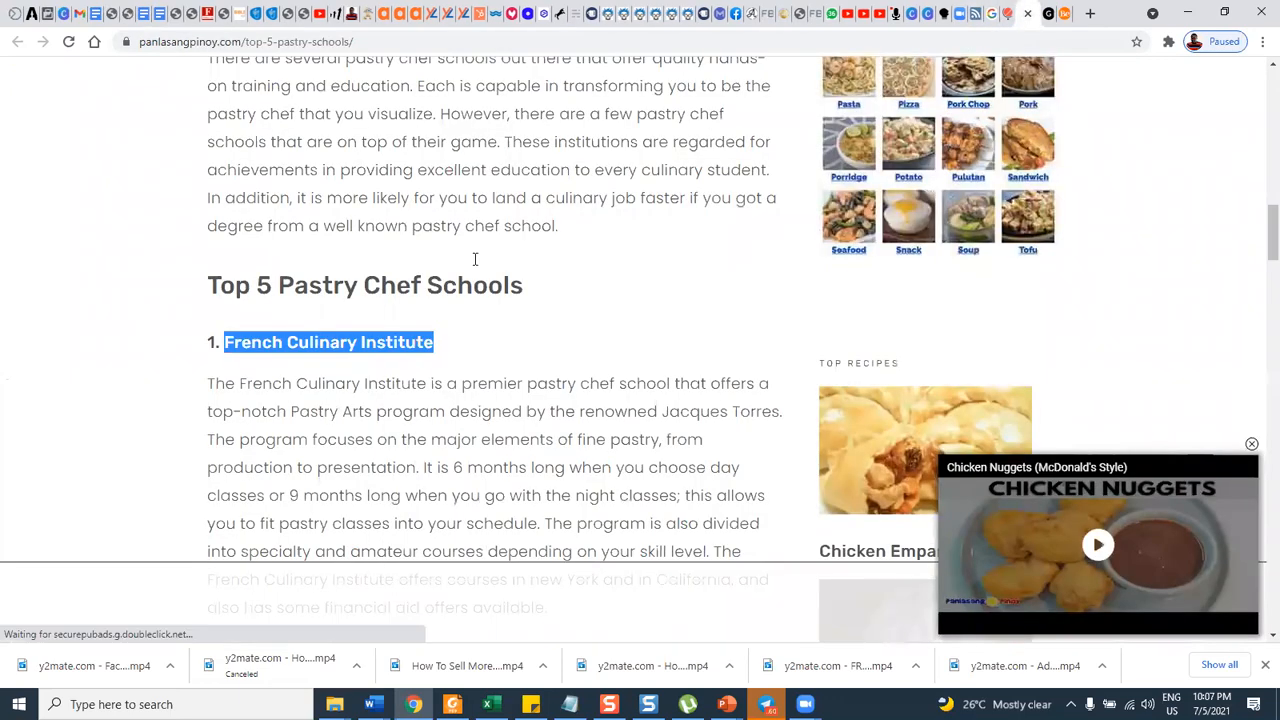
scroll(477, 265, down, 7)
scroll(476, 267, down, 6)
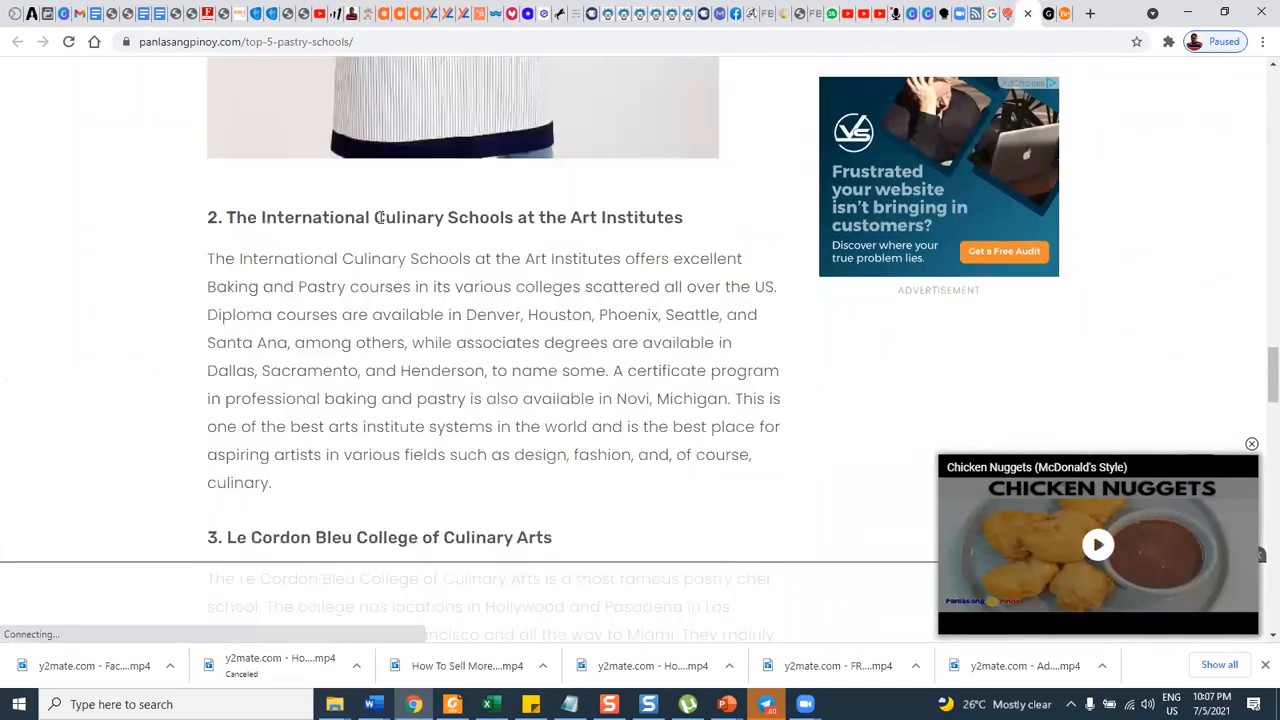
scroll(290, 235, down, 2)
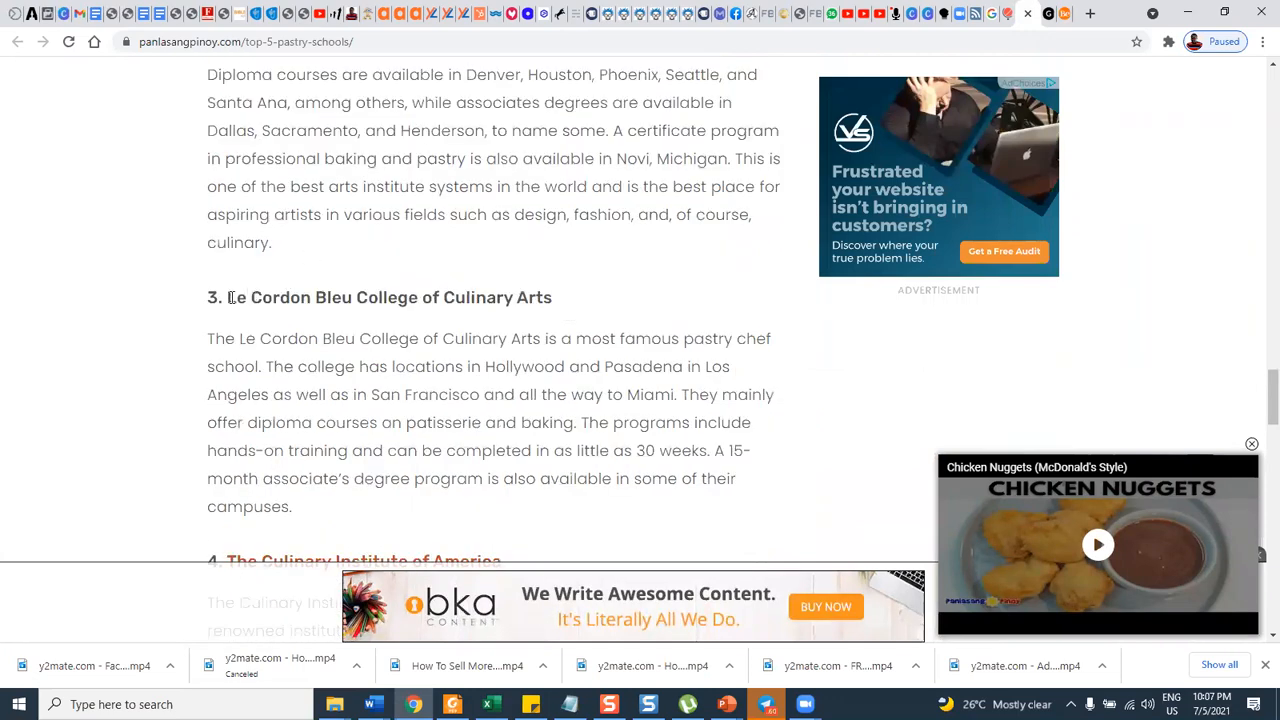
drag(230, 297, 579, 294)
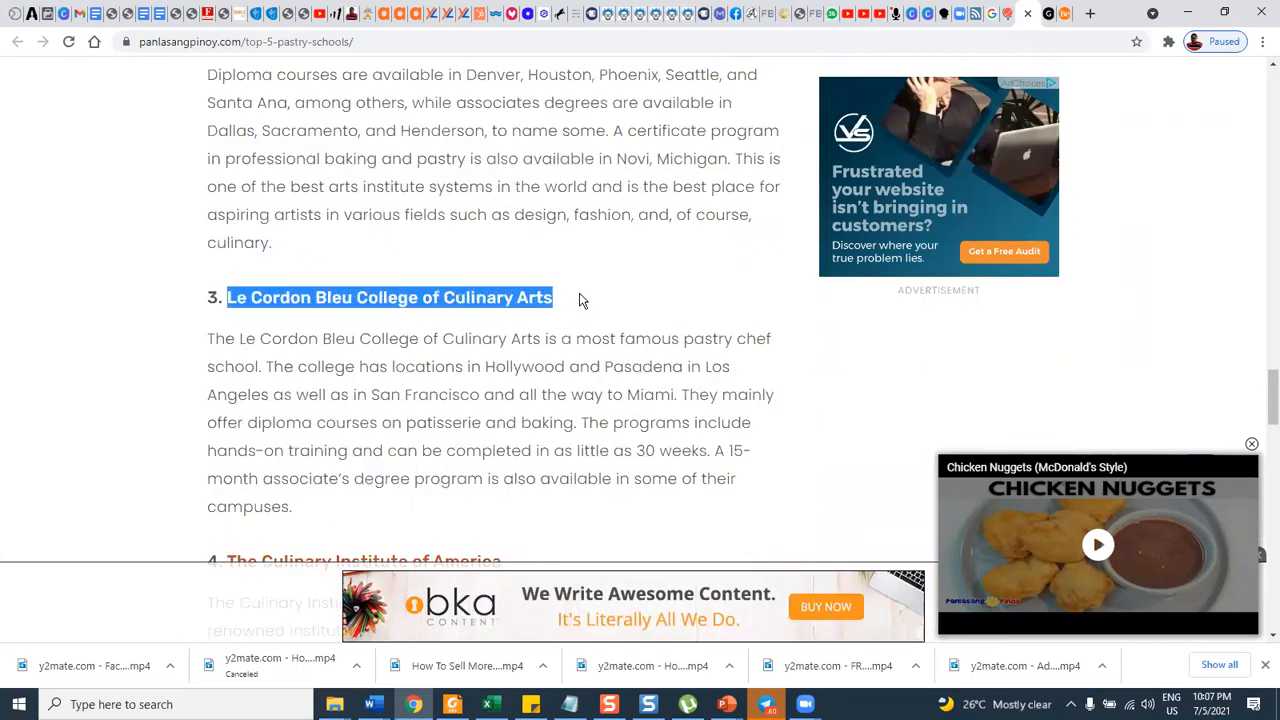
click(143, 14)
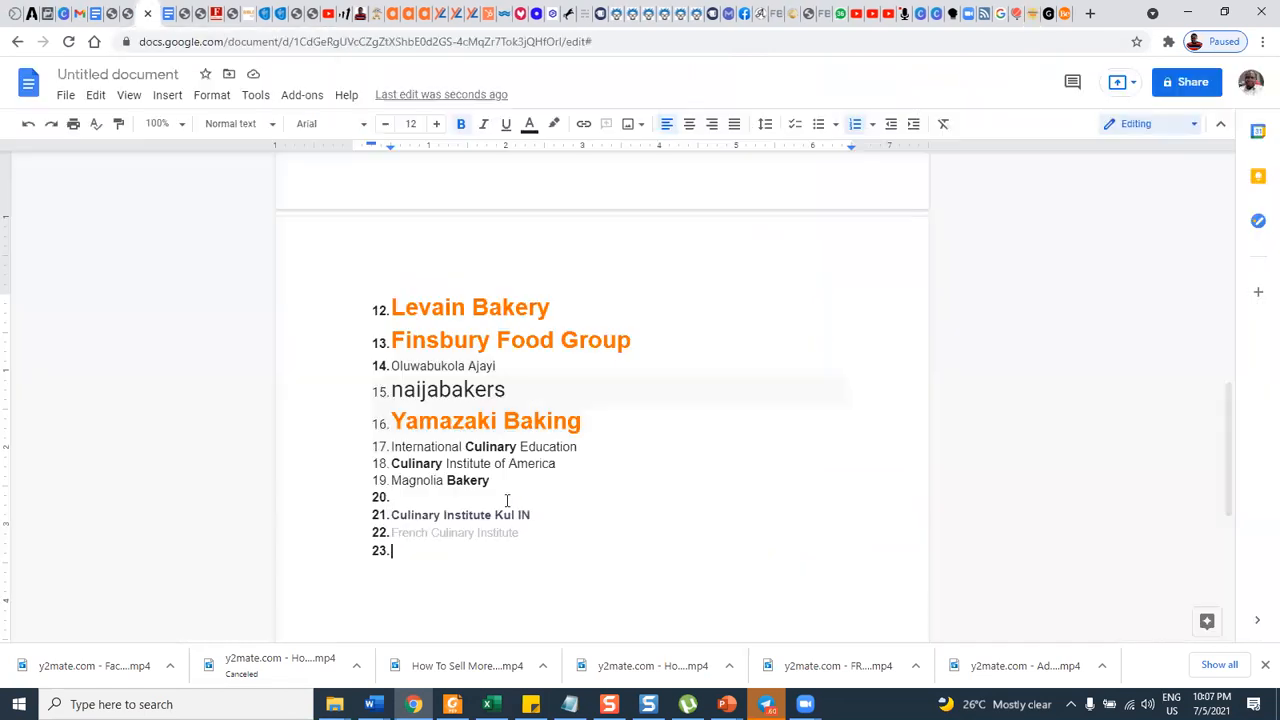
key(ctrl+shift+v)
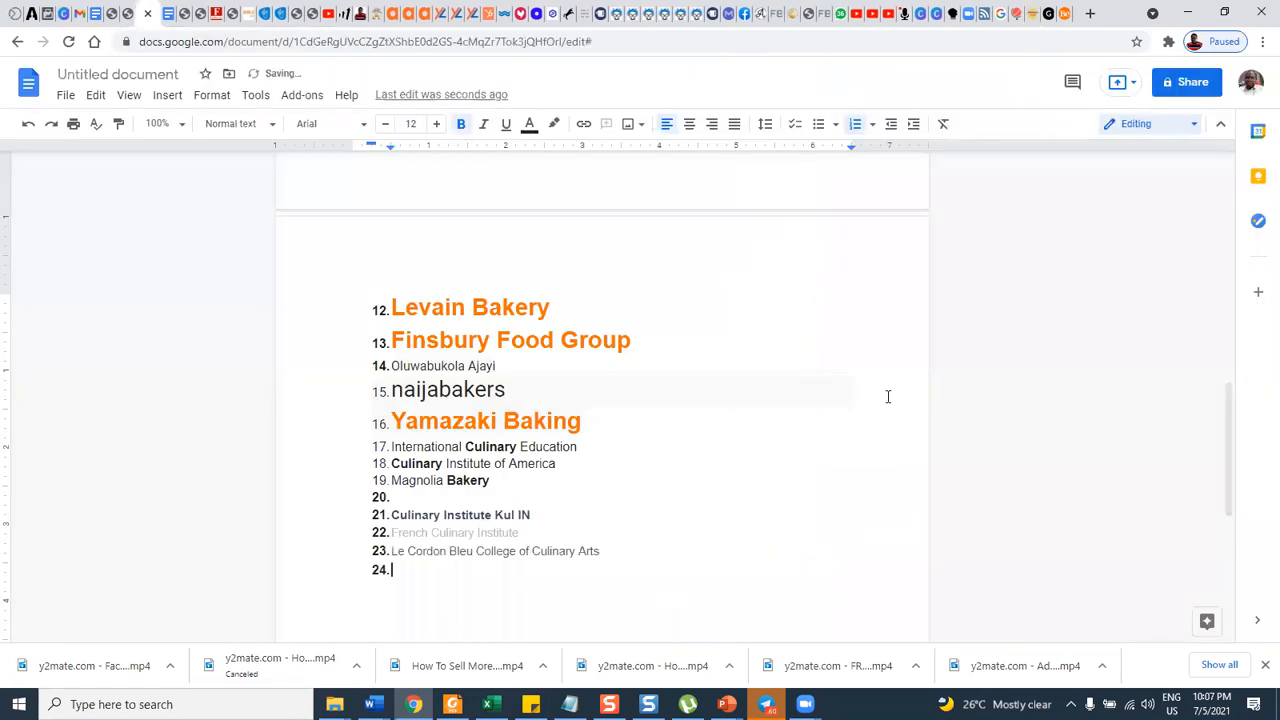
Copy "Star Career Academy" from the Panlasang Pinoy page into the document's list below Le Cordon Bleu College of Culinary Arts.
click(1034, 16)
scroll(491, 408, down, 2)
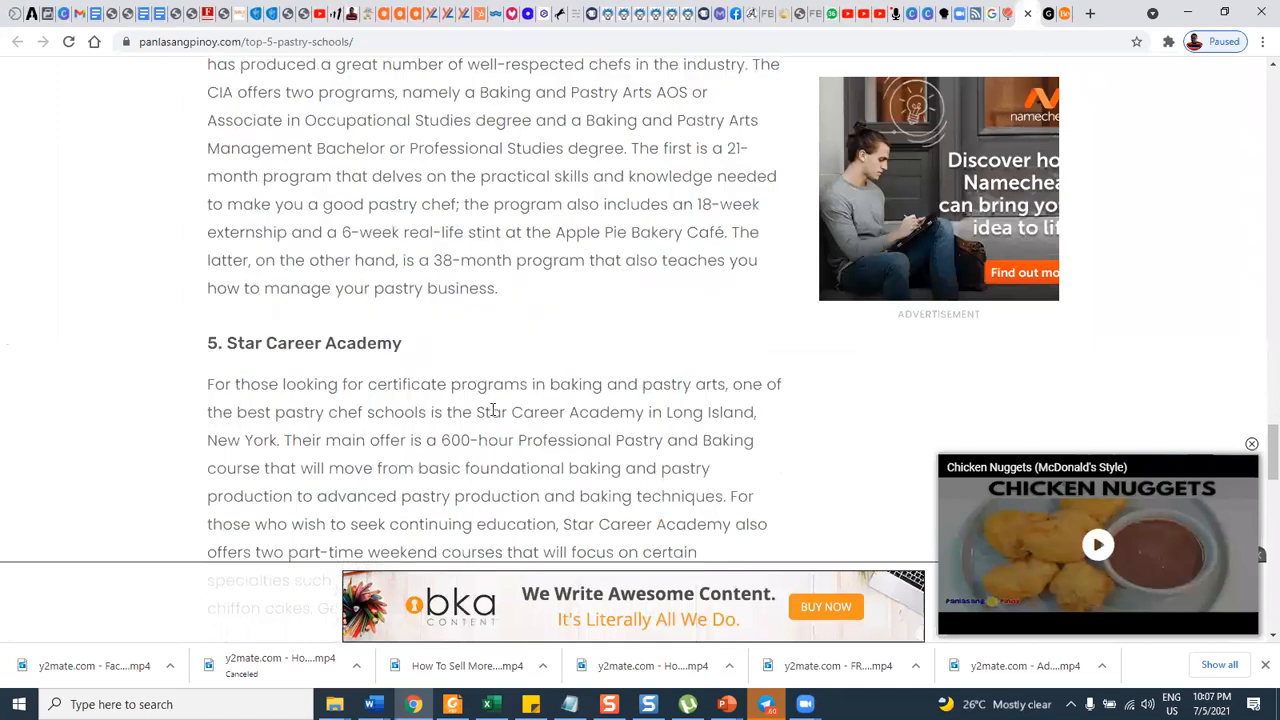
drag(227, 297, 453, 304)
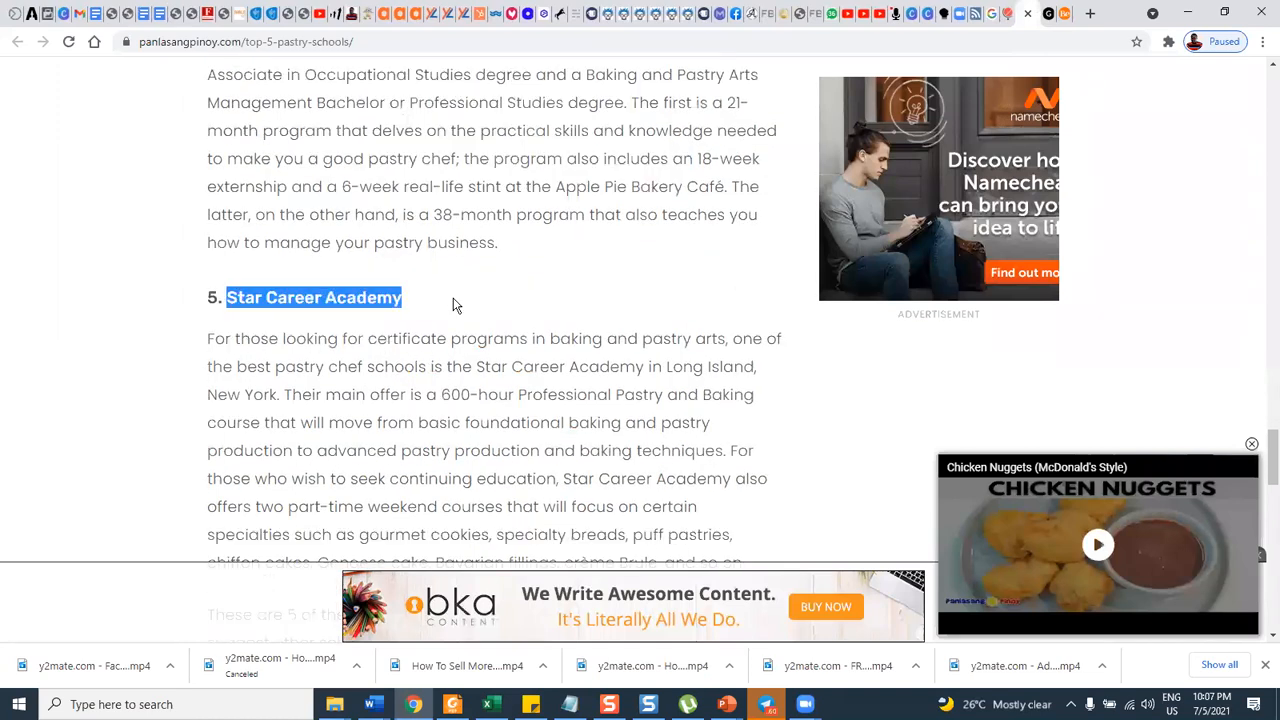
click(138, 14)
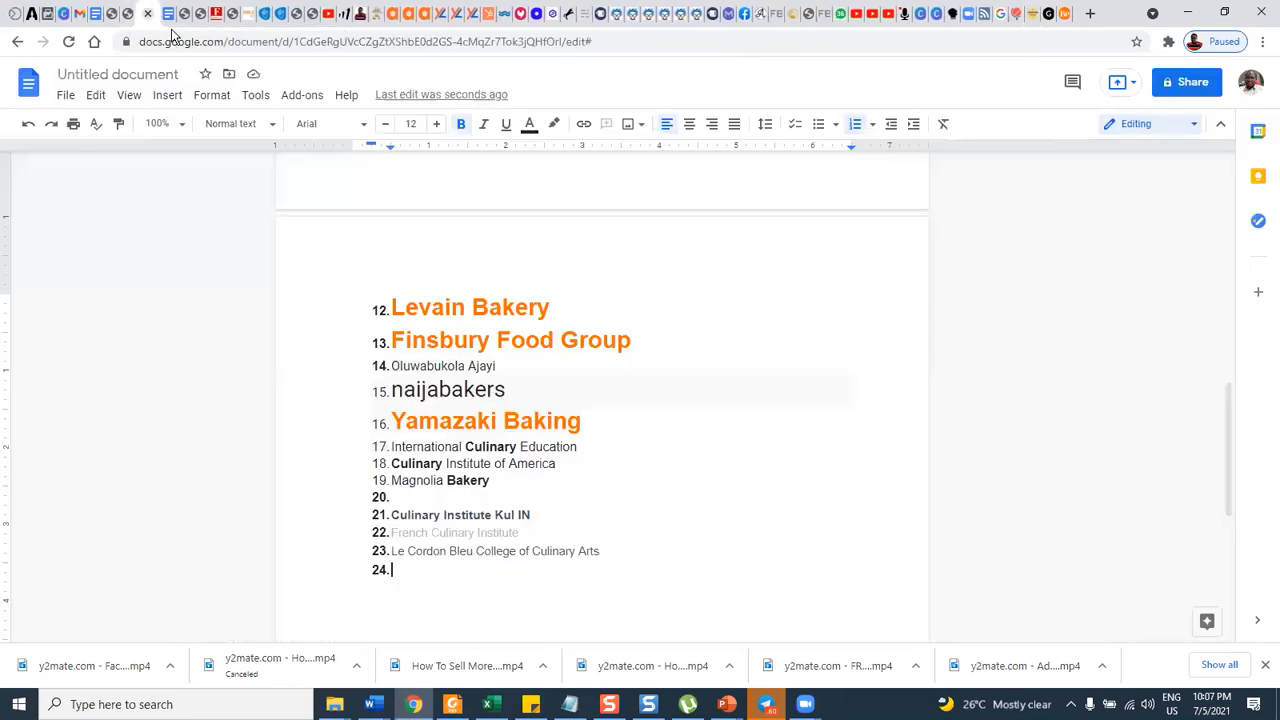
click(468, 565)
key(ctrl+v)
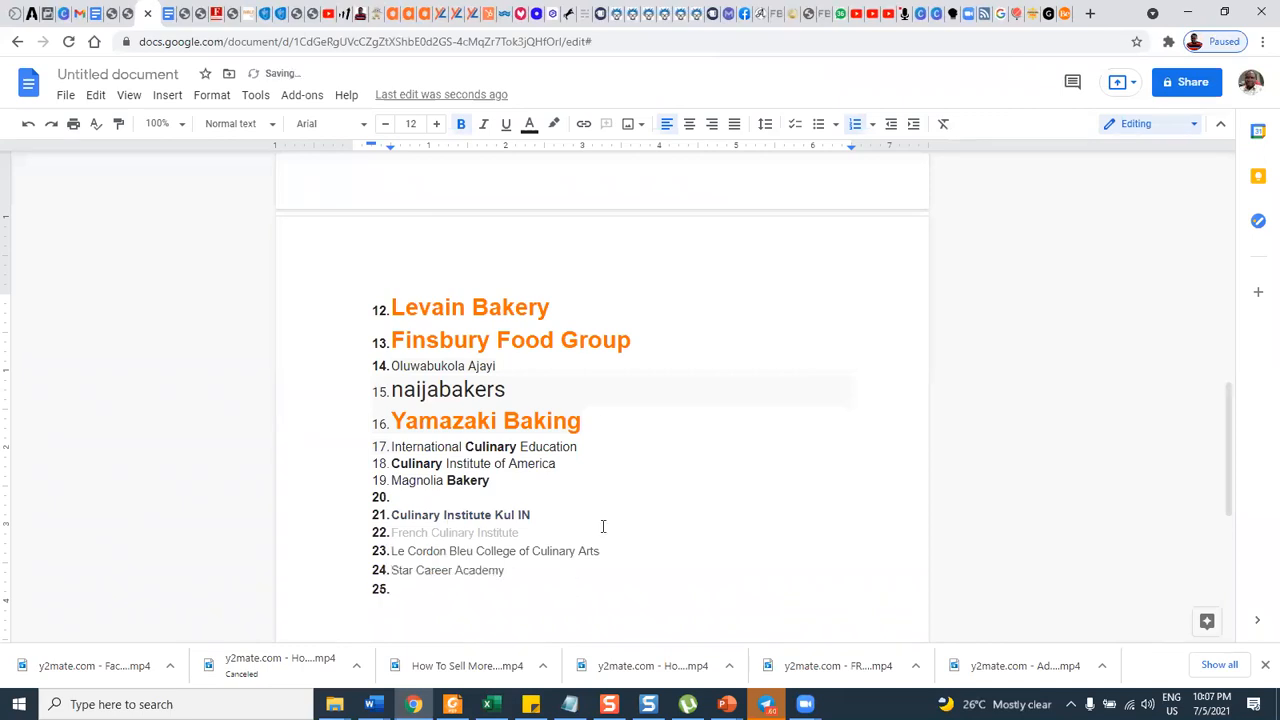
Check the rest of the pastry schools page, and examine the Nigerian Best Schools list of baking and pastry training schools in Lagos.
click(1035, 17)
scroll(314, 360, down, 8)
scroll(316, 357, down, 2)
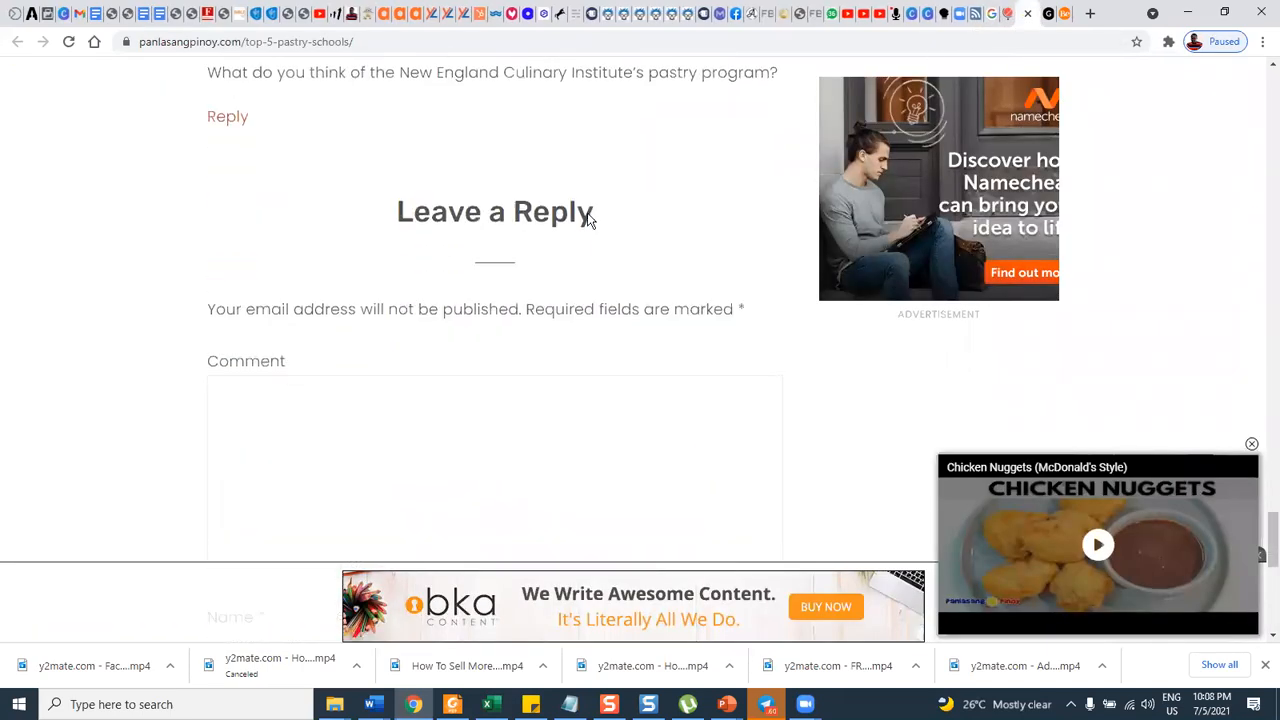
click(1047, 14)
scroll(674, 264, down, 1)
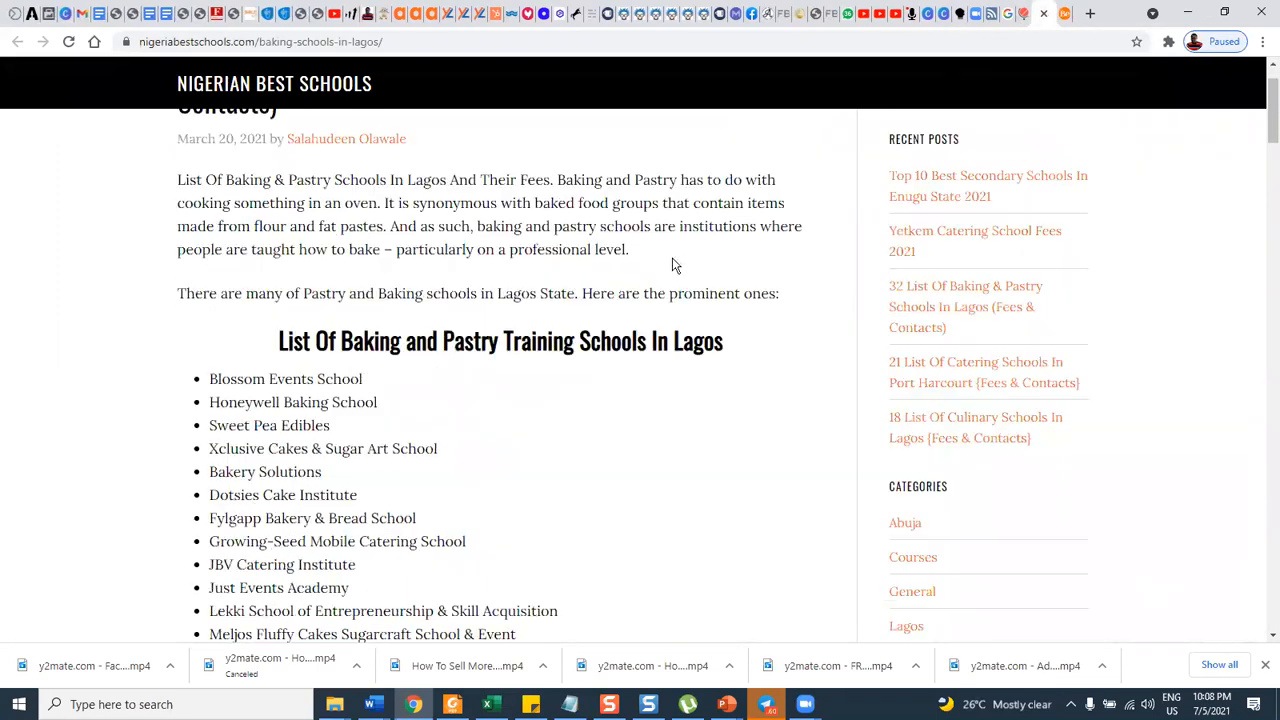
scroll(600, 315, down, 1)
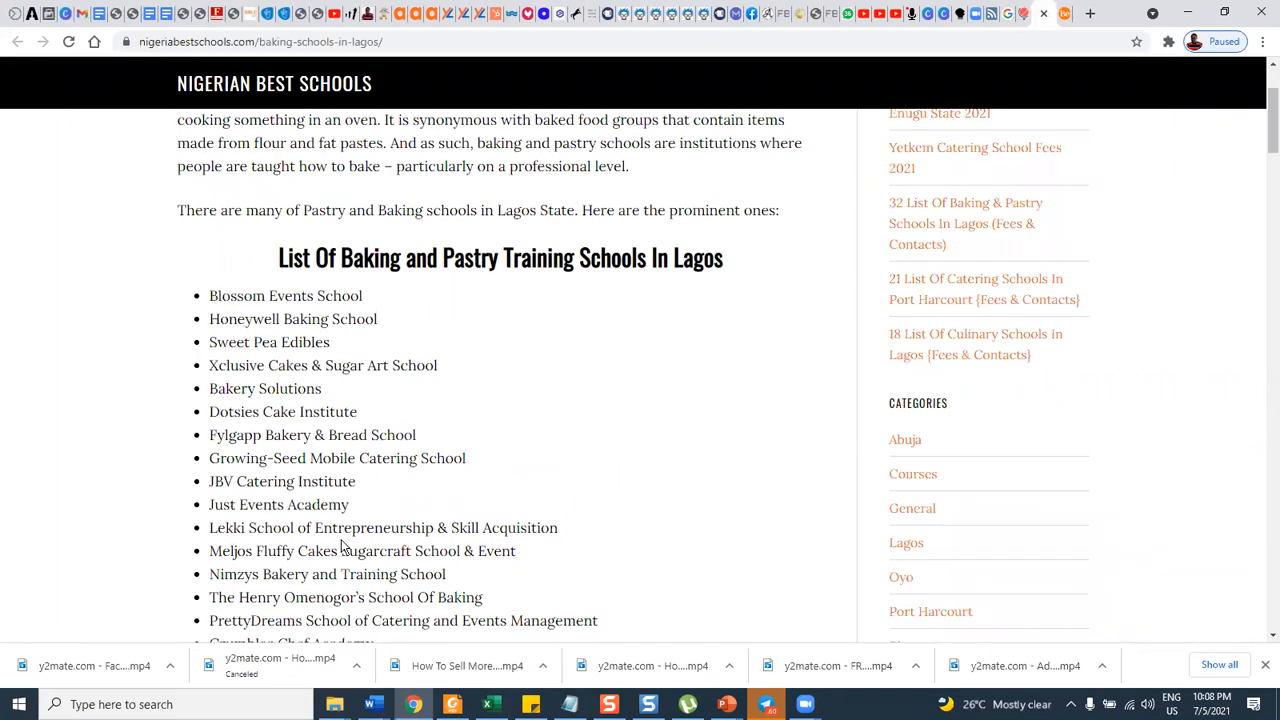
scroll(407, 391, down, 7)
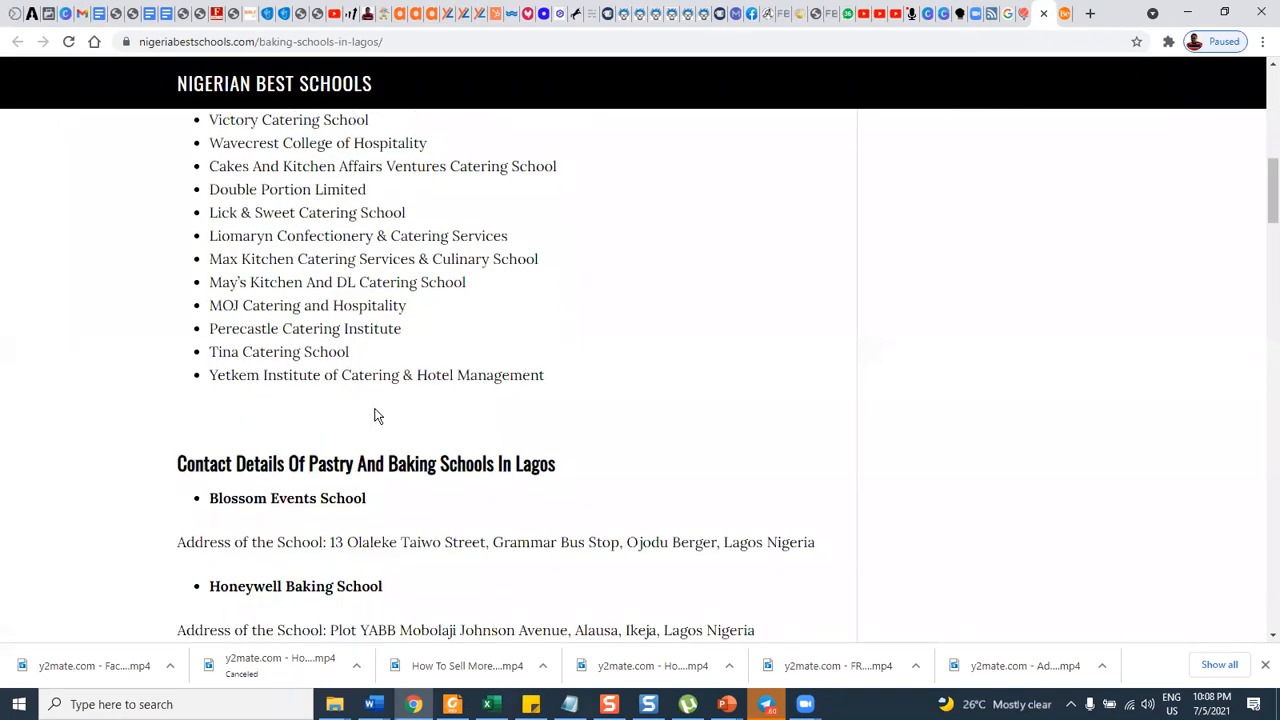
scroll(209, 286, up, 3)
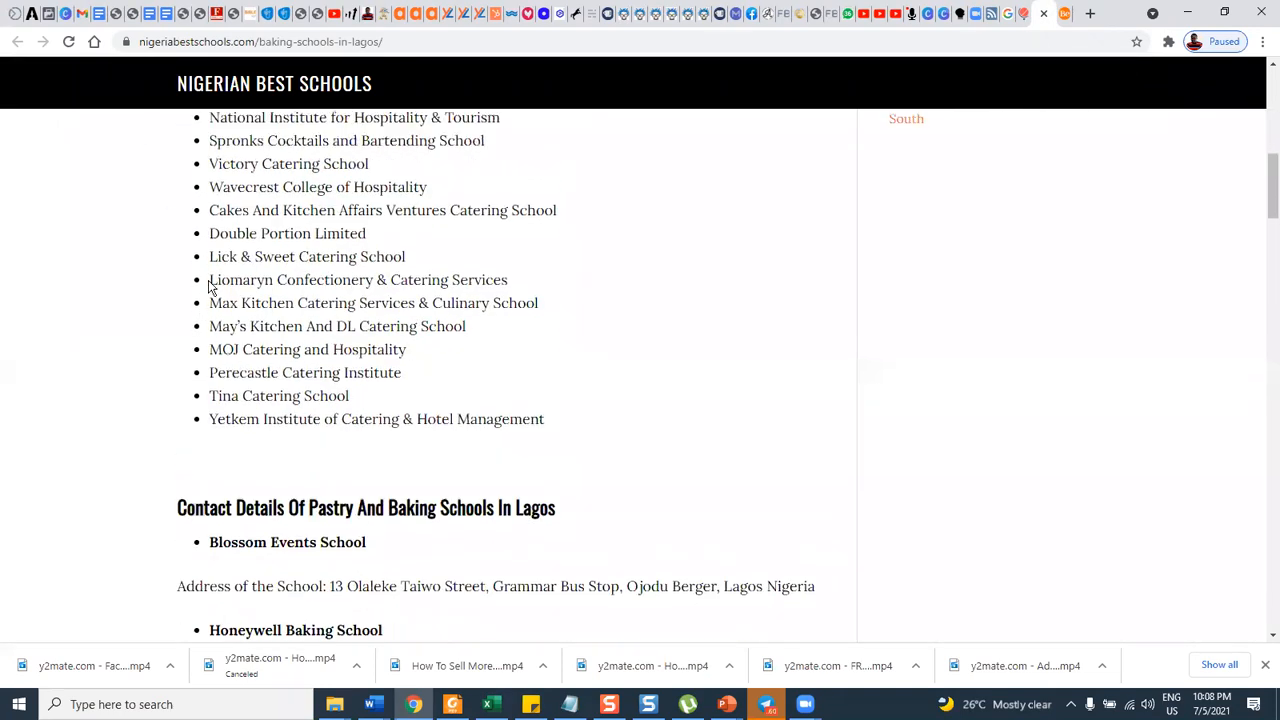
scroll(222, 265, up, 2)
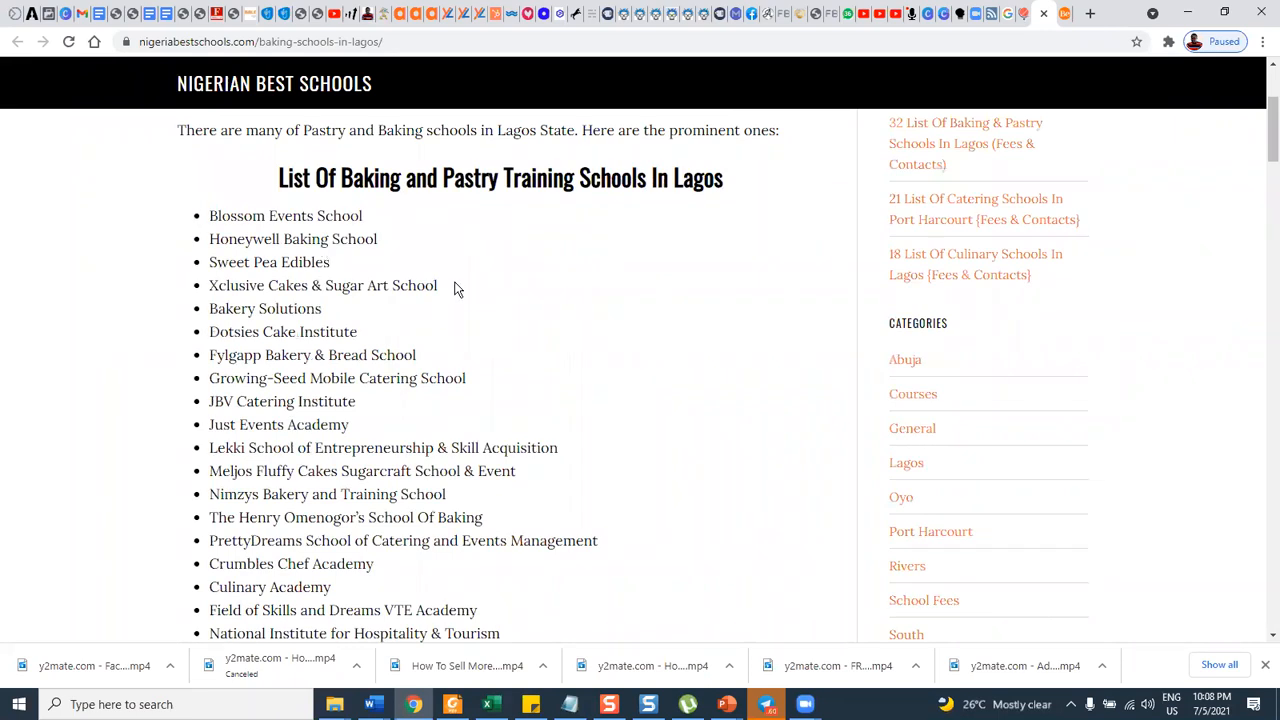
scroll(503, 260, down, 1)
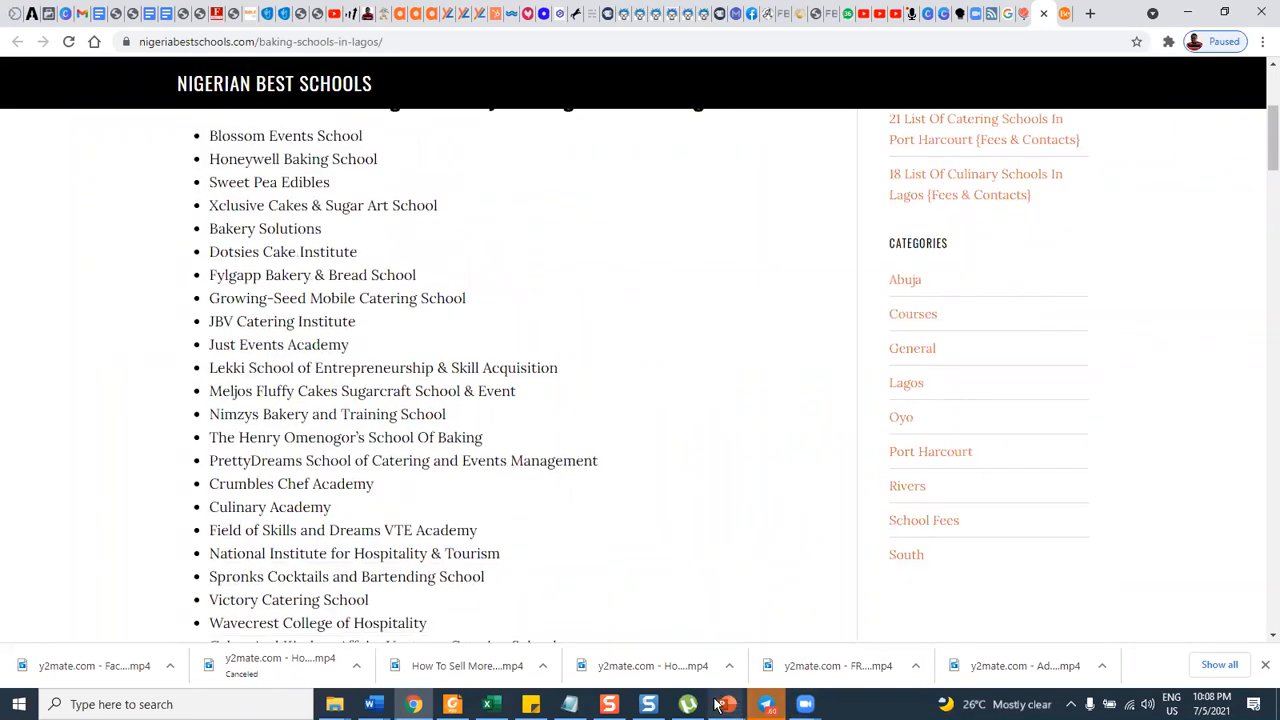
Capture the Lagos schools list from Blossom Events School to Victory Catering School as a Snagit image, dismissing the crash report without sending it.
click(648, 704)
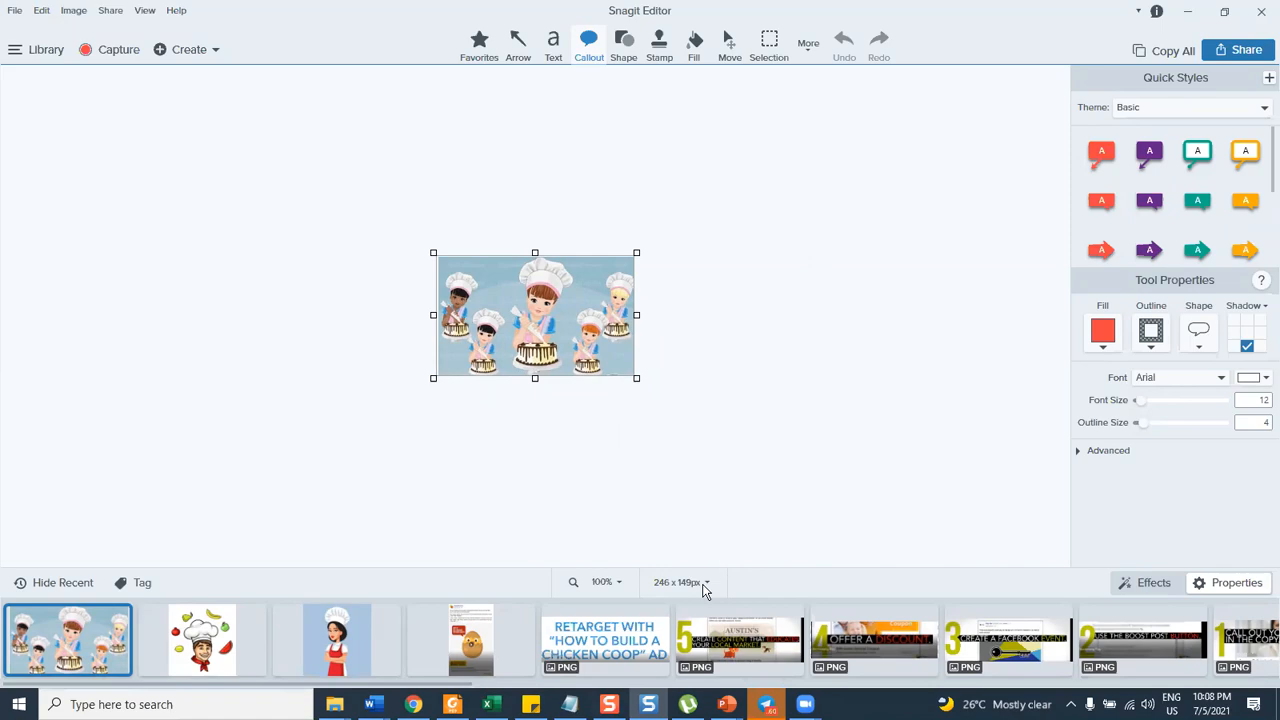
key(alt+Tab)
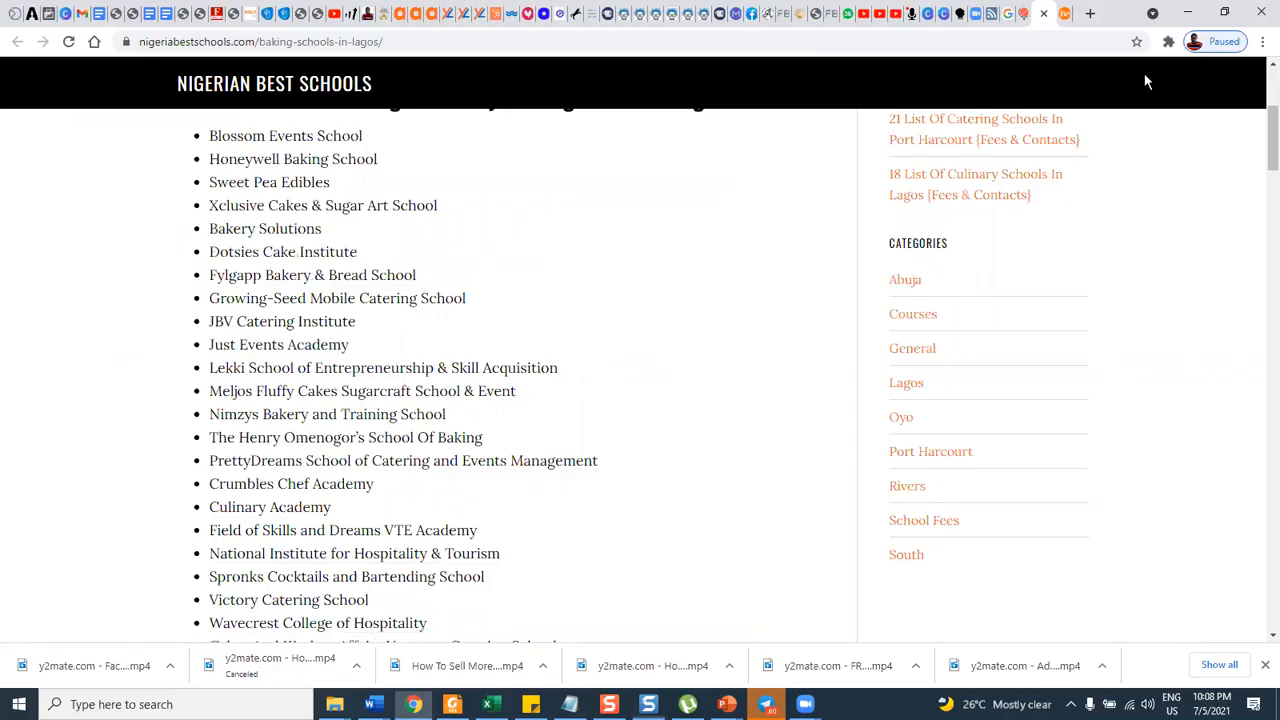
click(648, 704)
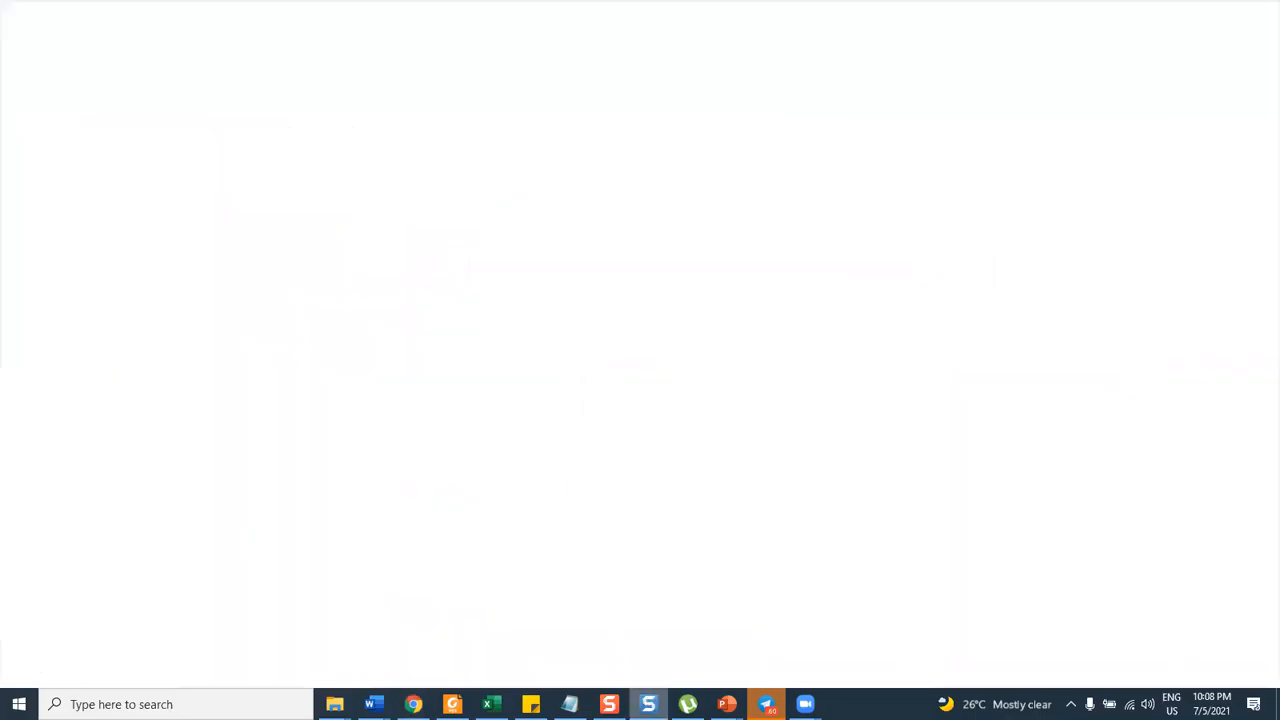
click(1262, 12)
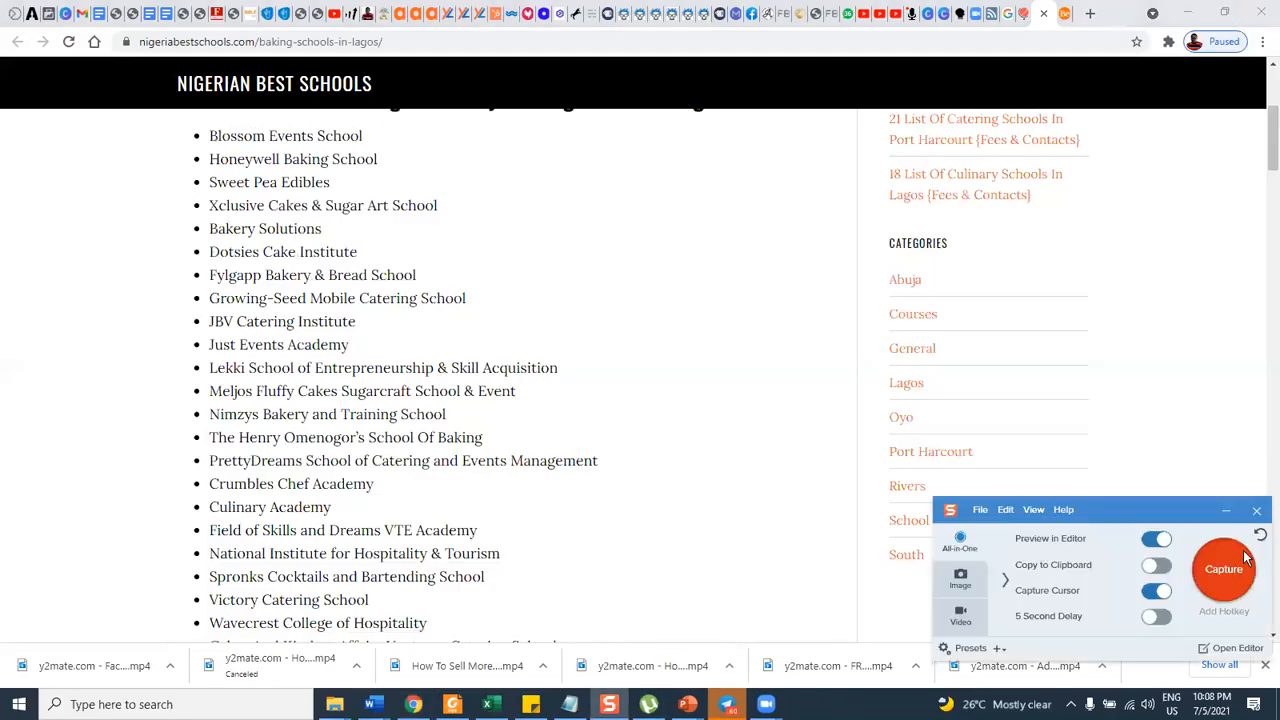
click(1226, 567)
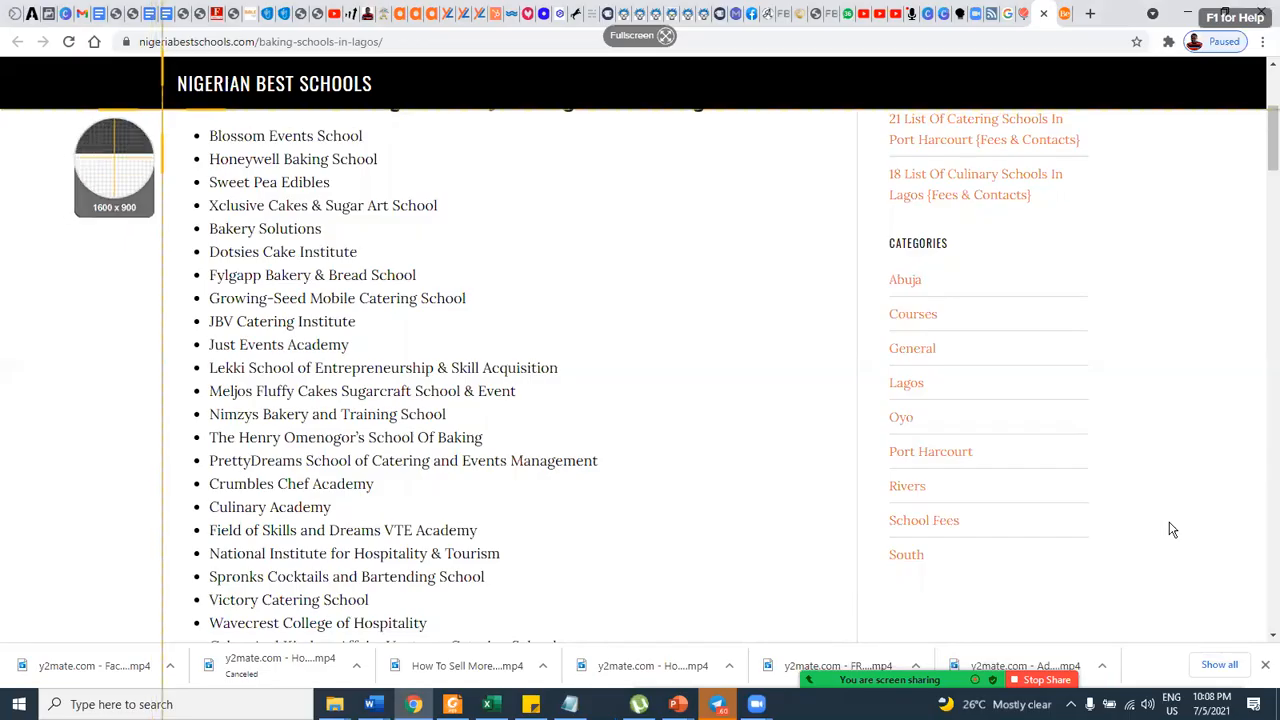
drag(165, 113, 612, 607)
drag(614, 607, 614, 606)
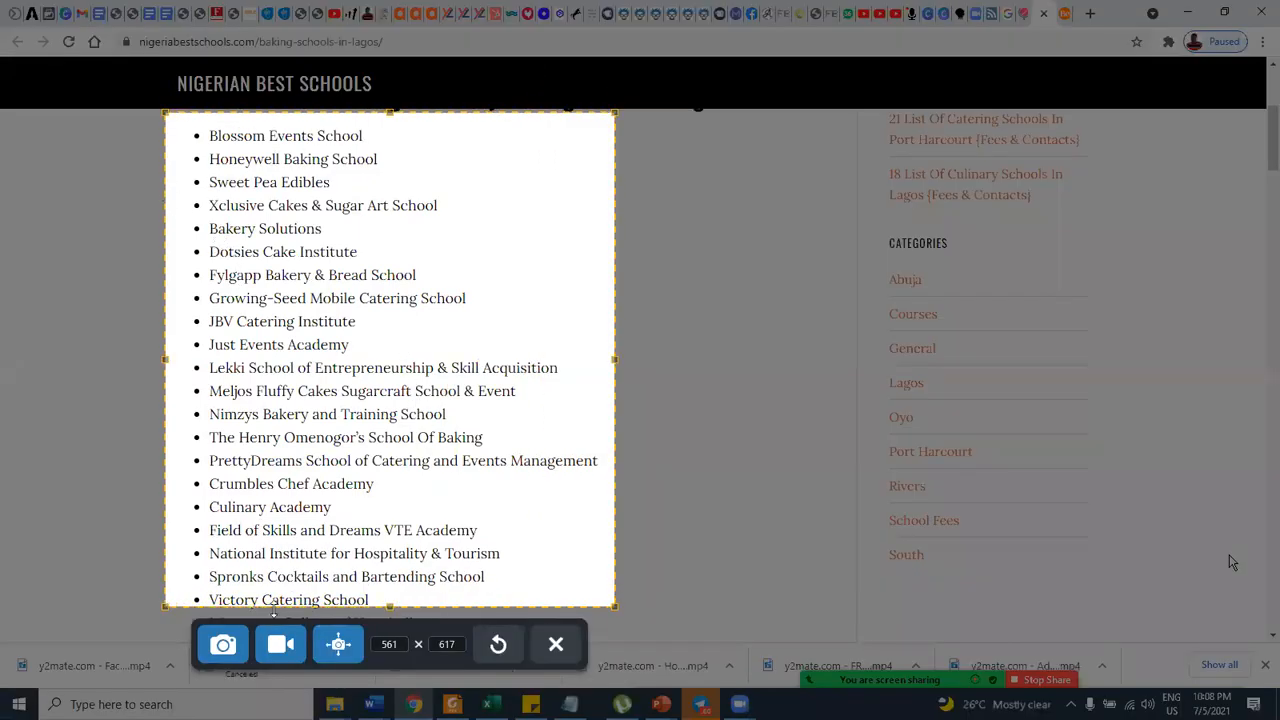
click(223, 644)
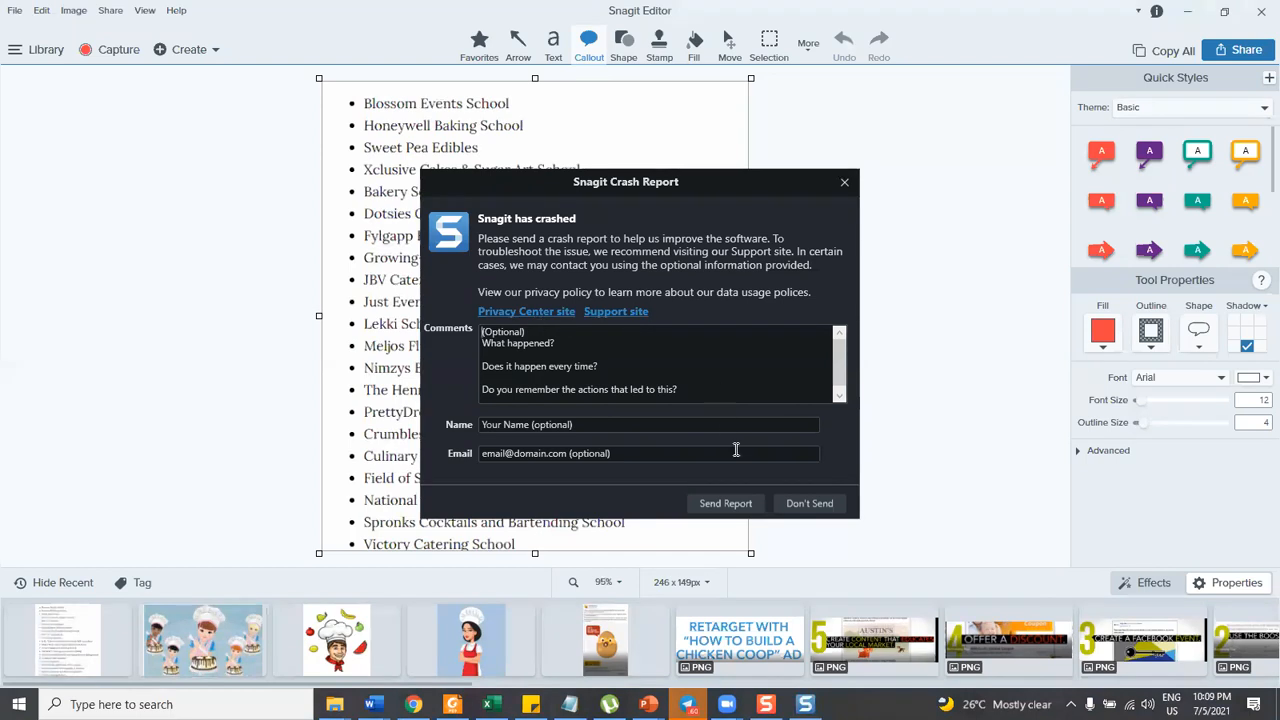
click(809, 503)
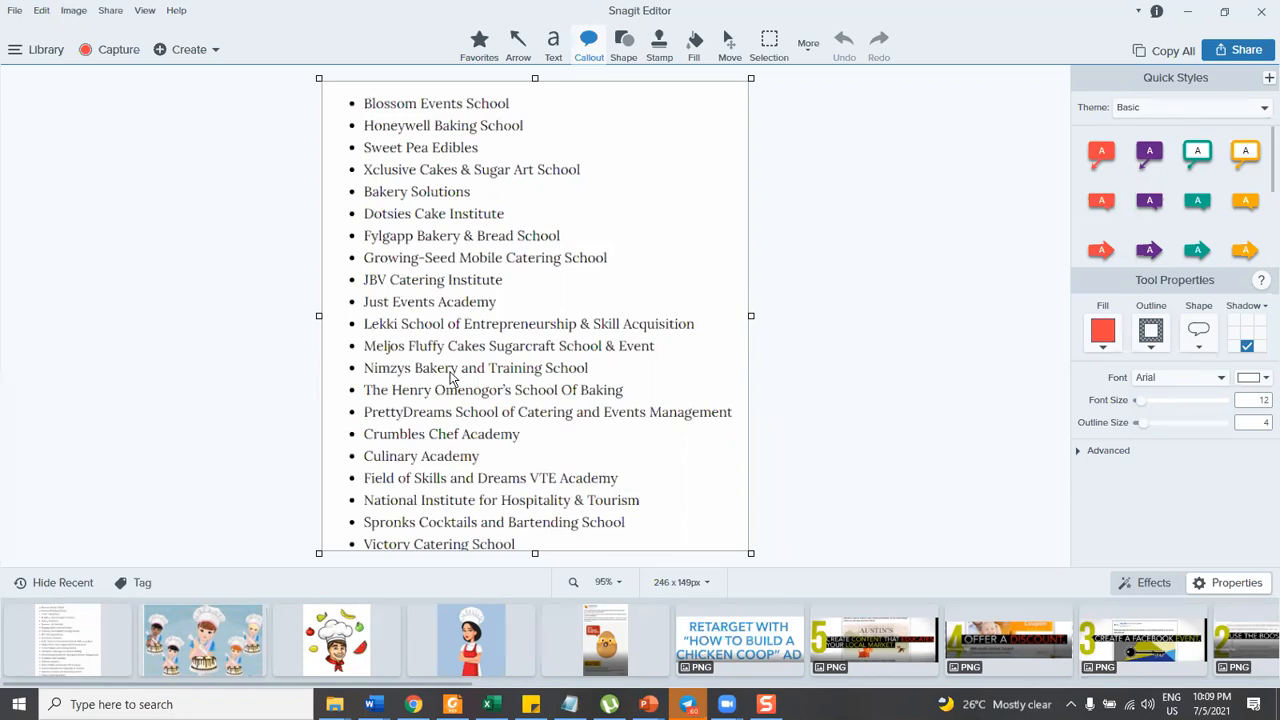
Leave the Snagit editor and switch back to the Google Docs document with the targeting list in Chrome.
click(15, 11)
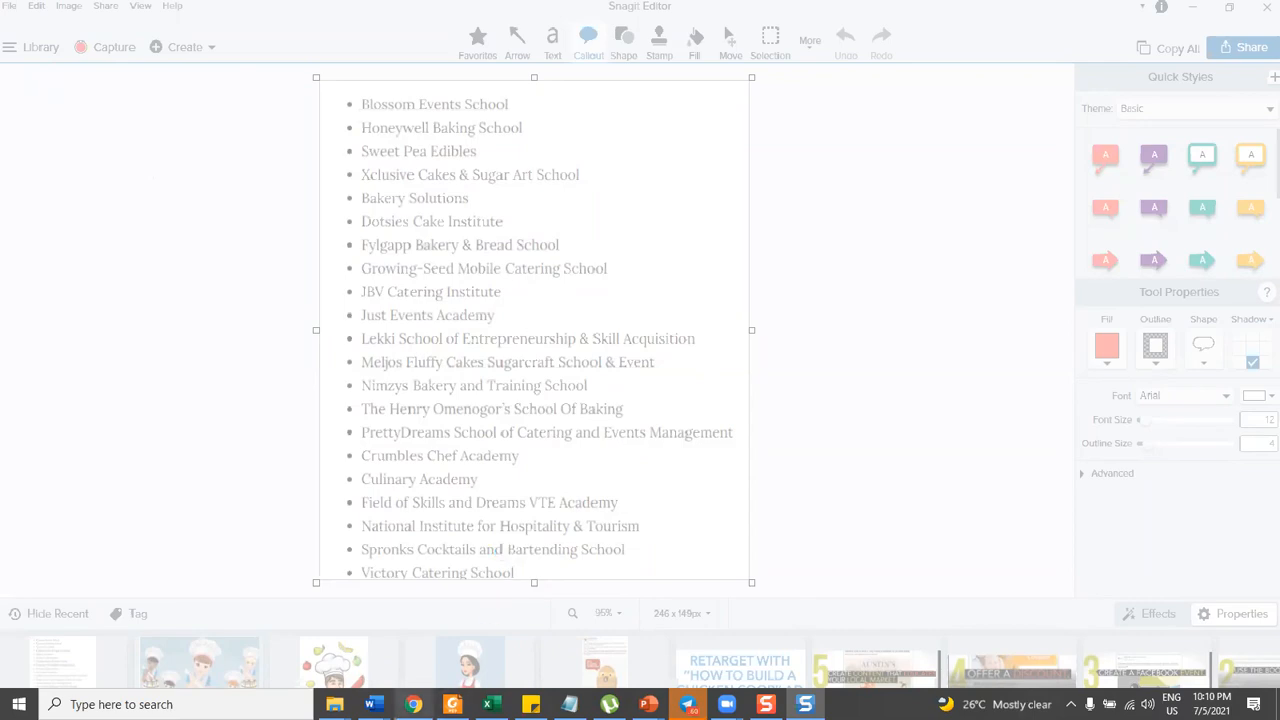
click(413, 704)
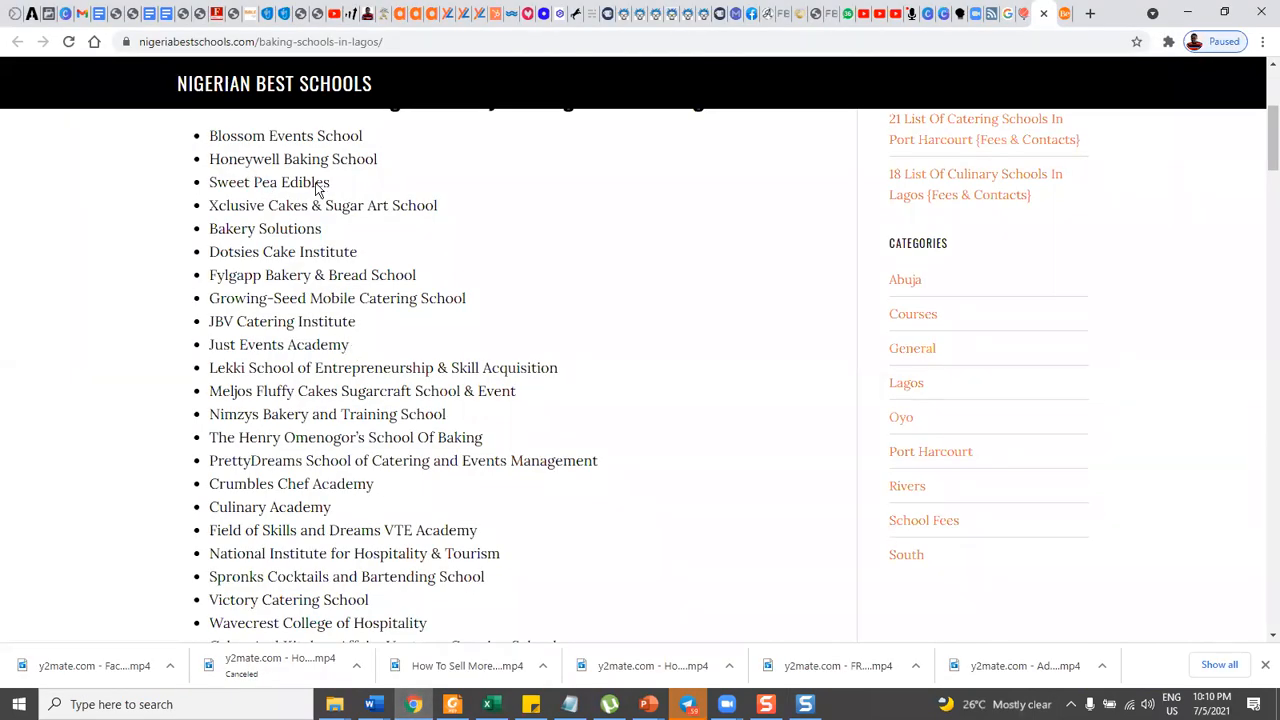
scroll(343, 206, up, 1)
scroll(363, 229, down, 1)
click(805, 704)
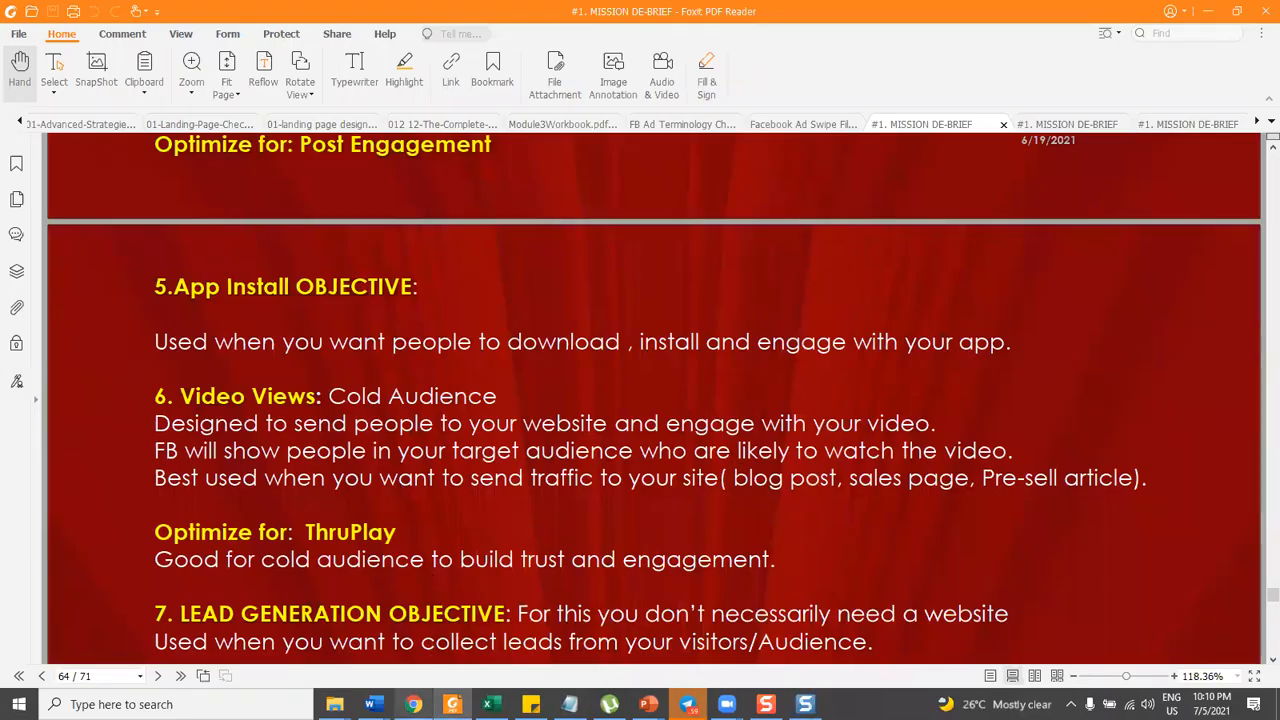
click(420, 699)
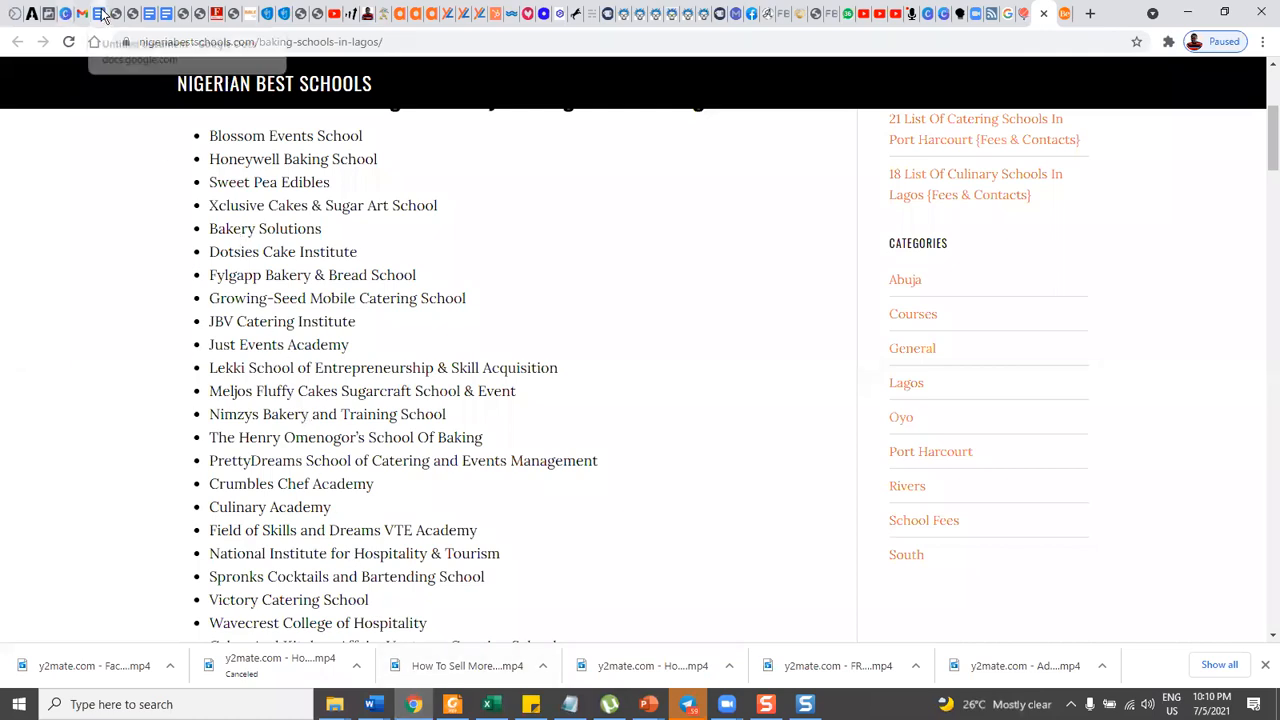
click(132, 13)
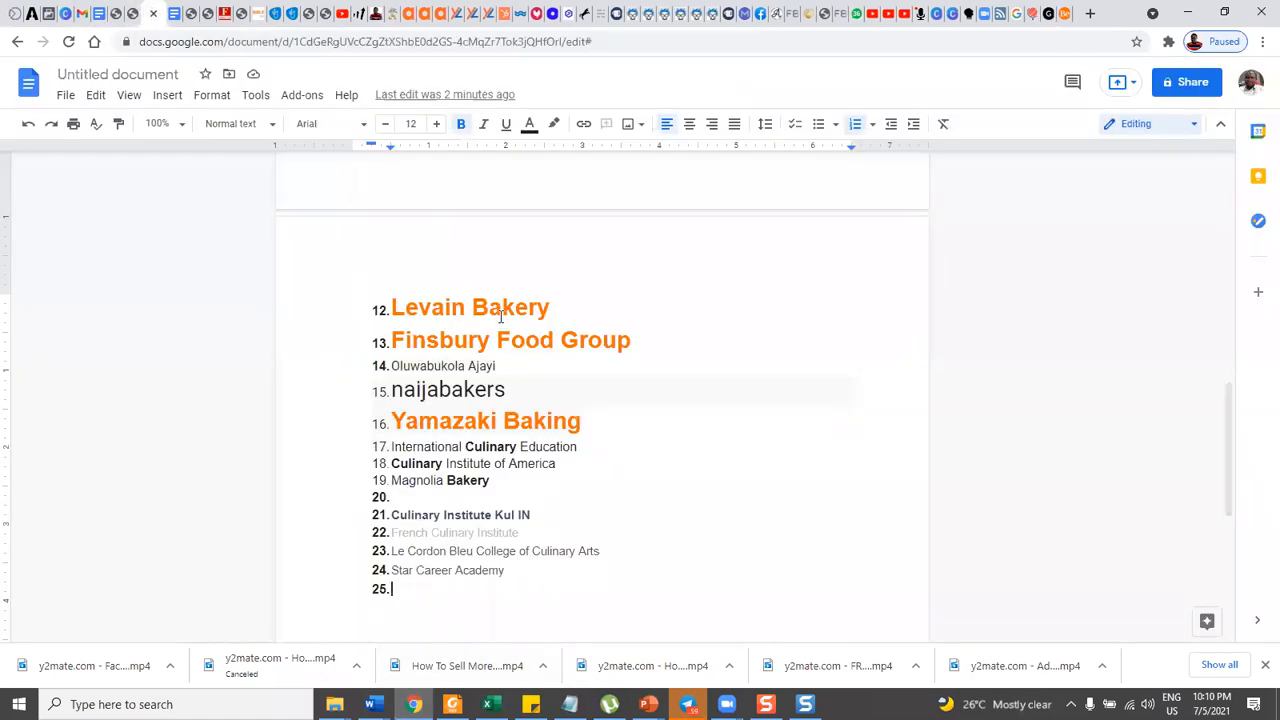
Copy "Sweet Indulgence", the first entry of the document's numbered targeting list.
scroll(501, 316, up, 7)
scroll(493, 317, down, 3)
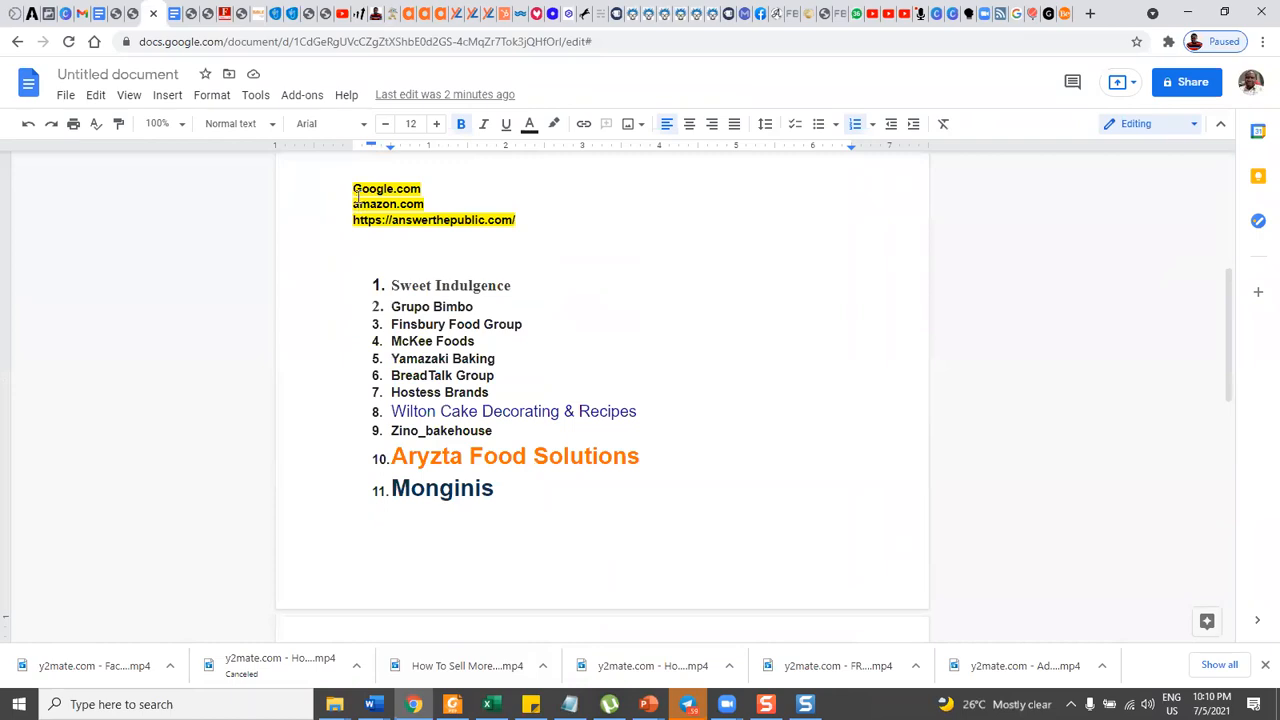
drag(391, 285, 513, 285)
key(ctrl+c)
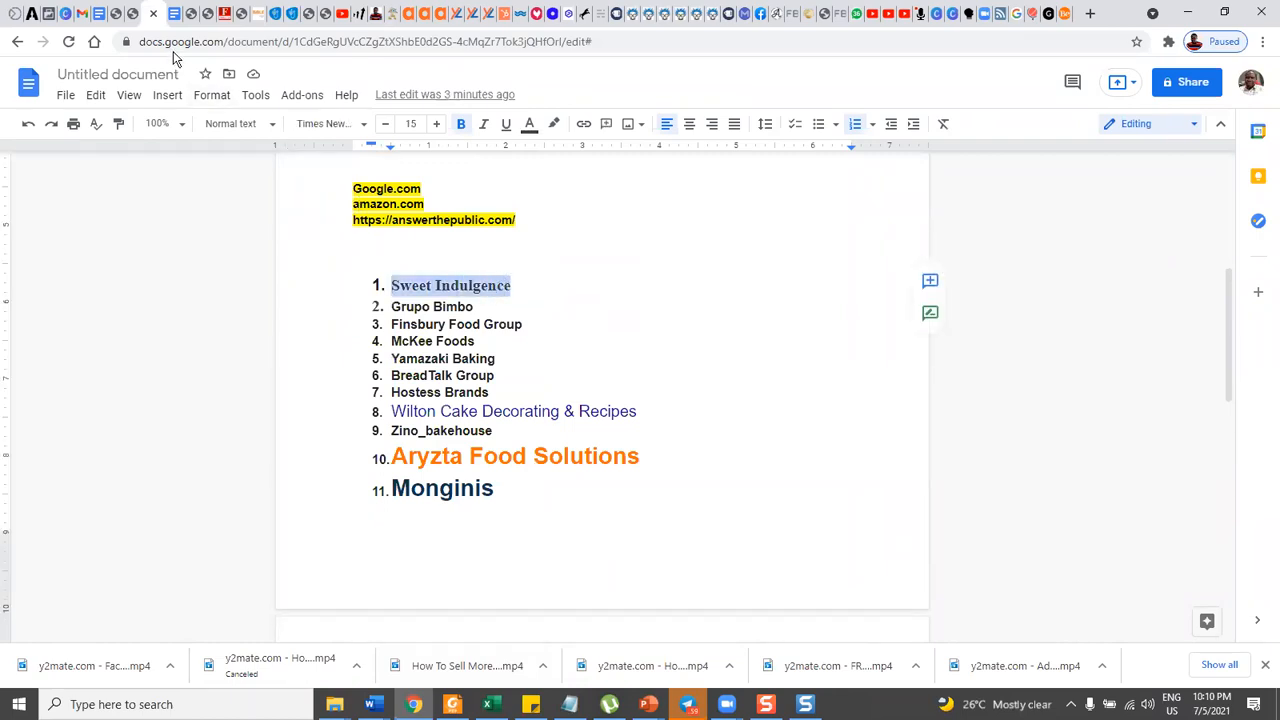
Switch to the Ads Manager ad set and remove the Handbag collecting interest from its detailed targeting.
click(42, 13)
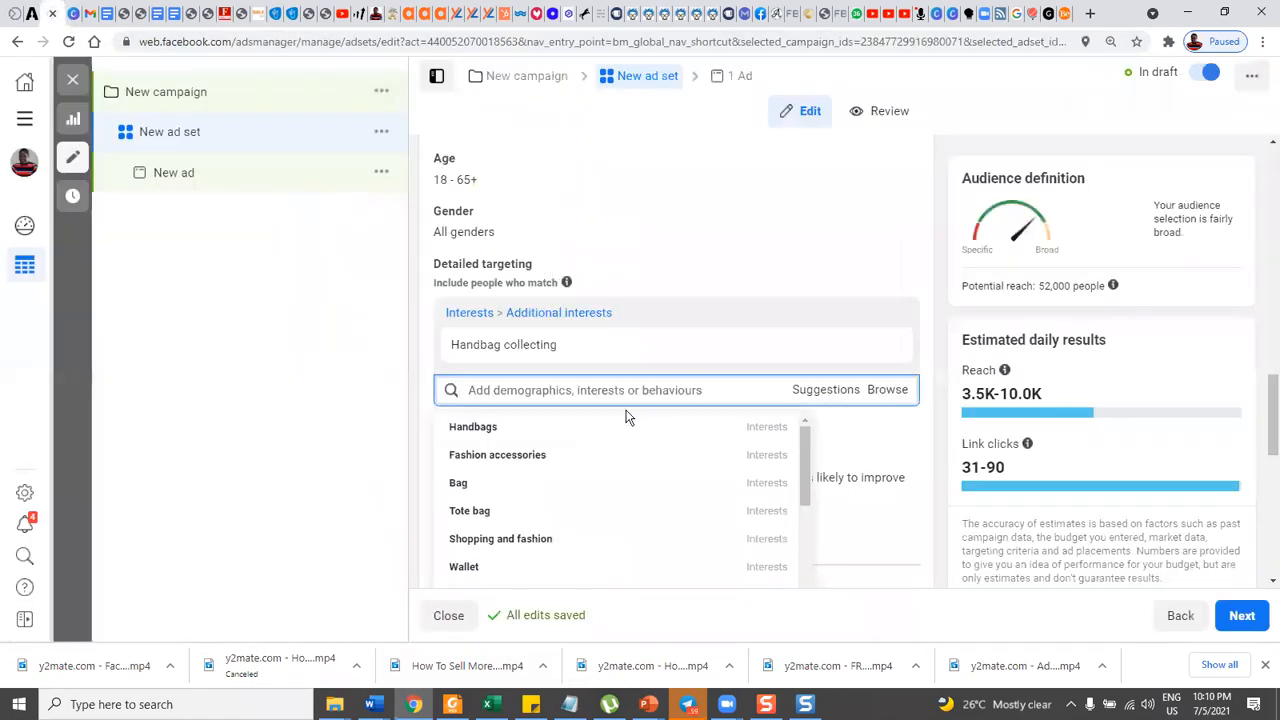
mouse_move(863, 349)
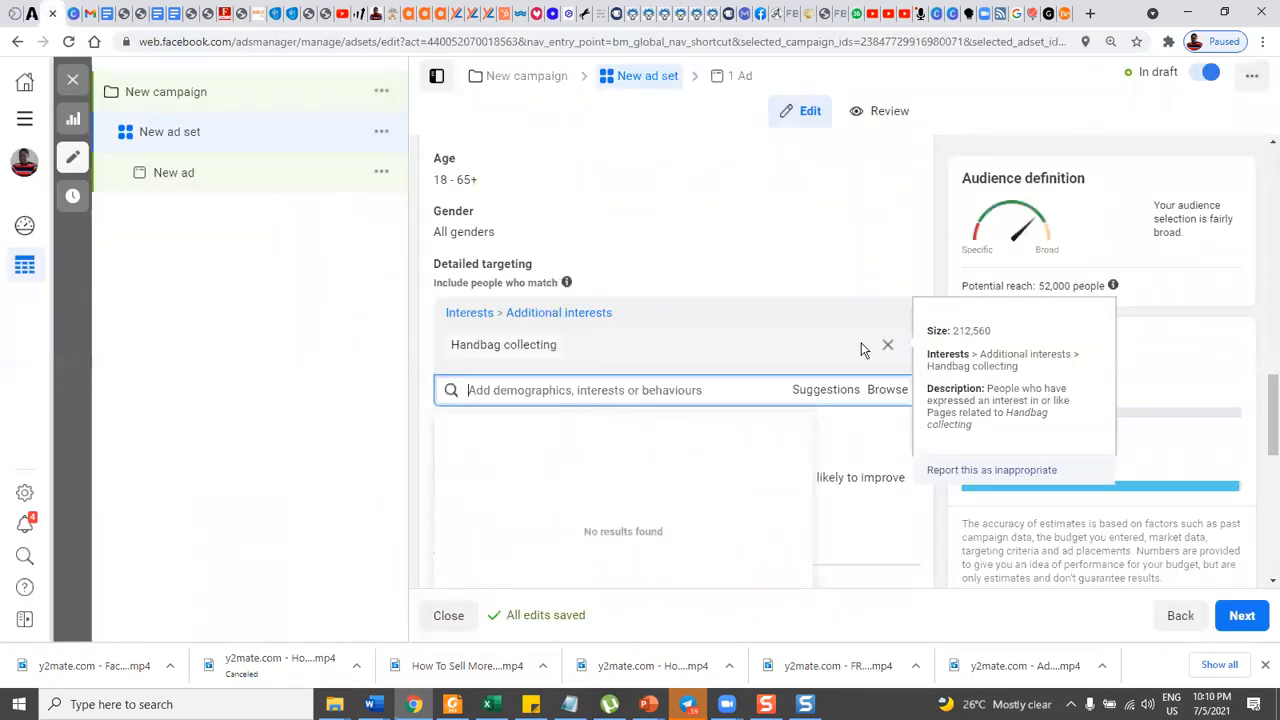
click(886, 348)
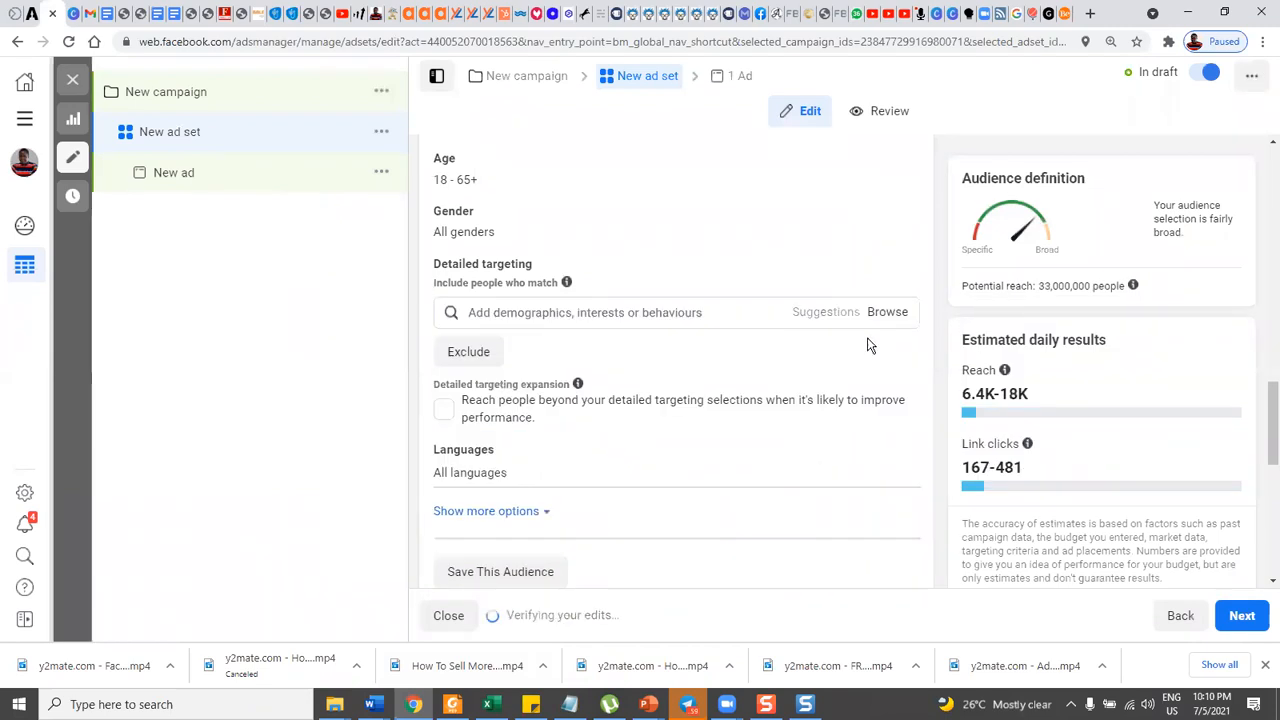
Open Audience Insights from the Ads Manager list of all tools.
click(28, 119)
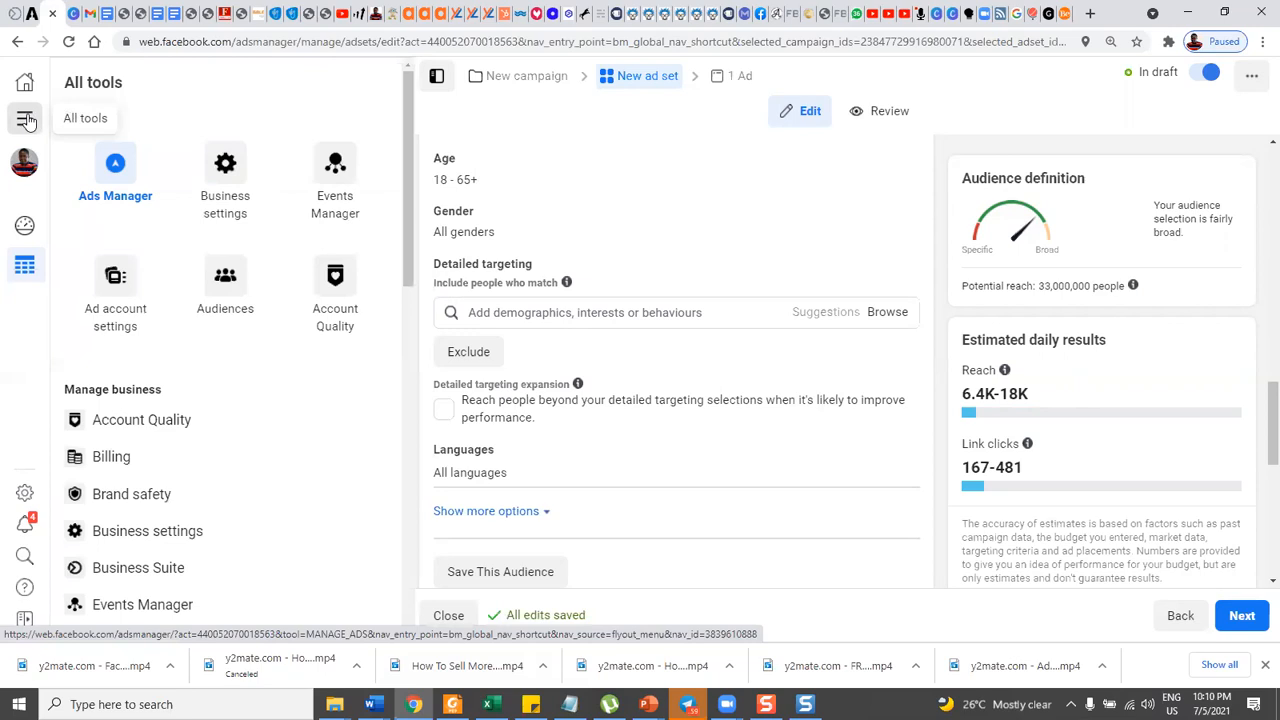
scroll(190, 348, down, 1)
scroll(177, 395, down, 3)
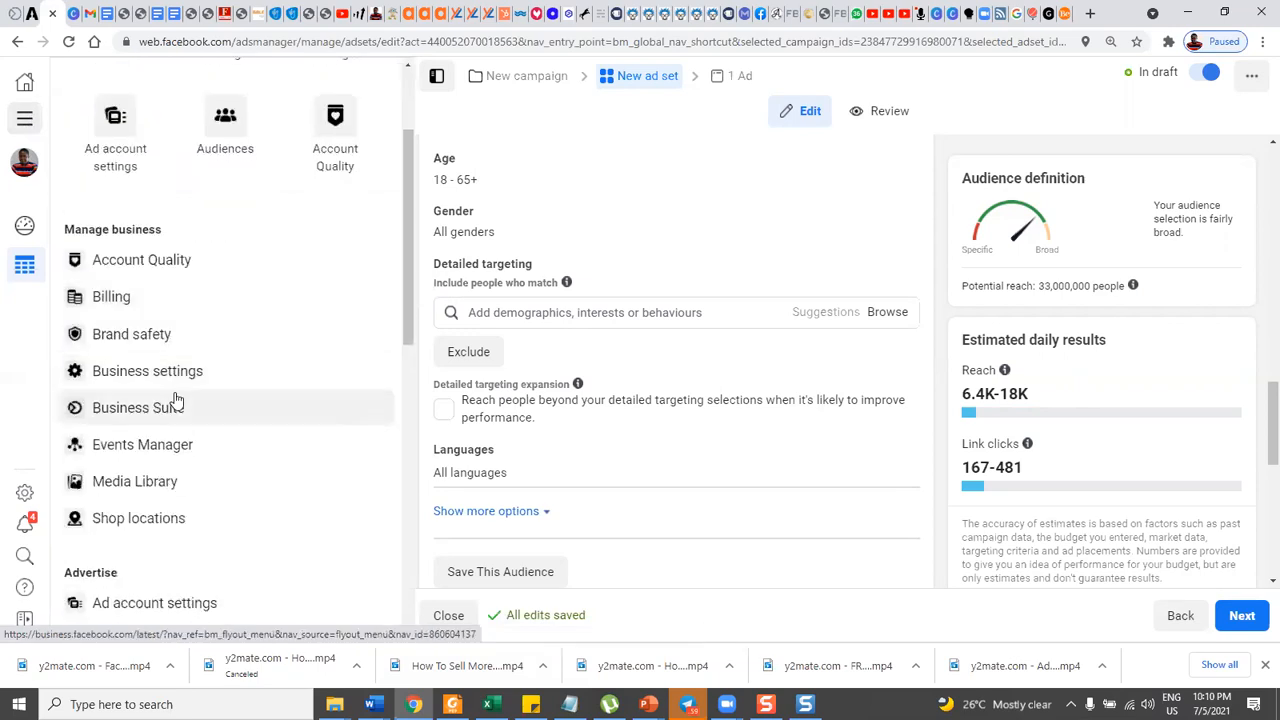
scroll(160, 420, down, 1)
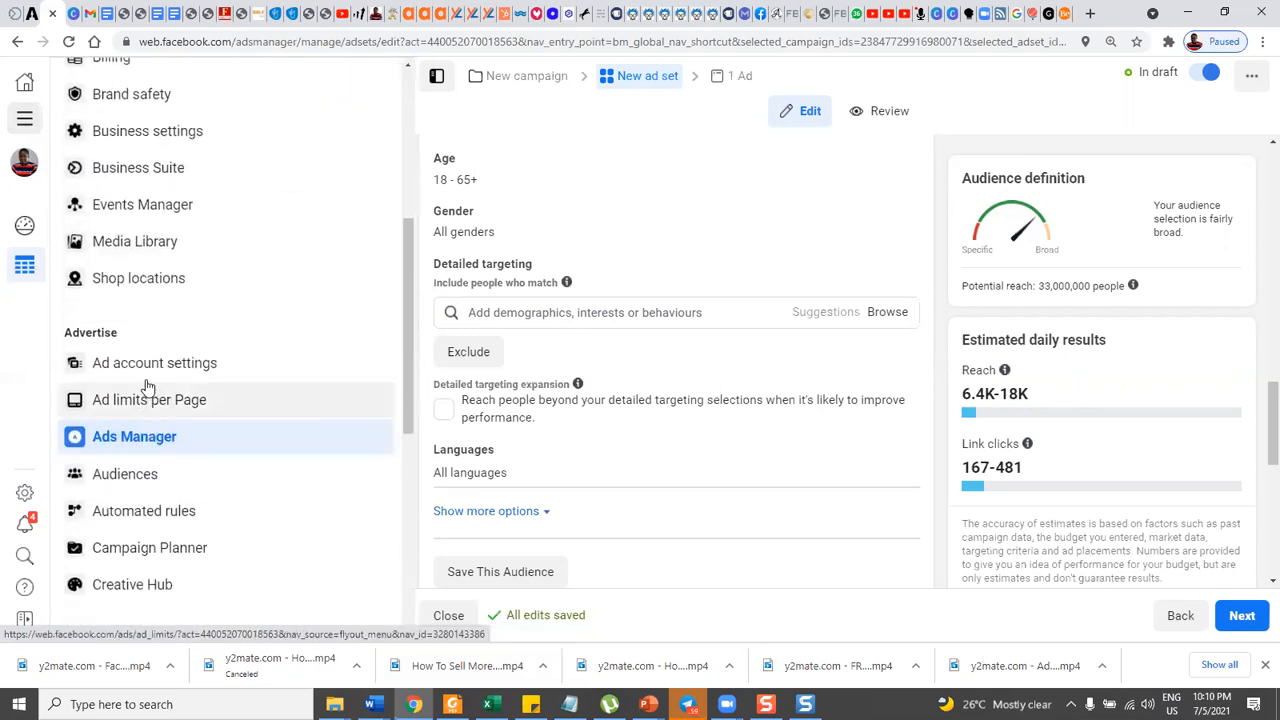
scroll(147, 400, down, 1)
scroll(149, 420, down, 3)
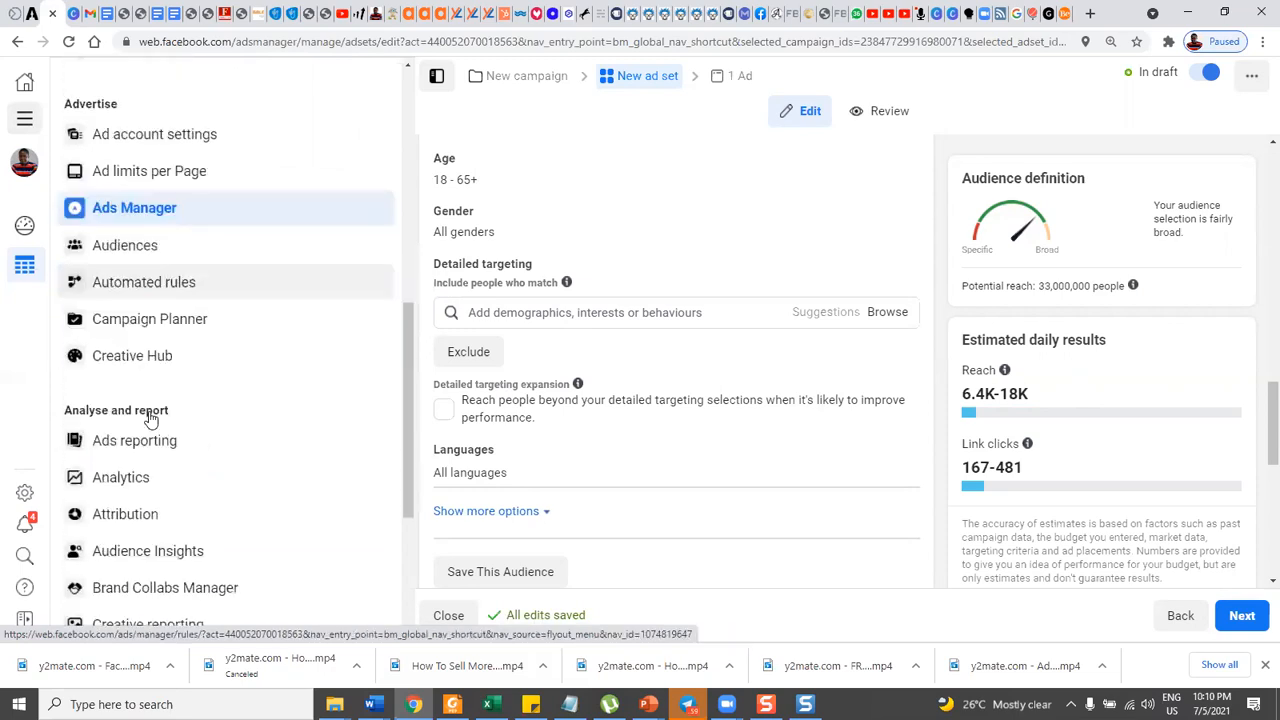
scroll(150, 422, down, 1)
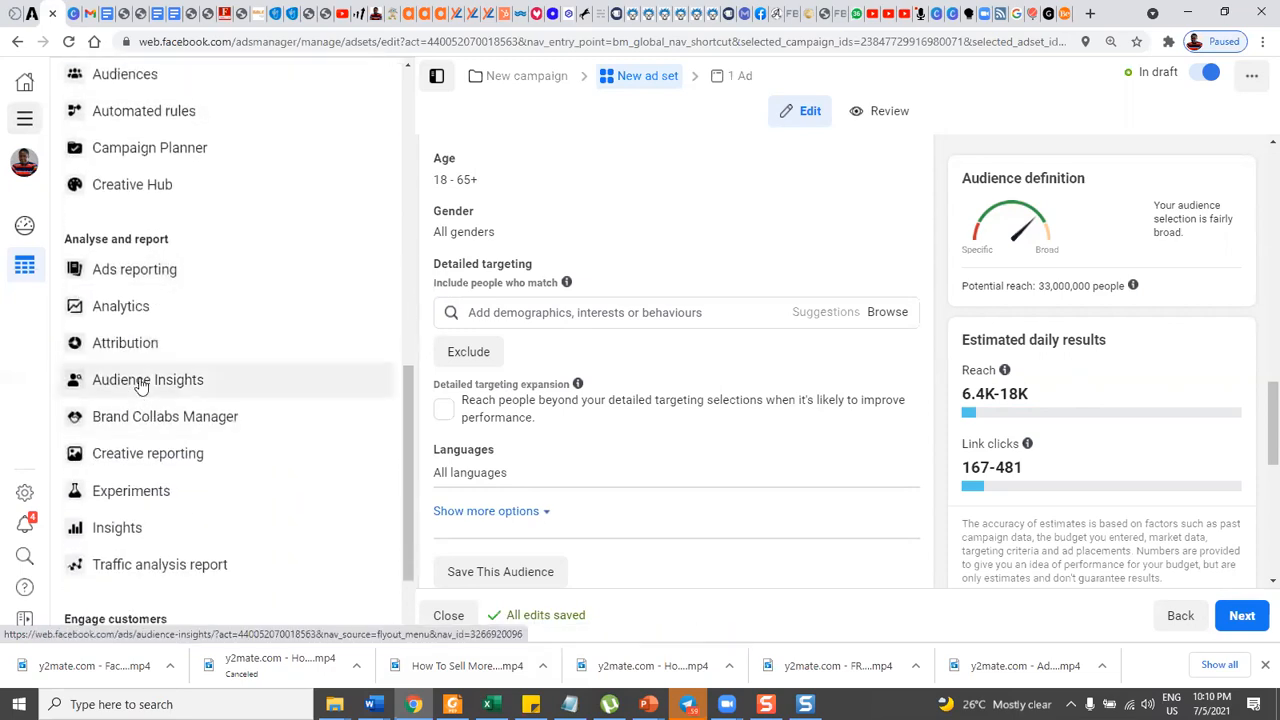
click(141, 387)
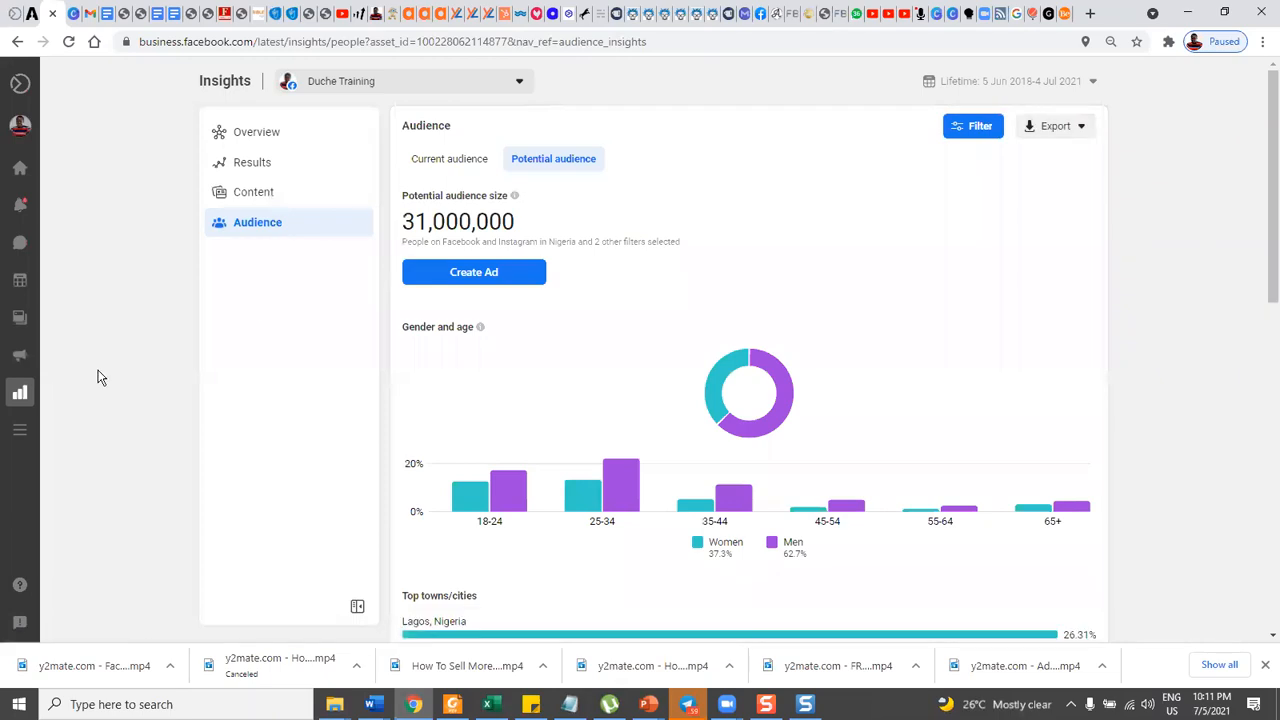
View the page's current audience, return to the potential audience, and open its filter options.
mouse_move(20, 395)
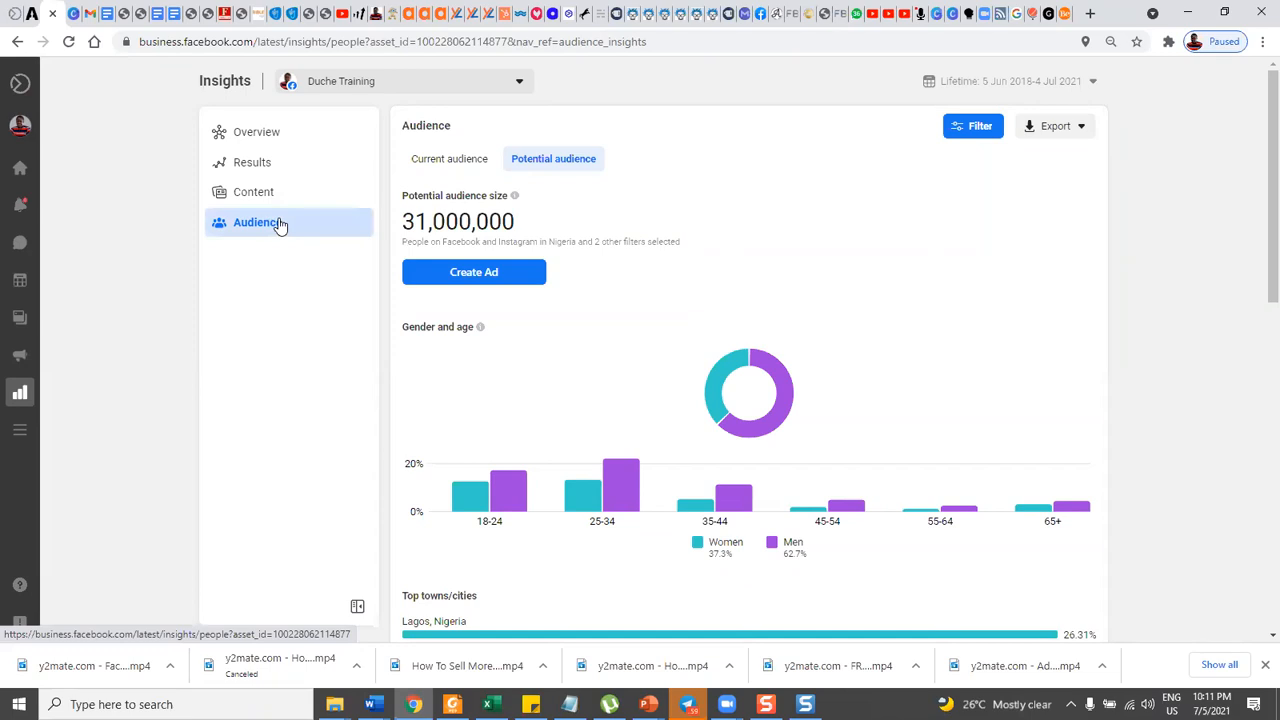
click(443, 166)
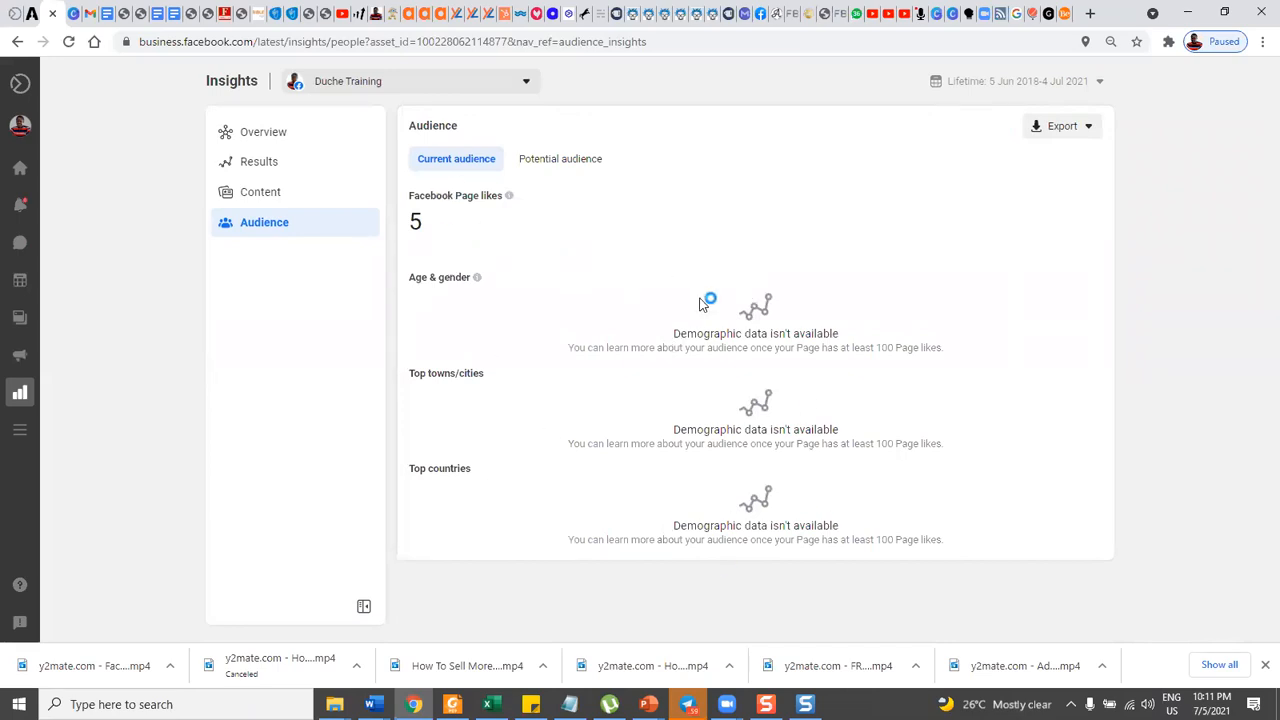
click(549, 166)
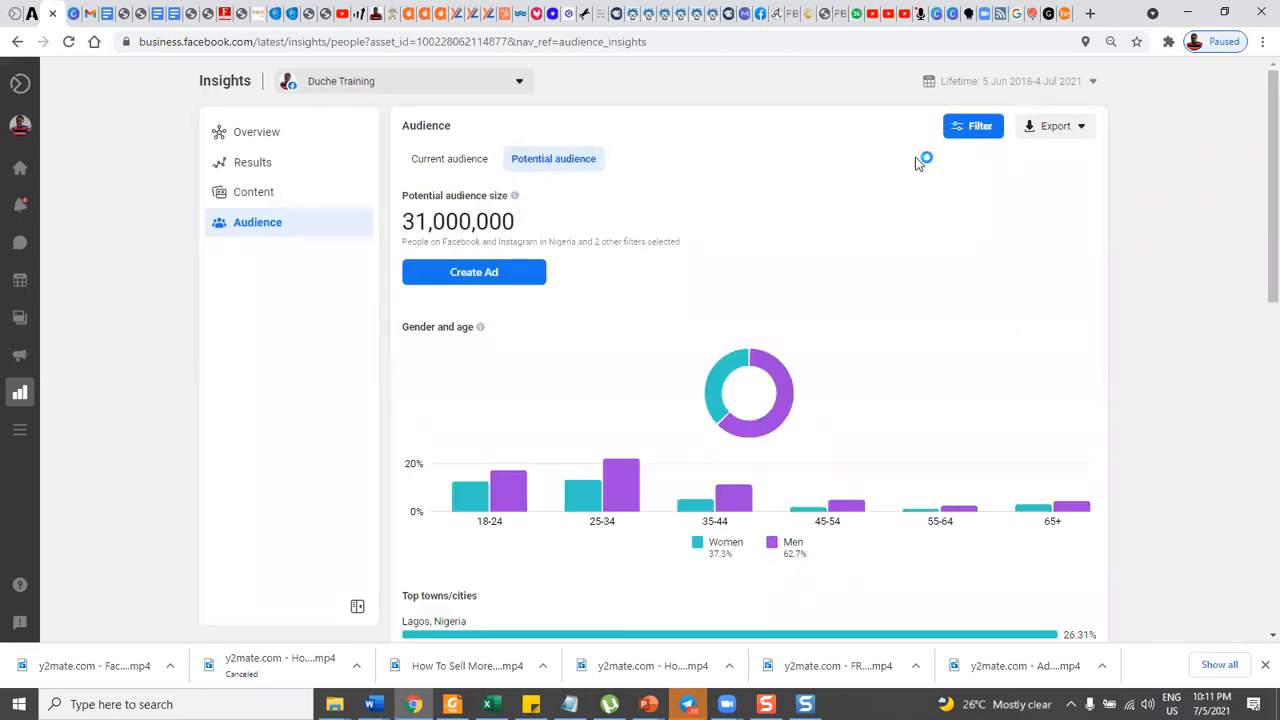
click(978, 130)
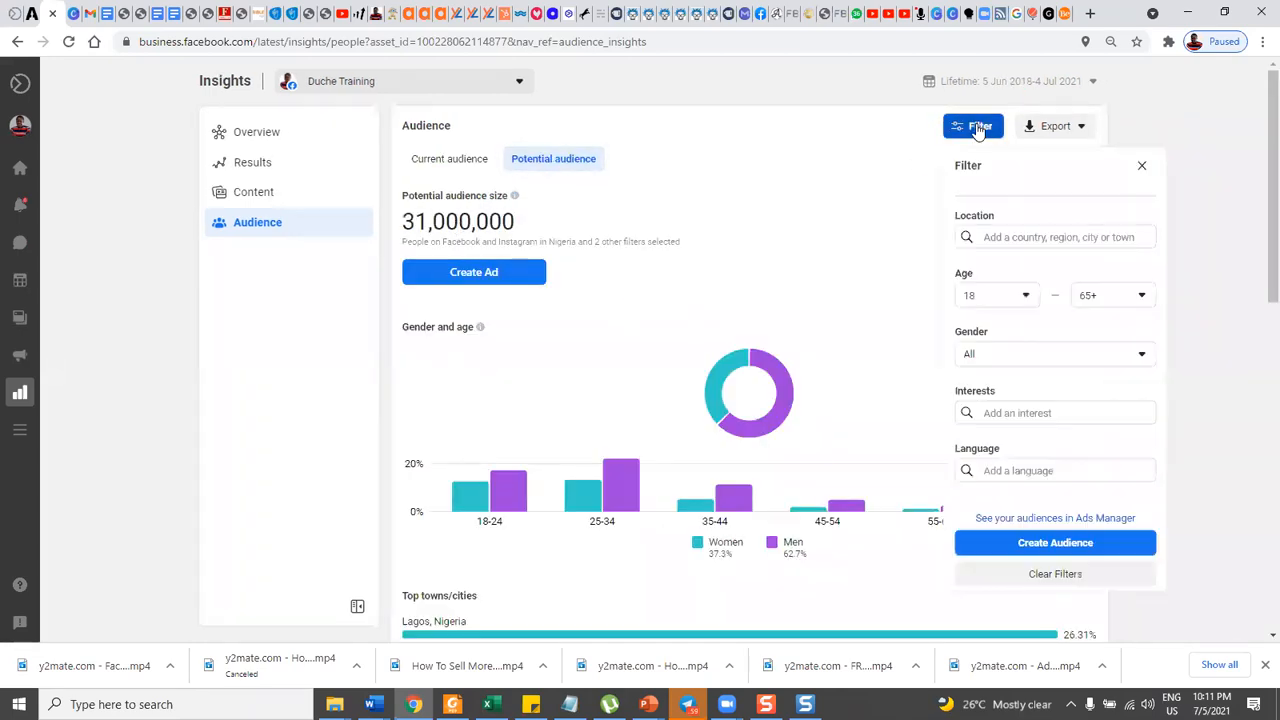
Set the potential audience's location filter to the country Nigeria.
click(1010, 238)
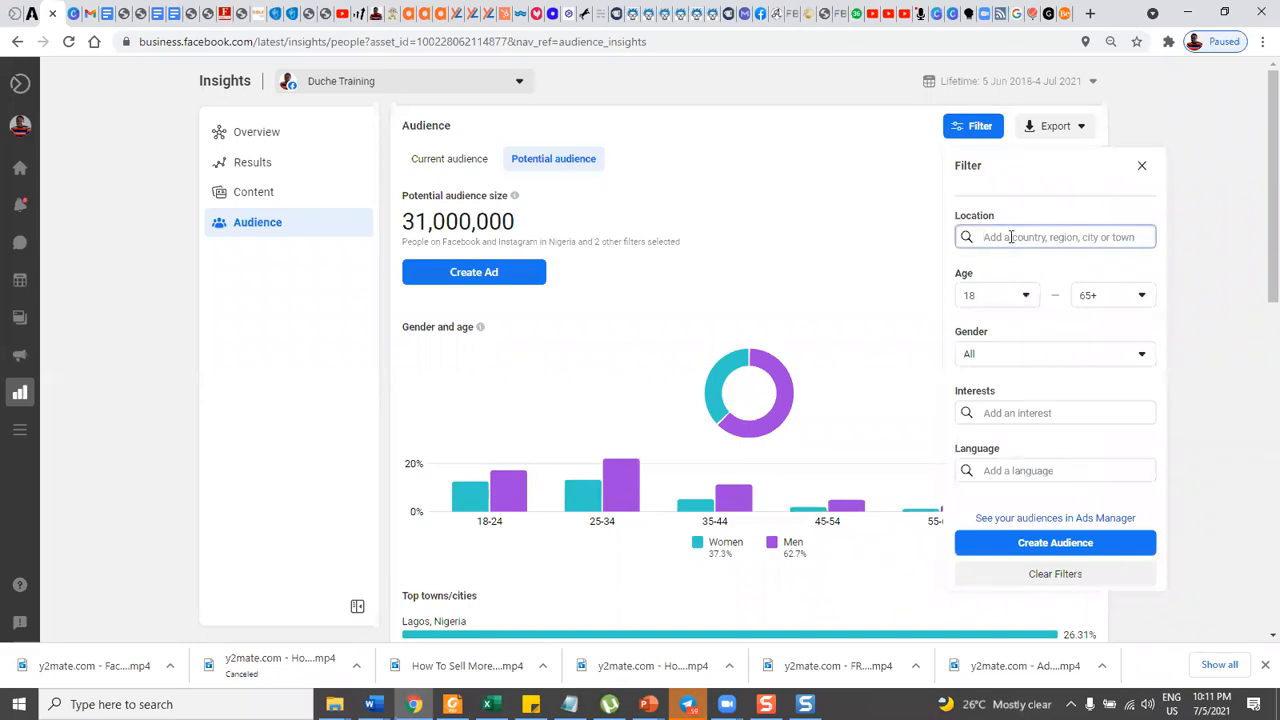
text(Ni)
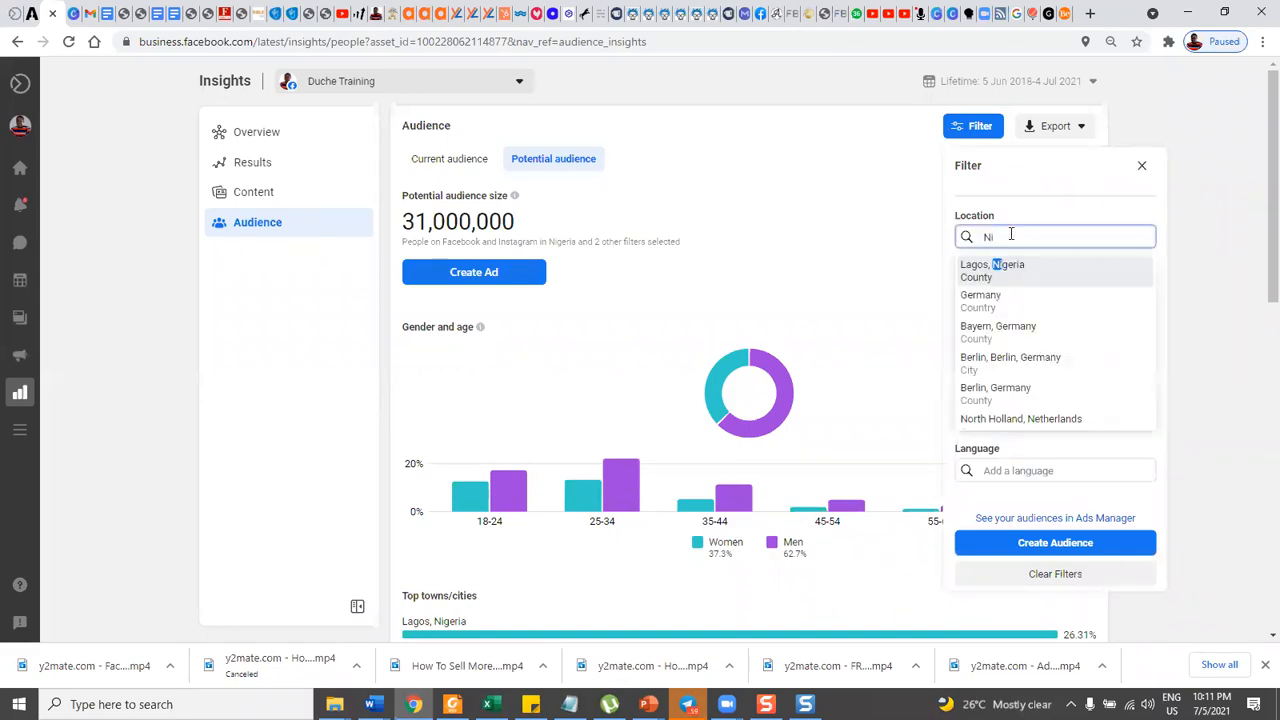
text(f)
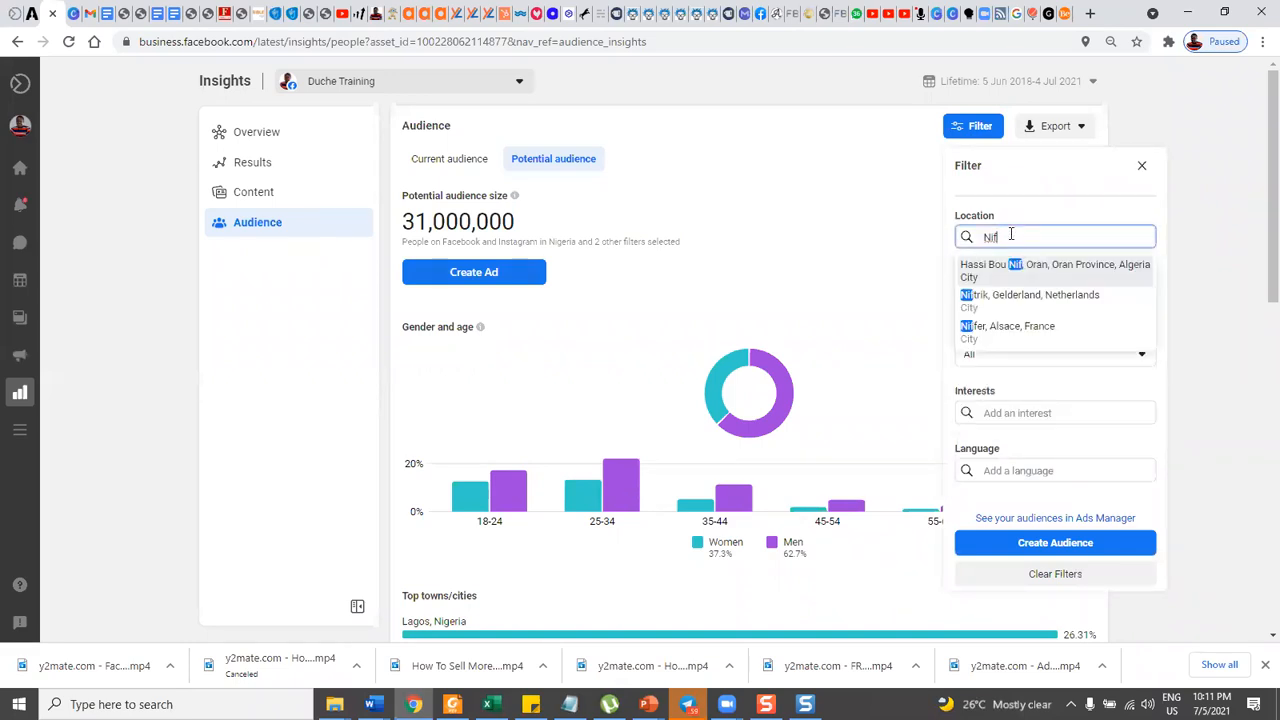
key(BackSpace)
text(g)
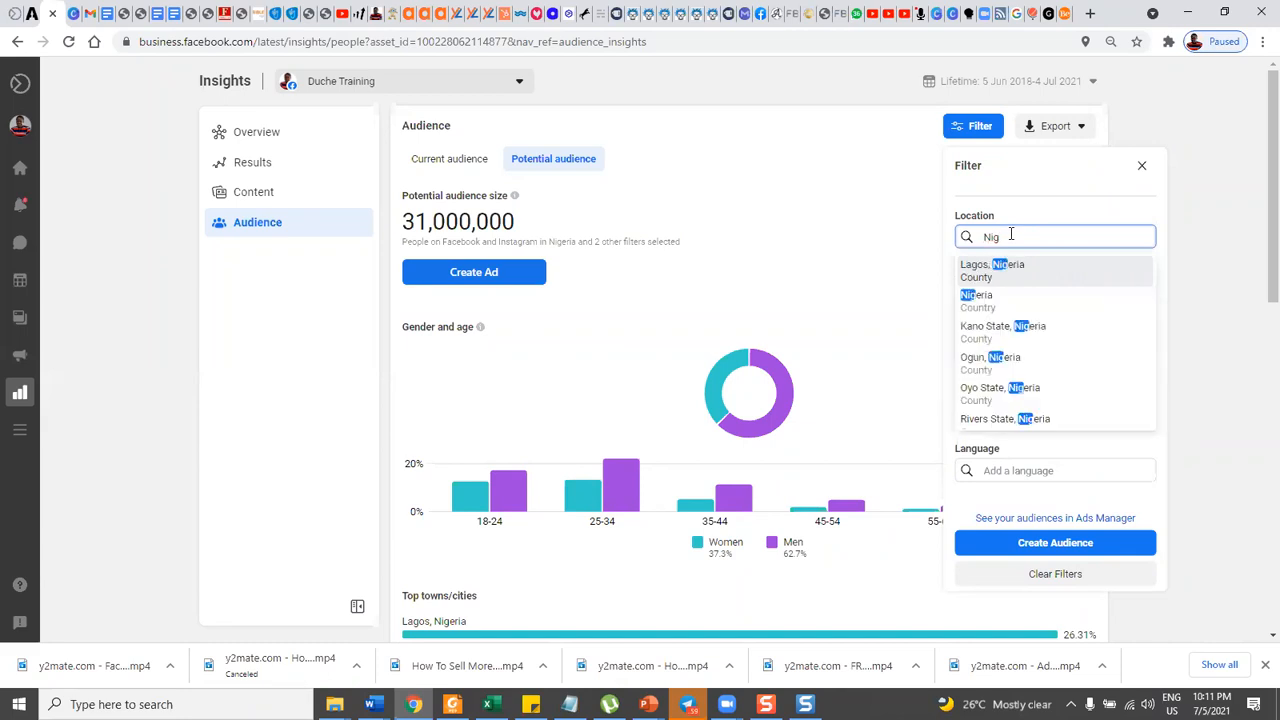
click(976, 298)
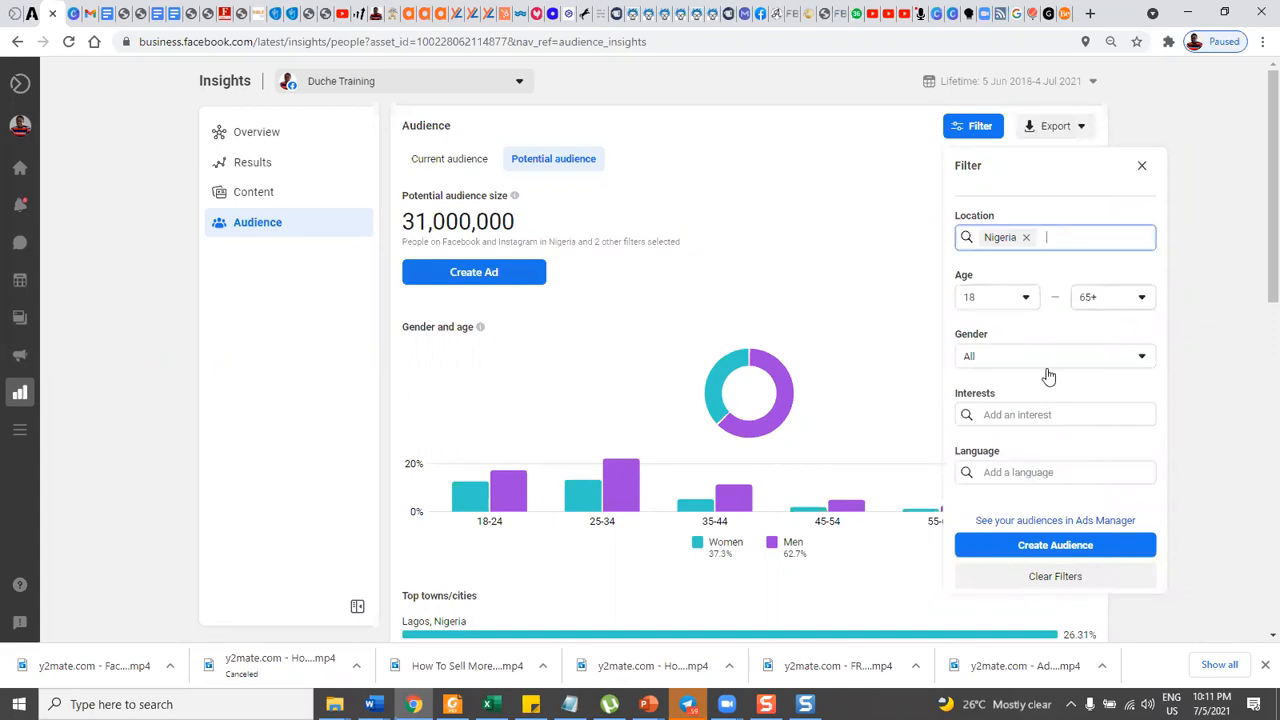
Add the copied brand name "Sweet Indulgence" as an interest filter for the potential audience.
click(1019, 414)
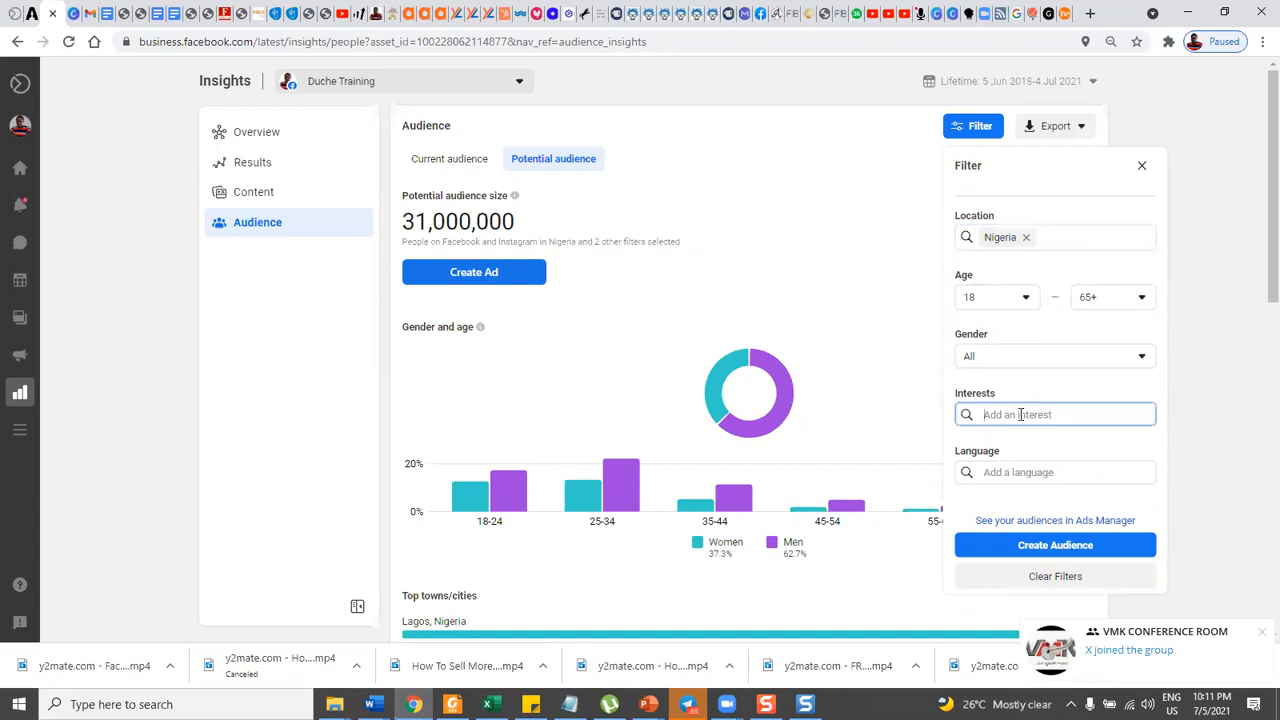
key(ctrl+v)
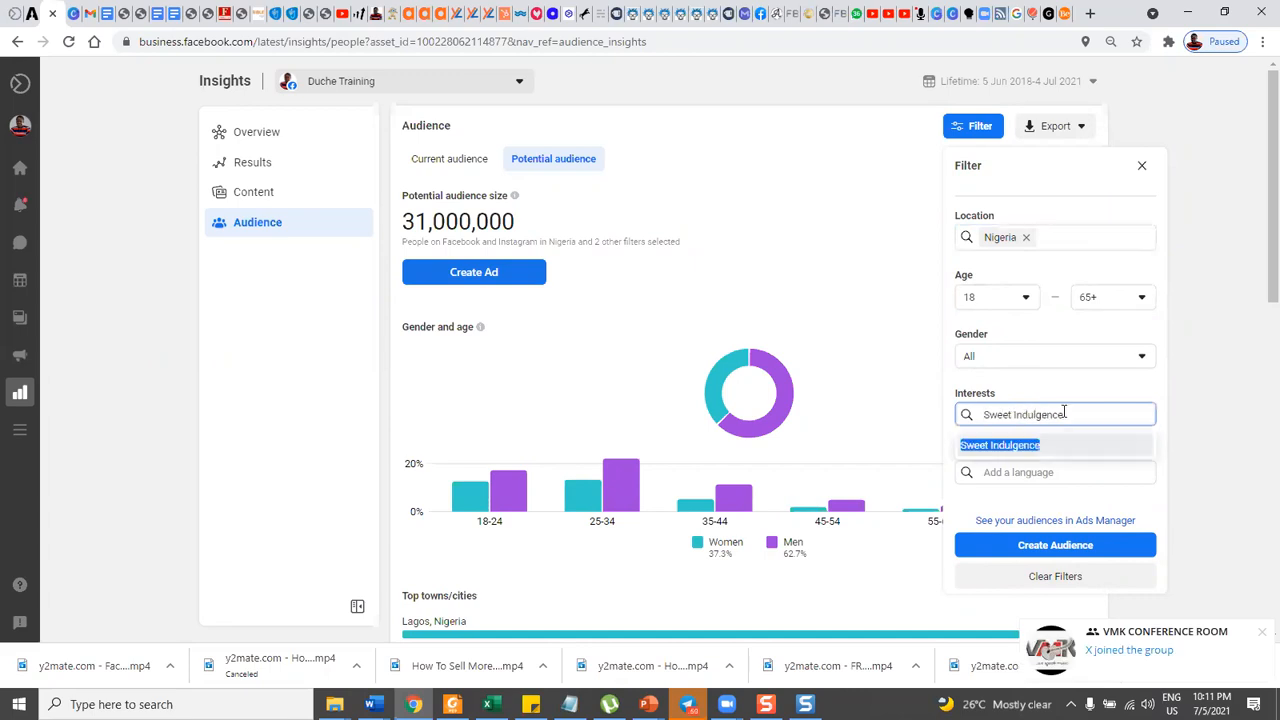
click(1003, 445)
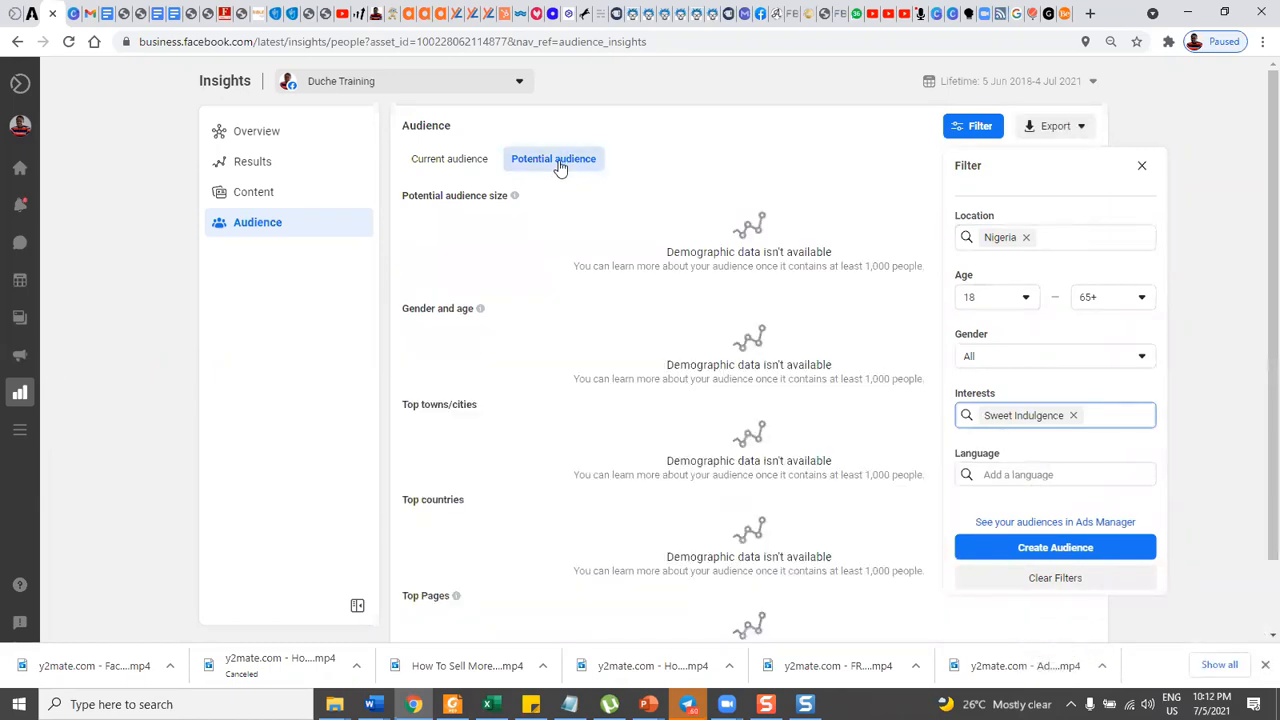
Remove the Nigeria location from the audience filter and clear all remaining filters.
click(1026, 238)
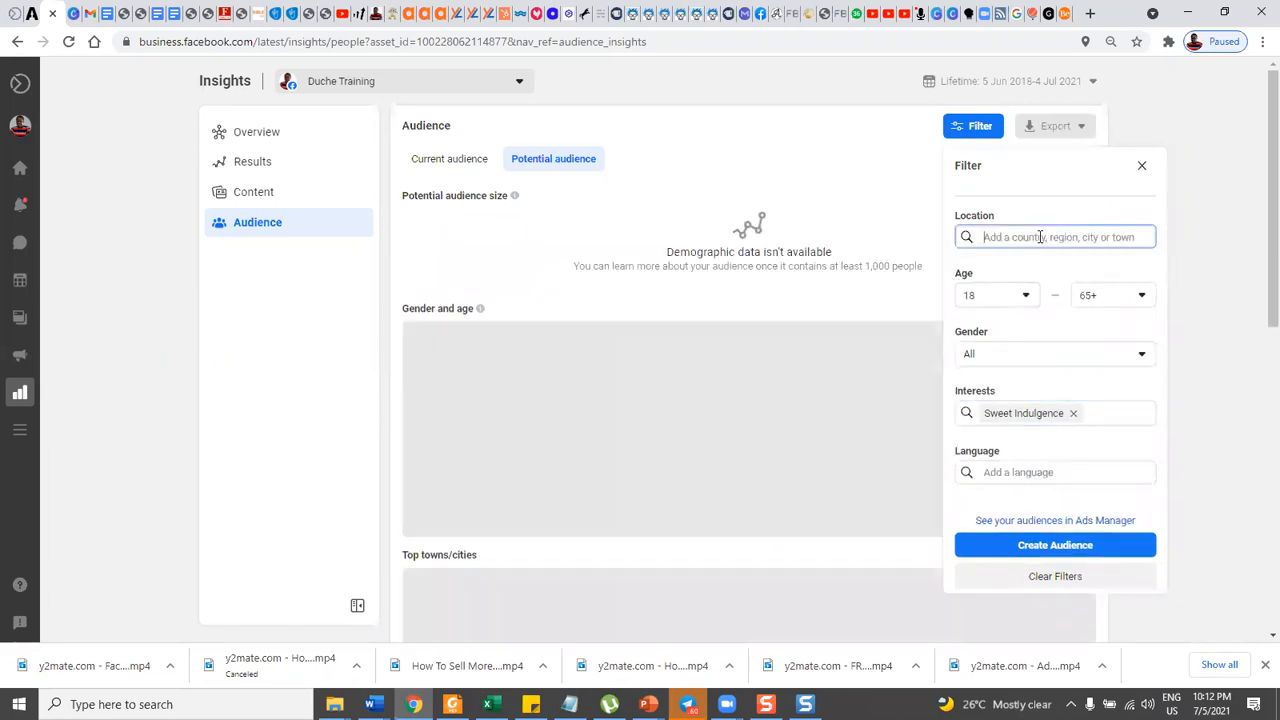
click(1093, 414)
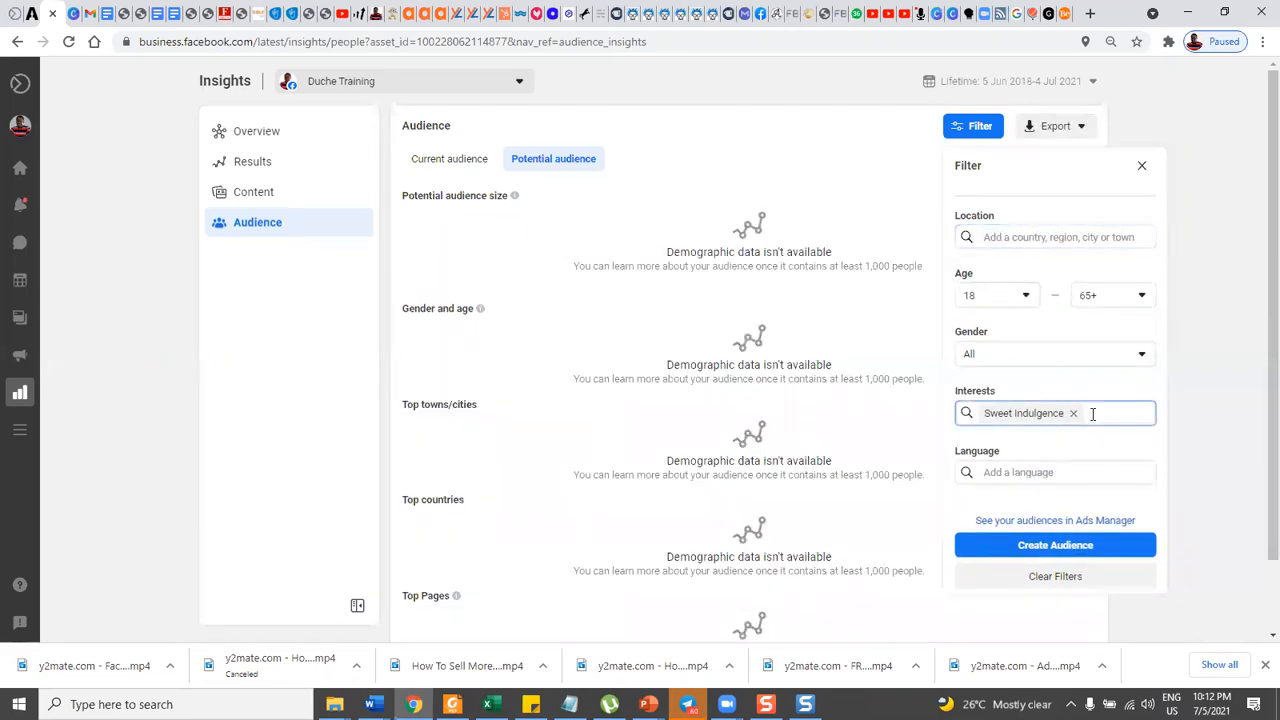
click(1043, 580)
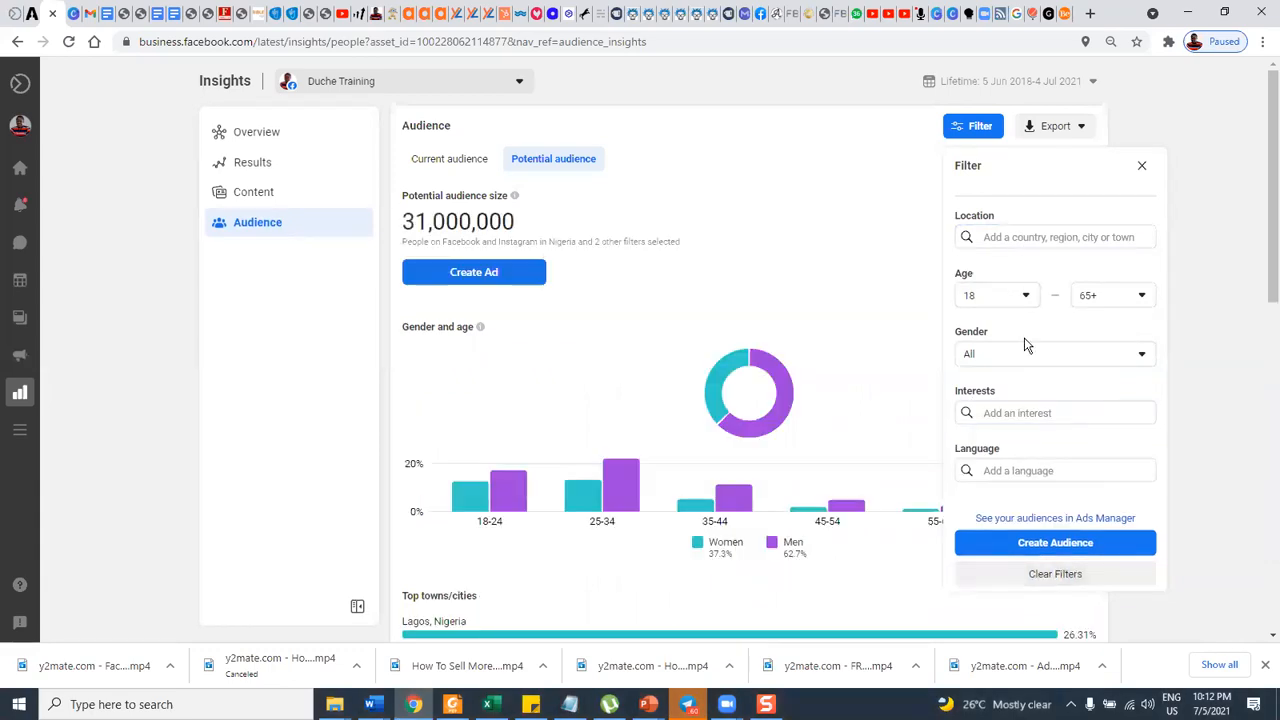
Try the Sweet Indulgence interest without a location filter, and remove it again.
click(997, 415)
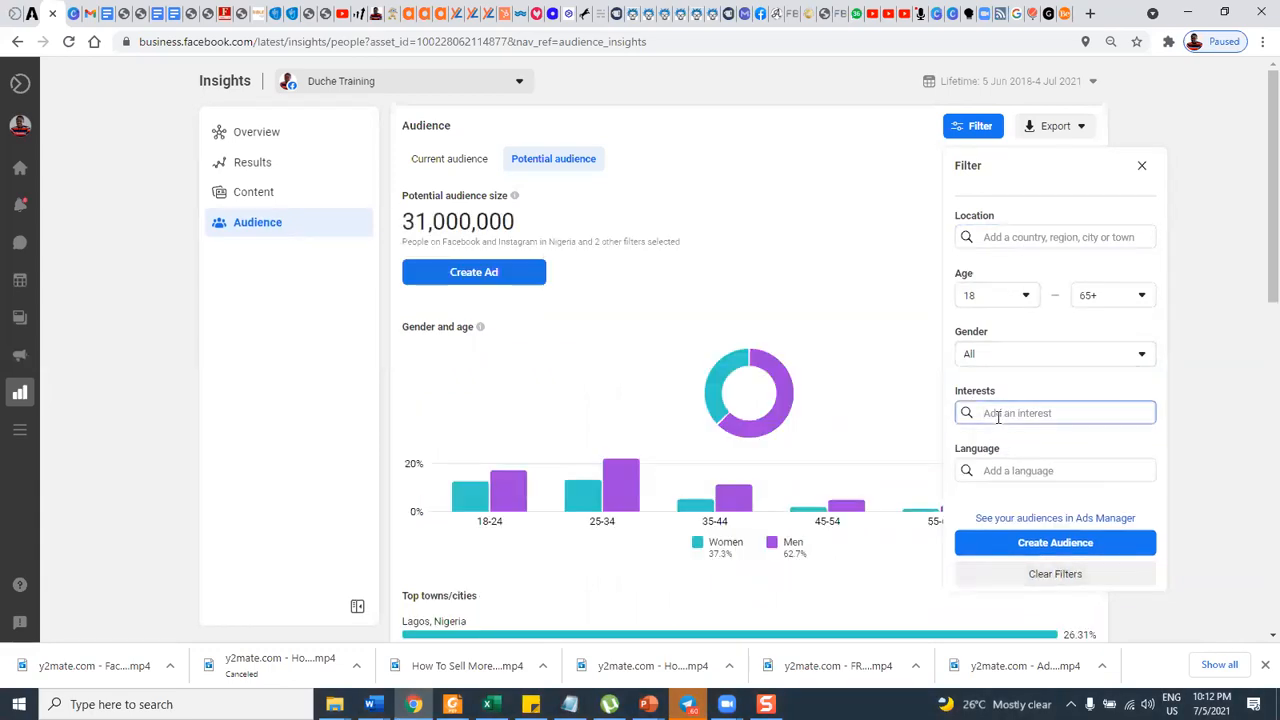
text(Sweet Indulgence)
click(1012, 446)
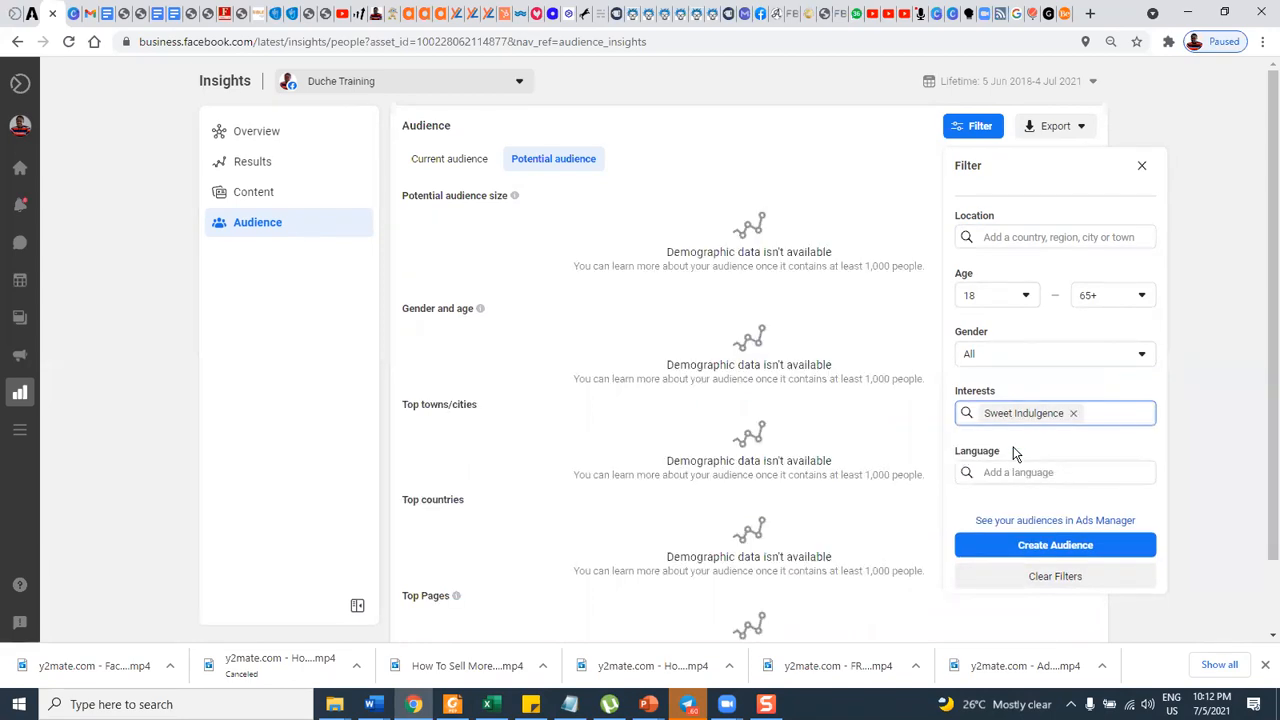
click(1077, 413)
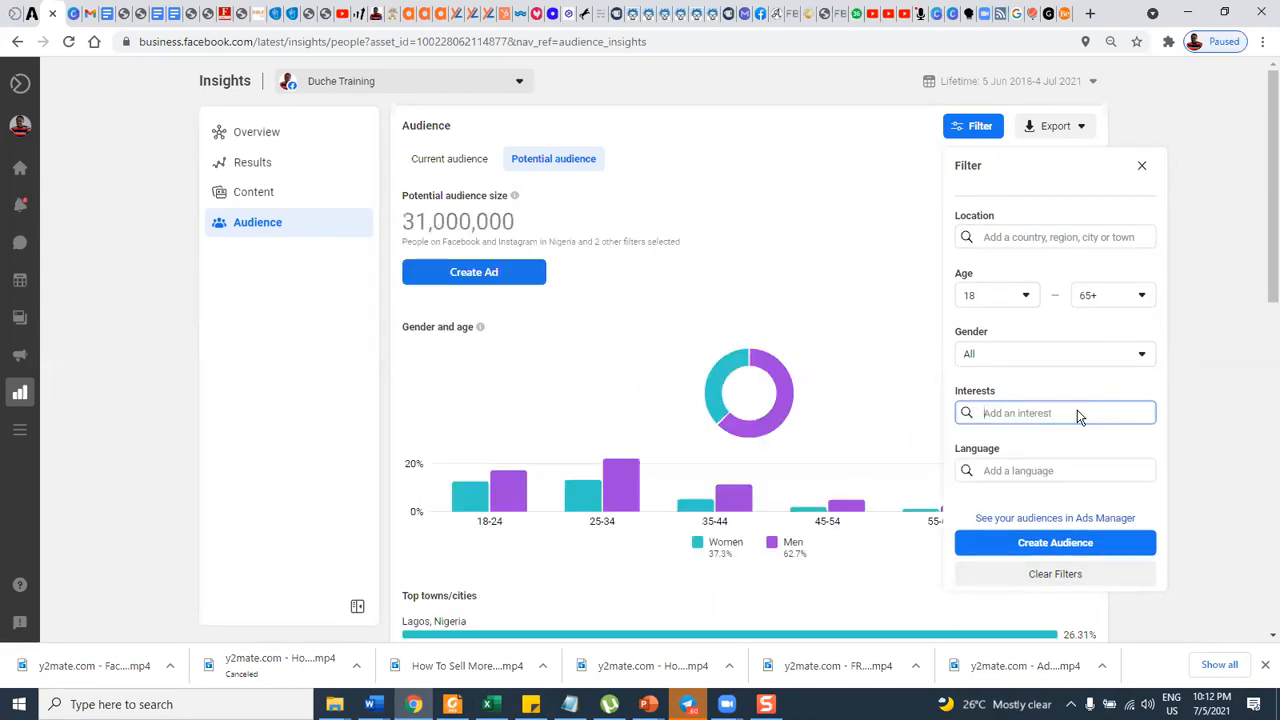
Filter the potential audience by the interest Cake, and inspect the share of women in the gender chart.
text(ca)
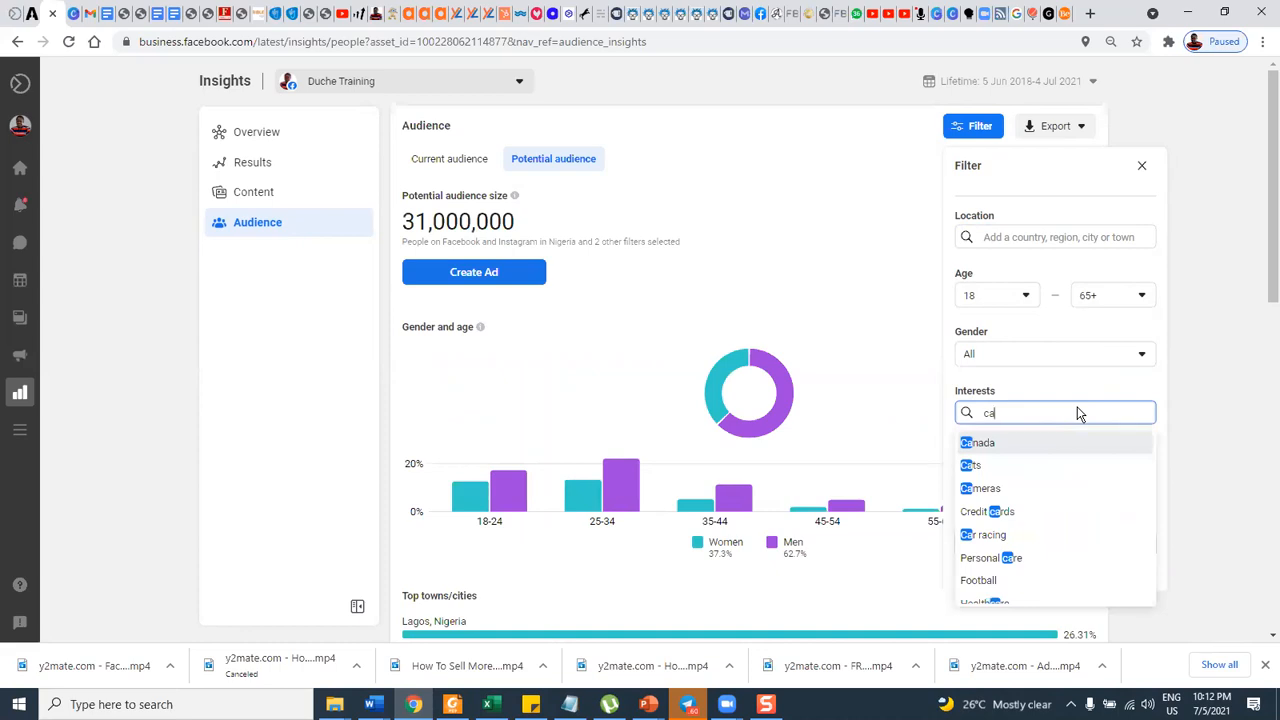
text(k)
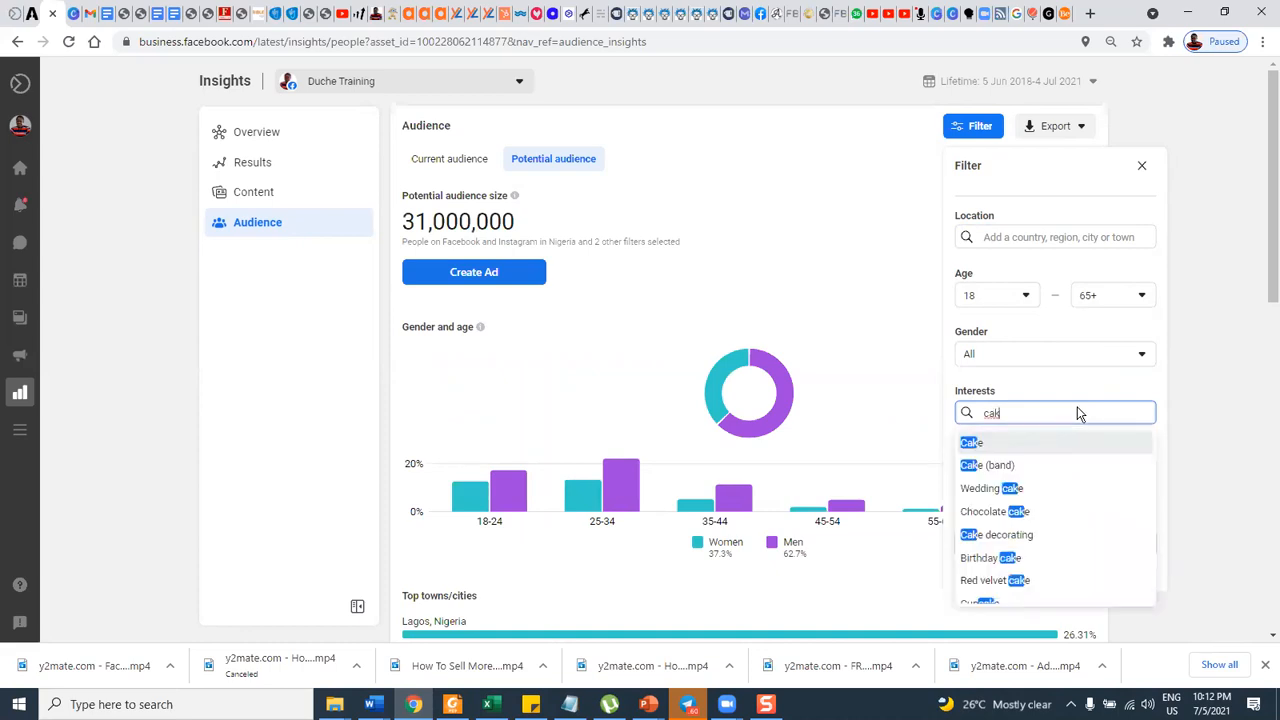
click(973, 442)
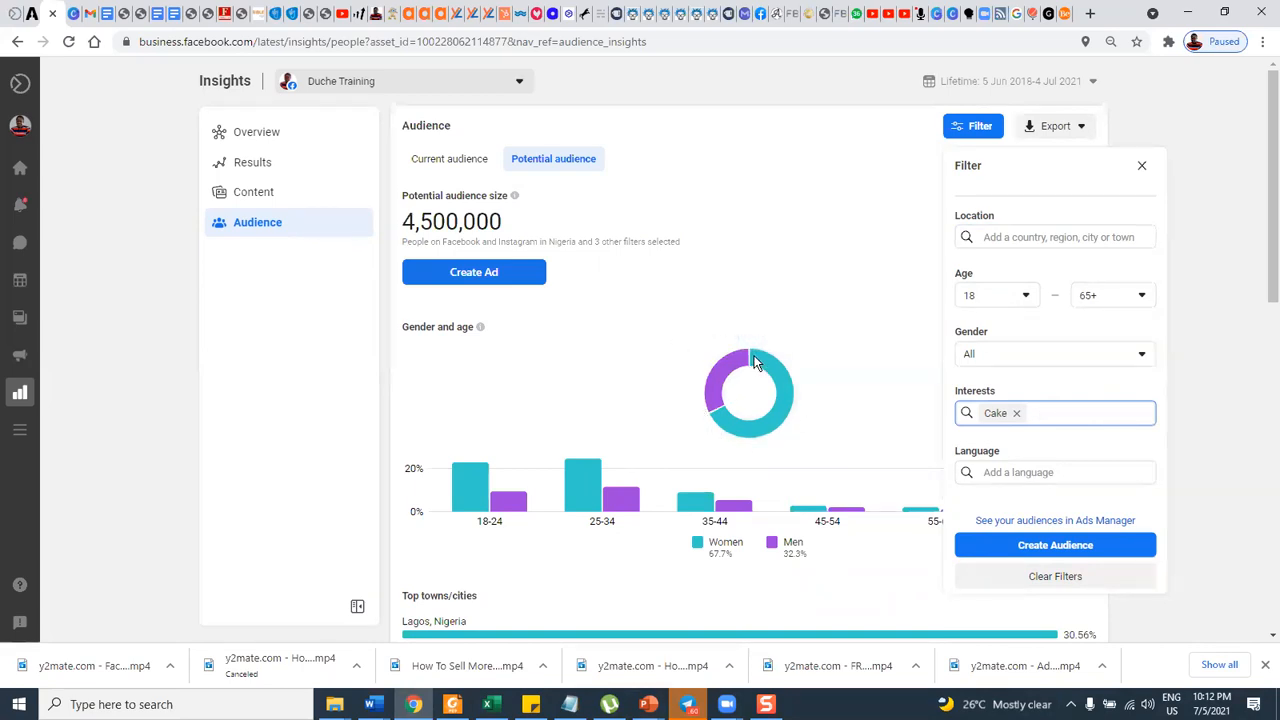
mouse_move(763, 367)
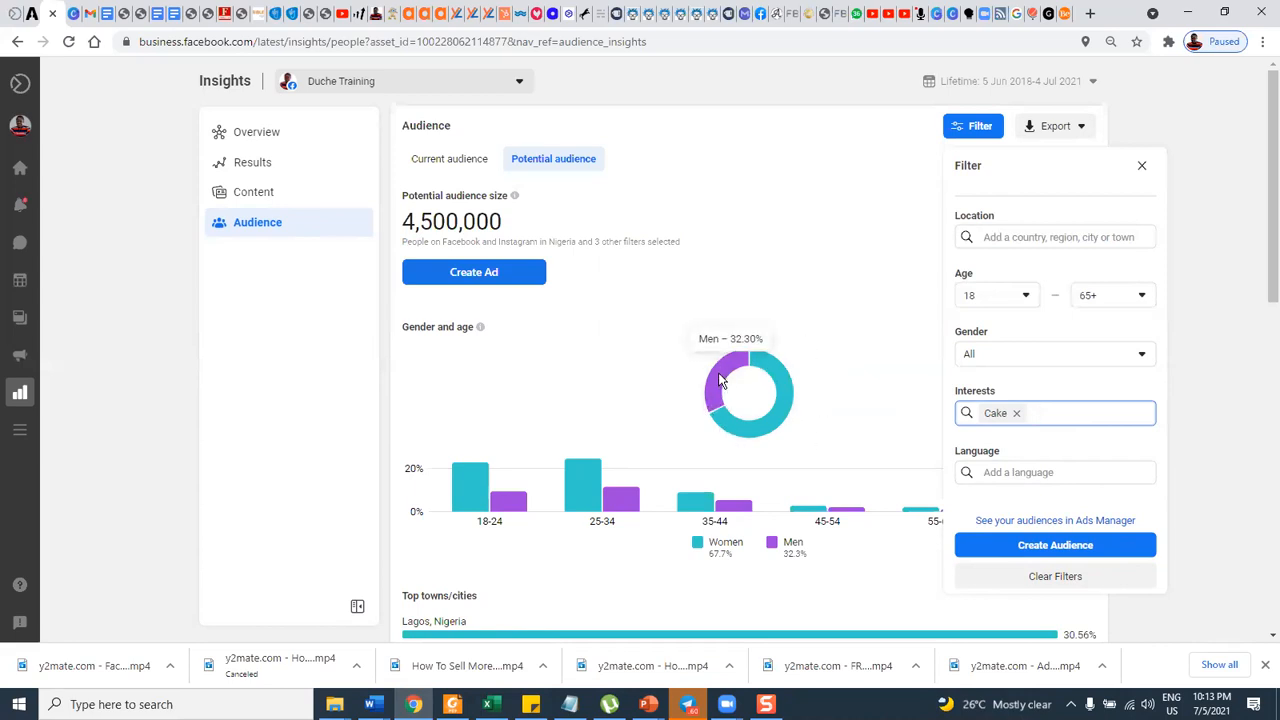
Examine the Cake audience's age and gender breakdown, top towns, top countries and top Pages.
scroll(787, 382, down, 1)
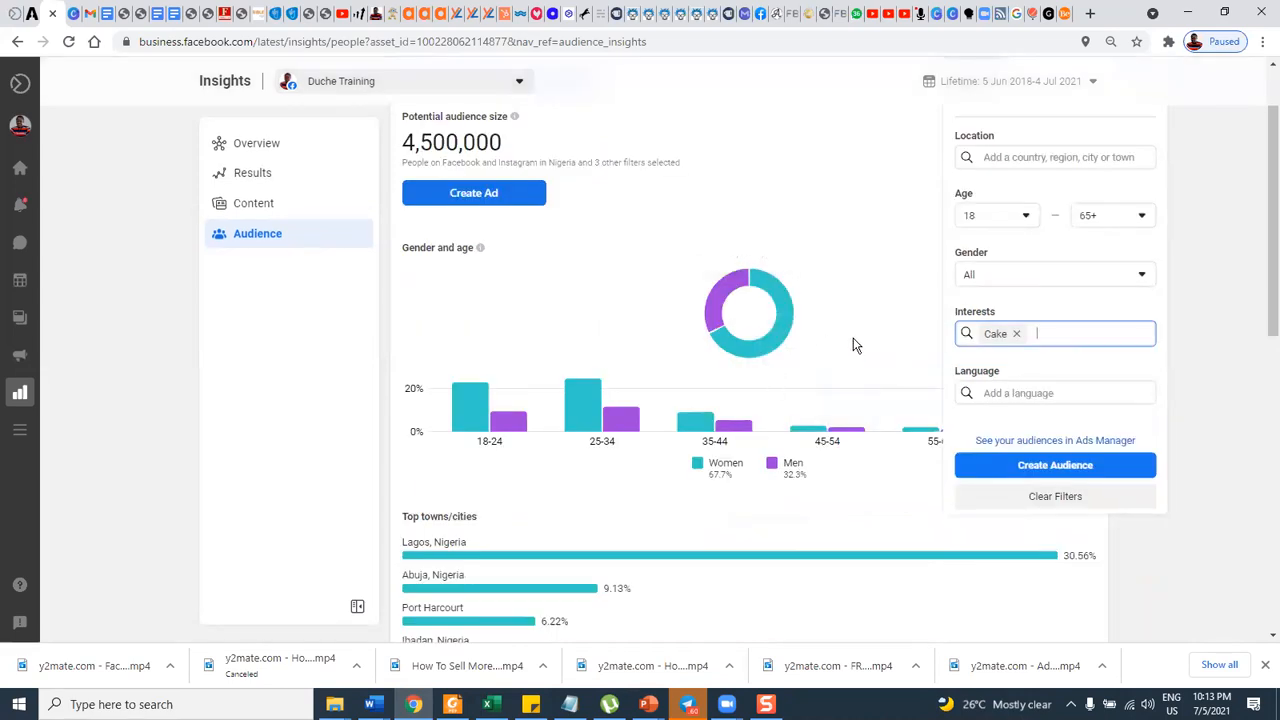
scroll(853, 345, up, 1)
scroll(853, 345, down, 2)
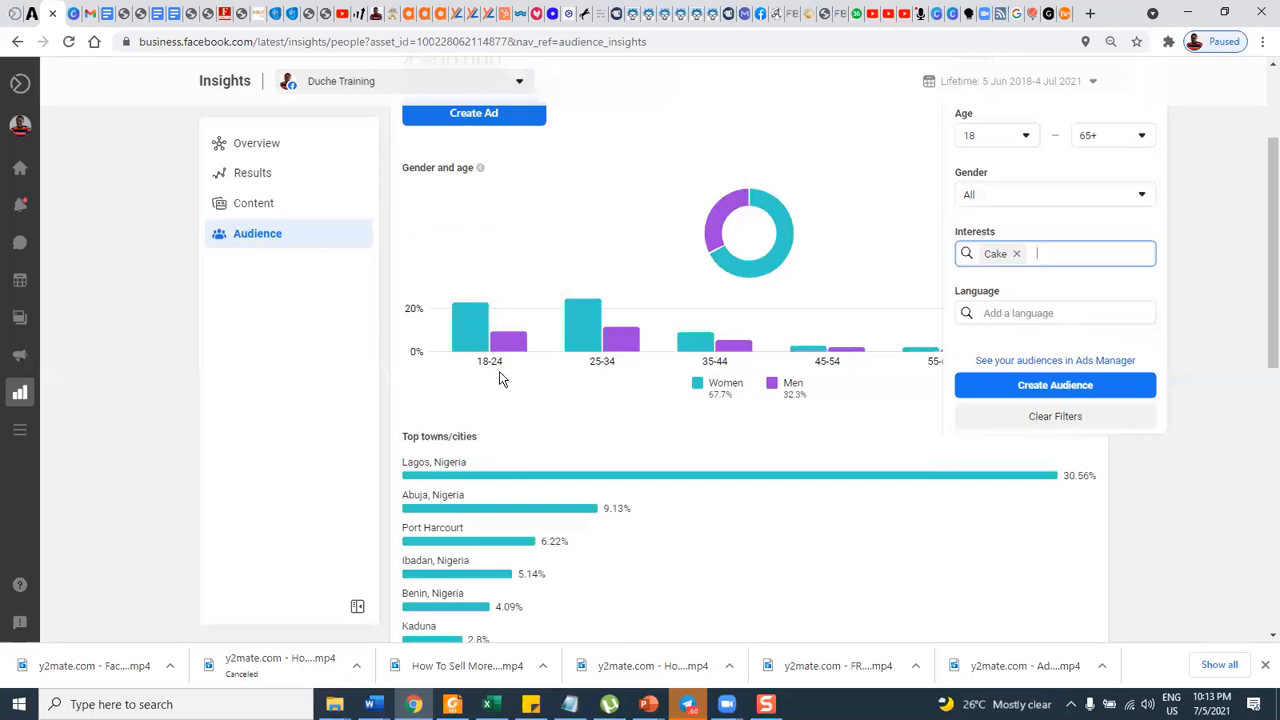
mouse_move(504, 326)
mouse_move(607, 344)
scroll(776, 342, down, 3)
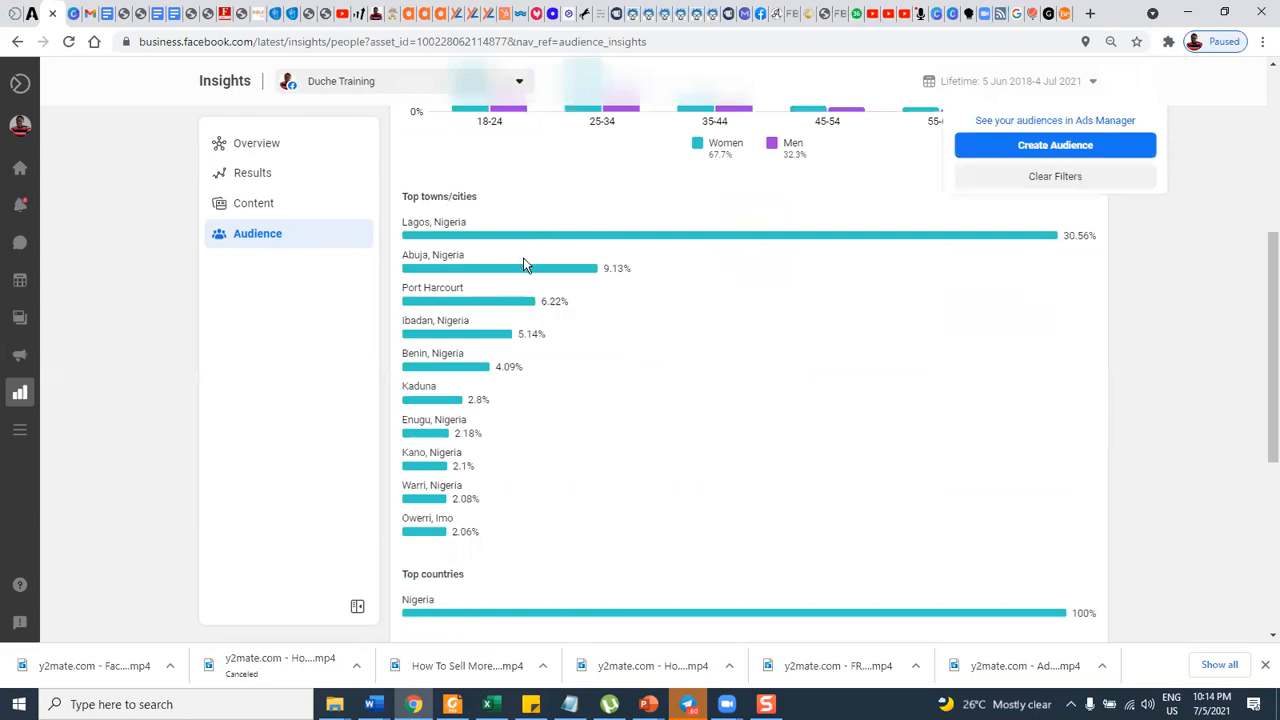
scroll(523, 262, down, 4)
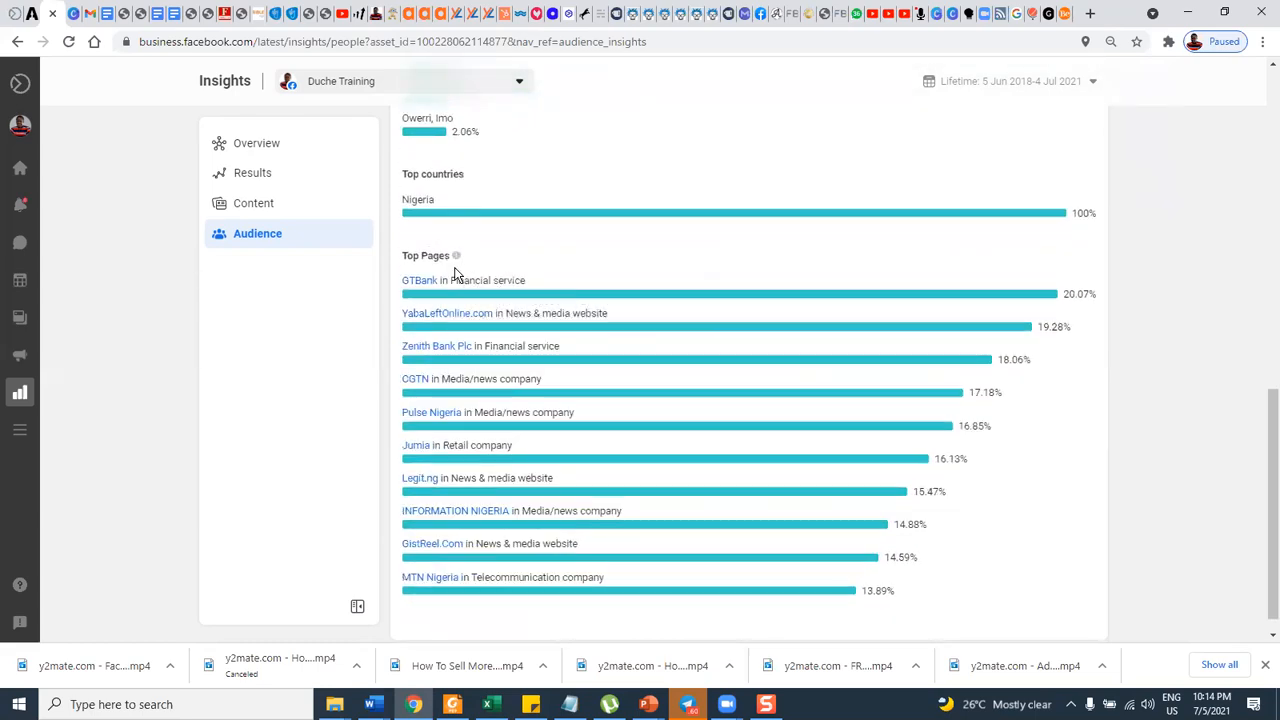
mouse_move(455, 260)
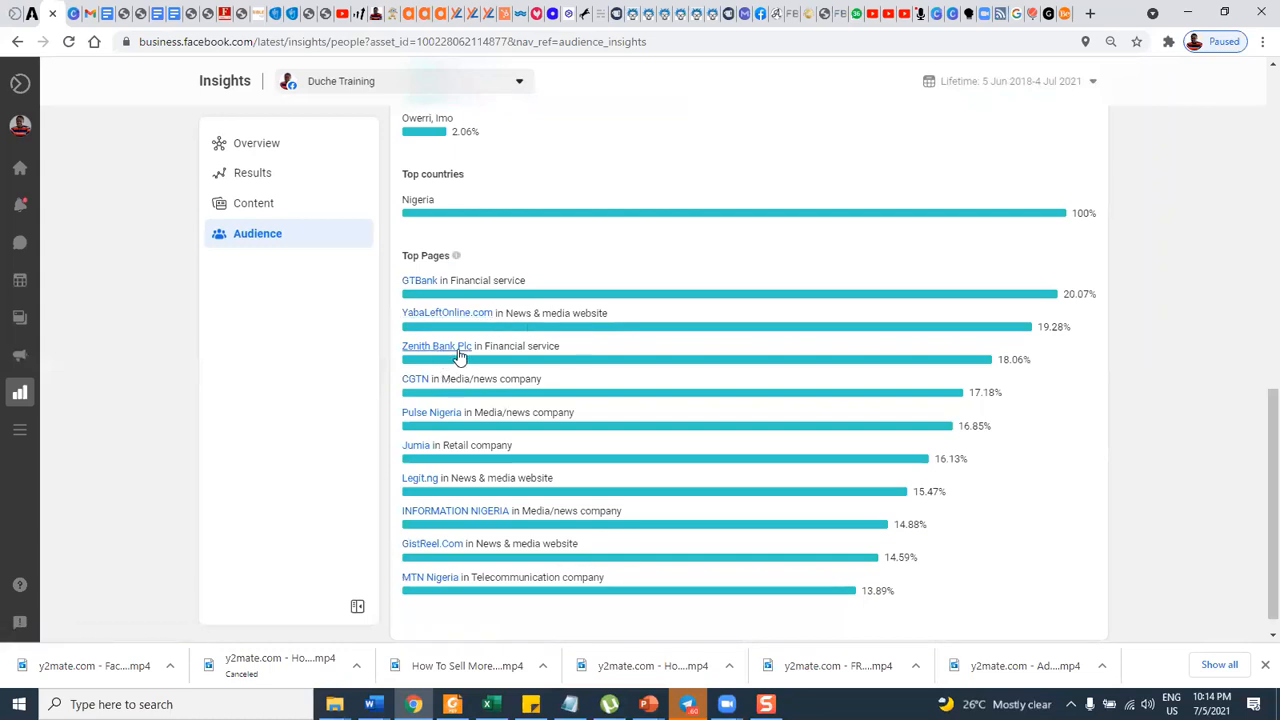
scroll(478, 390, down, 1)
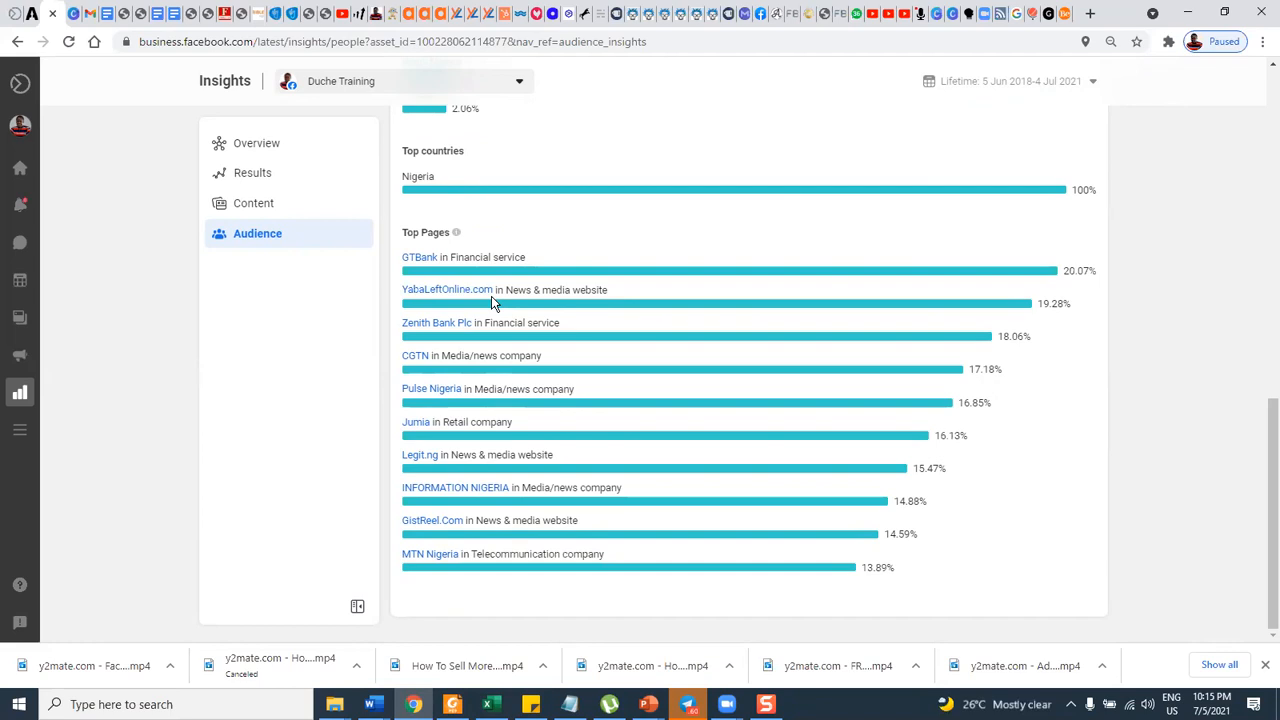
scroll(673, 350, up, 1)
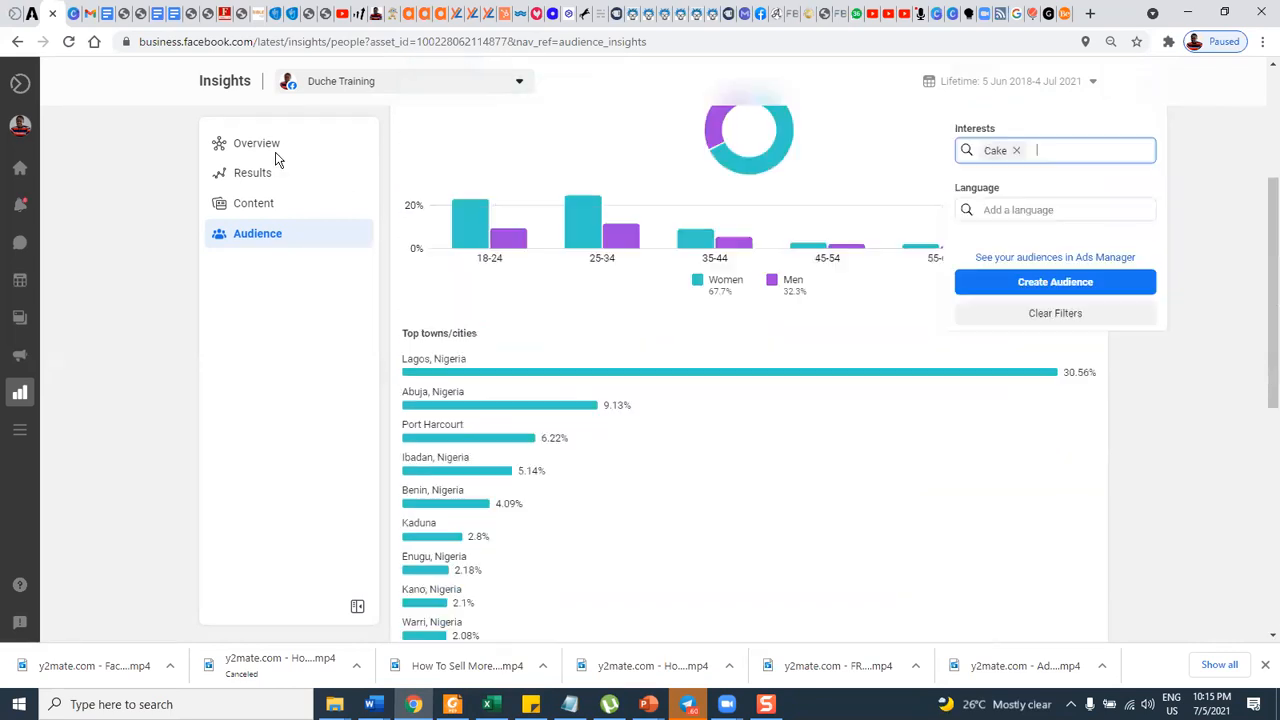
Switch to Ads Manager and open the draft ad set "New ad set" for editing.
mouse_move(46, 166)
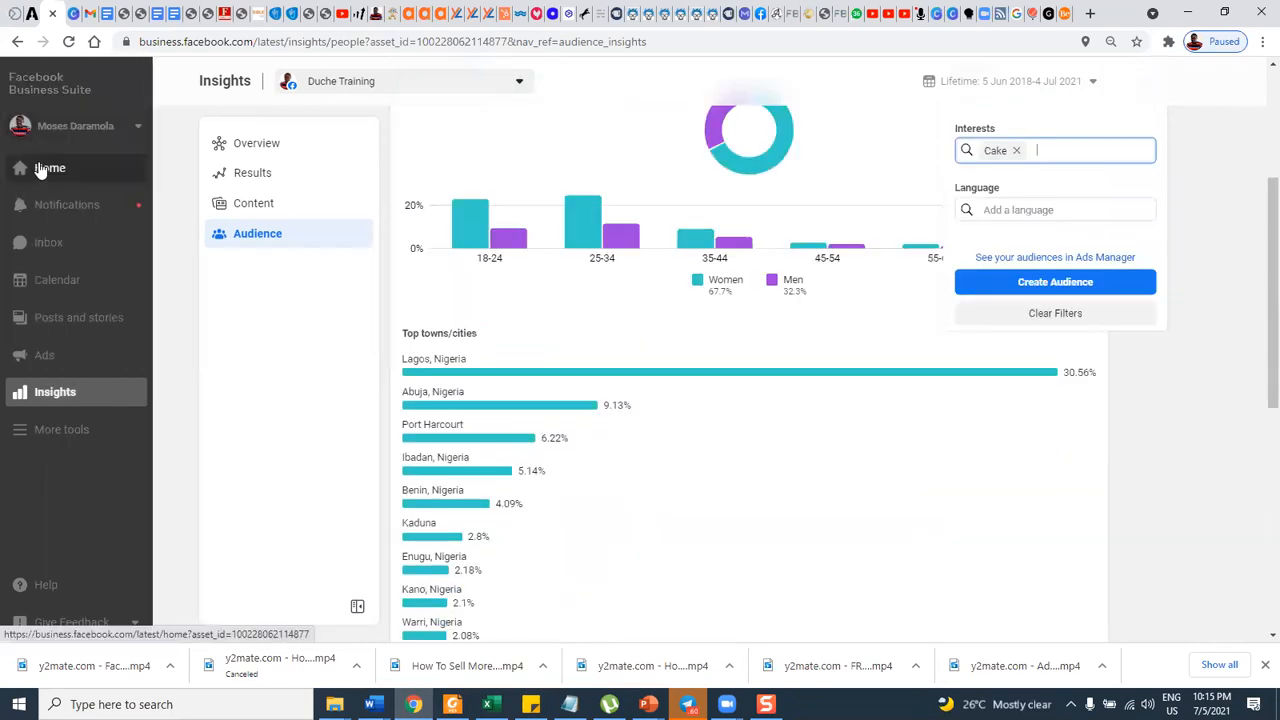
click(59, 437)
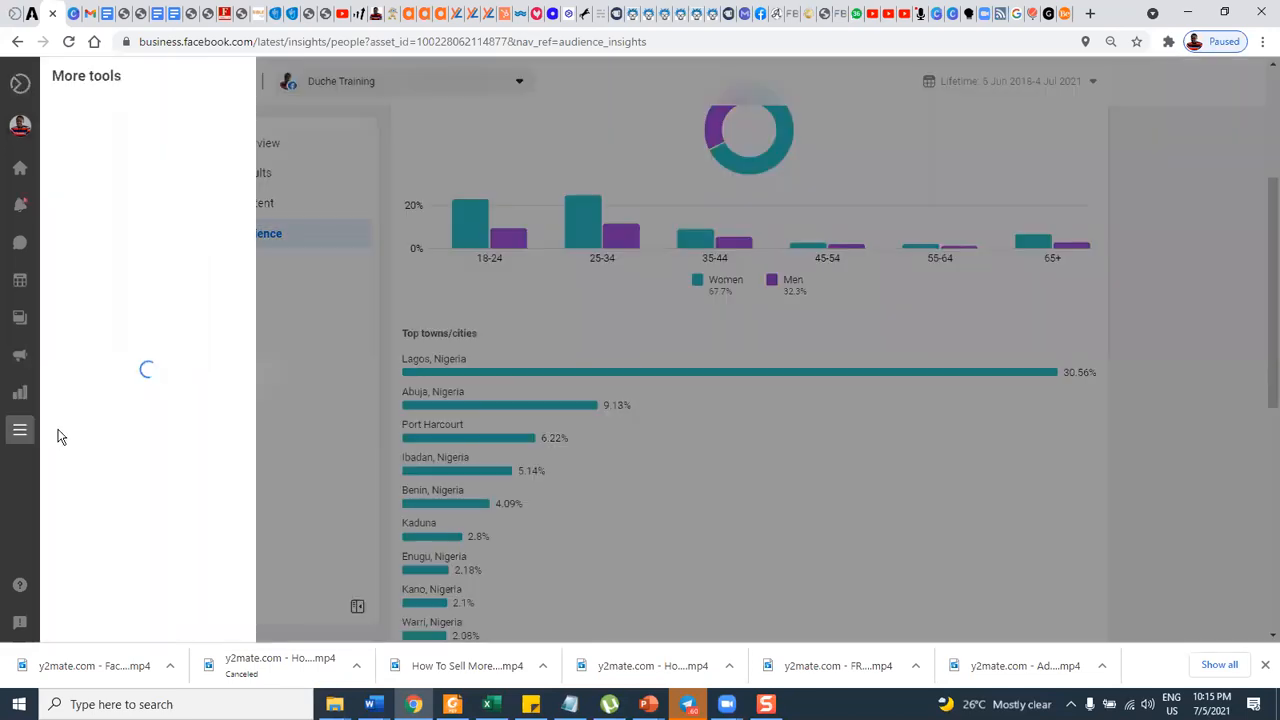
click(97, 116)
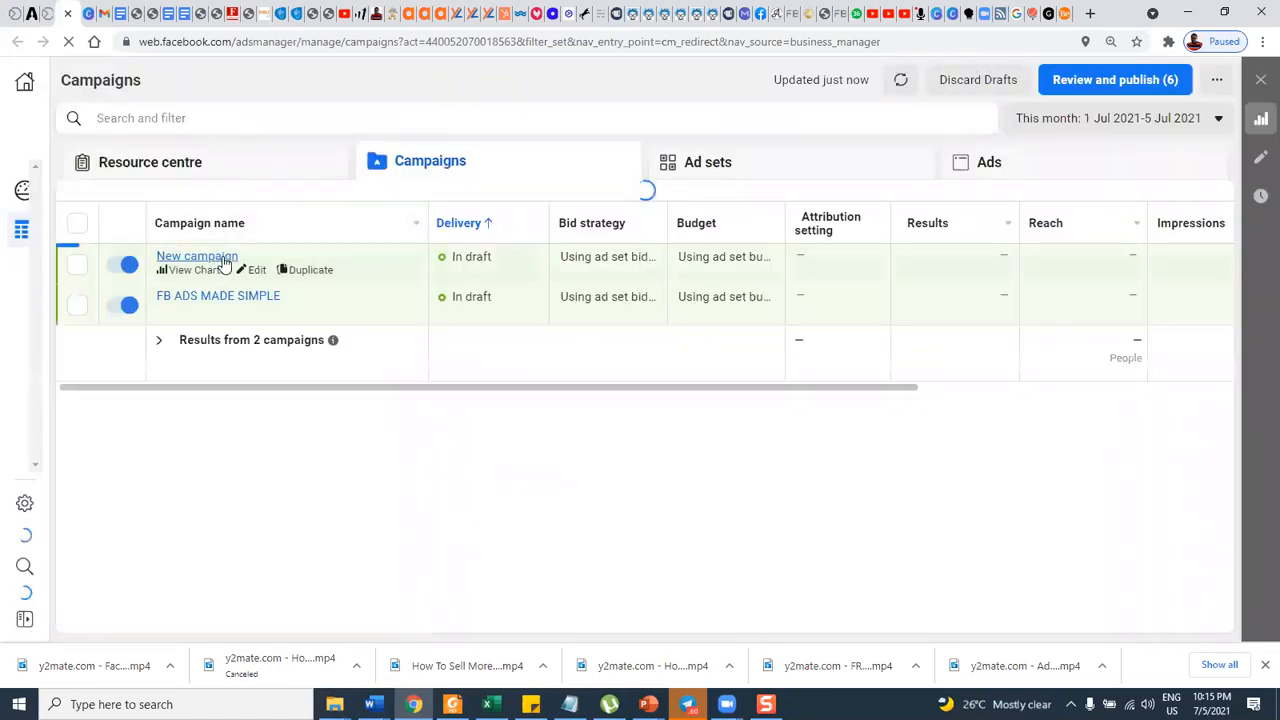
click(730, 165)
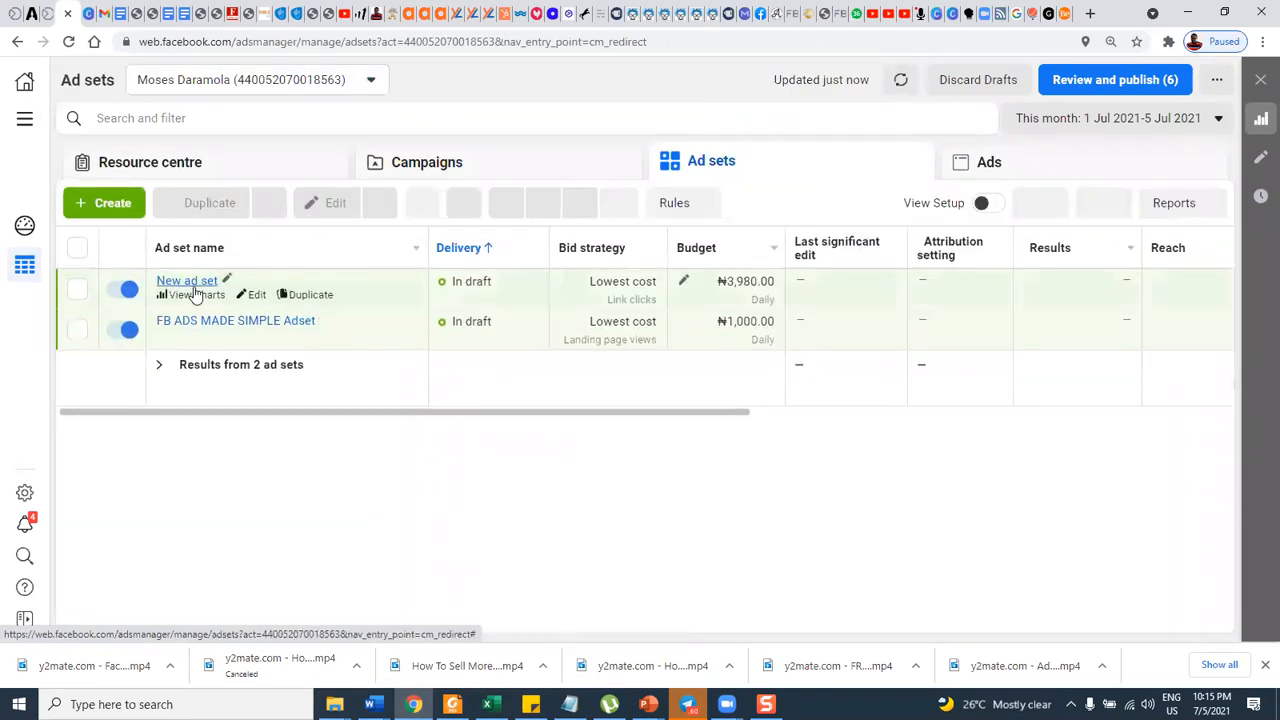
click(255, 295)
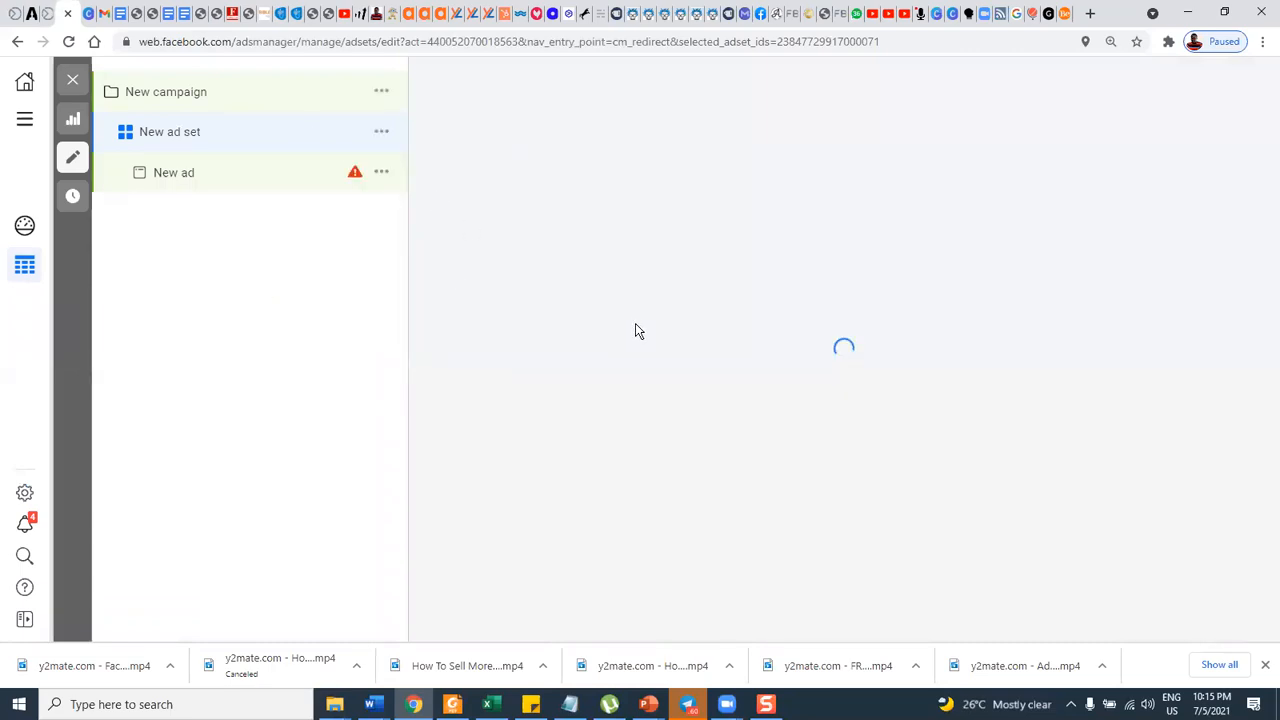
Add the copied brand name "Sweet Indulgence" as an interest in the ad set's detailed targeting.
scroll(620, 404, down, 5)
scroll(624, 405, down, 10)
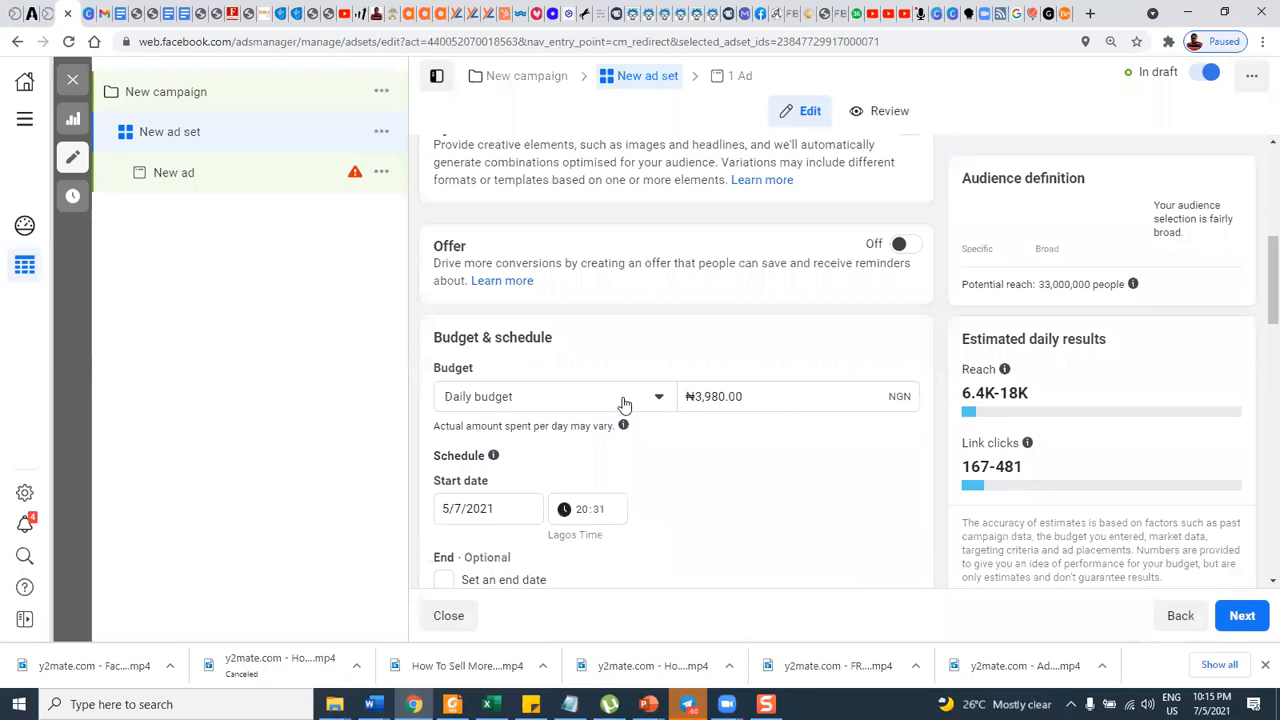
scroll(622, 408, down, 5)
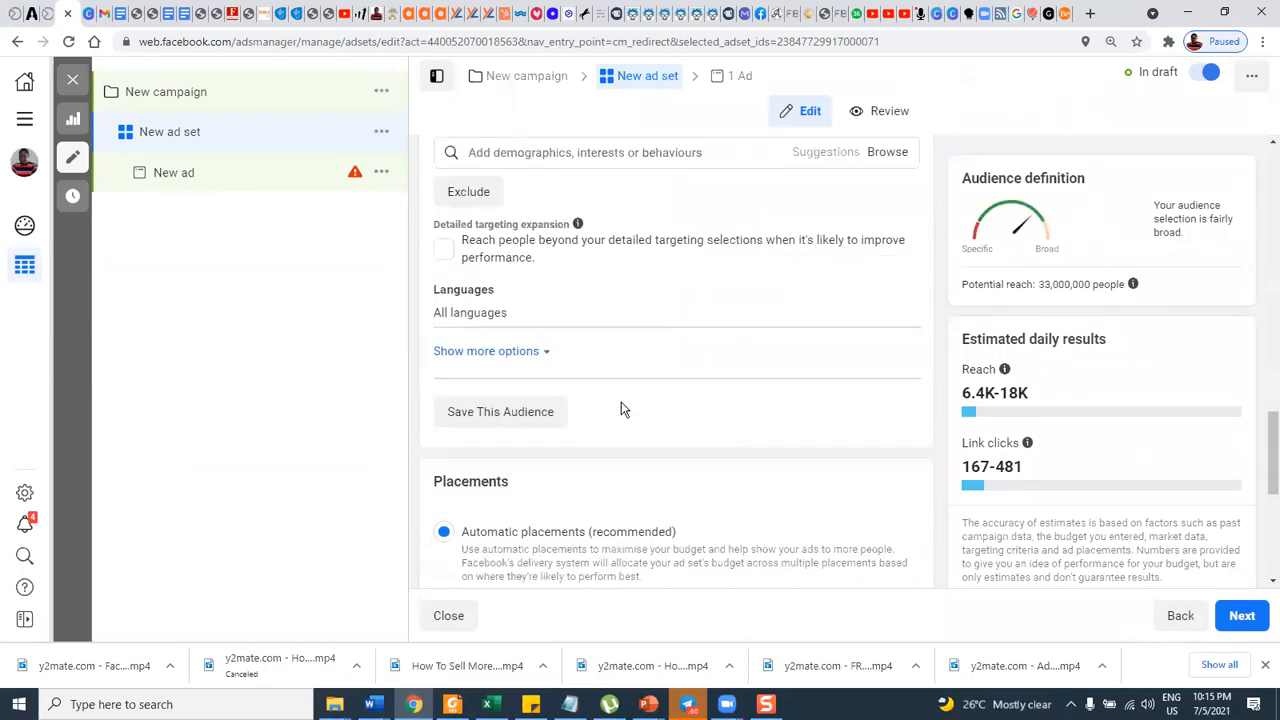
scroll(614, 398, down, 2)
scroll(612, 398, up, 3)
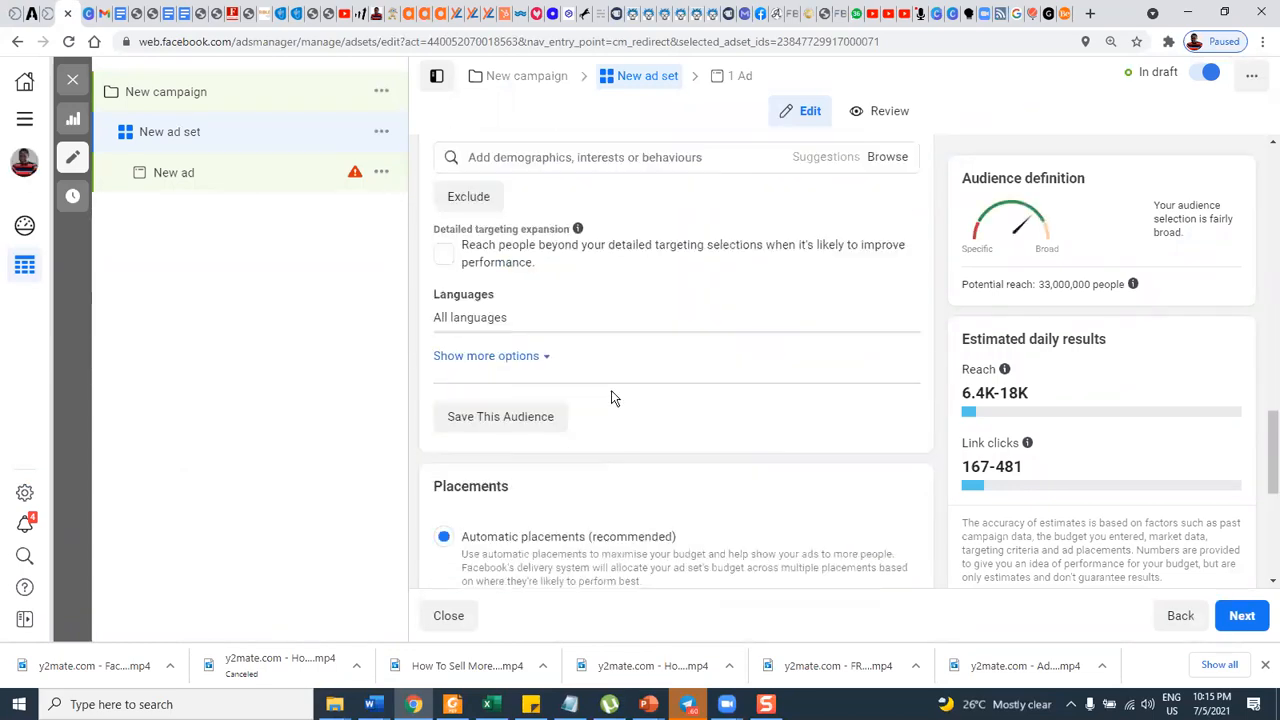
click(581, 313)
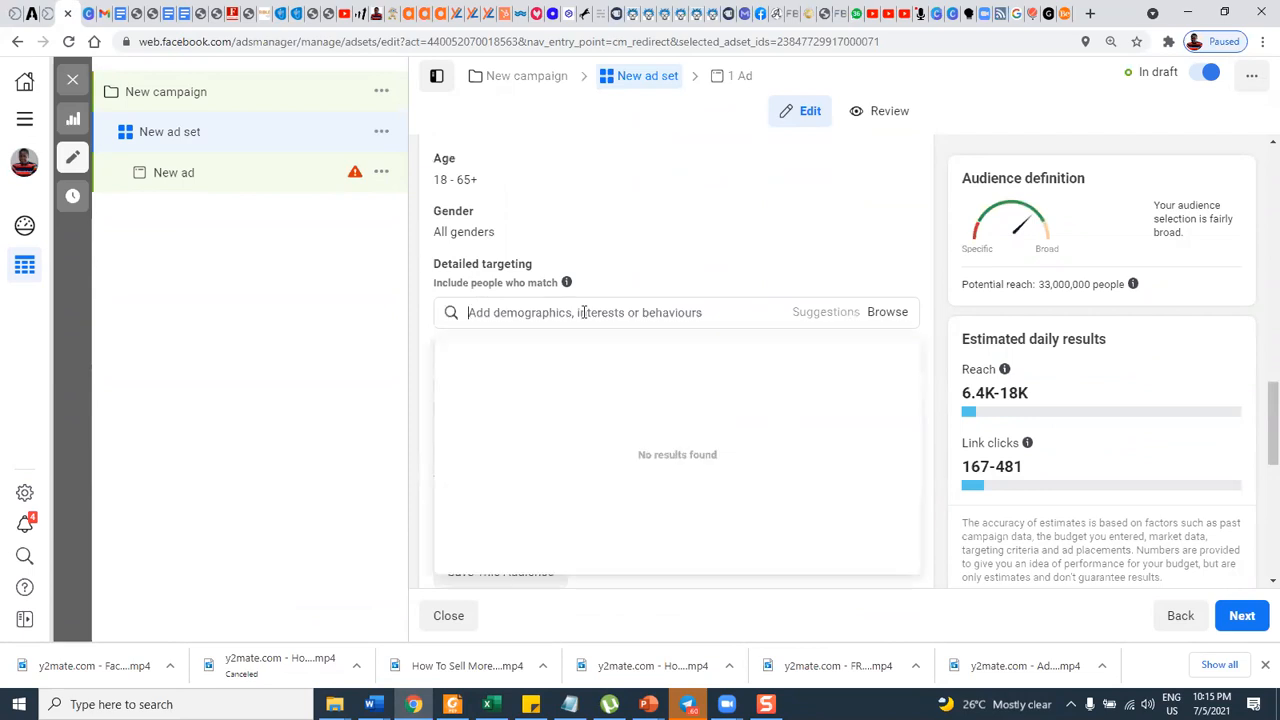
text(Sweet Indulgence)
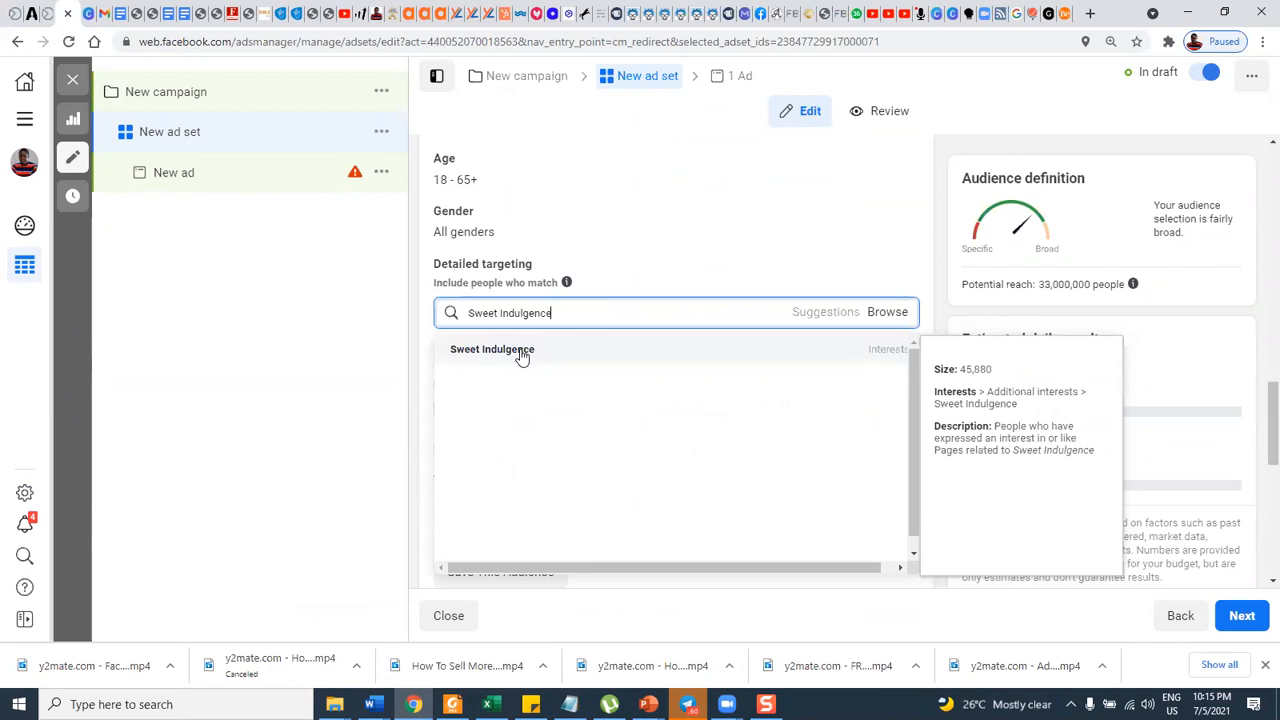
click(870, 357)
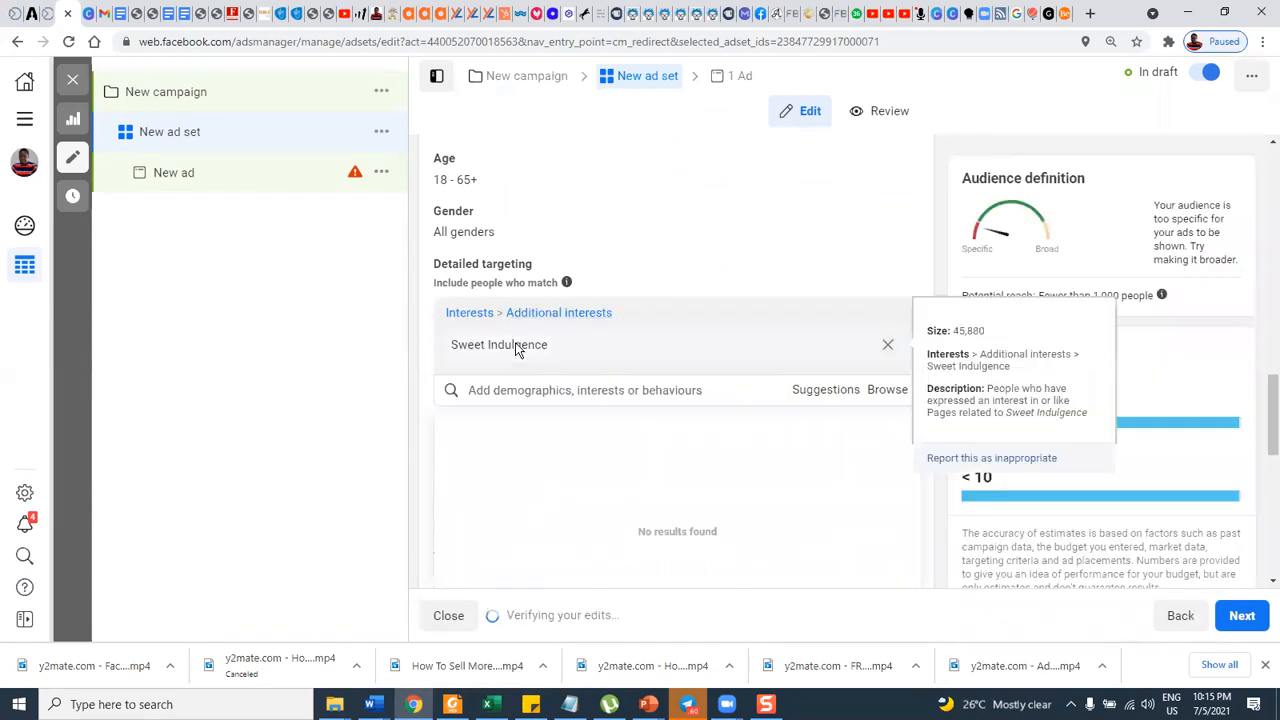
Review the suggested interests related to Sweet Indulgence, including their sizes and descriptions.
click(822, 396)
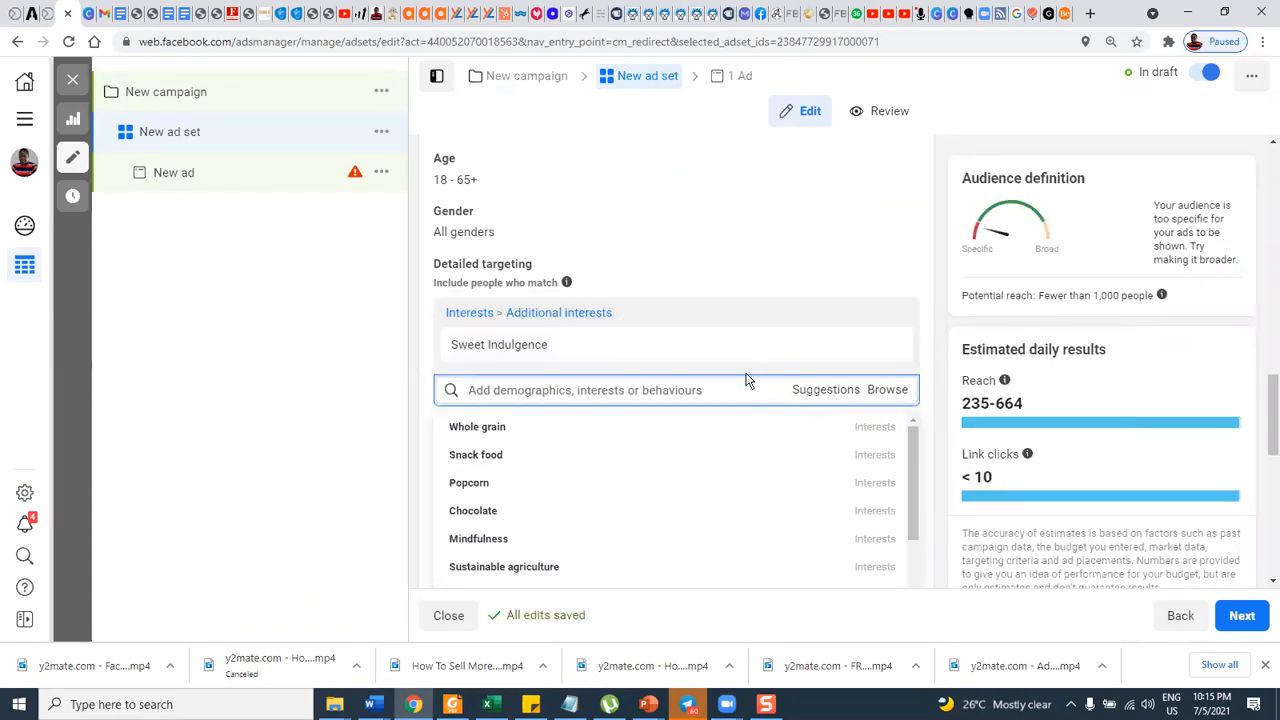
mouse_move(722, 440)
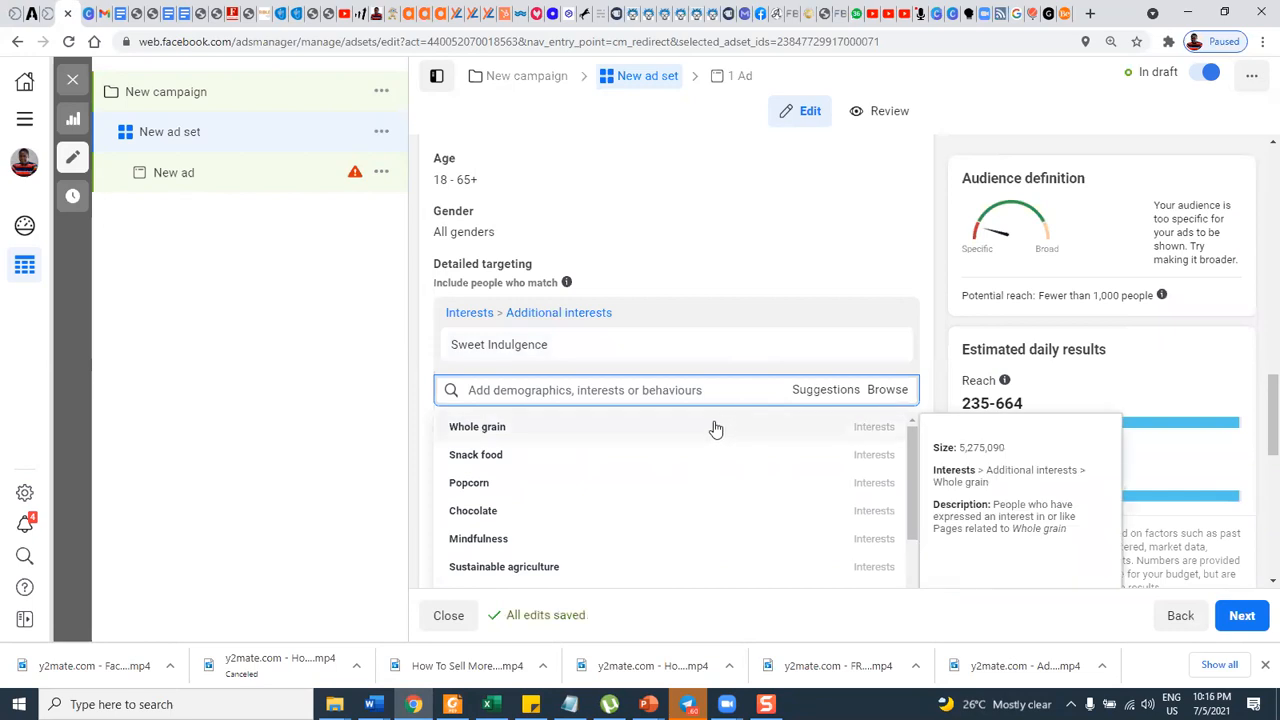
mouse_move(655, 451)
mouse_move(466, 429)
scroll(504, 436, down, 1)
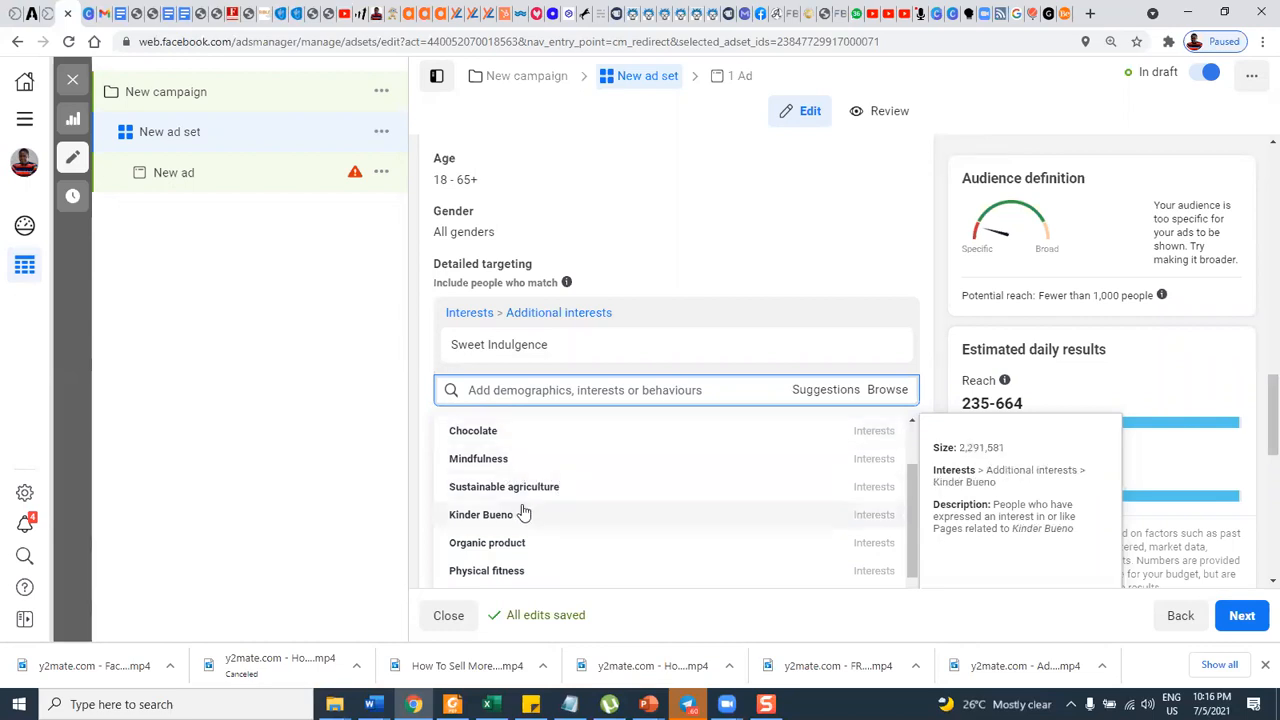
scroll(536, 491, down, 1)
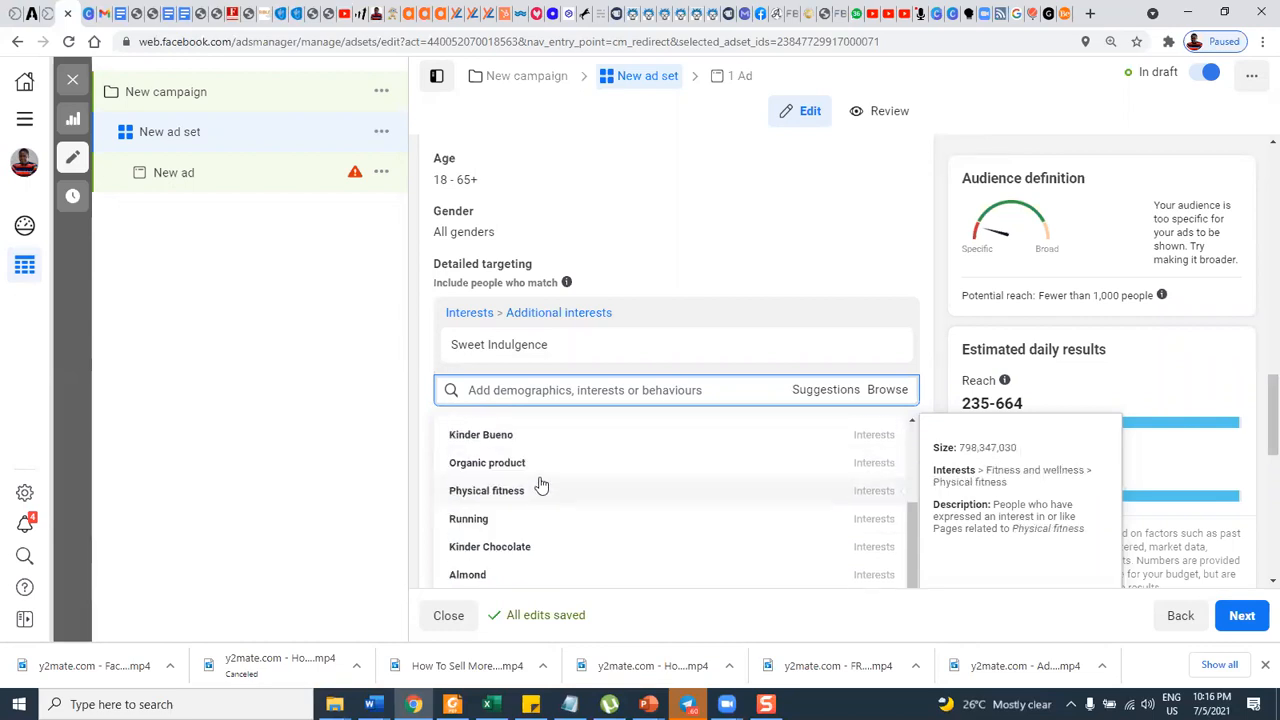
scroll(540, 484, down, 1)
scroll(540, 481, down, 1)
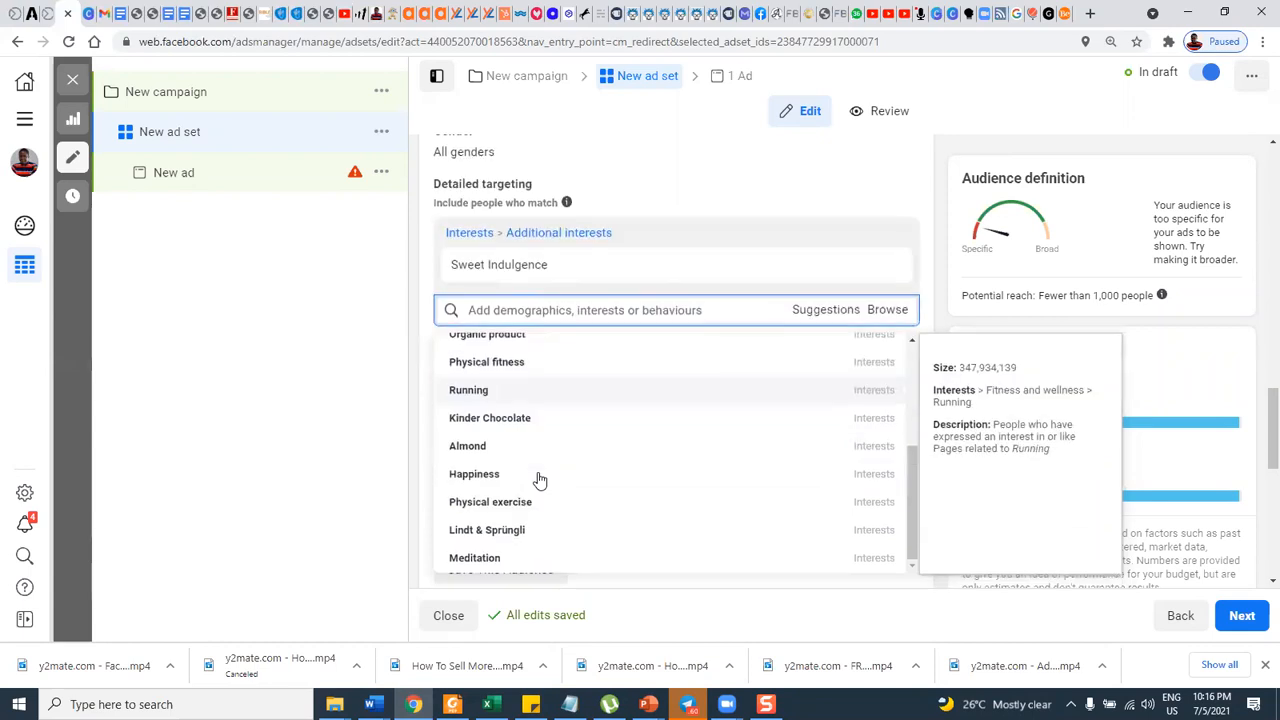
scroll(540, 477, up, 3)
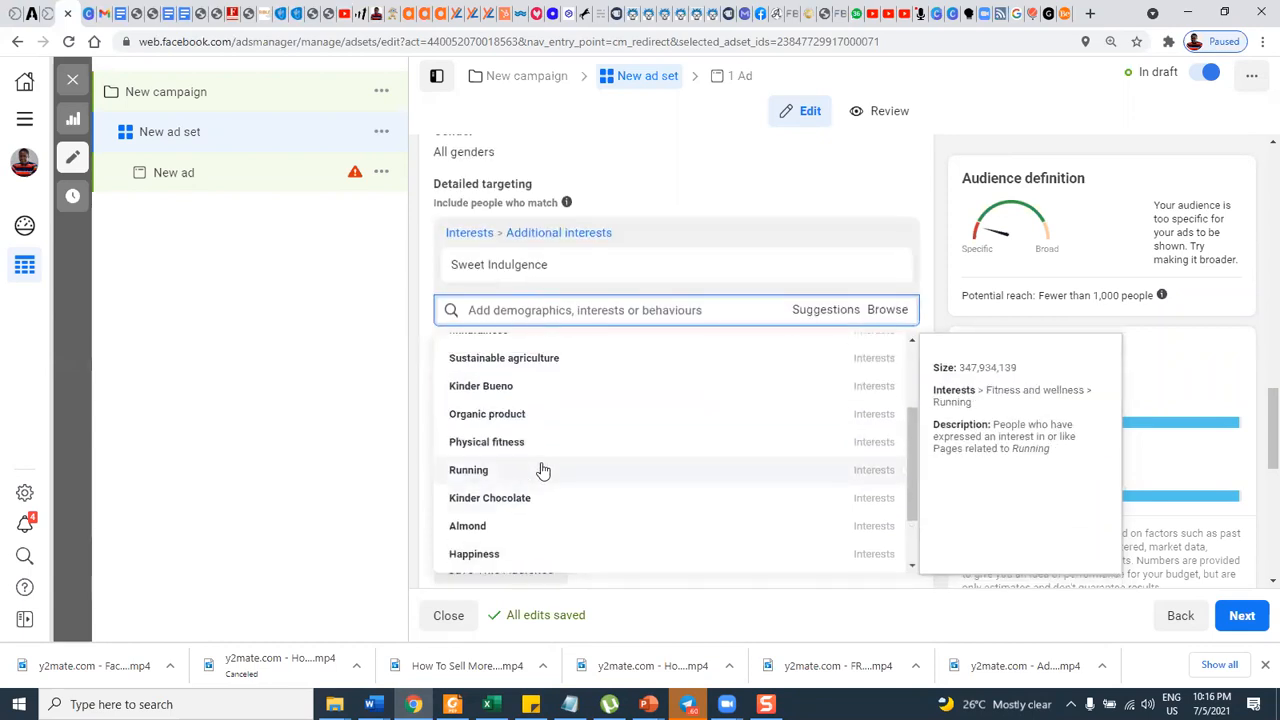
click(548, 310)
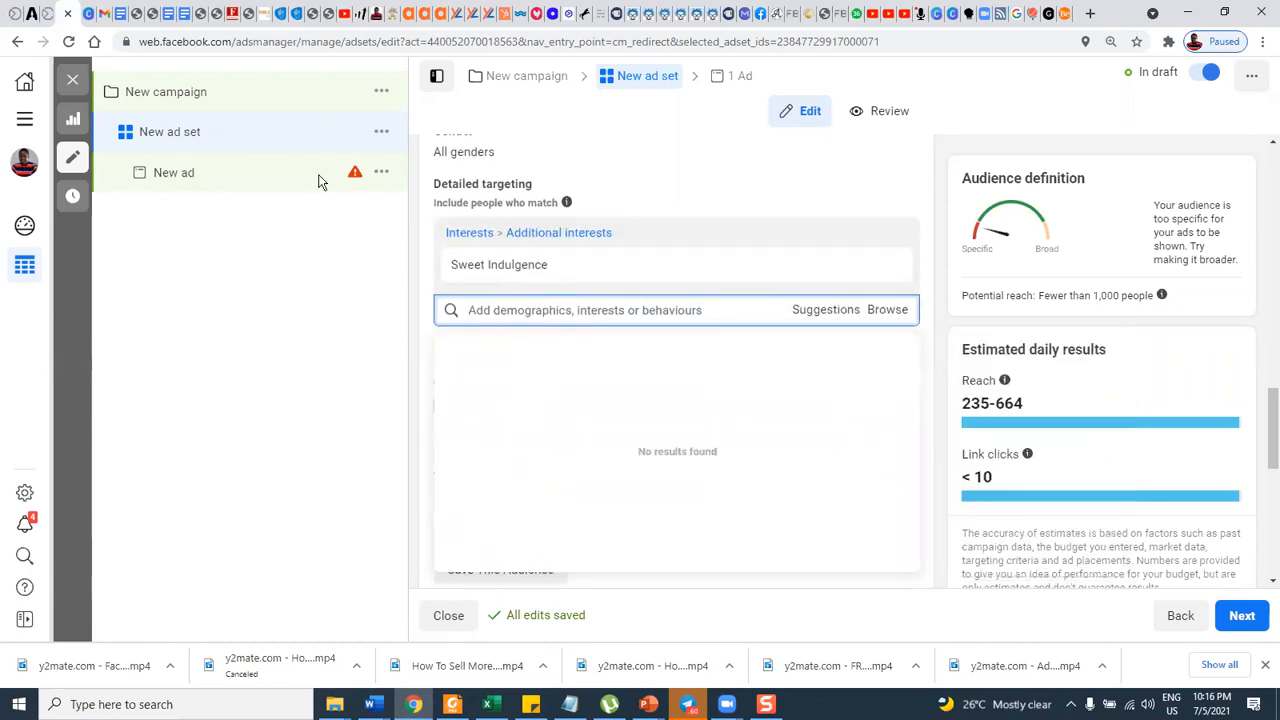
Copy the brand name "Grupo Bimbo" from the numbered list in the Google Docs interest document.
click(128, 13)
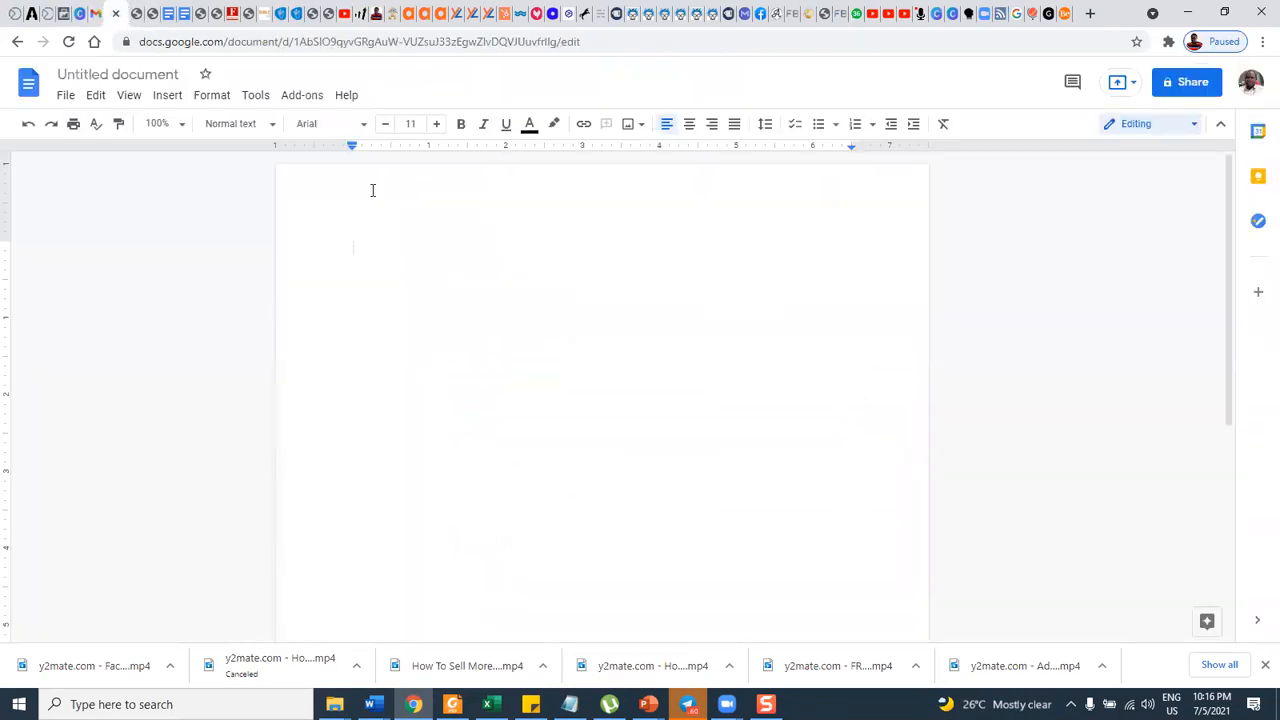
click(166, 22)
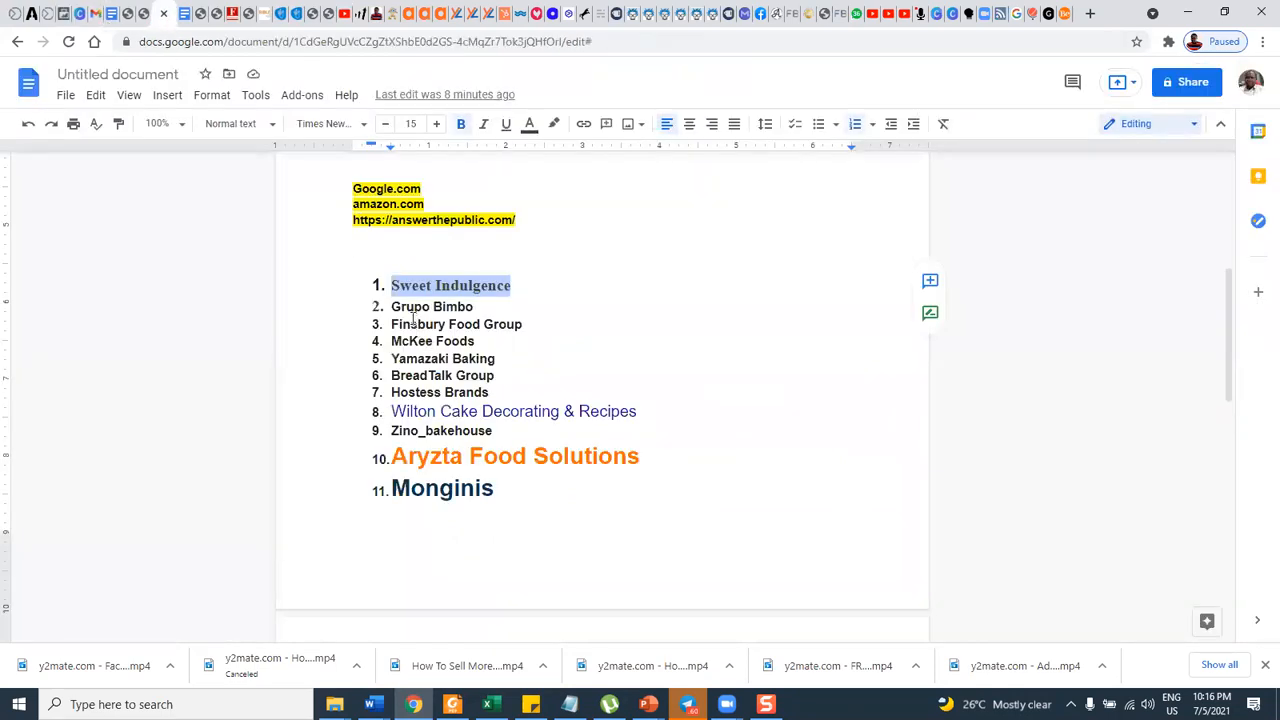
drag(393, 306, 475, 304)
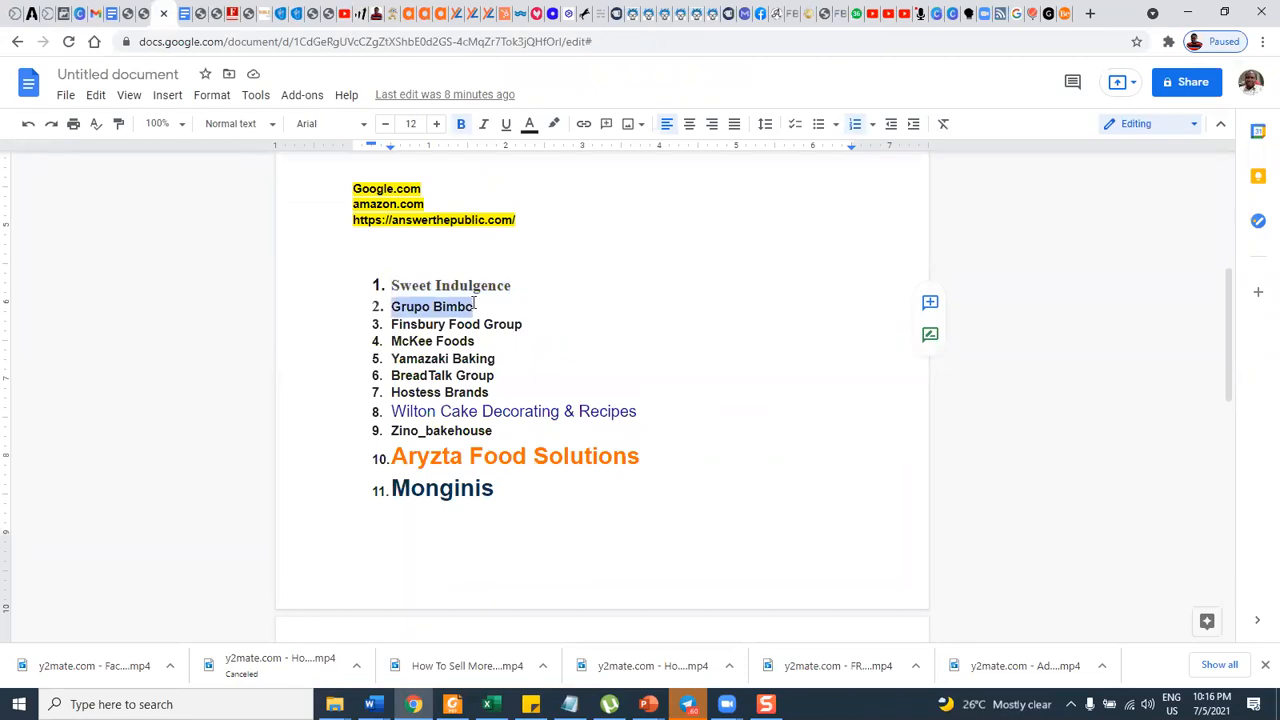
Return to the ad set in Ads Manager and add "Grupo Bimbo" as a detailed targeting interest.
click(52, 13)
mouse_move(558, 264)
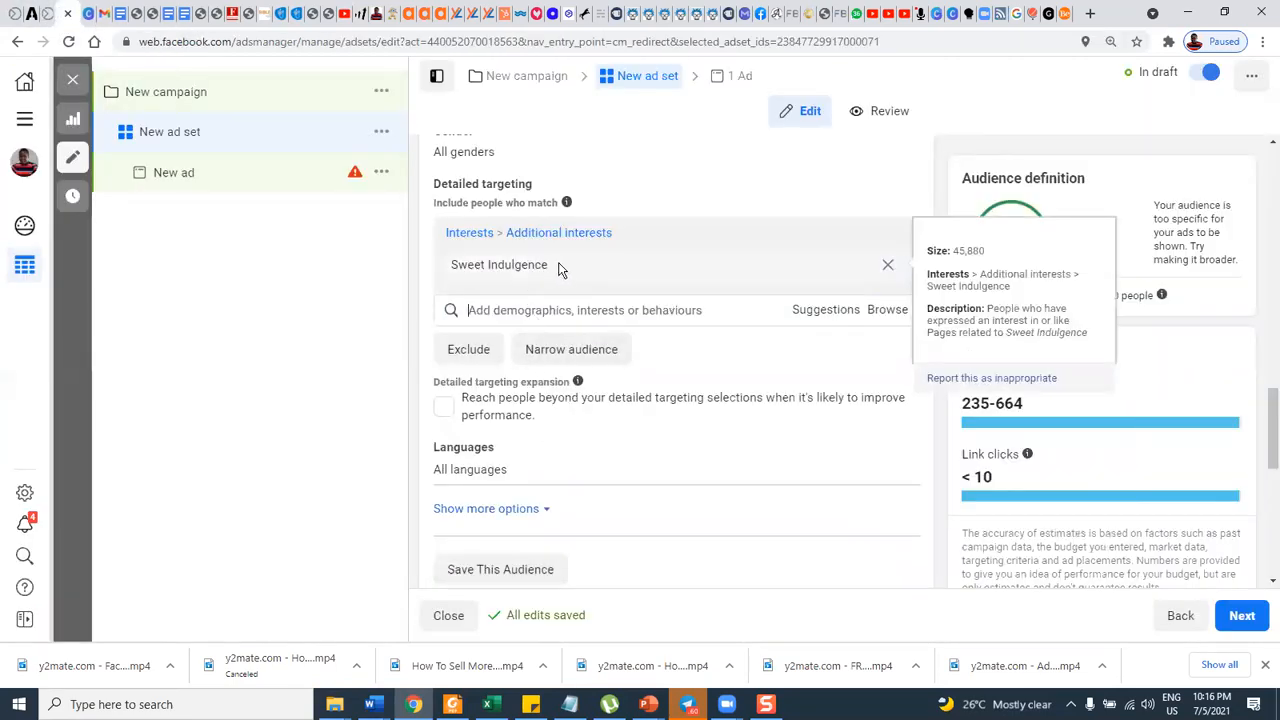
click(570, 311)
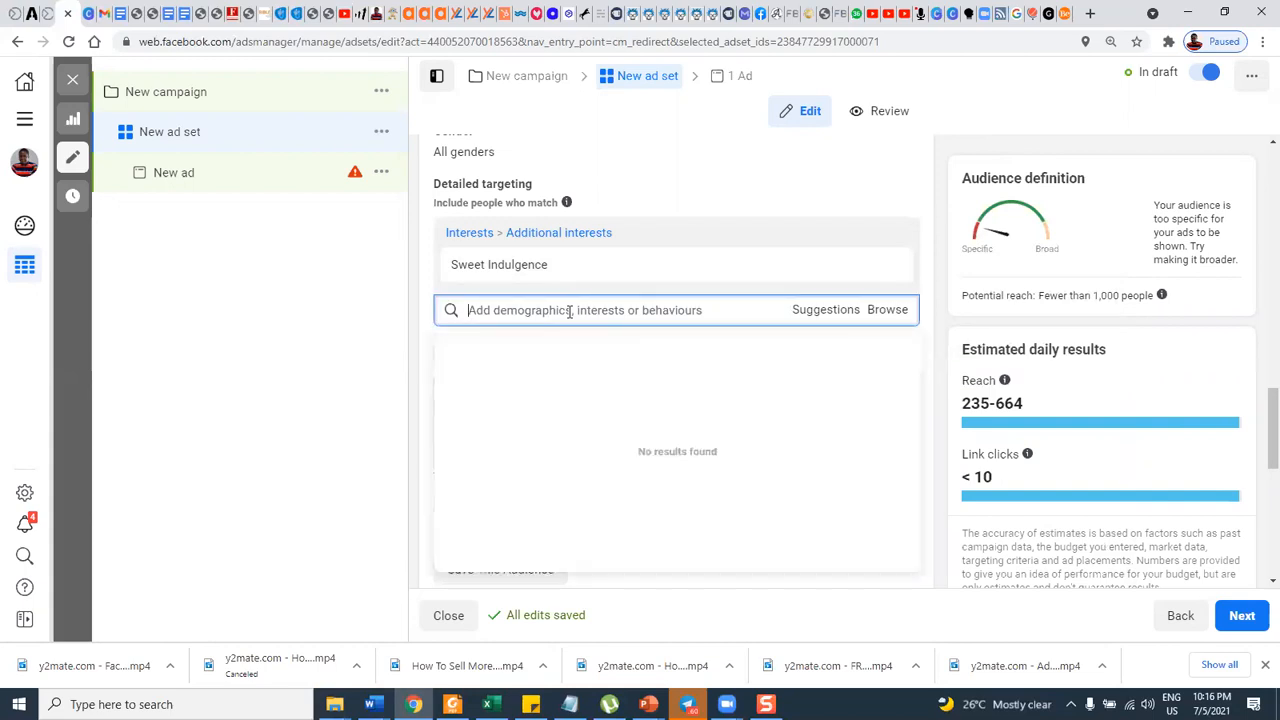
text(Grupo Bimbo)
mouse_move(791, 363)
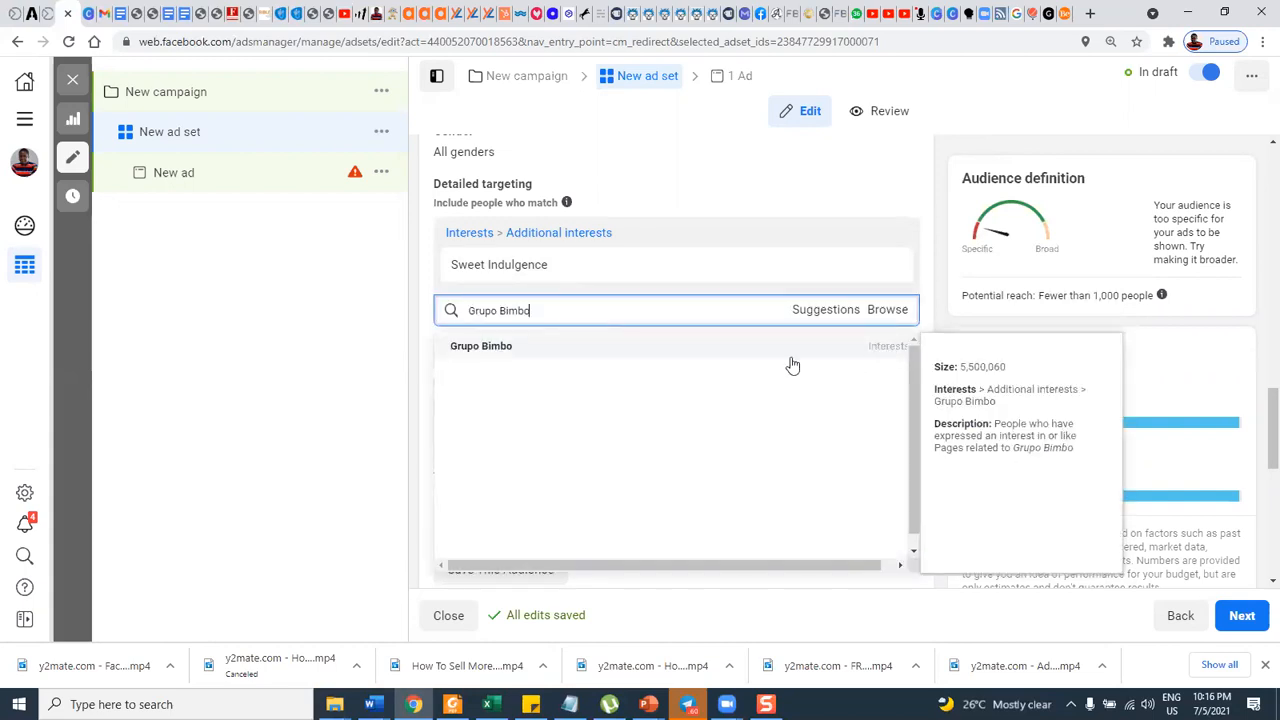
click(481, 350)
mouse_move(503, 268)
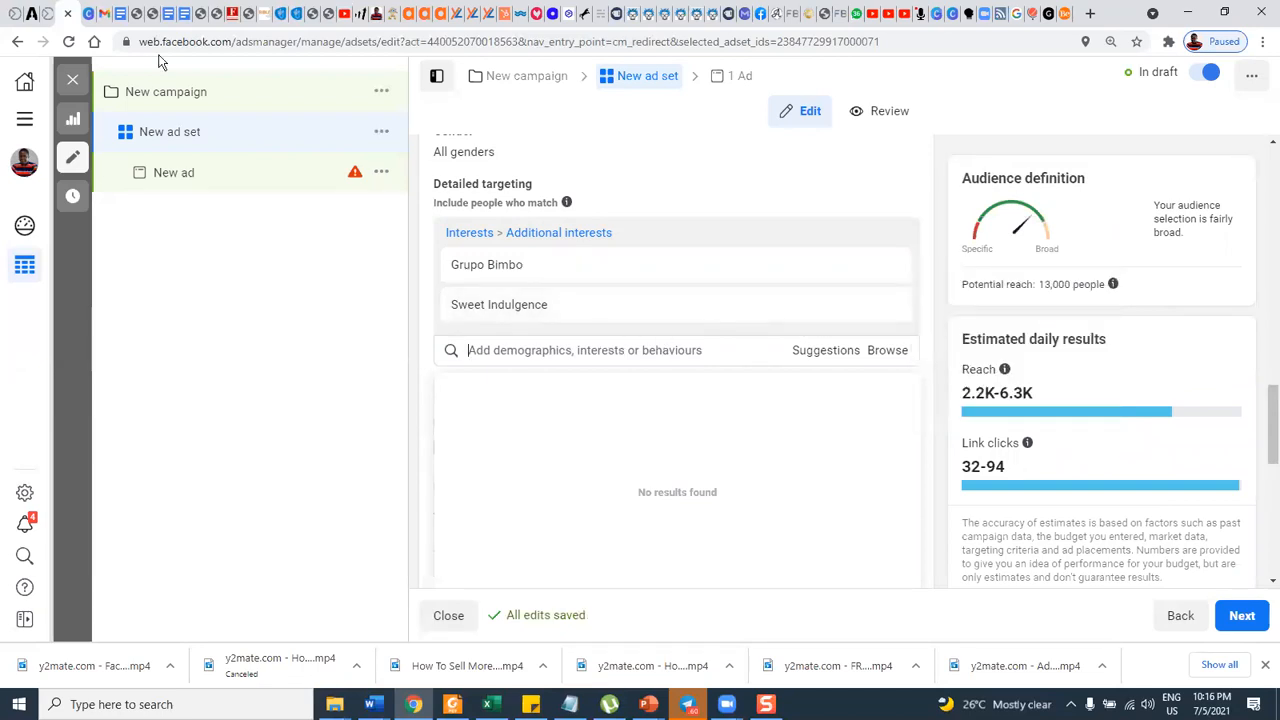
Copy "Finsbury Food Group" from the interest document, search for it in the ad set's detailed targeting, and clear the search.
click(152, 13)
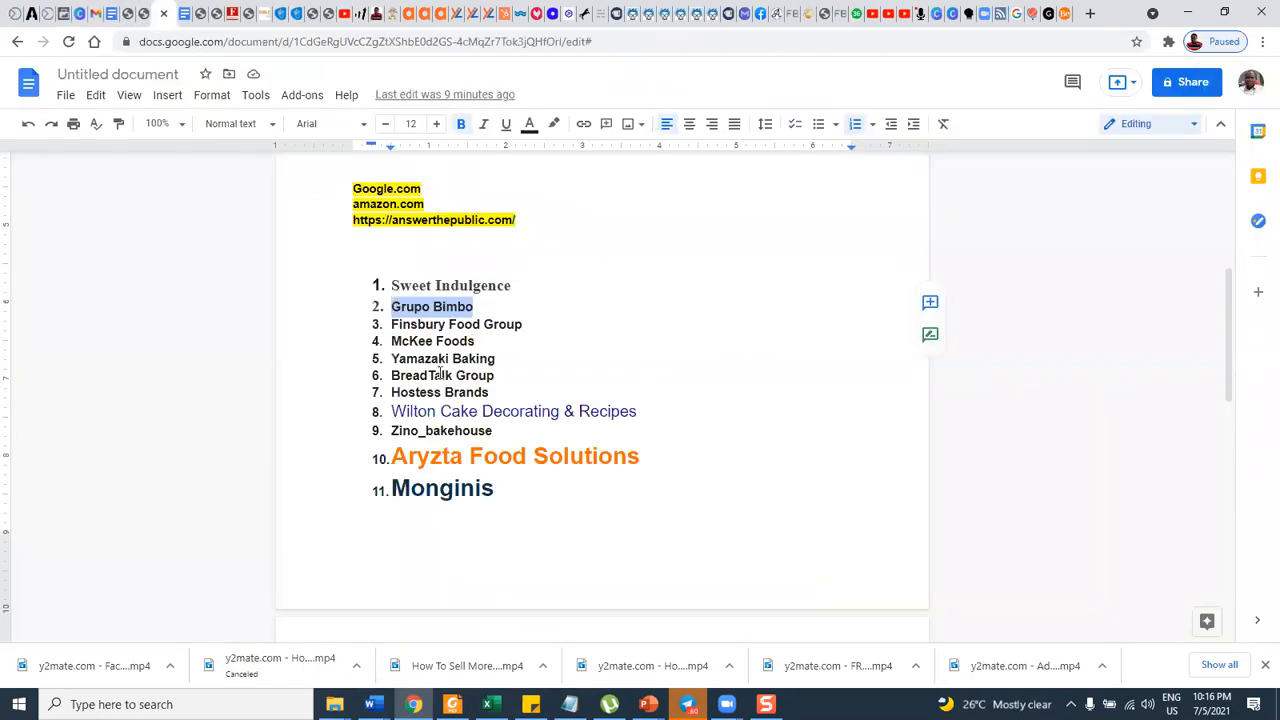
drag(393, 327, 523, 327)
key(ctrl+c)
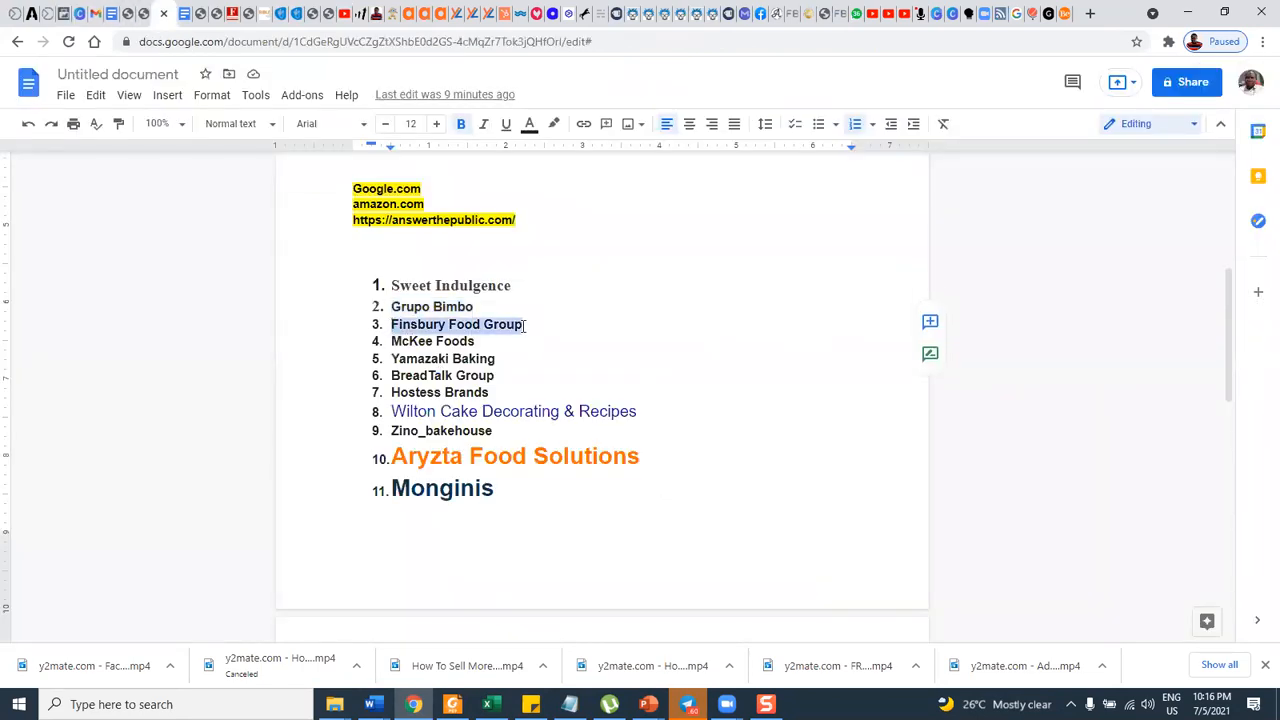
click(60, 13)
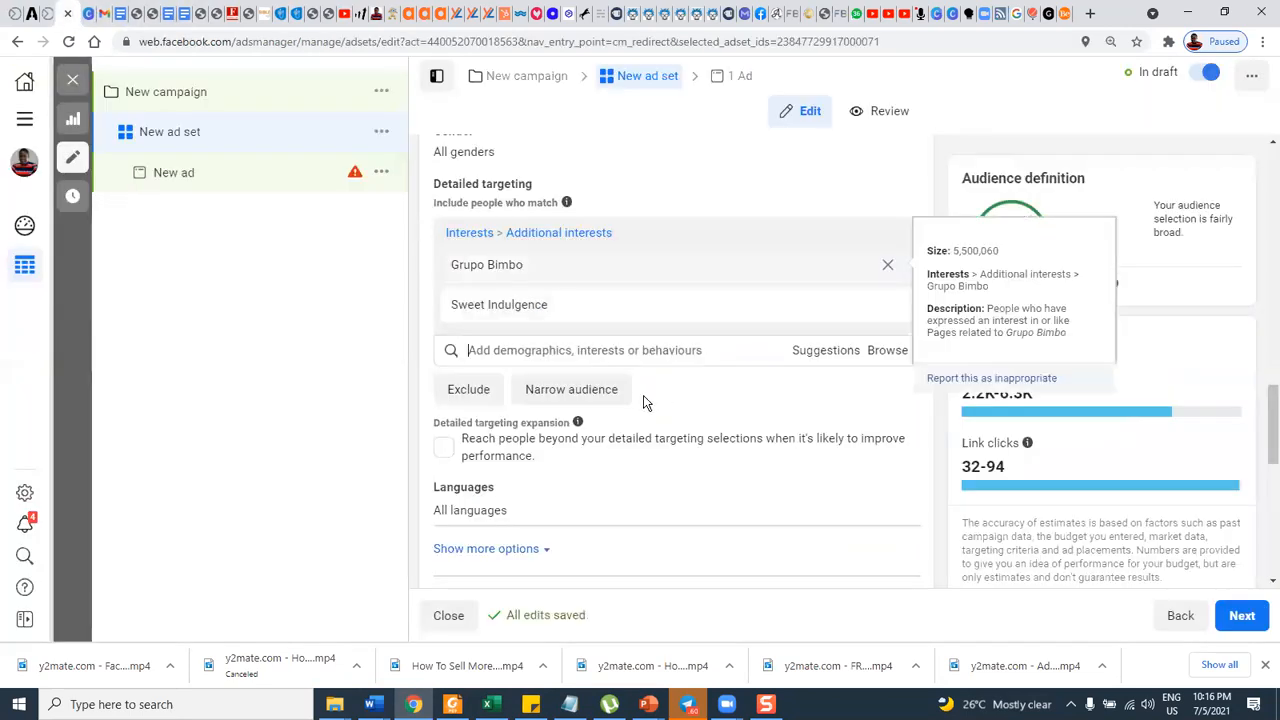
click(574, 352)
key(ctrl+v)
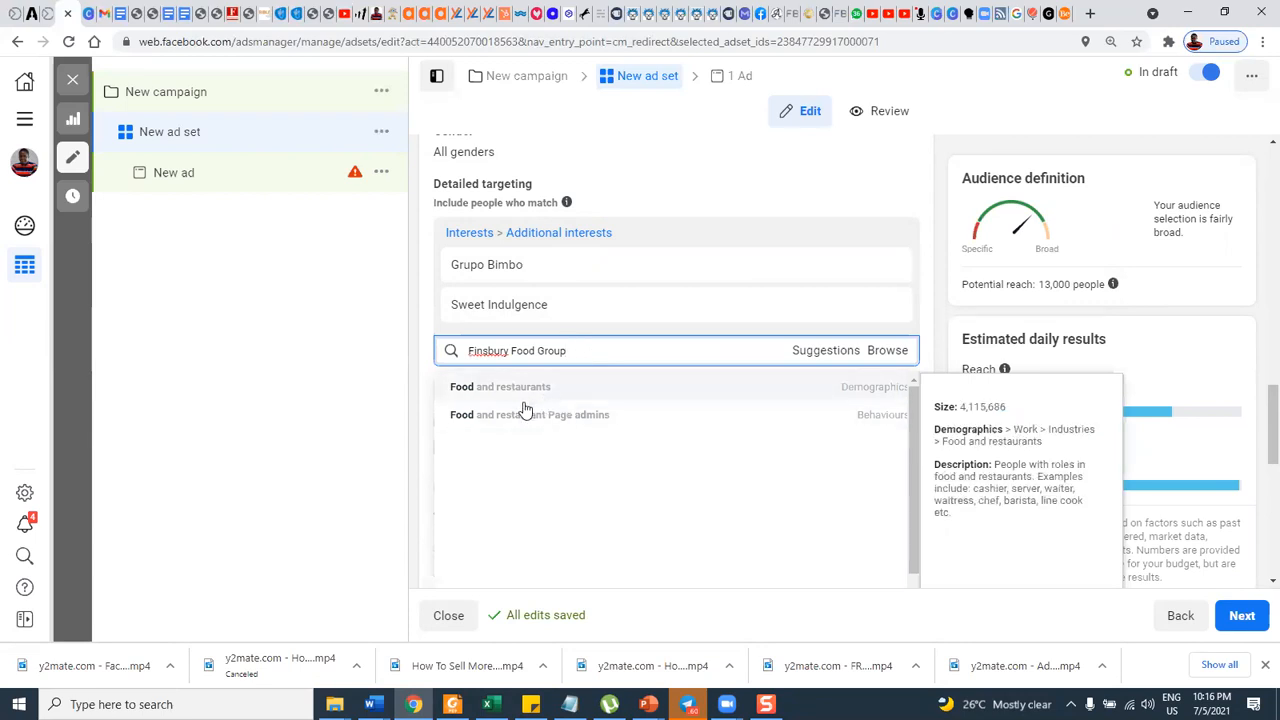
drag(580, 349, 458, 348)
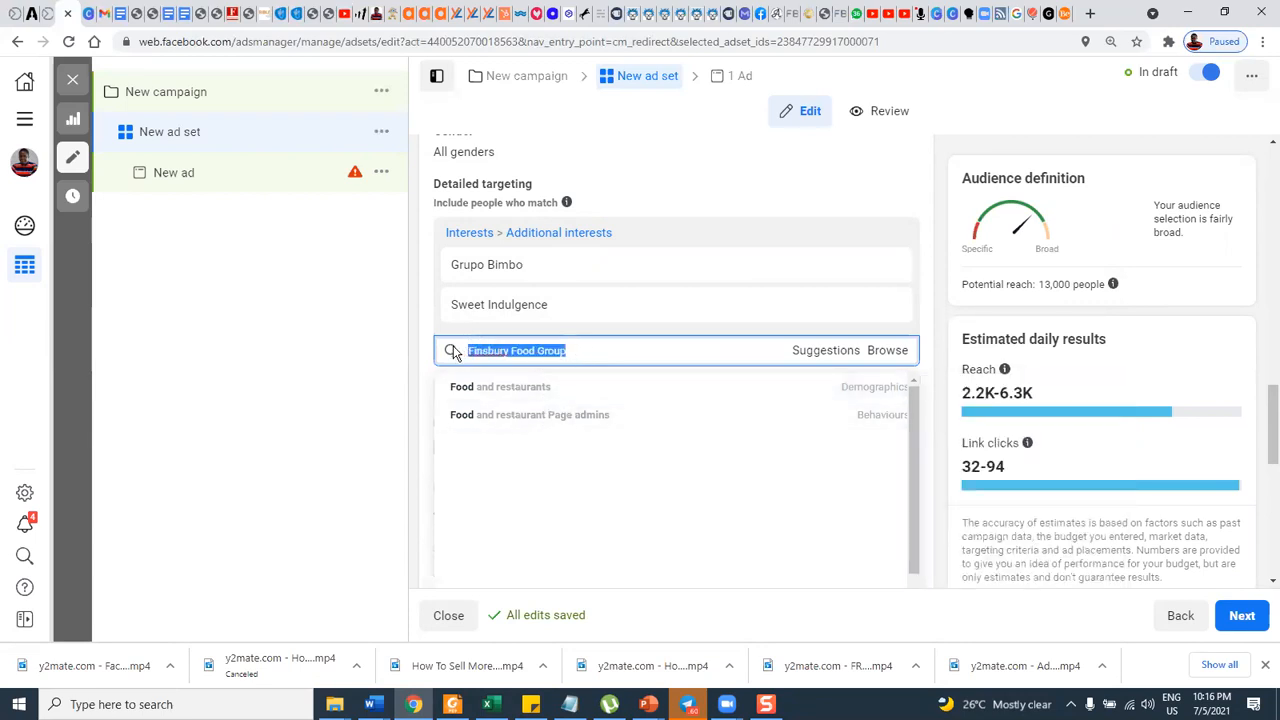
key(BackSpace)
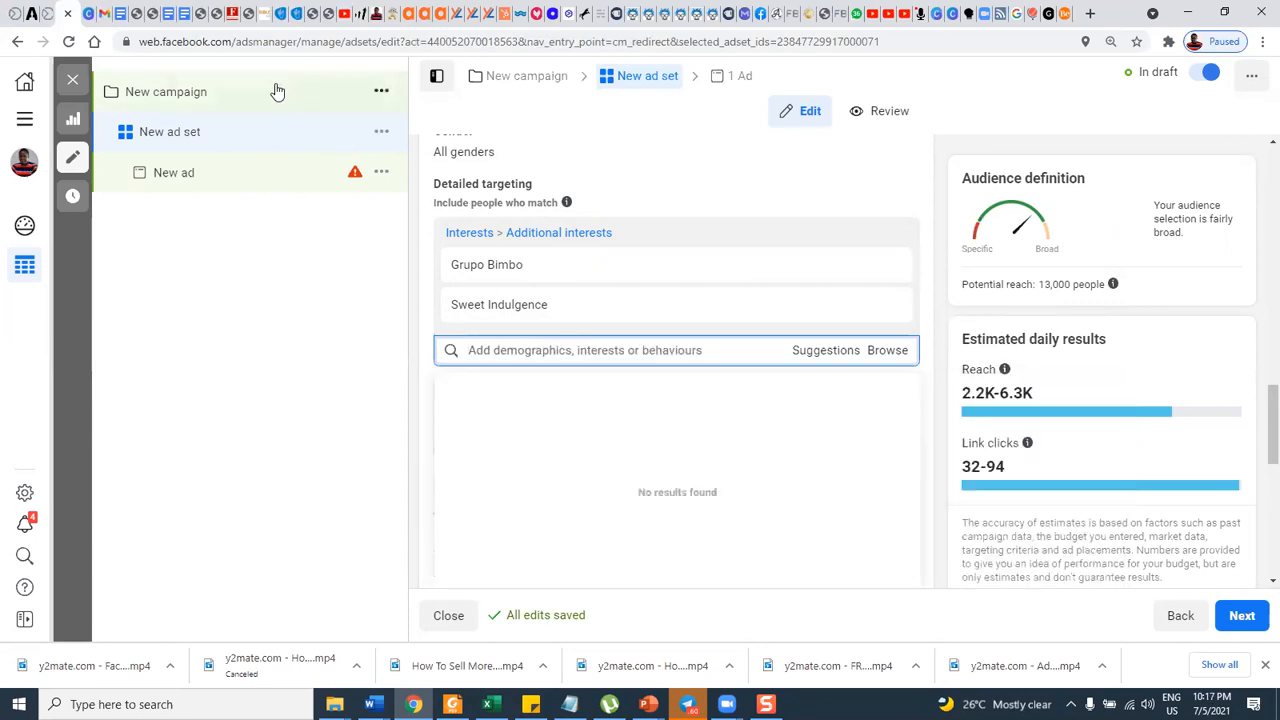
Copy "McKee Foods" from the interest document and add it as a detailed targeting interest in the ad set.
click(158, 13)
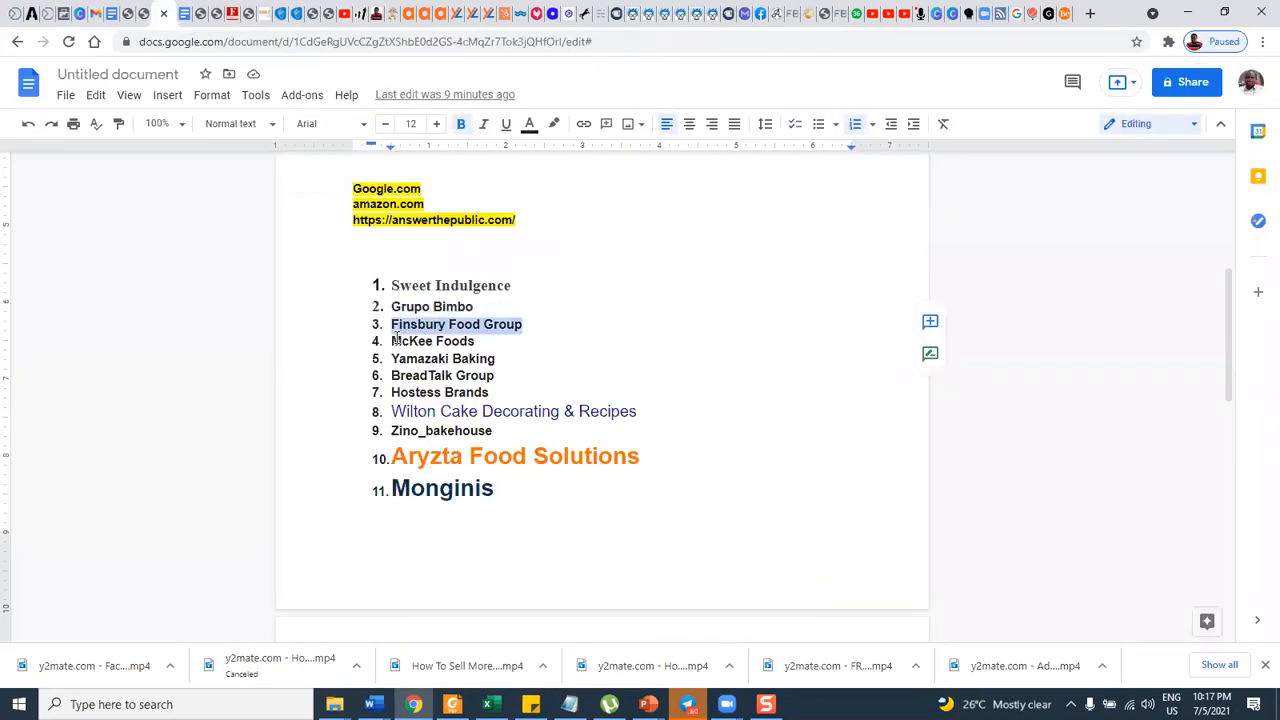
drag(395, 340, 474, 338)
key(ctrl+c)
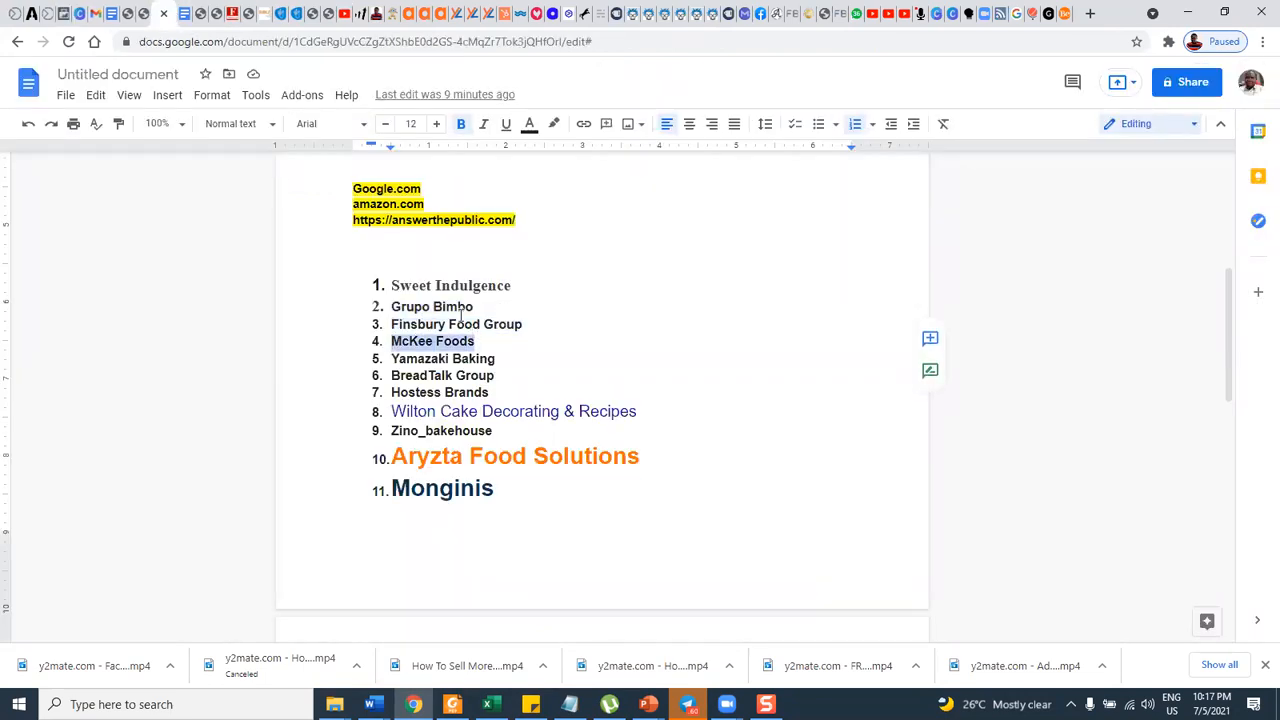
click(108, 13)
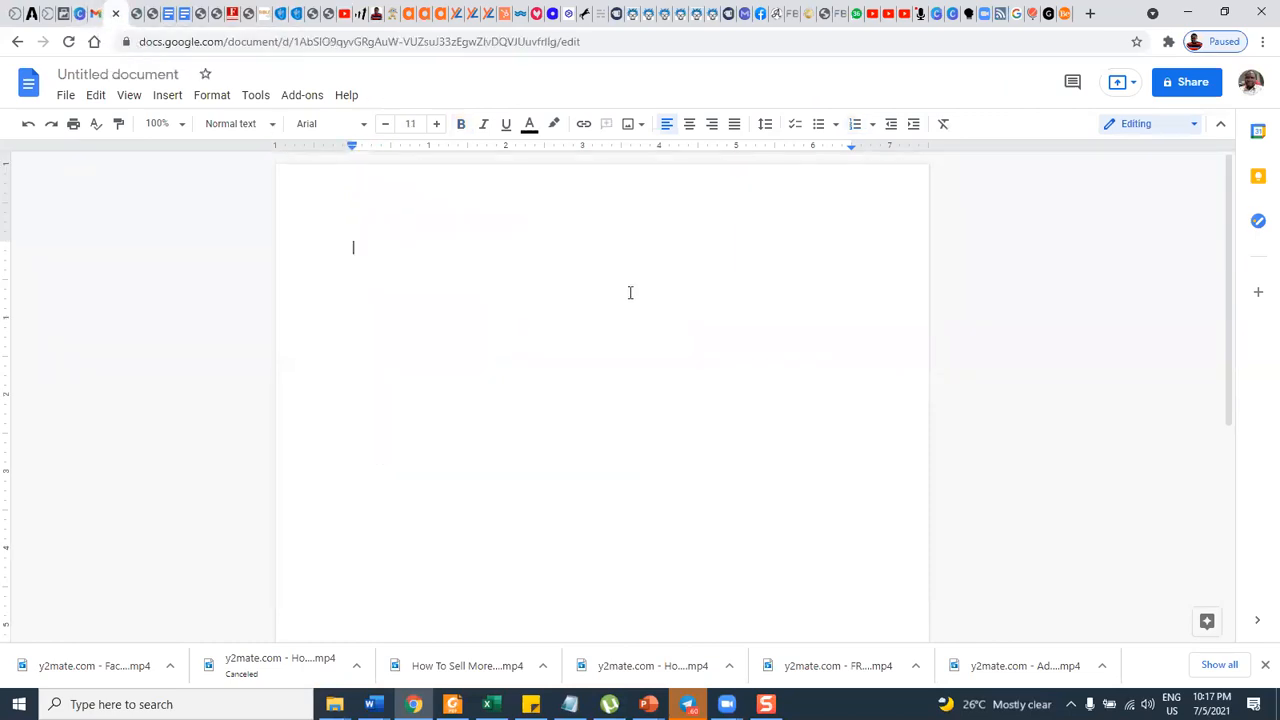
click(69, 14)
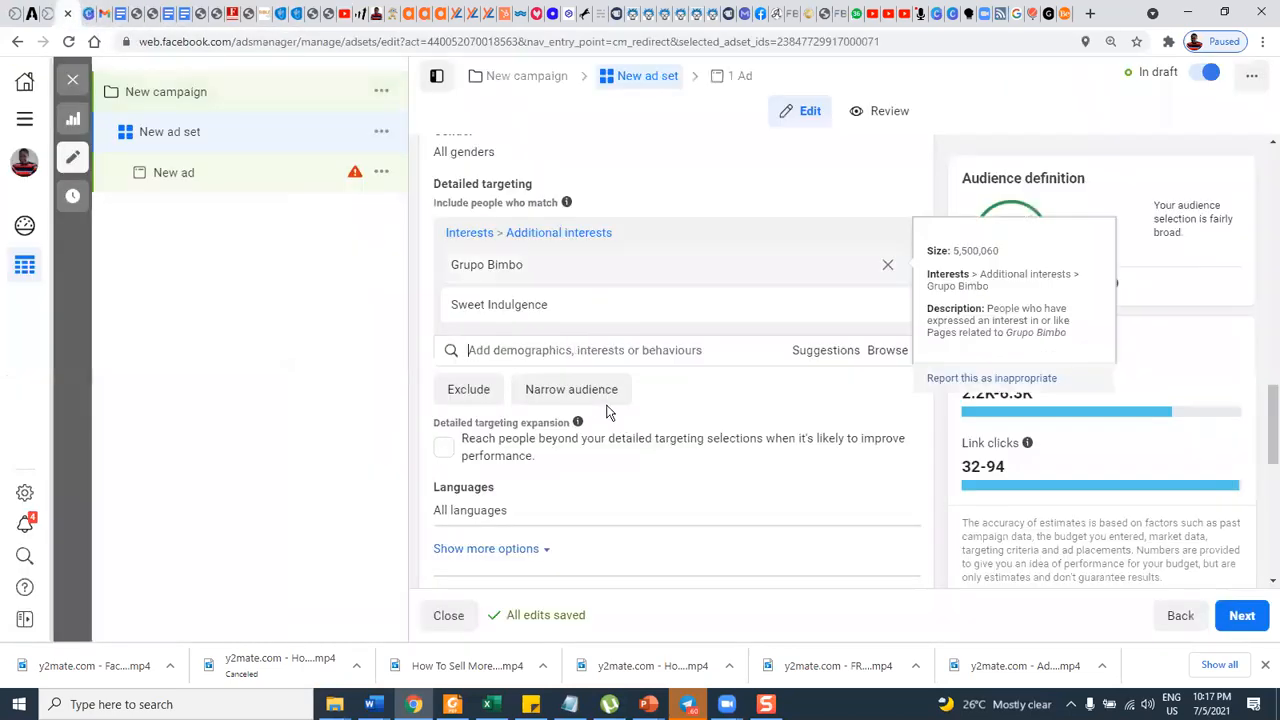
click(582, 352)
key(ctrl+v)
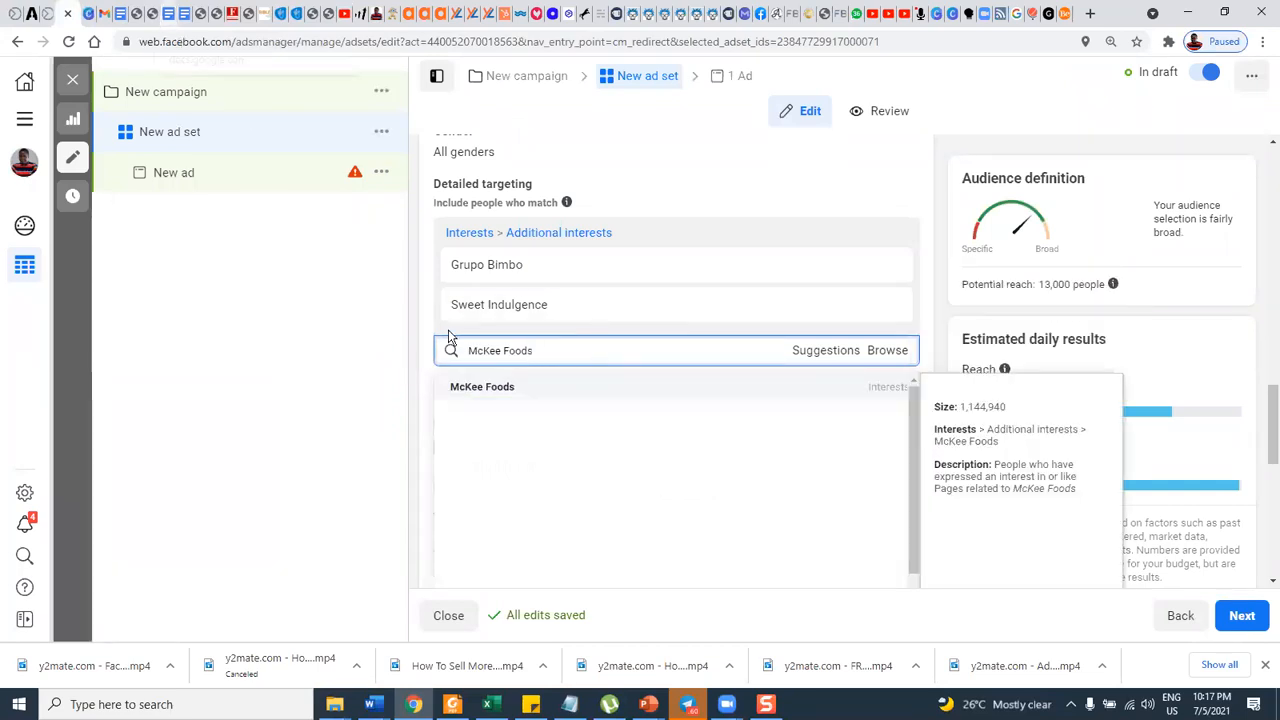
click(482, 386)
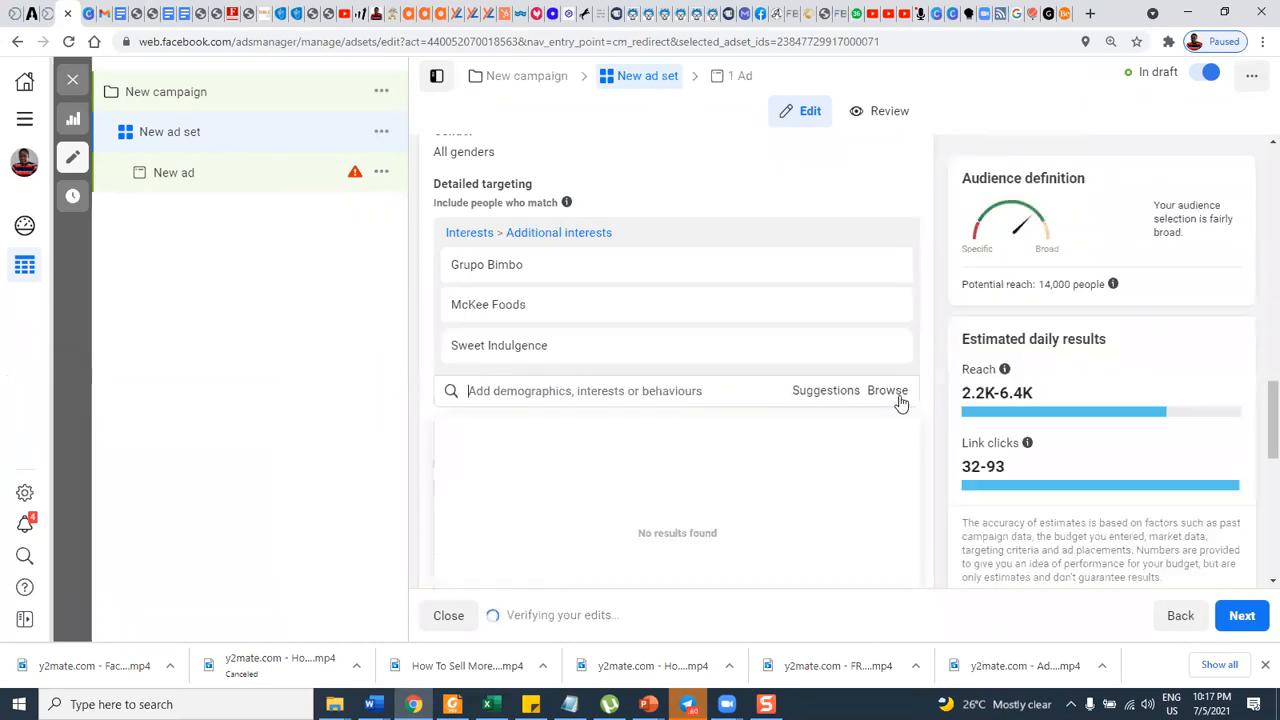
Show the suggested interests for the current targeting and add "Pepperidge Farm" from them.
click(826, 391)
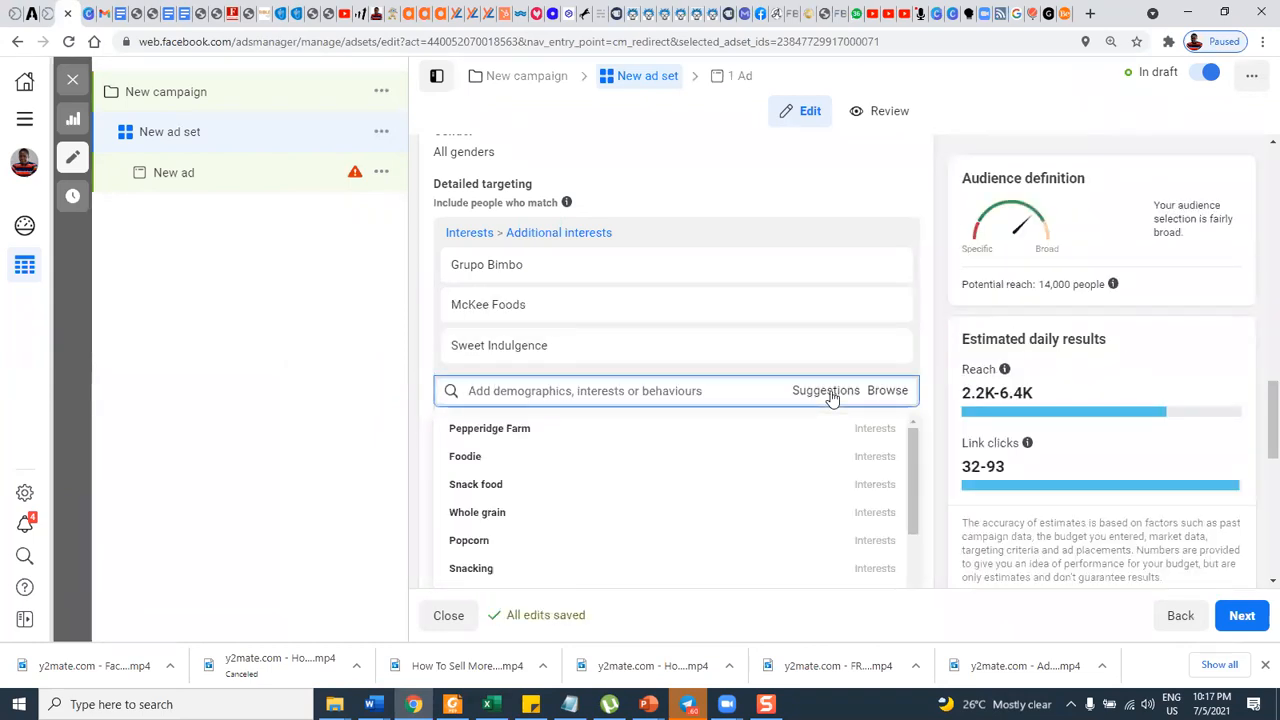
click(513, 428)
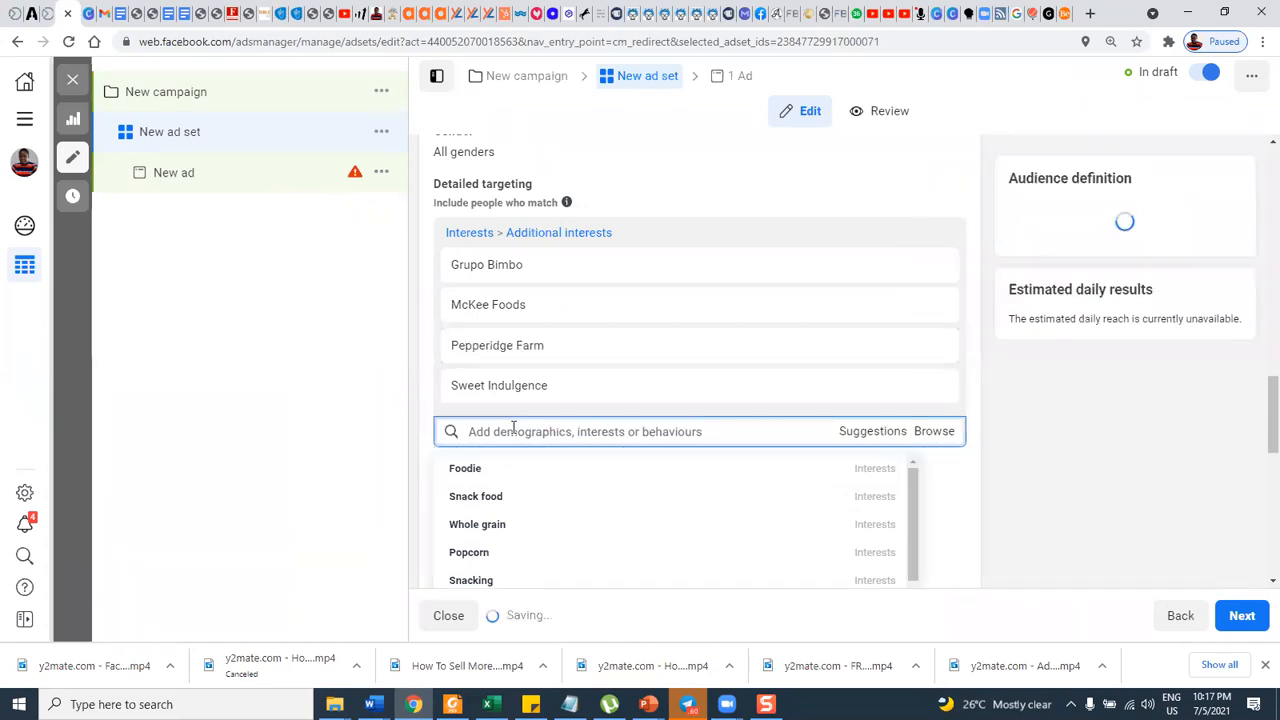
Copy the interest name "Pepperidge Farm" and search Google for it, replacing the "Top cake baking schools" query.
mouse_move(470, 350)
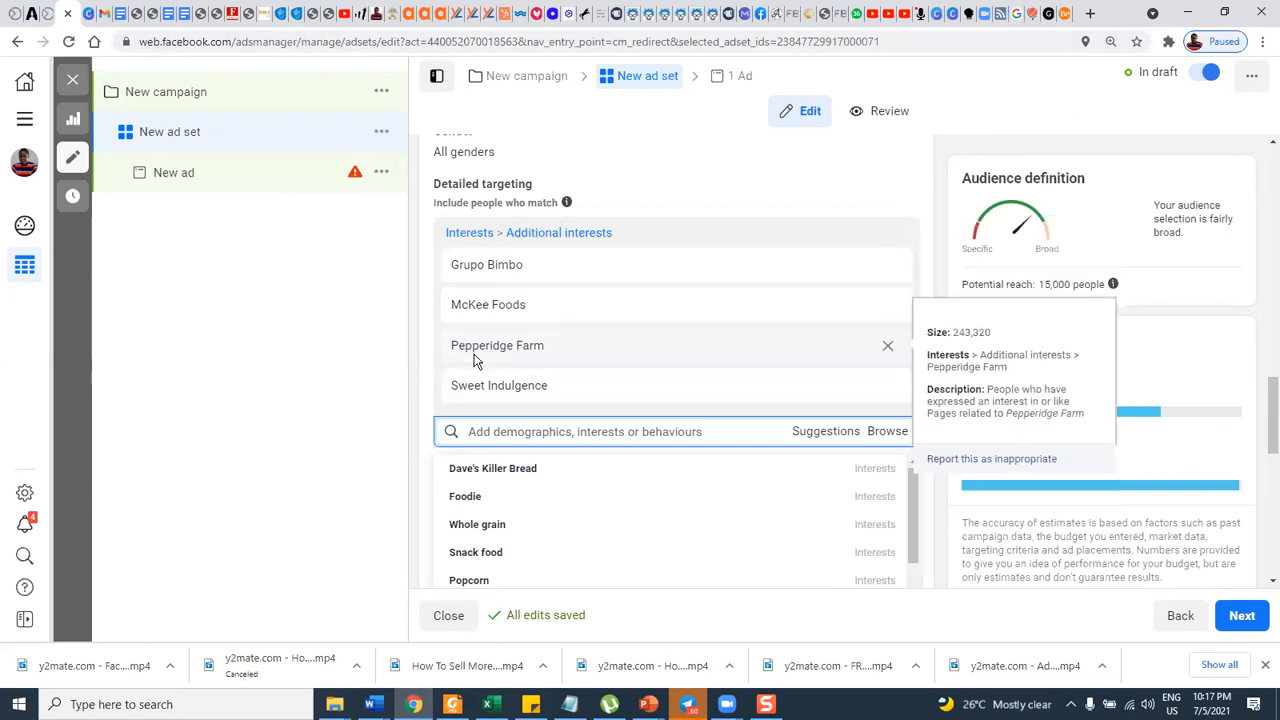
drag(448, 343, 560, 350)
key(ctrl+c)
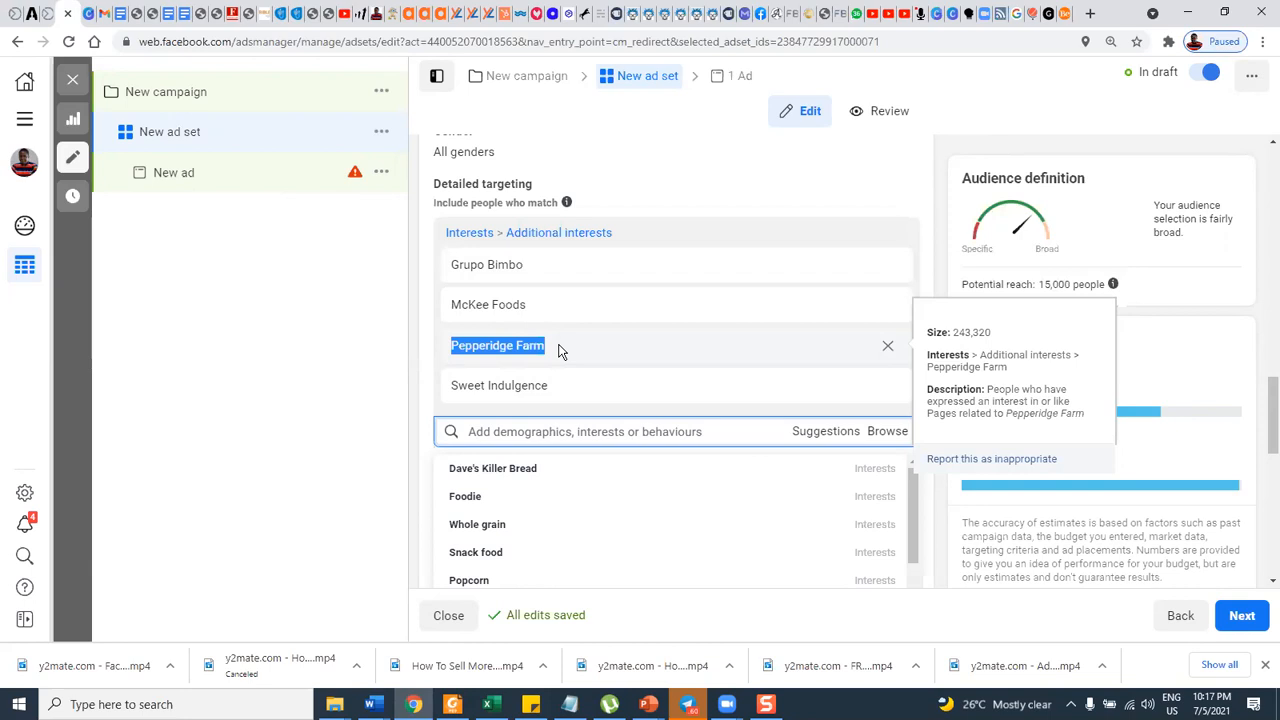
click(1000, 13)
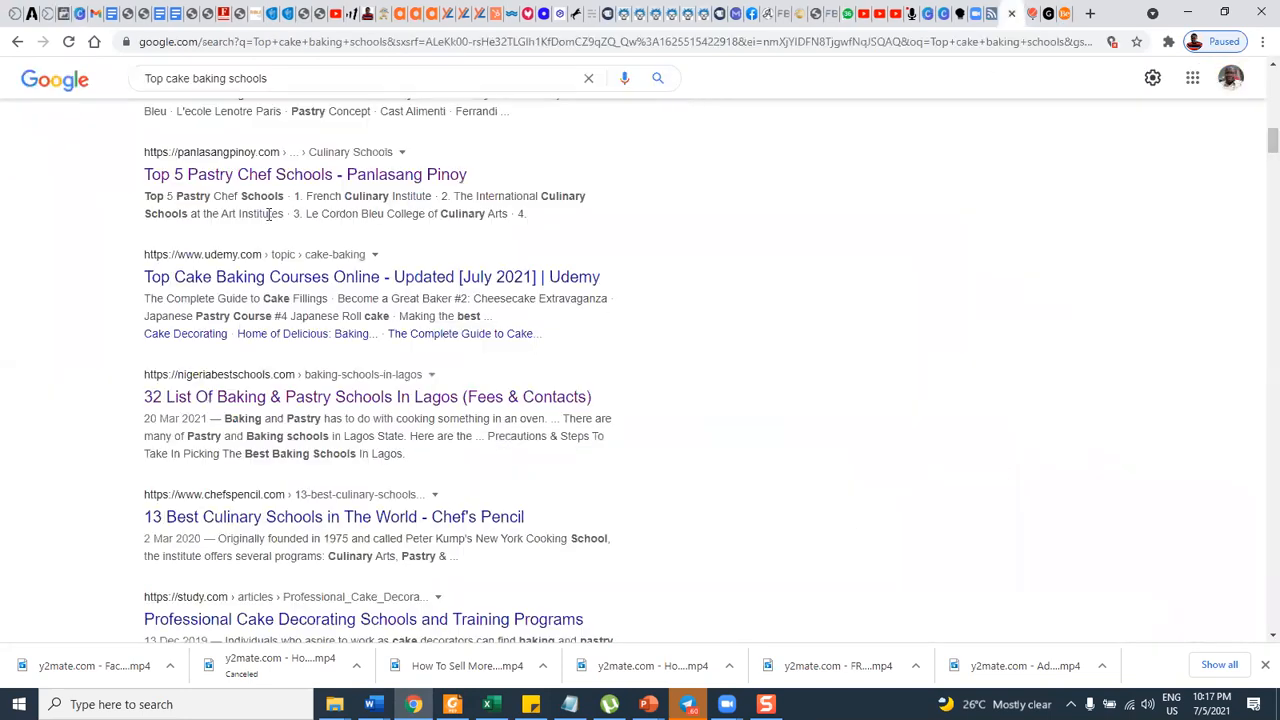
drag(280, 80, 104, 82)
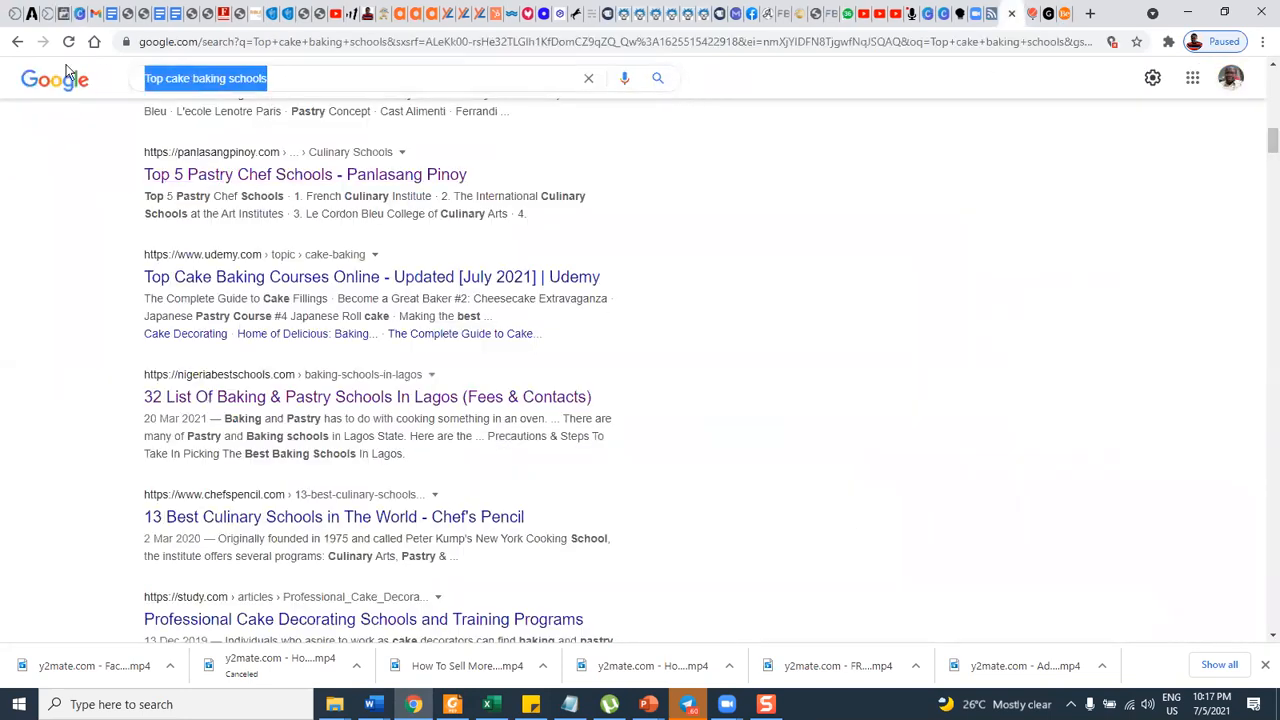
key(ctrl+v)
click(189, 108)
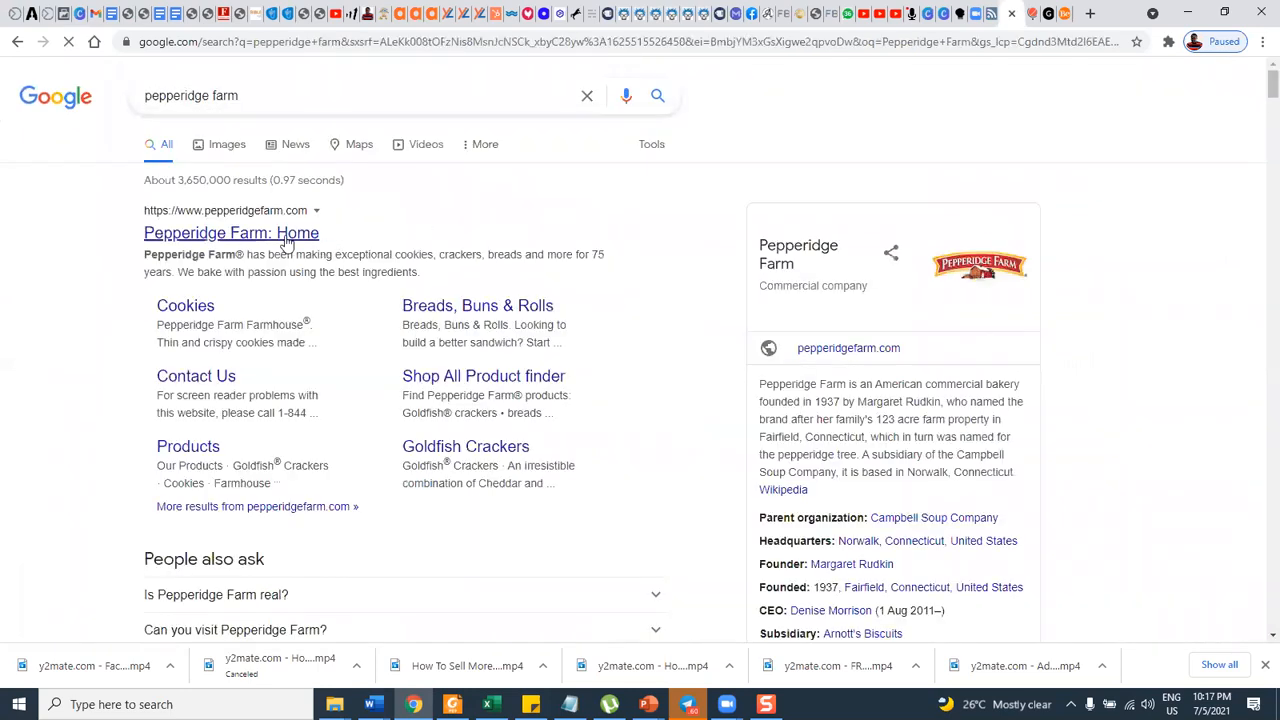
Open the official Pepperidge Farm website and examine its home page and product range to judge the brand's relevance to baking.
click(285, 236)
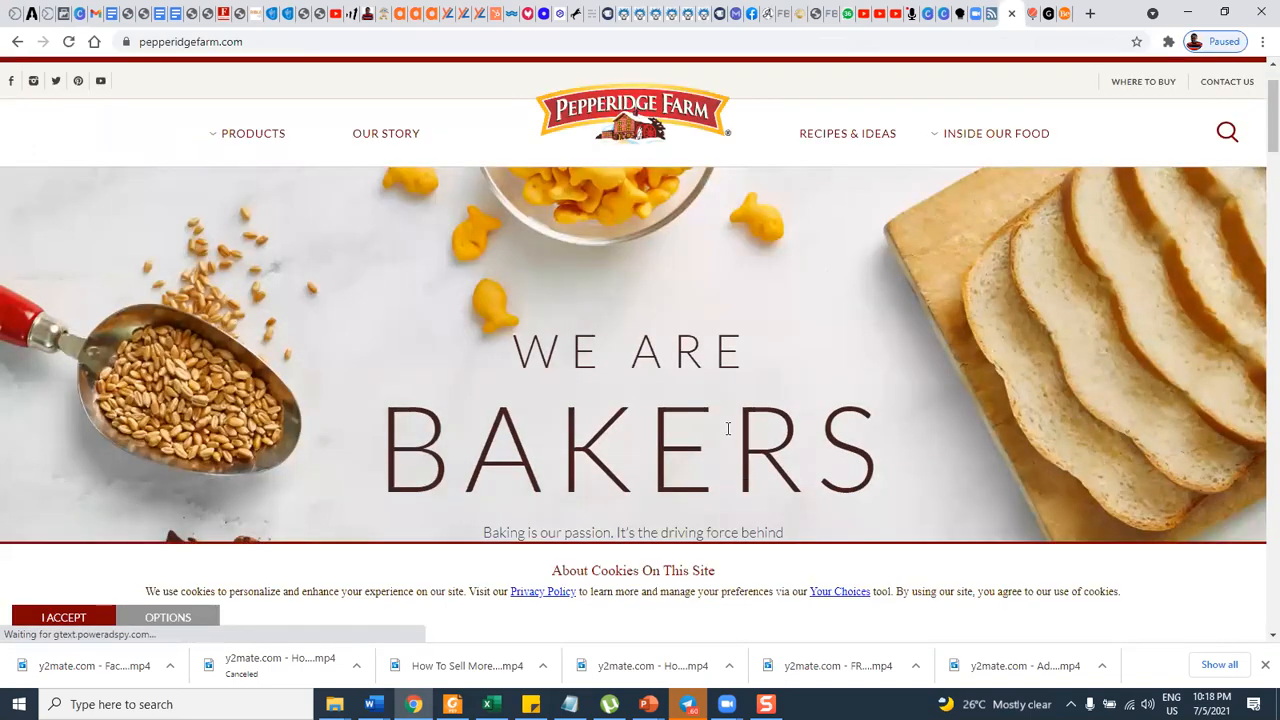
scroll(740, 450, down, 3)
scroll(725, 410, down, 2)
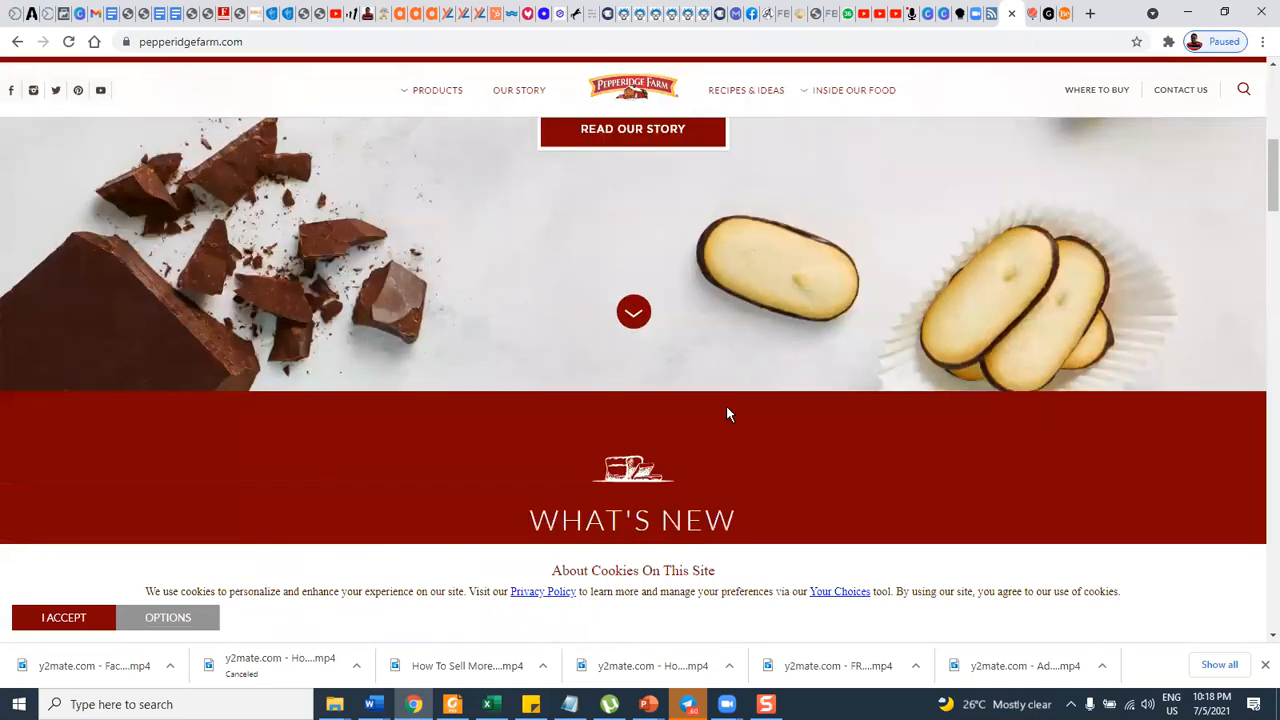
scroll(726, 410, down, 3)
scroll(729, 407, down, 2)
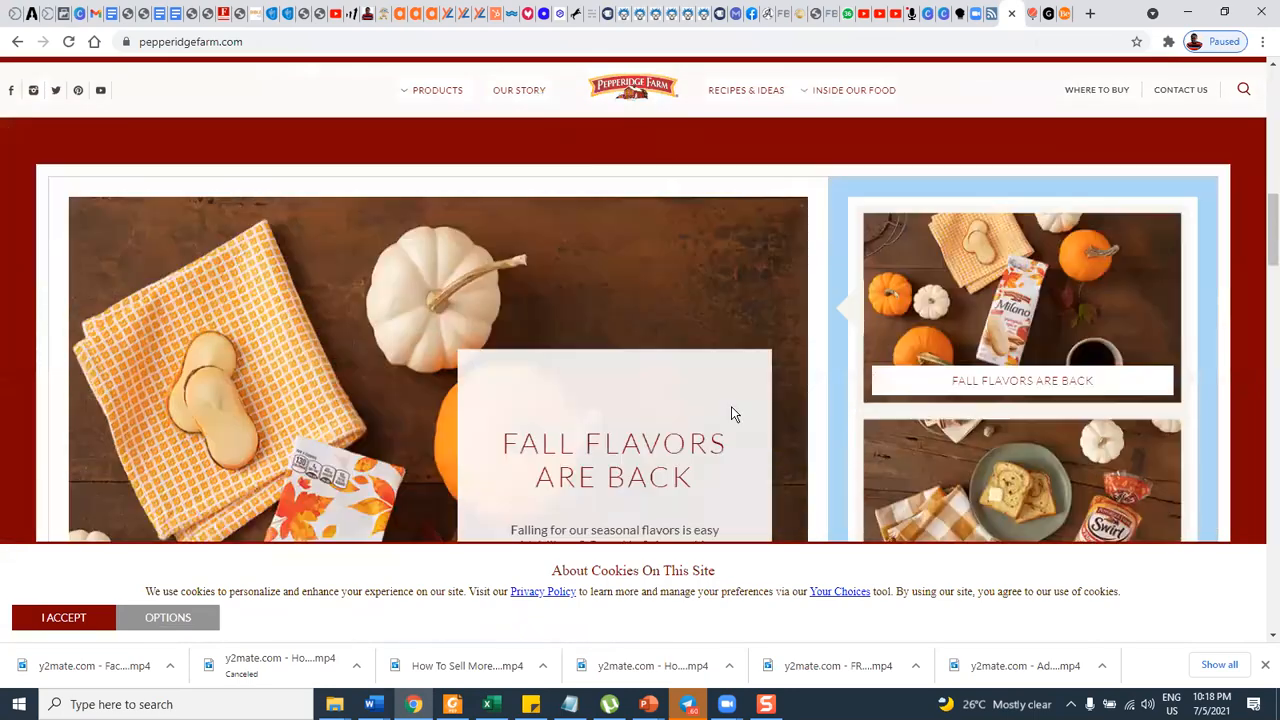
scroll(733, 400, down, 3)
scroll(917, 362, down, 6)
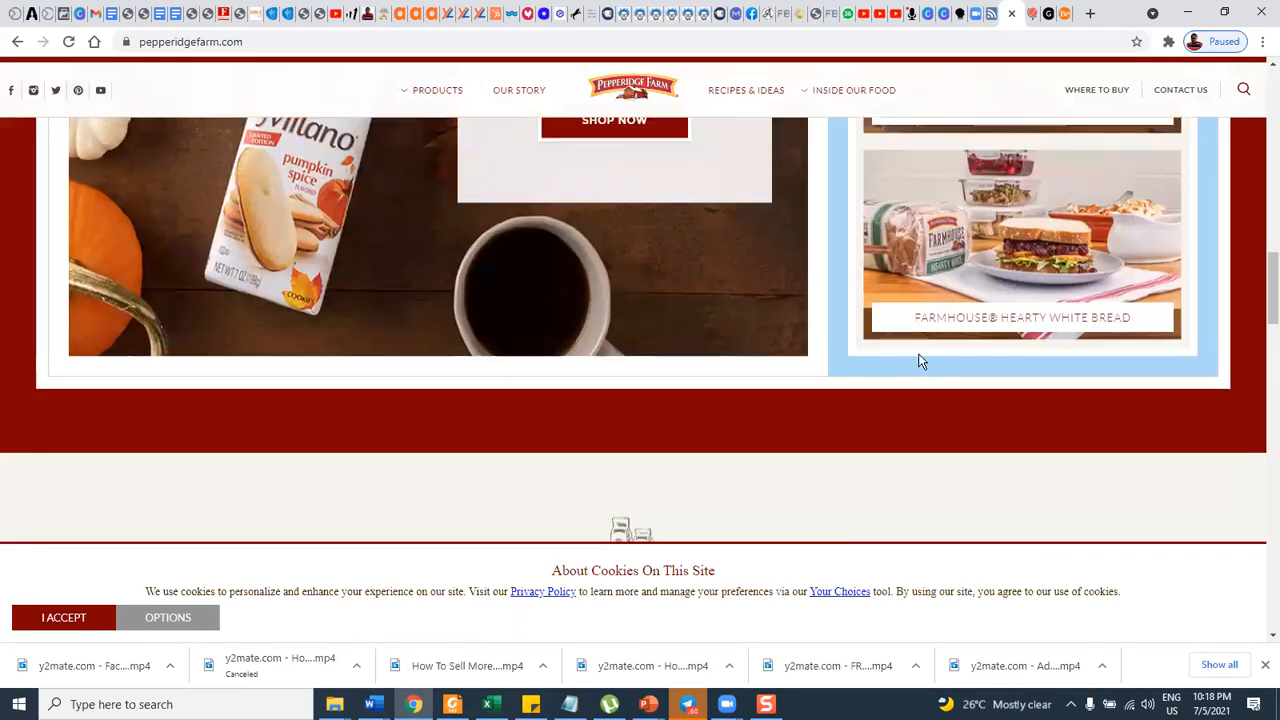
scroll(897, 332, down, 2)
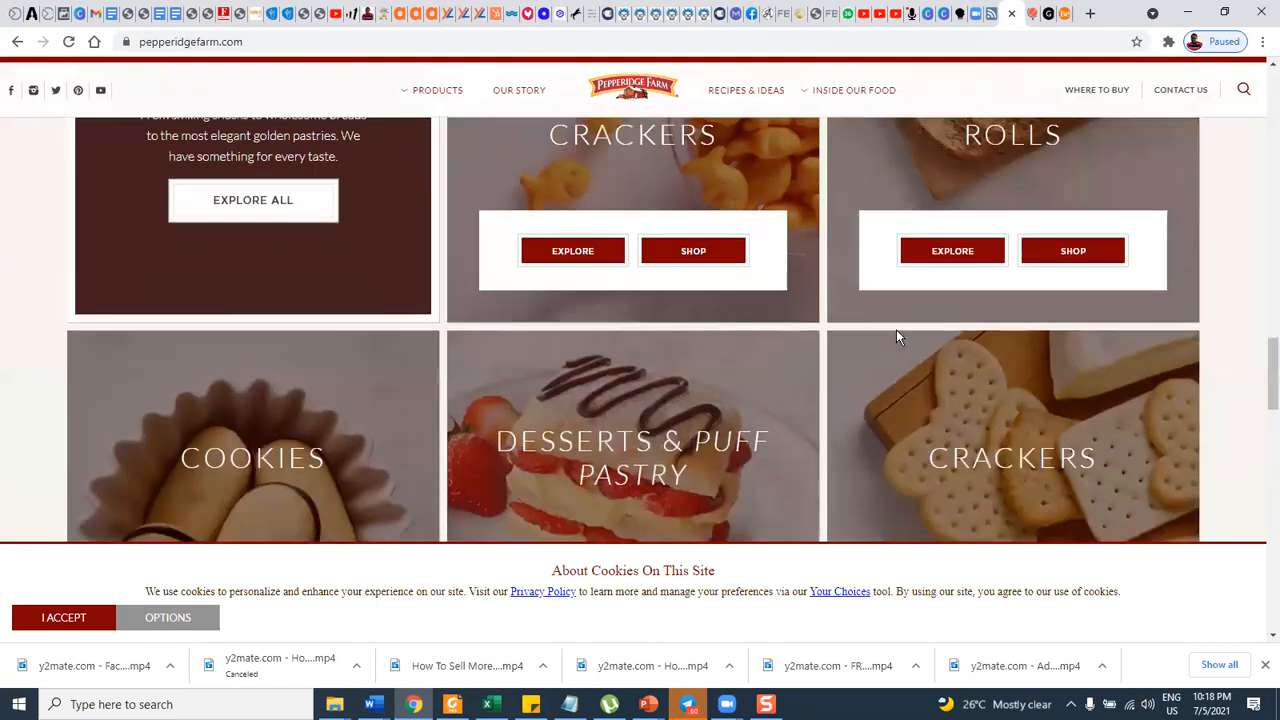
scroll(894, 332, down, 5)
scroll(893, 342, down, 8)
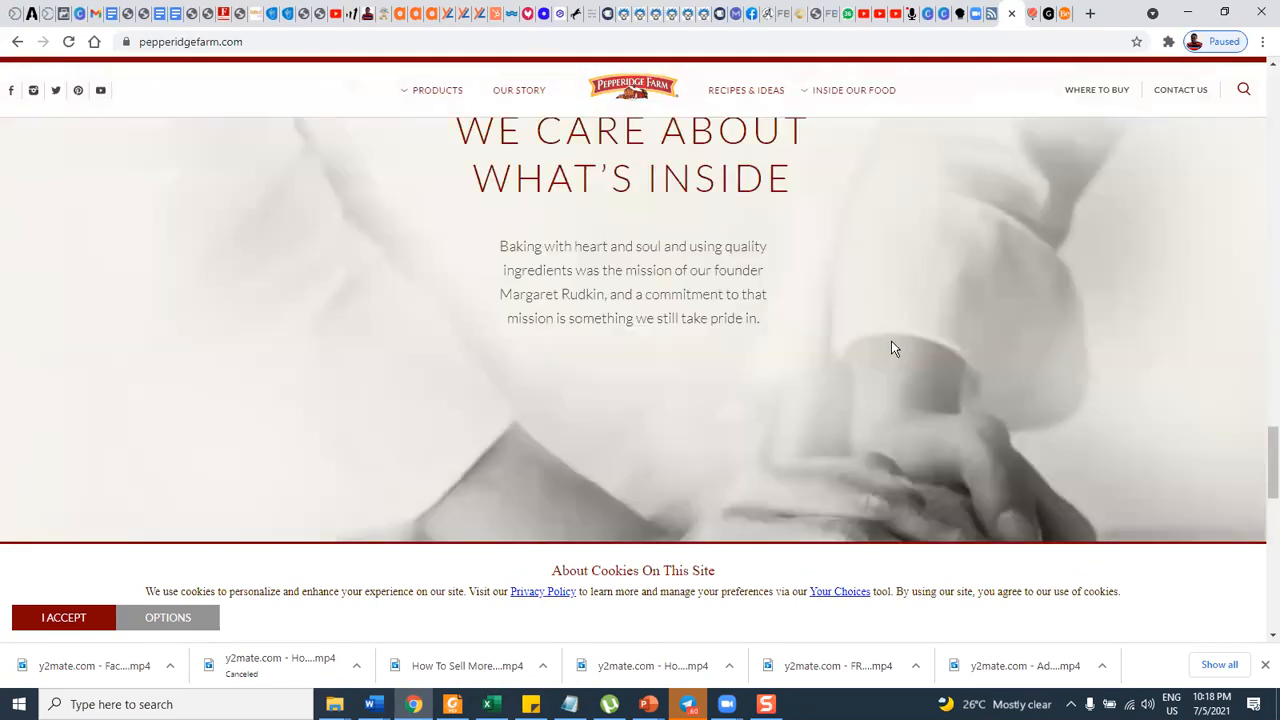
scroll(890, 340, down, 5)
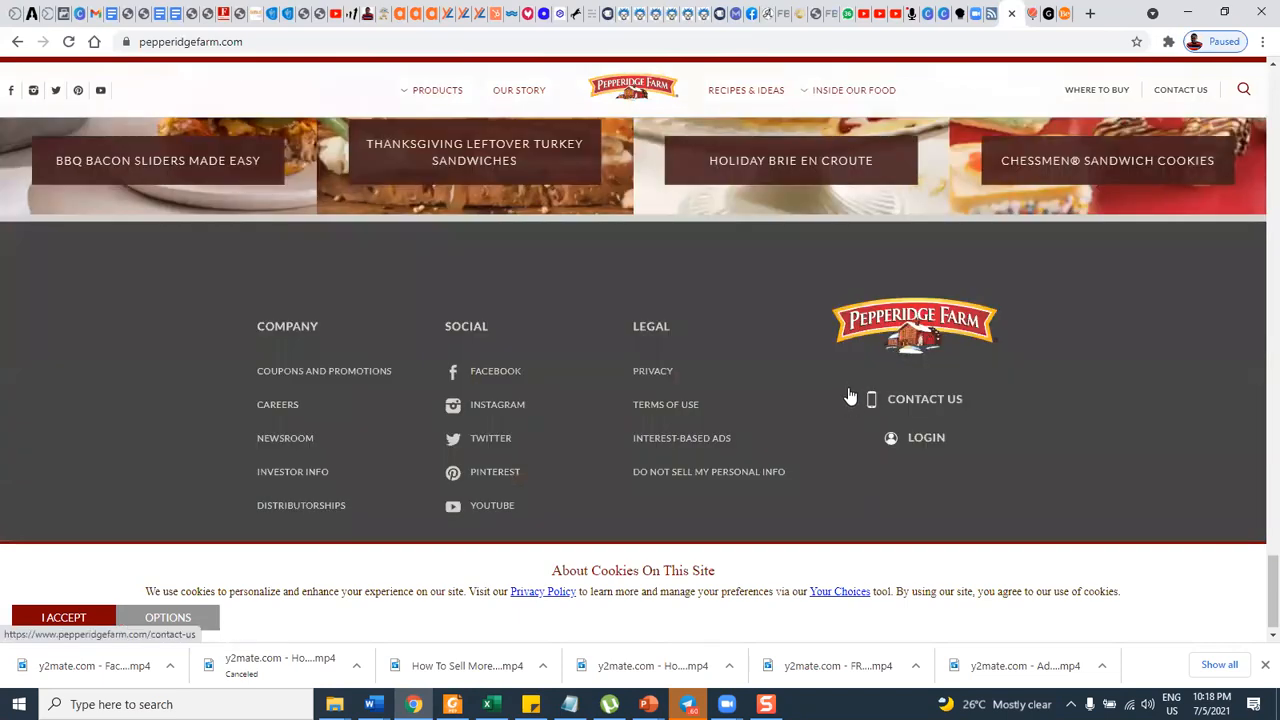
scroll(850, 396, up, 10)
scroll(848, 398, up, 15)
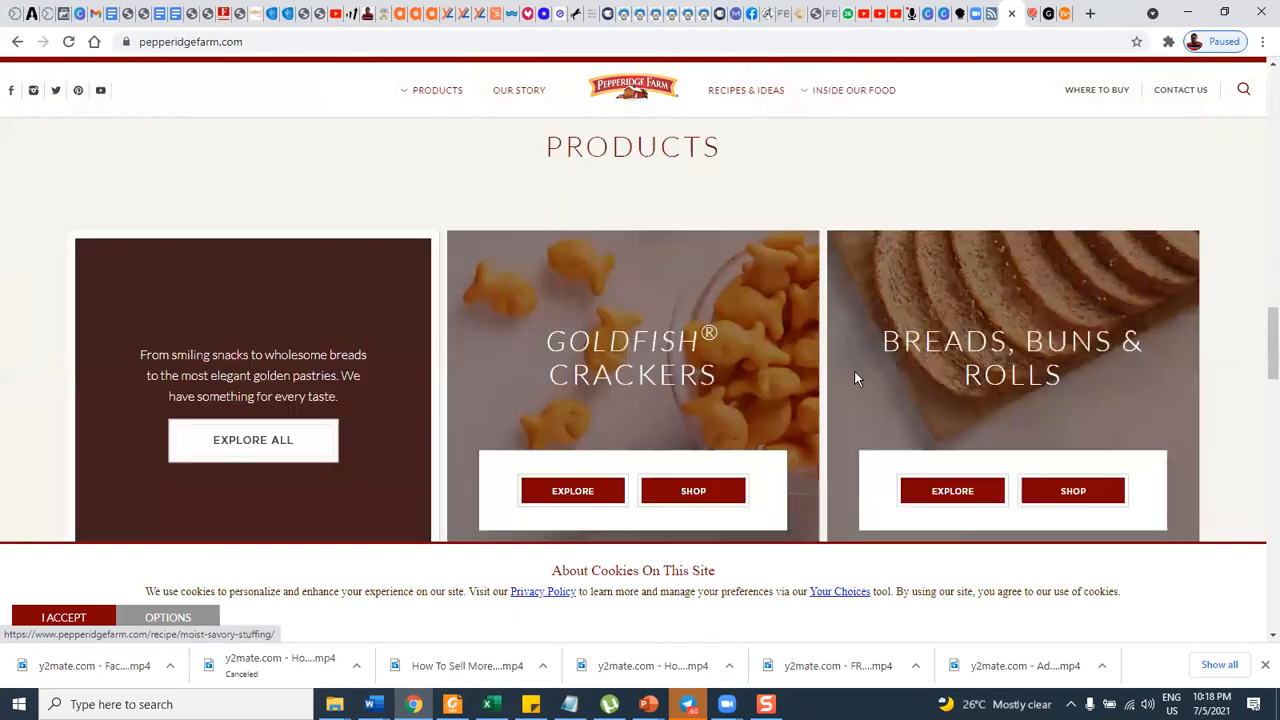
scroll(786, 349, up, 2)
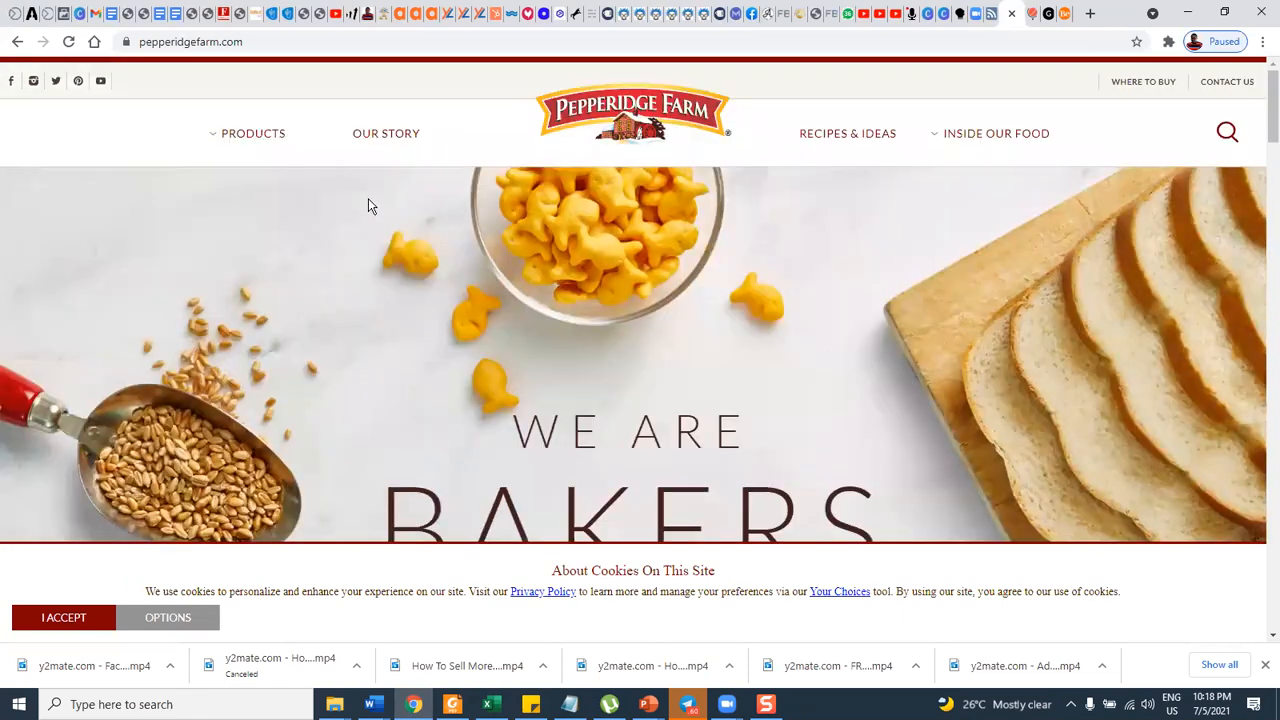
scroll(378, 194, down, 2)
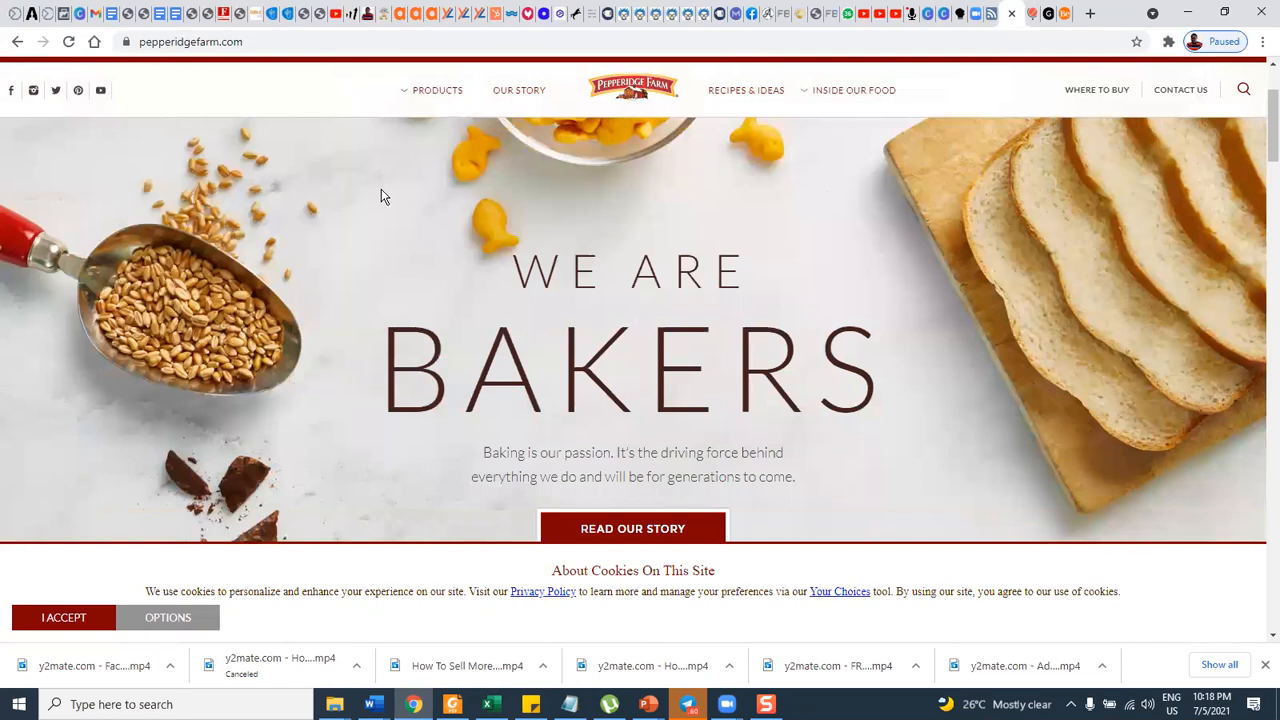
Copy "Yamazaki Baking" from the interest document and search for it in the ad set's detailed targeting.
click(62, 15)
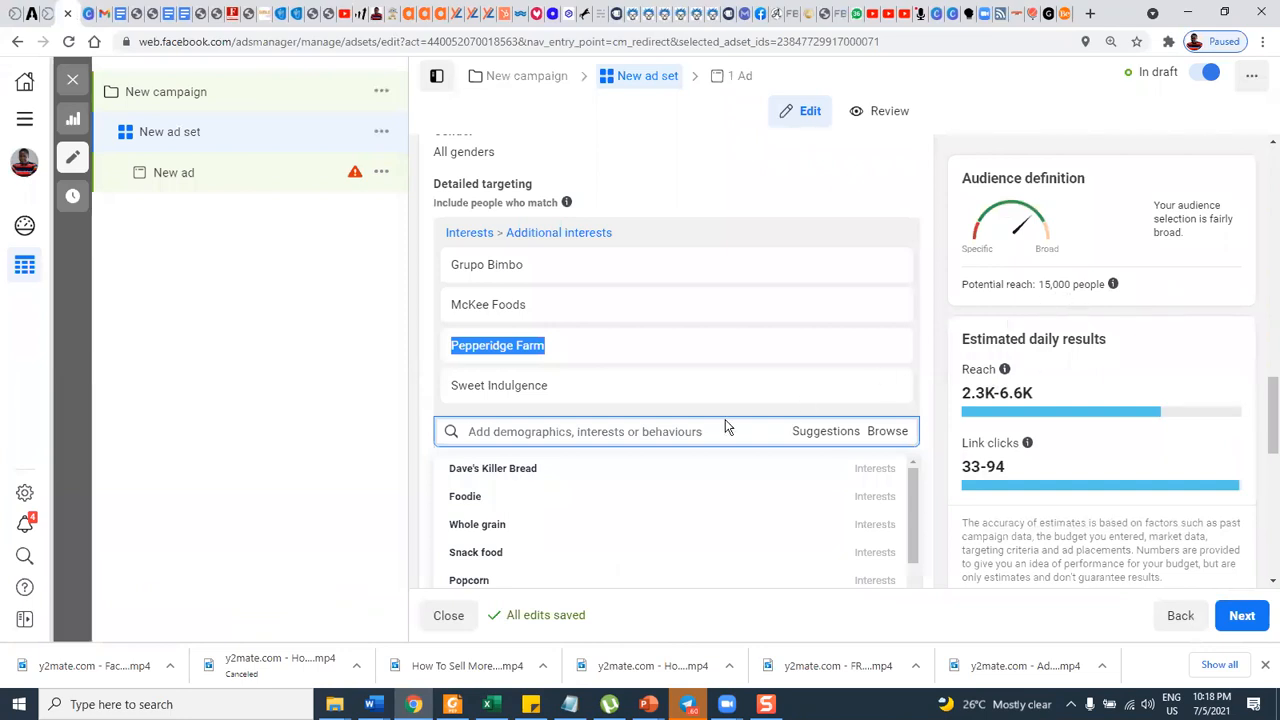
click(700, 431)
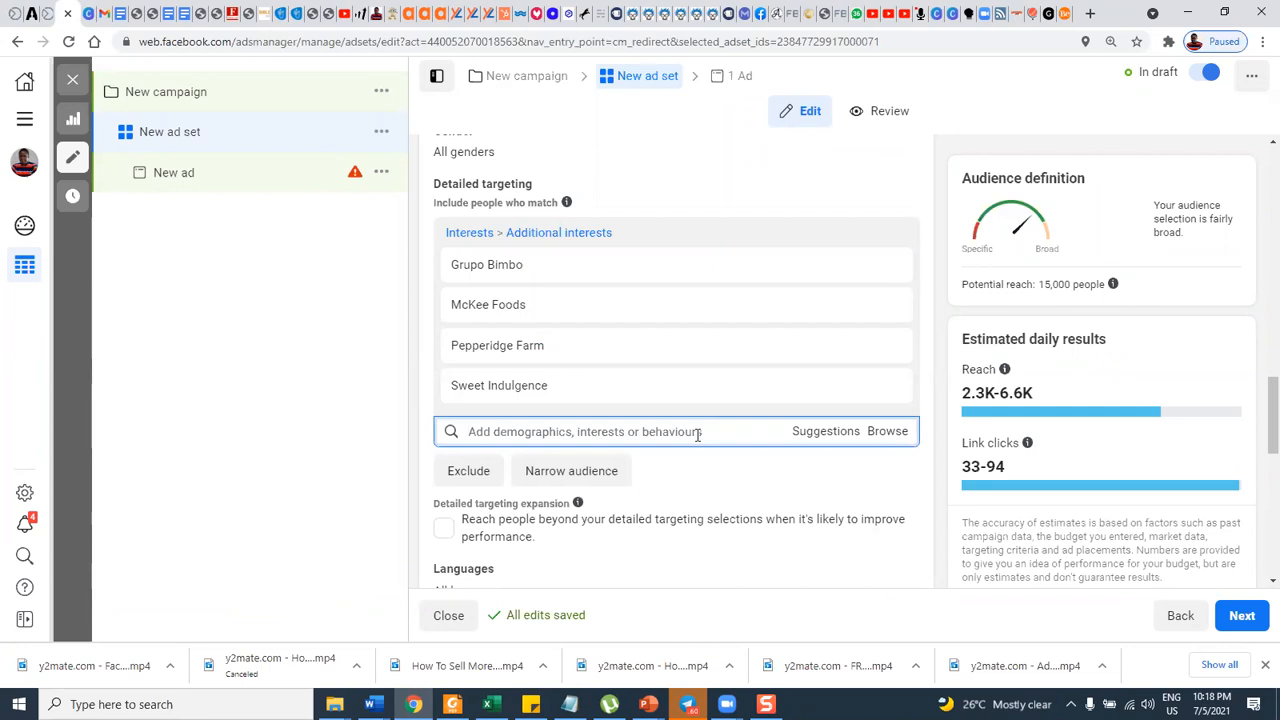
click(152, 14)
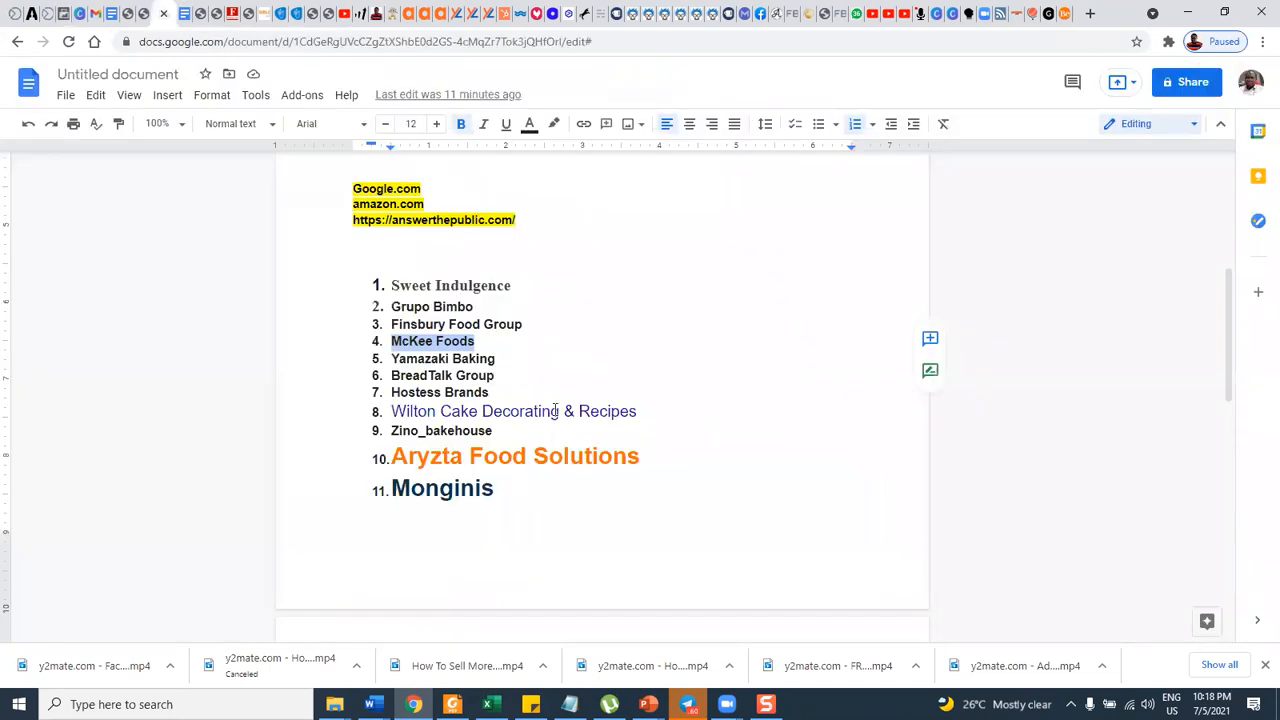
drag(393, 366, 503, 358)
key(ctrl+c)
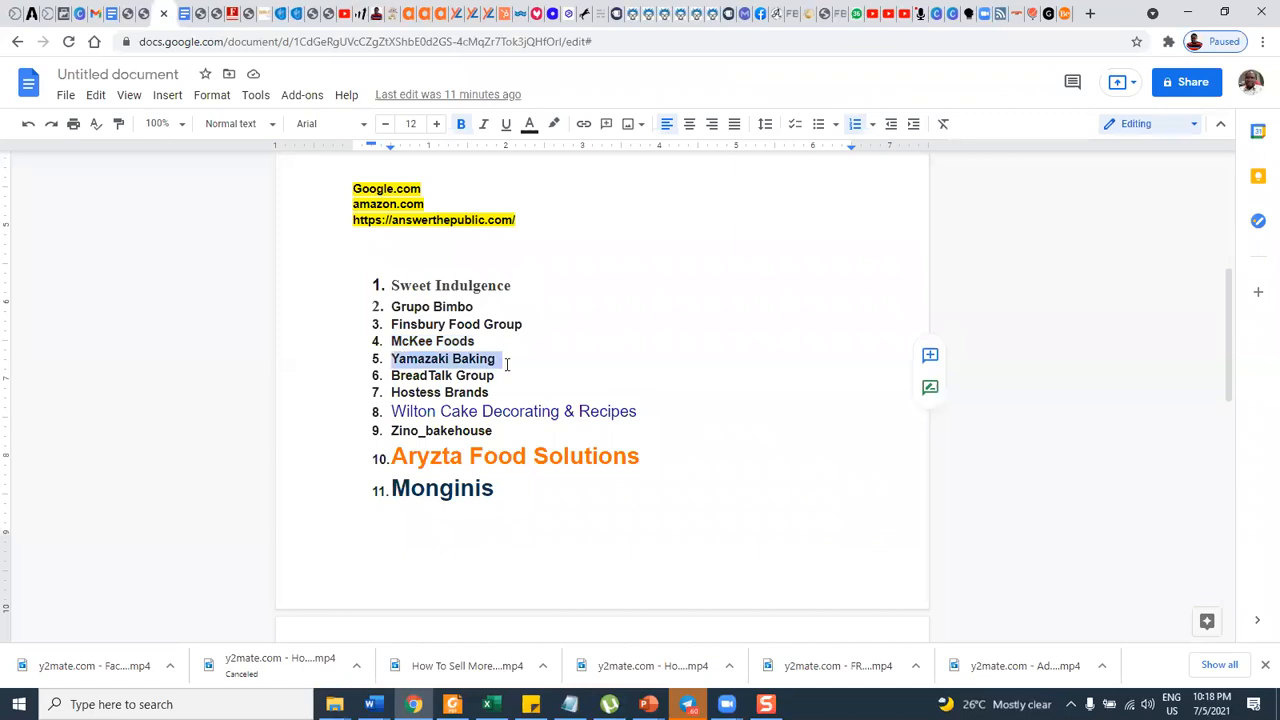
click(70, 14)
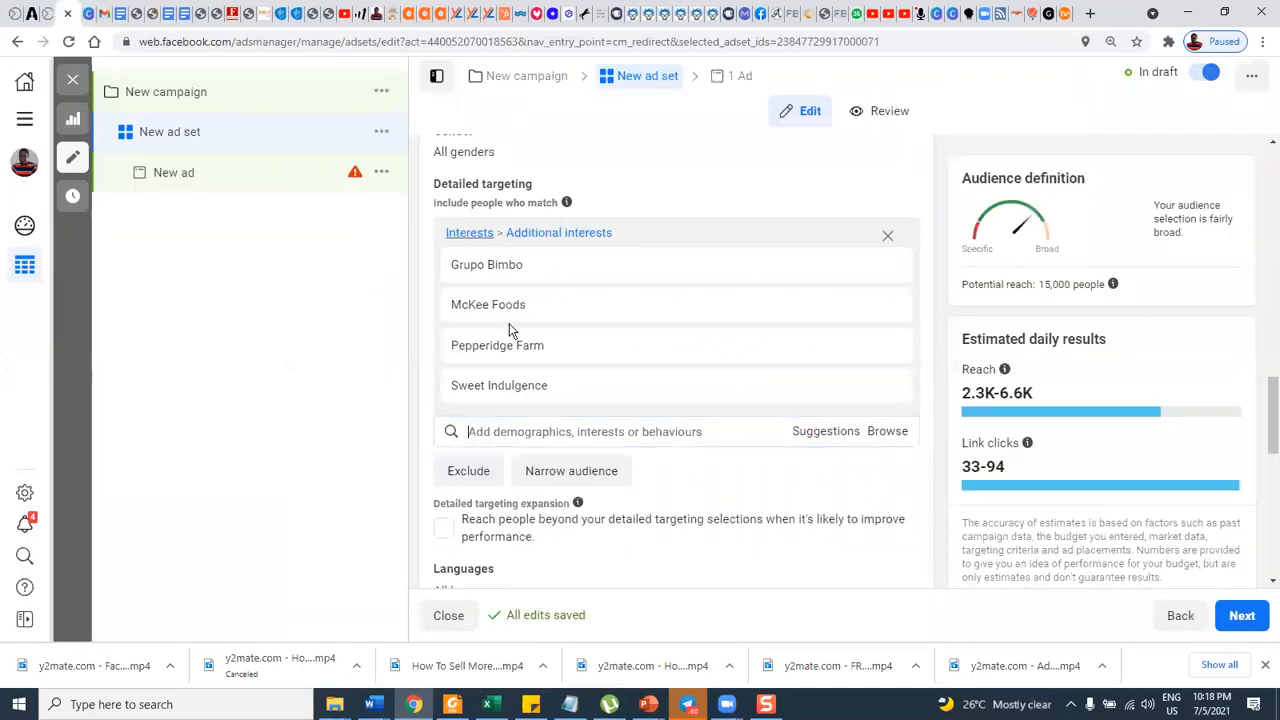
click(577, 432)
key(ctrl+v)
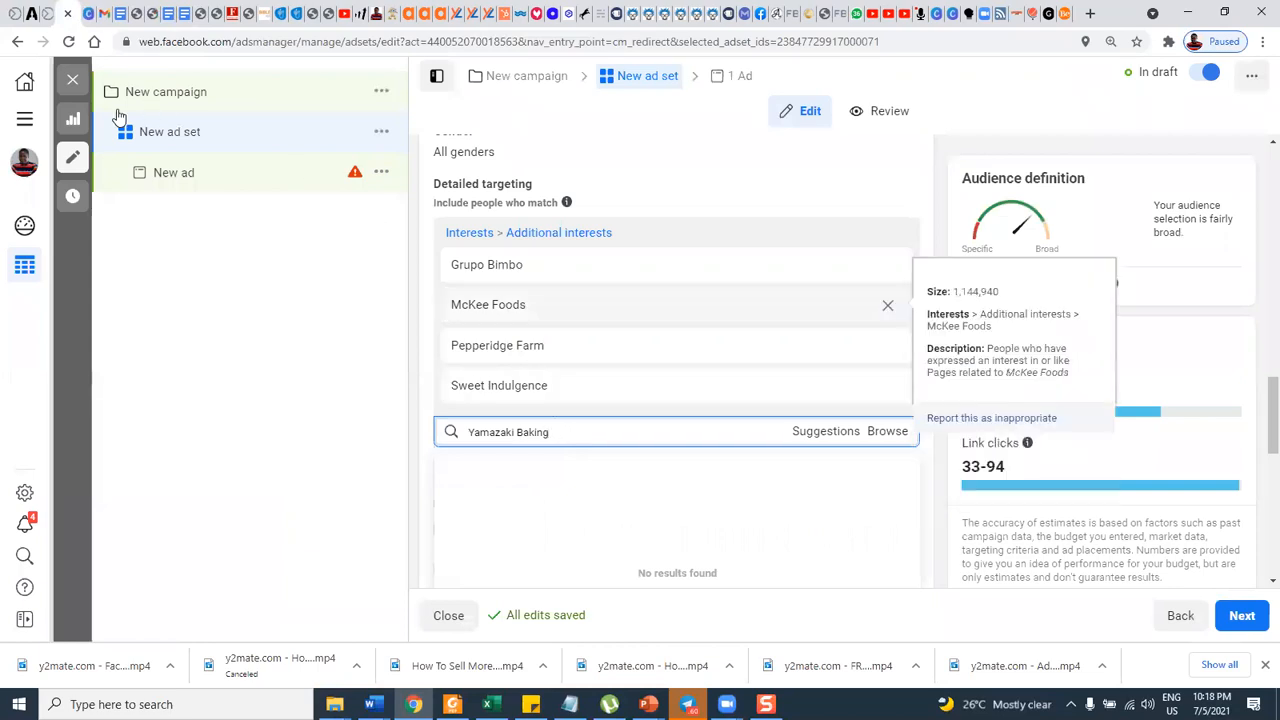
Copy "BreadTalk Group" from the interest document and search for it in the ad set's detailed targeting.
click(172, 14)
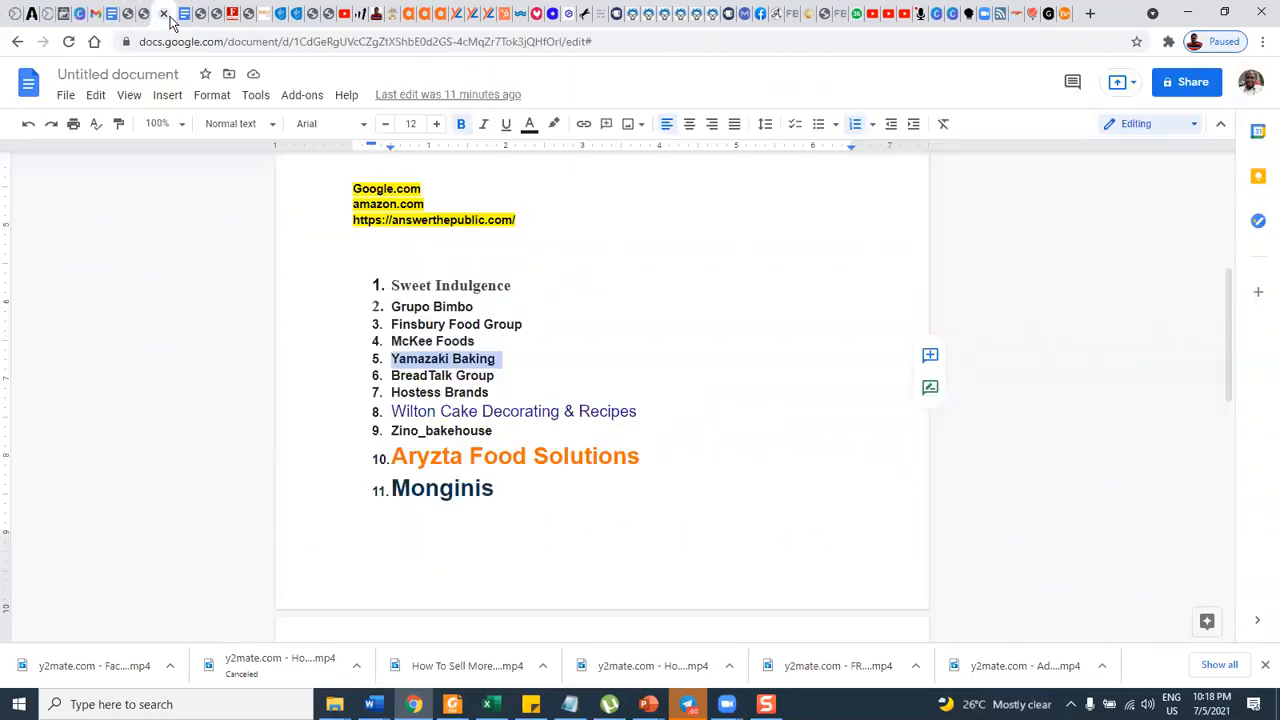
drag(393, 376, 494, 377)
key(ctrl+c)
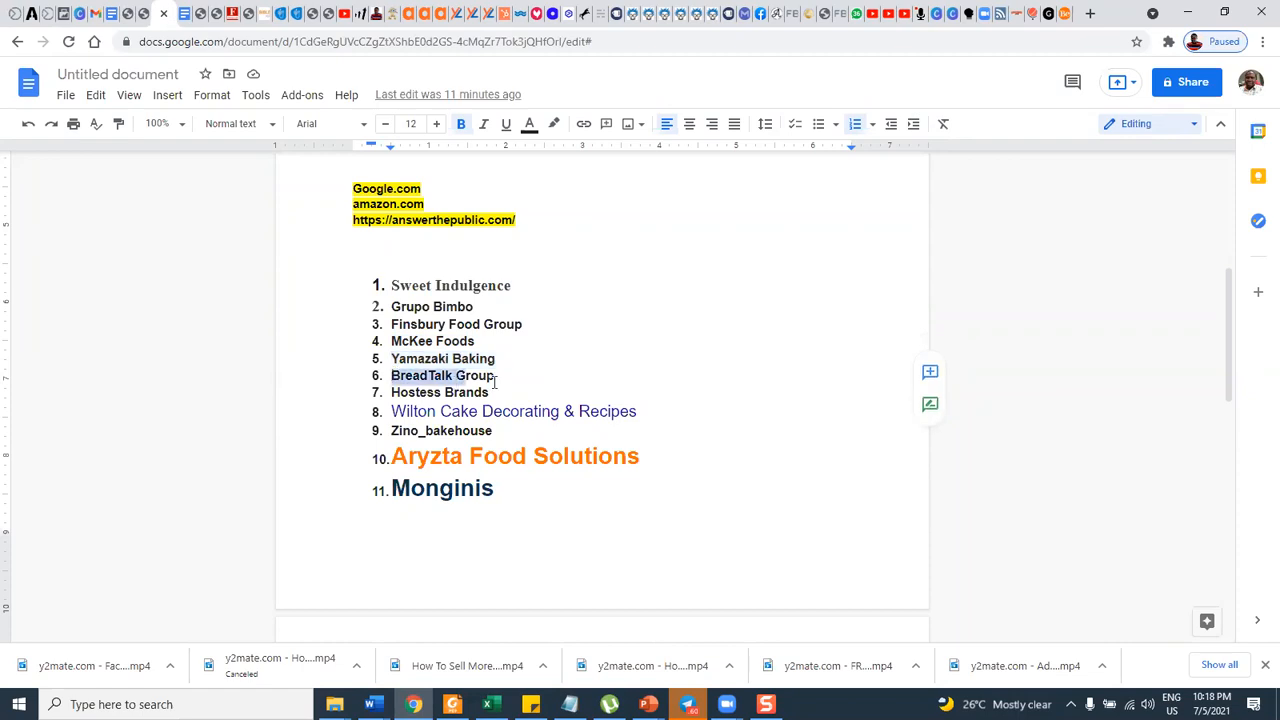
click(64, 14)
drag(561, 432, 437, 418)
key(ctrl+v)
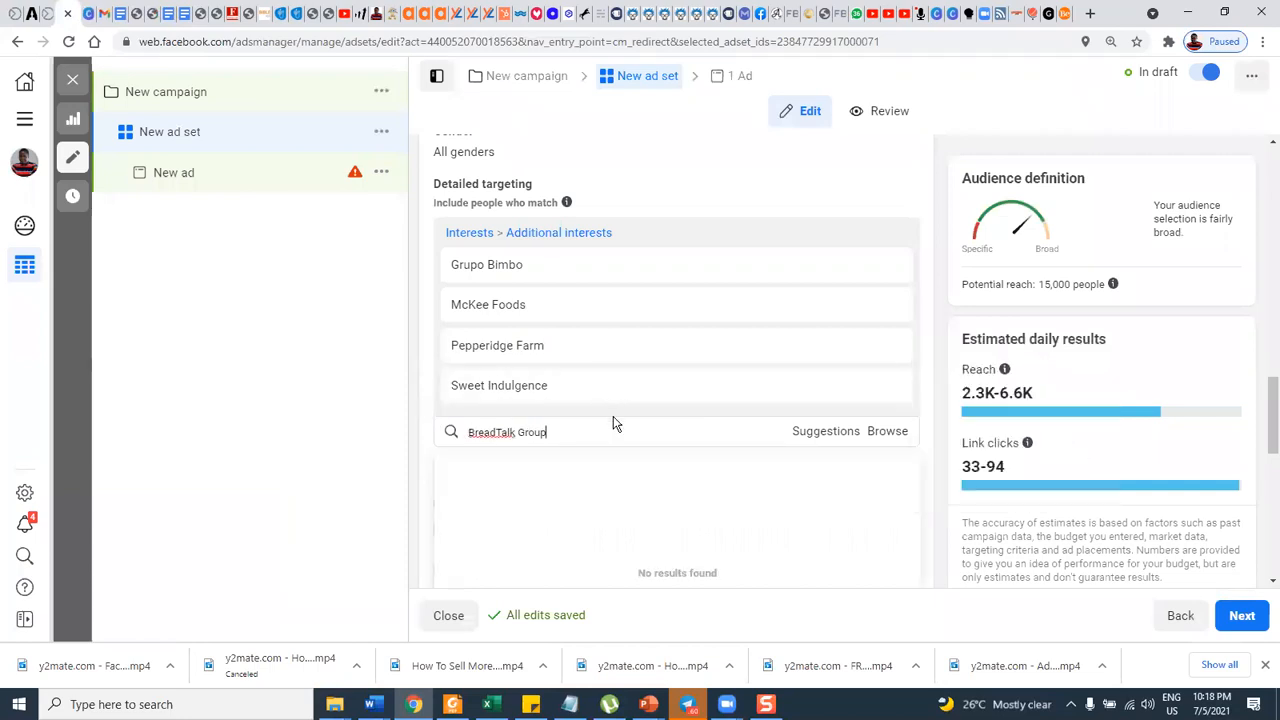
Copy "Hostess Brands" from the interest document and look it up in detailed targeting in place of the previous query.
click(167, 15)
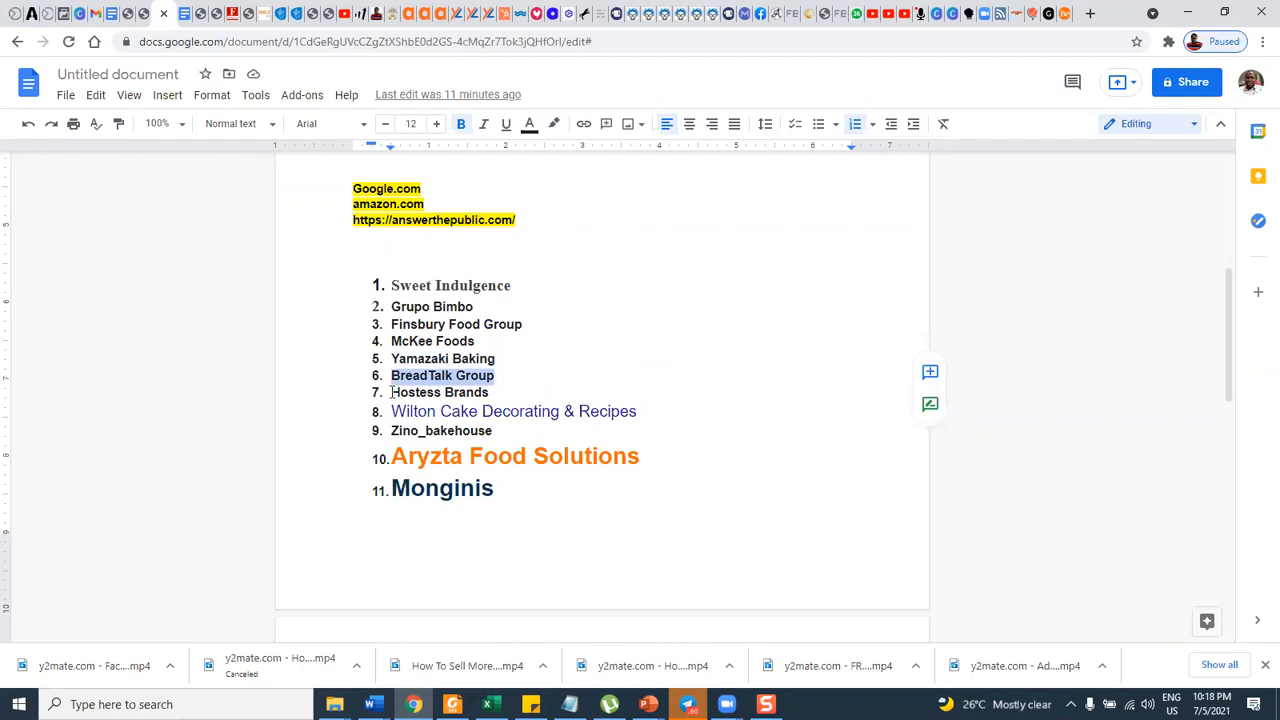
drag(391, 392, 492, 393)
key(ctrl+c)
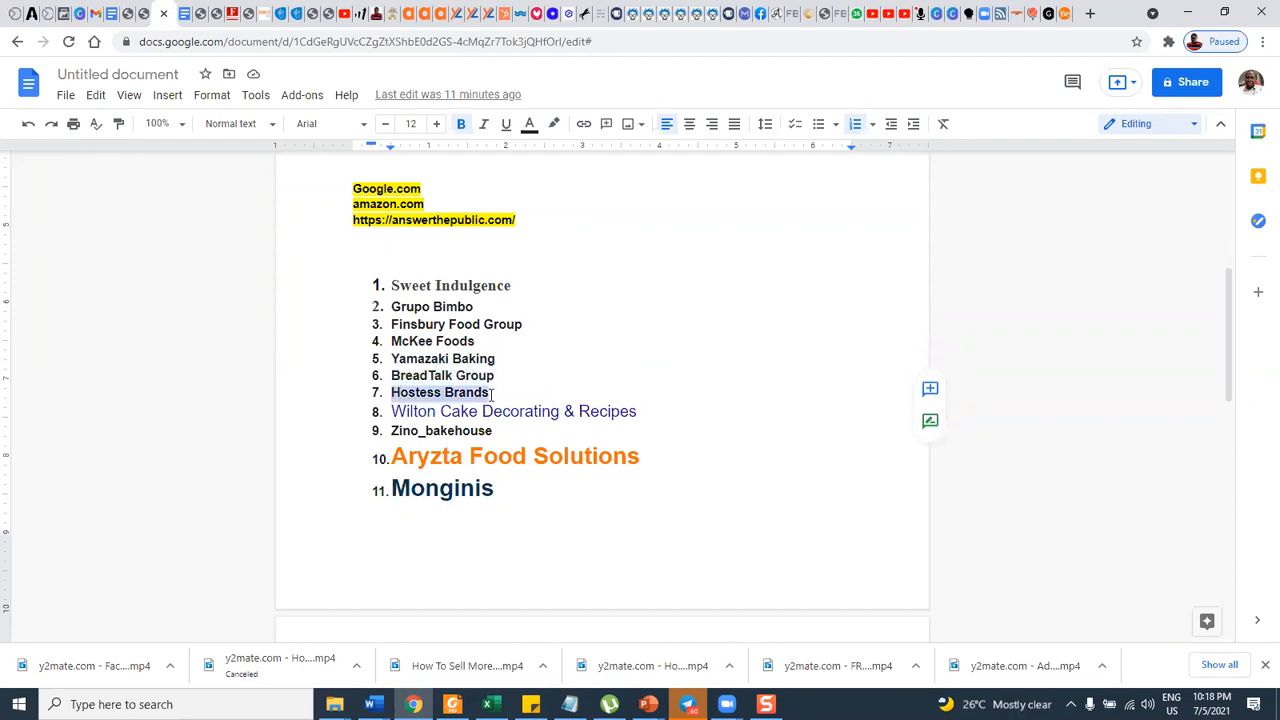
click(64, 13)
key(ctrl+a)
key(BackSpace)
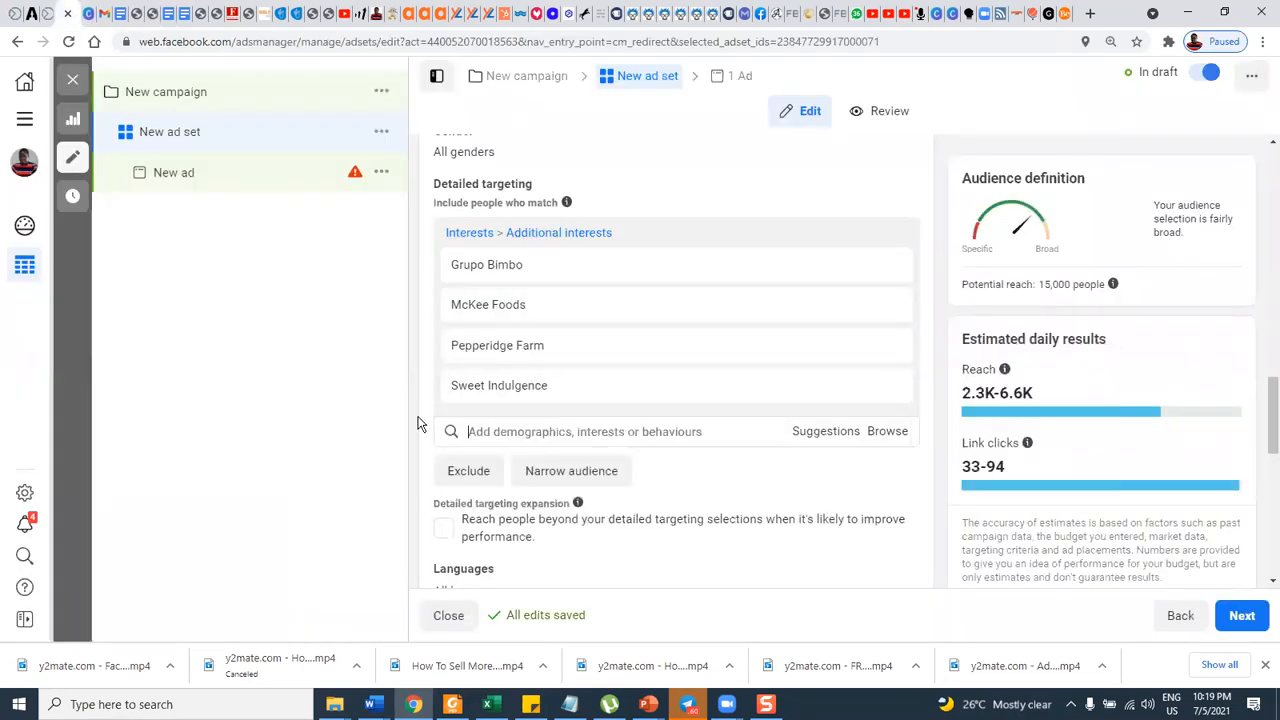
key(ctrl+v)
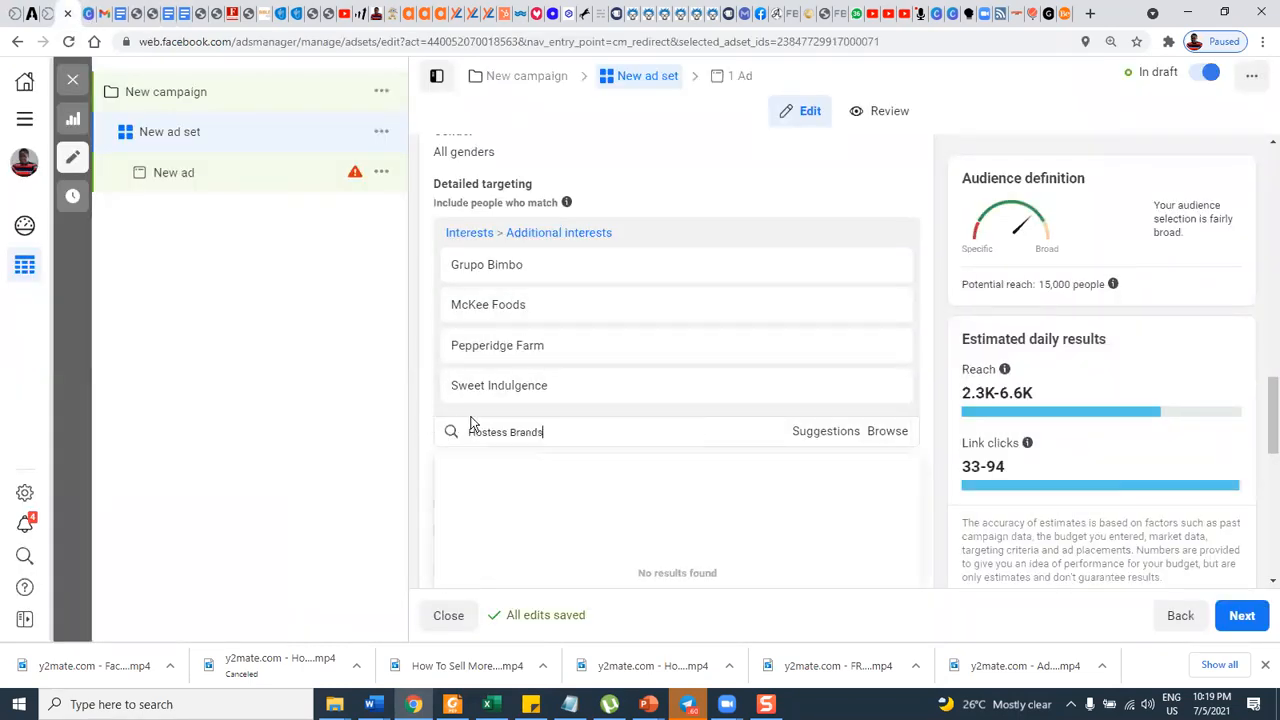
Copy "Wilton Cake Decorating & Recipes" from the interest document and search detailed targeting for it.
click(183, 14)
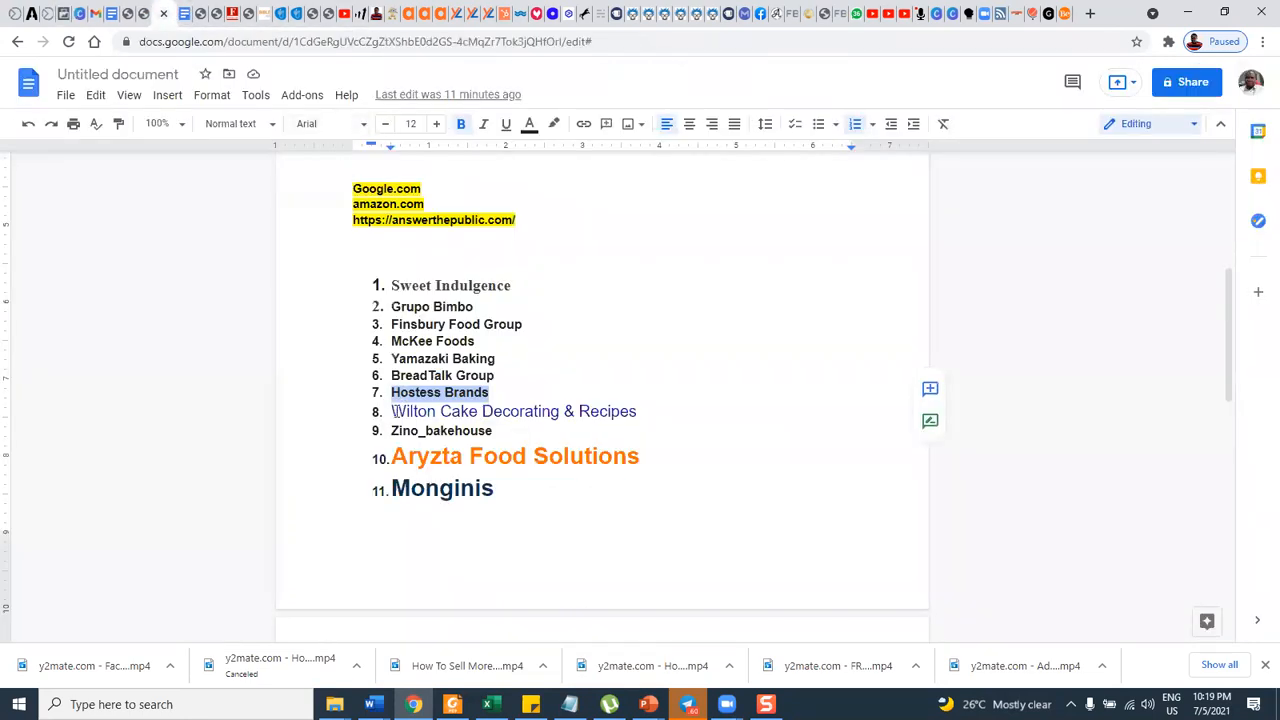
drag(391, 411, 637, 413)
key(ctrl+c)
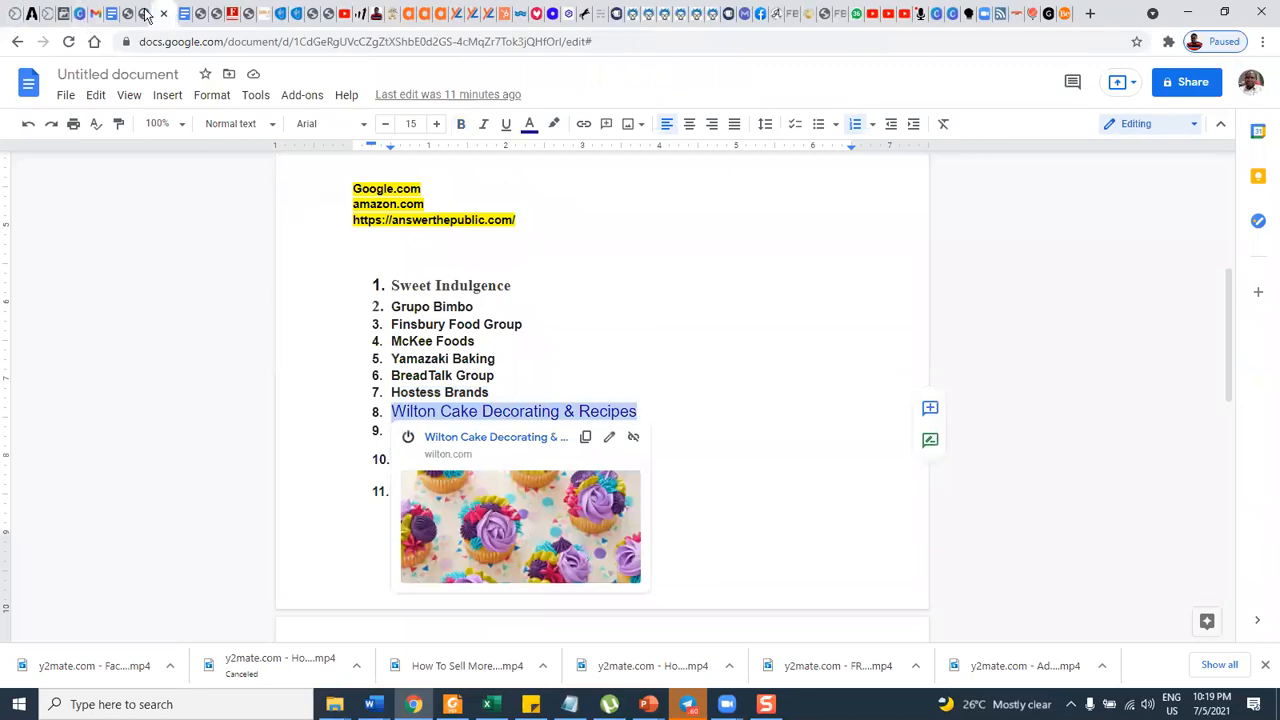
click(63, 14)
drag(553, 430, 453, 418)
key(ctrl+v)
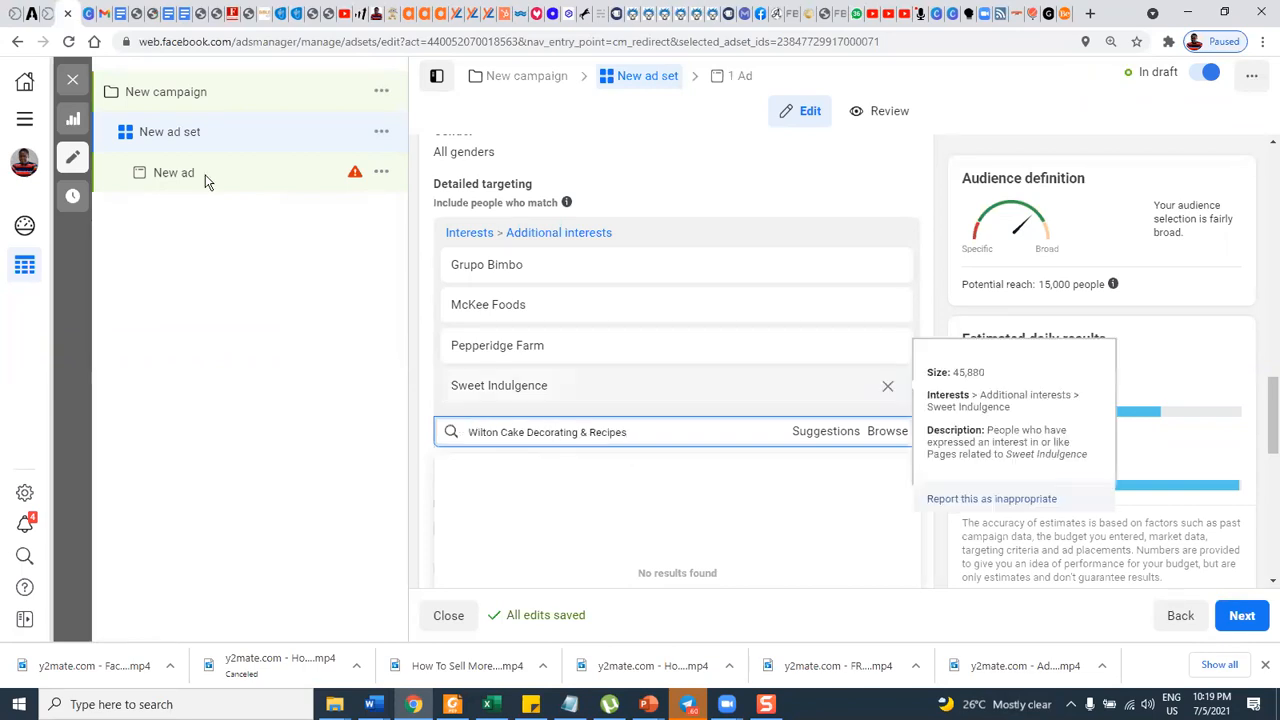
Copy "Zino_bakehouse" from the interest document, search for it in detailed targeting, and clear the query.
click(185, 14)
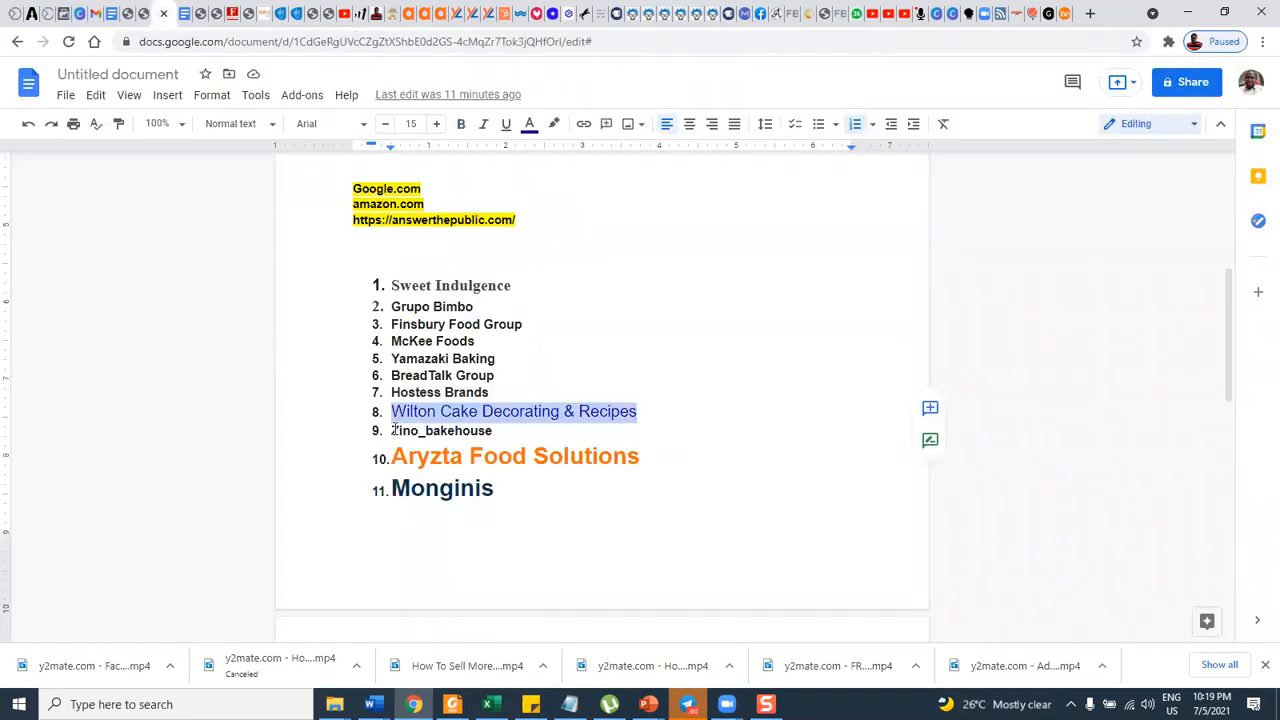
drag(393, 428, 509, 432)
key(ctrl+c)
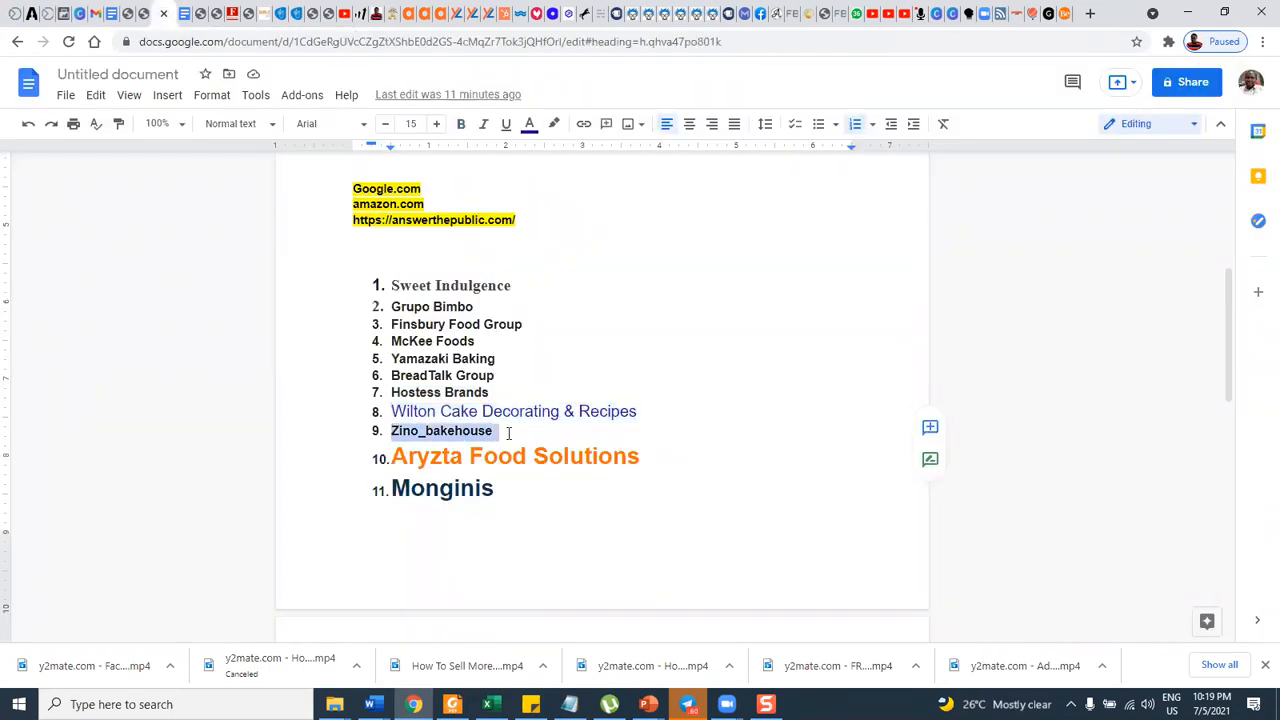
click(58, 13)
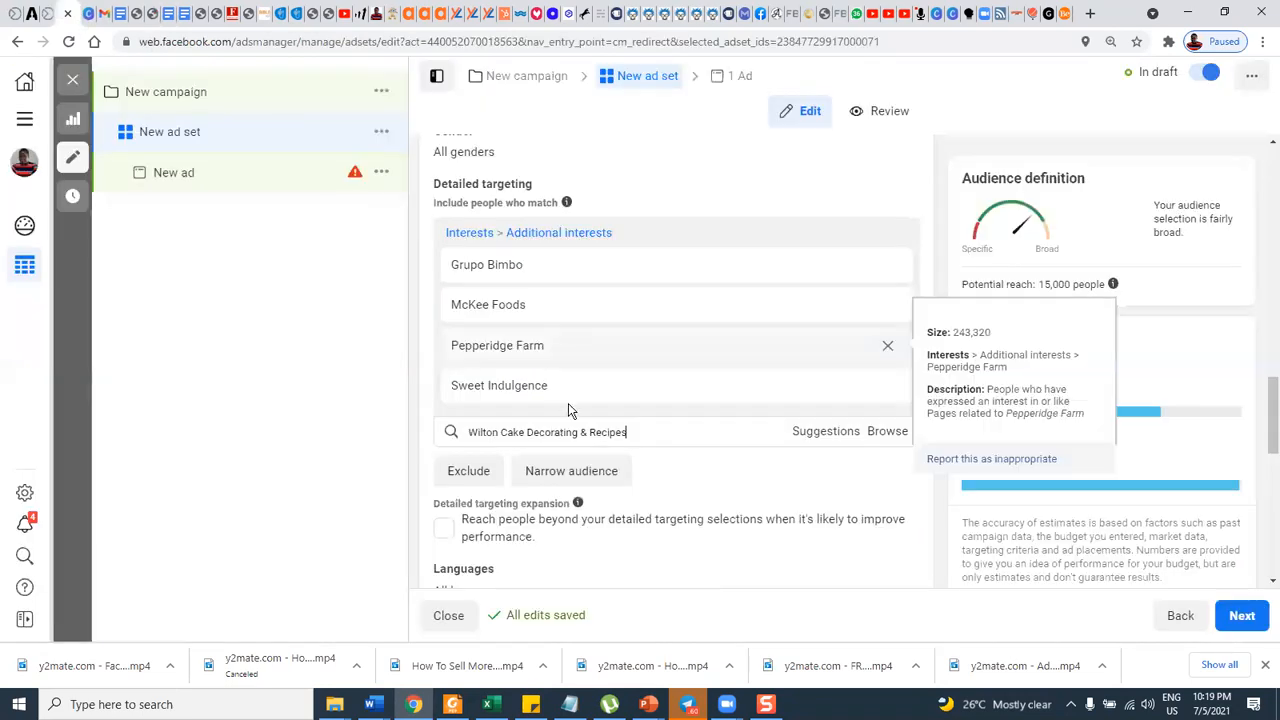
drag(634, 431, 467, 414)
key(ctrl+v)
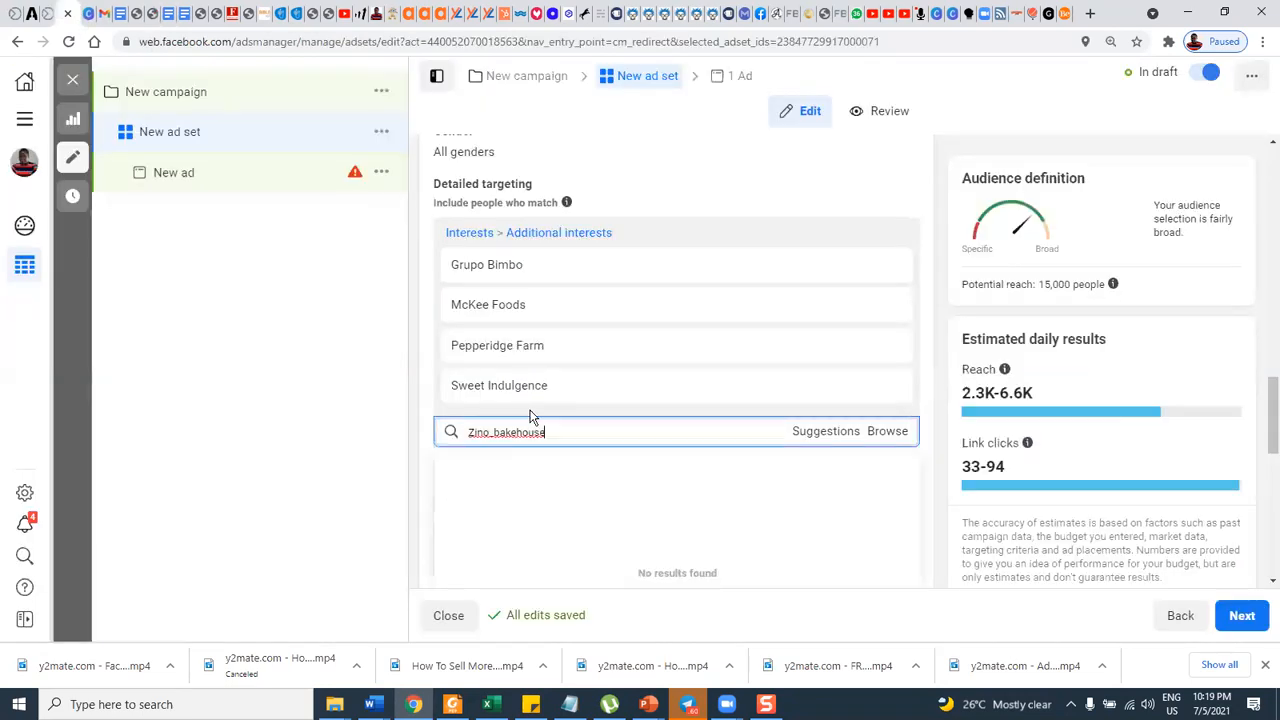
double_click(496, 434)
click(496, 434)
key(BackSpace)
key(ctrl+a)
key(BackSpace)
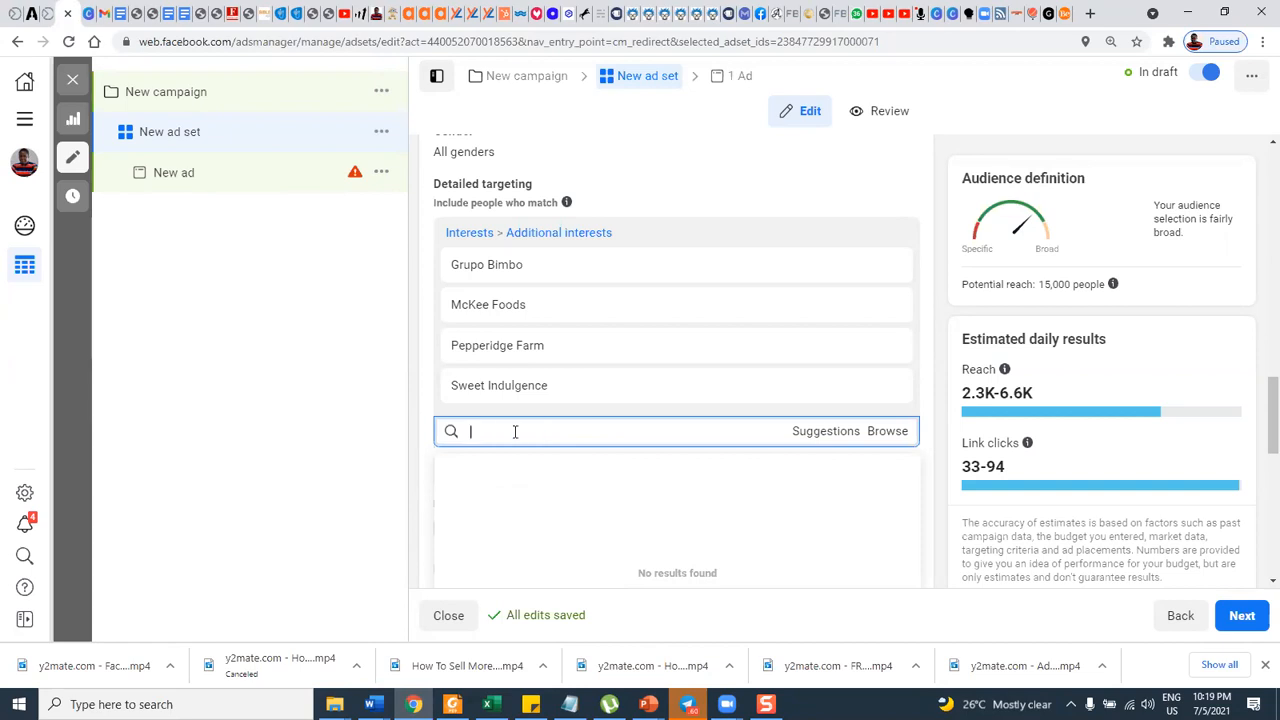
Copy "Aryzta Food Solutions" from the interest document and search for it in the ad set's detailed targeting.
click(152, 14)
scroll(560, 400, down, 3)
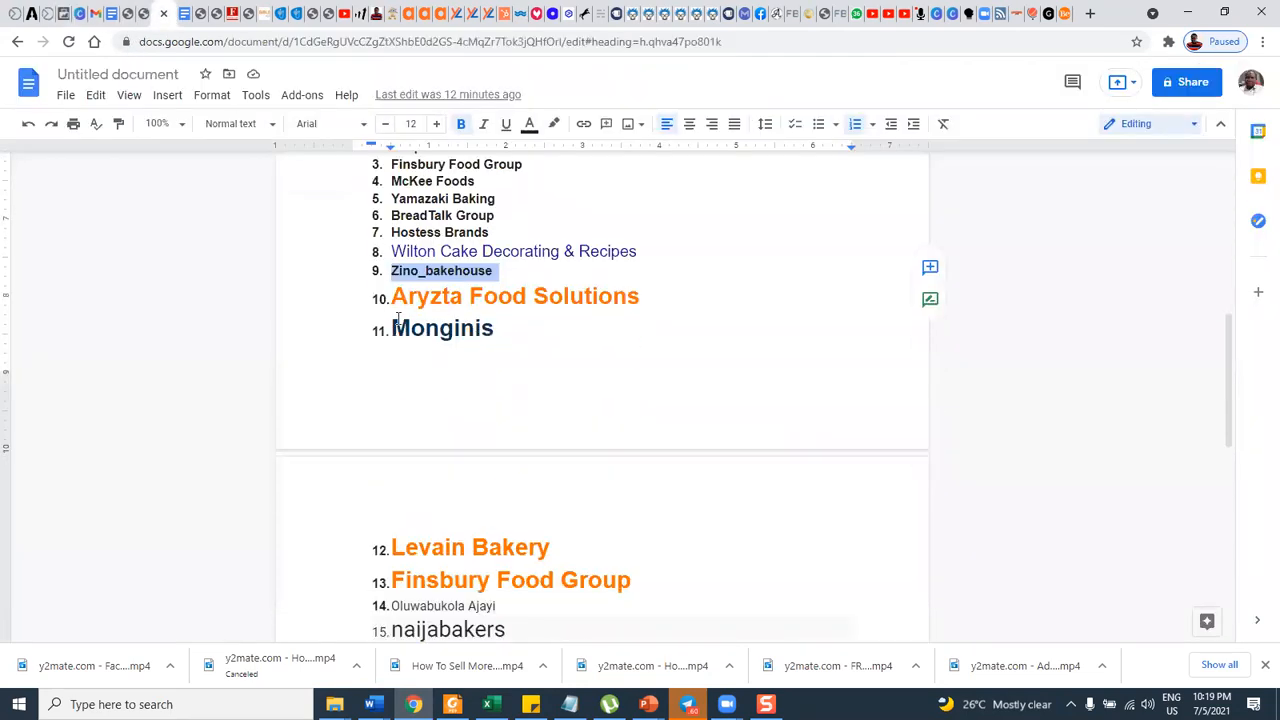
drag(395, 296, 643, 296)
key(ctrl+c)
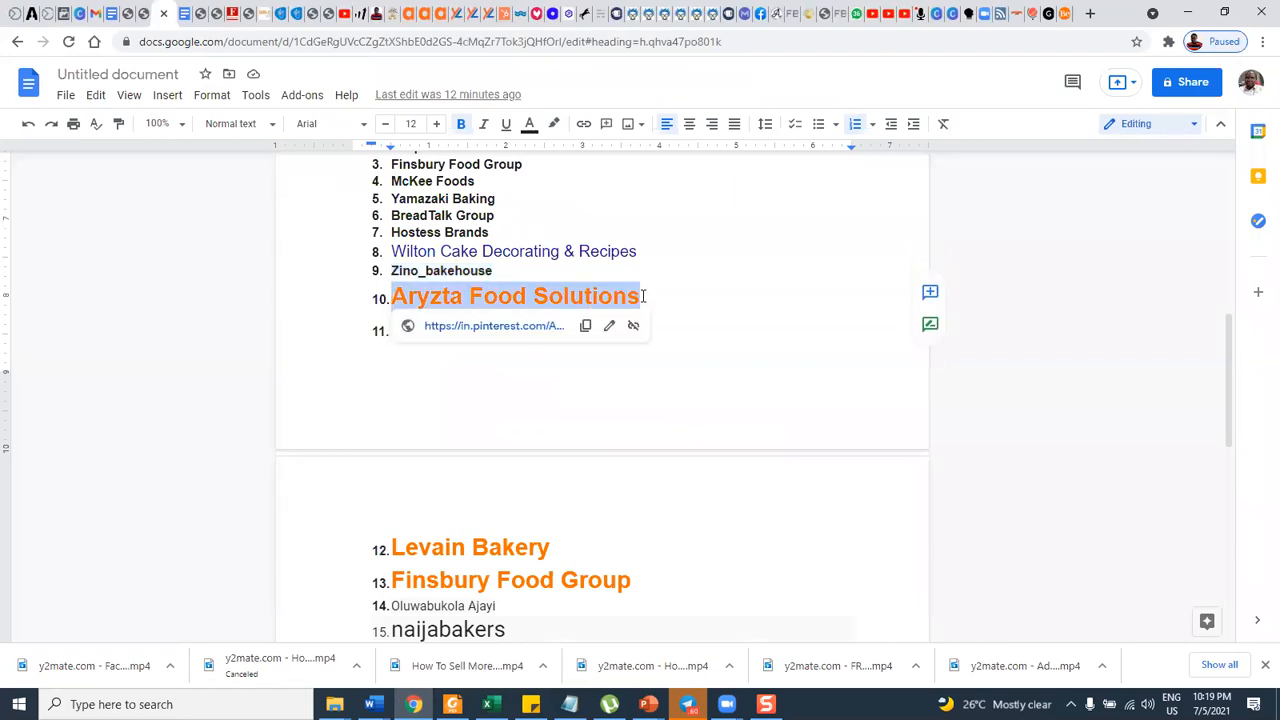
click(50, 14)
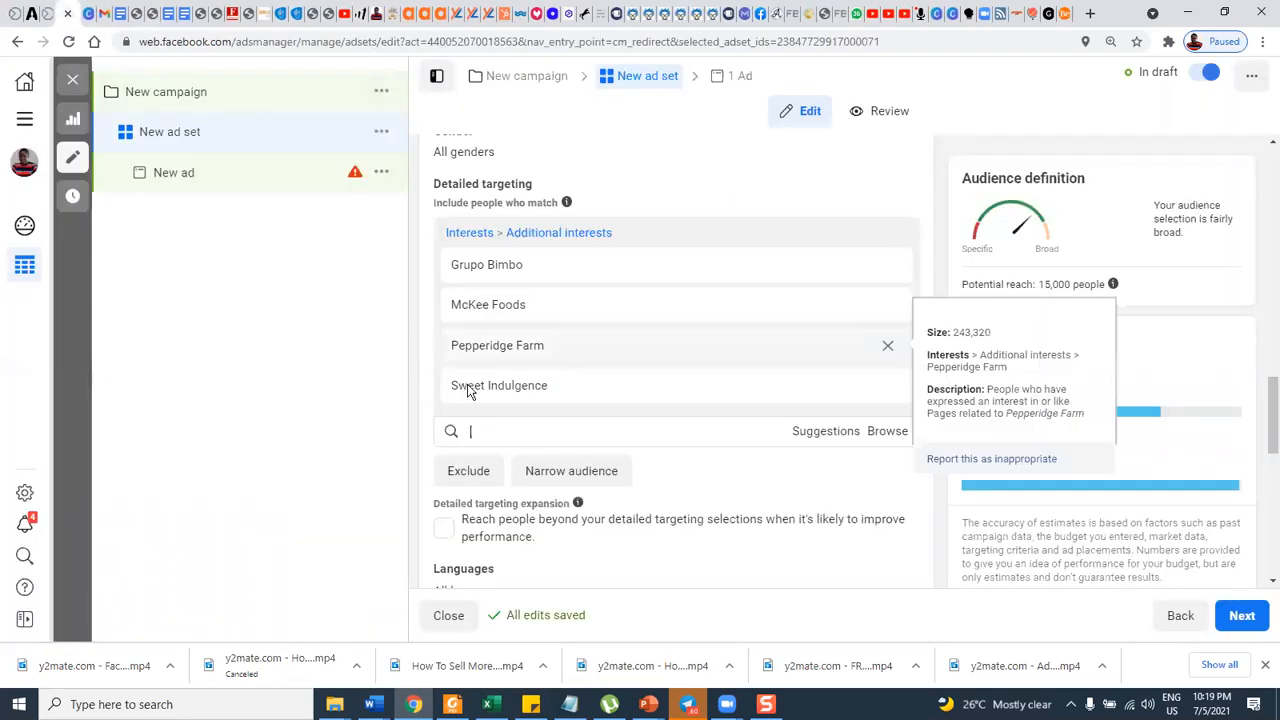
key(ctrl+v)
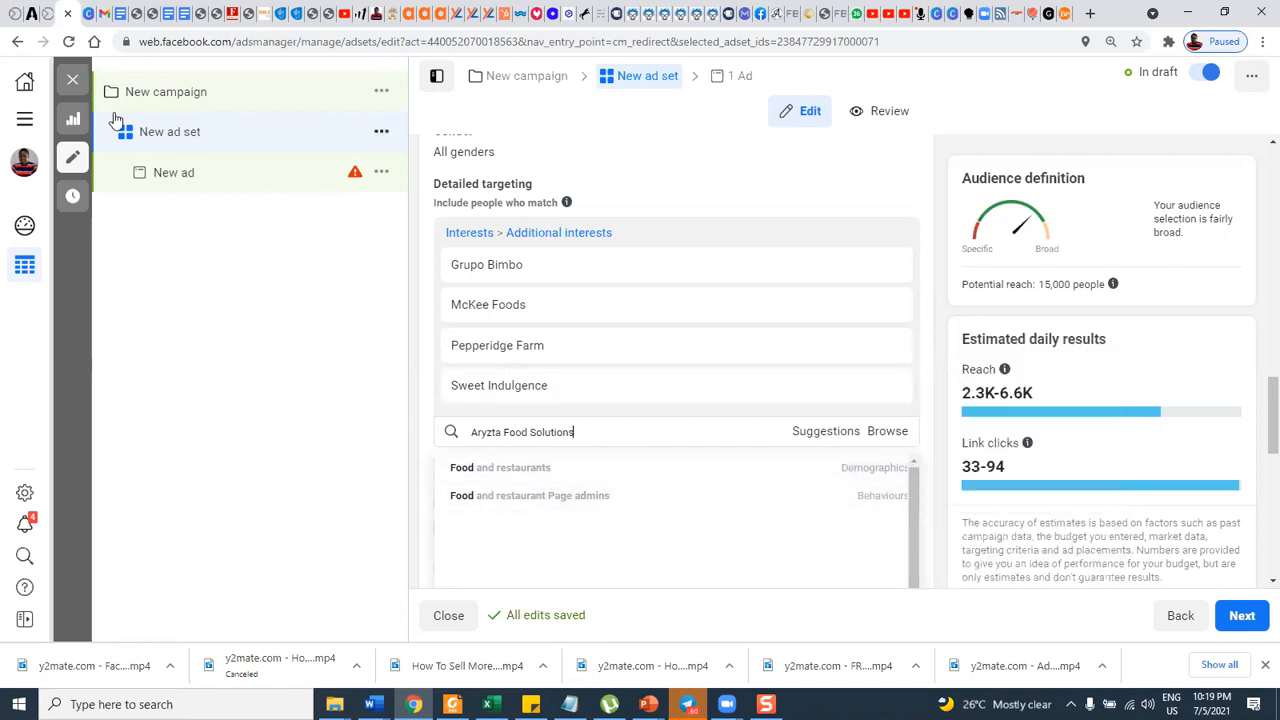
Copy "Monginis" from the interest document and search detailed targeting for it, replacing the Aryzta query.
click(150, 14)
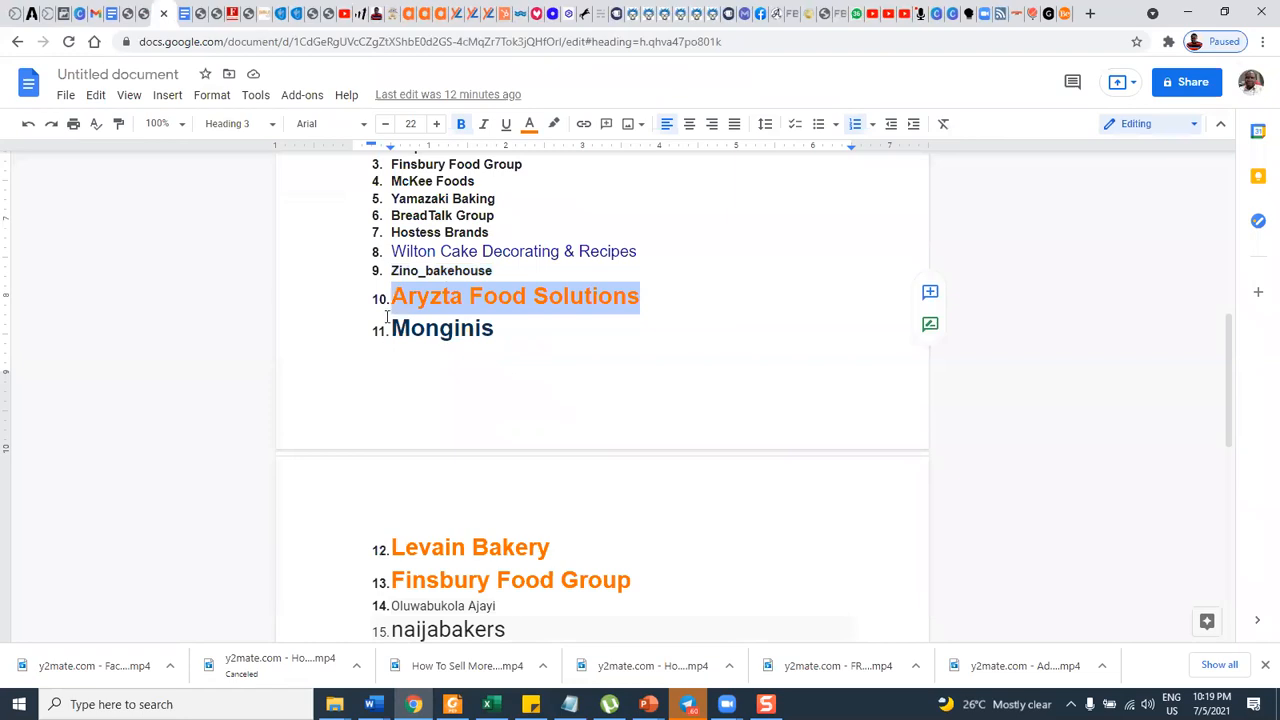
double_click(436, 331)
key(ctrl+c)
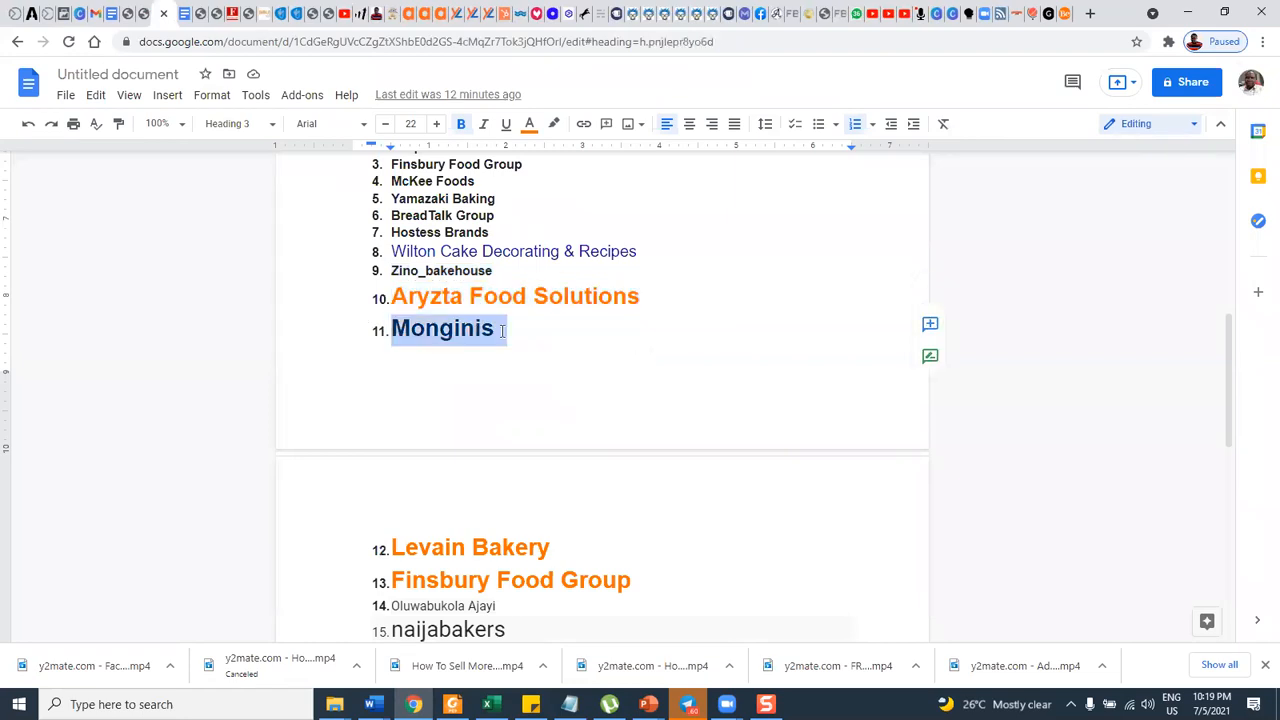
click(60, 14)
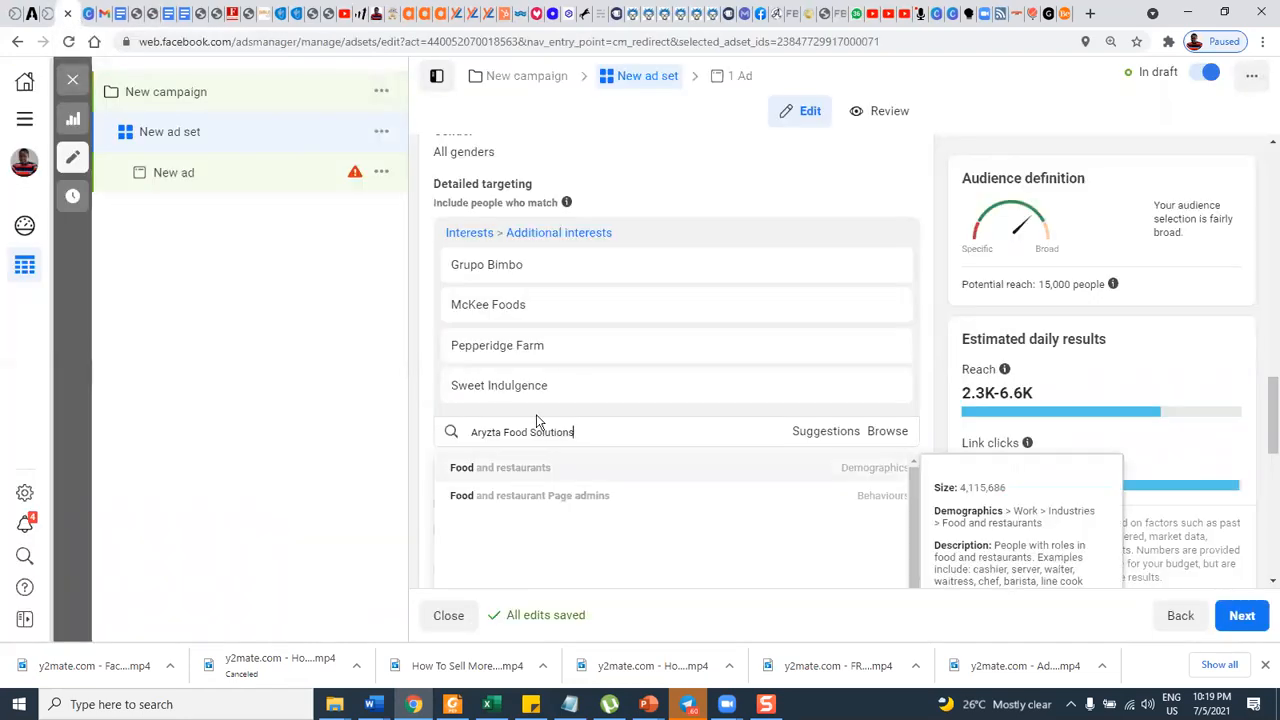
drag(573, 432, 446, 431)
key(ctrl+v)
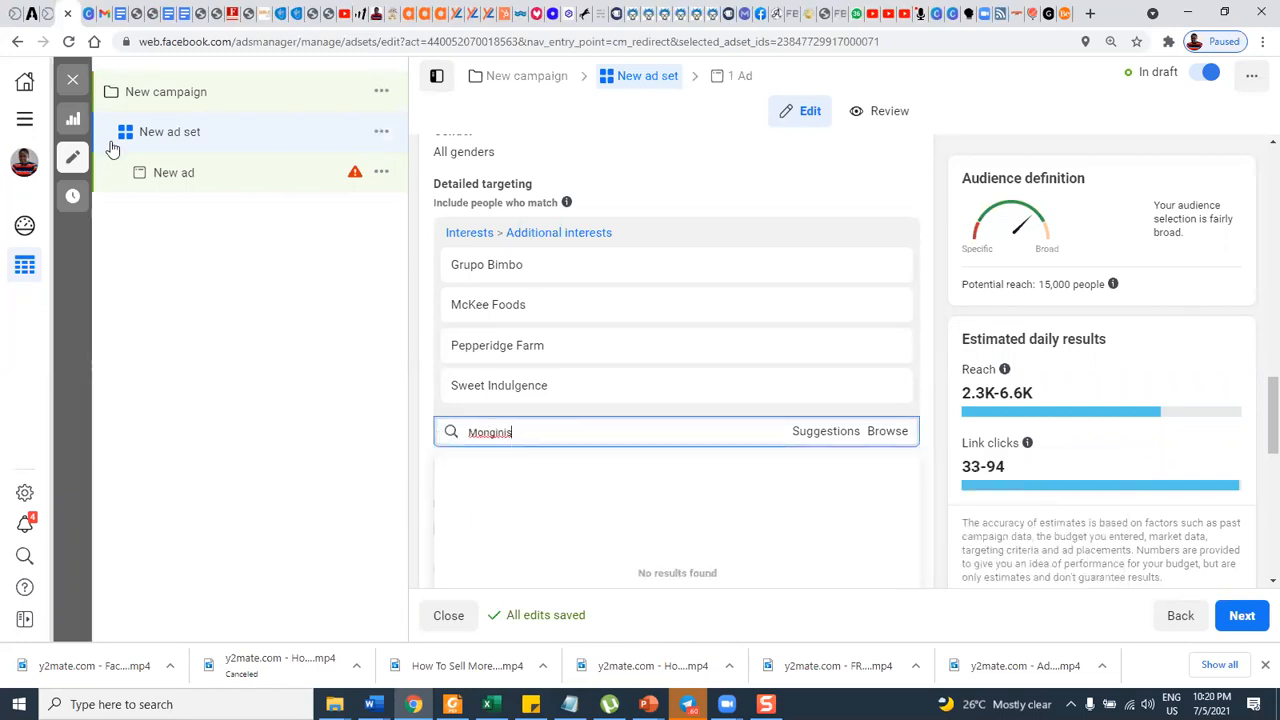
Copy "Levain Bakery" from the second page of the interest list and search for it in detailed targeting.
click(168, 14)
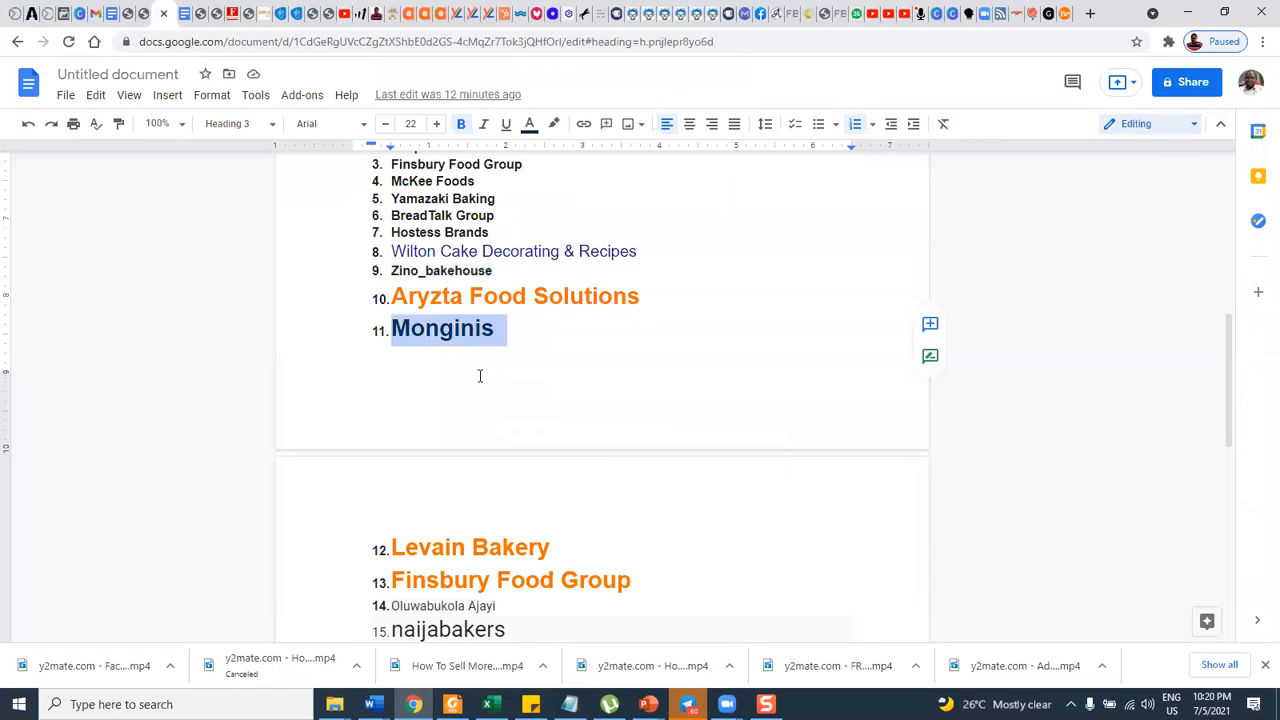
scroll(477, 371, down, 2)
drag(393, 307, 564, 312)
key(ctrl+c)
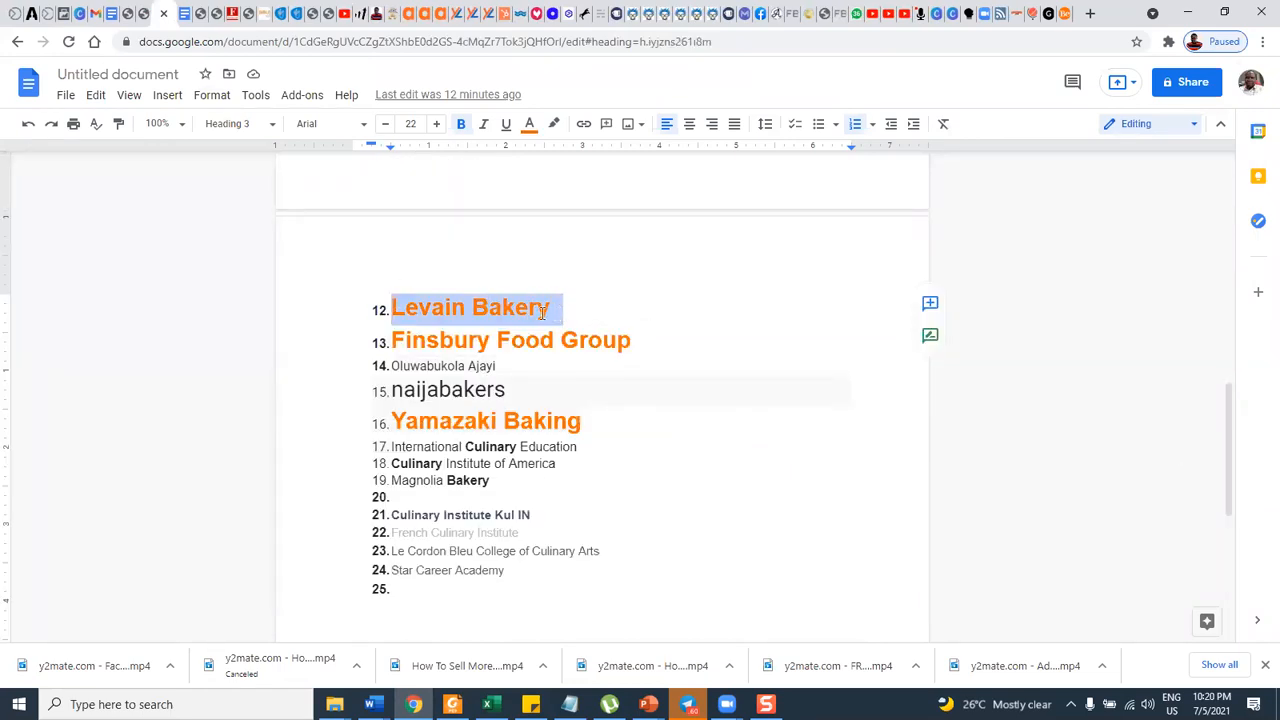
click(70, 14)
double_click(467, 432)
key(ctrl+v)
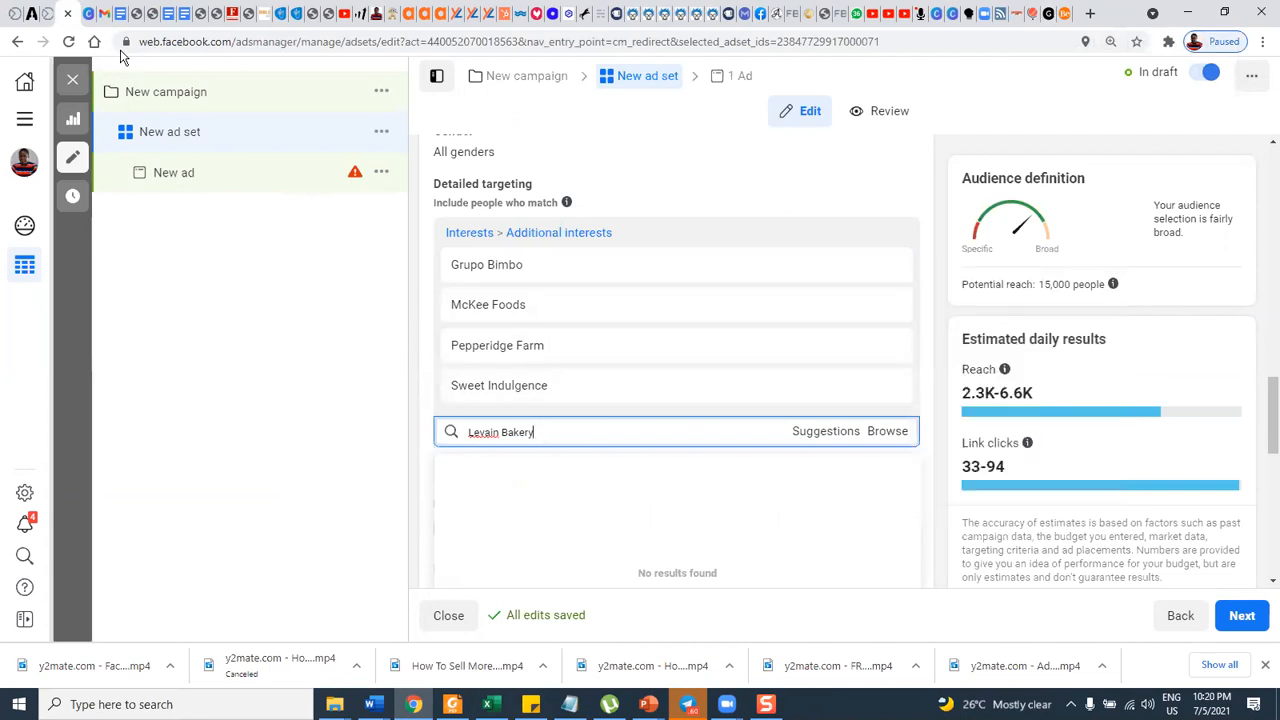
Copy the person's name in item 14 of the interest list and search for it in detailed targeting.
click(119, 15)
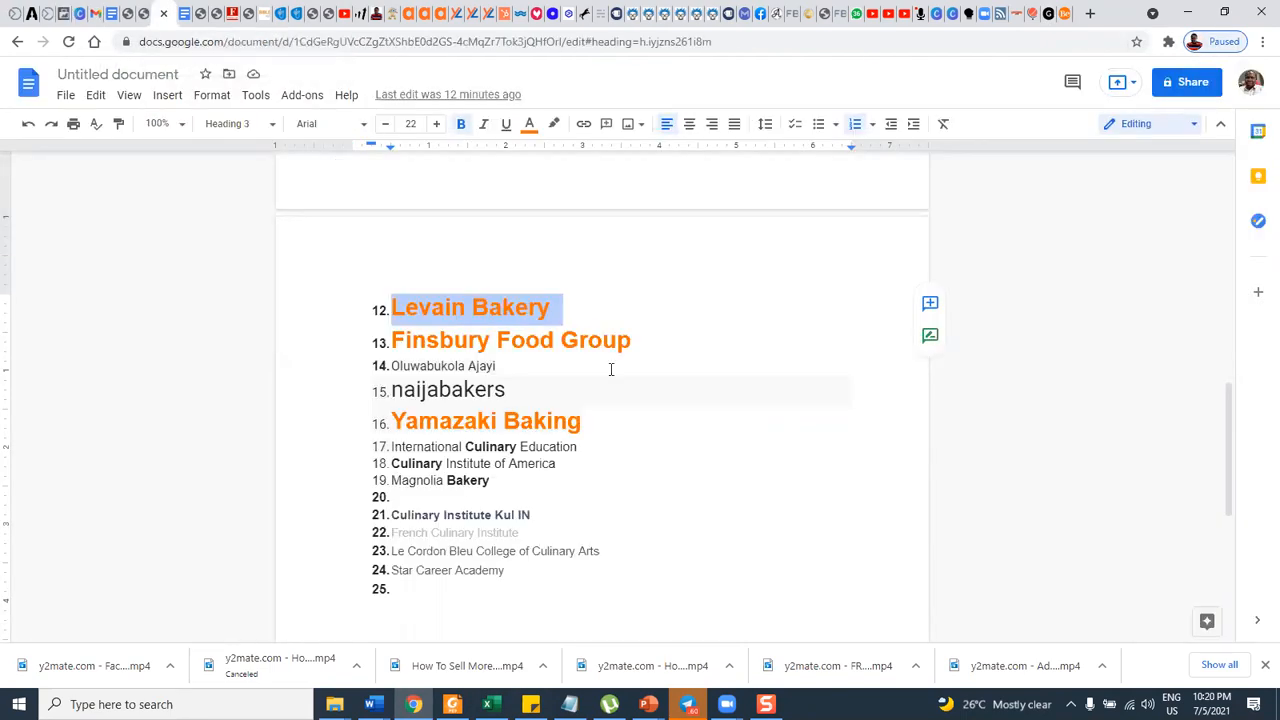
scroll(611, 377, down, 1)
scroll(609, 377, up, 1)
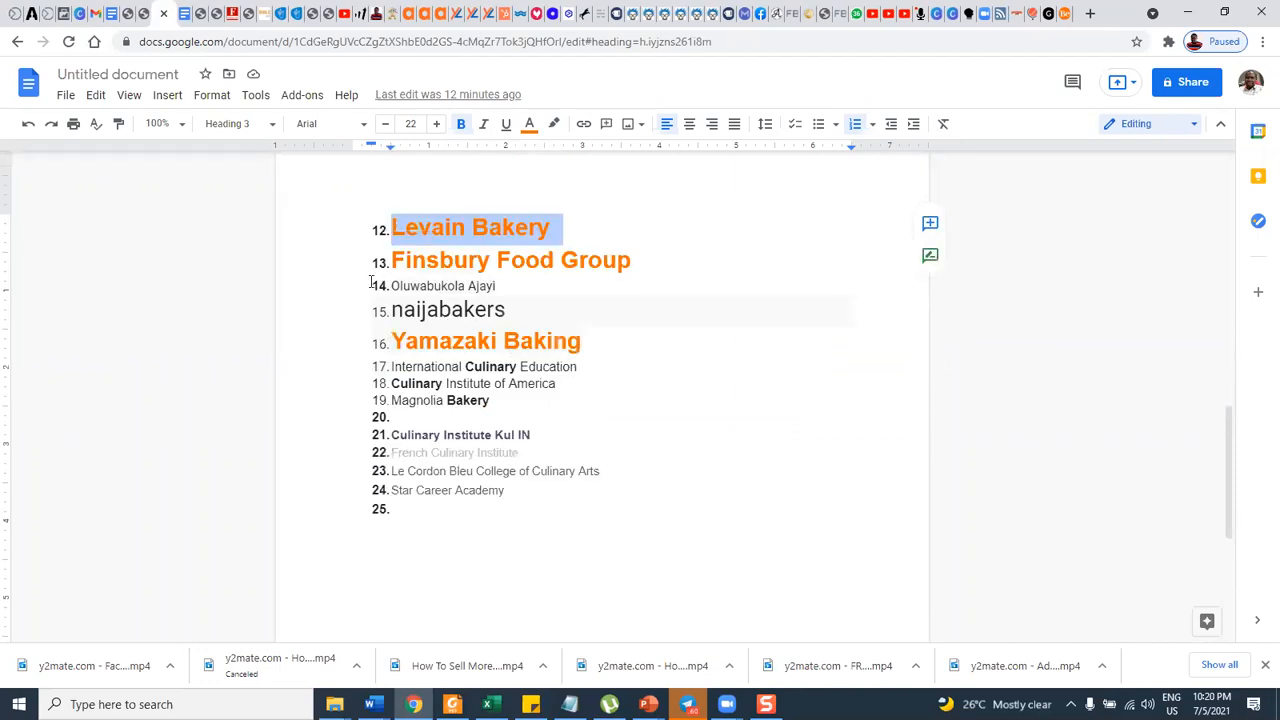
drag(508, 287, 401, 285)
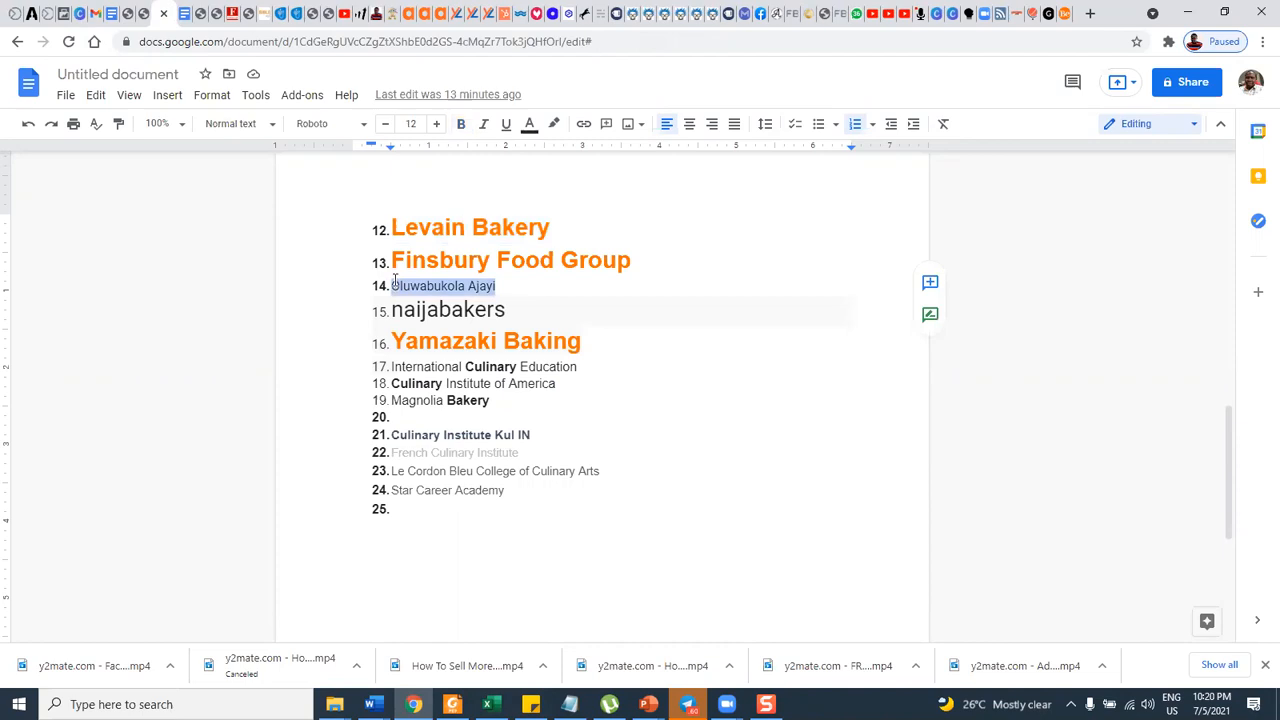
click(70, 13)
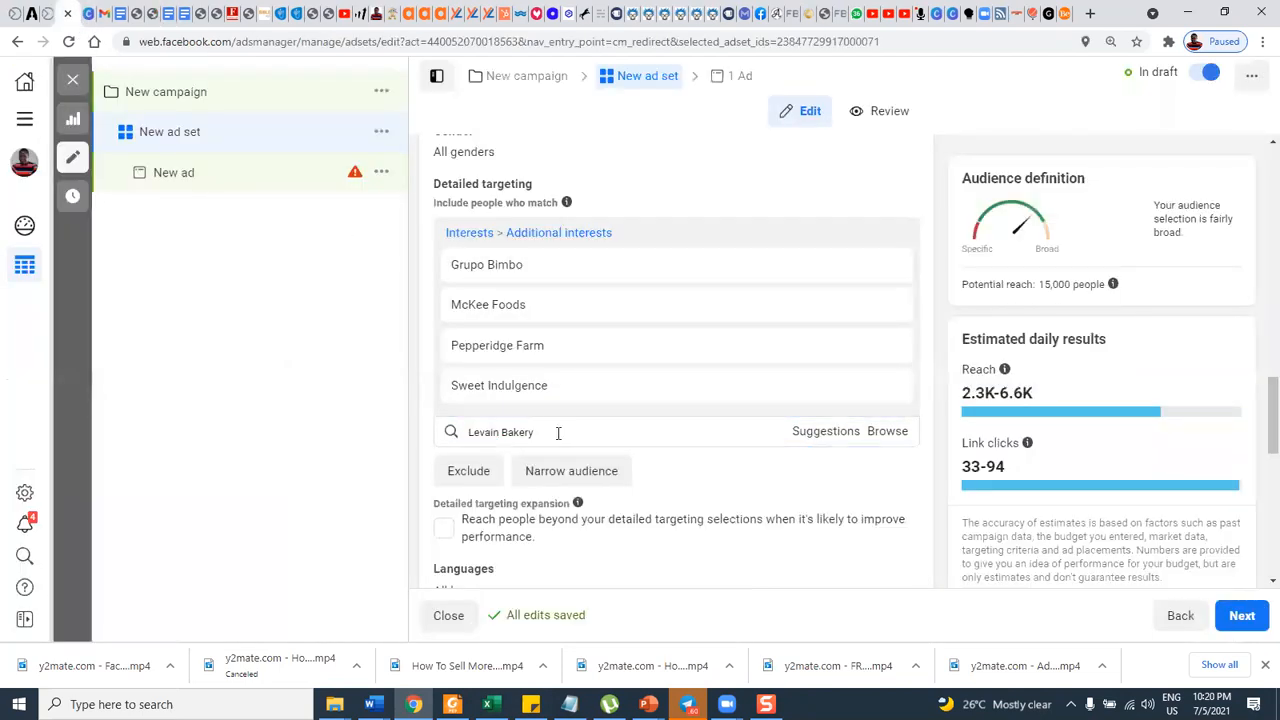
drag(557, 436, 456, 428)
text(Oluwabukola Ajayi)
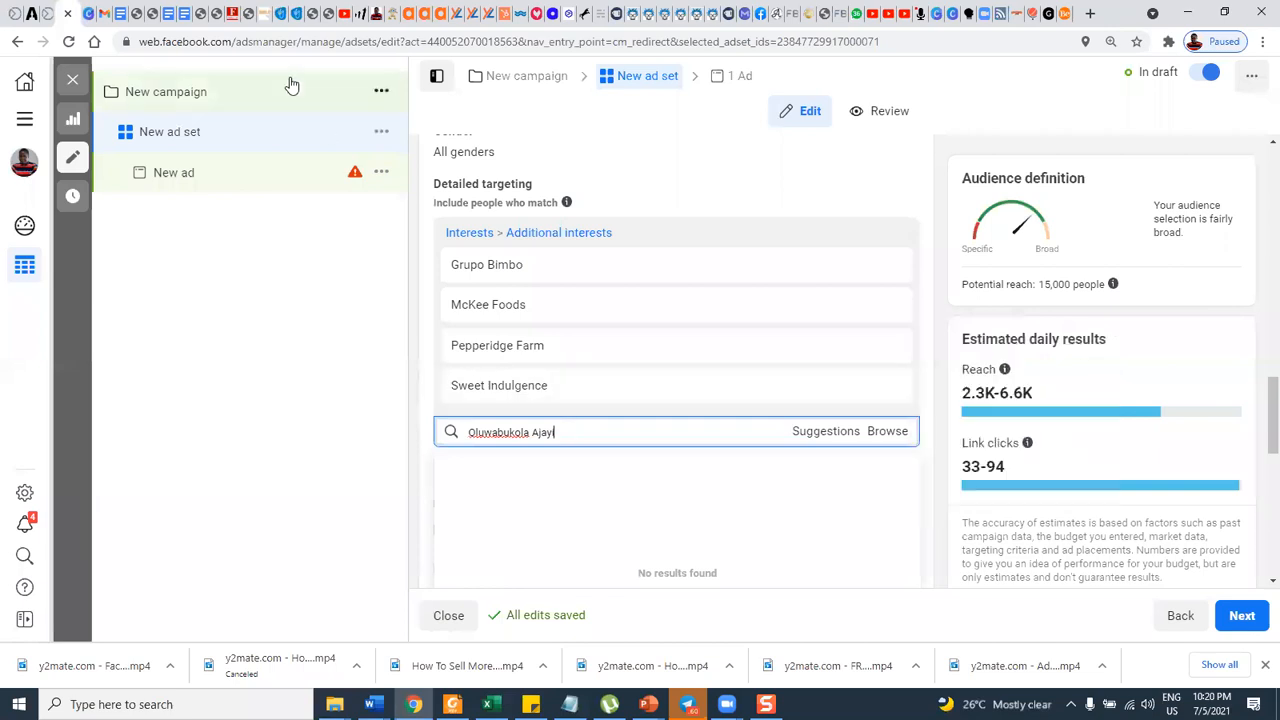
Copy "Yamazaki Baking" from item 16 of the interest list and search for it again in detailed targeting.
click(156, 13)
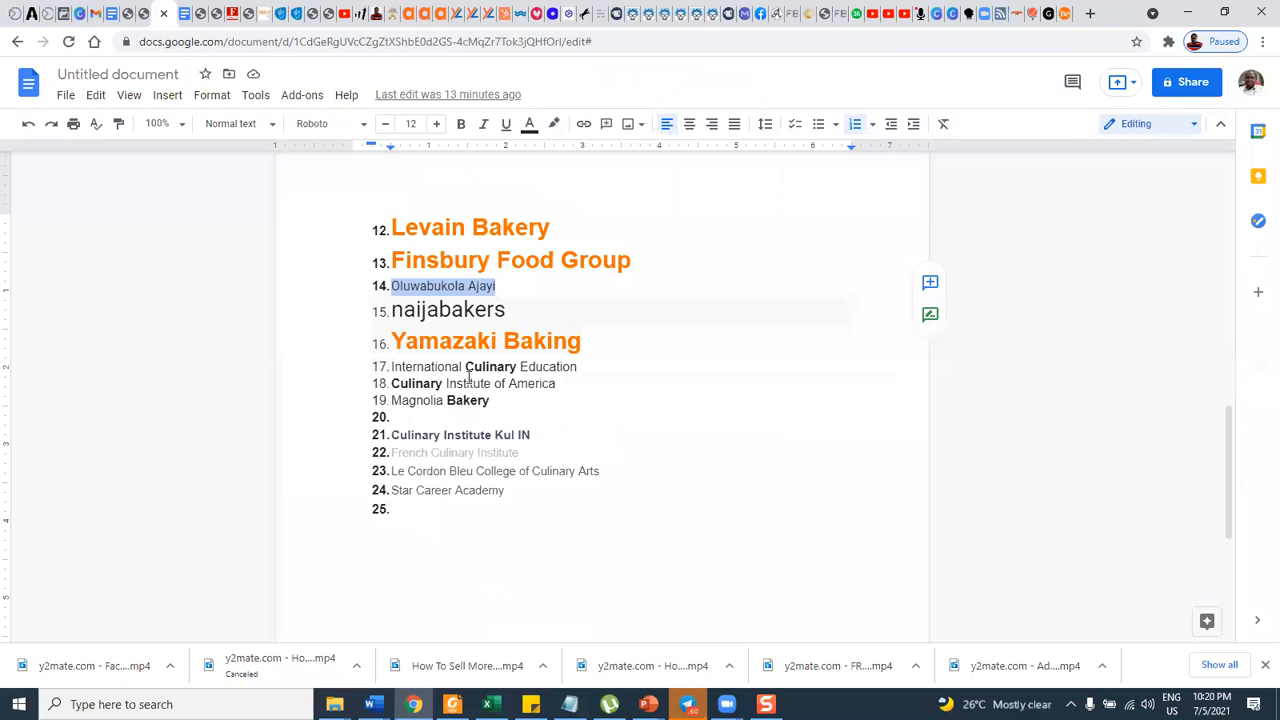
drag(397, 341, 594, 342)
key(ctrl+c)
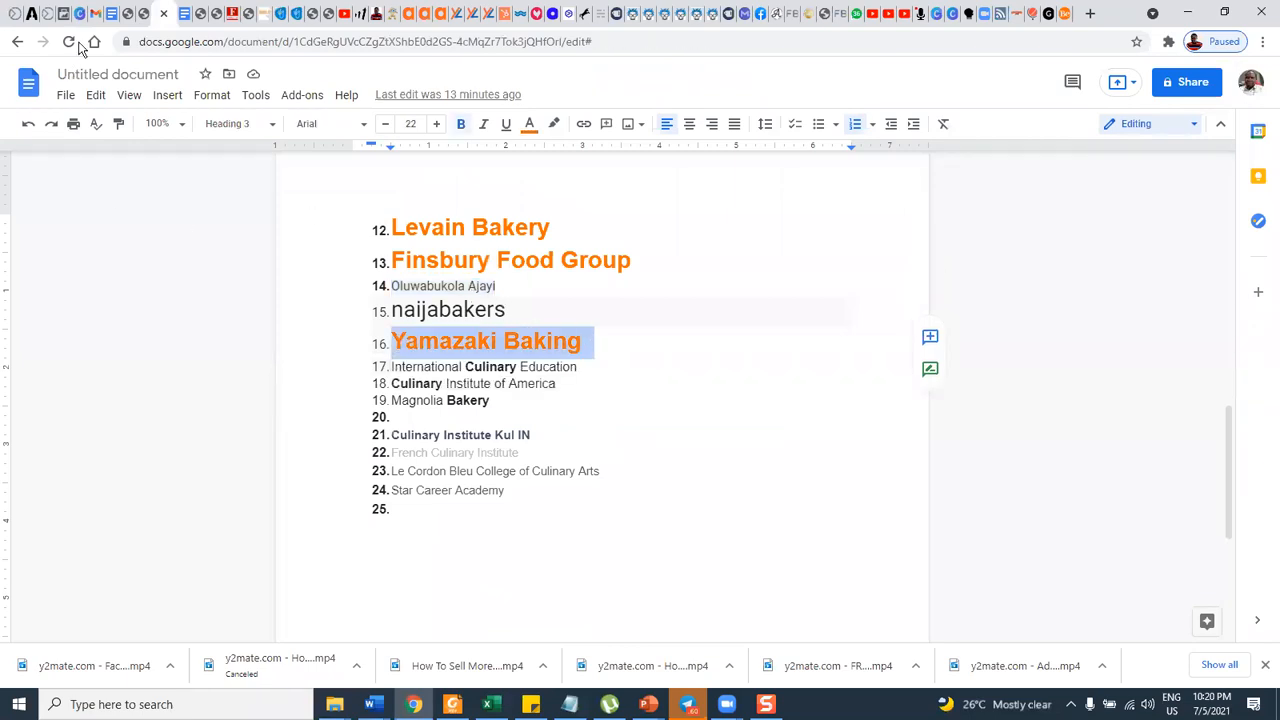
click(58, 13)
drag(560, 431, 452, 431)
key(ctrl+v)
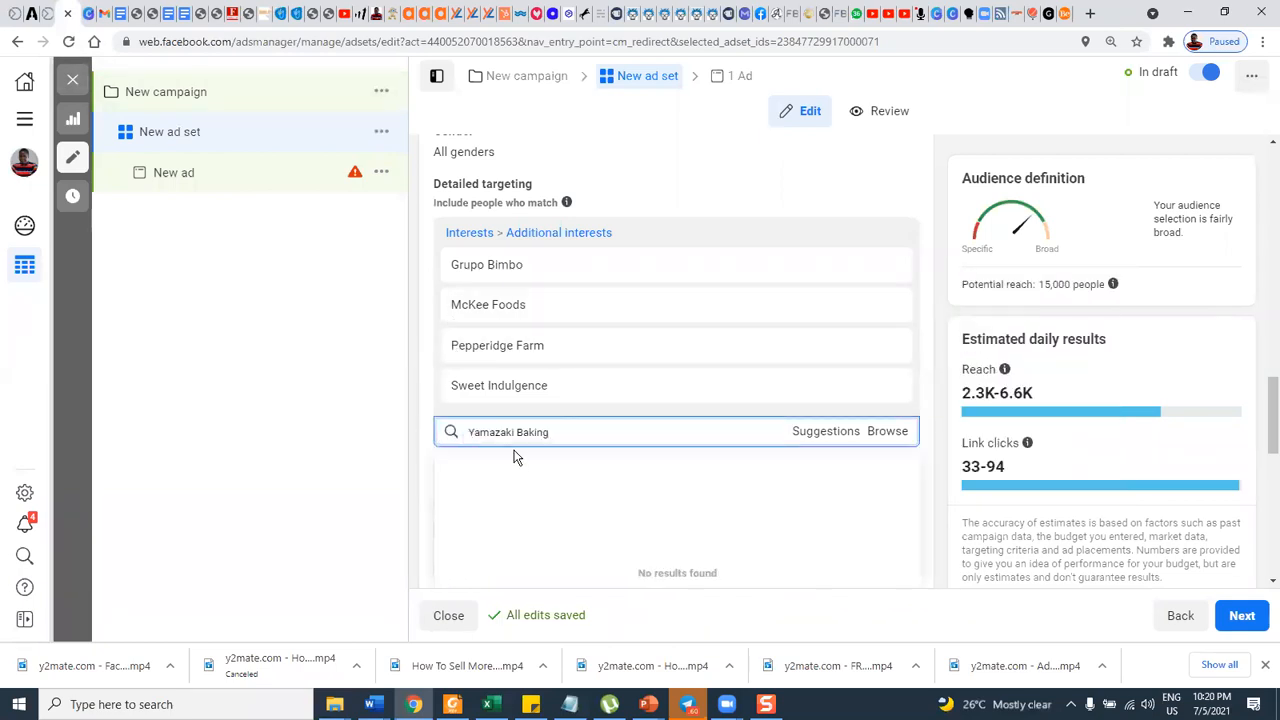
Copy "International Culinary Education" from item 17 of the interest list, search for it in detailed targeting and review the suggestions.
click(183, 14)
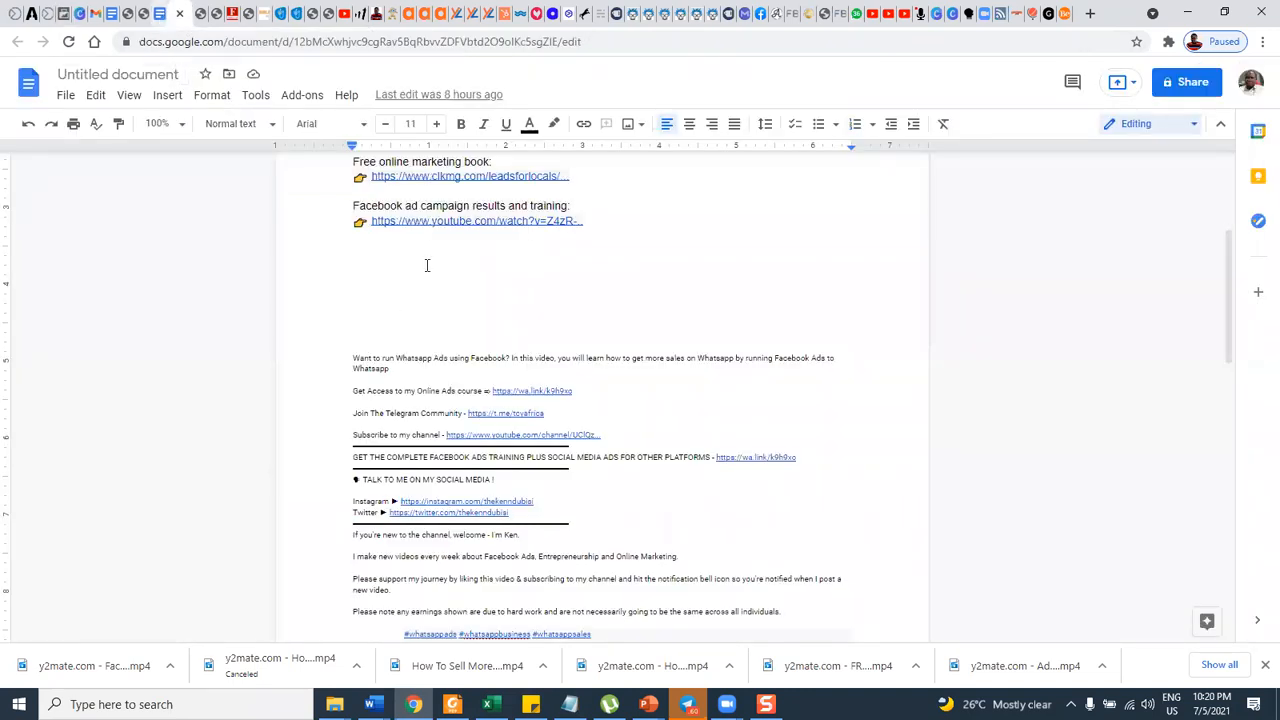
scroll(426, 263, up, 3)
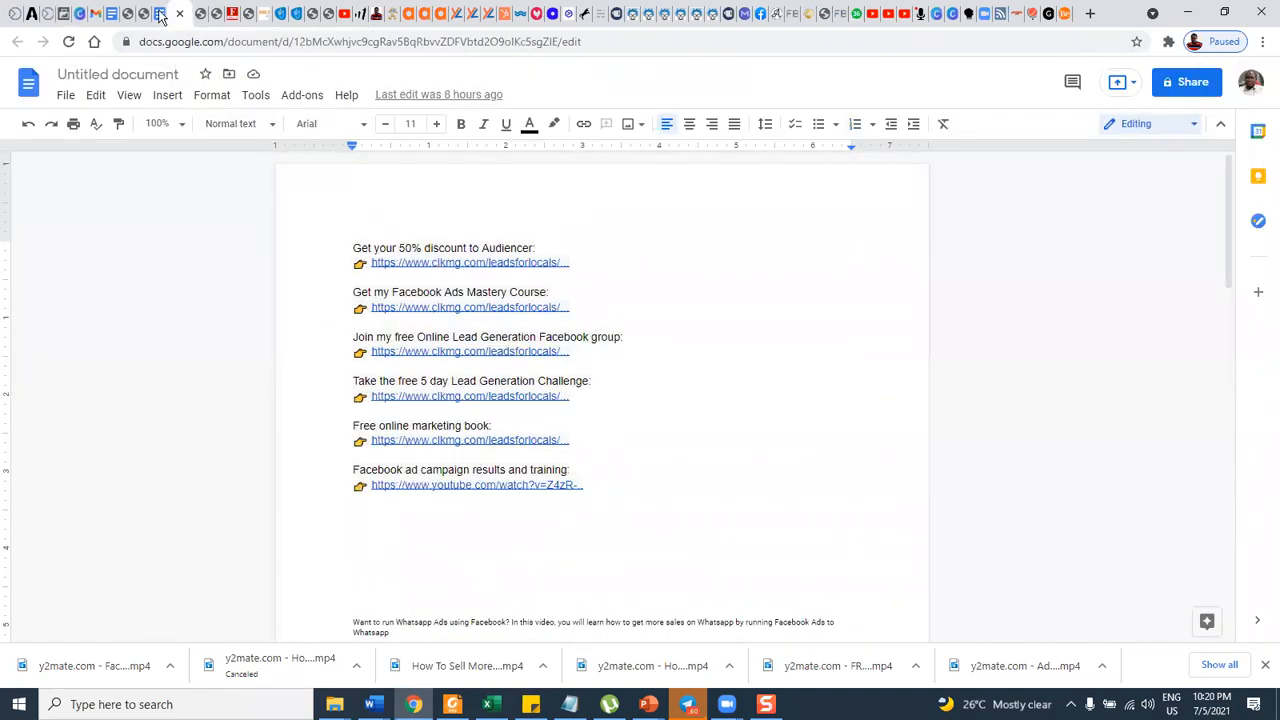
key(ctrl+shift+Tab)
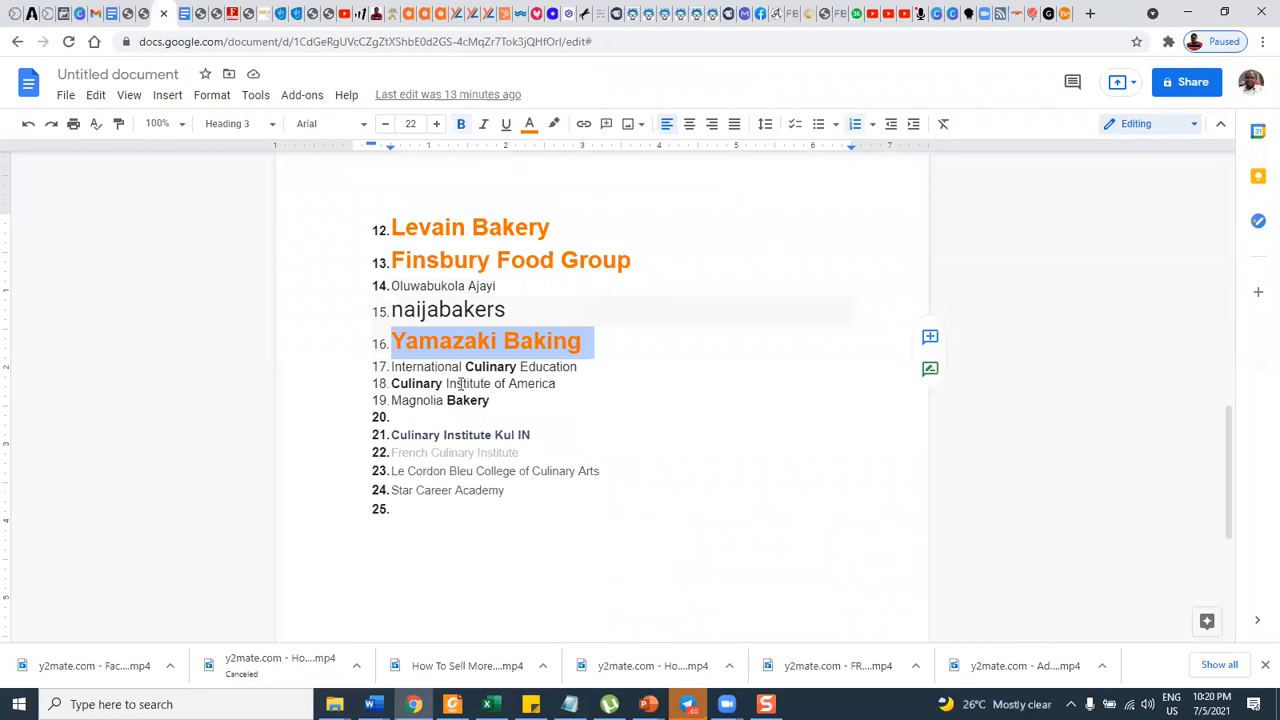
drag(582, 370, 390, 368)
key(ctrl+c)
click(112, 13)
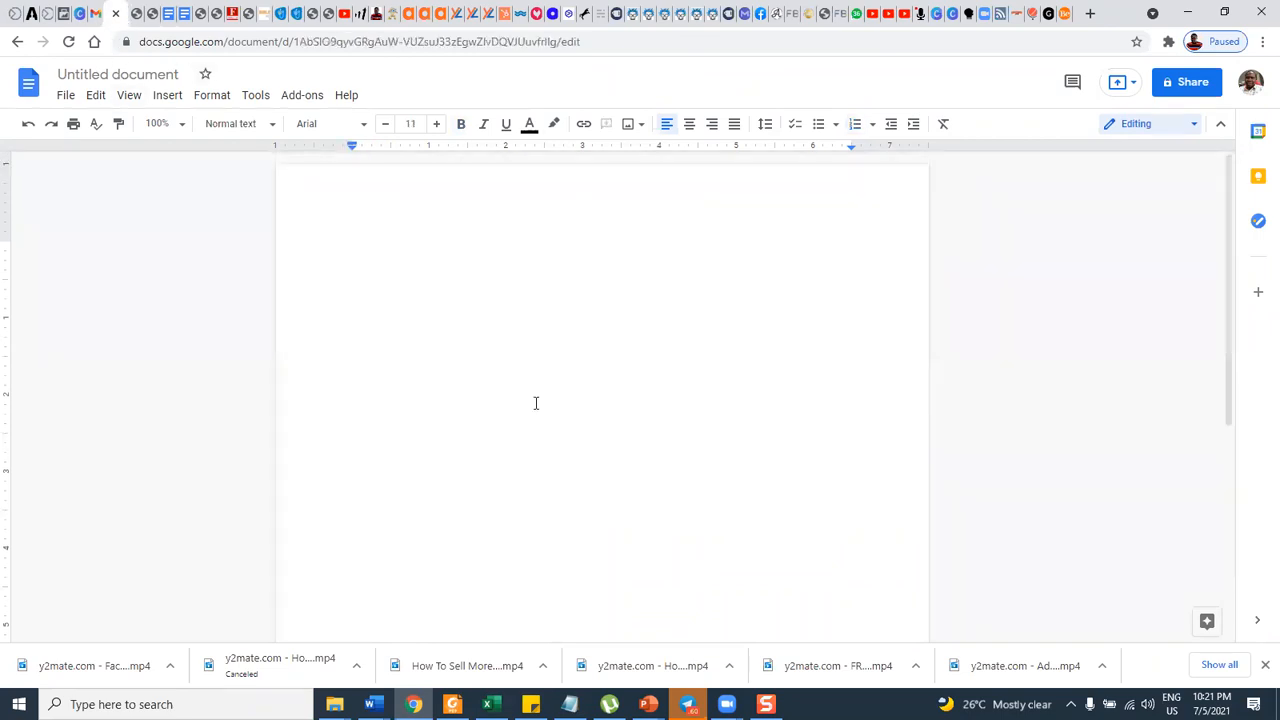
click(168, 13)
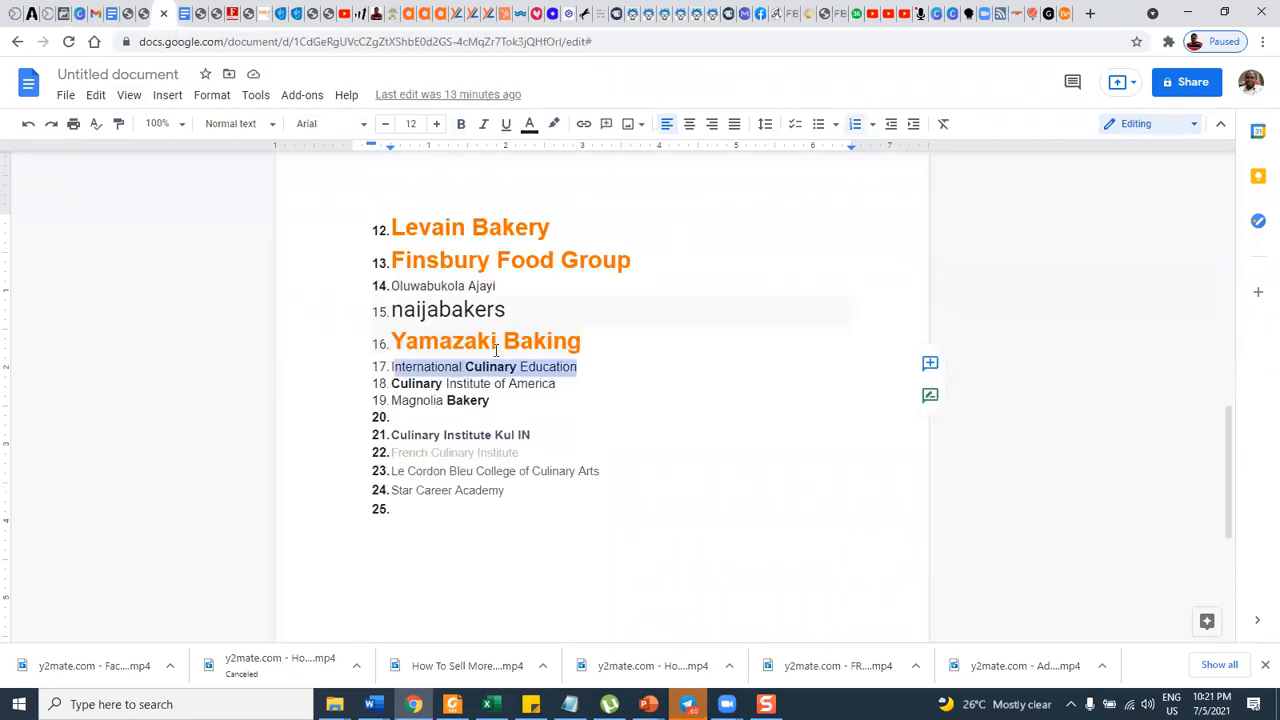
click(68, 13)
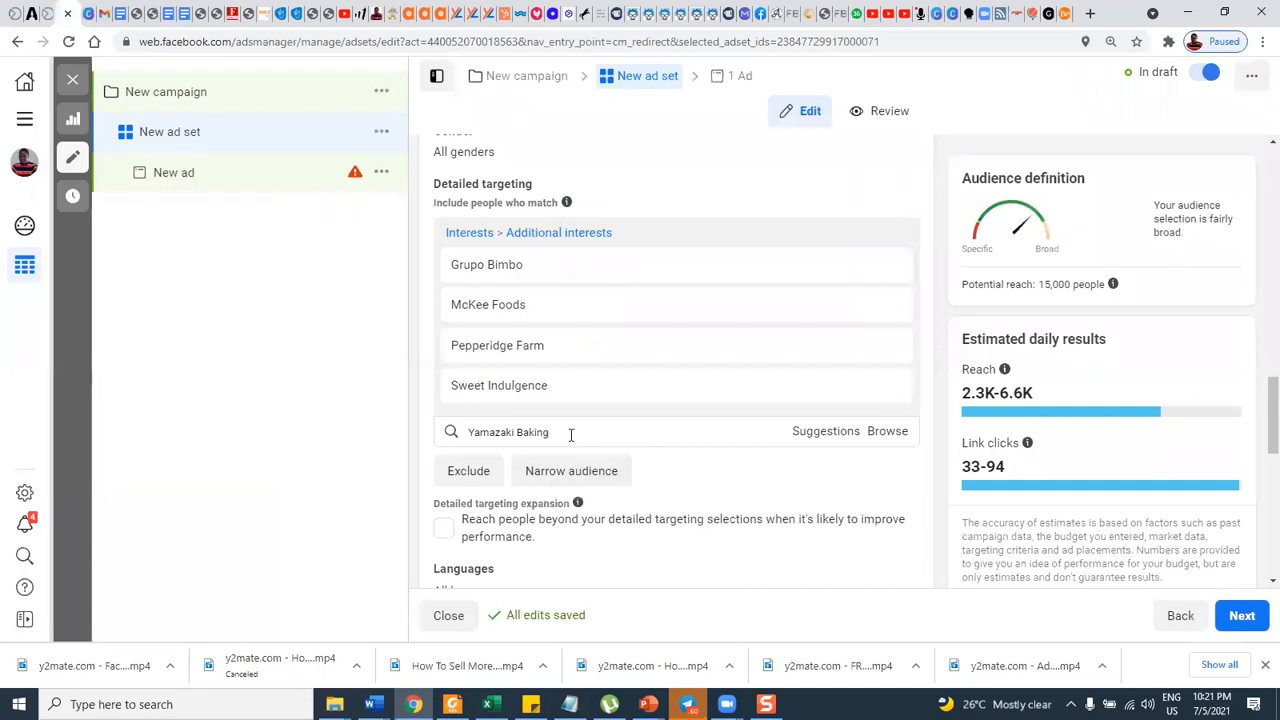
drag(484, 431, 469, 431)
key(ctrl+v)
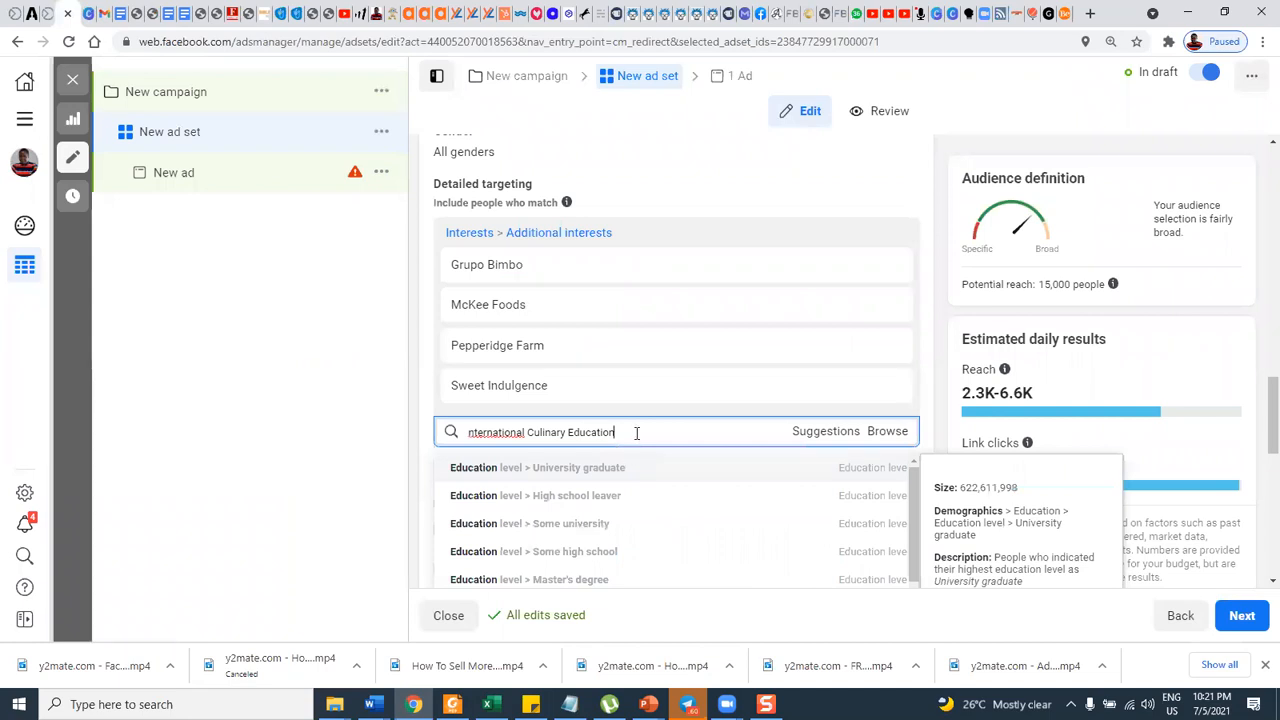
scroll(766, 529, down, 5)
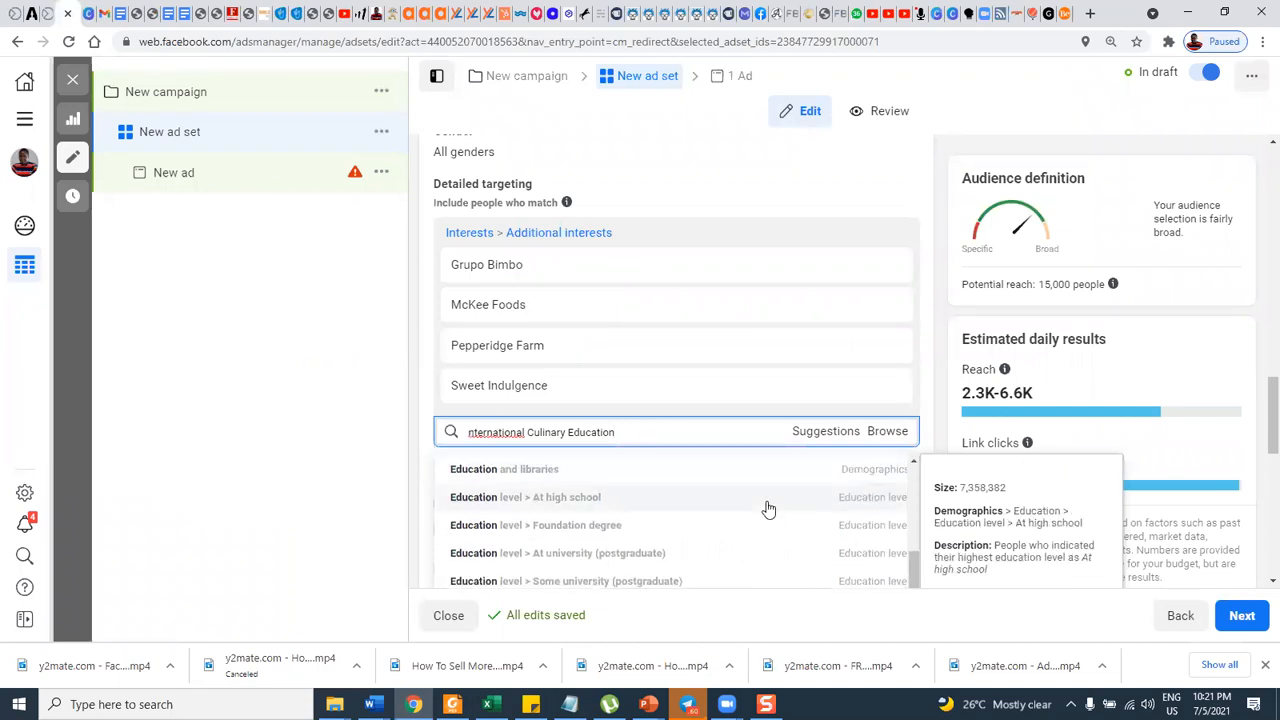
Trim the International Culinary Education query in the detailed targeting search until it is empty.
drag(618, 271, 566, 270)
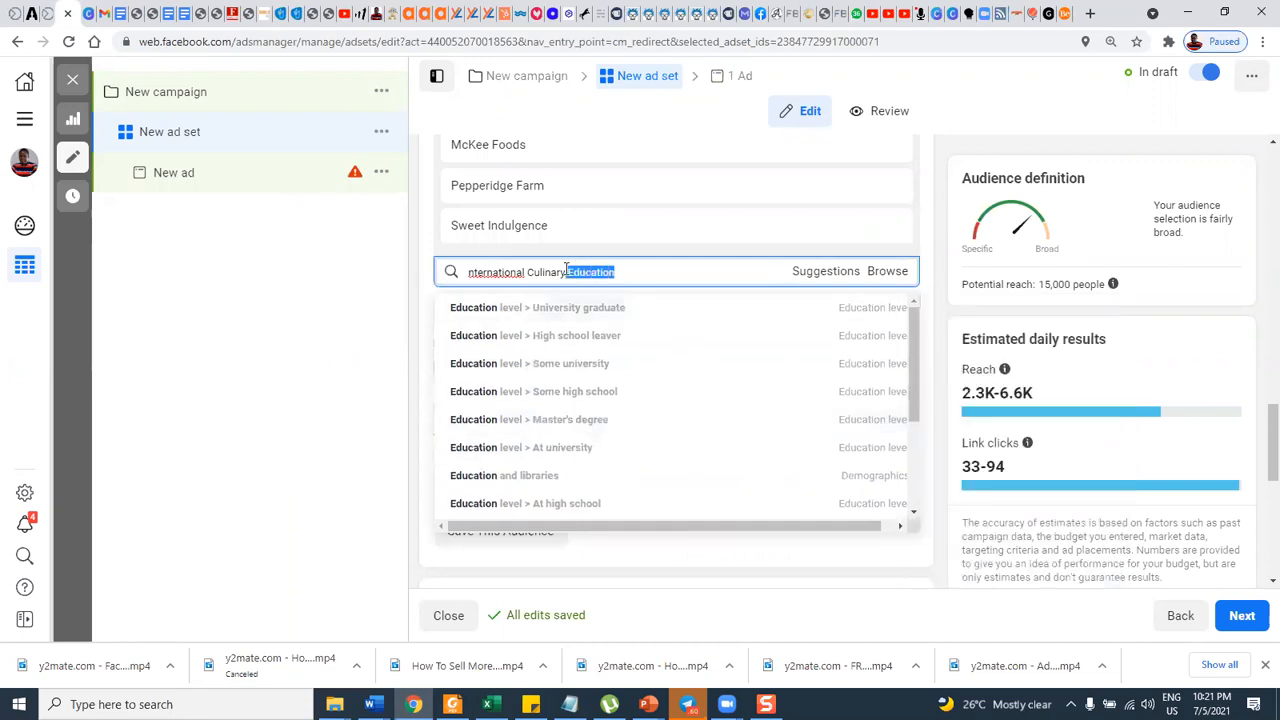
key(BackSpace)
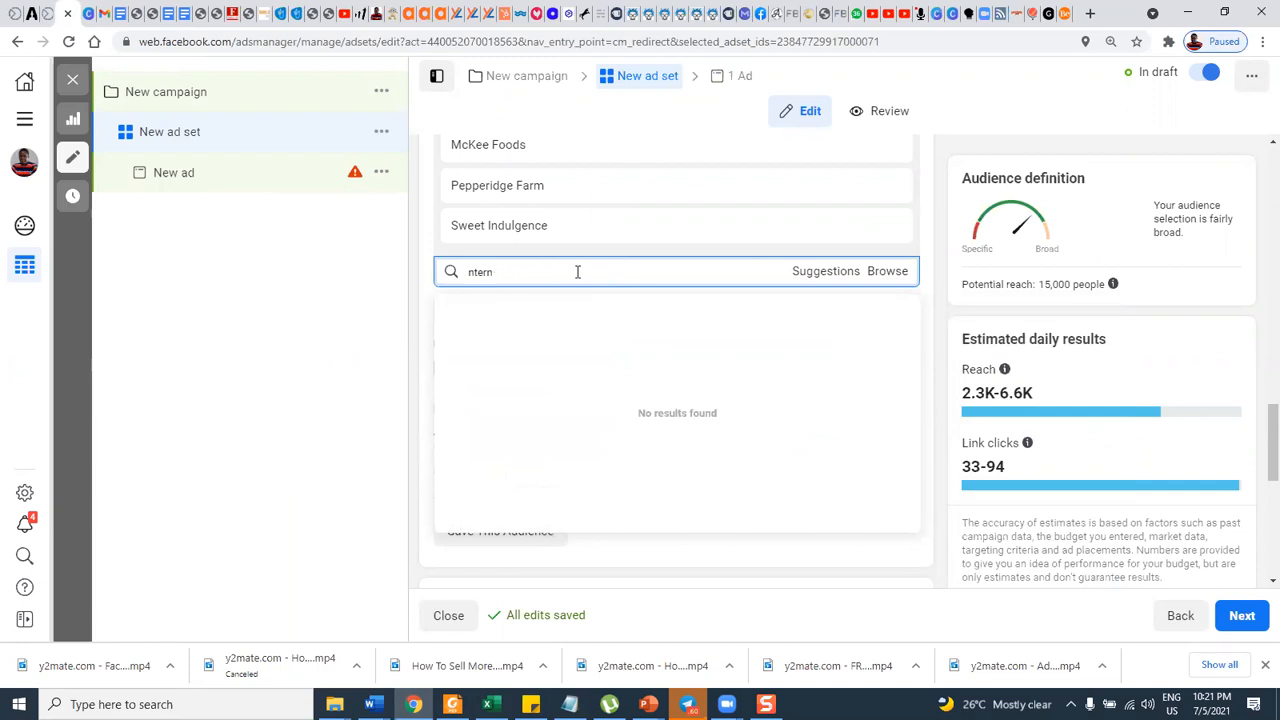
key(BackSpace)
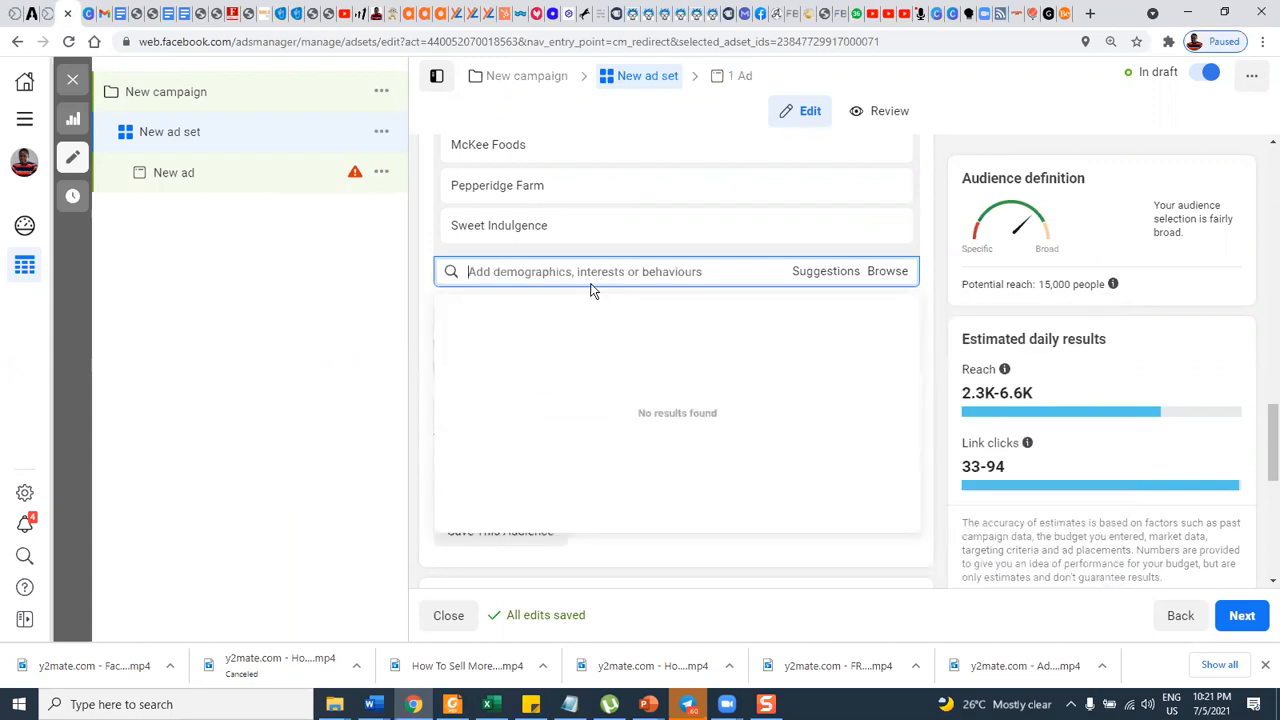
Copy "Star Career Academy" from item 24 of the interest list and search for it in detailed targeting.
click(152, 13)
scroll(510, 430, down, 3)
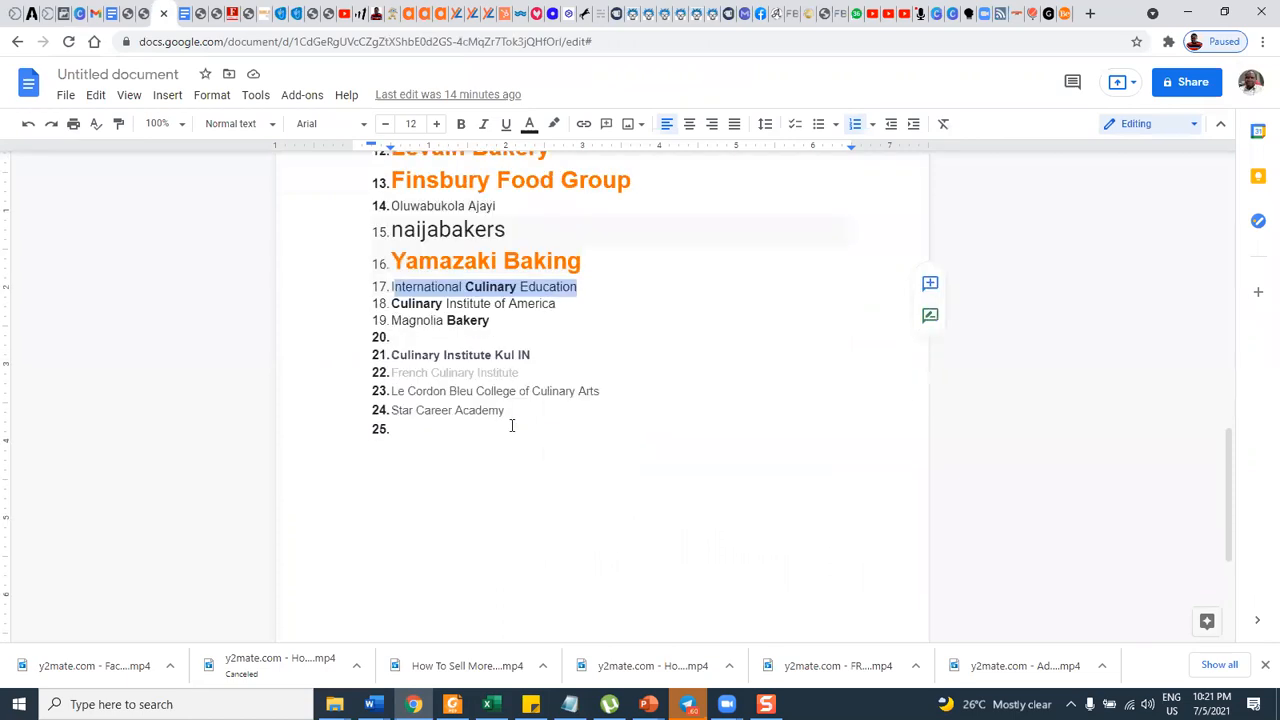
scroll(430, 287, down, 2)
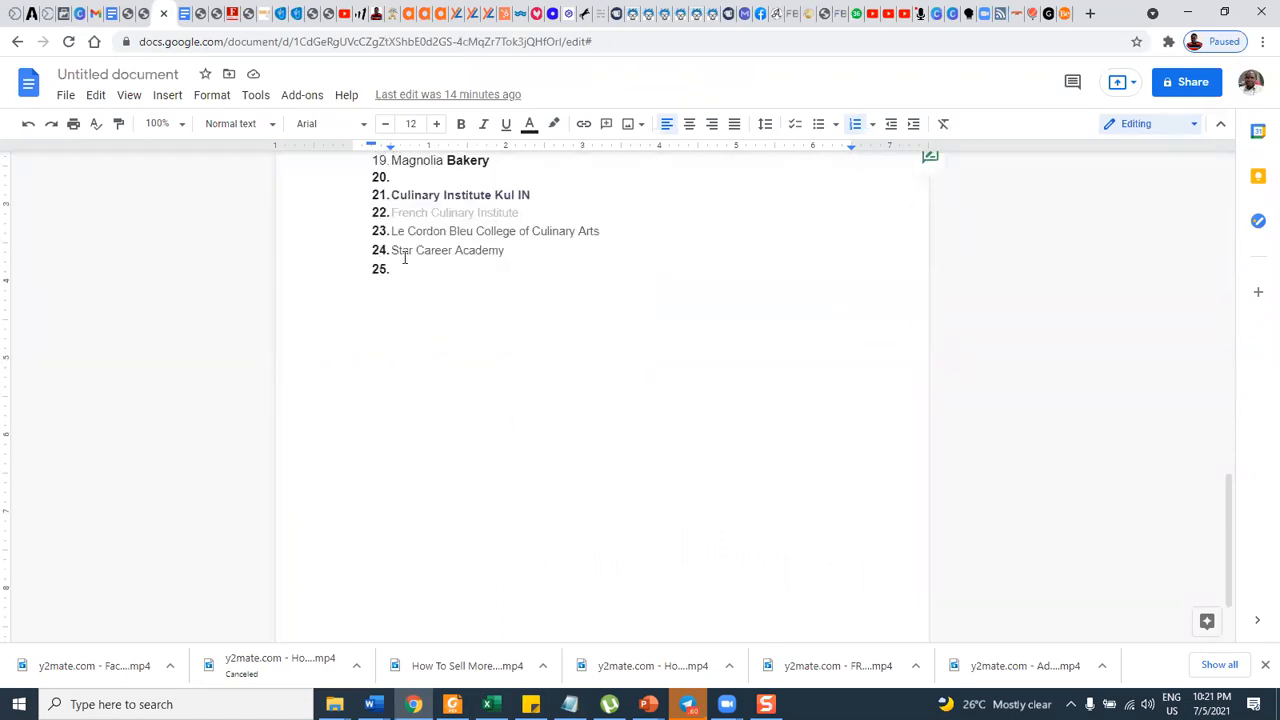
drag(398, 252, 508, 251)
key(ctrl+c)
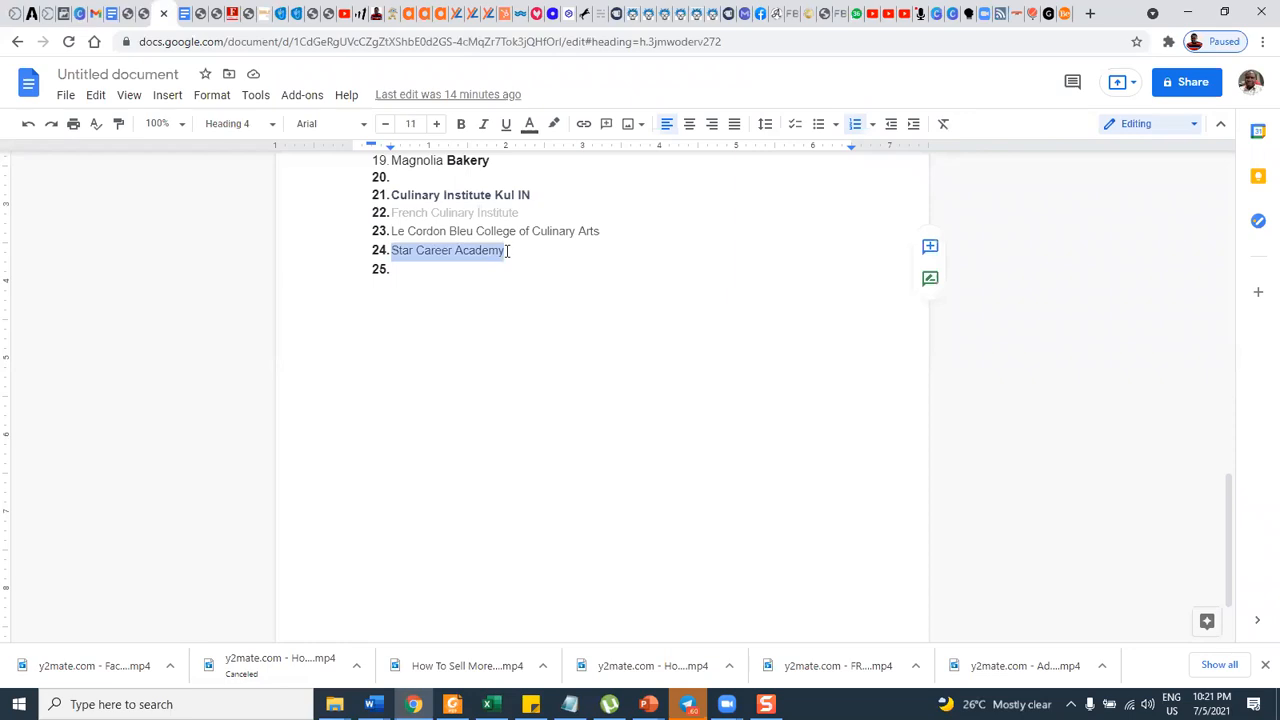
click(64, 14)
click(528, 272)
key(ctrl+v)
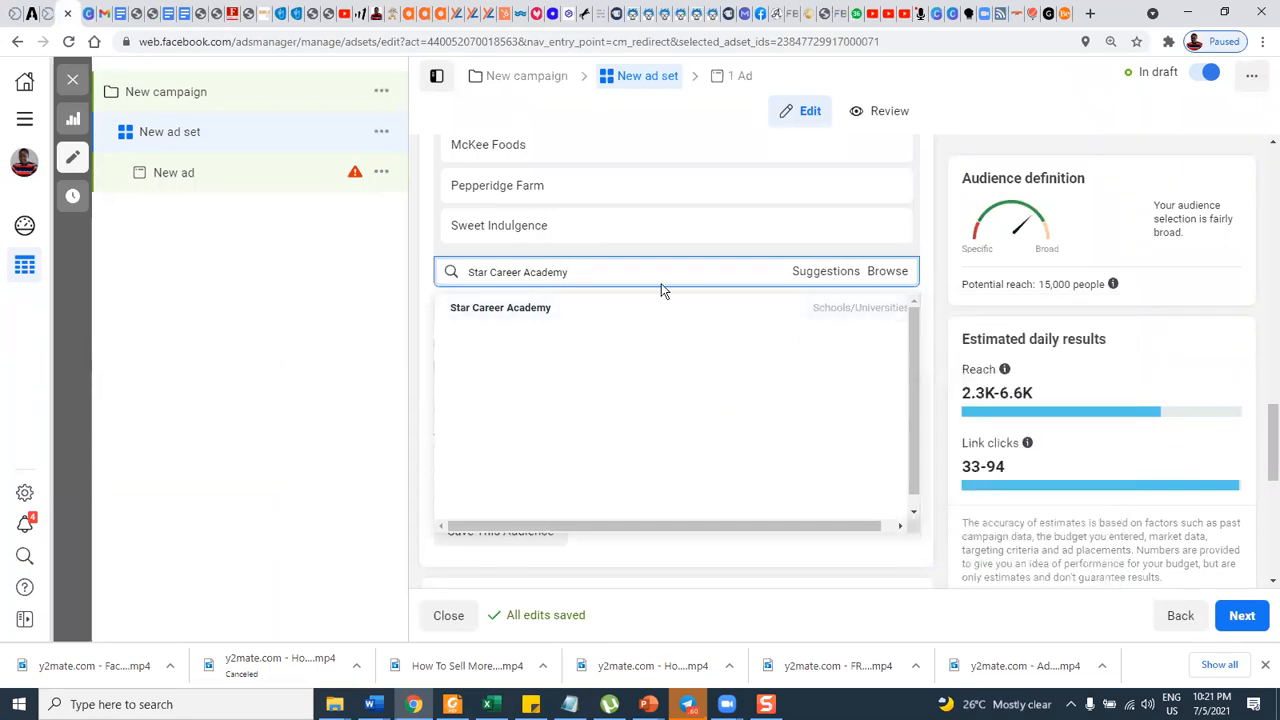
key(BackSpace)
key(BackSpace)
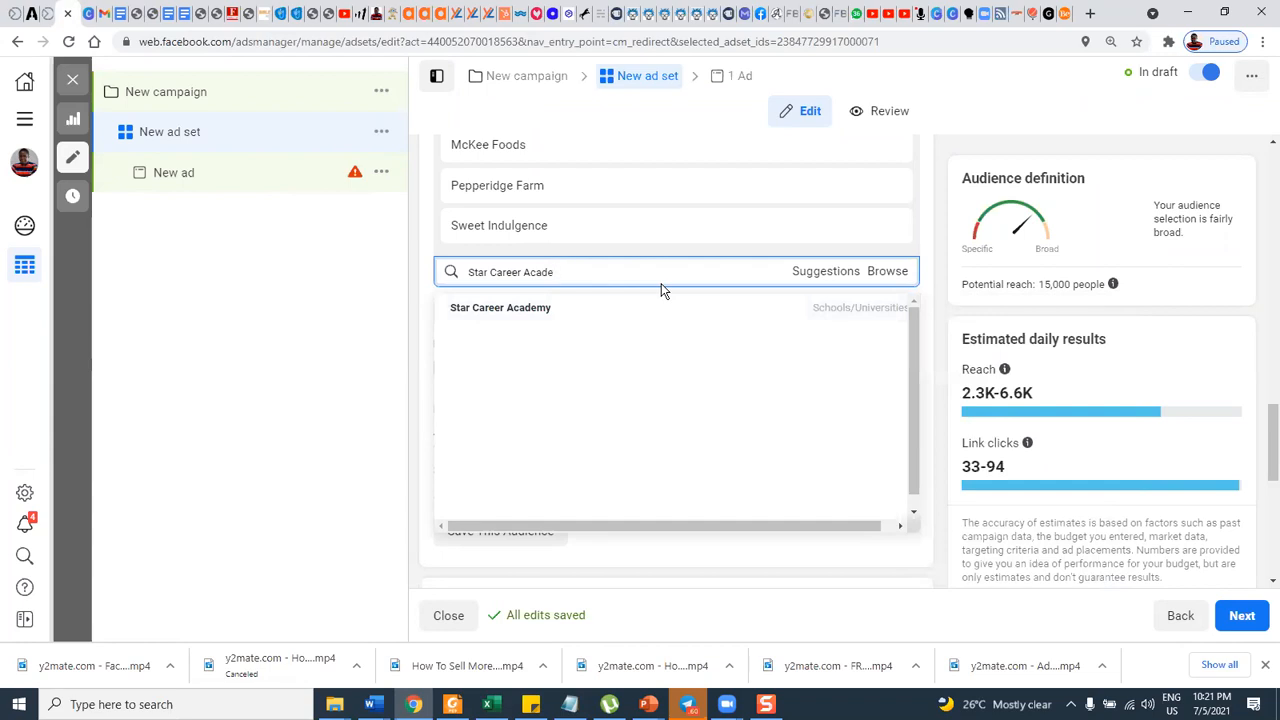
Copy "Cake baking tools" from item 15 of the keyword list and search for it in detailed targeting, replacing the Star Career Academy query.
click(161, 13)
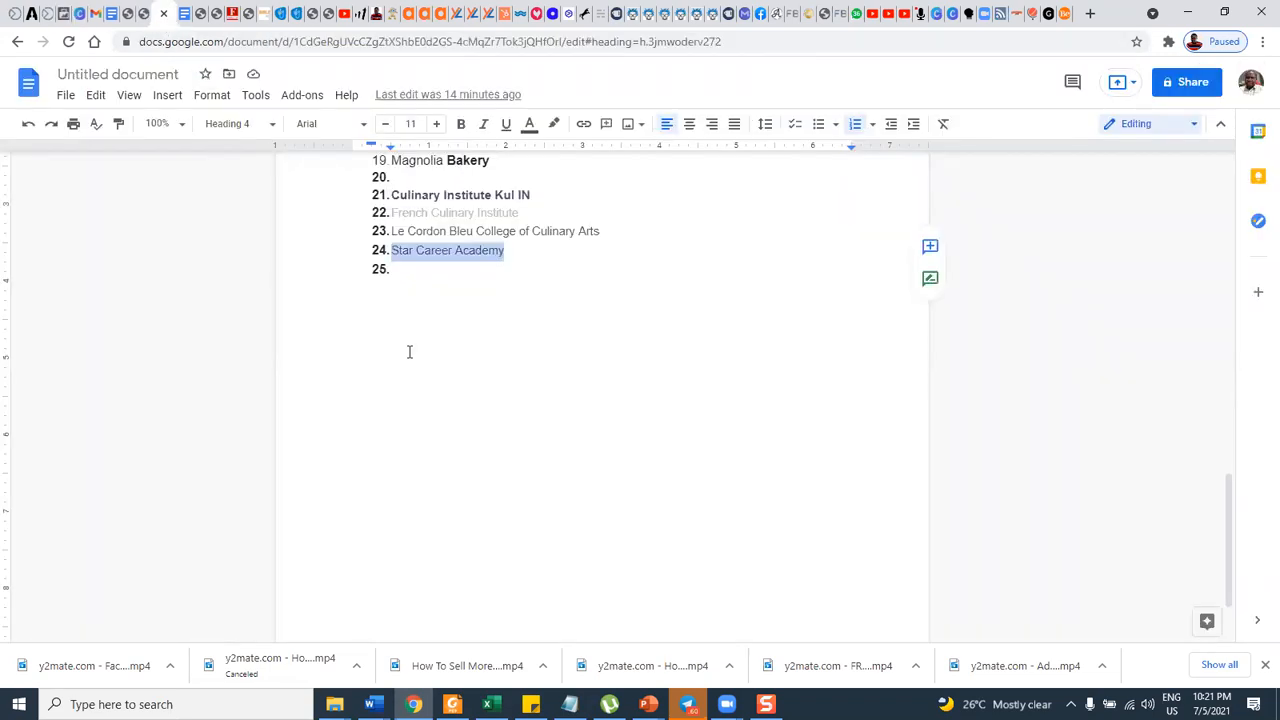
scroll(476, 367, up, 12)
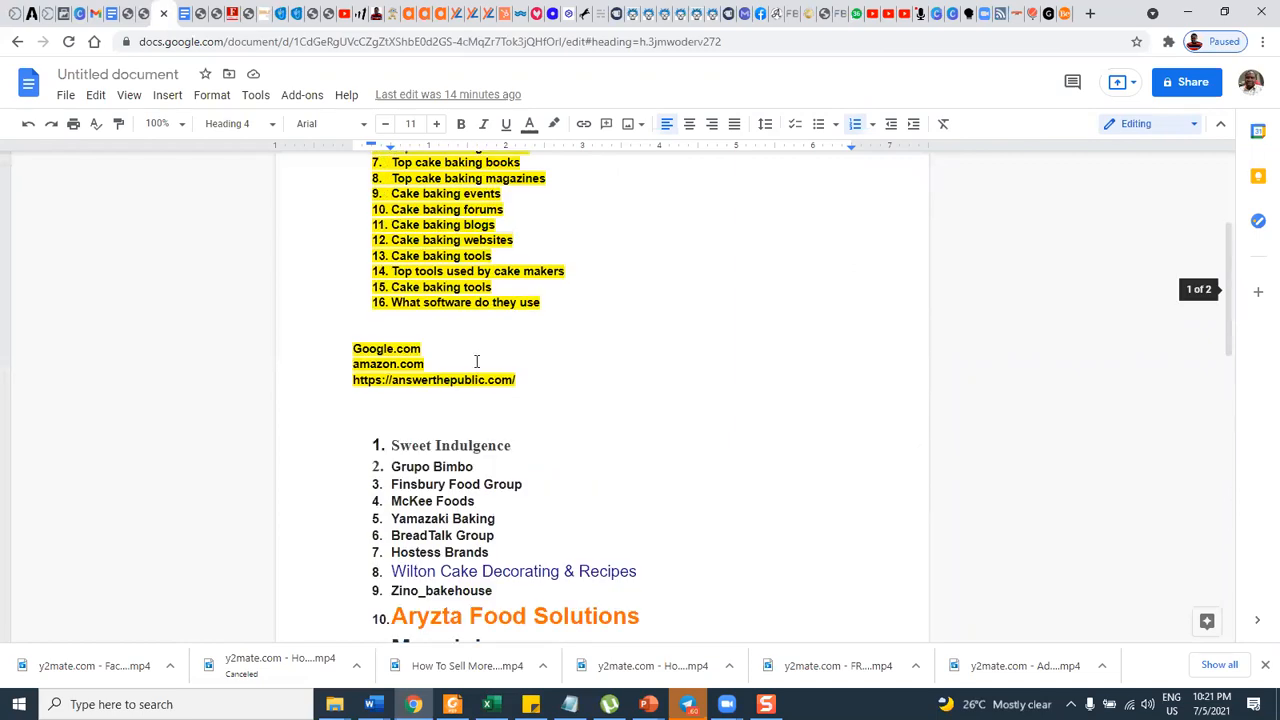
scroll(450, 375, up, 1)
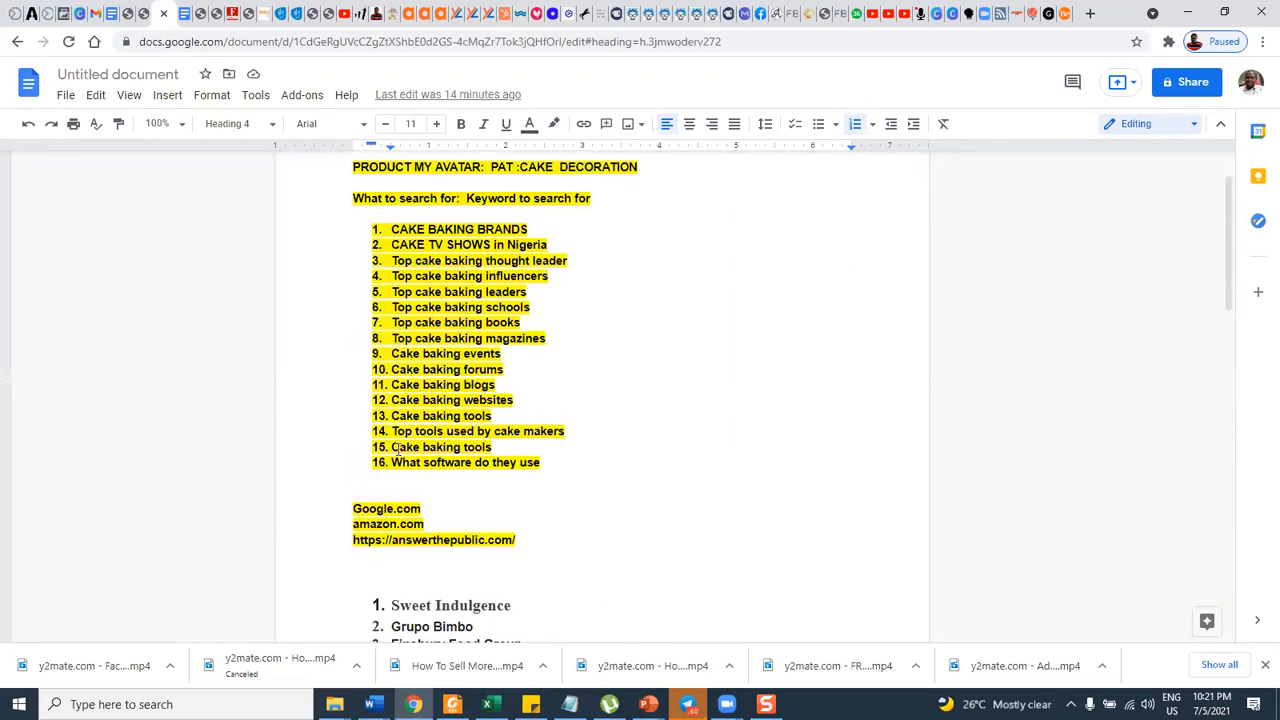
drag(393, 447, 492, 447)
key(ctrl+c)
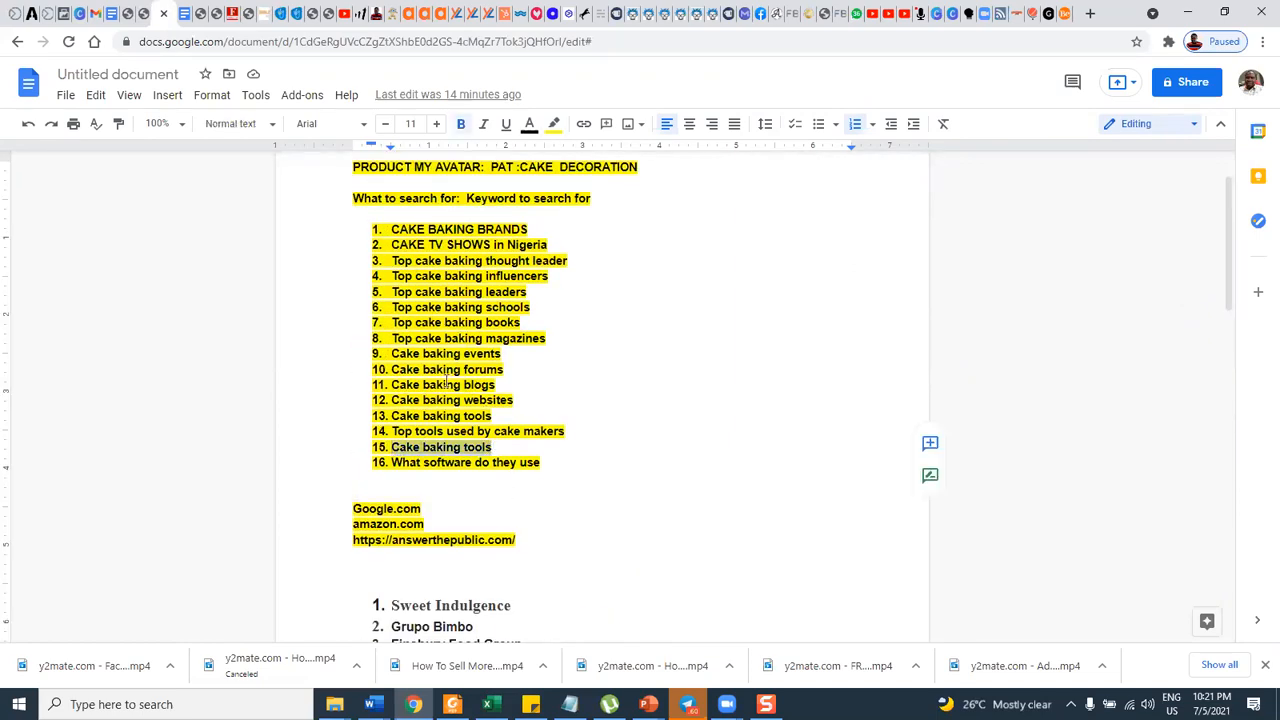
click(63, 17)
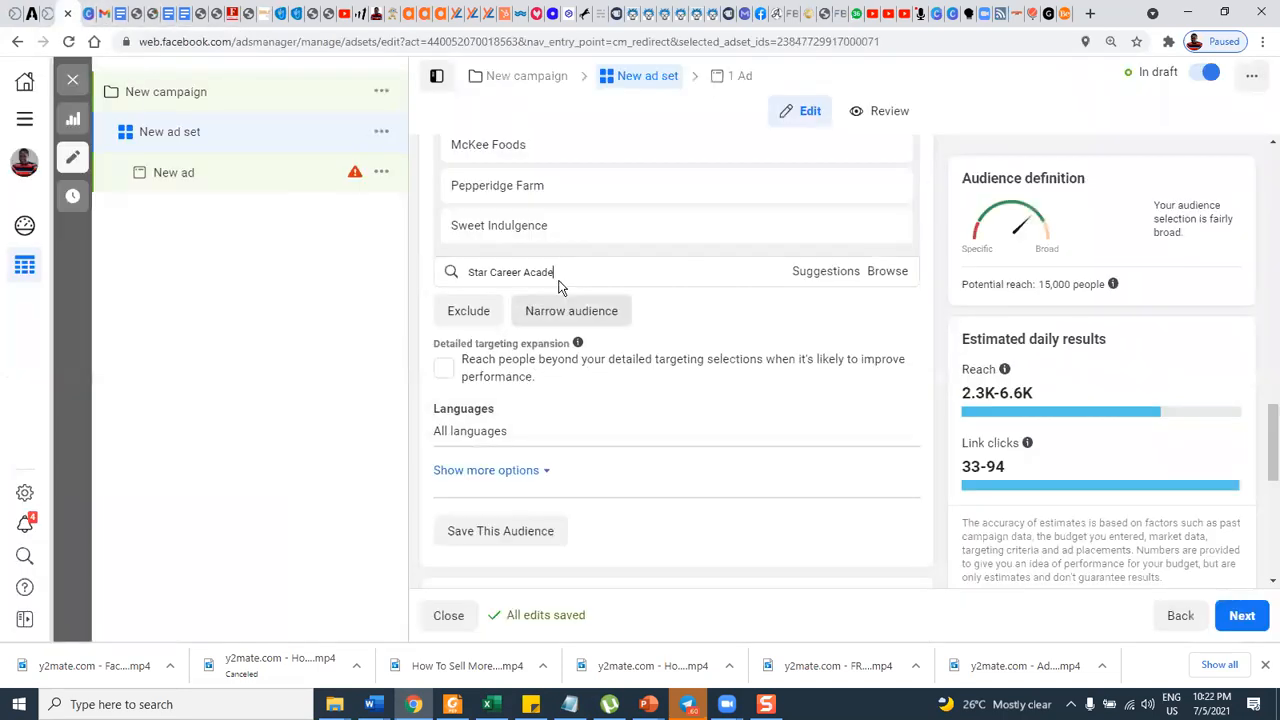
triple_click(493, 272)
key(ctrl+v)
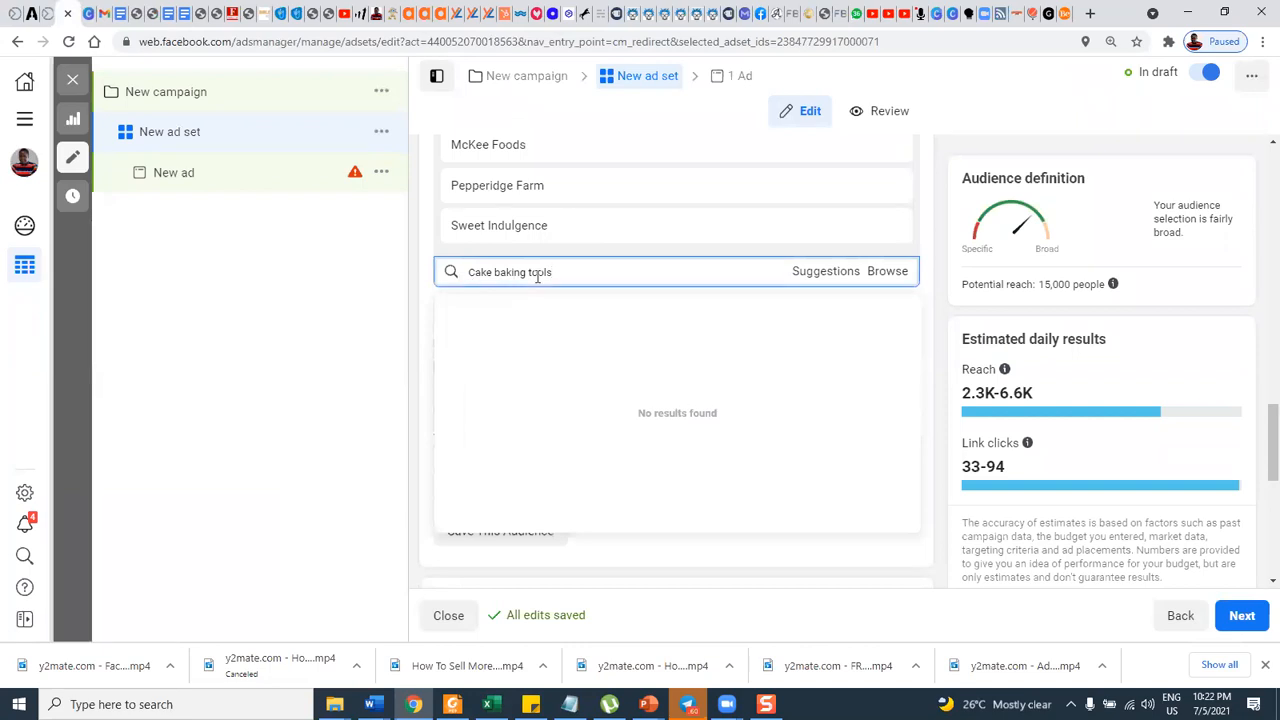
Shorten the detailed targeting query to "Cake", look through the matching interests, and clear the search.
key(BackSpace)
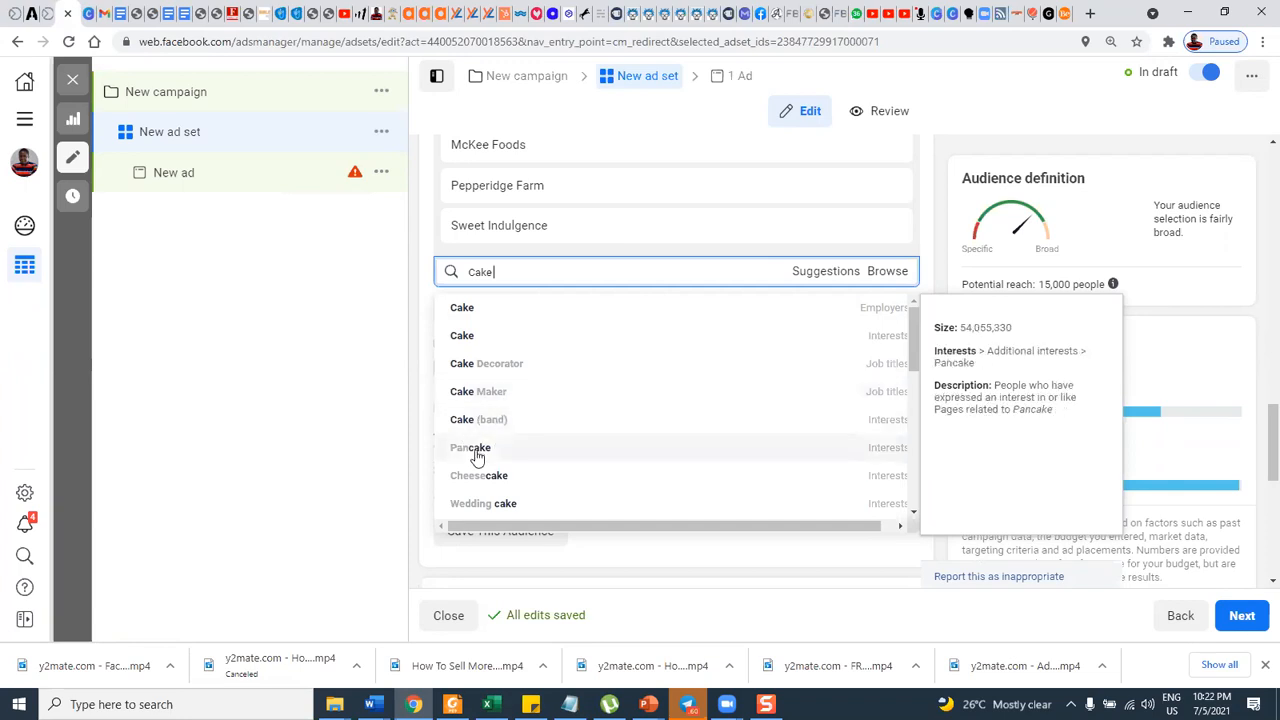
scroll(500, 424, down, 1)
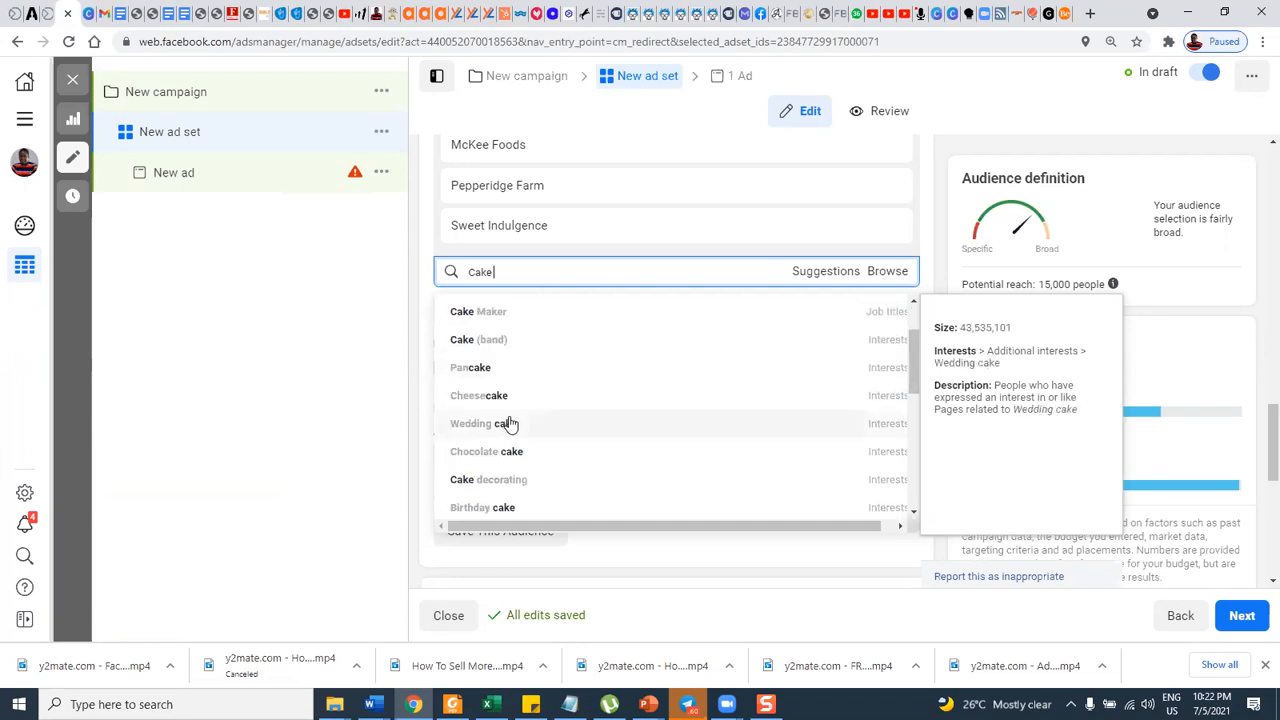
scroll(509, 415, down, 1)
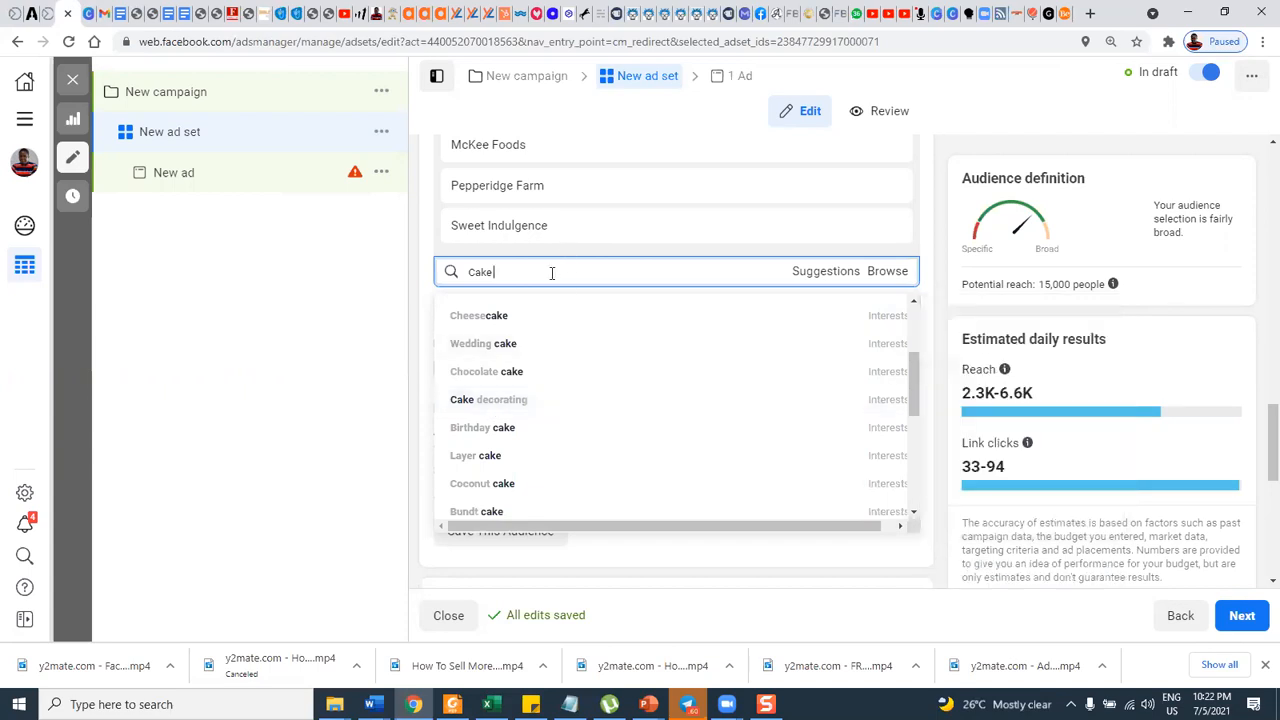
key(BackSpace)
key(BackSpace)
key(BackSpace)
key(BackSpace)
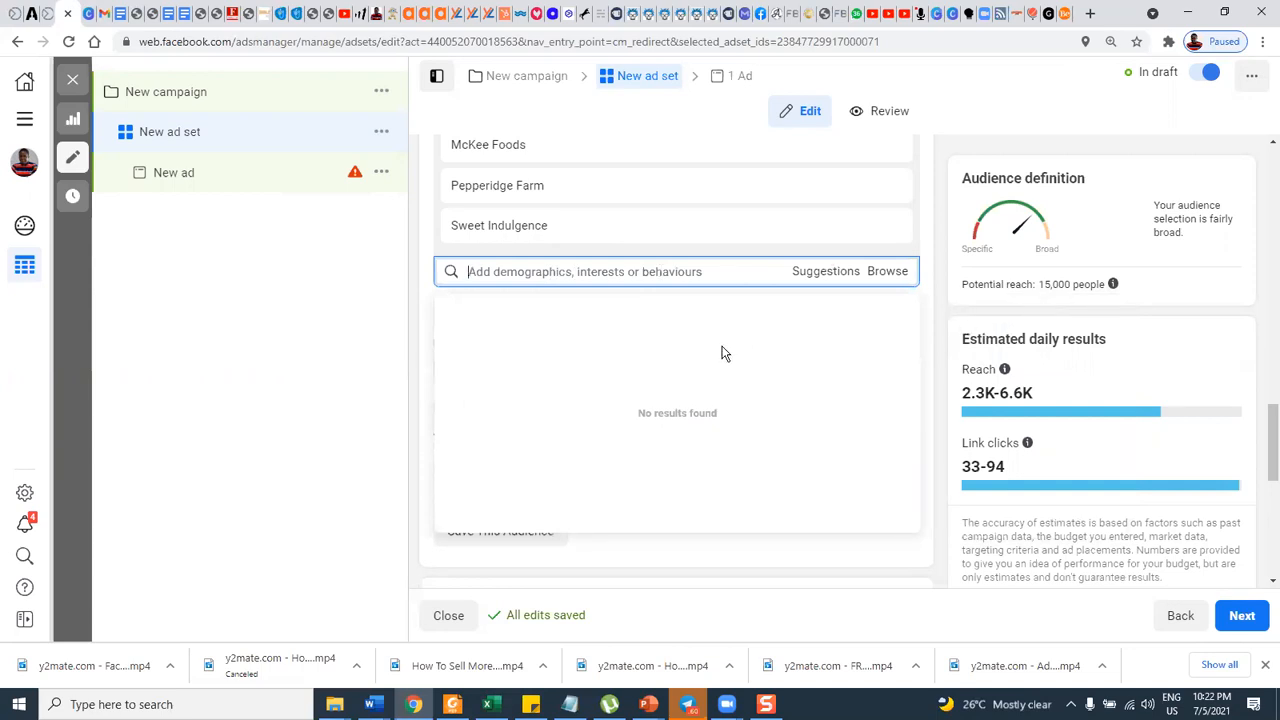
Show the suggested interests for detailed targeting and add Nabisco and Nutella to the audience.
scroll(617, 334, up, 2)
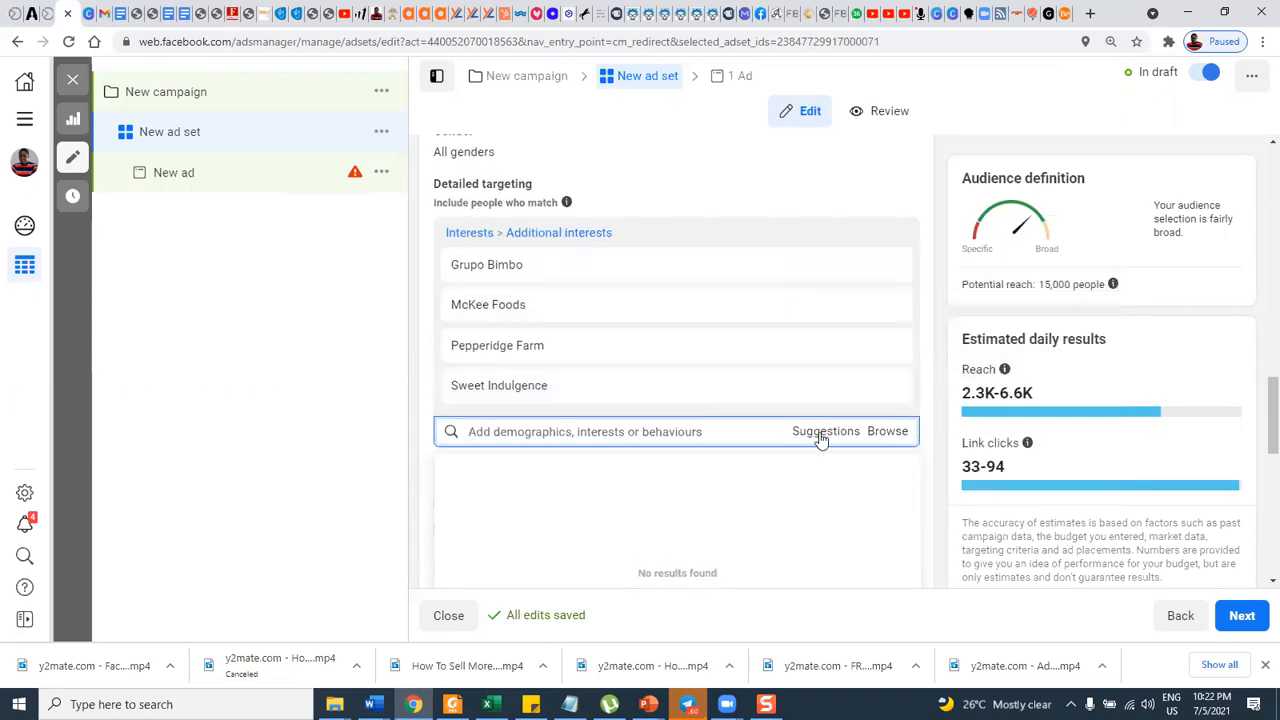
click(822, 433)
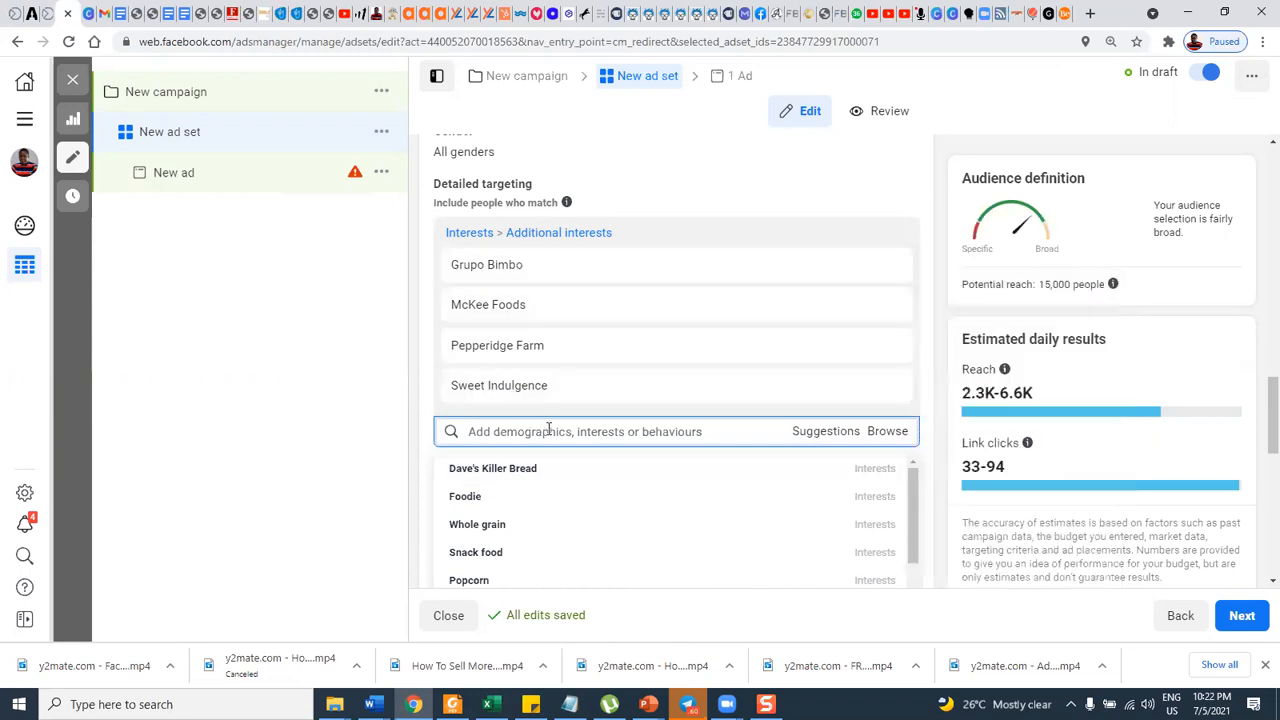
scroll(543, 450, down, 4)
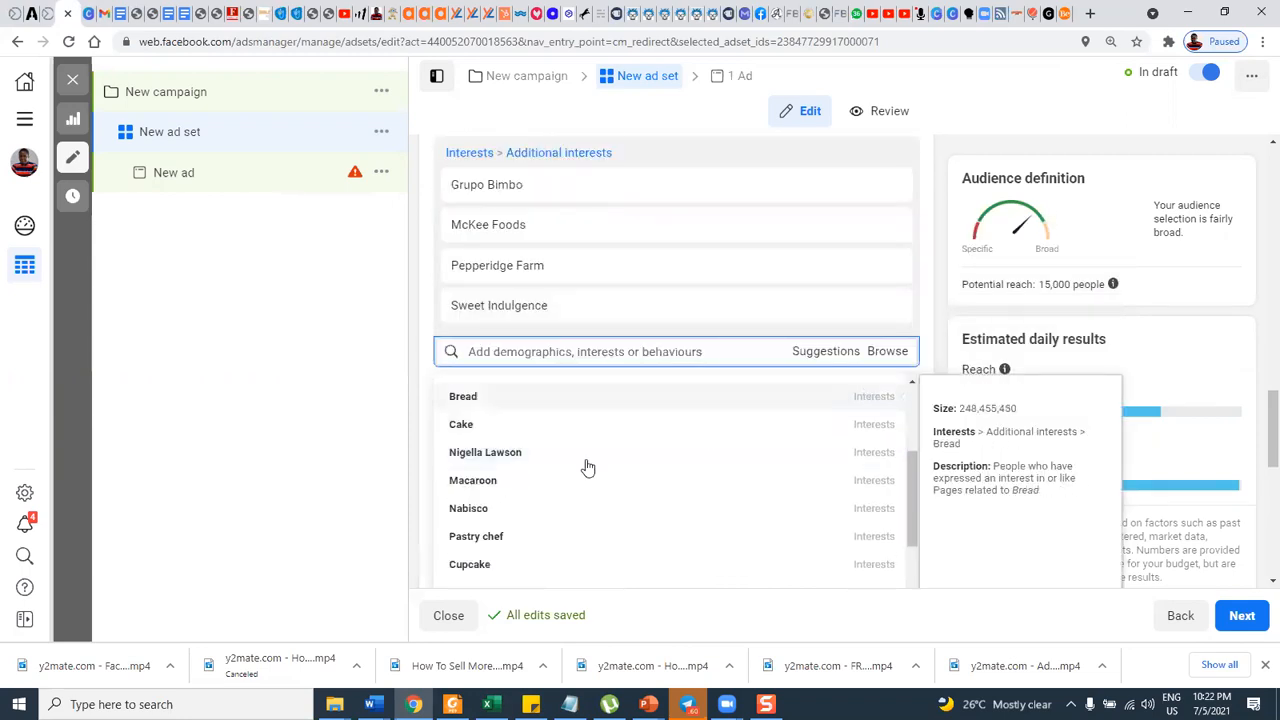
click(469, 511)
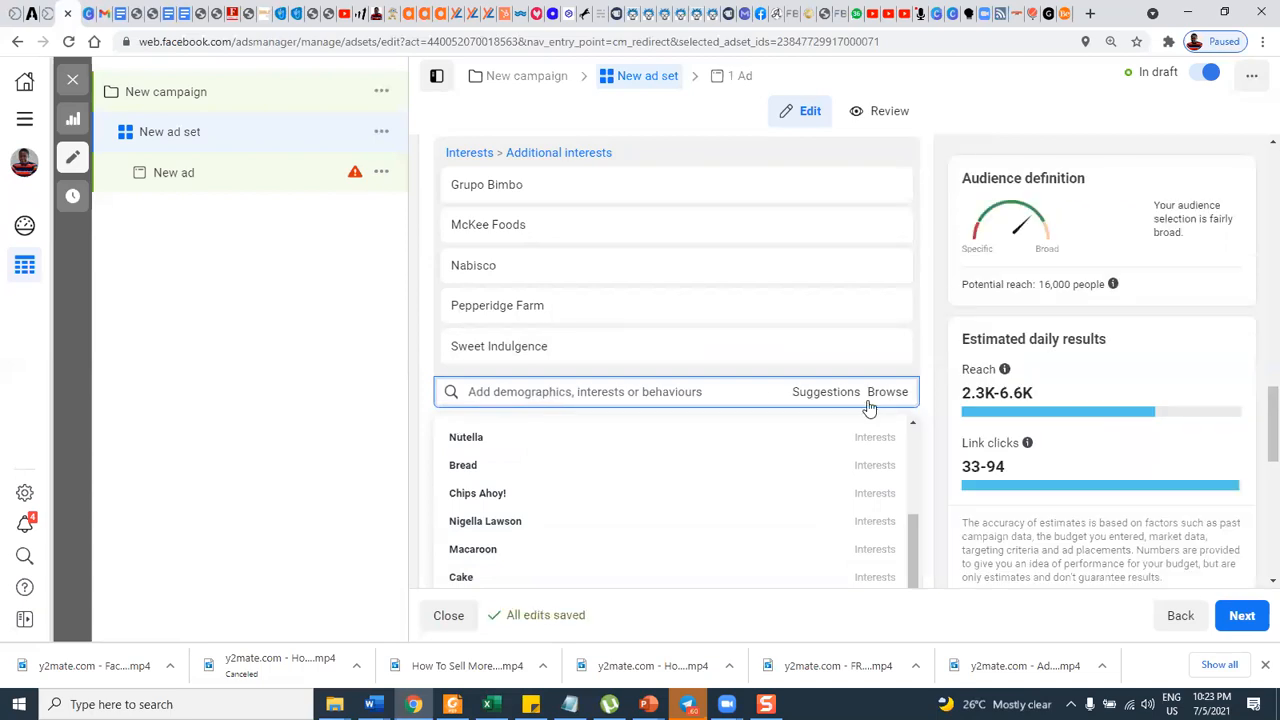
mouse_move(1098, 290)
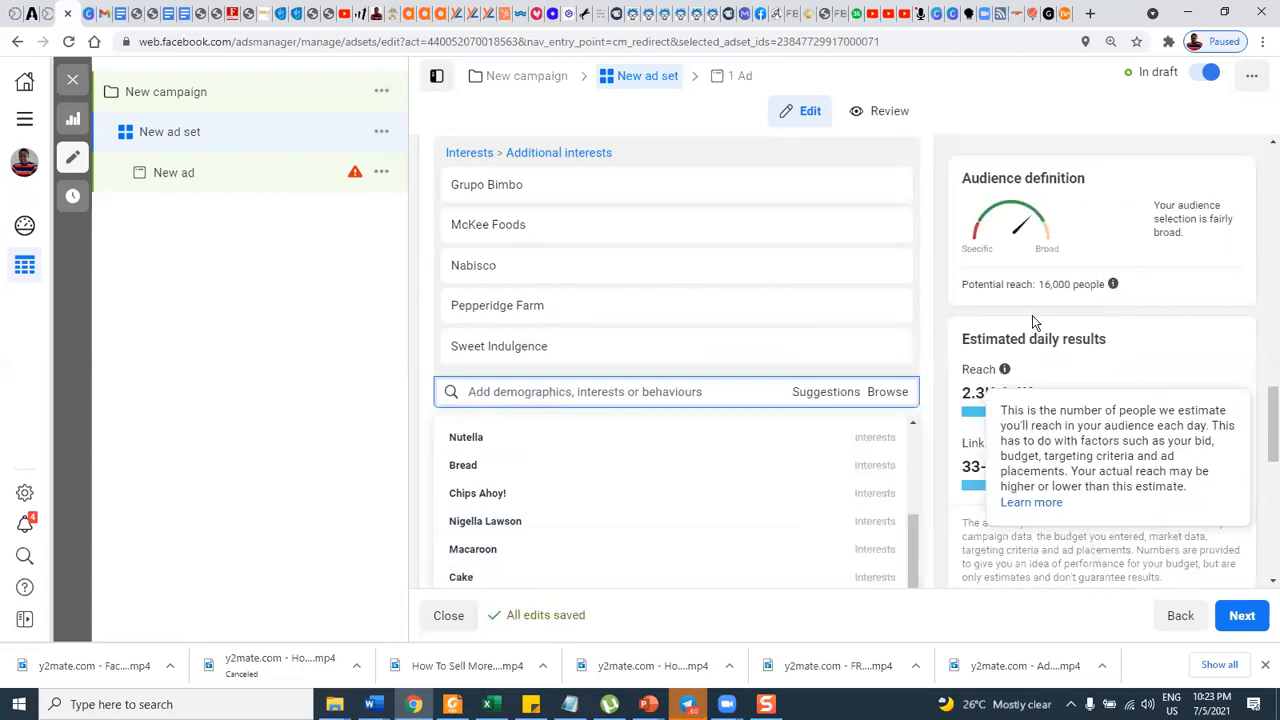
click(468, 442)
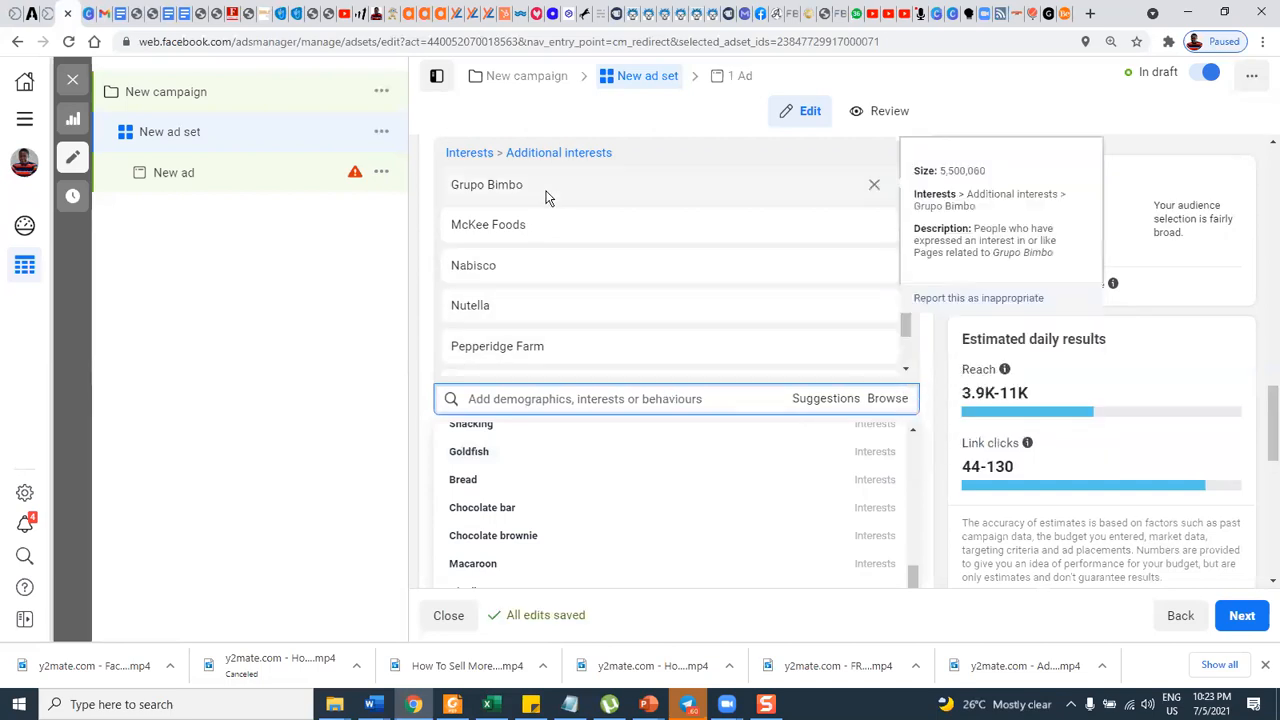
Review the placements and the optimisation and delivery settings below the audience section, ending at the option to save the audience.
scroll(605, 386, down, 3)
scroll(606, 393, down, 6)
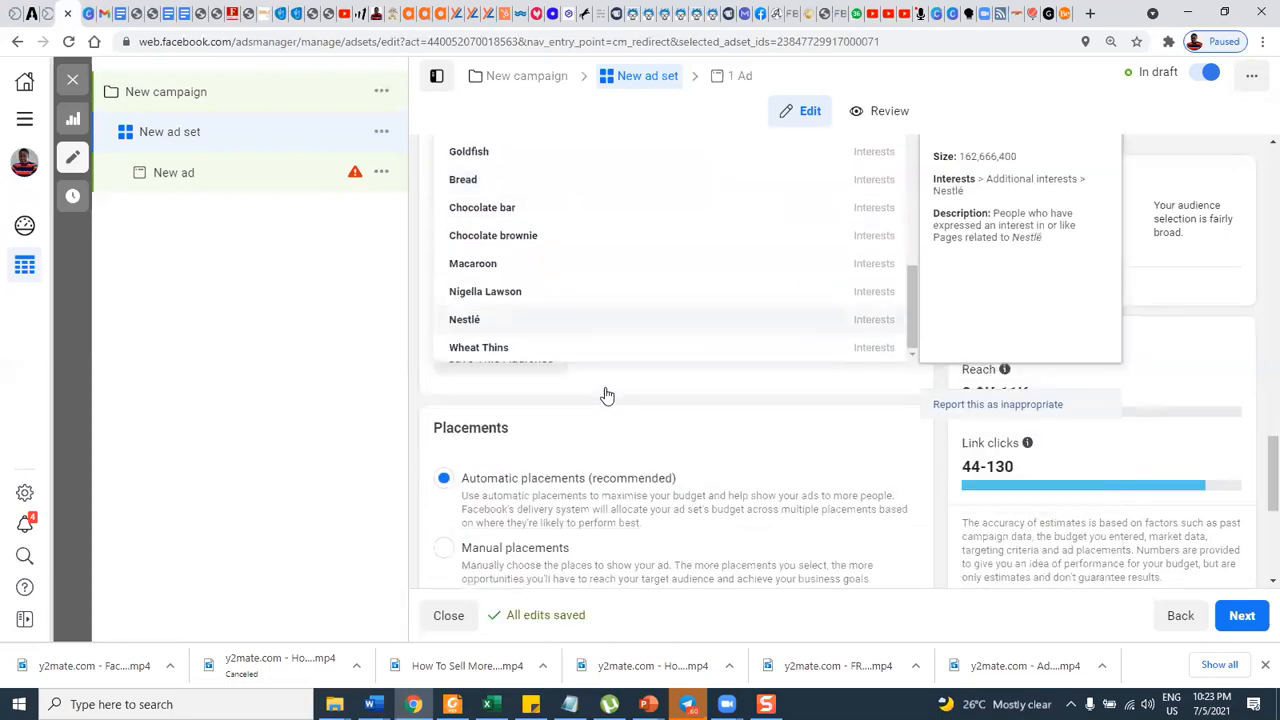
scroll(605, 379, down, 1)
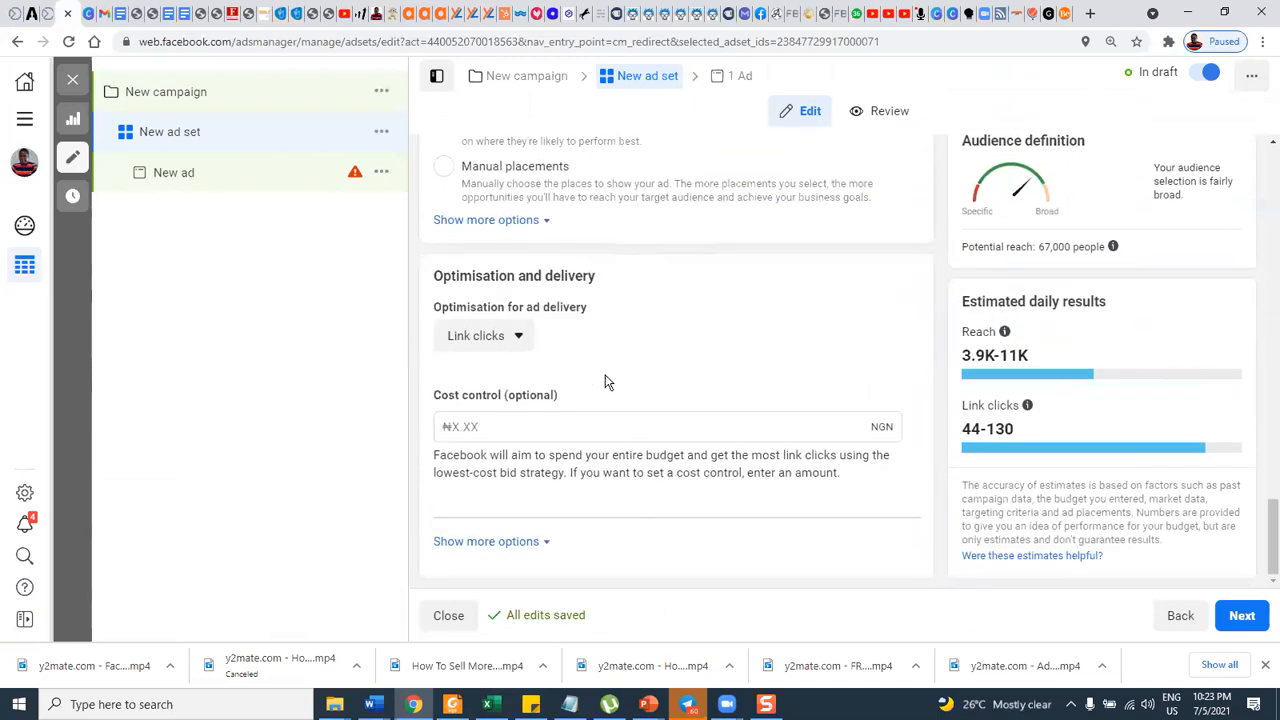
scroll(607, 378, up, 3)
scroll(607, 370, up, 1)
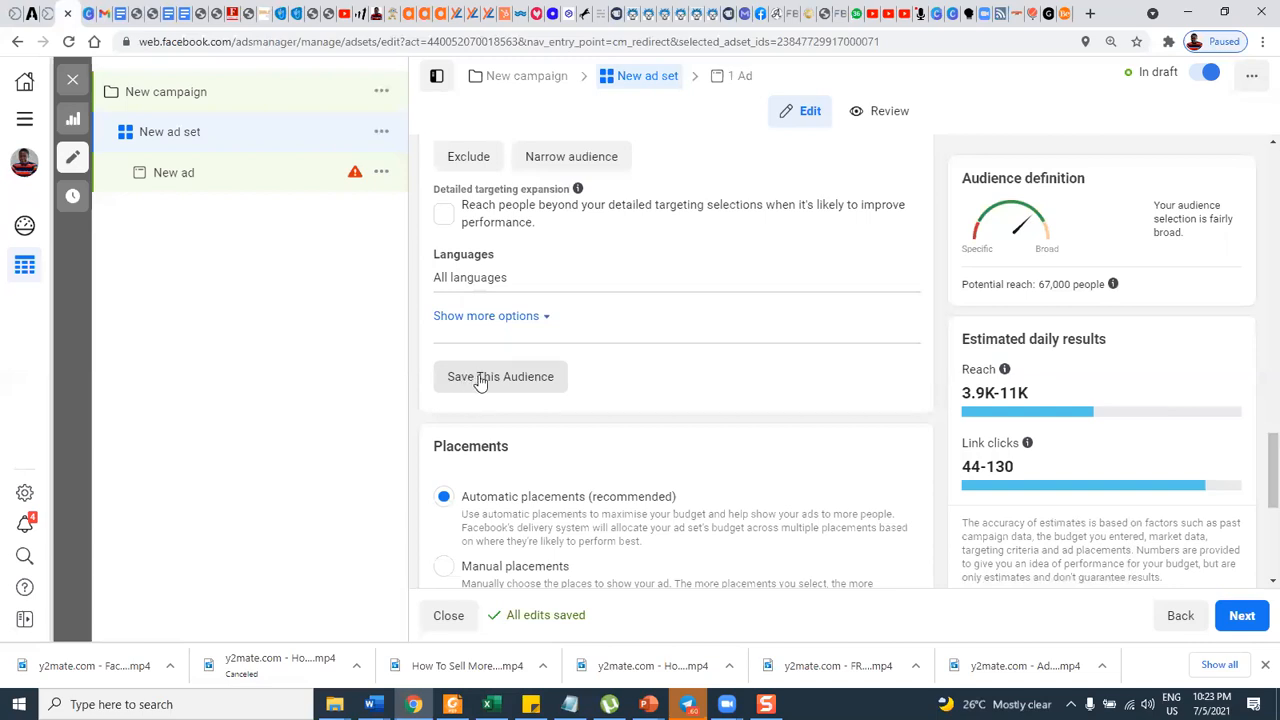
Save the current targeting as an audience named "top 10 auth 1".
scroll(657, 375, up, 3)
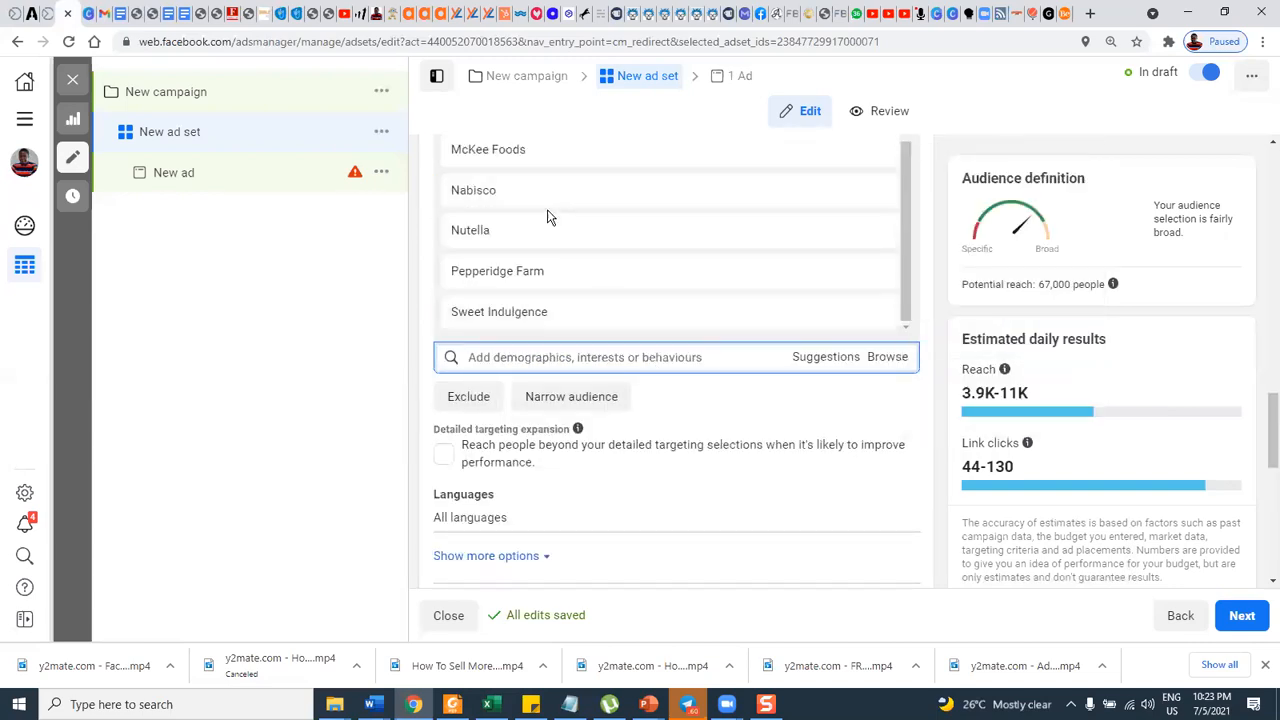
scroll(547, 217, up, 3)
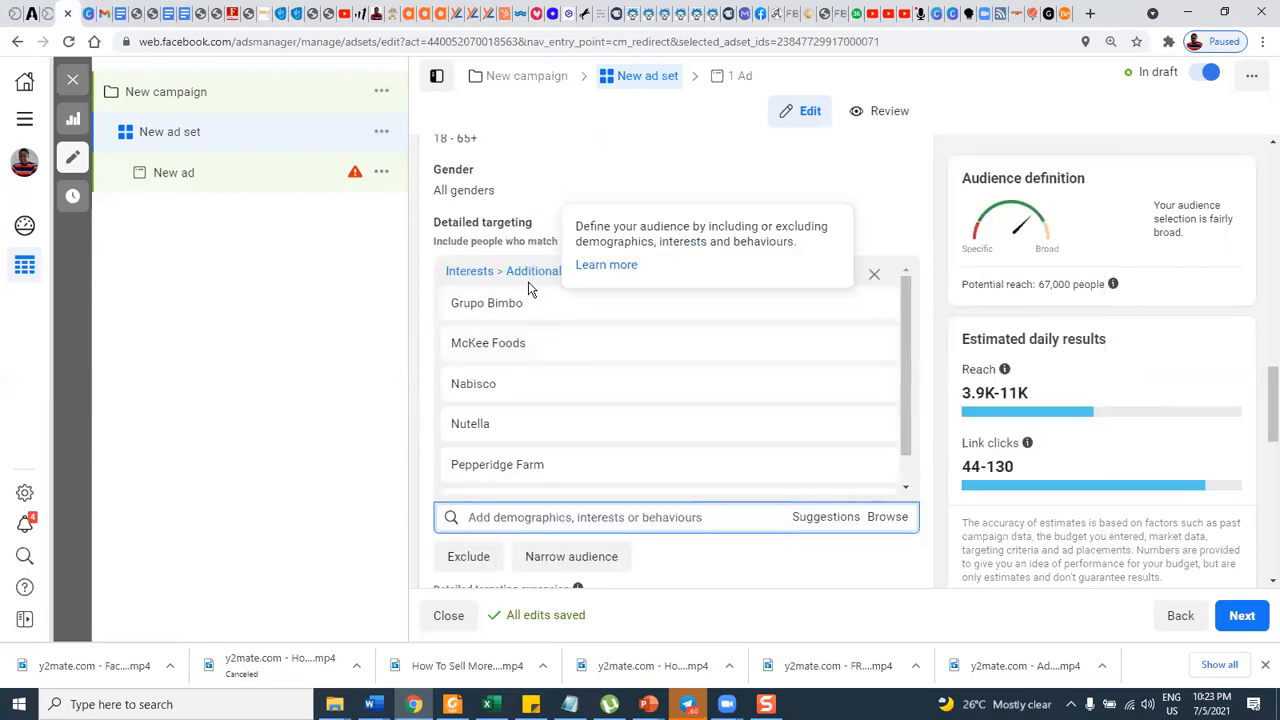
scroll(534, 325, down, 1)
scroll(640, 530, down, 2)
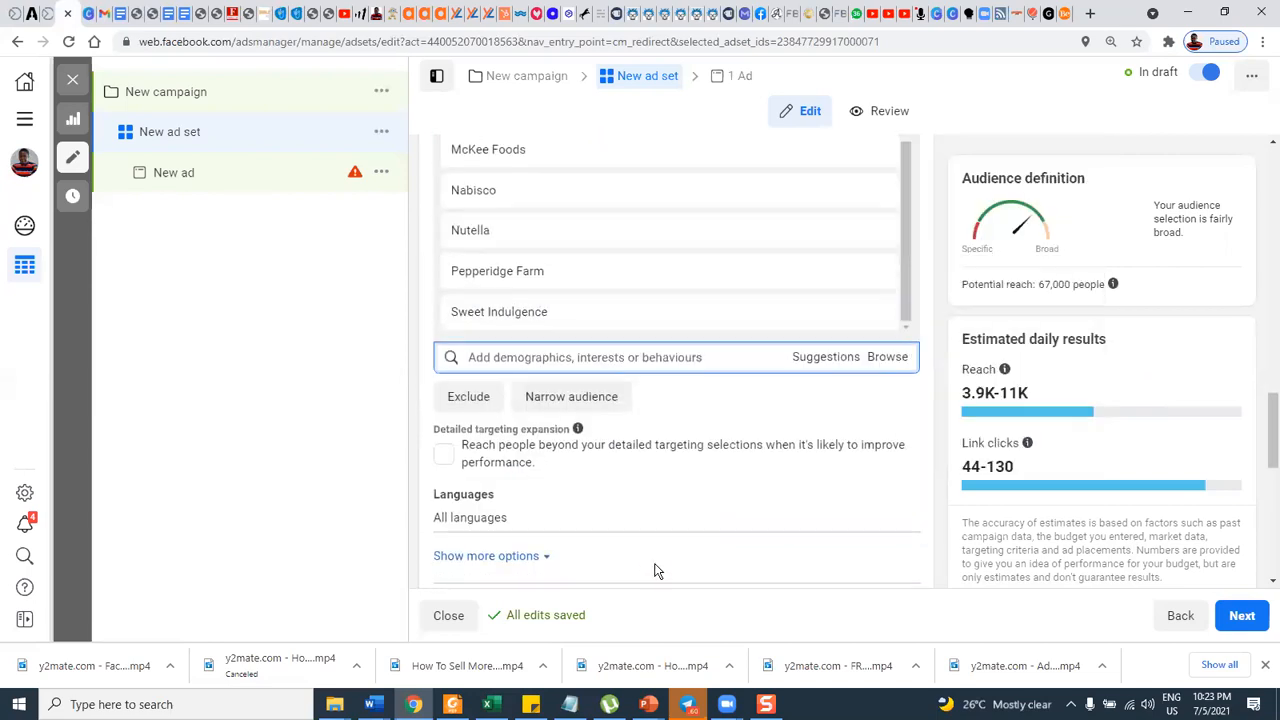
scroll(657, 571, down, 2)
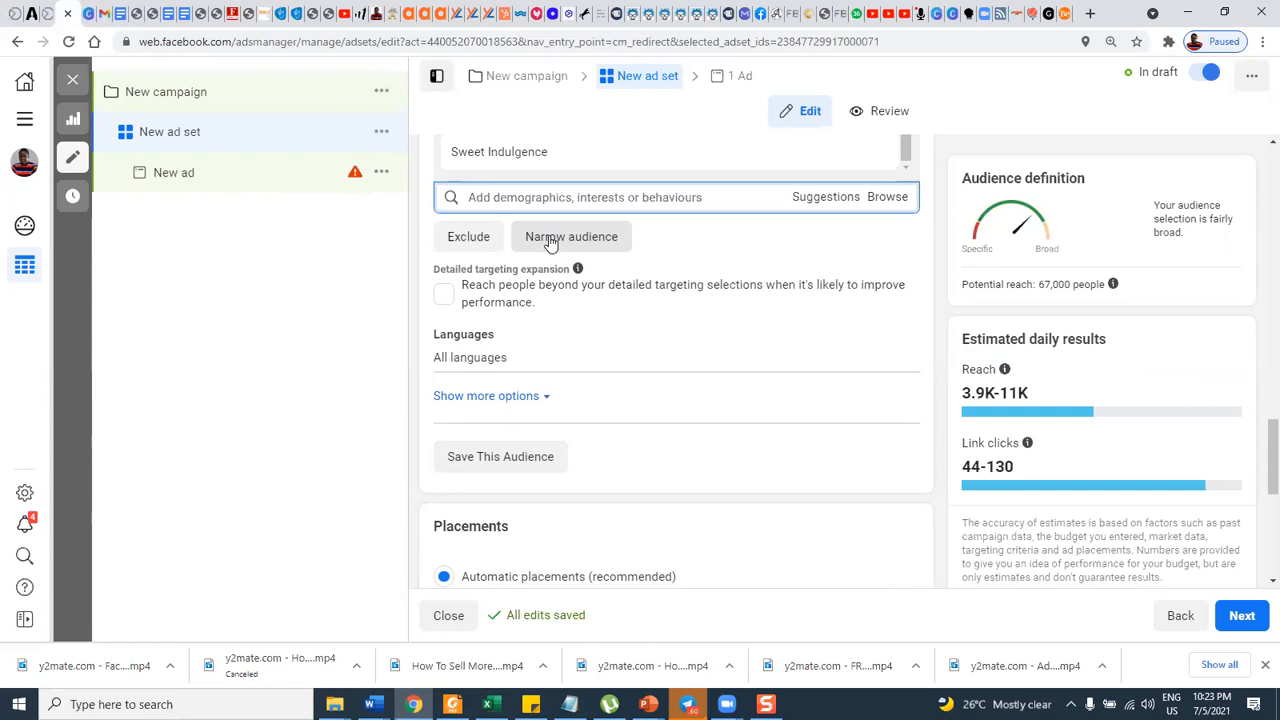
click(483, 458)
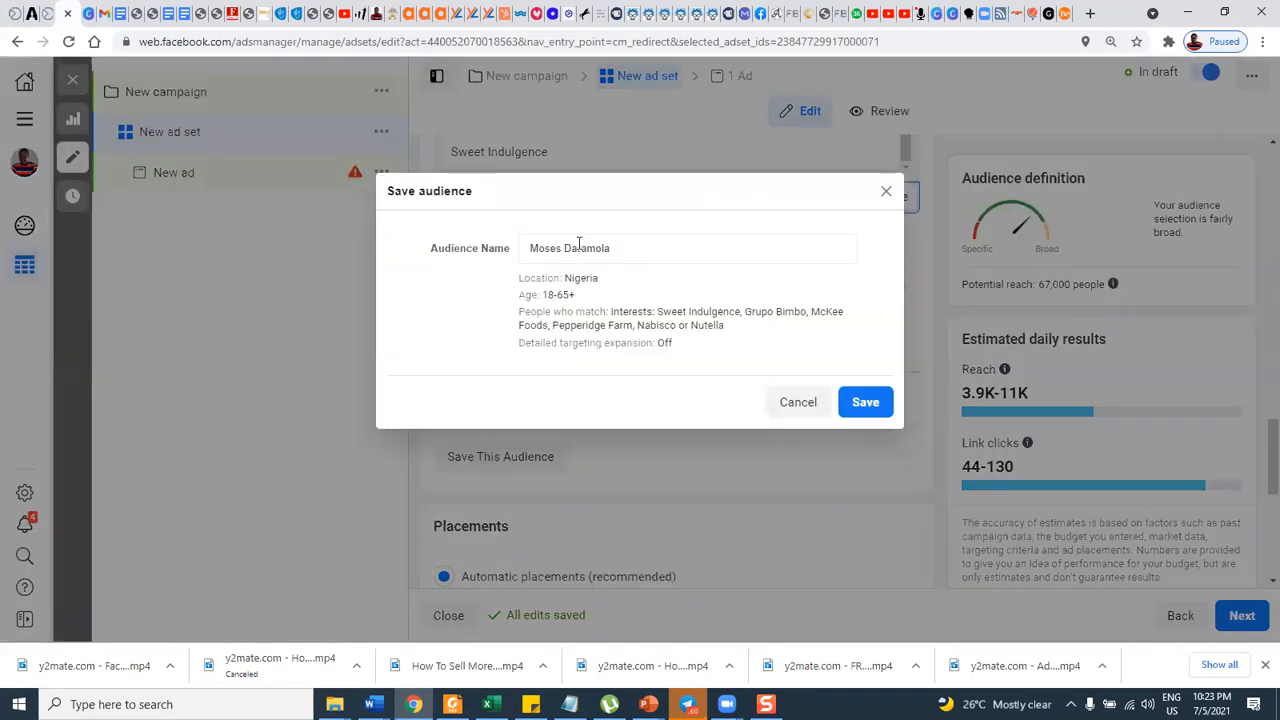
drag(614, 248, 499, 265)
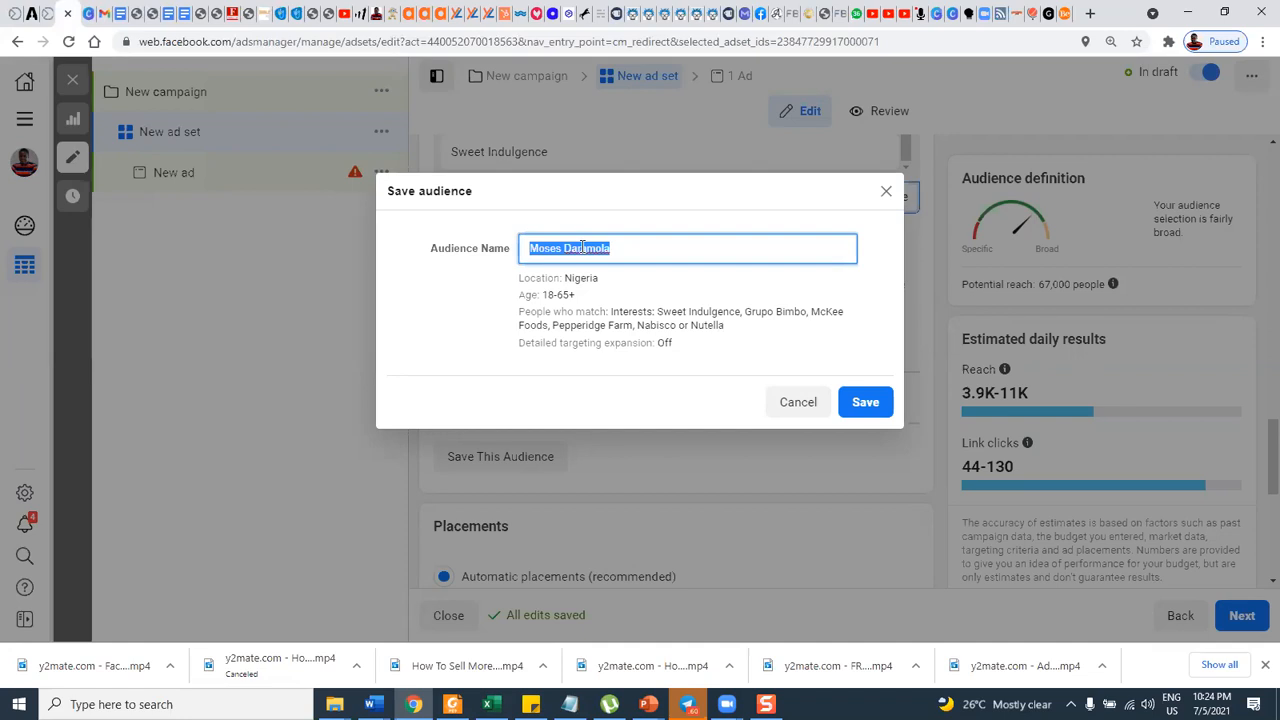
text(top 10 aut)
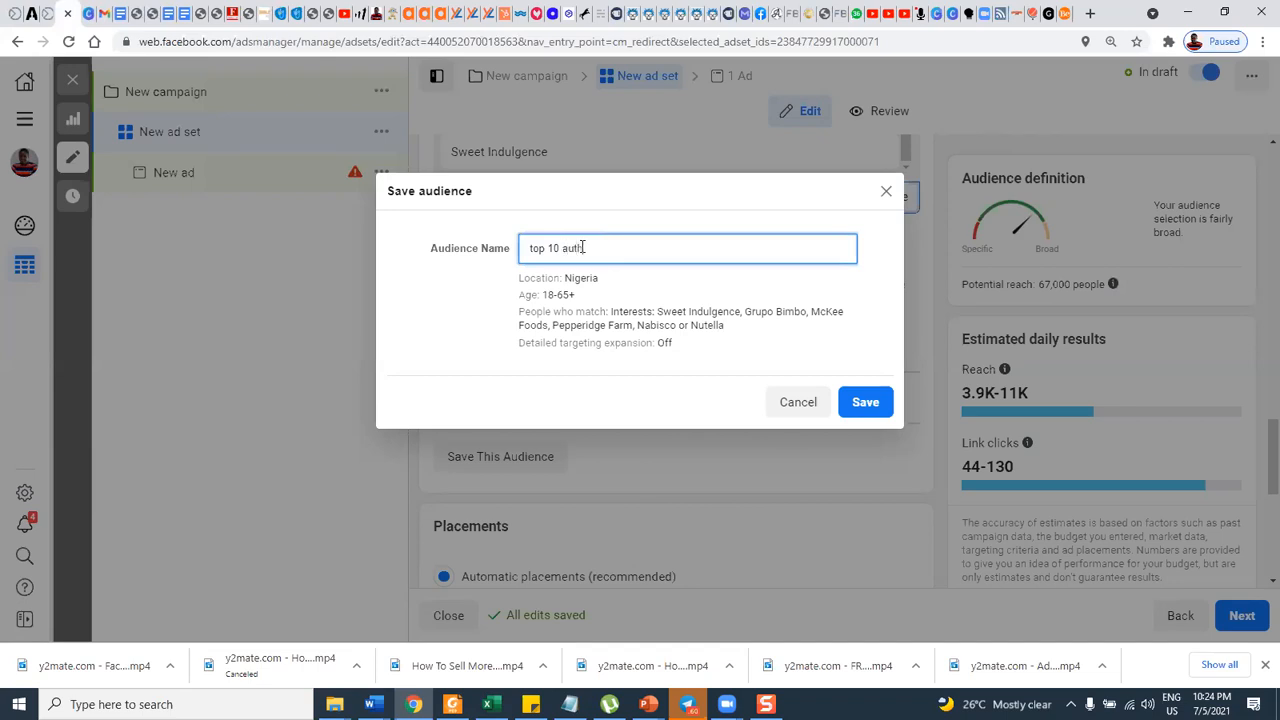
text(h 1)
click(861, 400)
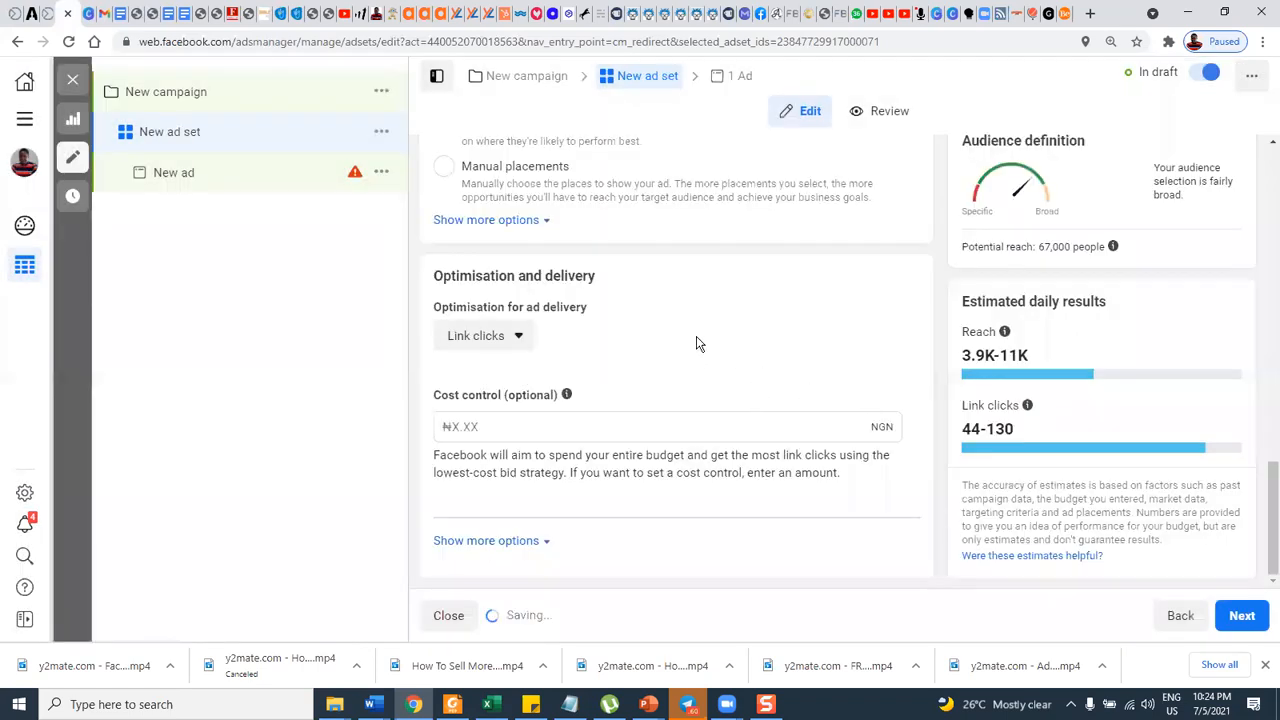
Find the audience section of the ad set and look up "top 10 auth 1" in the list of saved audiences.
scroll(648, 310, up, 4)
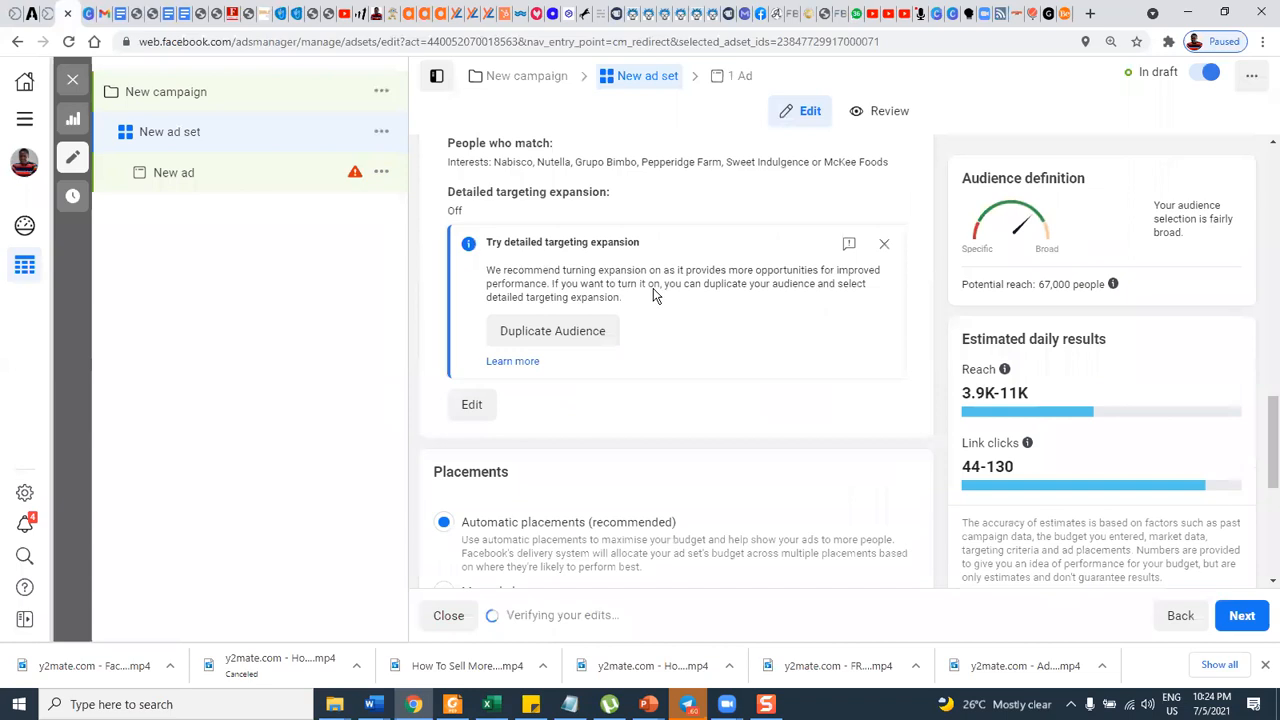
scroll(655, 290, up, 5)
scroll(660, 290, up, 4)
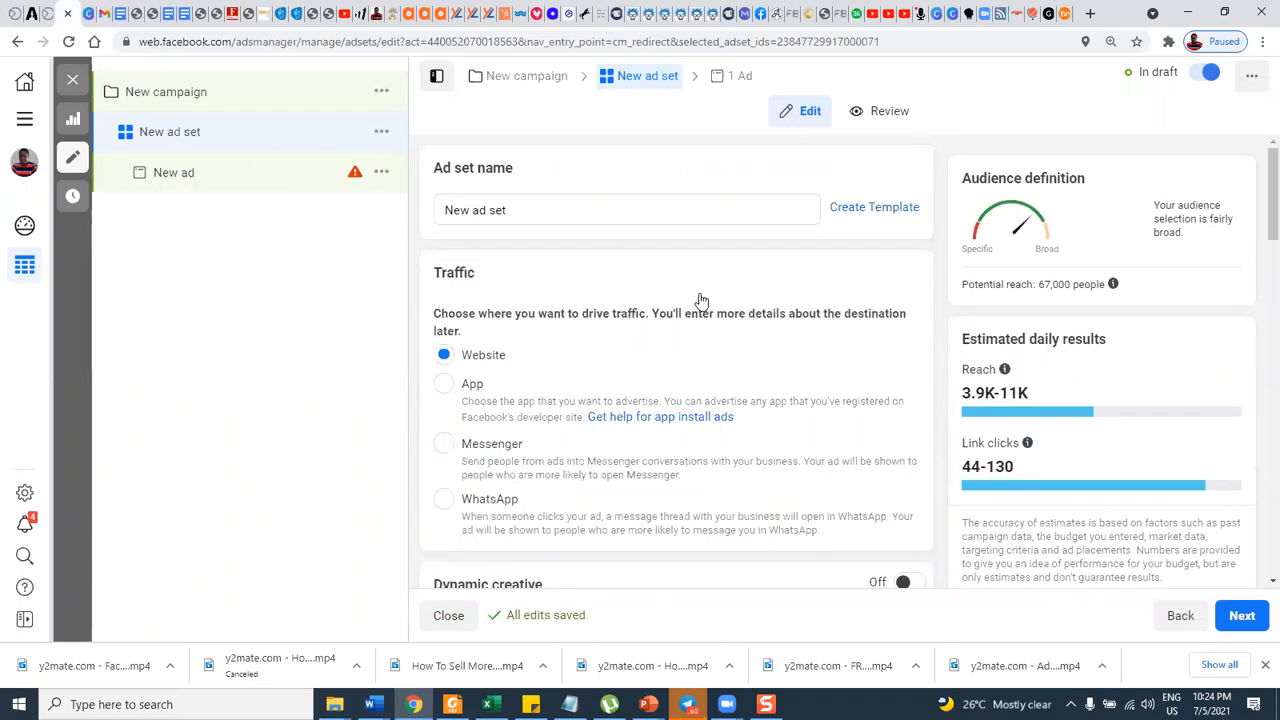
scroll(700, 300, down, 3)
scroll(700, 300, down, 2)
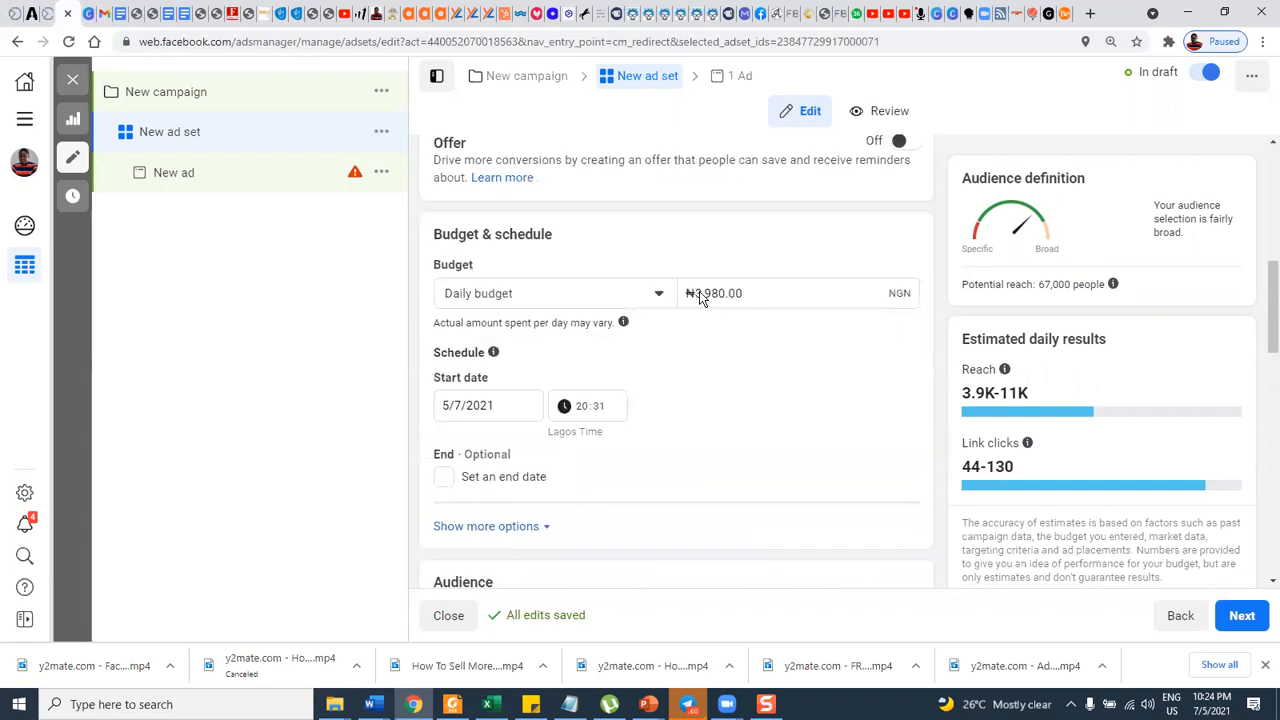
scroll(700, 300, down, 2)
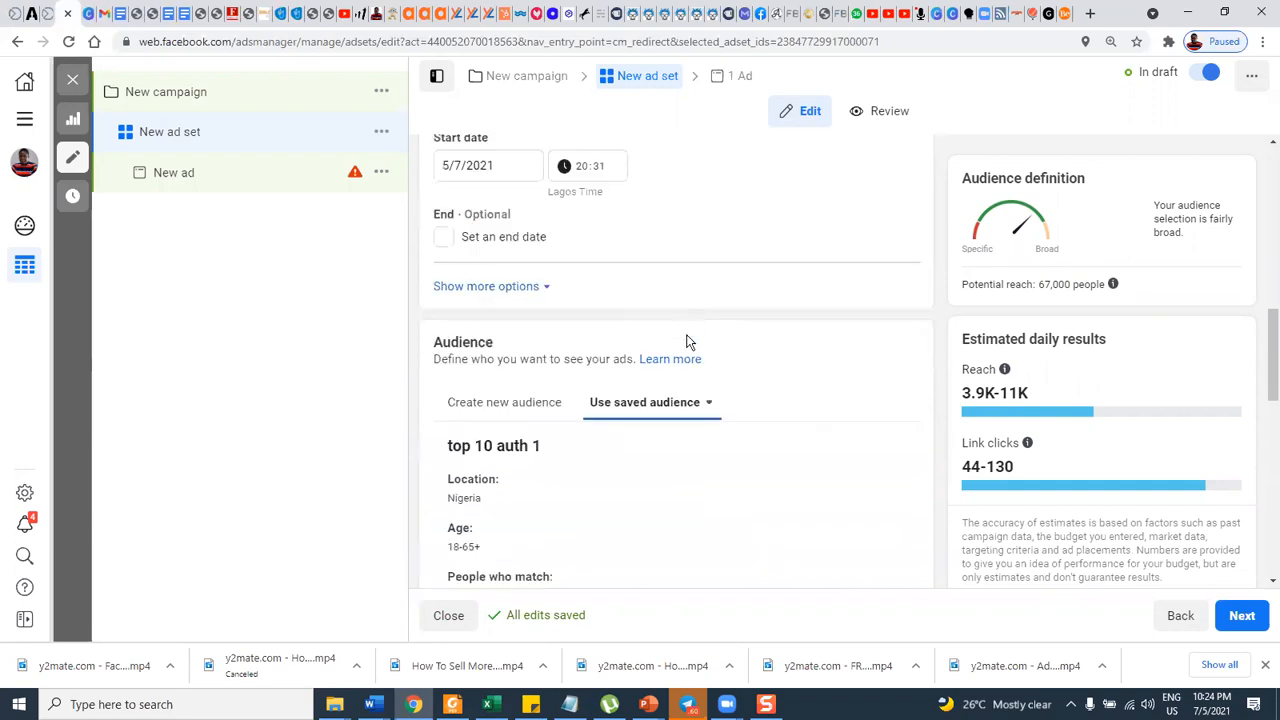
click(678, 405)
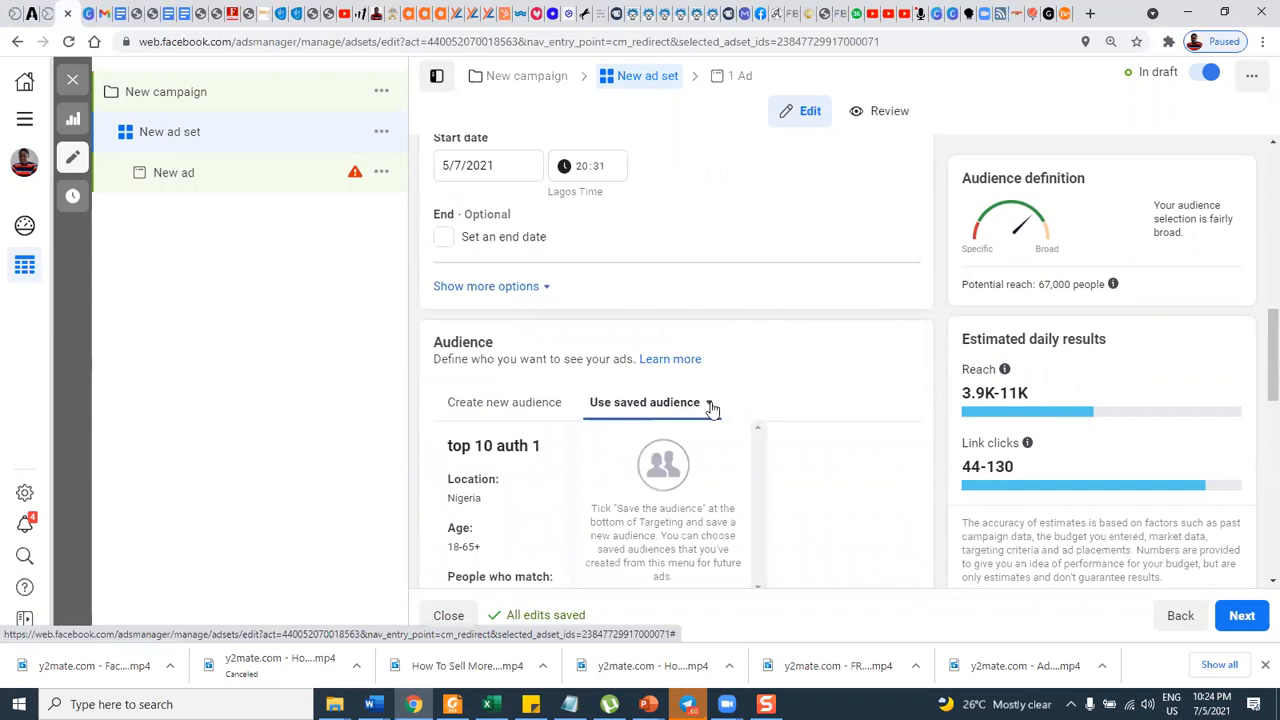
mouse_move(631, 515)
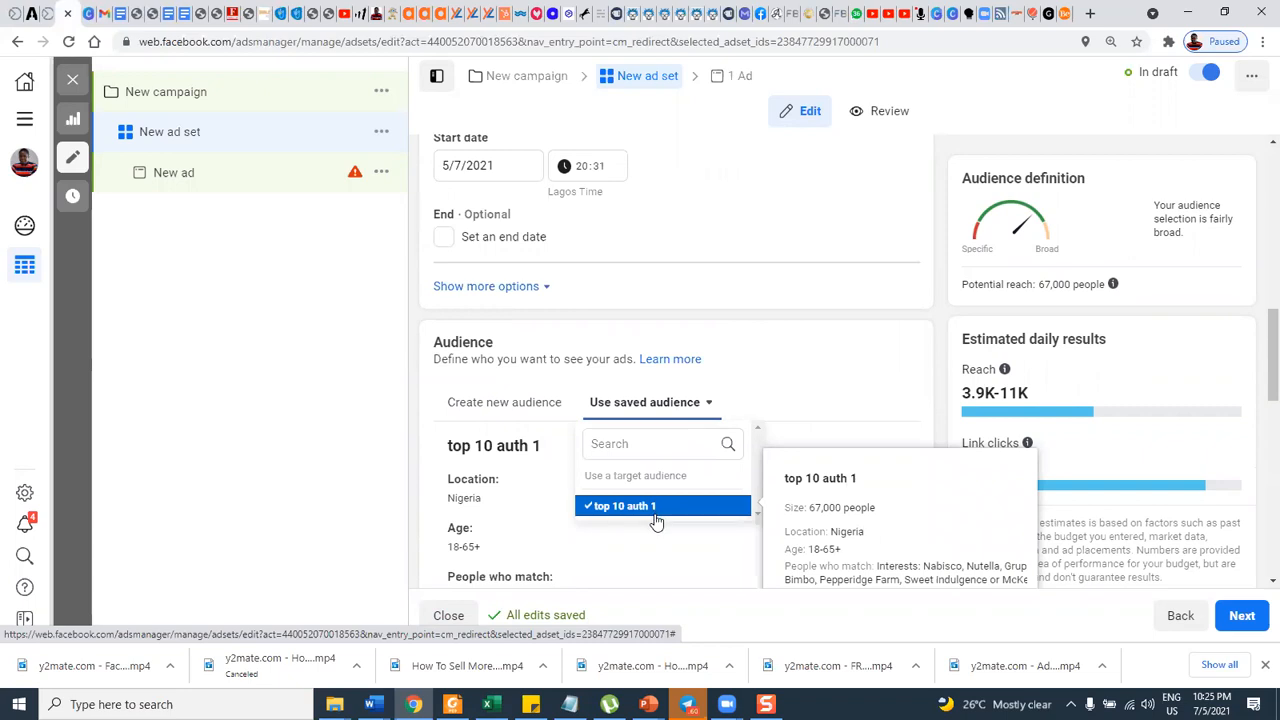
click(819, 377)
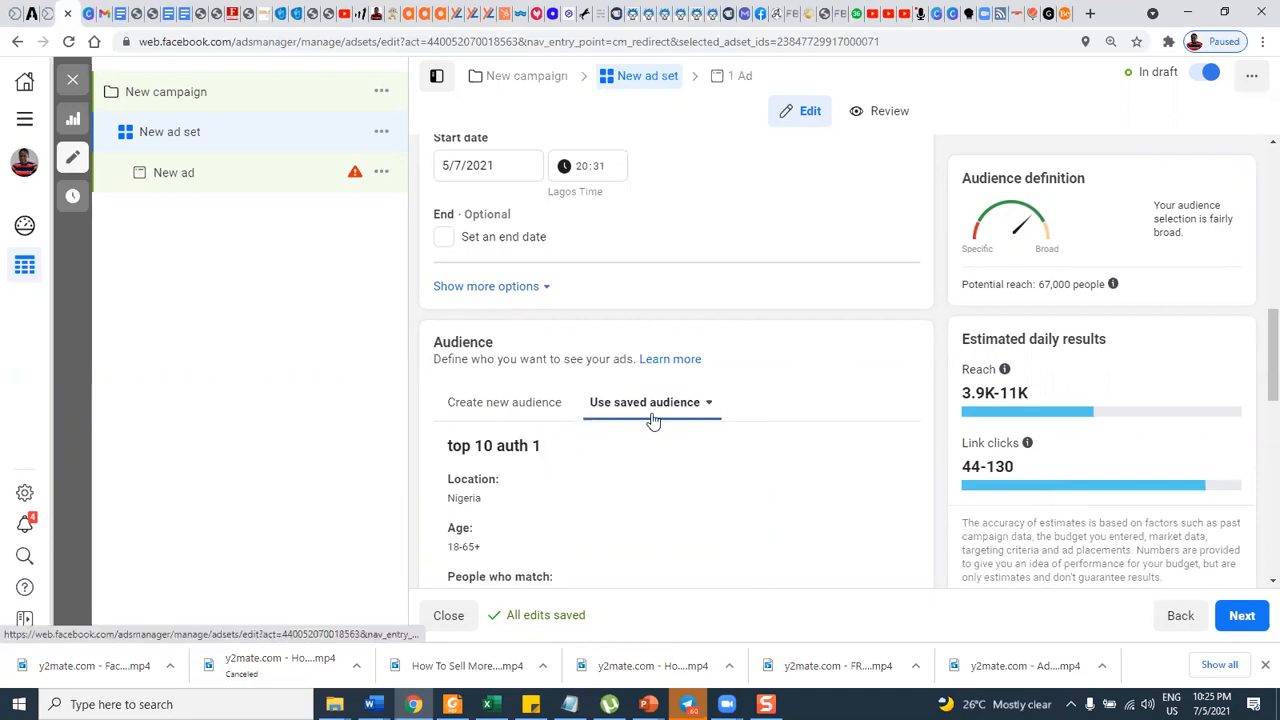
Review the saved audience's location, age and interests, continuing down to the optimisation and delivery settings.
scroll(651, 421, down, 1)
scroll(651, 417, down, 1)
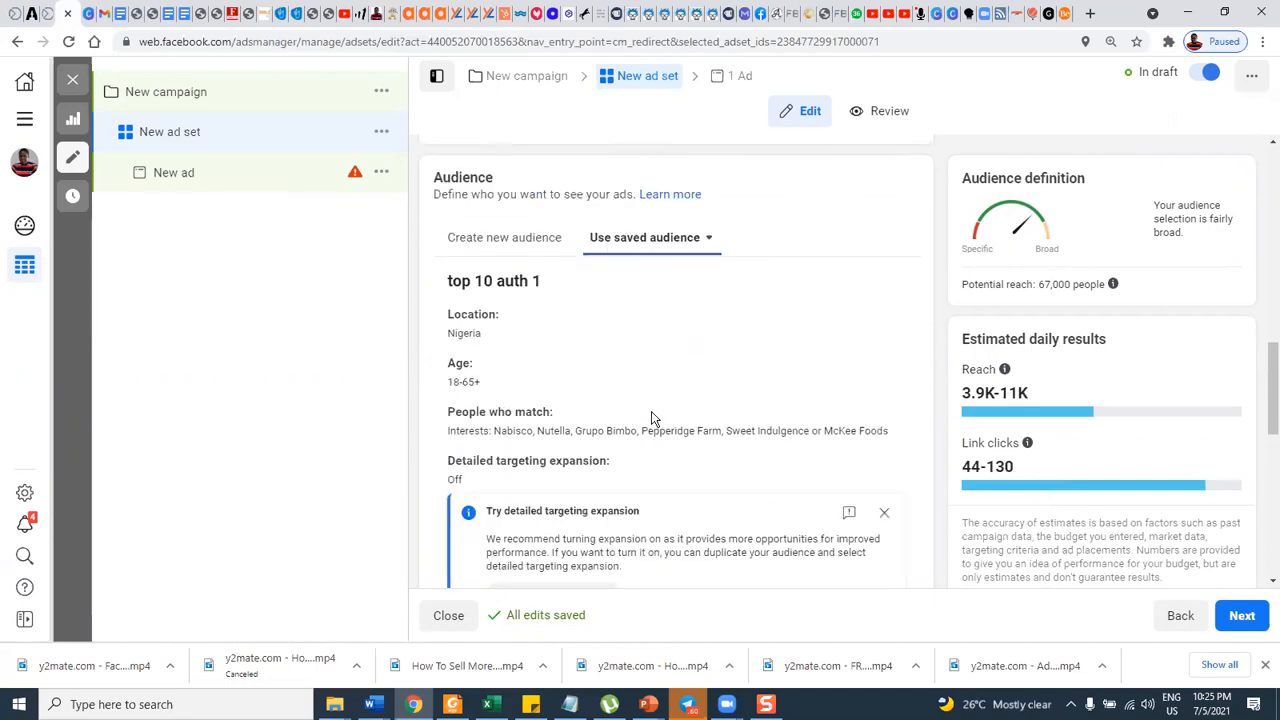
scroll(651, 418, down, 1)
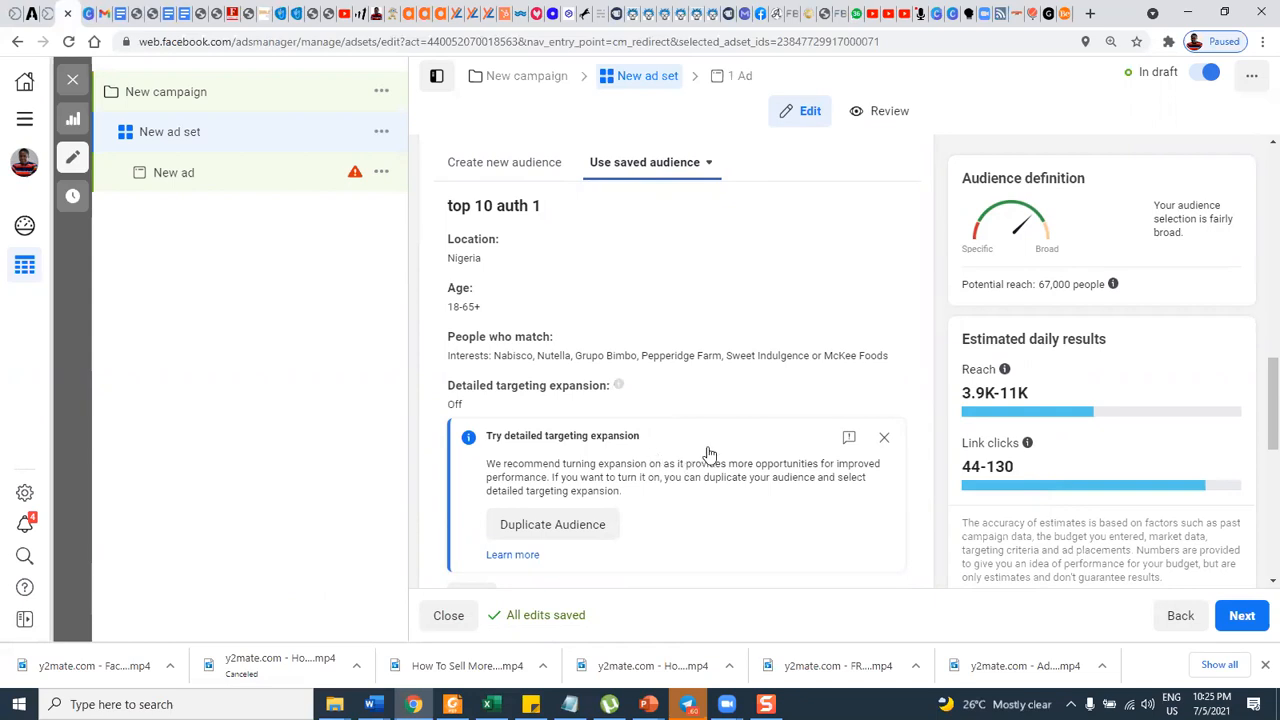
scroll(715, 455, down, 3)
scroll(743, 474, down, 3)
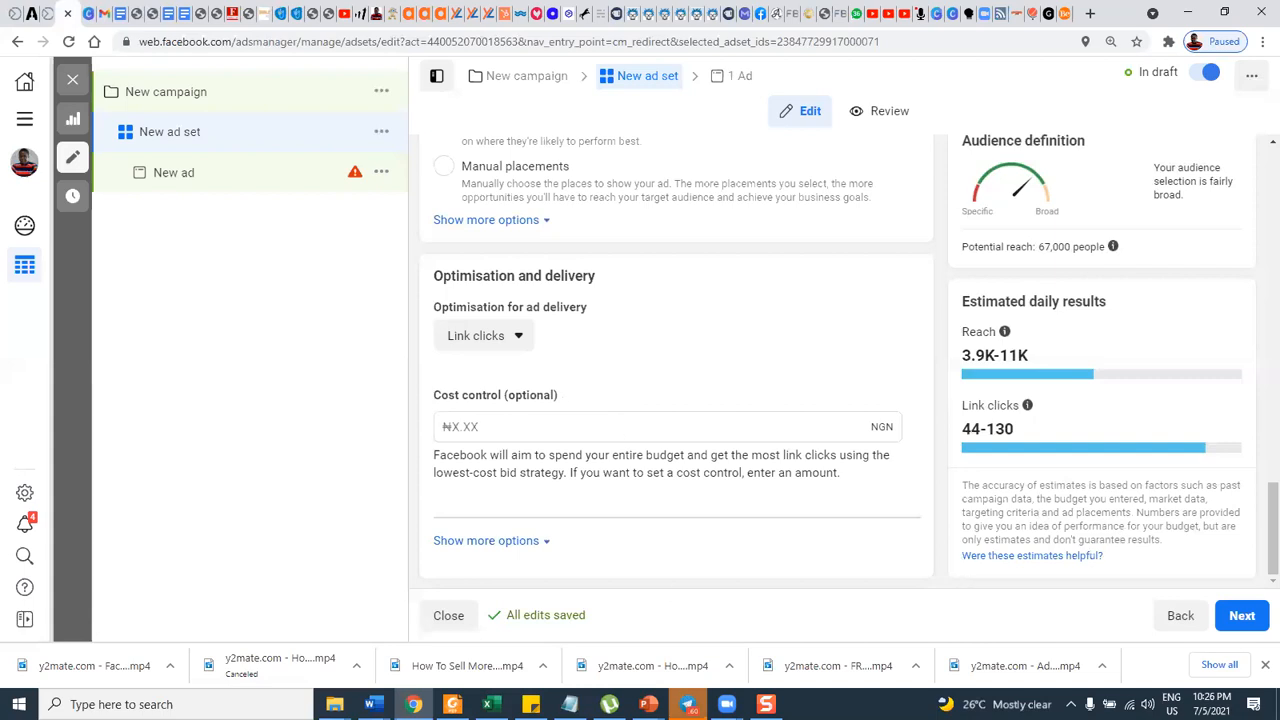
click(688, 704)
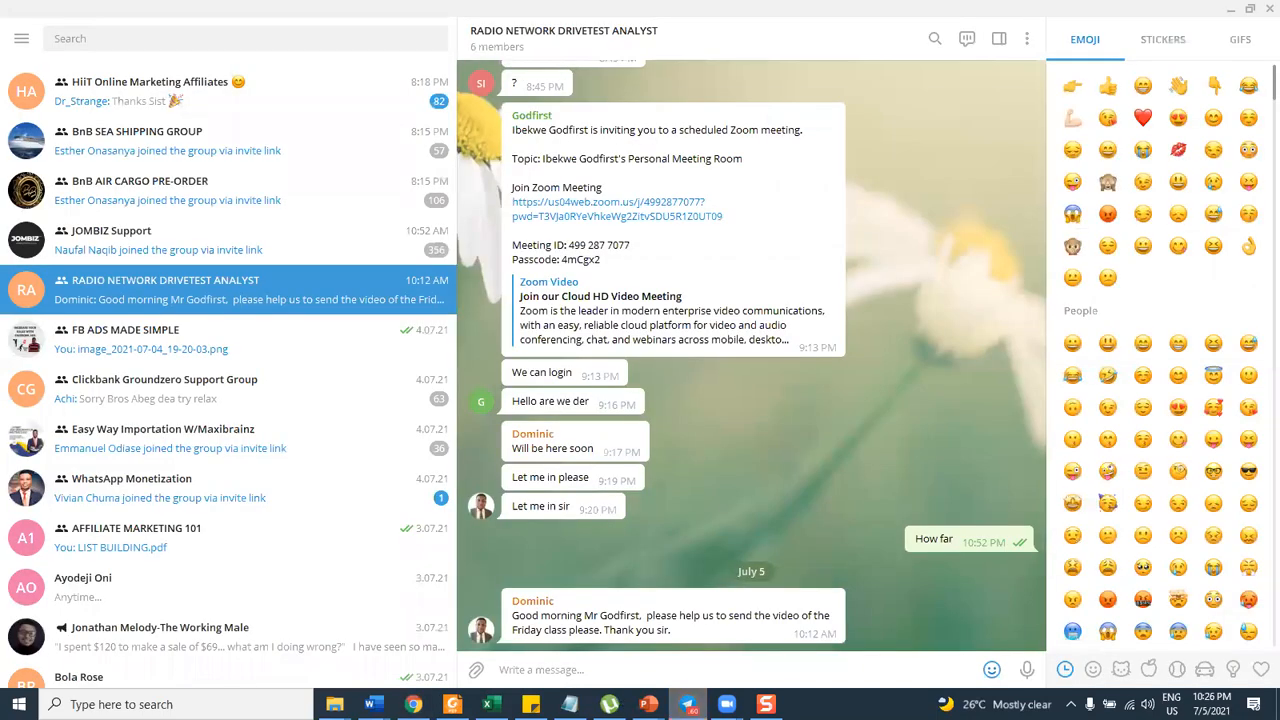
click(688, 704)
click(531, 704)
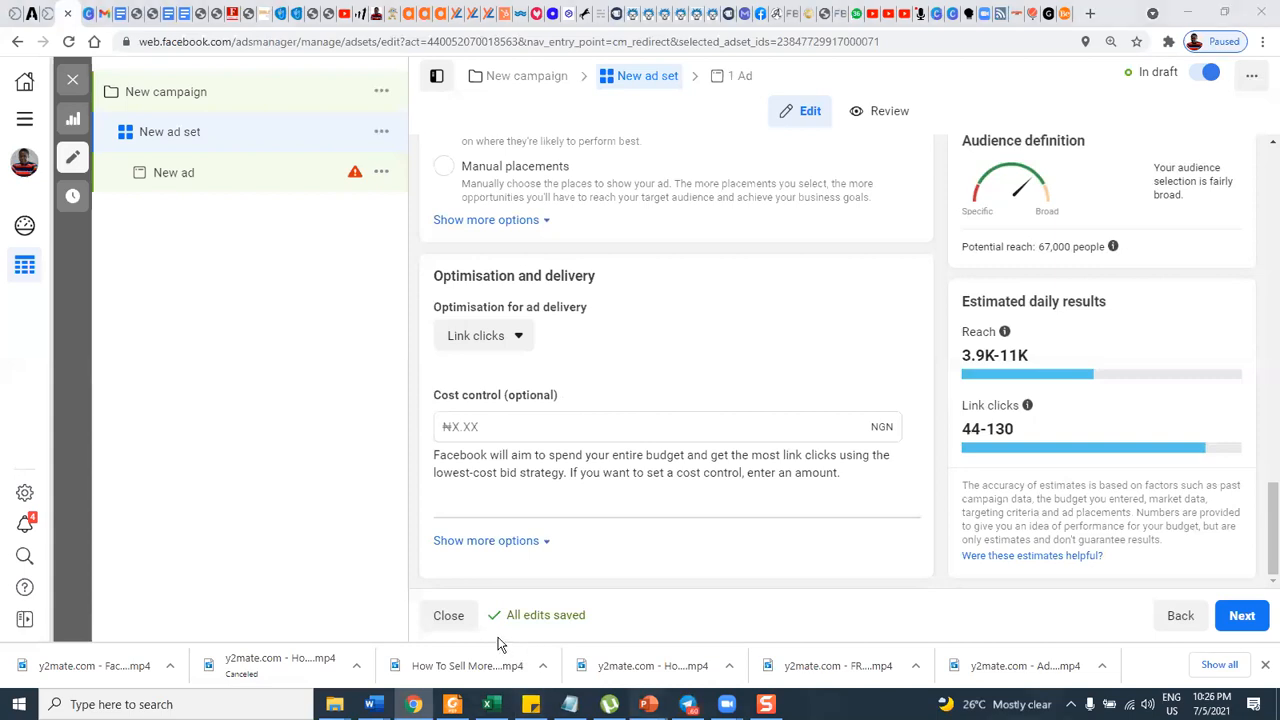
Switch to the PowerPoint slide show and go back to the "Time for the Research" slide listing the Google searches.
click(648, 704)
click(477, 627)
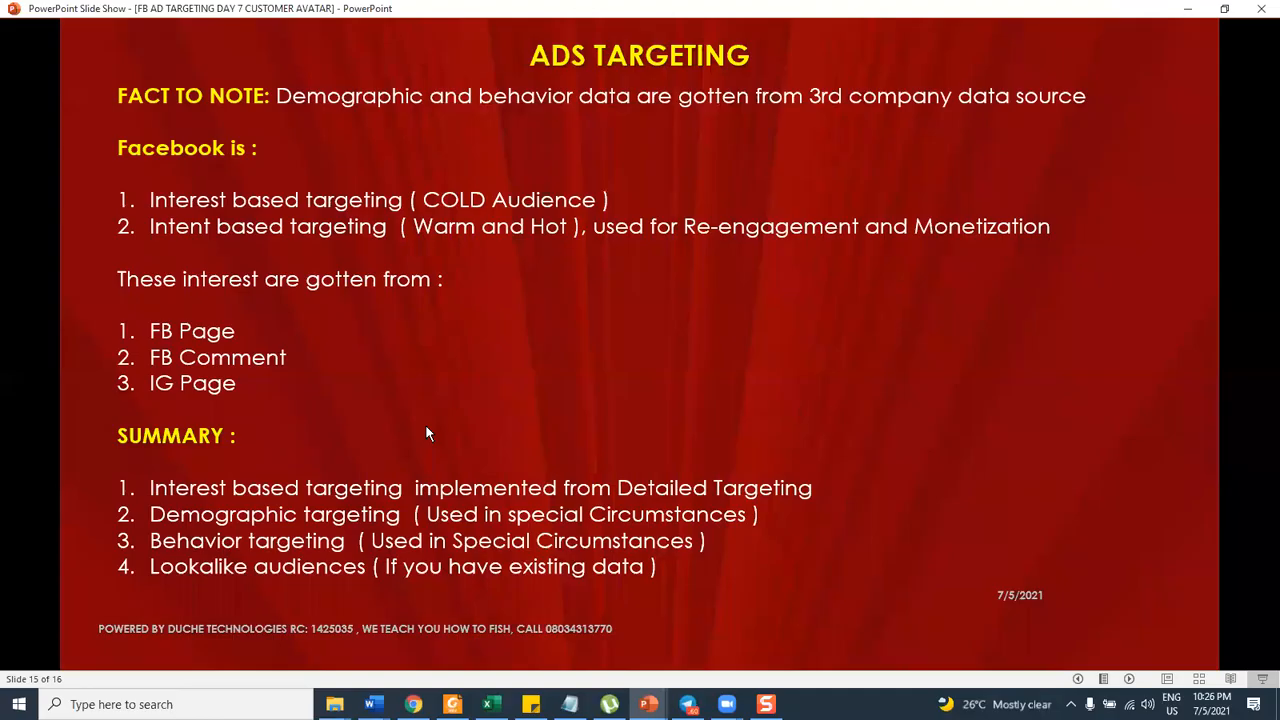
click(426, 433)
key(Left)
key(Left)
key(Left)
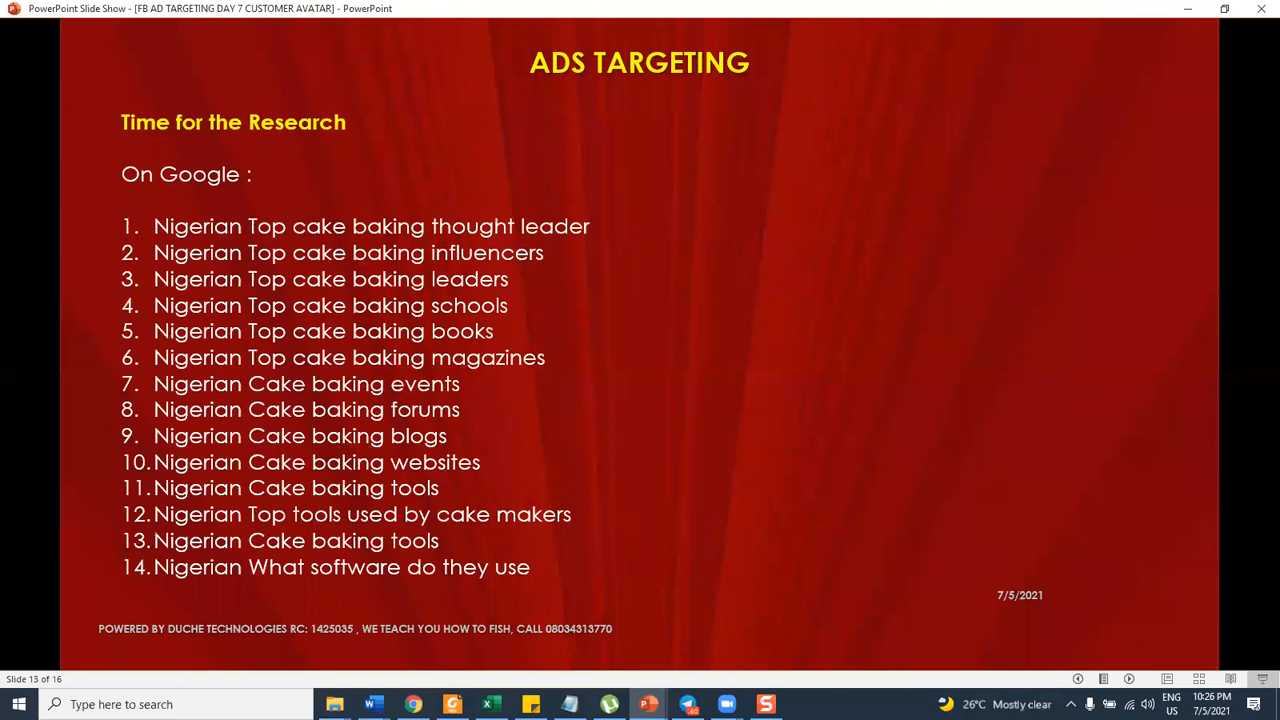